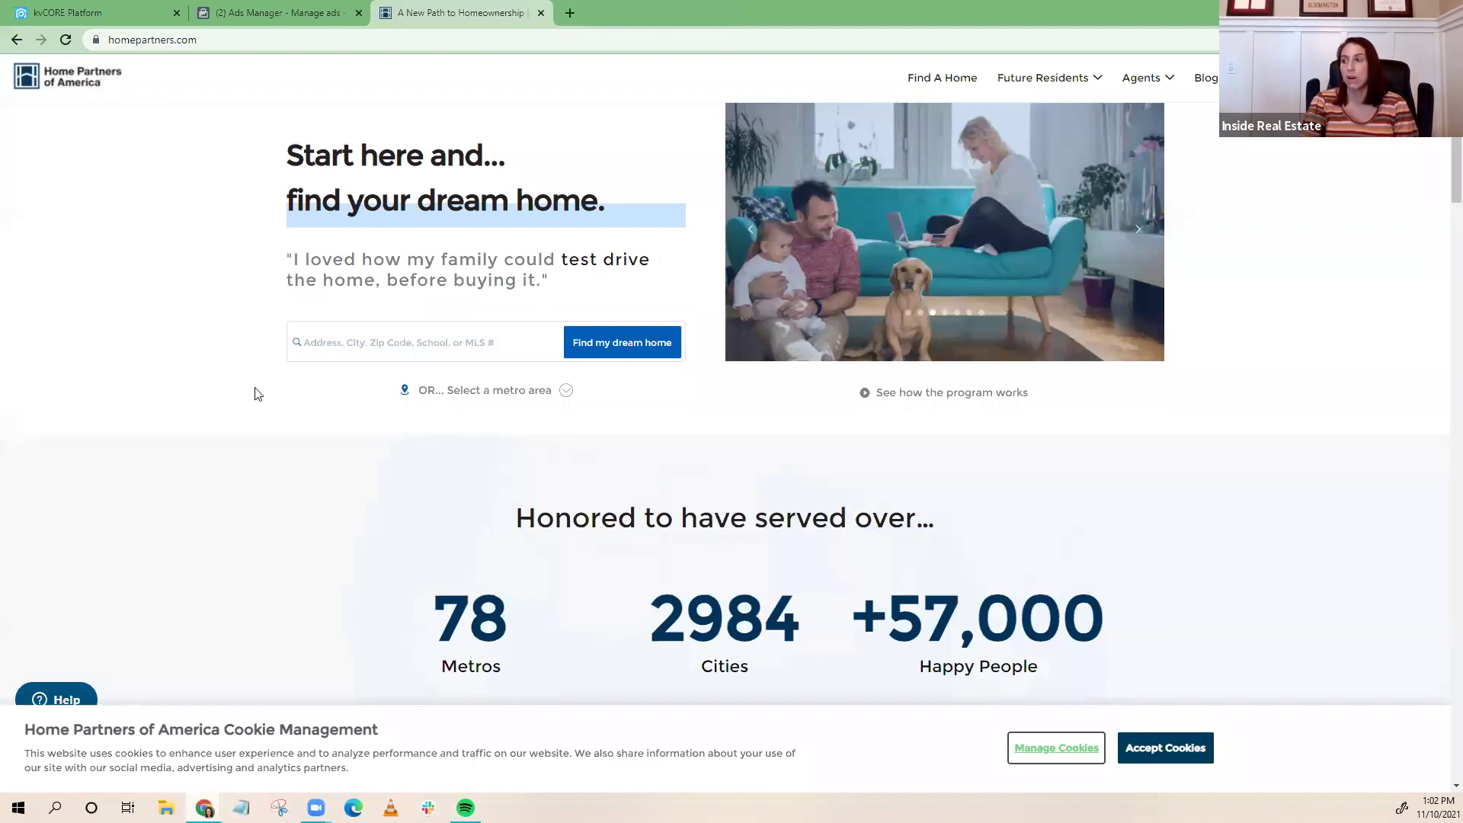
Look over the Home Partners of America homepage down to the section on metros served
{"action": "scroll", "coordinate": [244, 394], "scroll_direction": "down", "scroll_amount": 10}
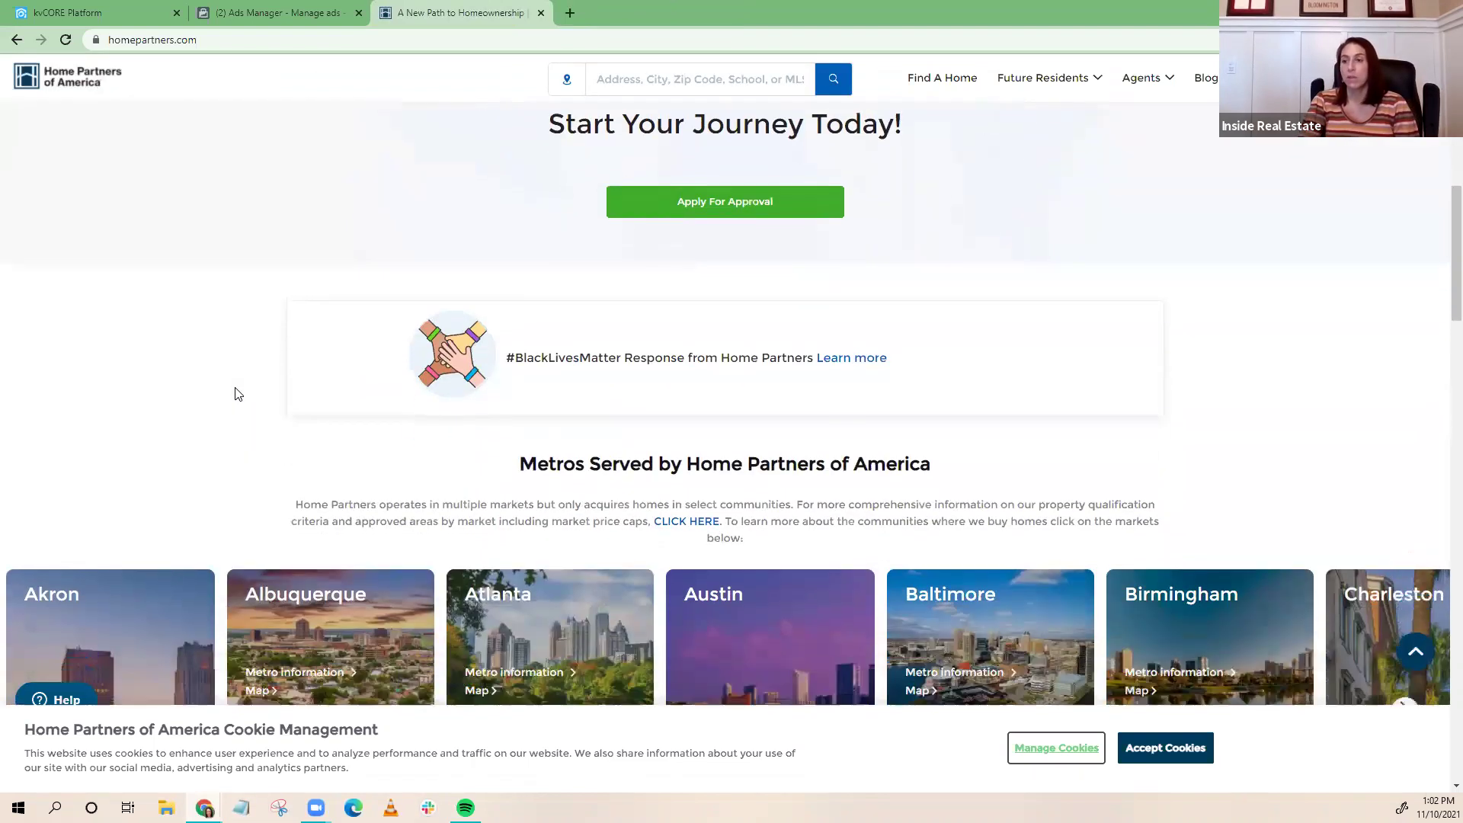
{"action": "scroll", "coordinate": [221, 389], "scroll_direction": "down", "scroll_amount": 2}
{"action": "scroll", "coordinate": [212, 386], "scroll_direction": "up", "scroll_amount": 8}
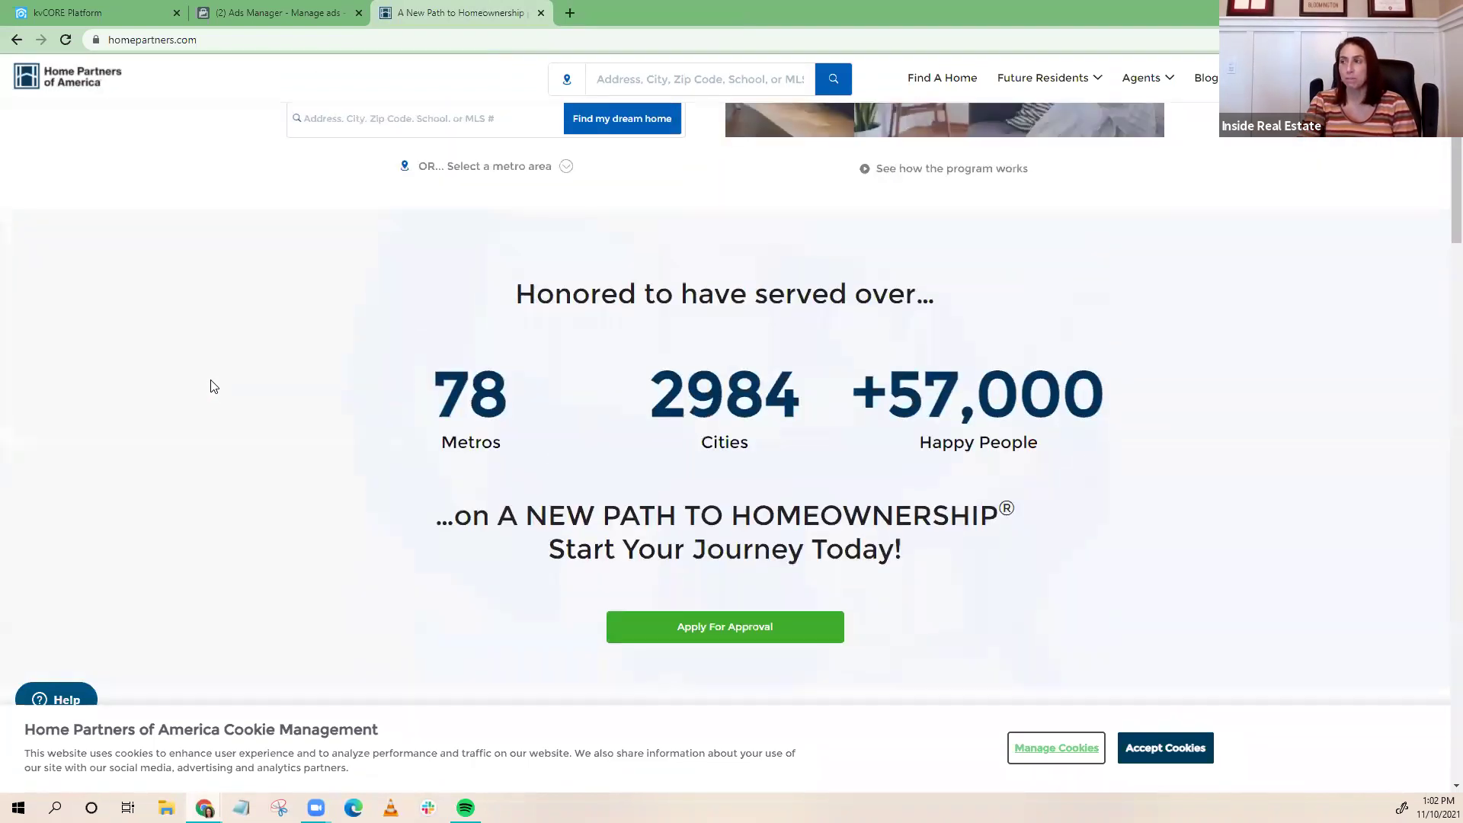
{"action": "scroll", "coordinate": [213, 386], "scroll_direction": "up", "scroll_amount": 2}
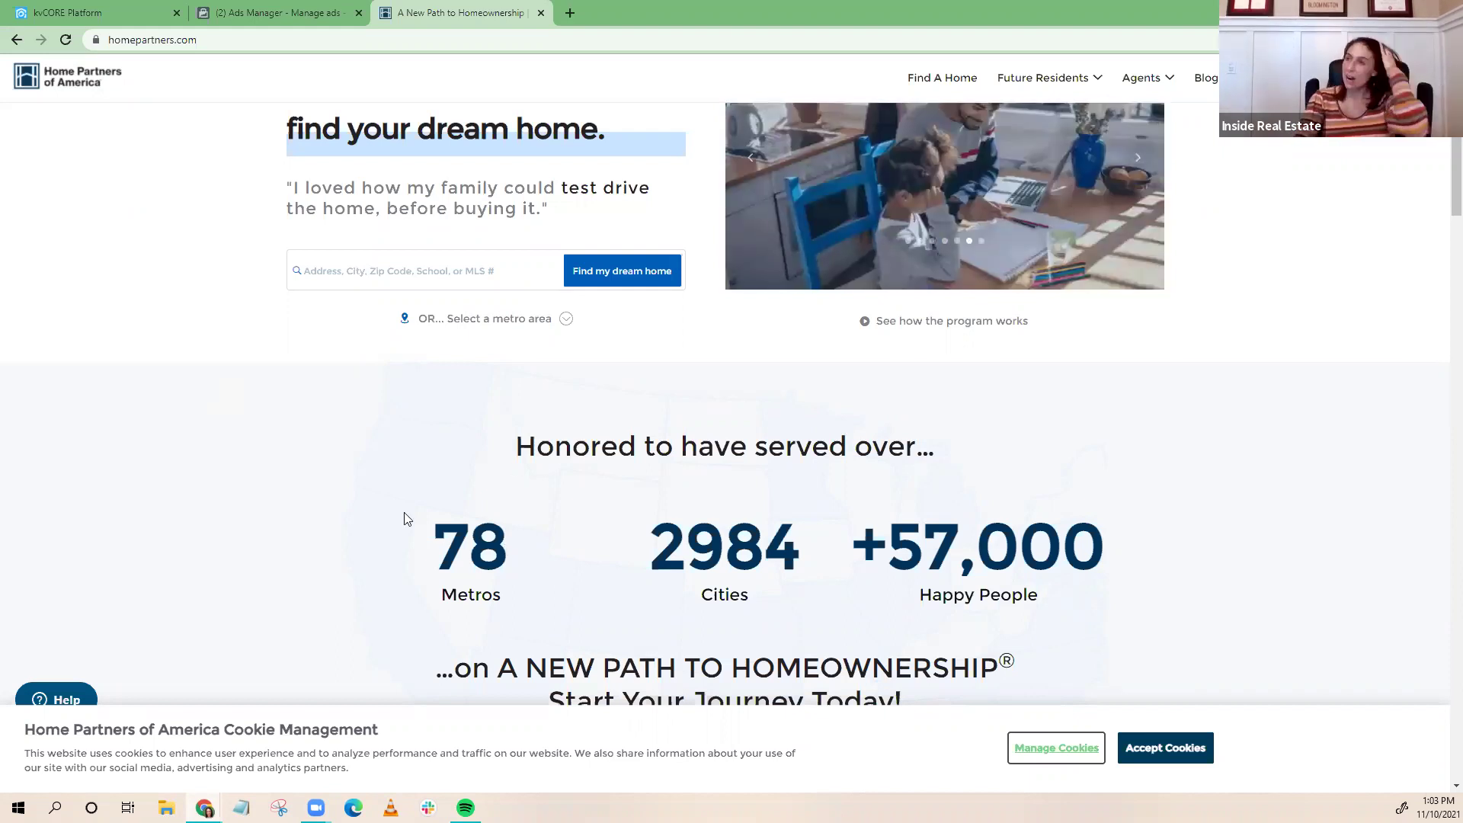
Switch to kvCORE, start an IDX squeeze page for the coachingandengagement.officialiredemoaccount.com domain and dismiss the guided tour
{"action": "left_click", "coordinate": [61, 12]}
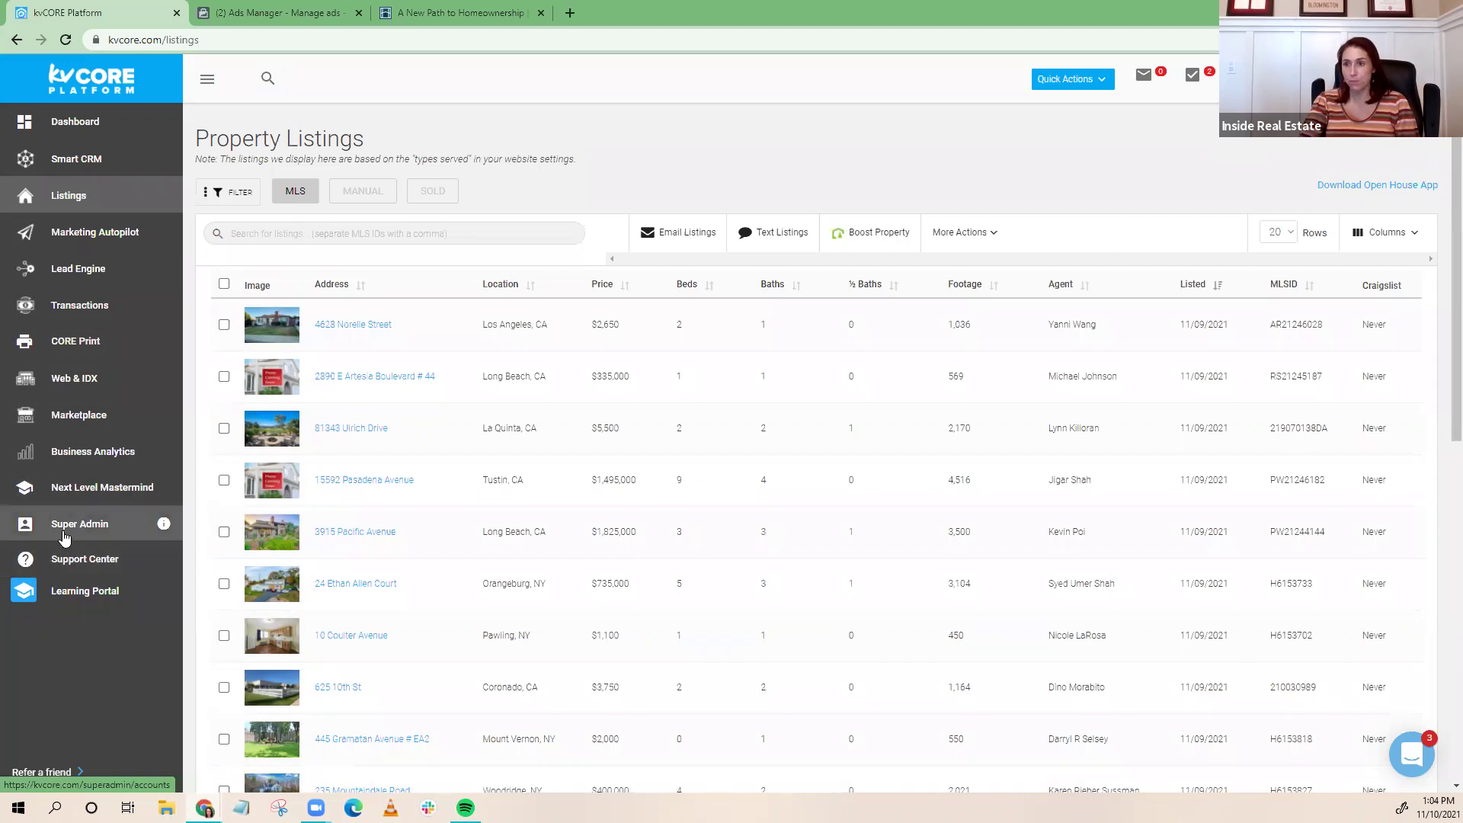
{"action": "left_click", "coordinate": [92, 275]}
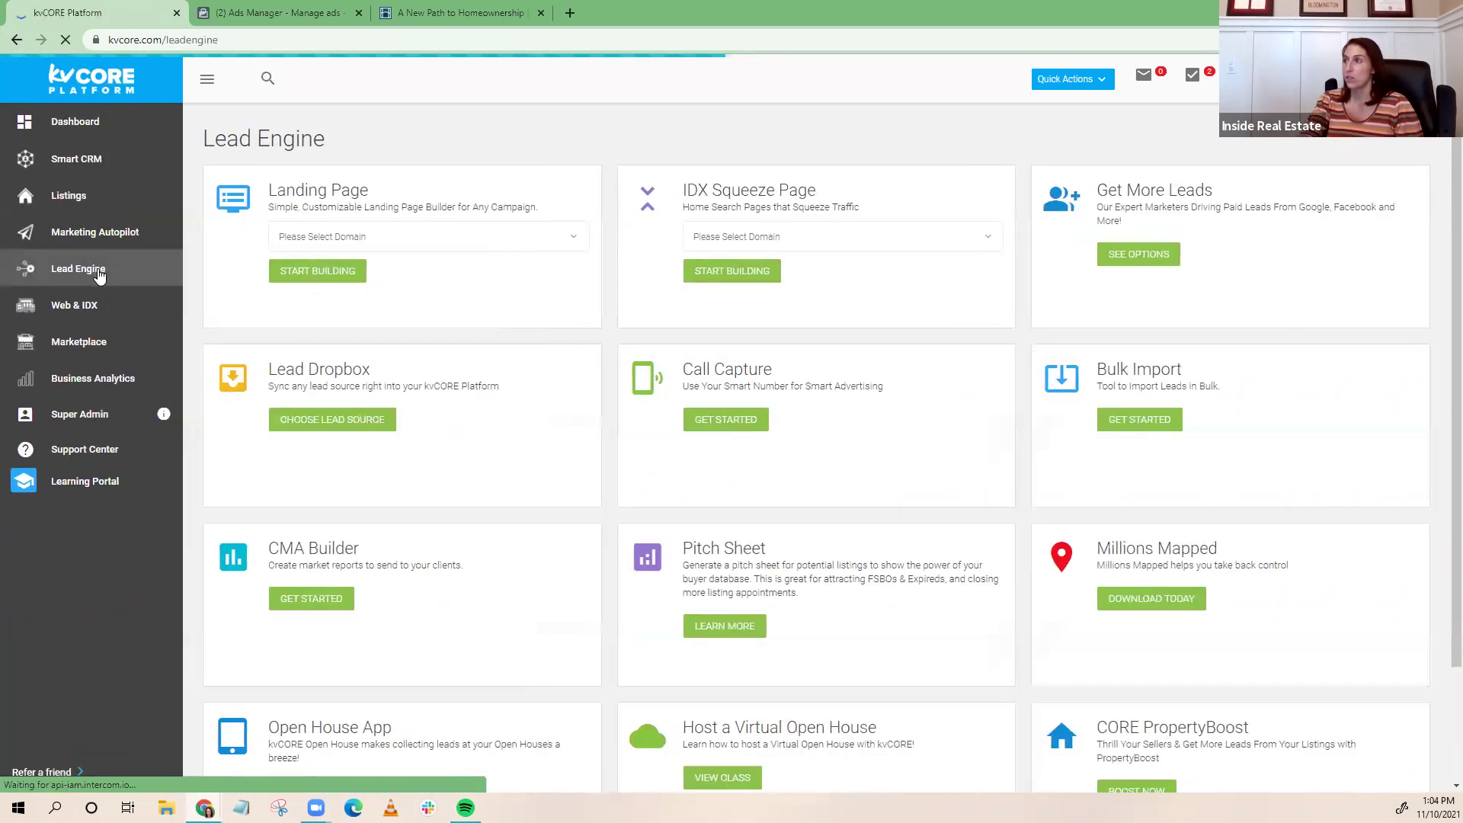
{"action": "left_click", "coordinate": [737, 236]}
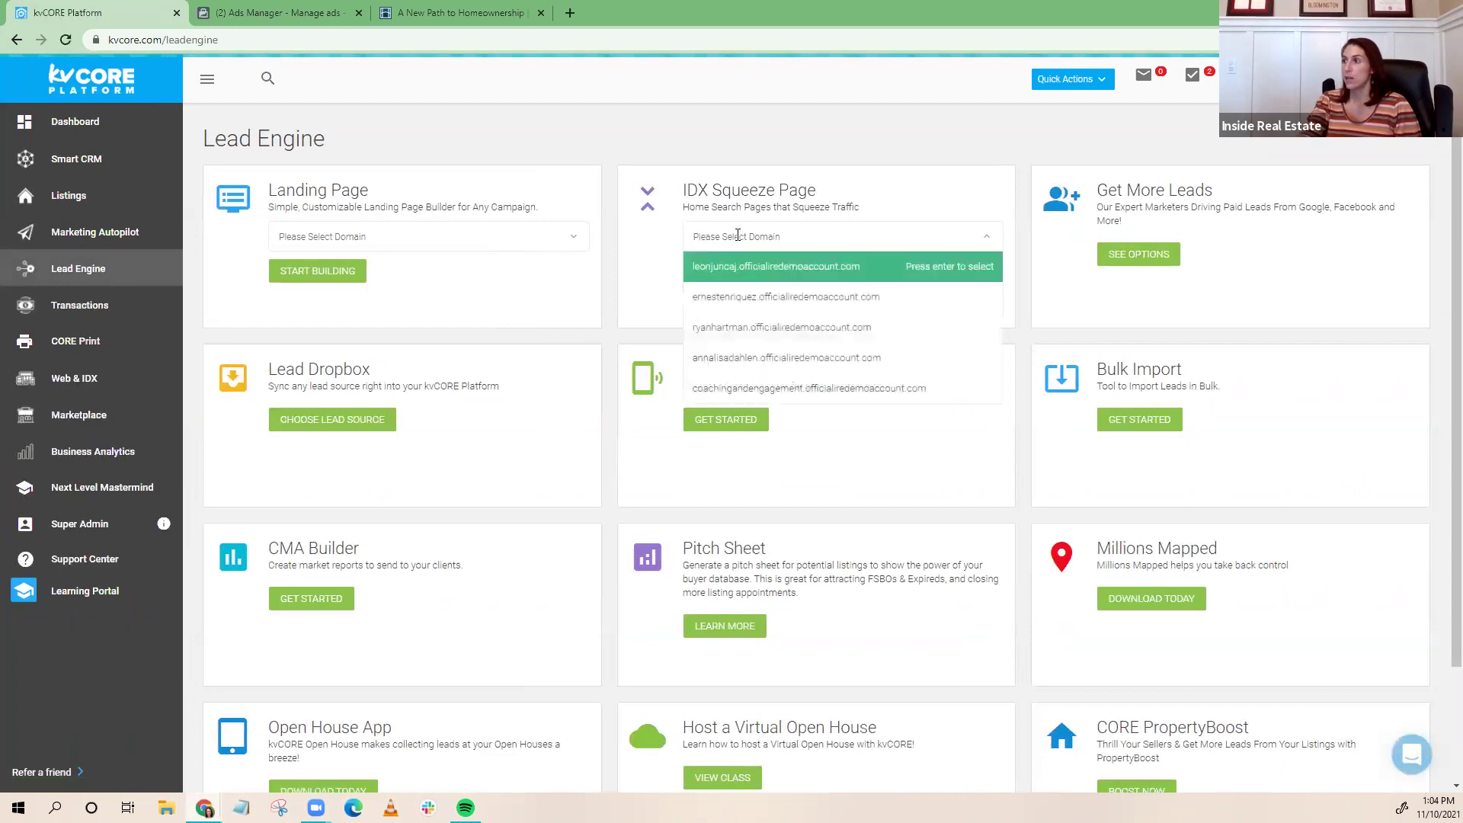
{"action": "scroll", "coordinate": [747, 331], "scroll_direction": "down", "scroll_amount": 1}
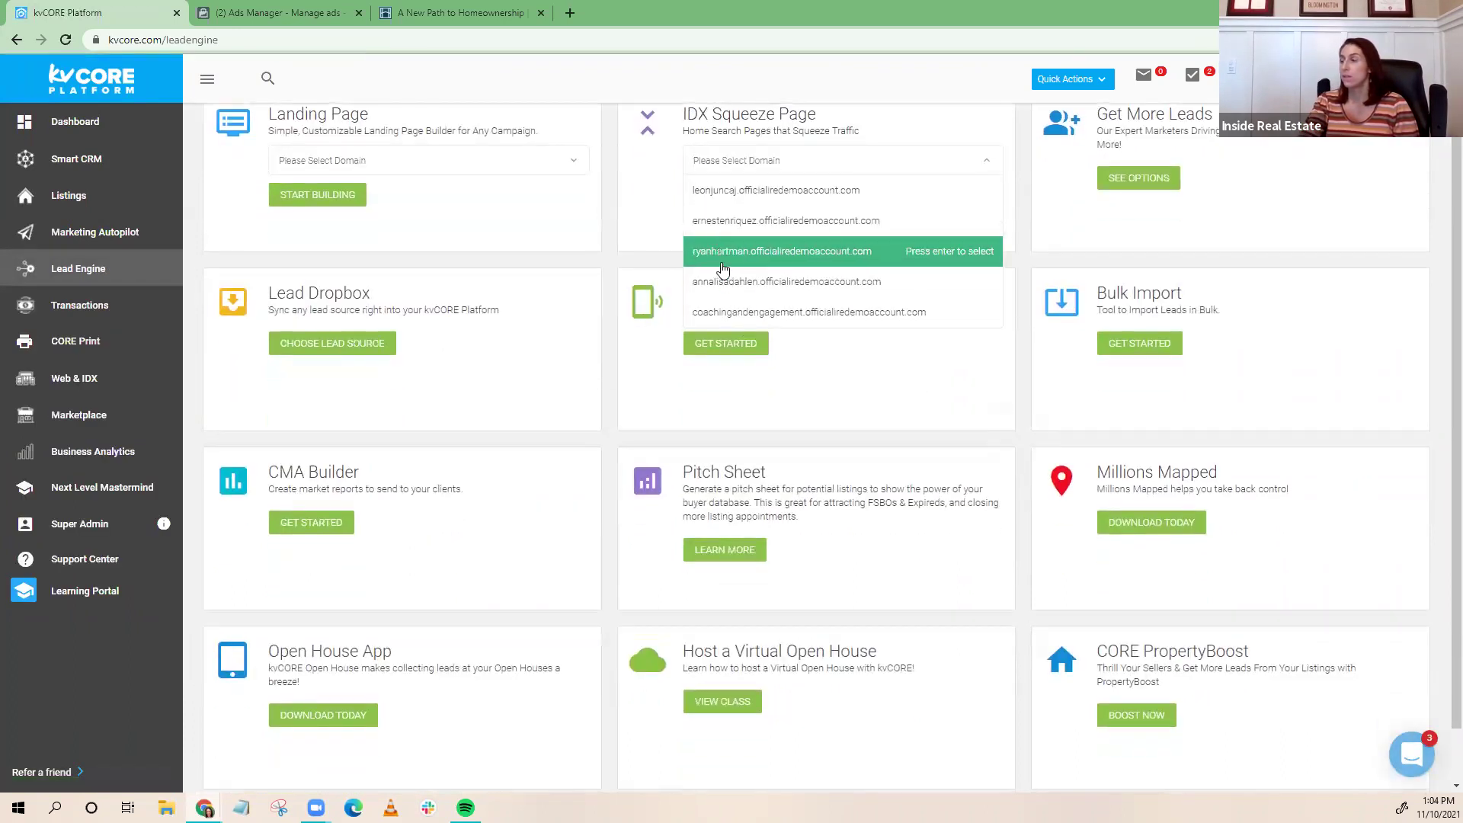
{"action": "scroll", "coordinate": [717, 274], "scroll_direction": "up", "scroll_amount": 1}
{"action": "key", "text": "Down"}
{"action": "key", "text": "Down"}
{"action": "key", "text": "Down"}
{"action": "key", "text": "Down"}
{"action": "key", "text": "Return"}
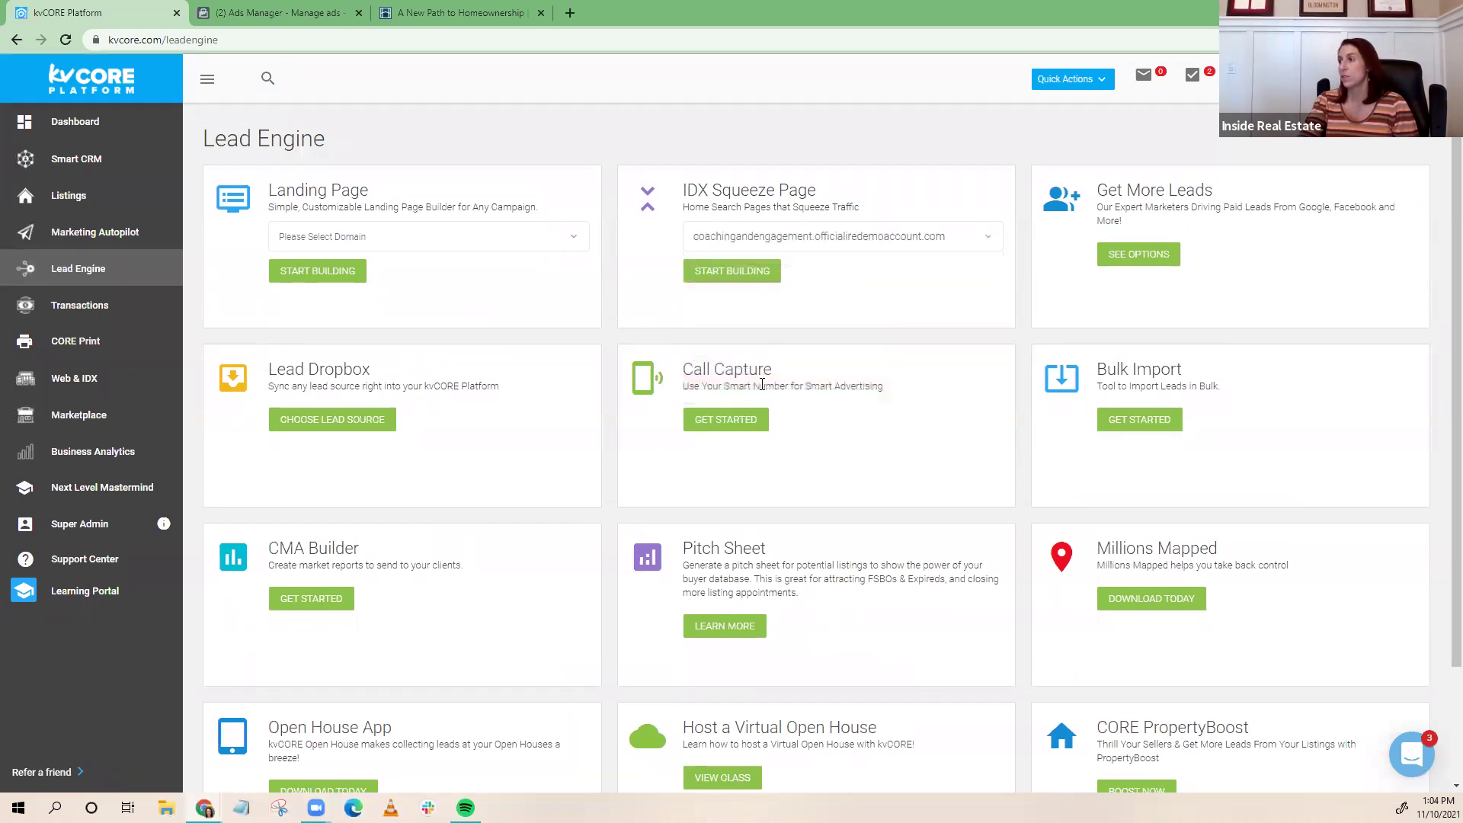
{"action": "left_click", "coordinate": [711, 273]}
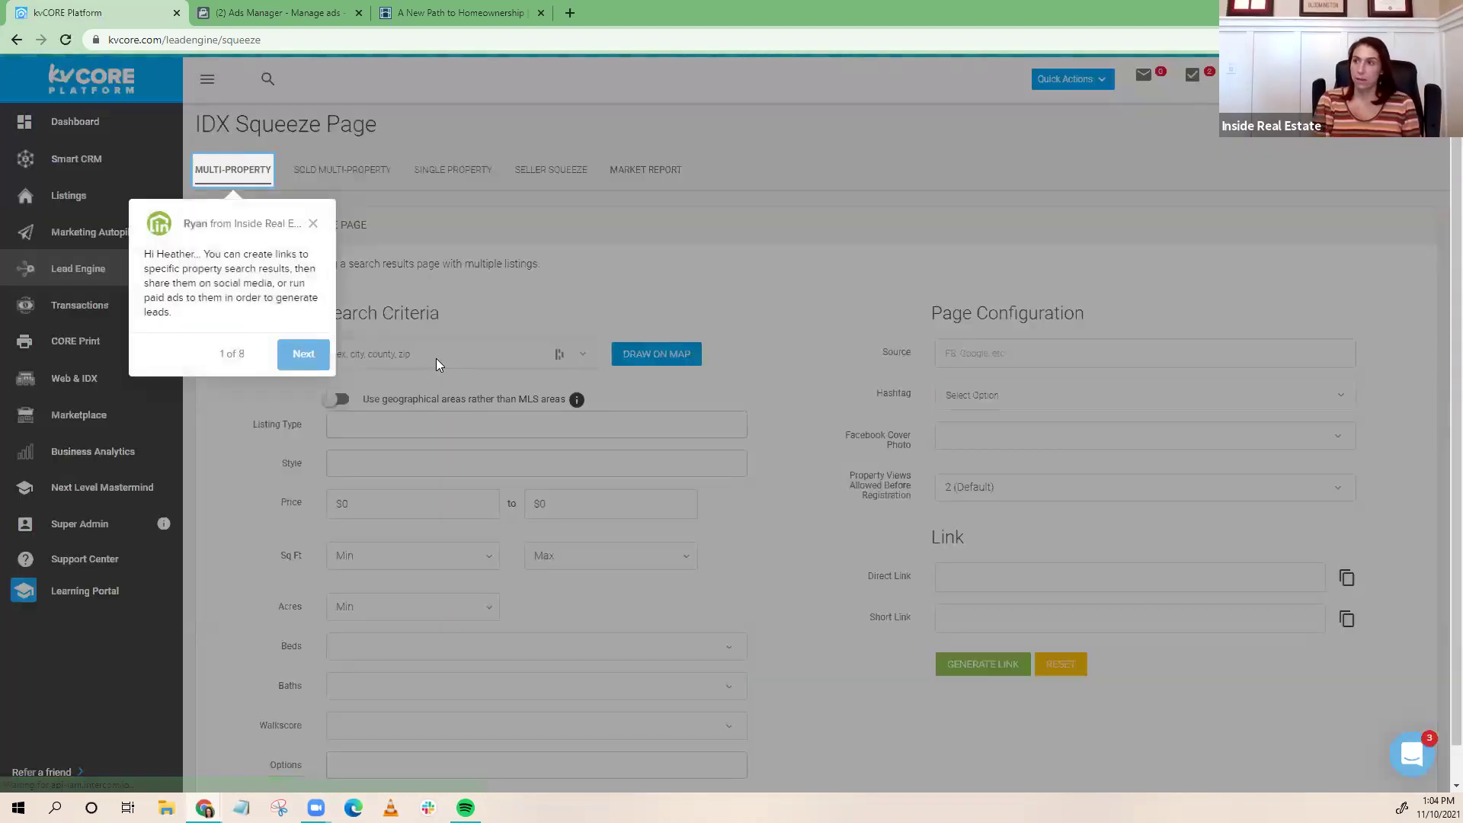
{"action": "left_click", "coordinate": [313, 224]}
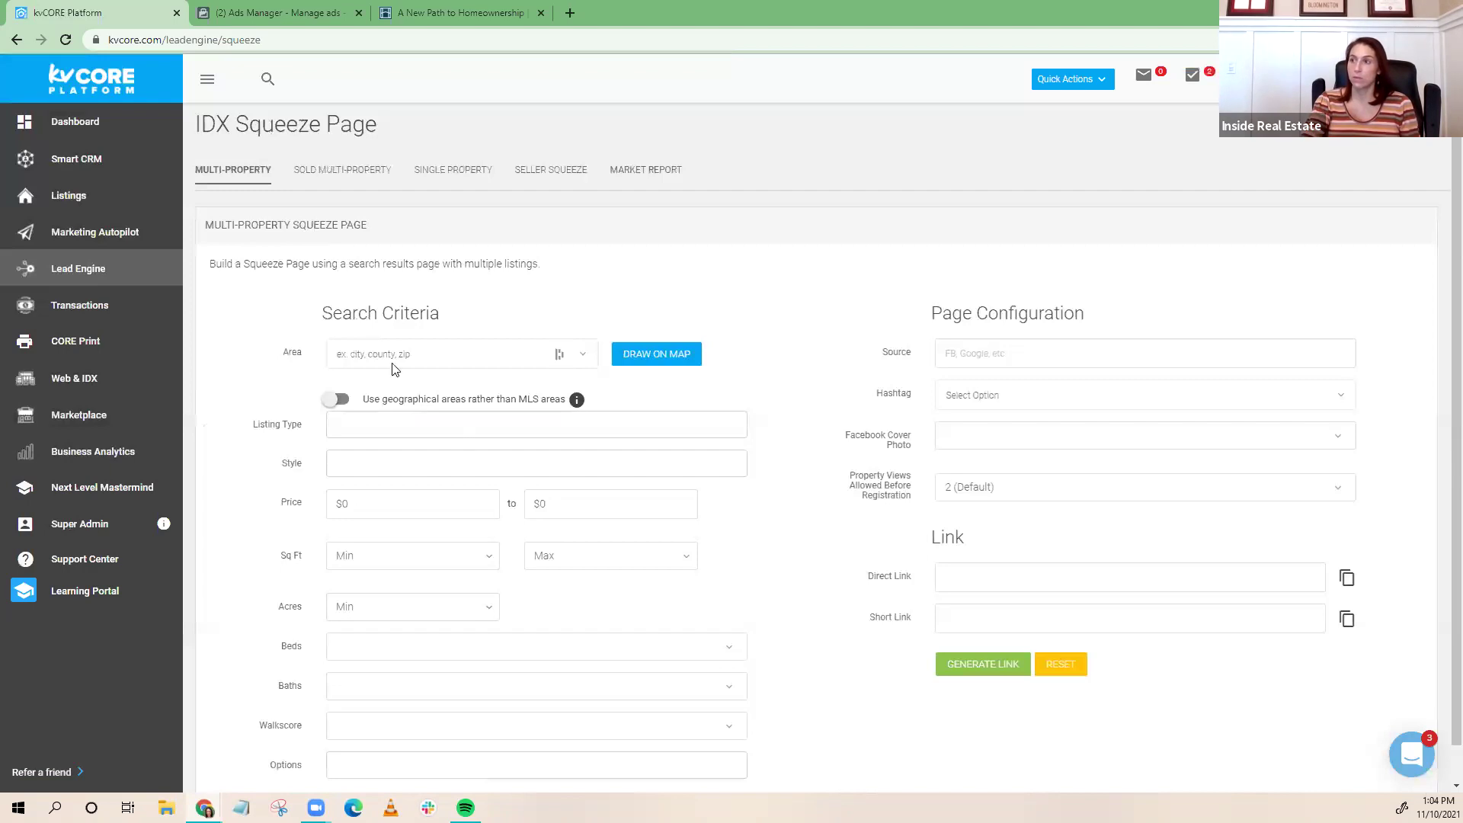
Try searching for an area in the squeeze page's search criteria and clear the entry
{"action": "type", "text": "Io"}
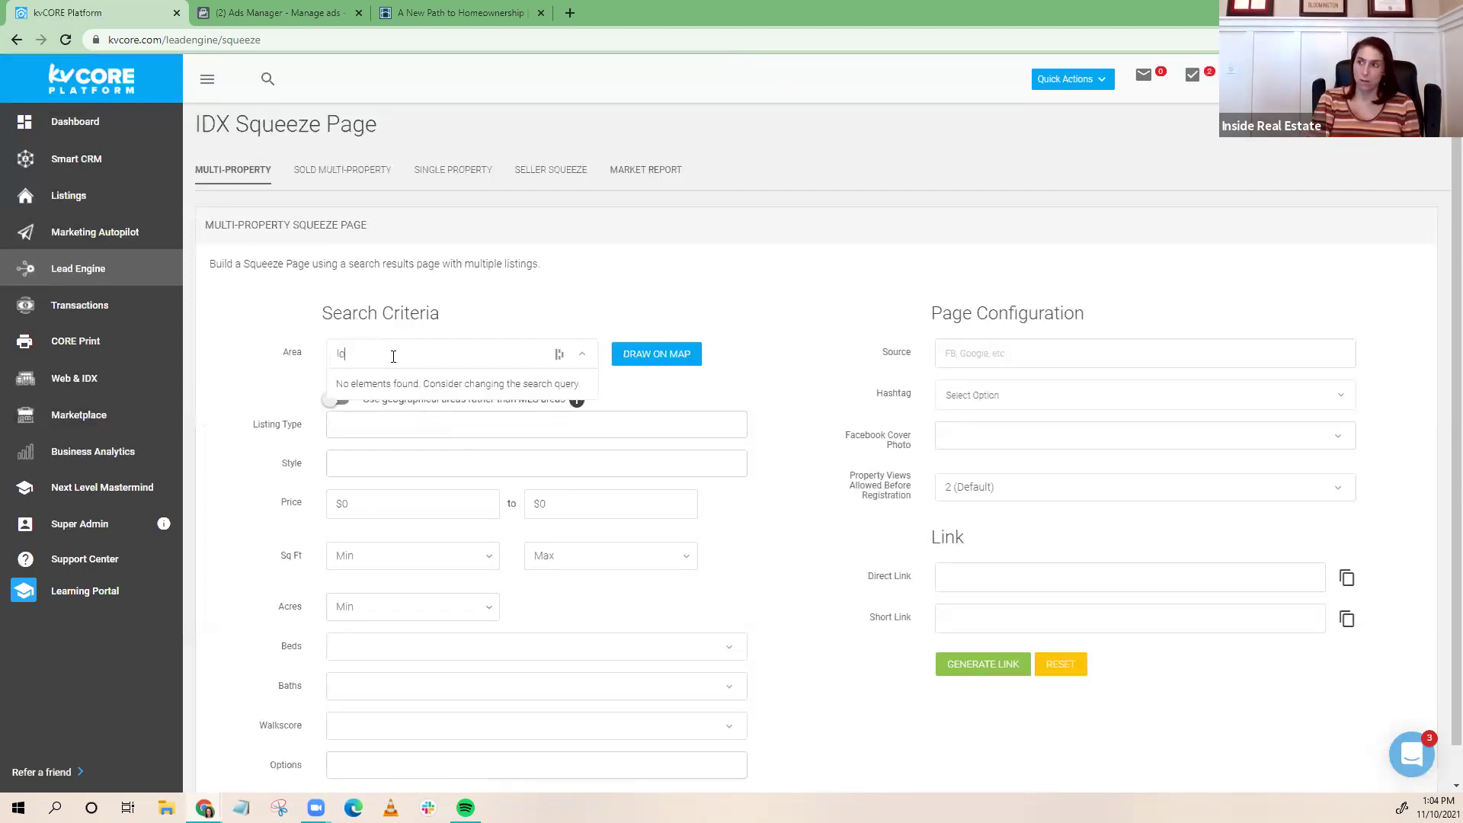
{"action": "key", "text": "BackSpace"}
{"action": "key", "text": "BackSpace"}
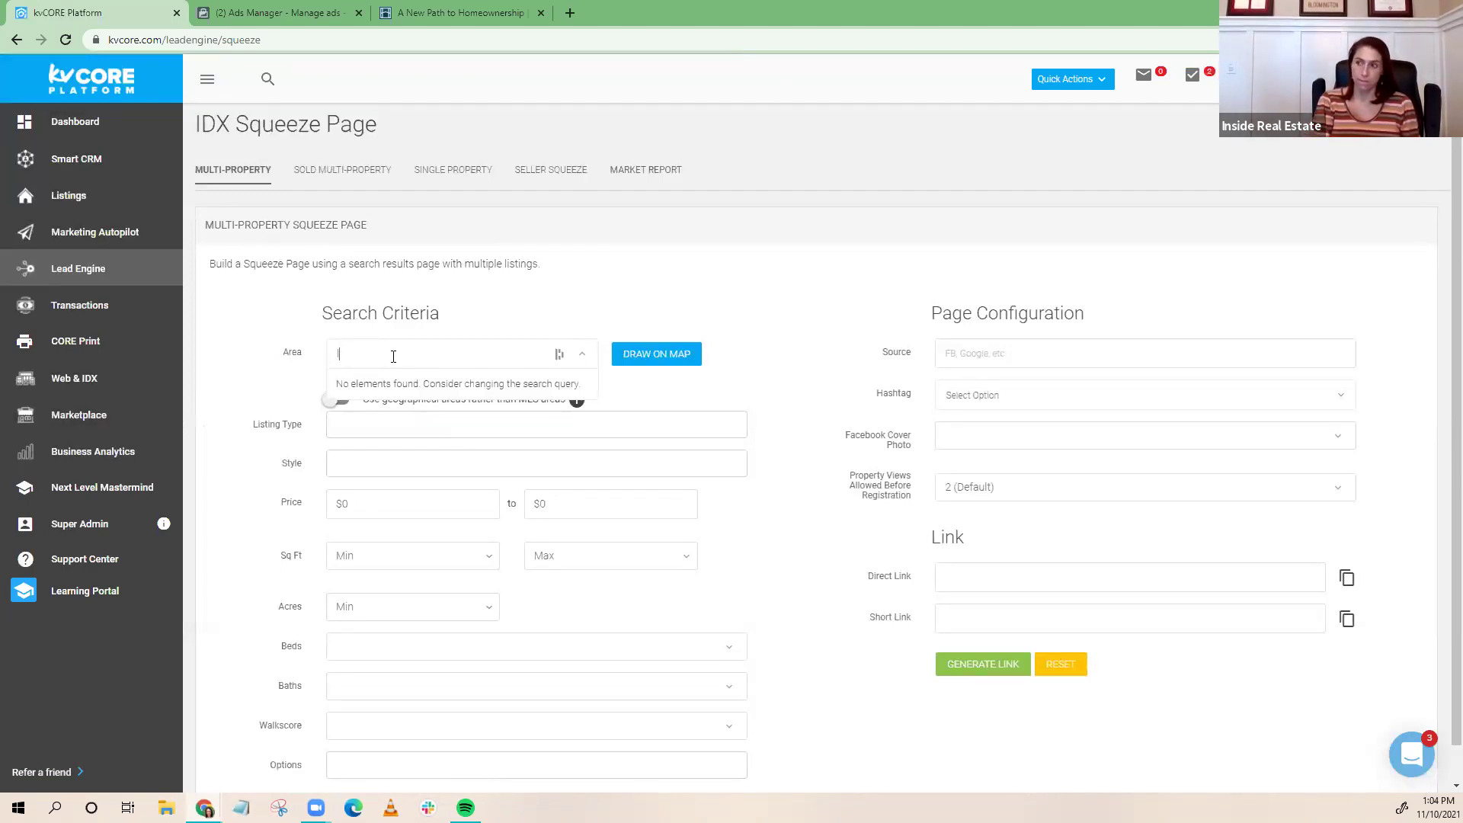
Check the property listings and the account menu, and close the kvCORE page
{"action": "left_click", "coordinate": [69, 199]}
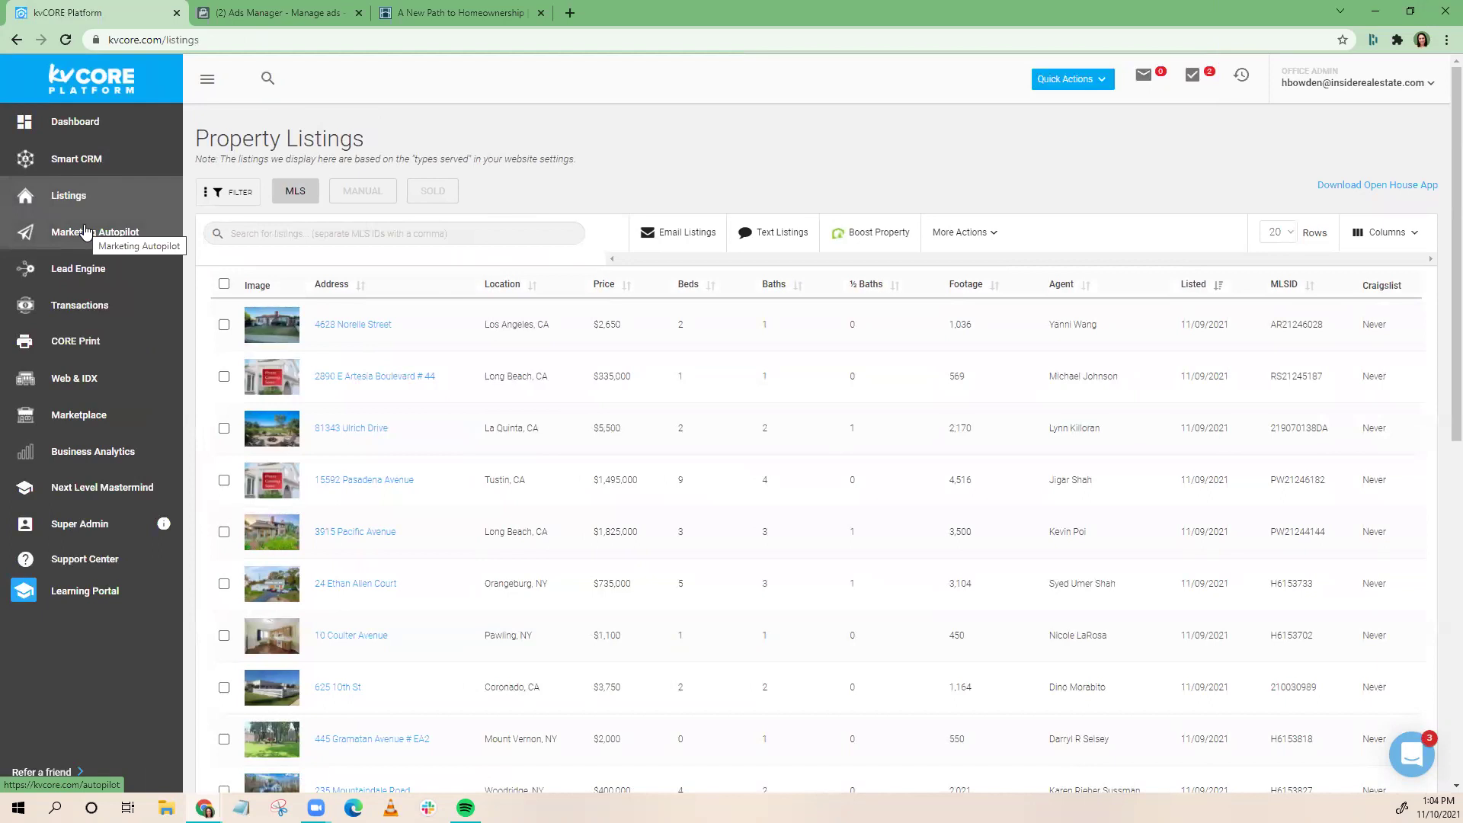
{"action": "left_click", "coordinate": [1348, 91]}
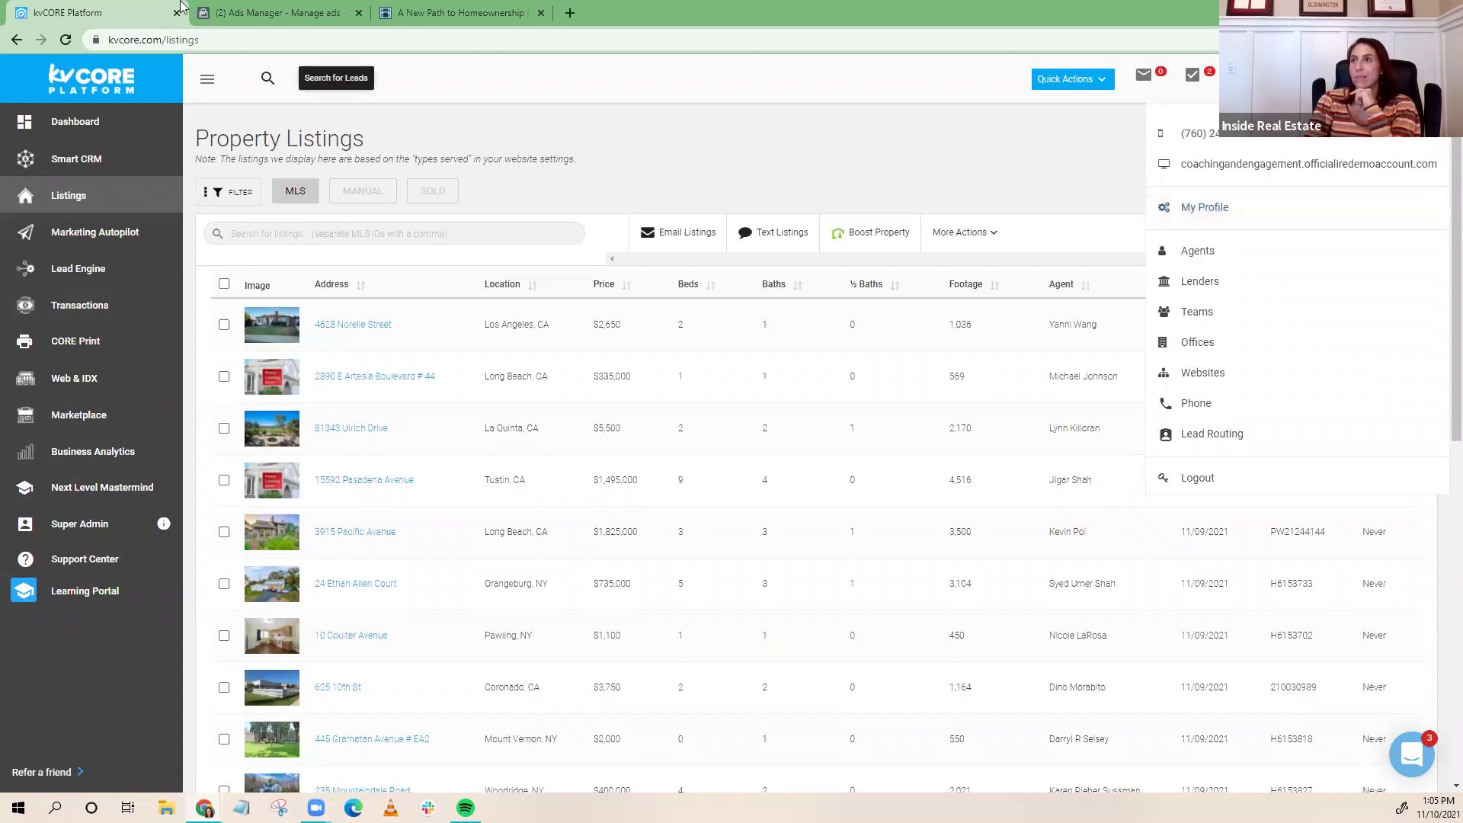
{"action": "key", "text": "ctrl+w"}
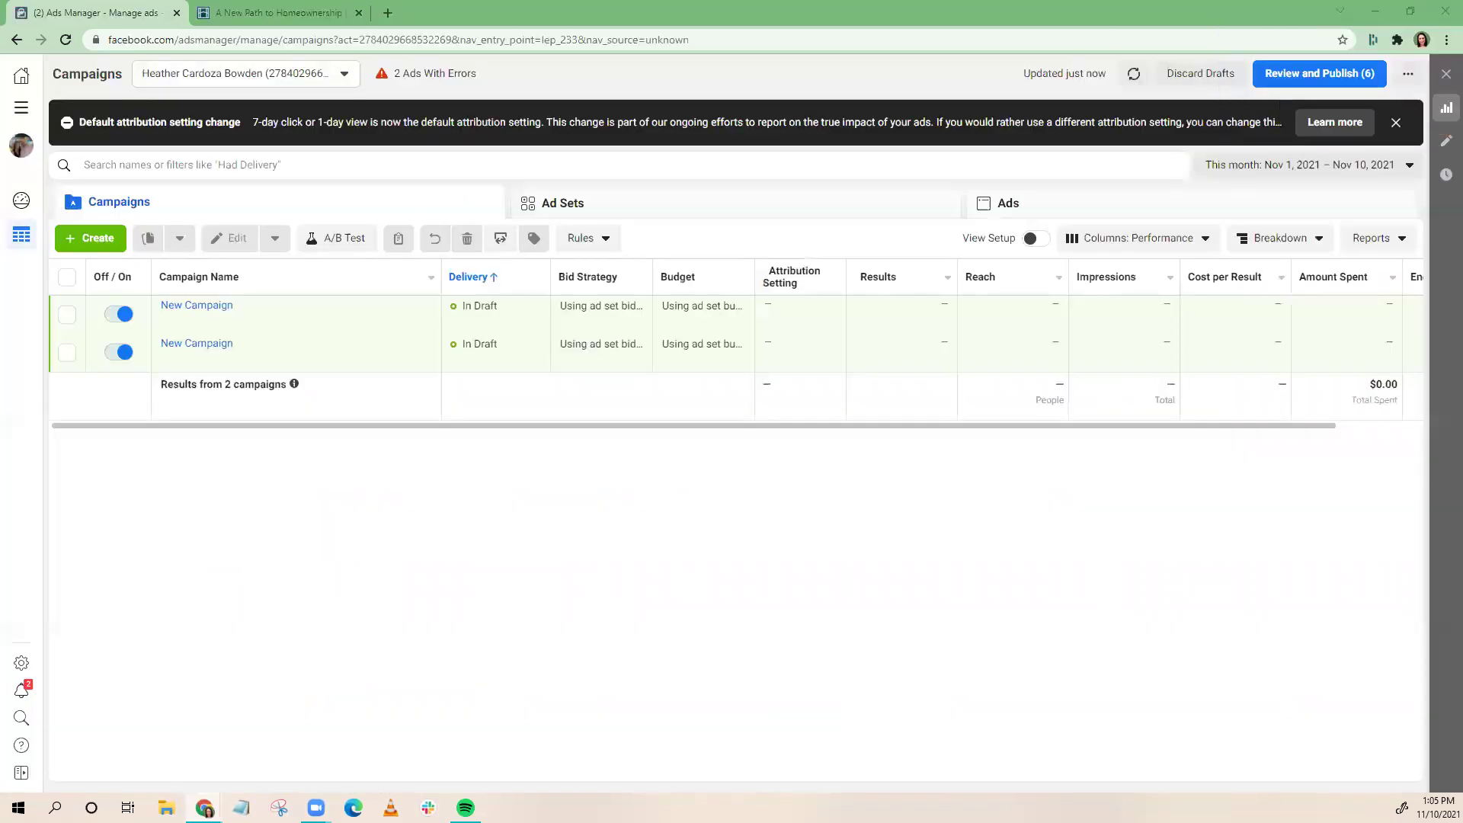
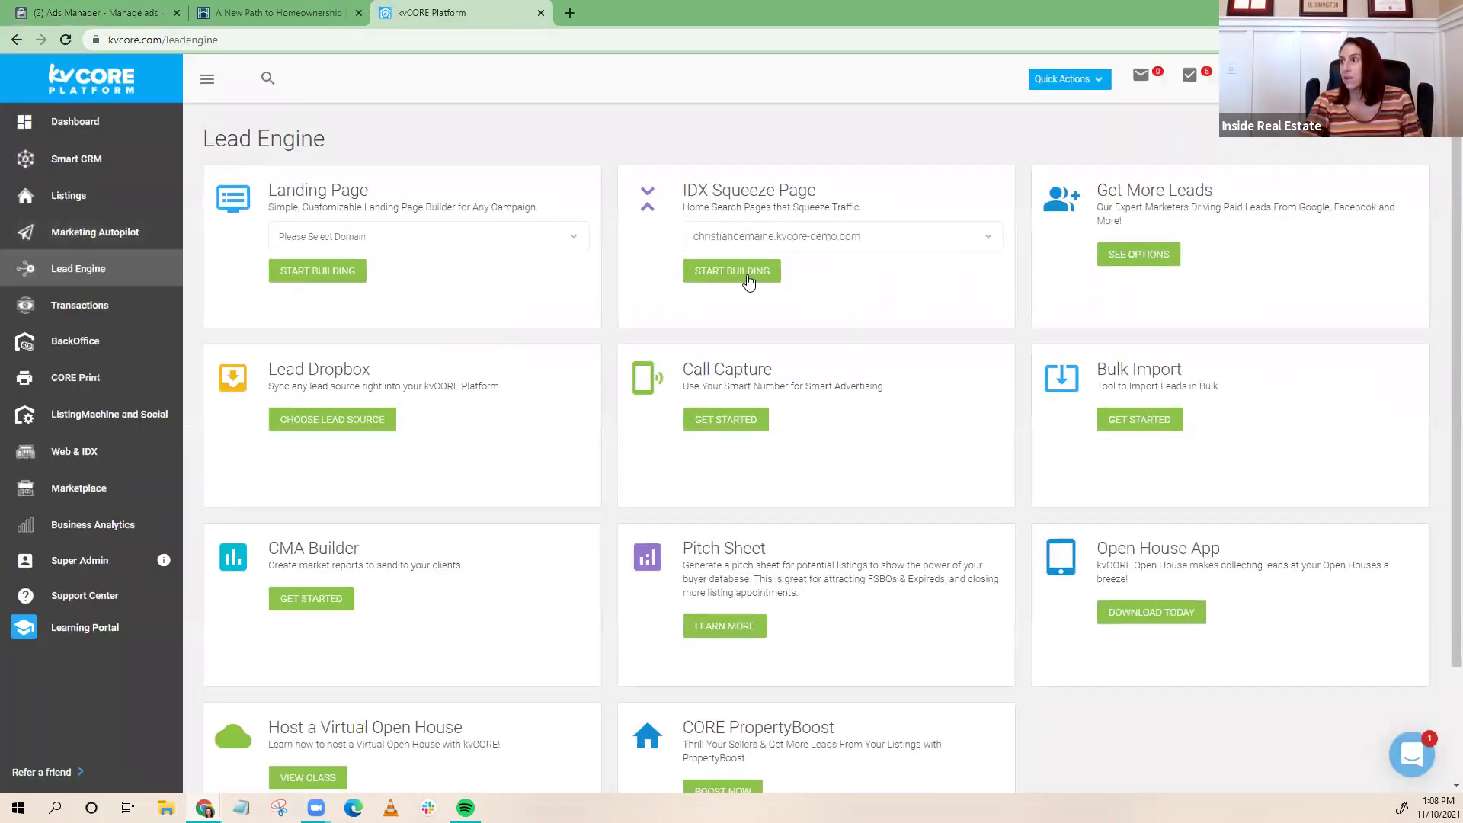
Start building a multi-property IDX squeeze page and set its search area to the city of Oceanside
{"action": "left_click", "coordinate": [737, 273]}
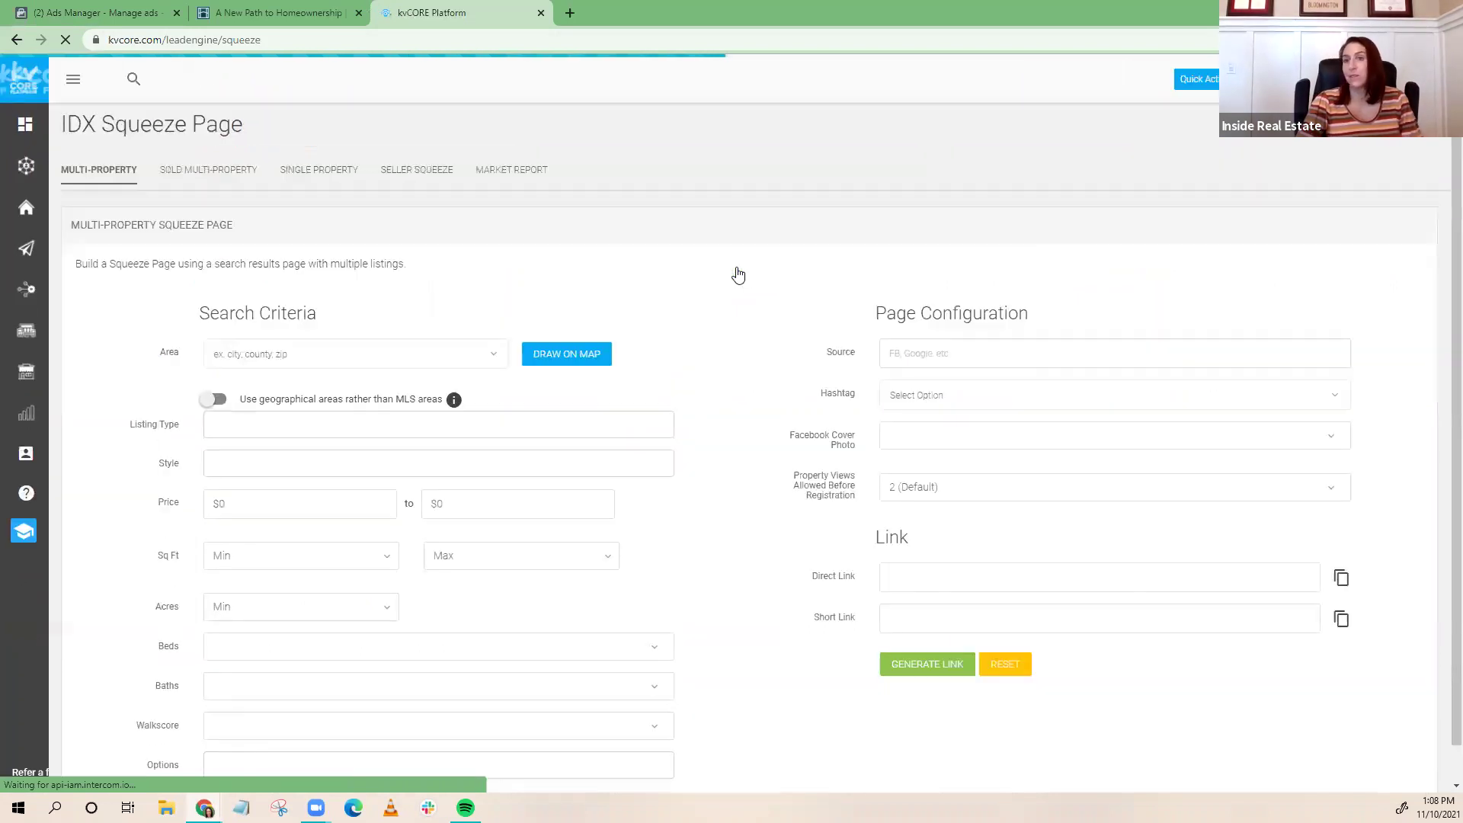
{"action": "right_click", "coordinate": [264, 288]}
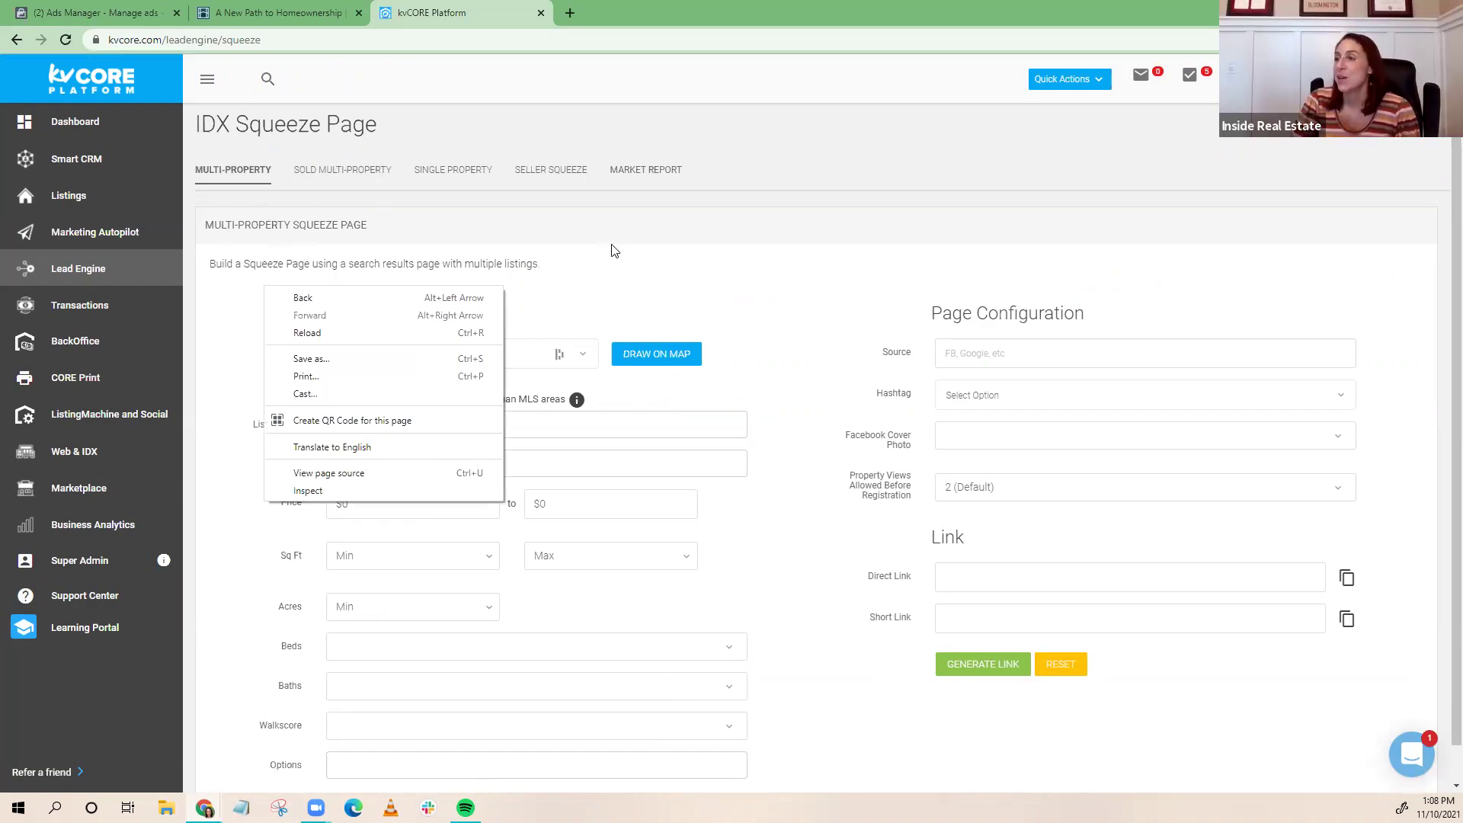
{"action": "left_click", "coordinate": [587, 270]}
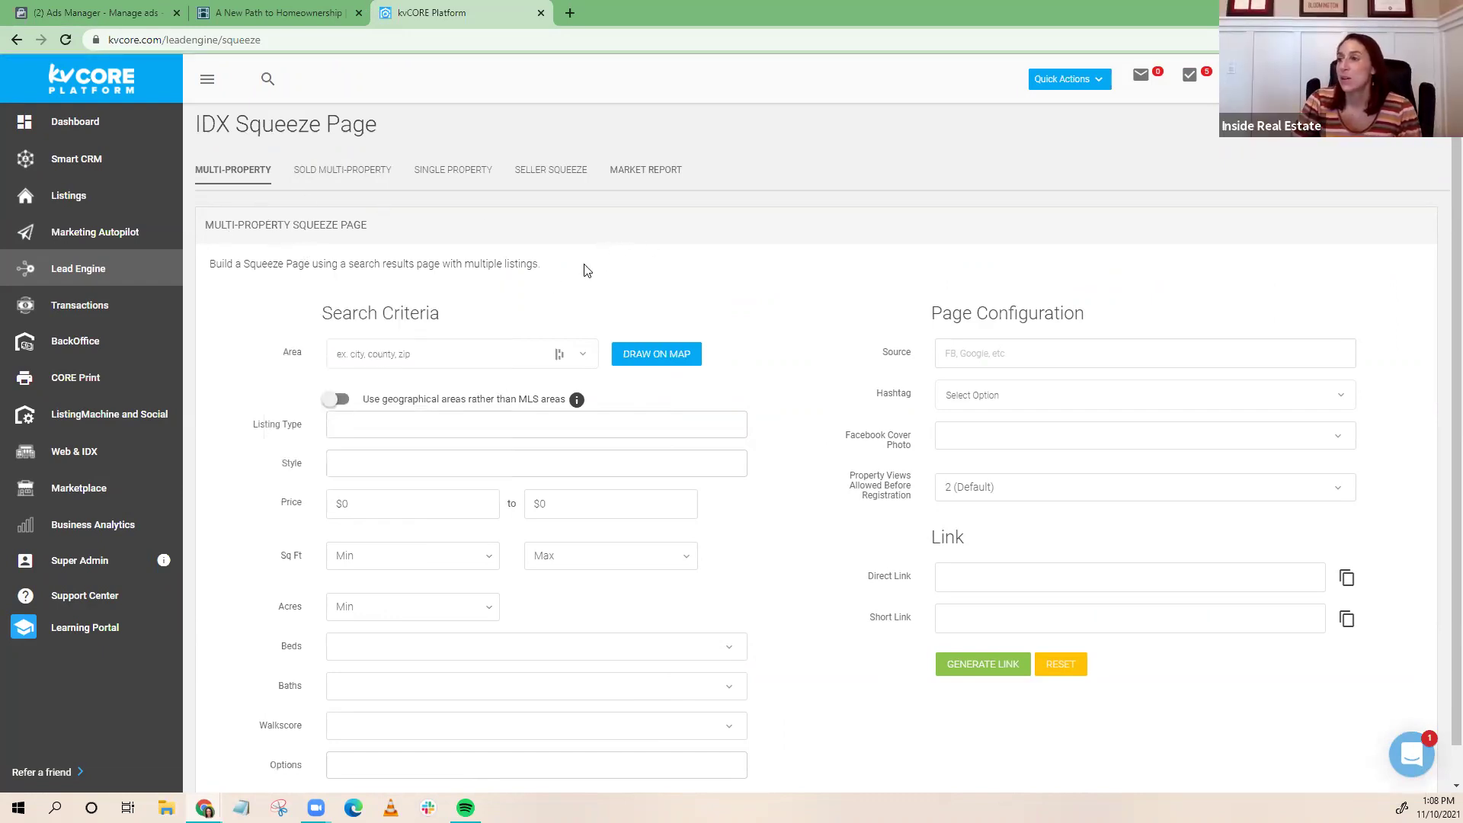
{"action": "left_click", "coordinate": [422, 351]}
{"action": "key", "text": "Escape"}
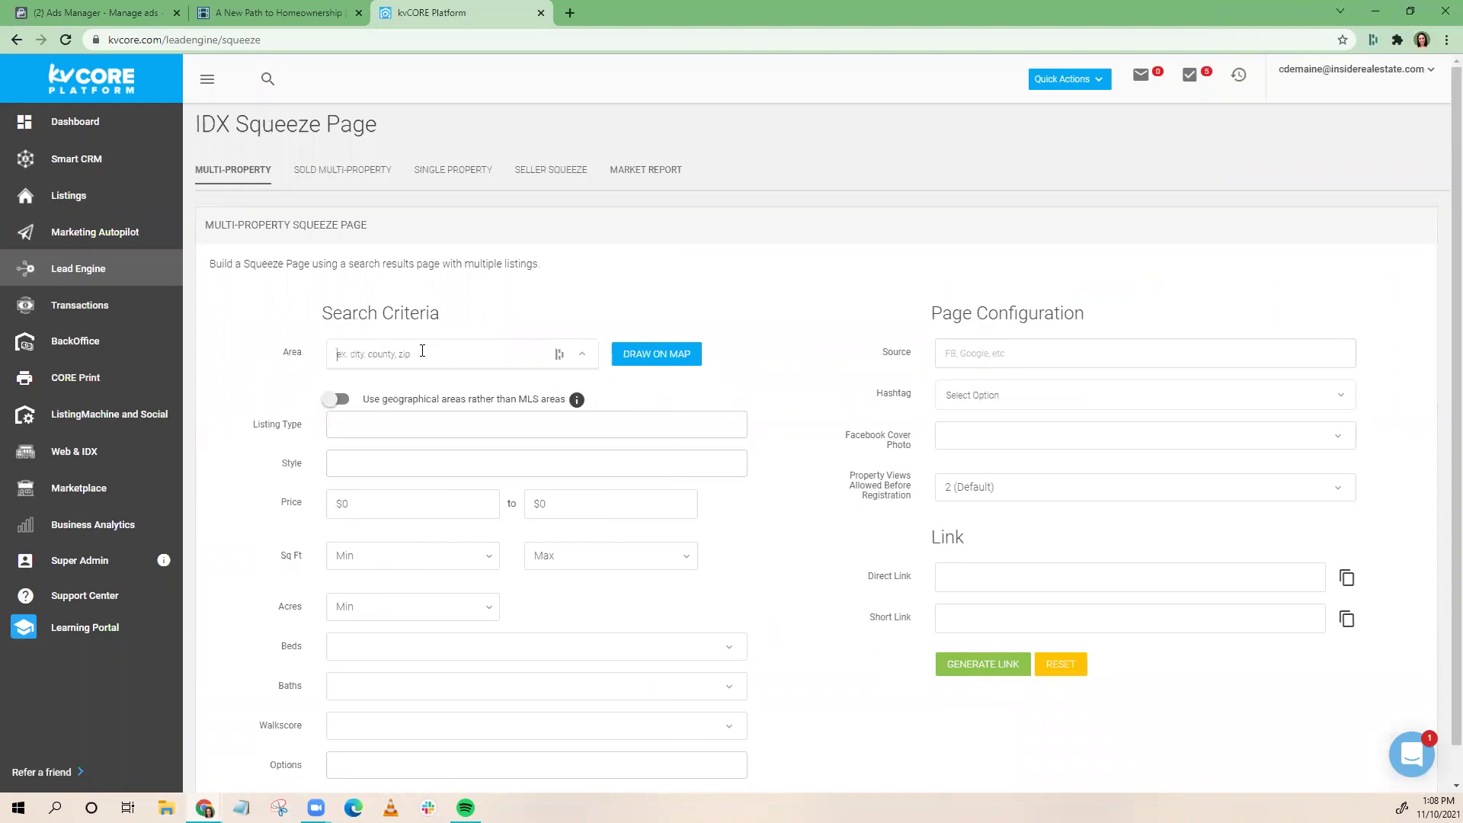
{"action": "left_click", "coordinate": [344, 354]}
{"action": "left_click", "coordinate": [343, 353]}
{"action": "type", "text": "Ocea"}
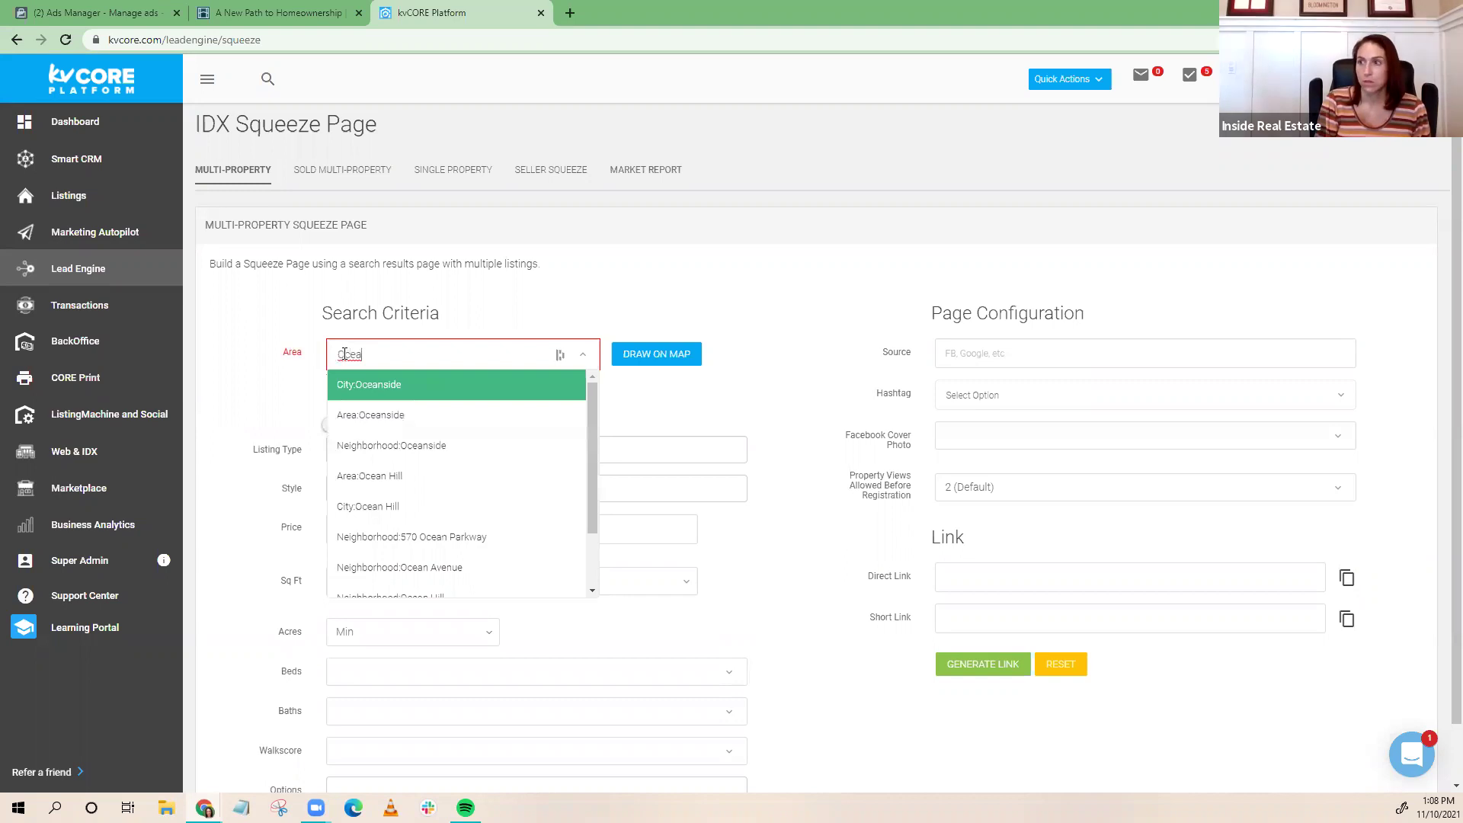
{"action": "left_click", "coordinate": [402, 391]}
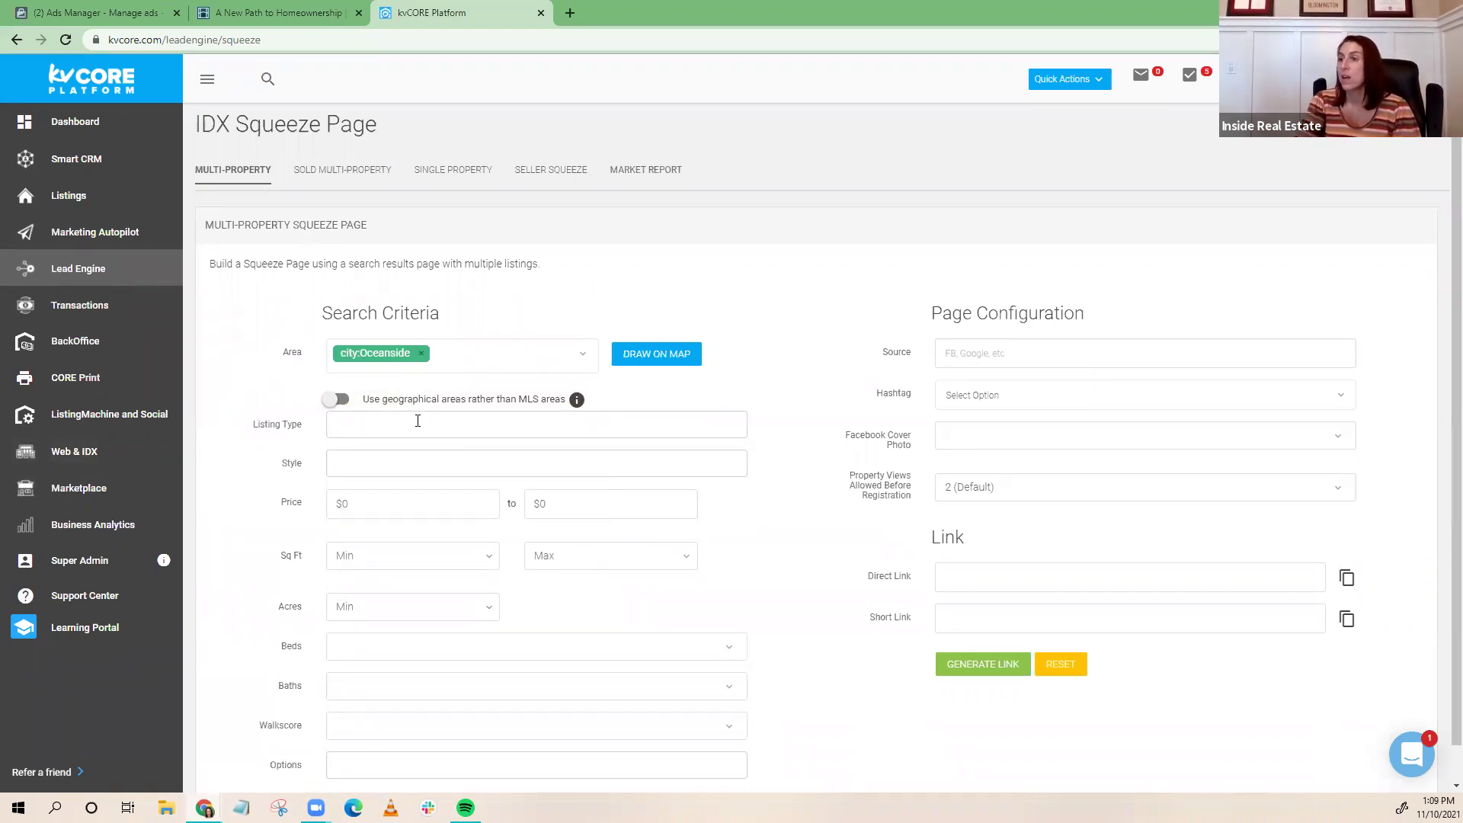
Restrict the squeeze page's listing type to Single Family
{"action": "scroll", "coordinate": [412, 427], "scroll_direction": "down", "scroll_amount": 1}
{"action": "left_click", "coordinate": [349, 389]}
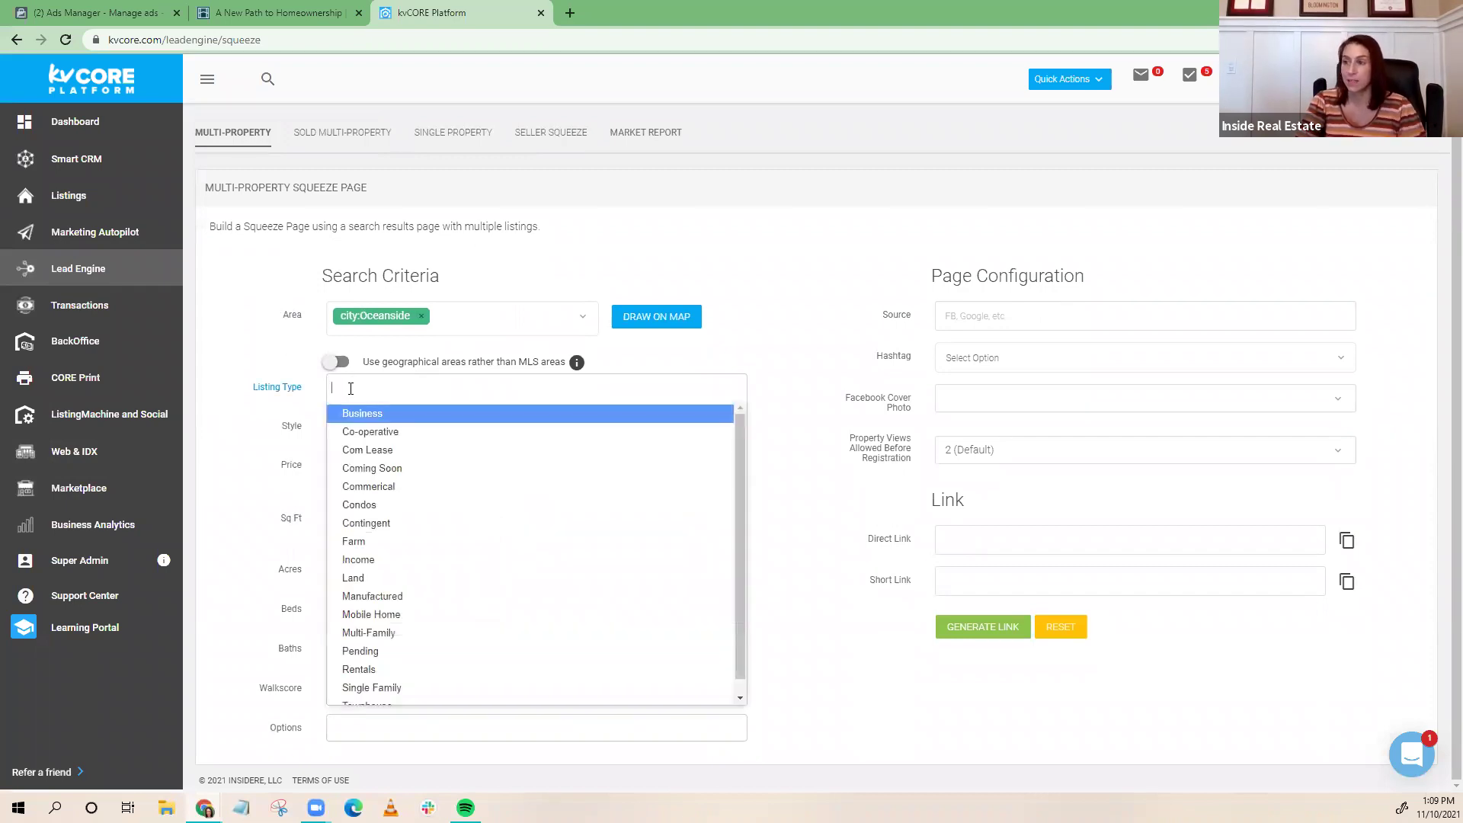
{"action": "type", "text": "sing"}
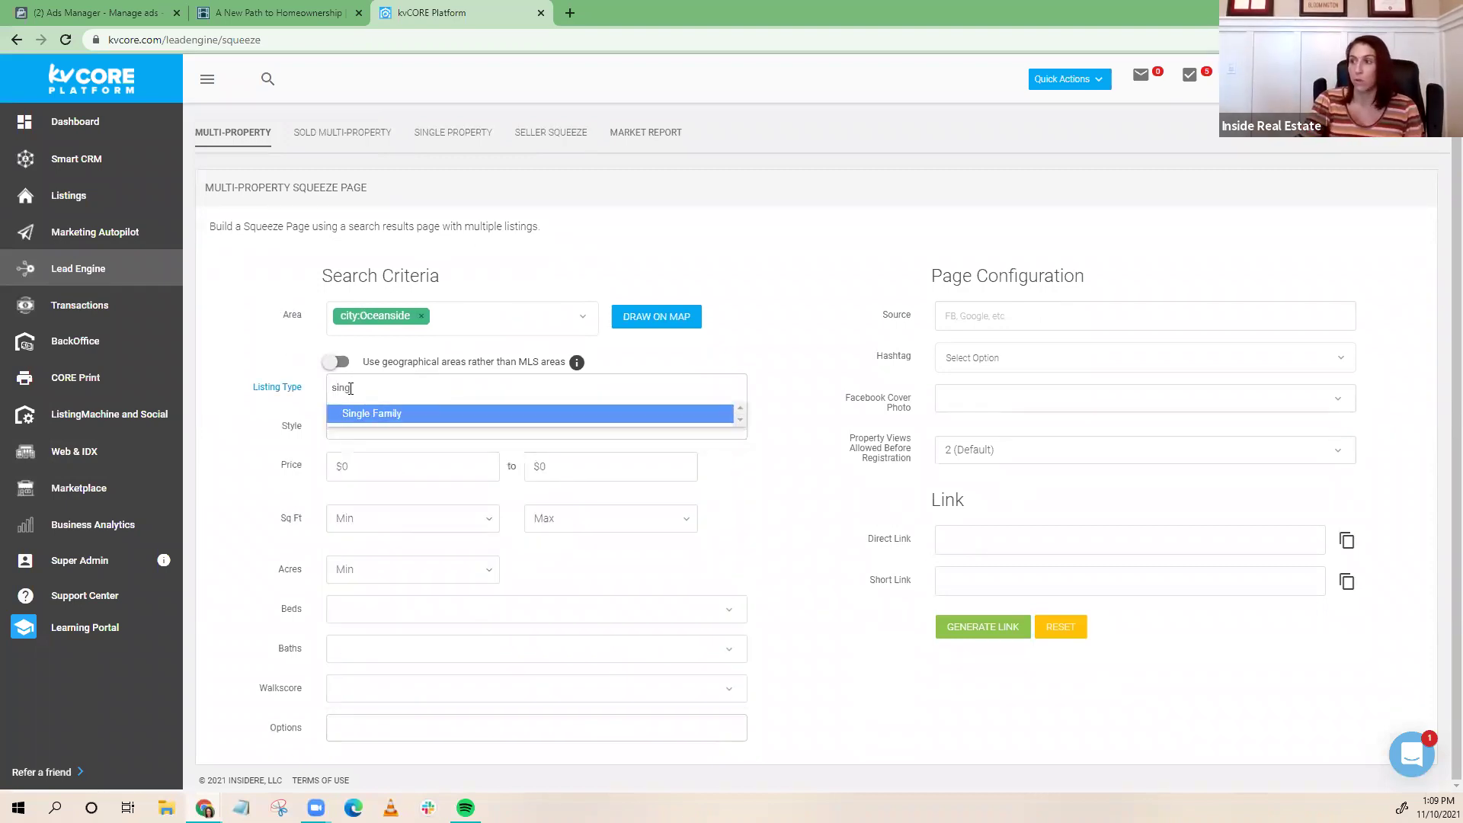
{"action": "left_click", "coordinate": [381, 413]}
Set the maximum price in the squeeze page's search criteria to $700,000
{"action": "left_click", "coordinate": [546, 466]}
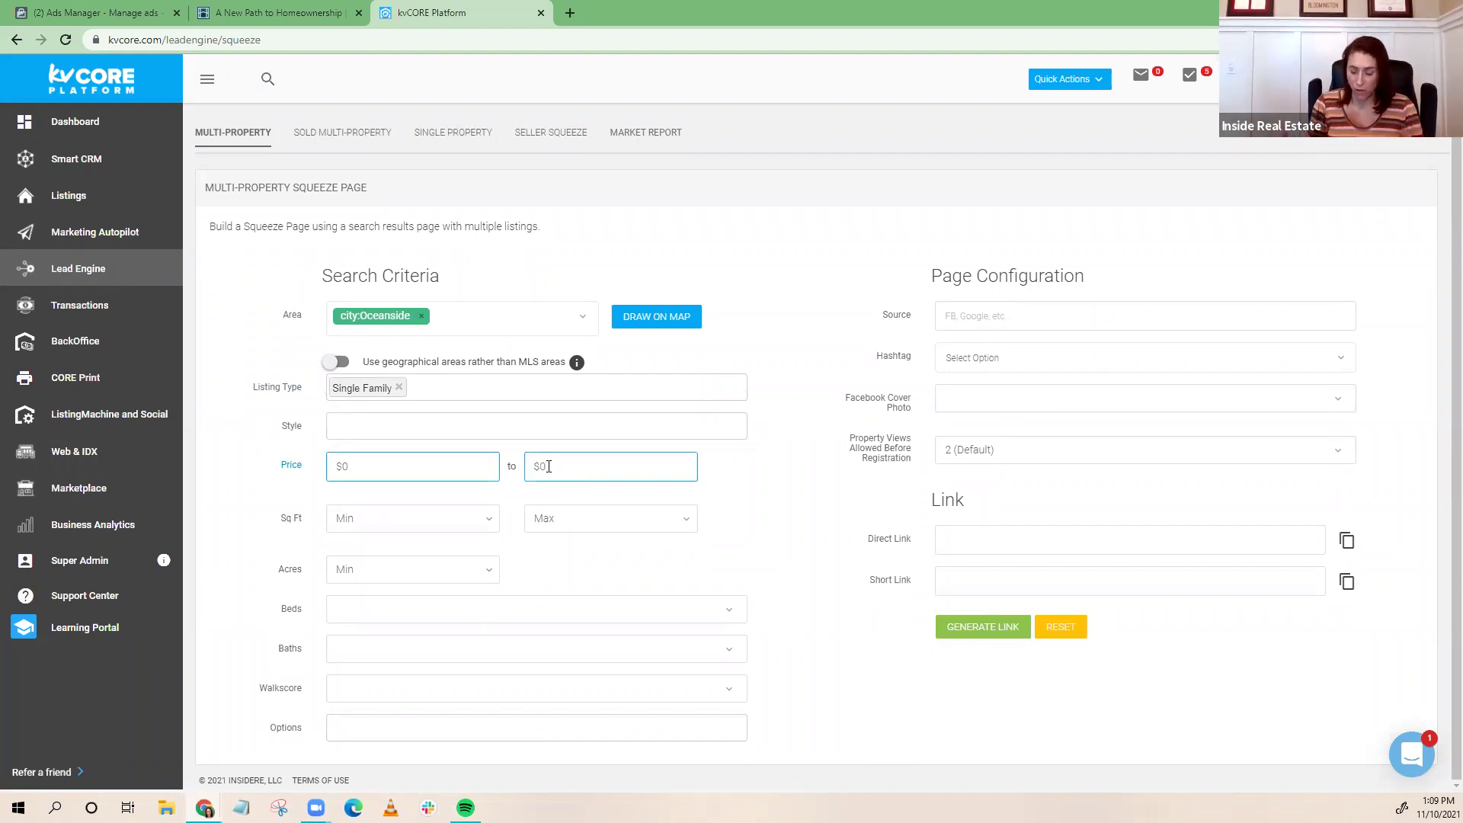
{"action": "type", "text": "50"}
{"action": "key", "text": "BackSpace"}
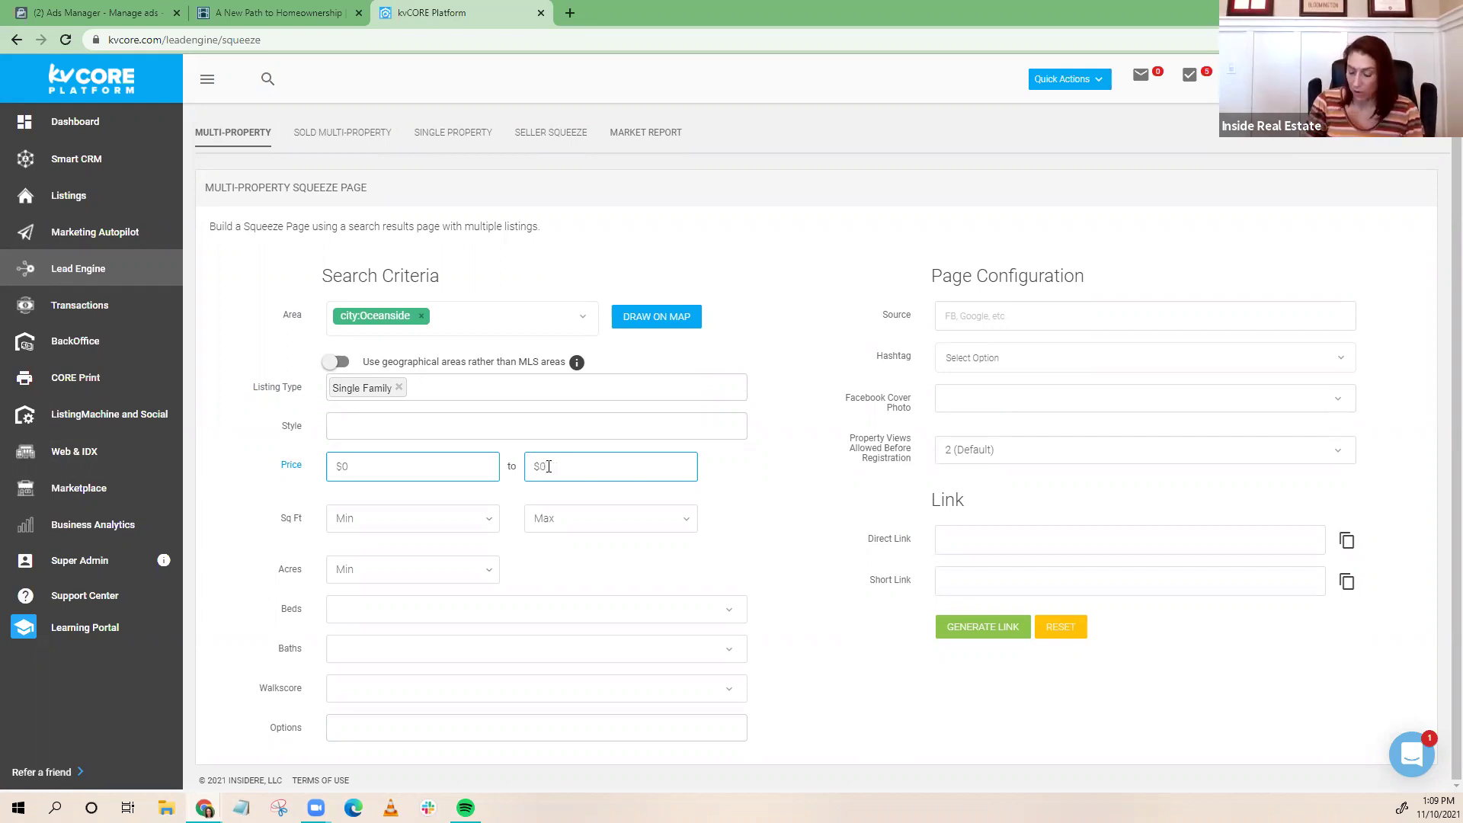
{"action": "type", "text": "000000"}
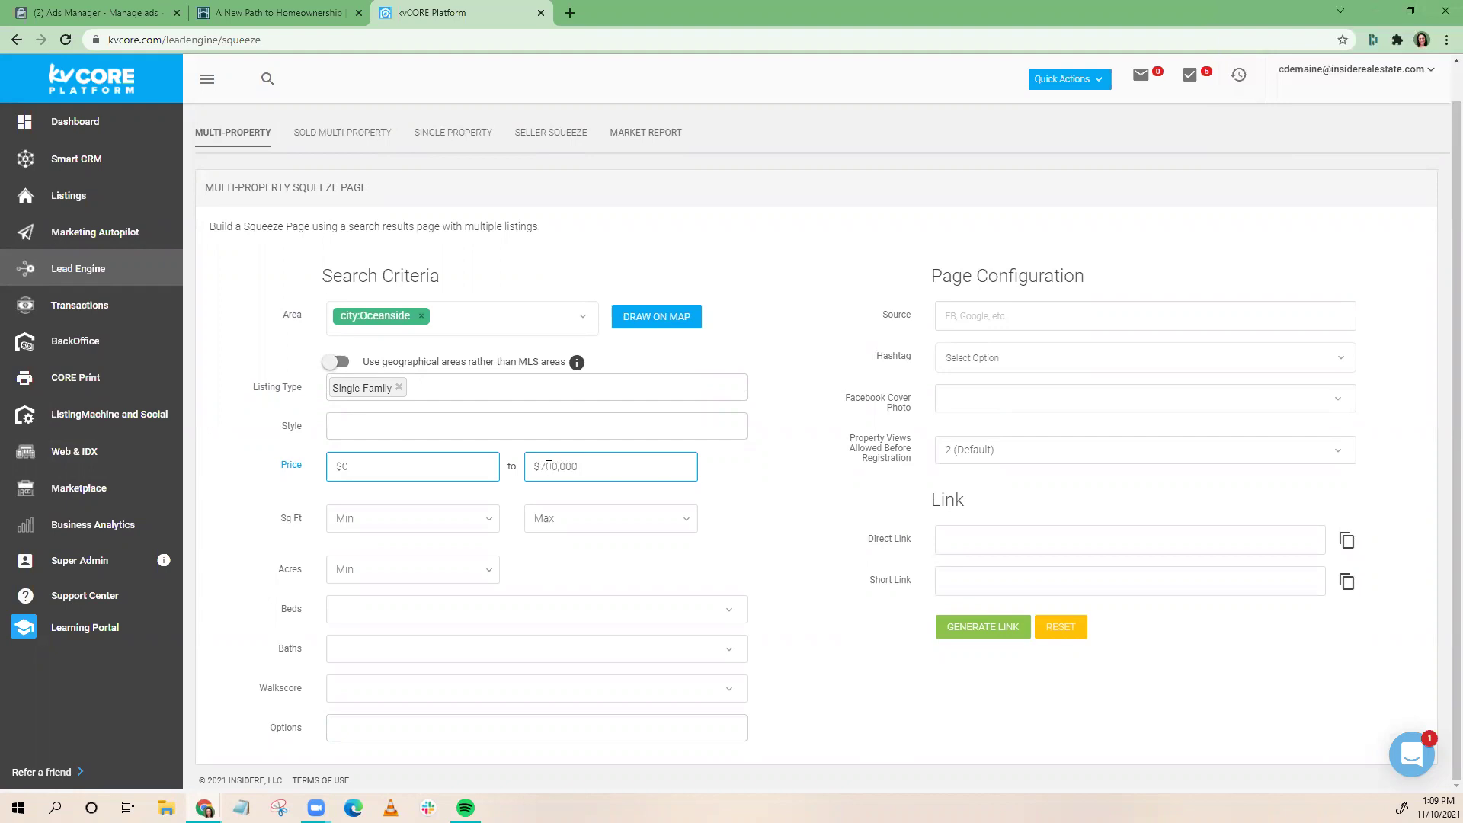
{"action": "left_click", "coordinate": [760, 538]}
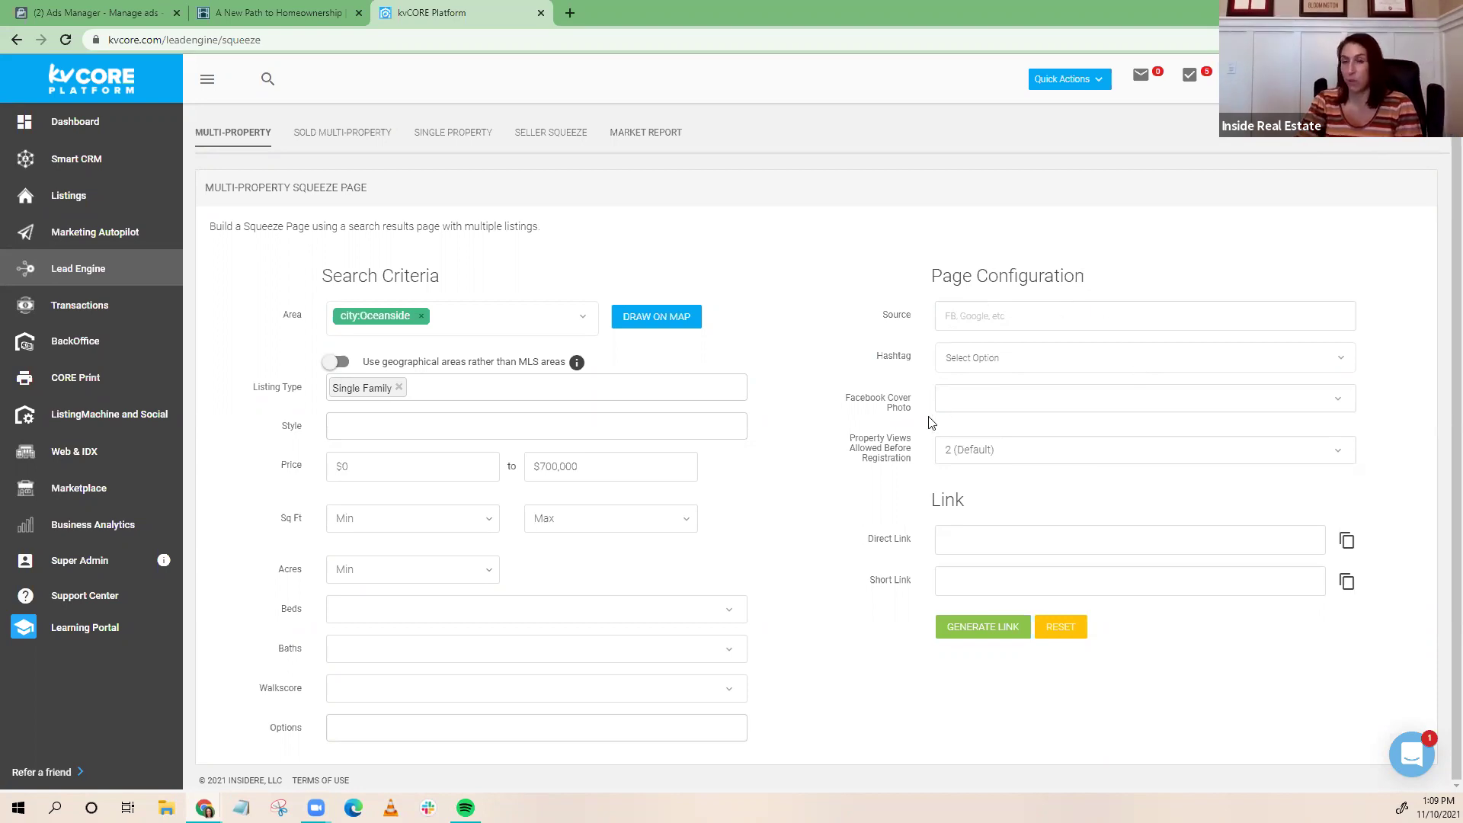
Set the property views allowed before registration to Never and generate the squeeze page links
{"action": "left_click", "coordinate": [1003, 456]}
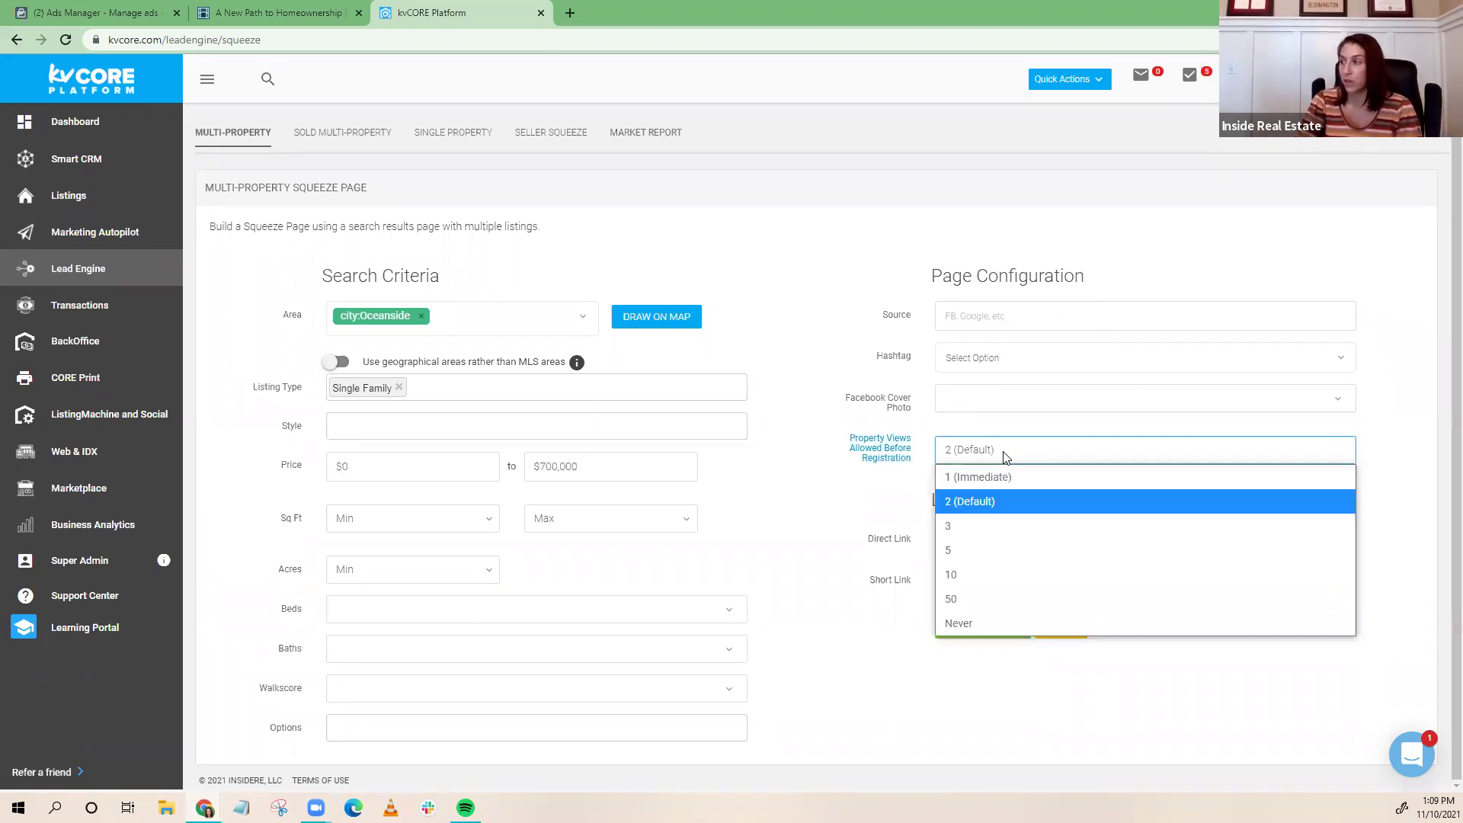
{"action": "left_click", "coordinate": [980, 625]}
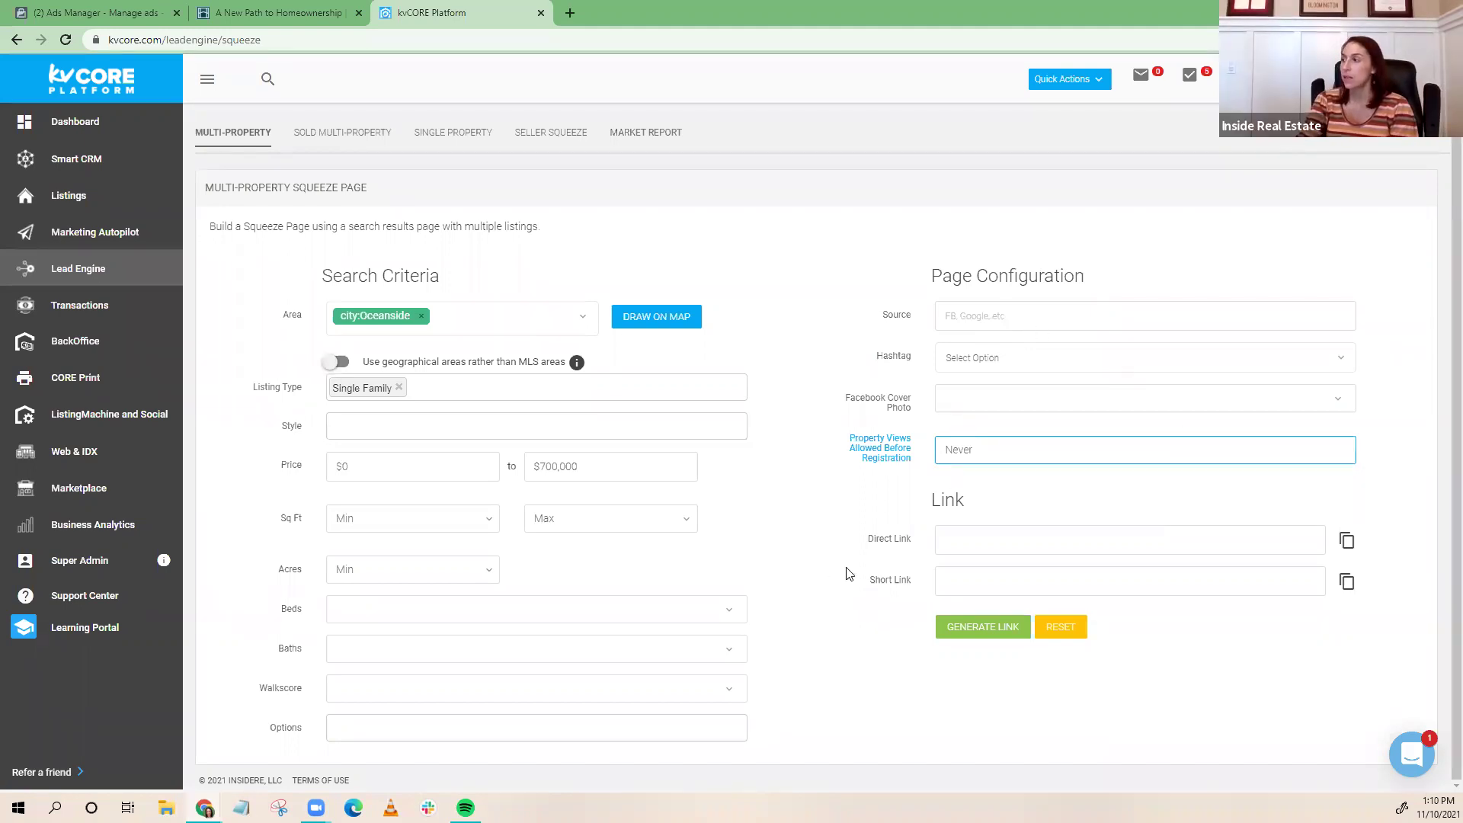
{"action": "left_click", "coordinate": [992, 636]}
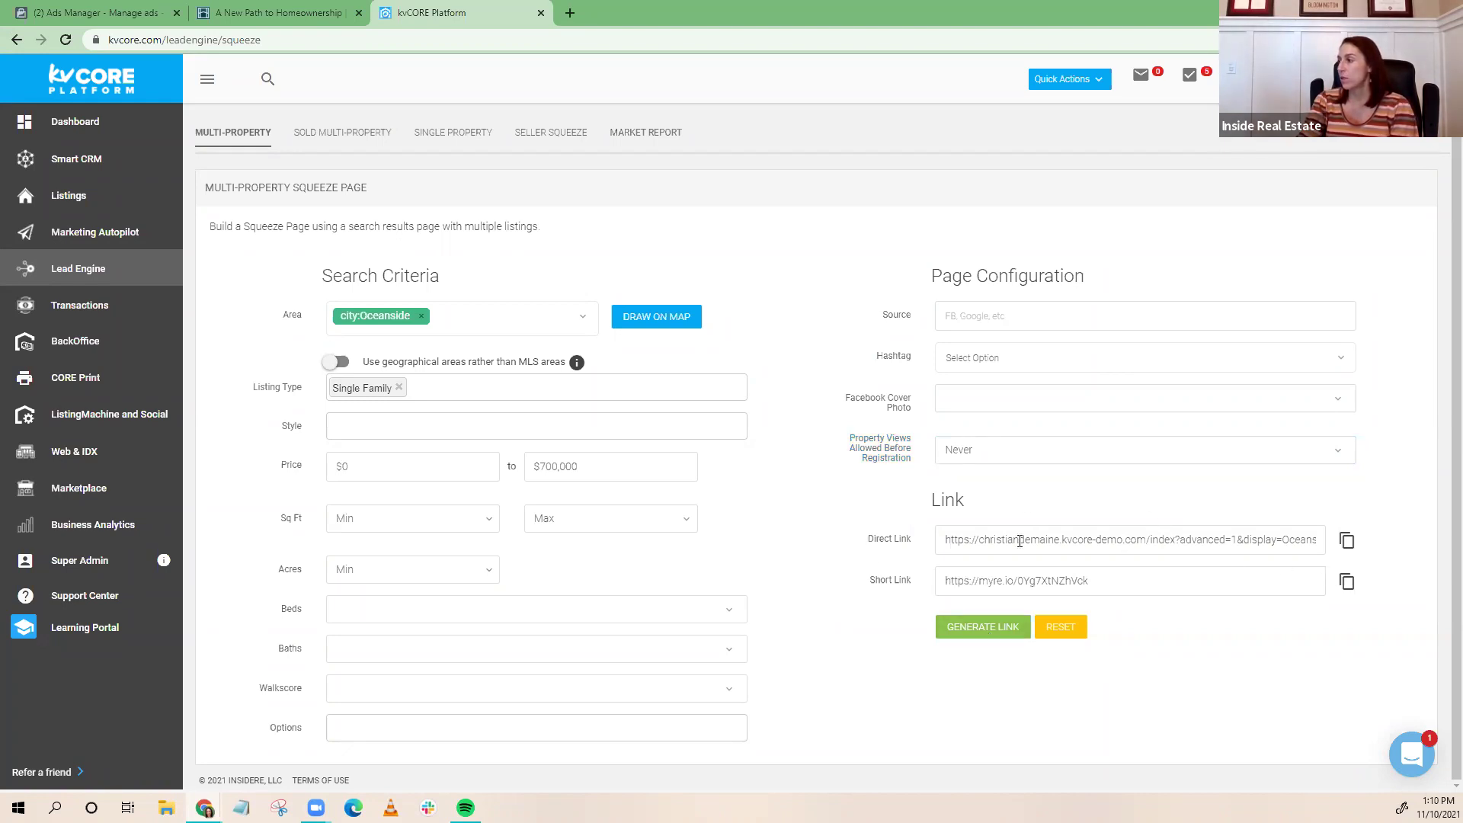
Switch to Facebook Ads Manager and create a new campaign with the Lead generation objective
{"action": "left_click", "coordinate": [85, 9]}
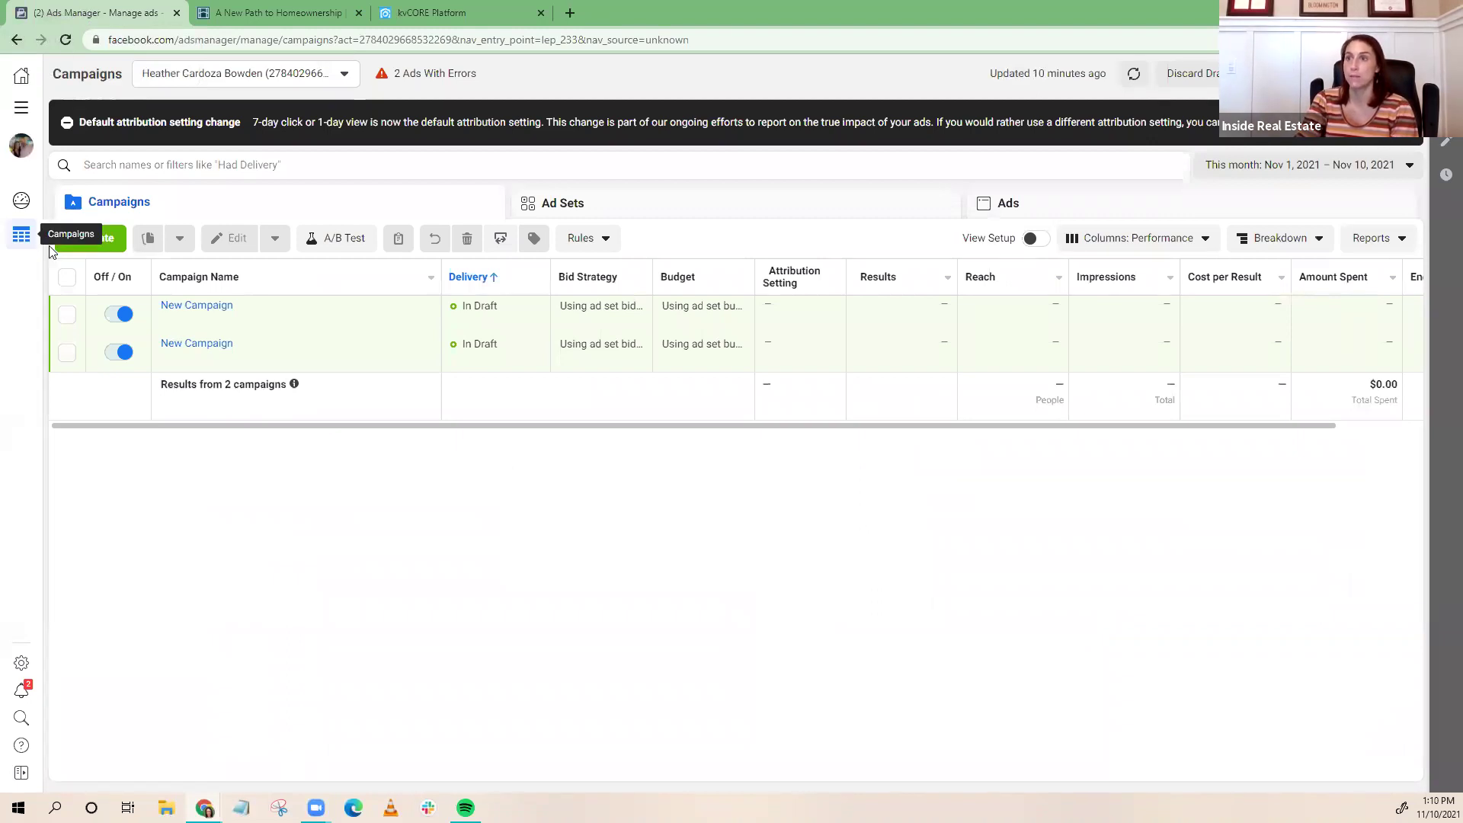
{"action": "left_click", "coordinate": [103, 248]}
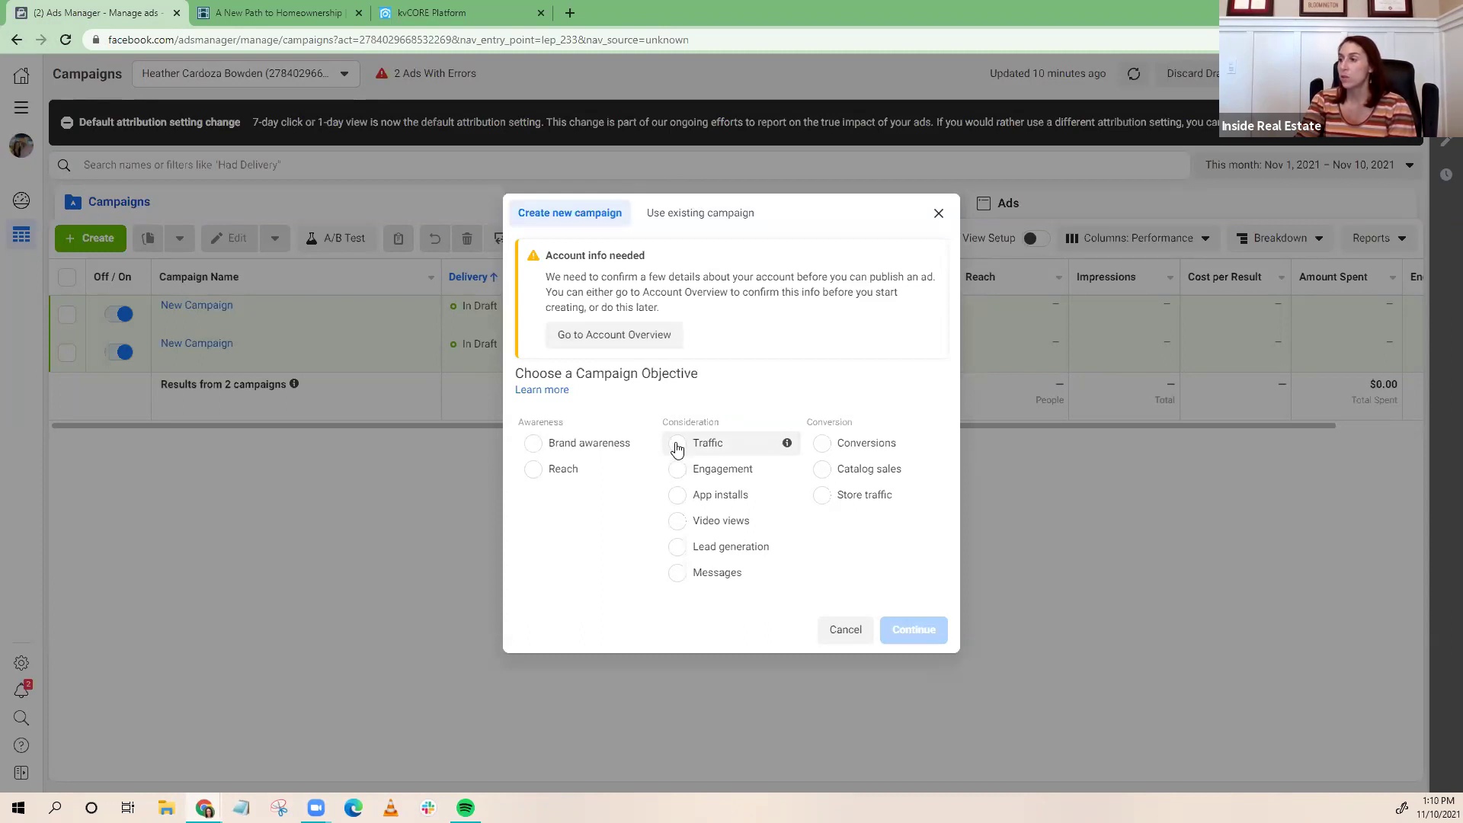
{"action": "left_click", "coordinate": [677, 550]}
{"action": "left_click", "coordinate": [922, 720]}
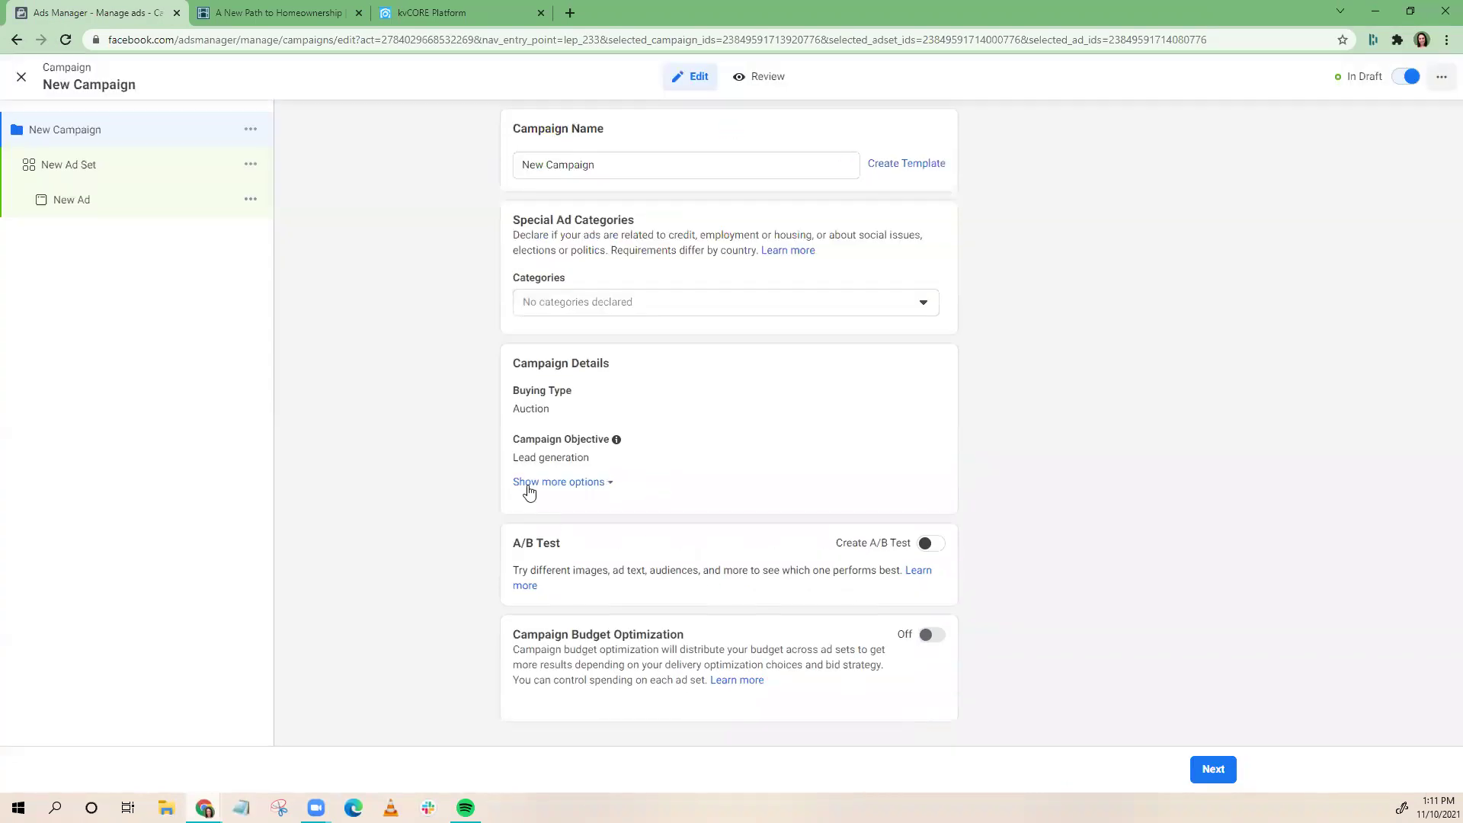
Name the campaign "Home Partners of America"
{"action": "left_click_drag", "start_coordinate": [599, 163], "coordinate": [487, 159]}
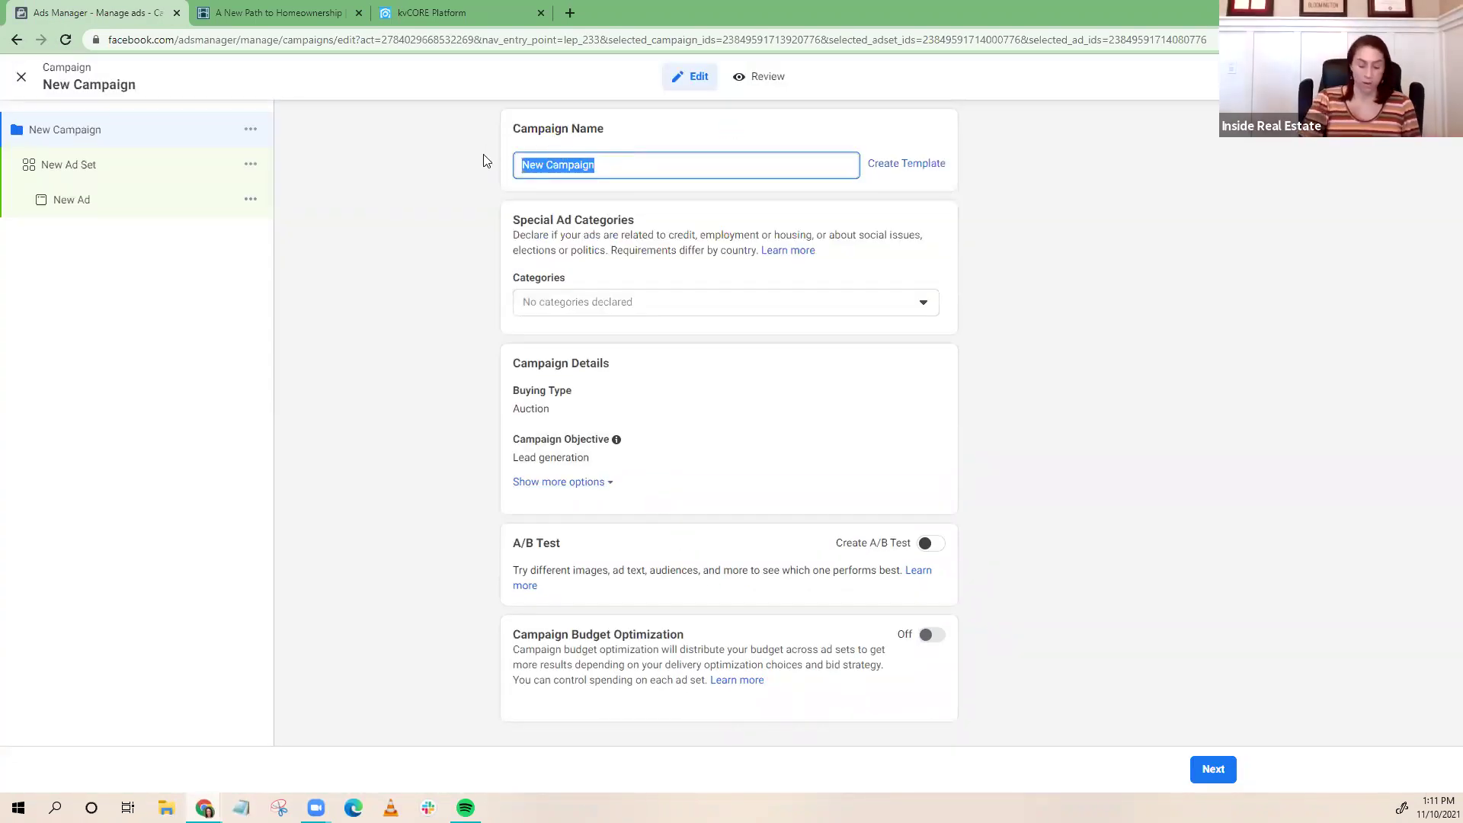
{"action": "type", "text": "H"}
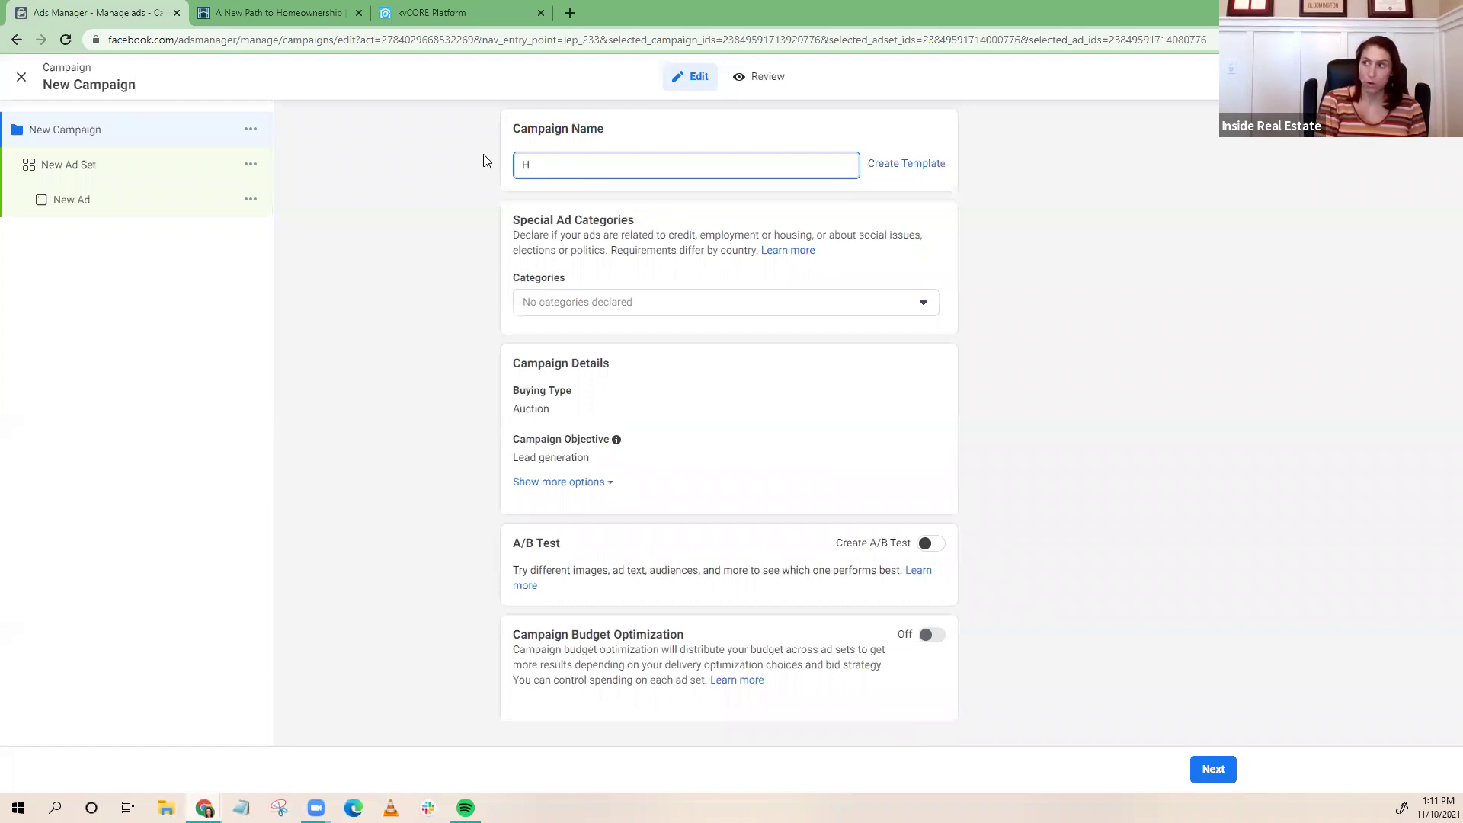
{"action": "type", "text": "ome Pa"}
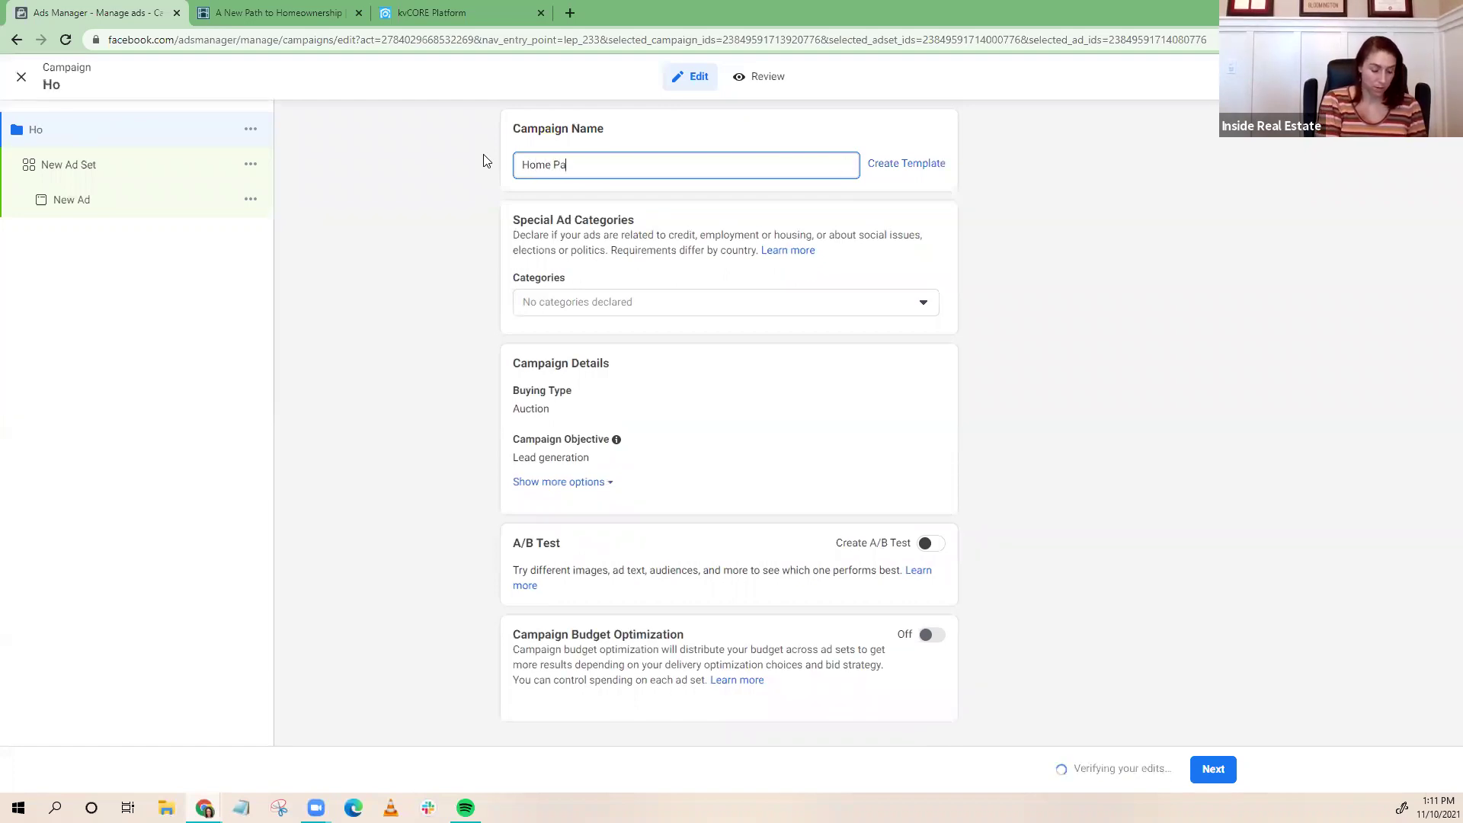
{"action": "type", "text": "rtners of America"}
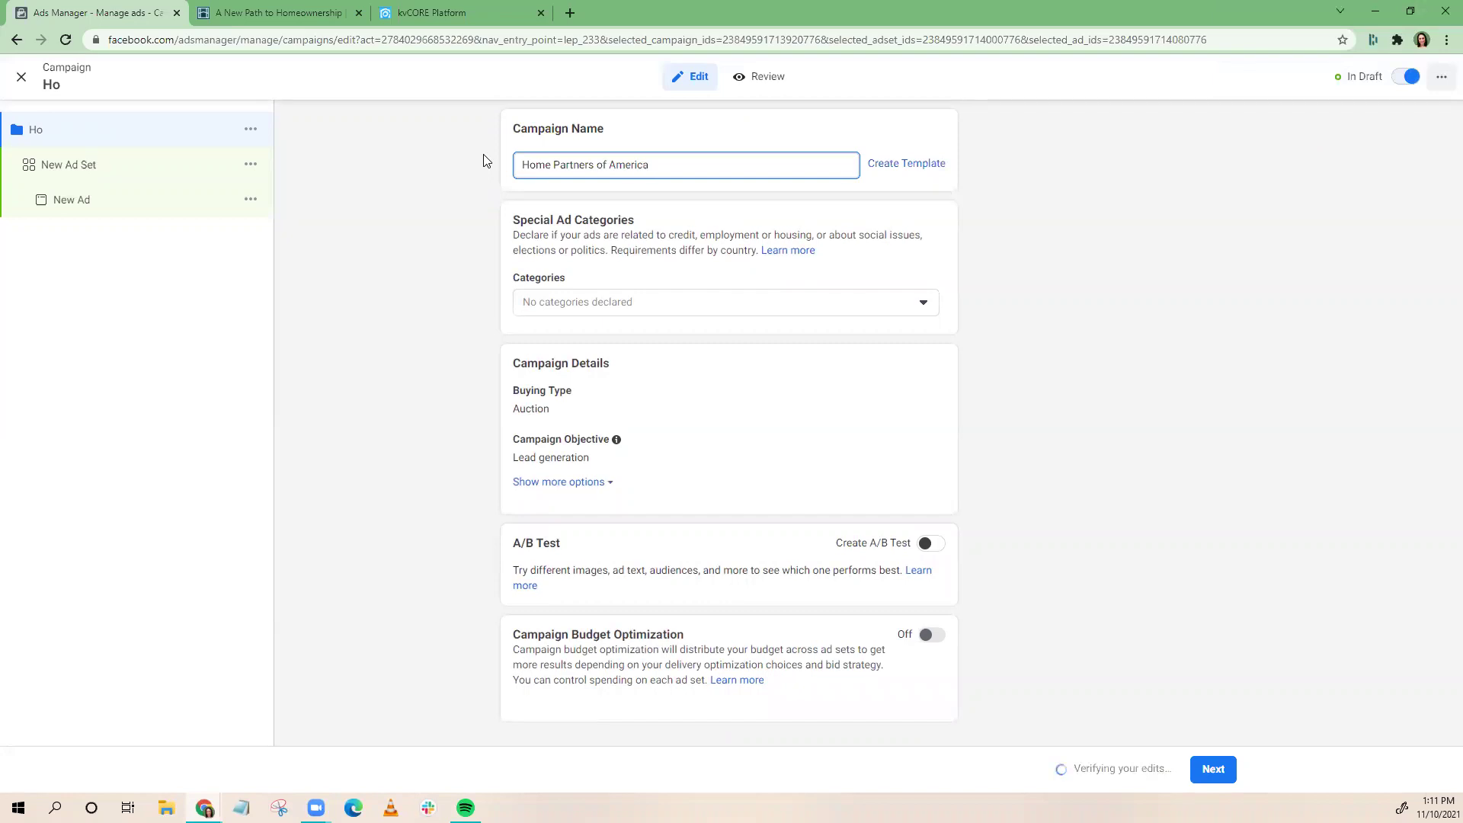
Declare Housing as the campaign's special ad category and continue to the ad set settings
{"action": "left_click", "coordinate": [584, 305]}
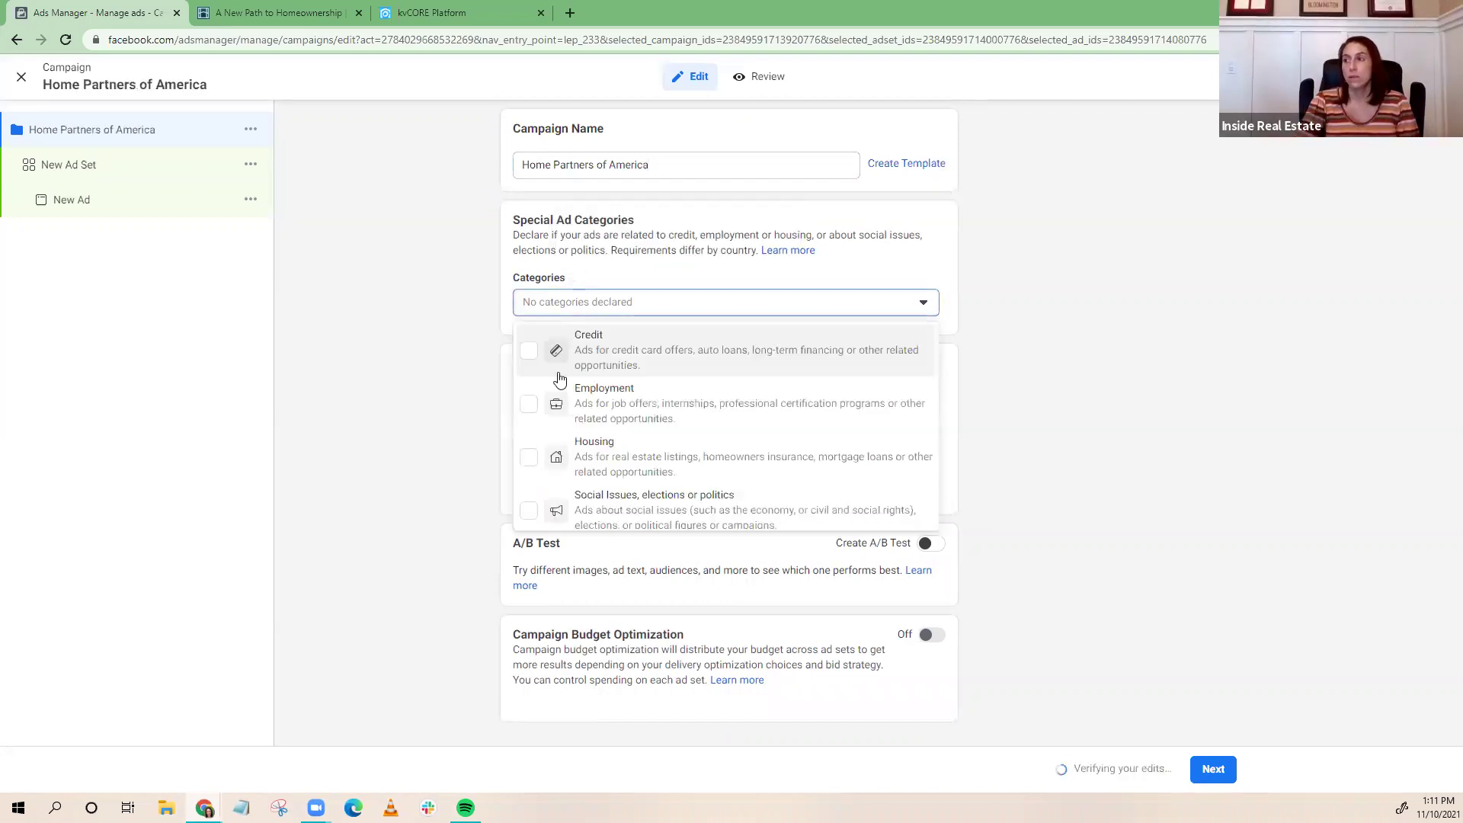
{"action": "left_click", "coordinate": [528, 457]}
{"action": "left_click", "coordinate": [427, 403]}
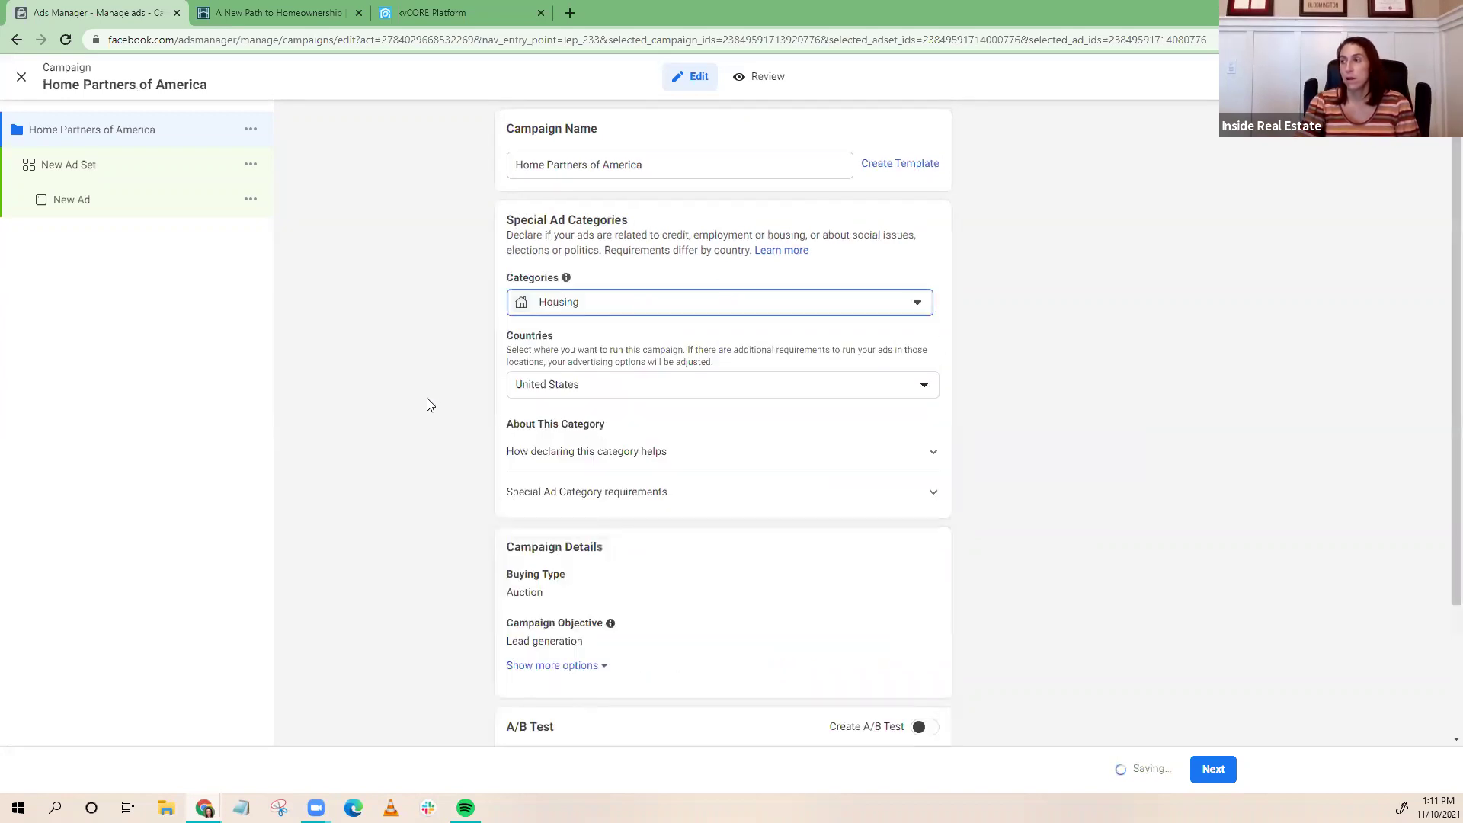
{"action": "scroll", "coordinate": [544, 333], "scroll_direction": "down", "scroll_amount": 2}
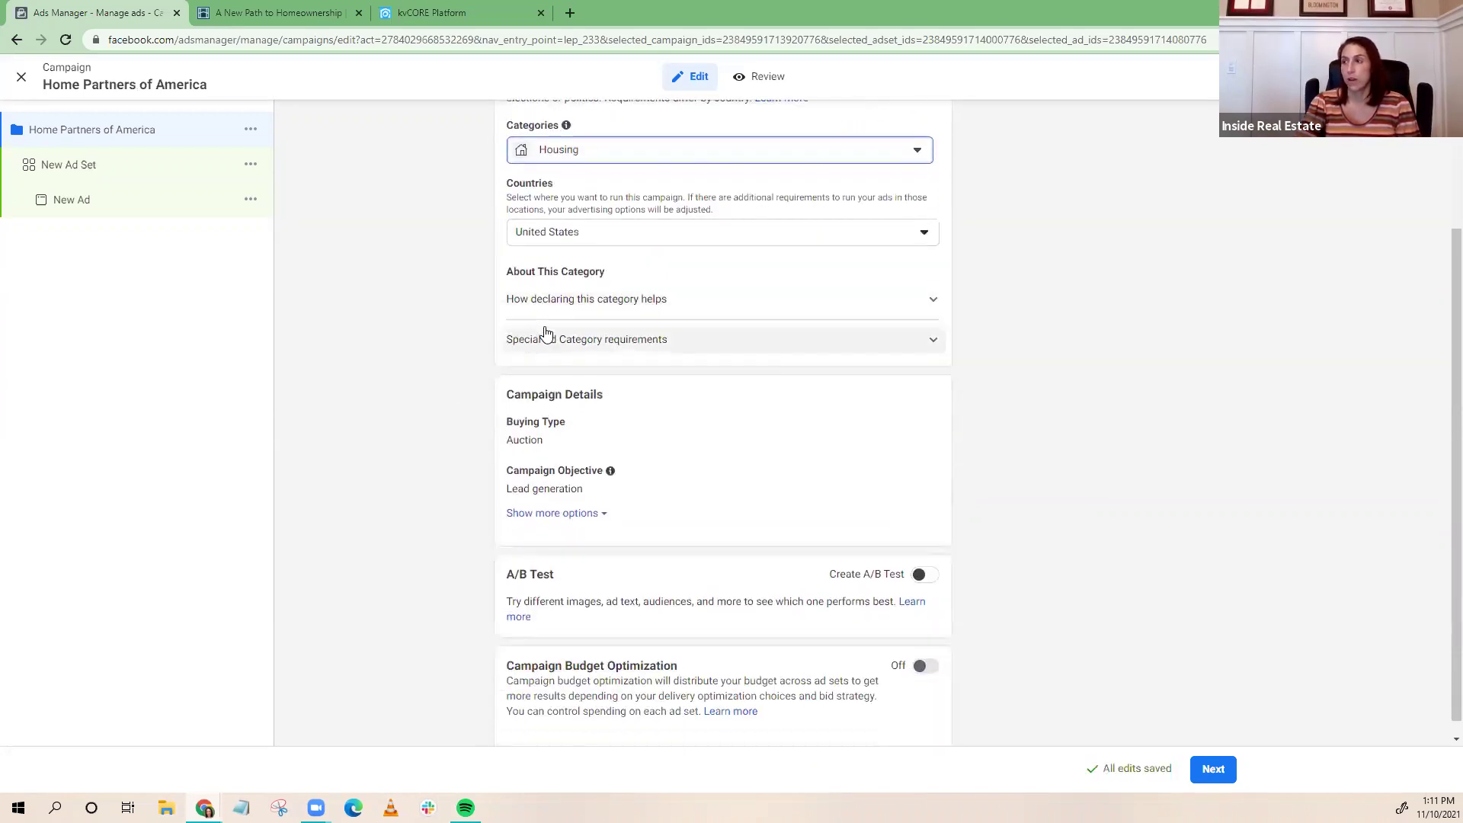
{"action": "scroll", "coordinate": [401, 359], "scroll_direction": "down", "scroll_amount": 1}
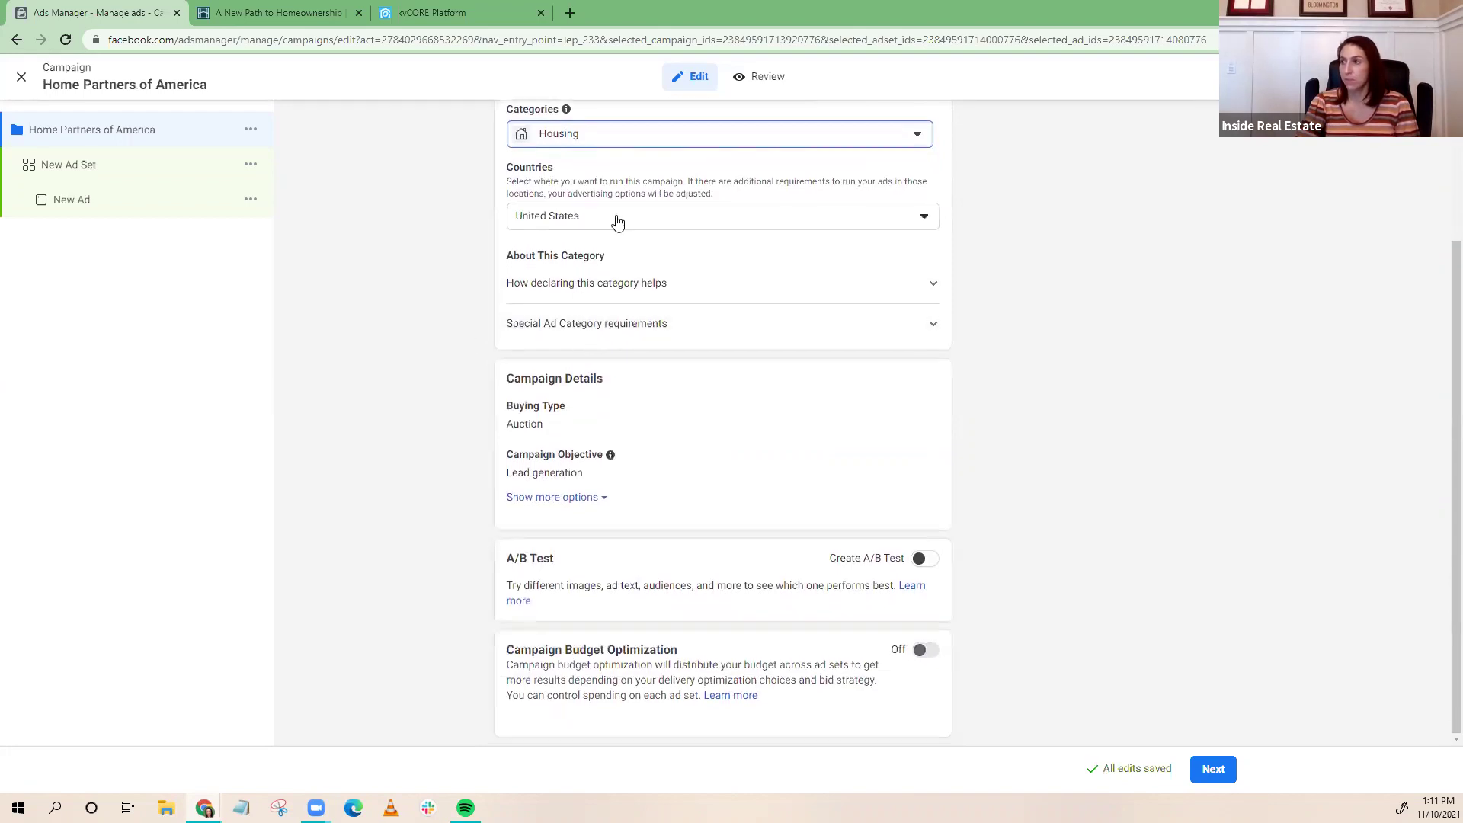
{"action": "left_click", "coordinate": [1227, 771]}
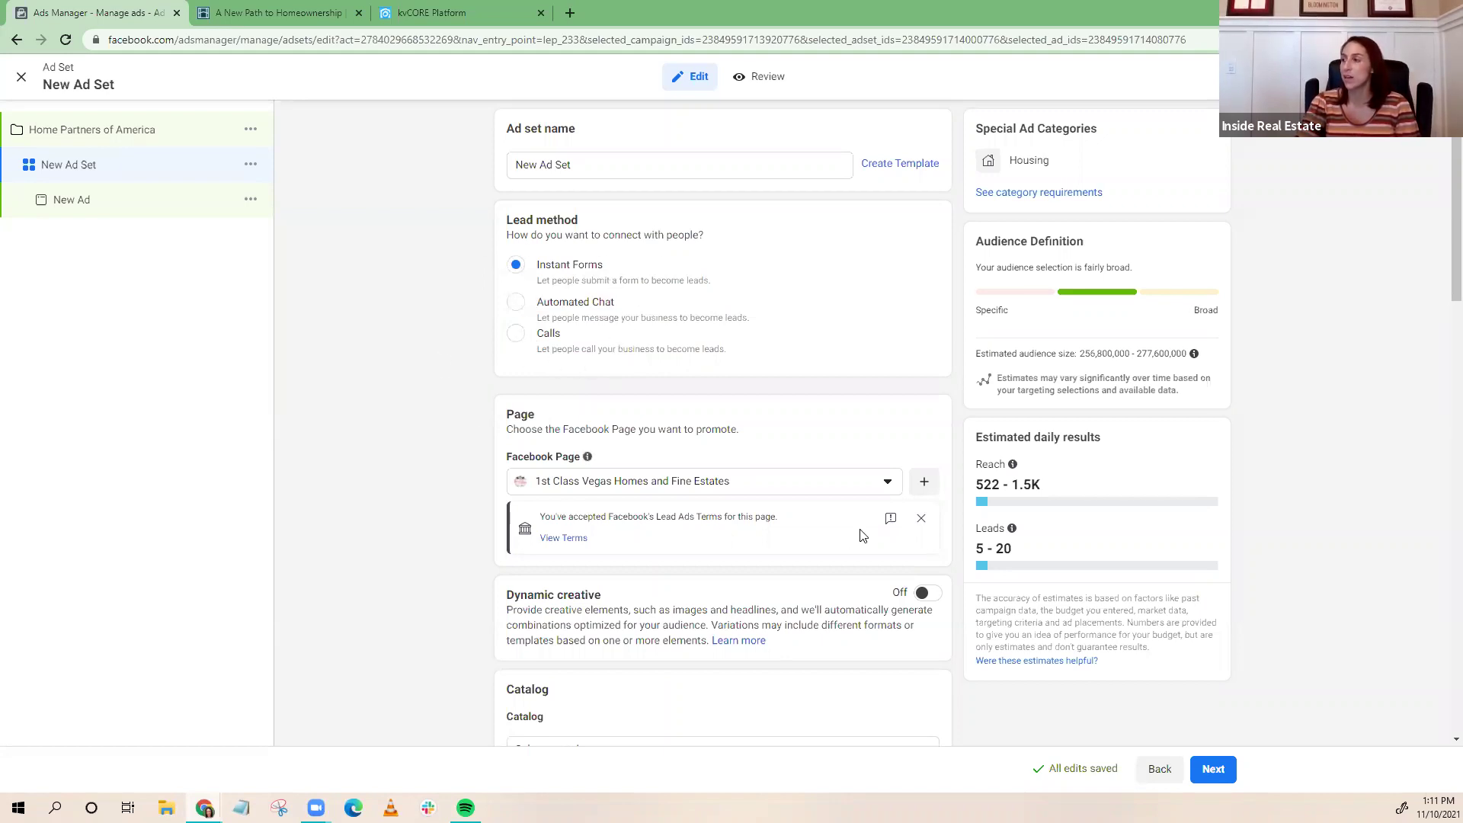
Choose the Virtual Realty Assist page, within the Virtual Realty Assist group, as the Facebook Page to promote
{"action": "left_click", "coordinate": [887, 480]}
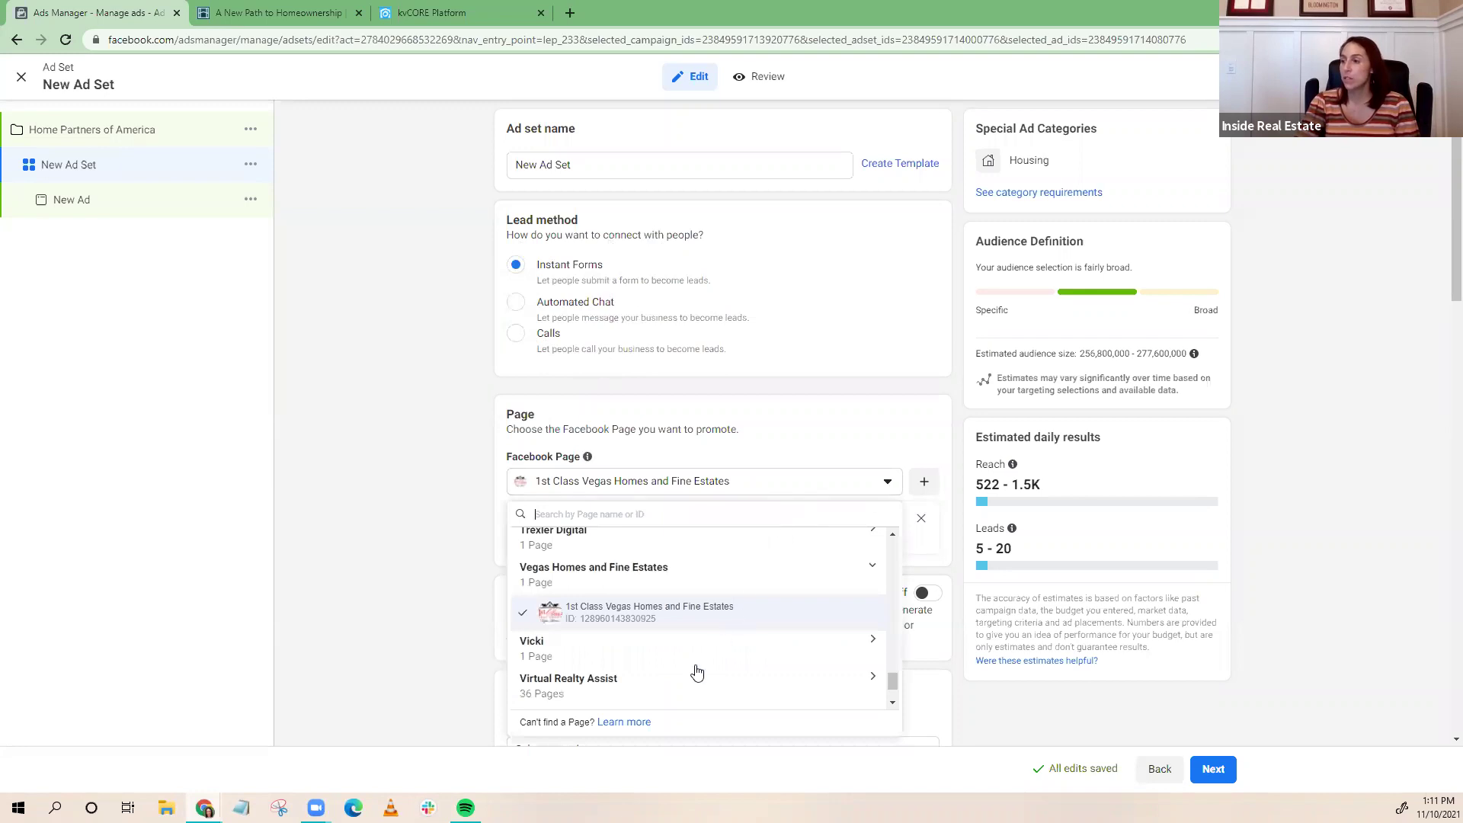
{"action": "left_click", "coordinate": [635, 689]}
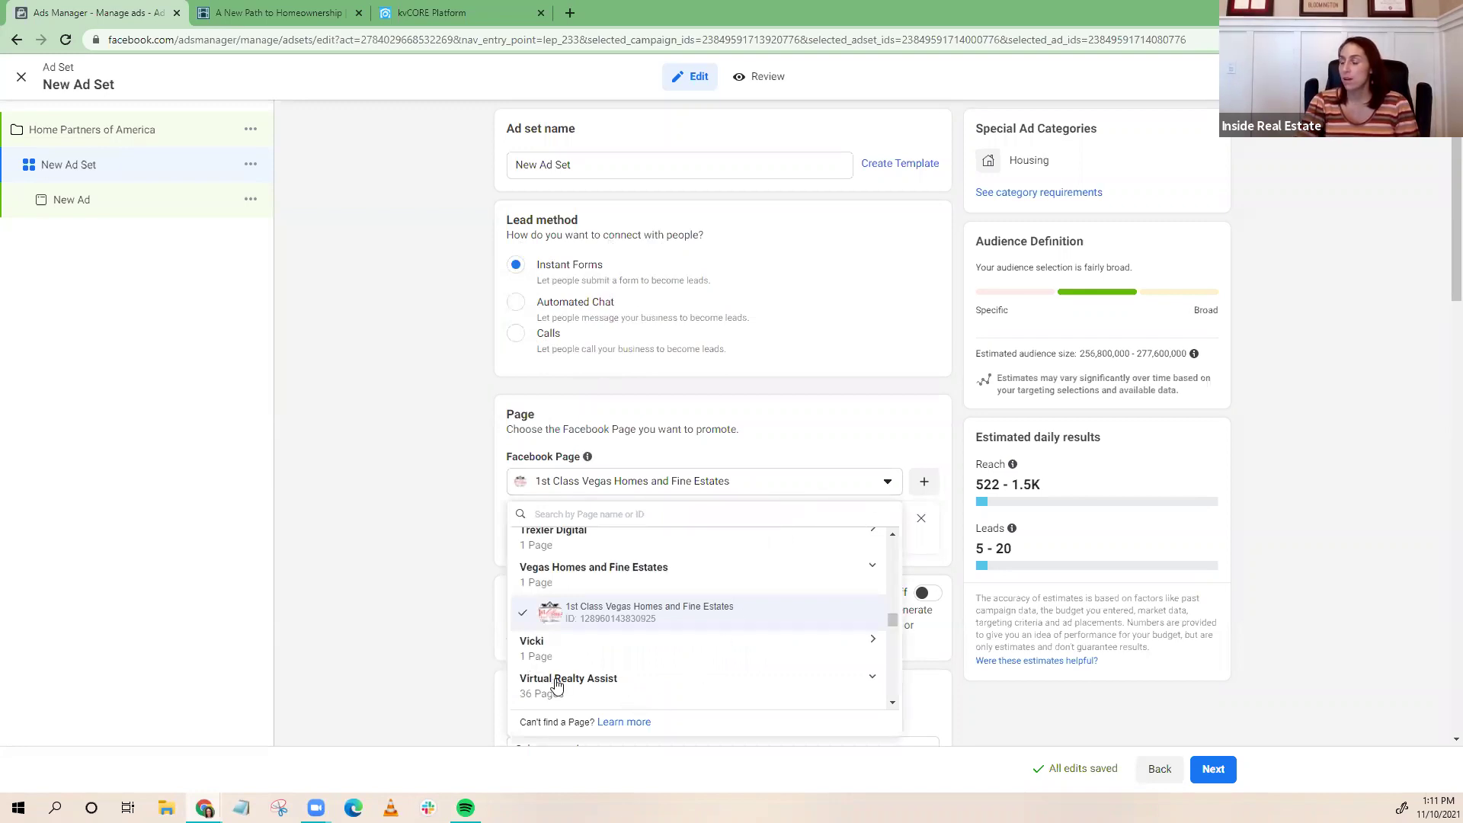
{"action": "left_click", "coordinate": [660, 680]}
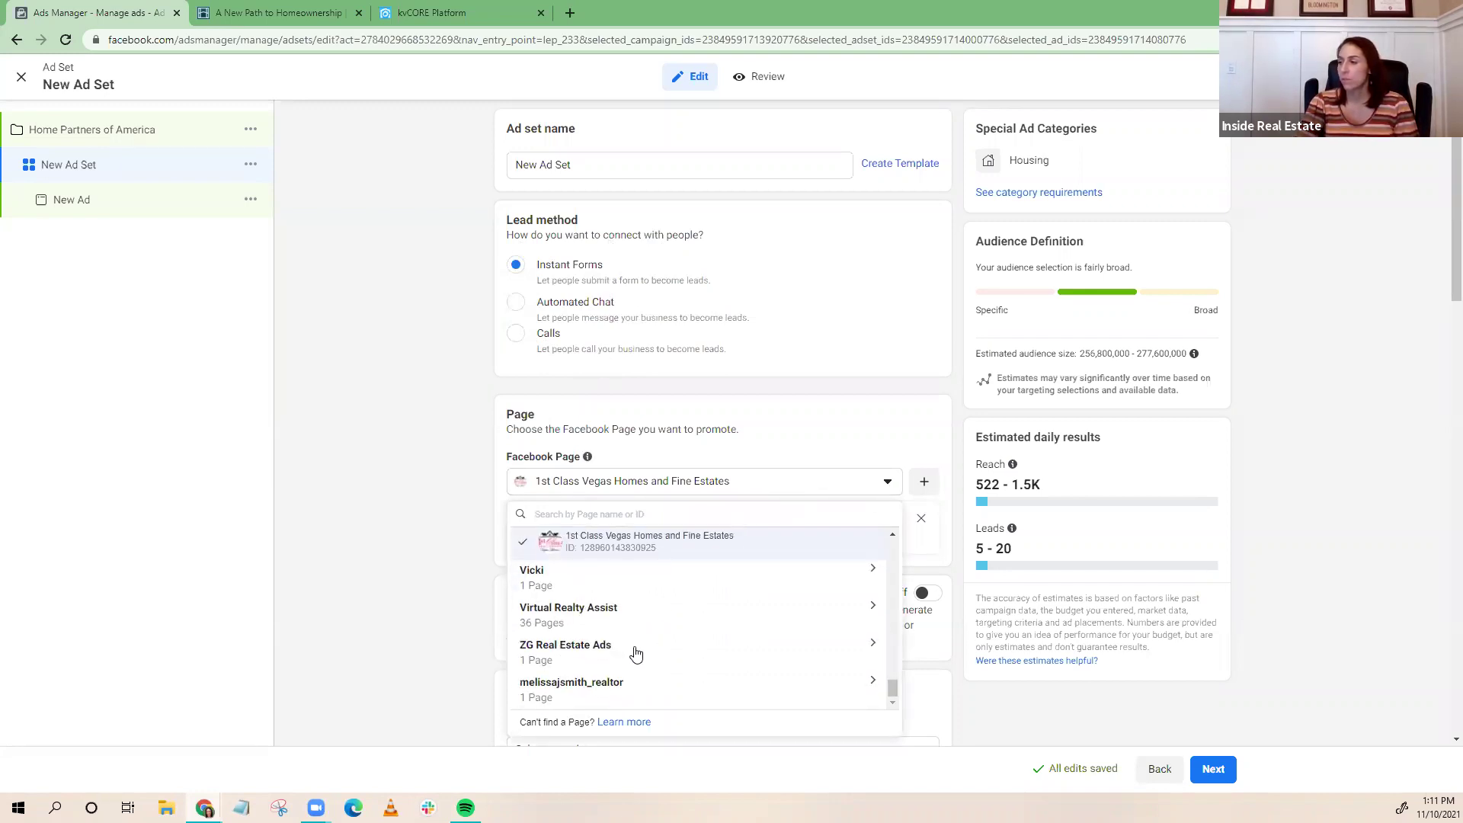
{"action": "left_click", "coordinate": [597, 611]}
{"action": "scroll", "coordinate": [579, 621], "scroll_direction": "down", "scroll_amount": 1}
{"action": "scroll", "coordinate": [585, 625], "scroll_direction": "down", "scroll_amount": 15}
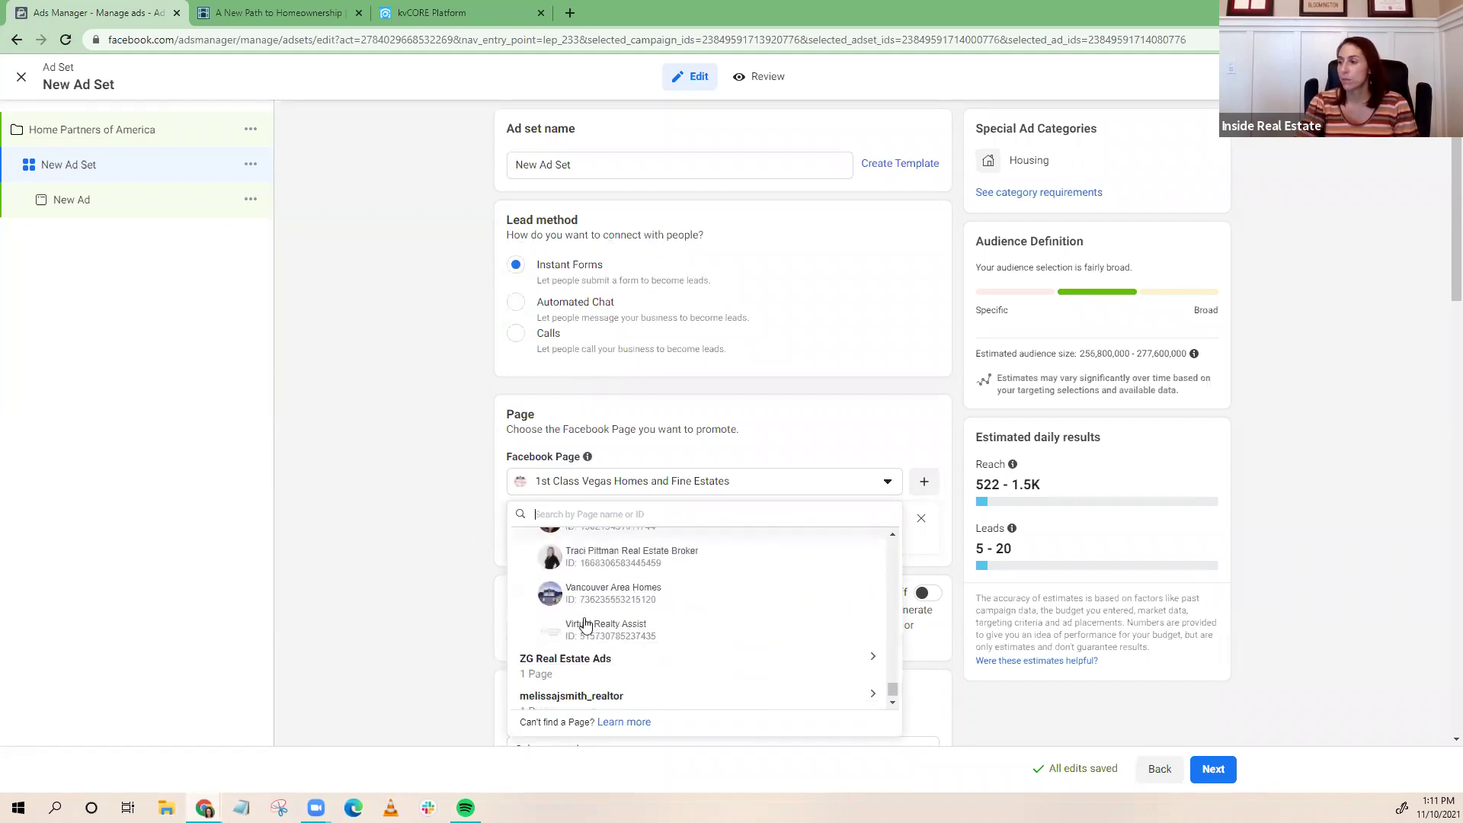
{"action": "left_click", "coordinate": [584, 619]}
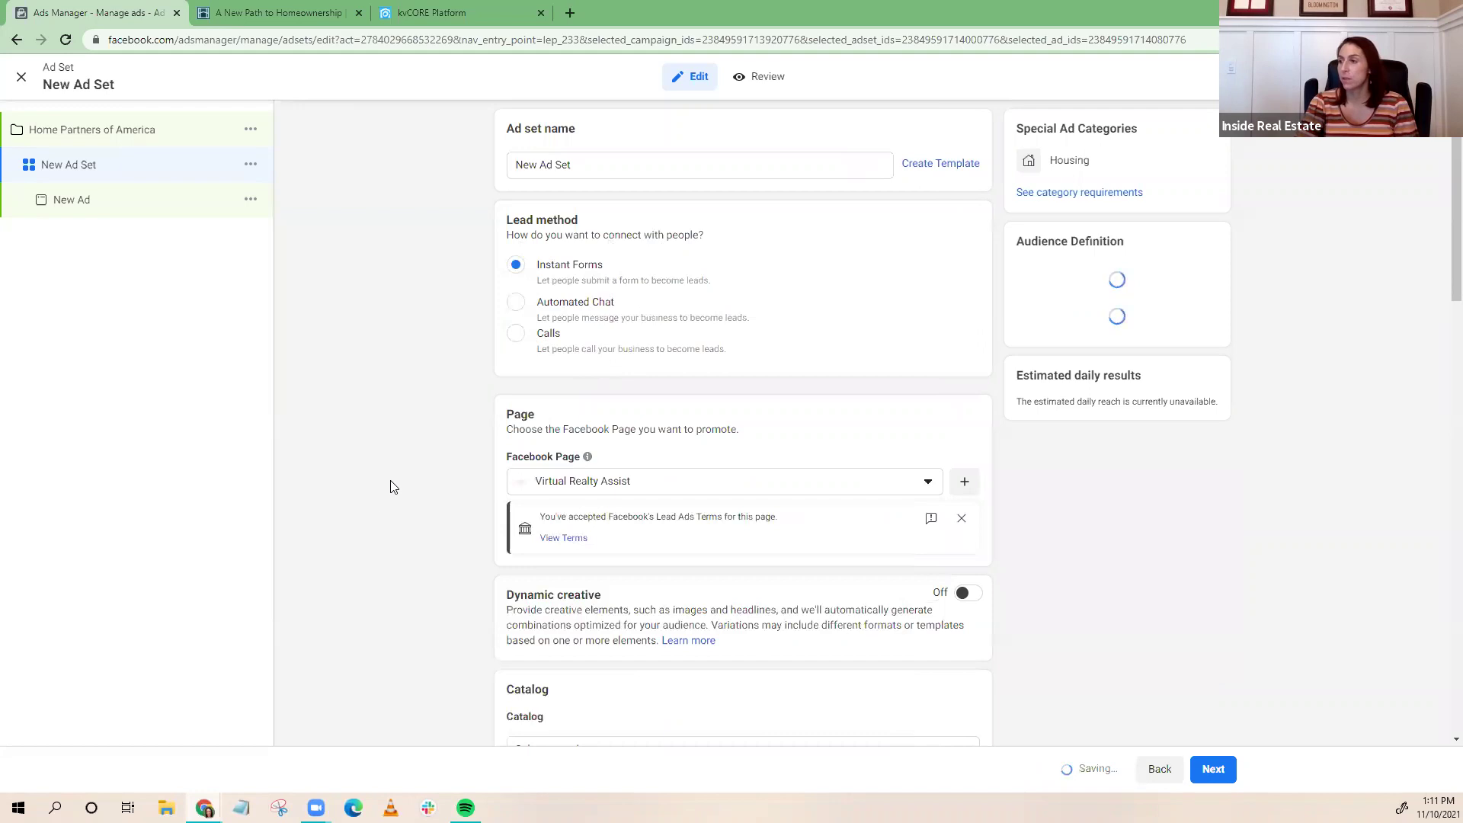
Set the ad set's daily budget to $10.00
{"action": "scroll", "coordinate": [448, 488], "scroll_direction": "down", "scroll_amount": 5}
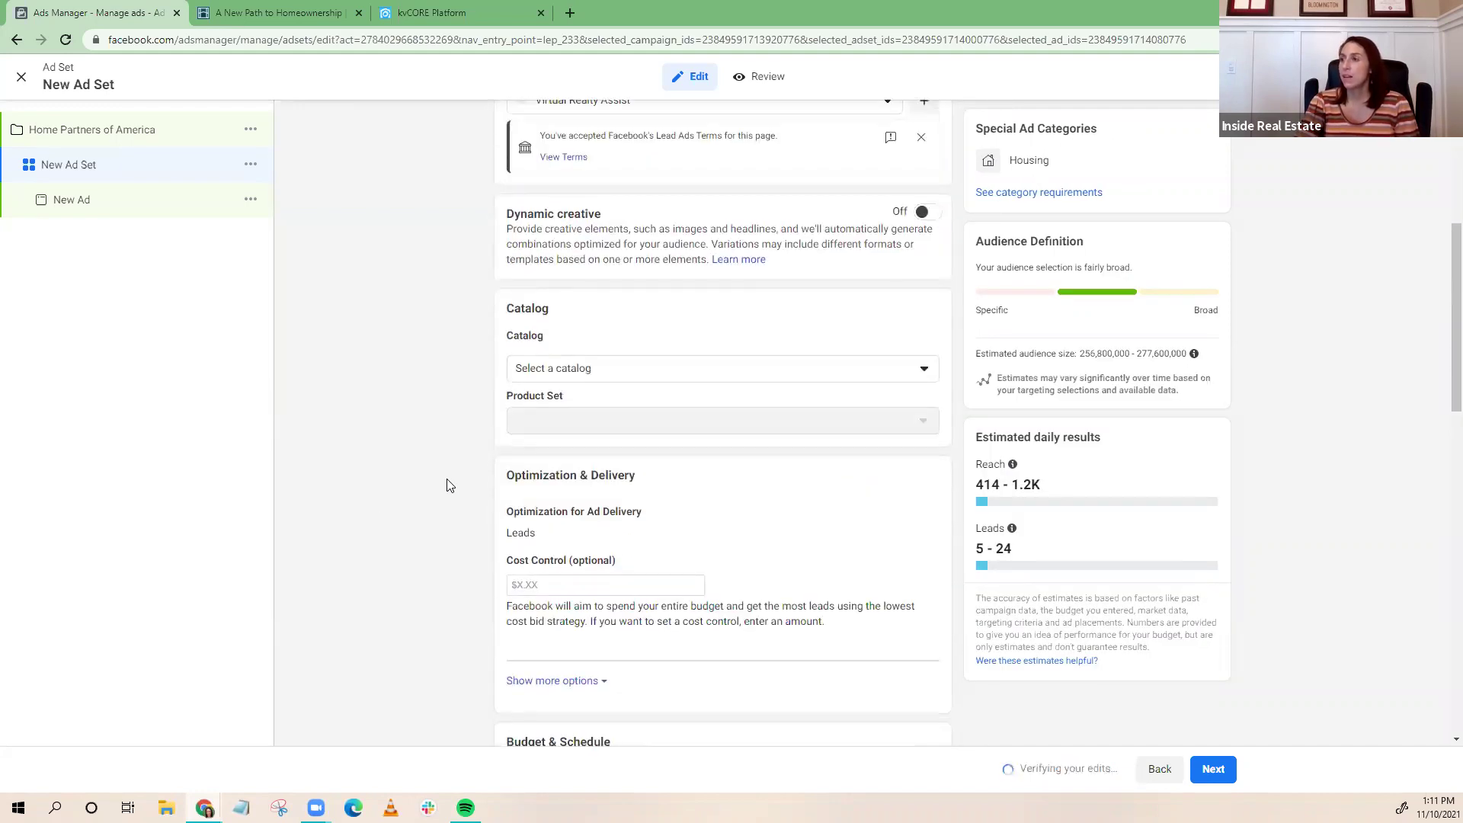
{"action": "scroll", "coordinate": [445, 462], "scroll_direction": "down", "scroll_amount": 1}
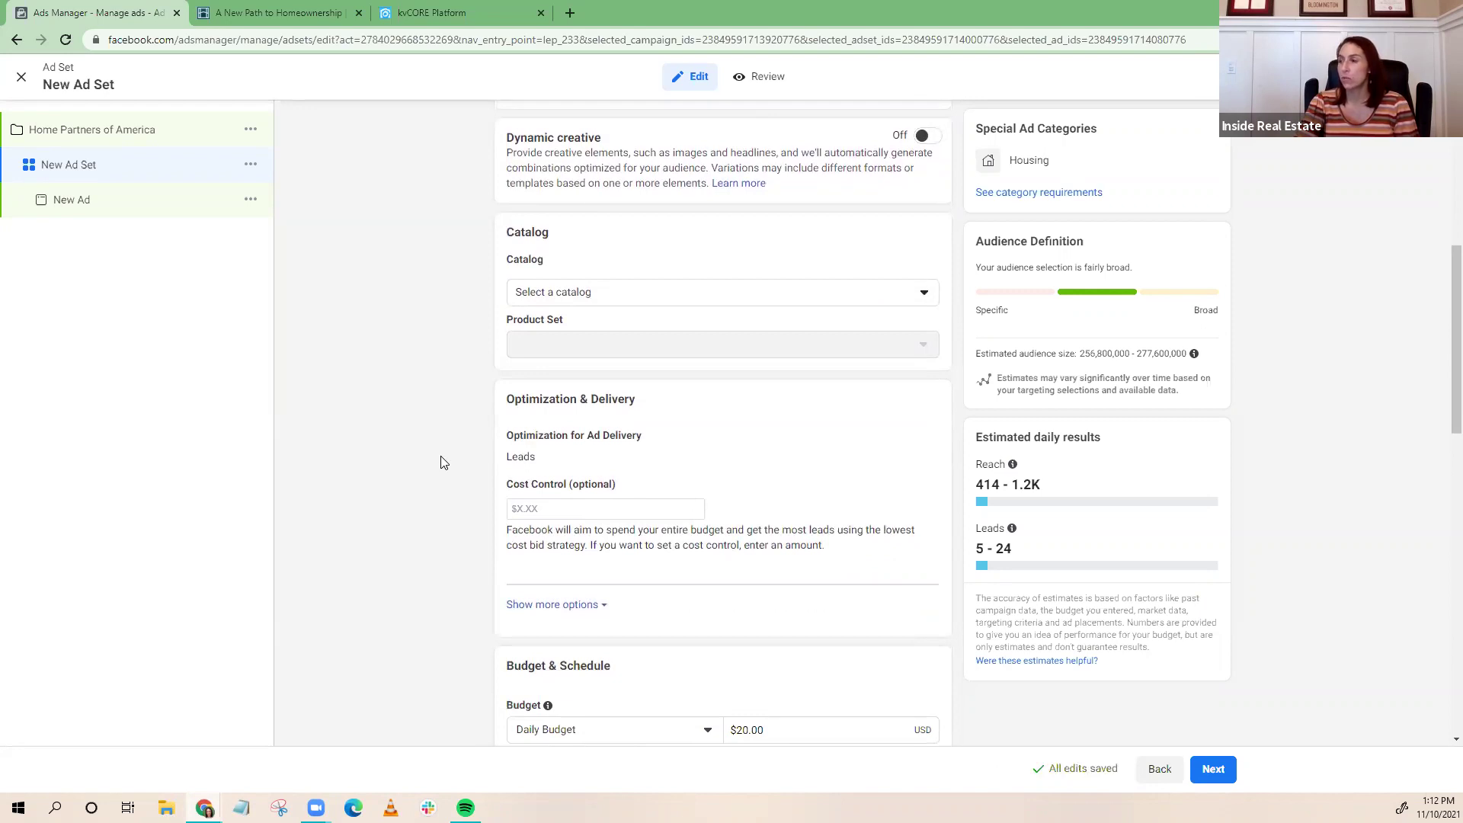
{"action": "scroll", "coordinate": [441, 463], "scroll_direction": "down", "scroll_amount": 2}
{"action": "scroll", "coordinate": [440, 463], "scroll_direction": "up", "scroll_amount": 4}
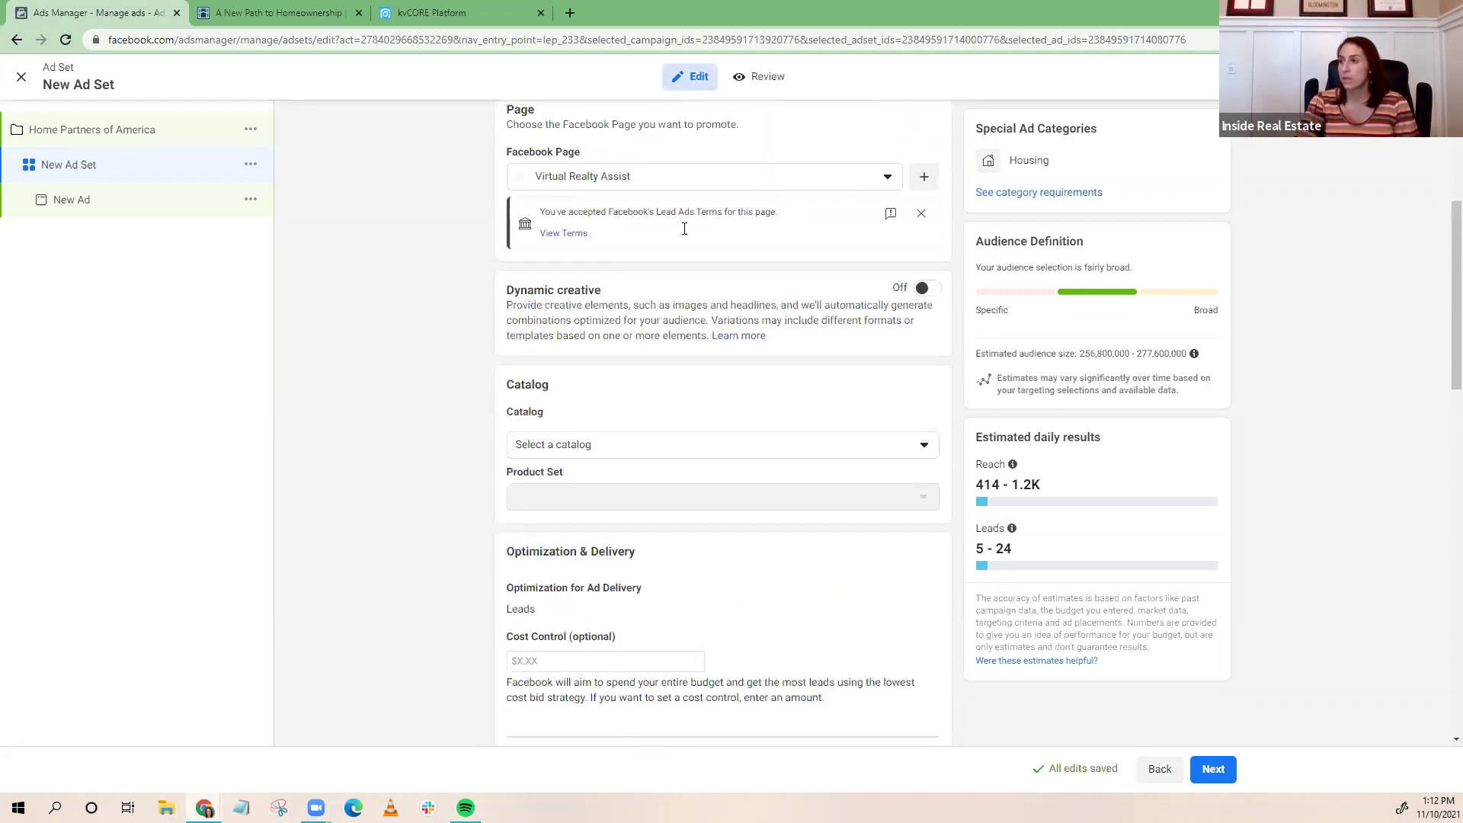
{"action": "scroll", "coordinate": [437, 461], "scroll_direction": "down", "scroll_amount": 5}
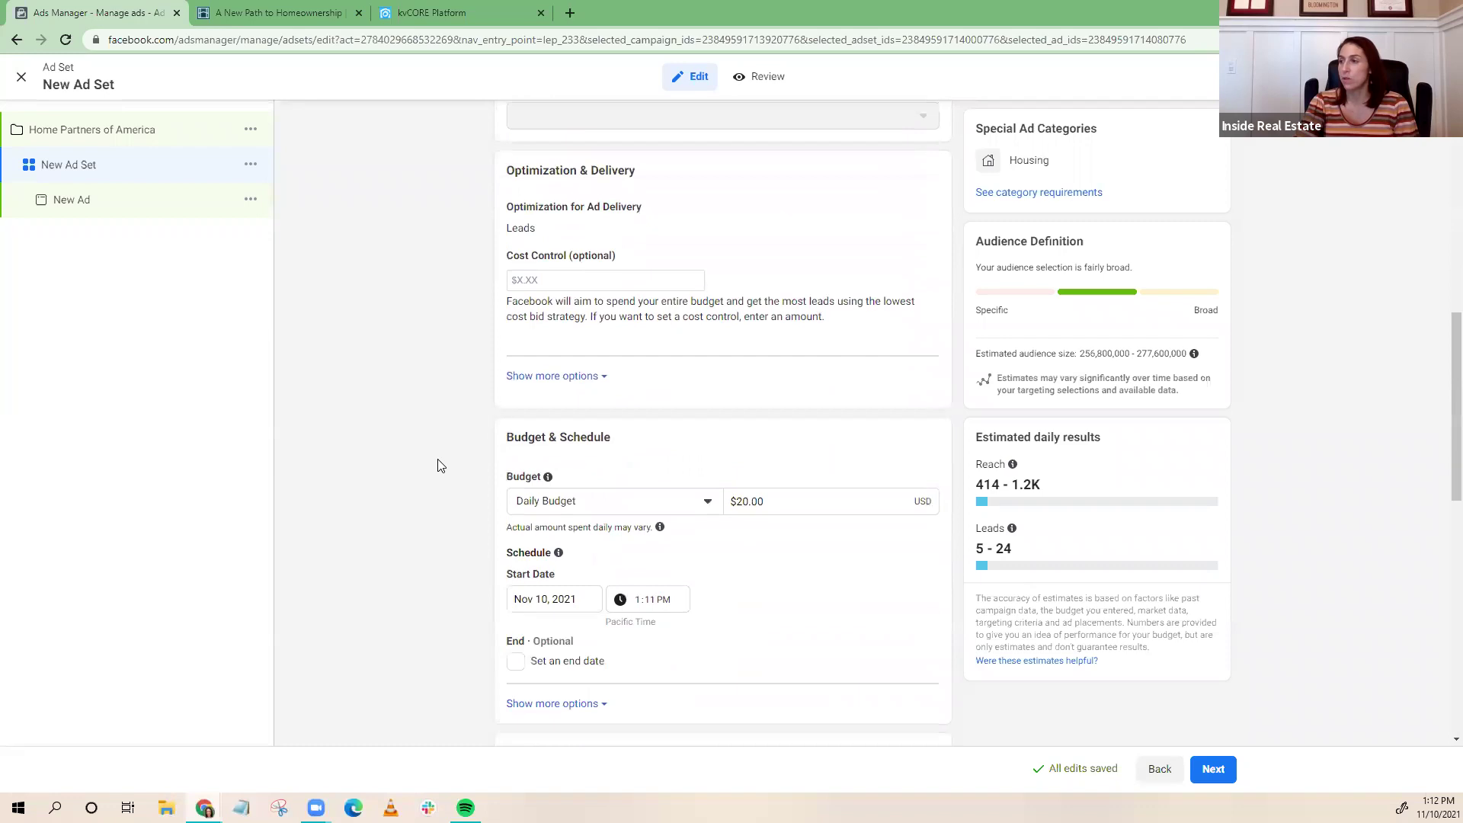
{"action": "scroll", "coordinate": [439, 466], "scroll_direction": "down", "scroll_amount": 1}
{"action": "mouse_move", "coordinate": [660, 450]}
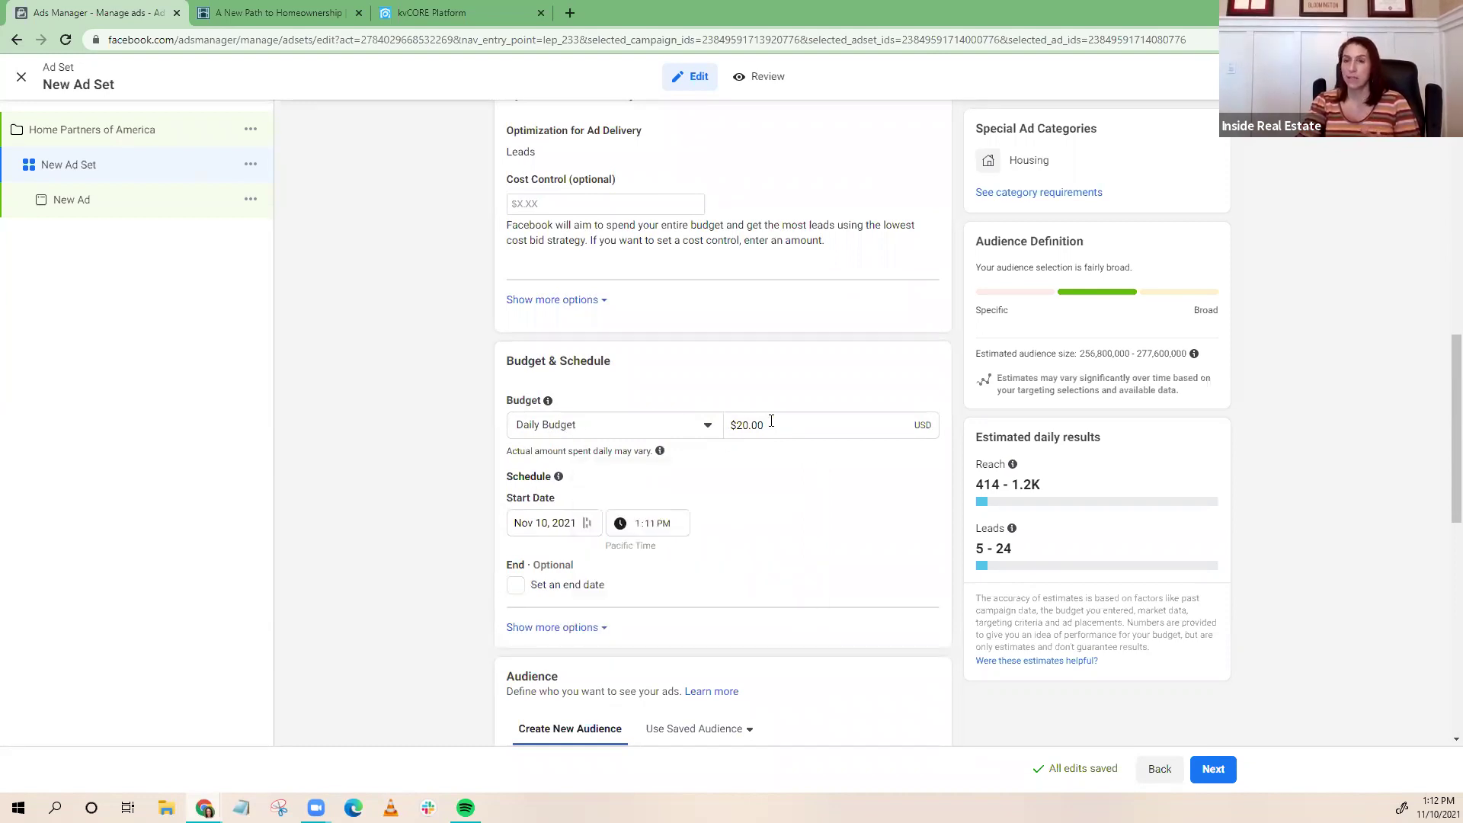
{"action": "left_click", "coordinate": [738, 424]}
{"action": "key", "text": "Delete"}
{"action": "type", "text": "1"}
{"action": "left_click", "coordinate": [766, 469]}
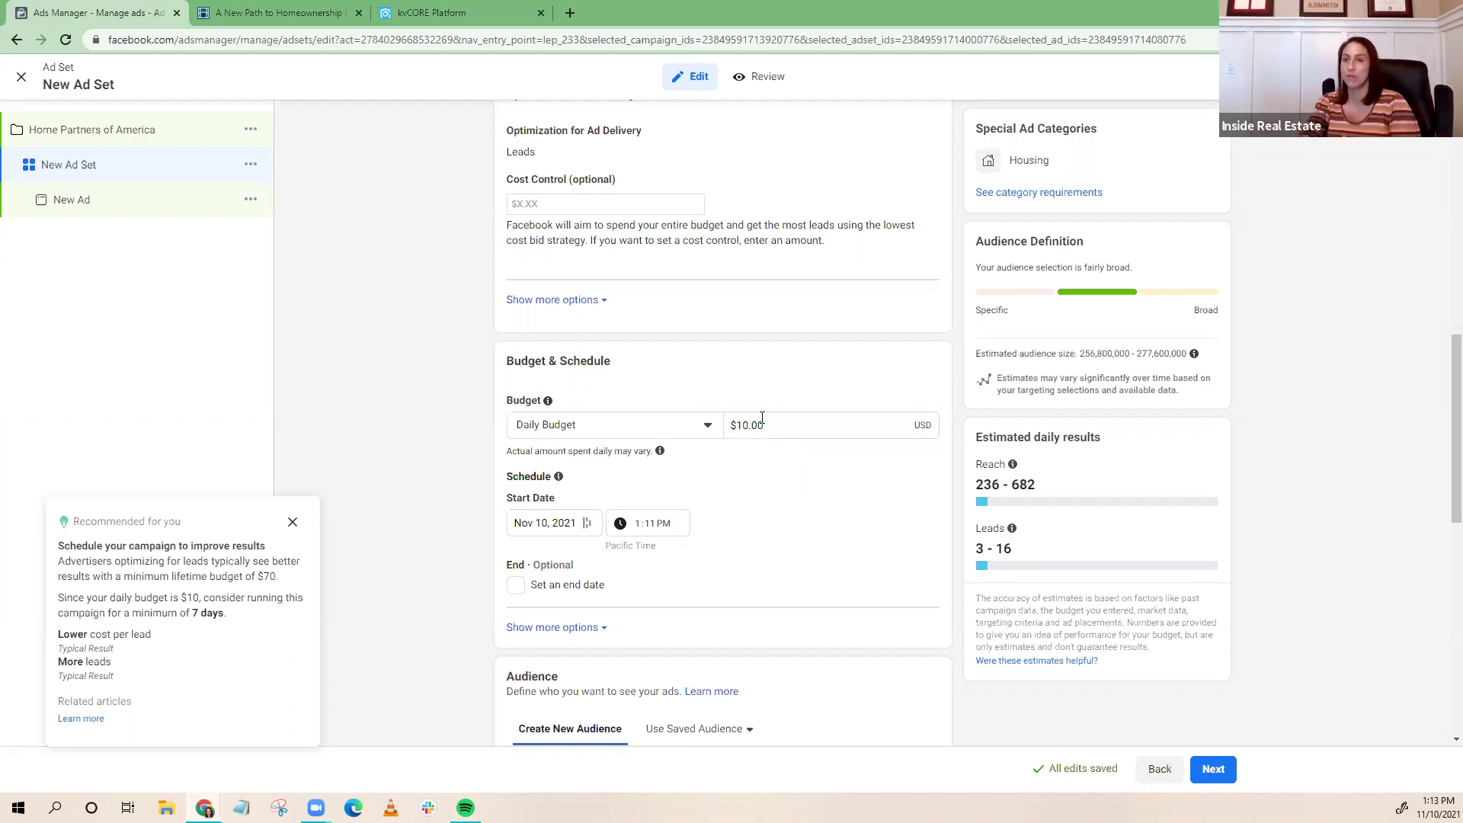
Open the audience's locations for editing and remove United States from the targeting
{"action": "scroll", "coordinate": [739, 442], "scroll_direction": "down", "scroll_amount": 4}
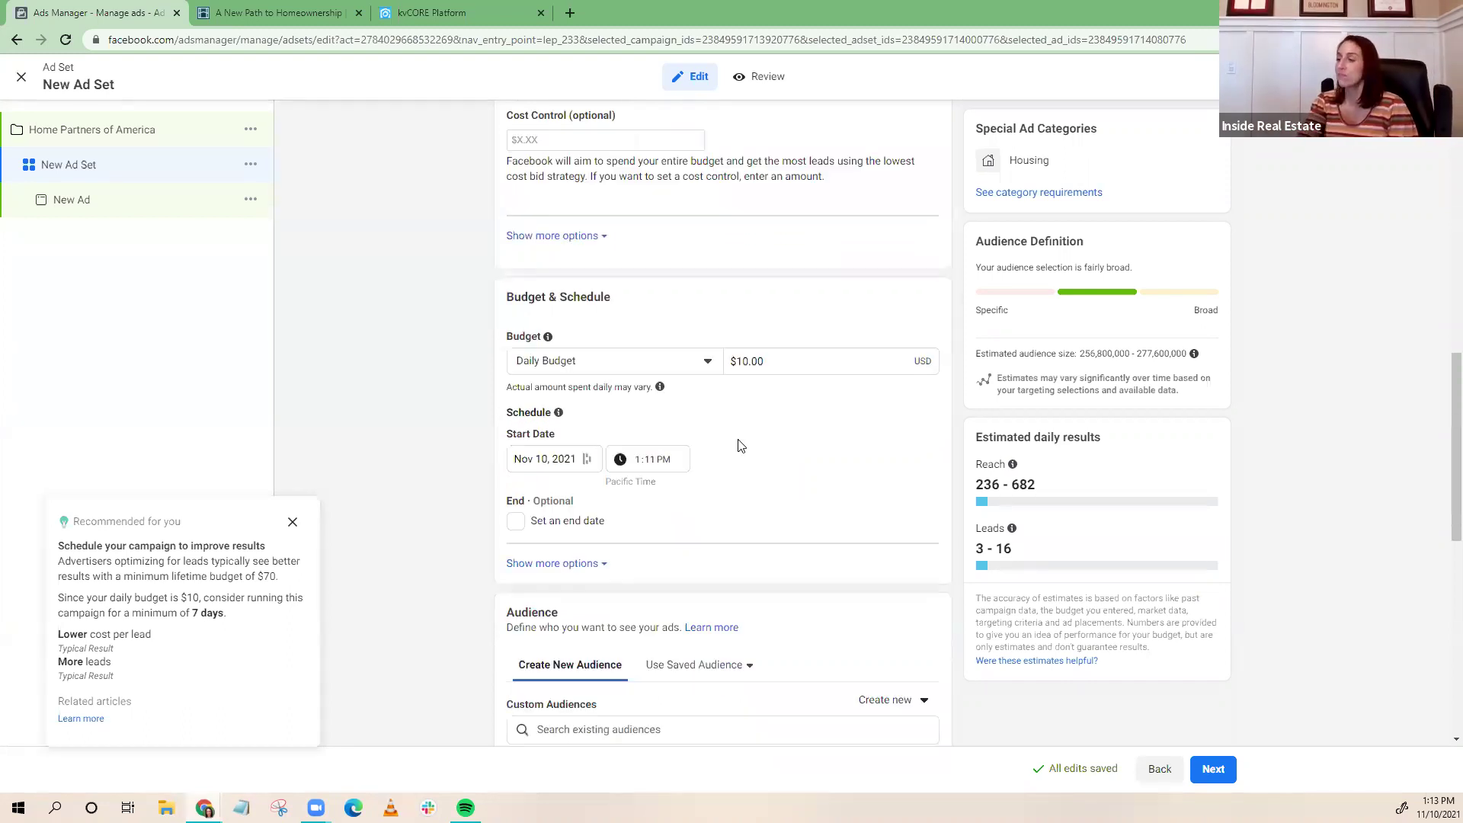
{"action": "scroll", "coordinate": [738, 444], "scroll_direction": "down", "scroll_amount": 4}
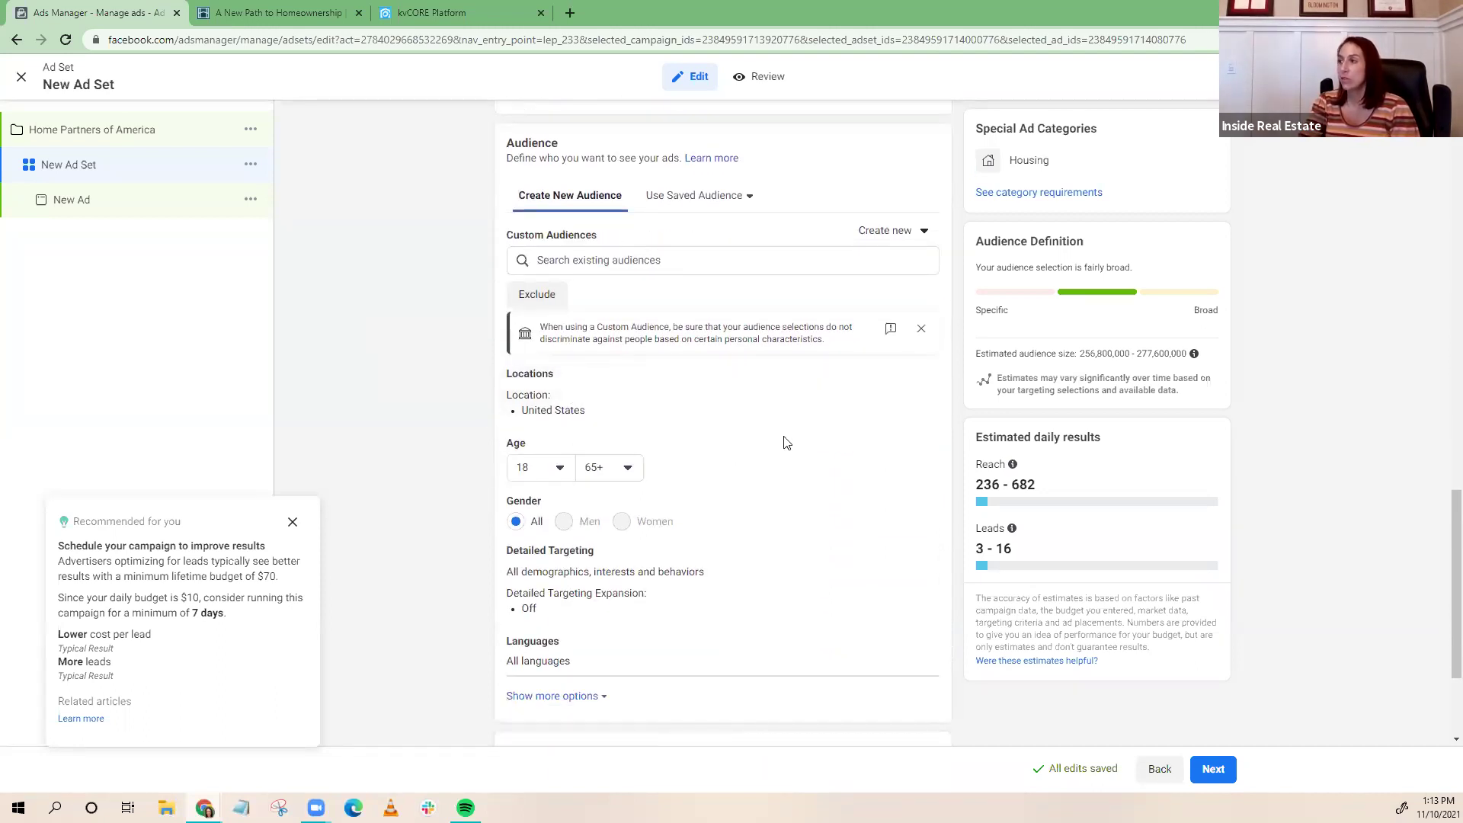
{"action": "left_click", "coordinate": [918, 381]}
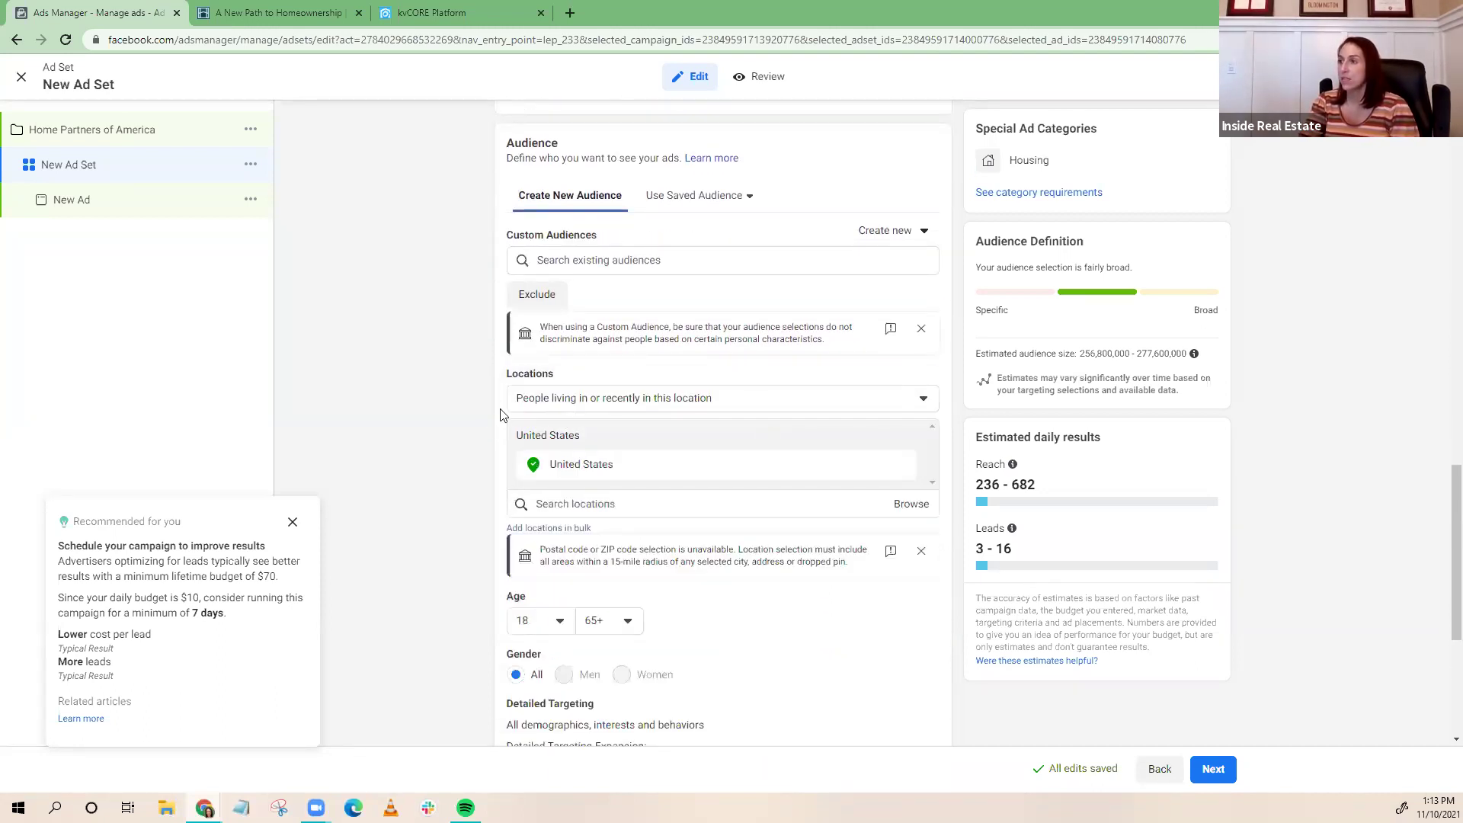
{"action": "left_click", "coordinate": [901, 465]}
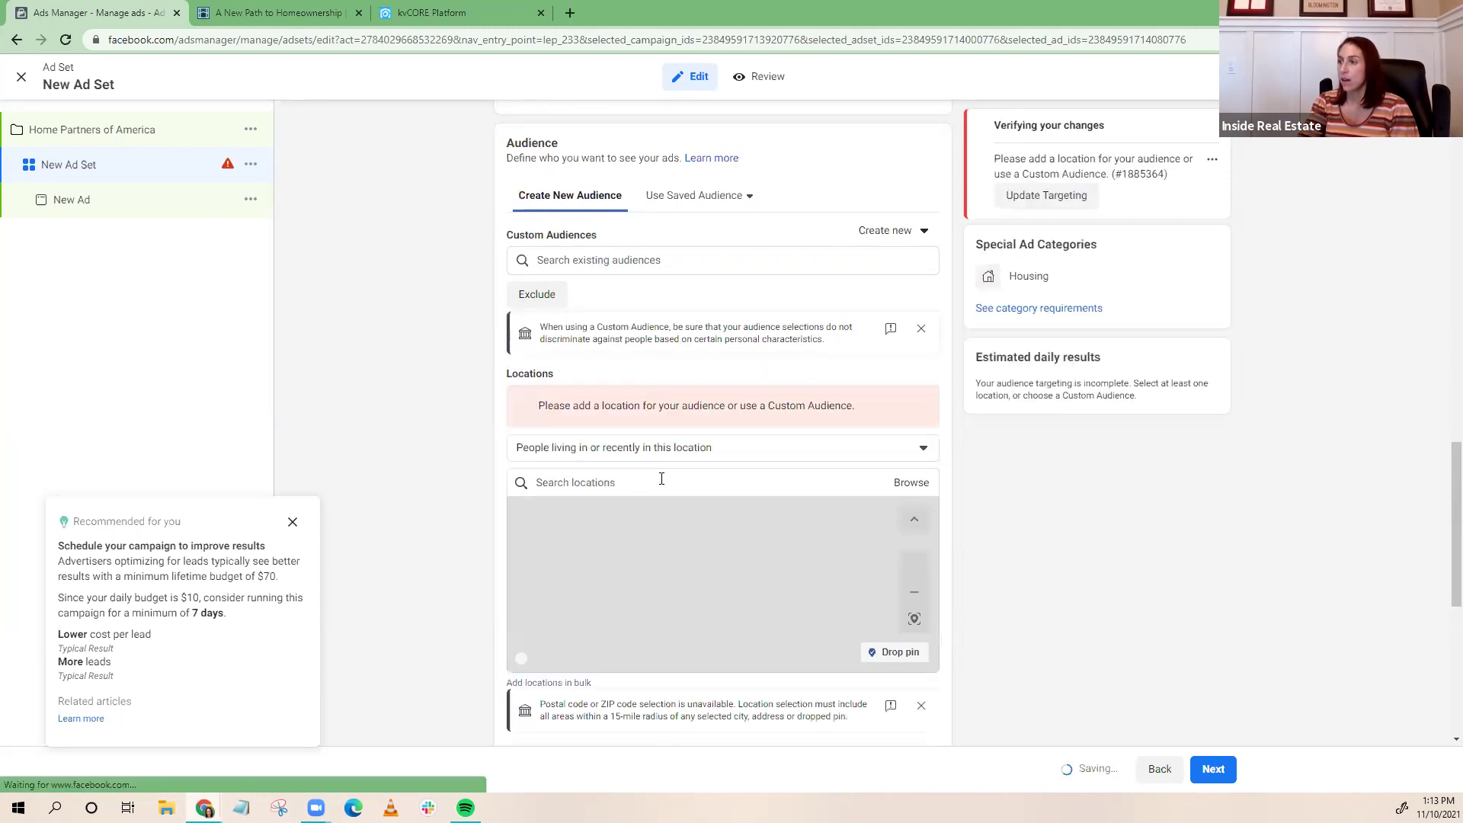
Add Oceanside, California as a target location and set its radius to 50 miles
{"action": "scroll", "coordinate": [559, 480], "scroll_direction": "down", "scroll_amount": 2}
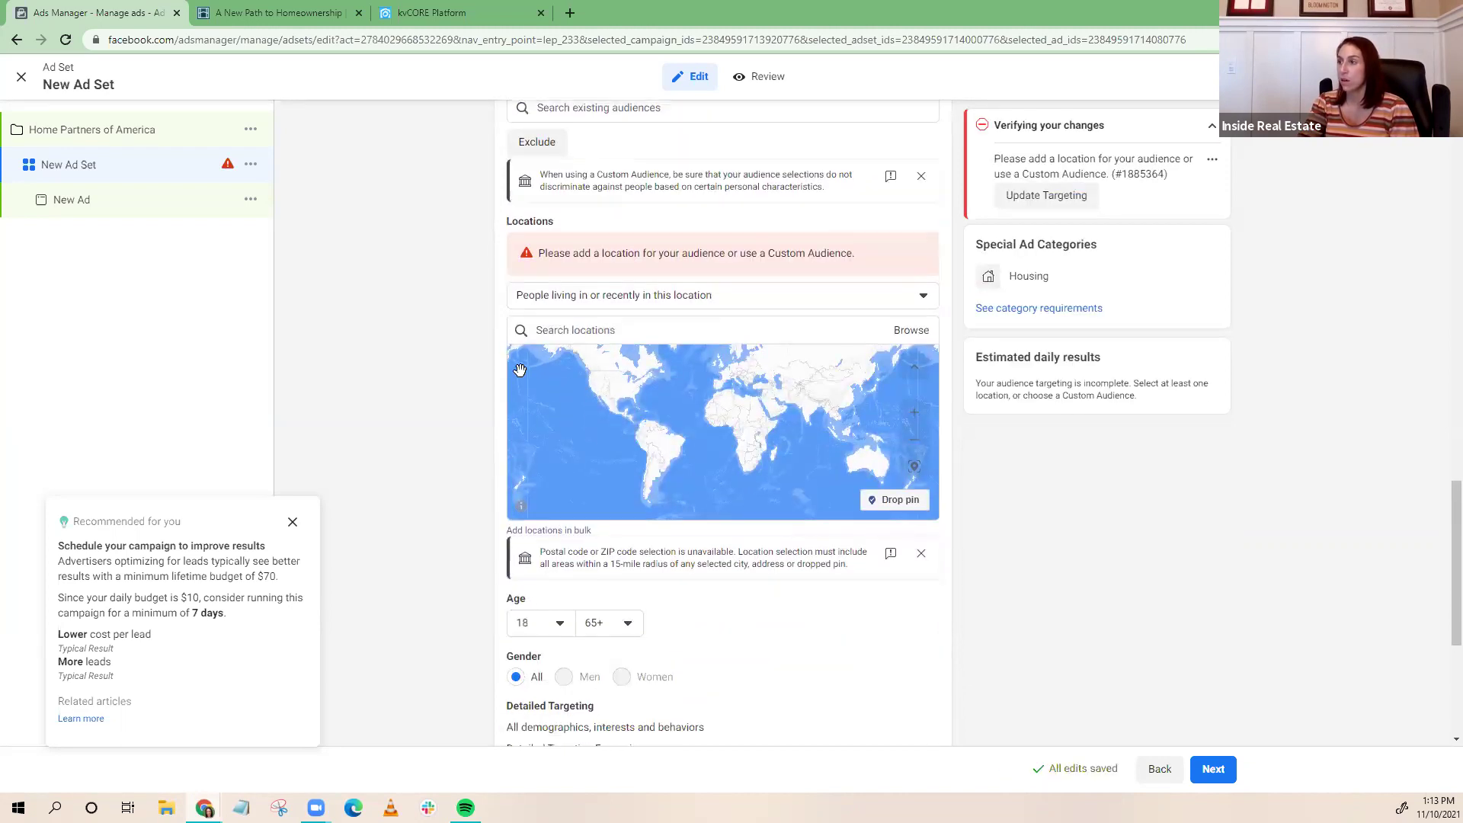
{"action": "left_click", "coordinate": [564, 331]}
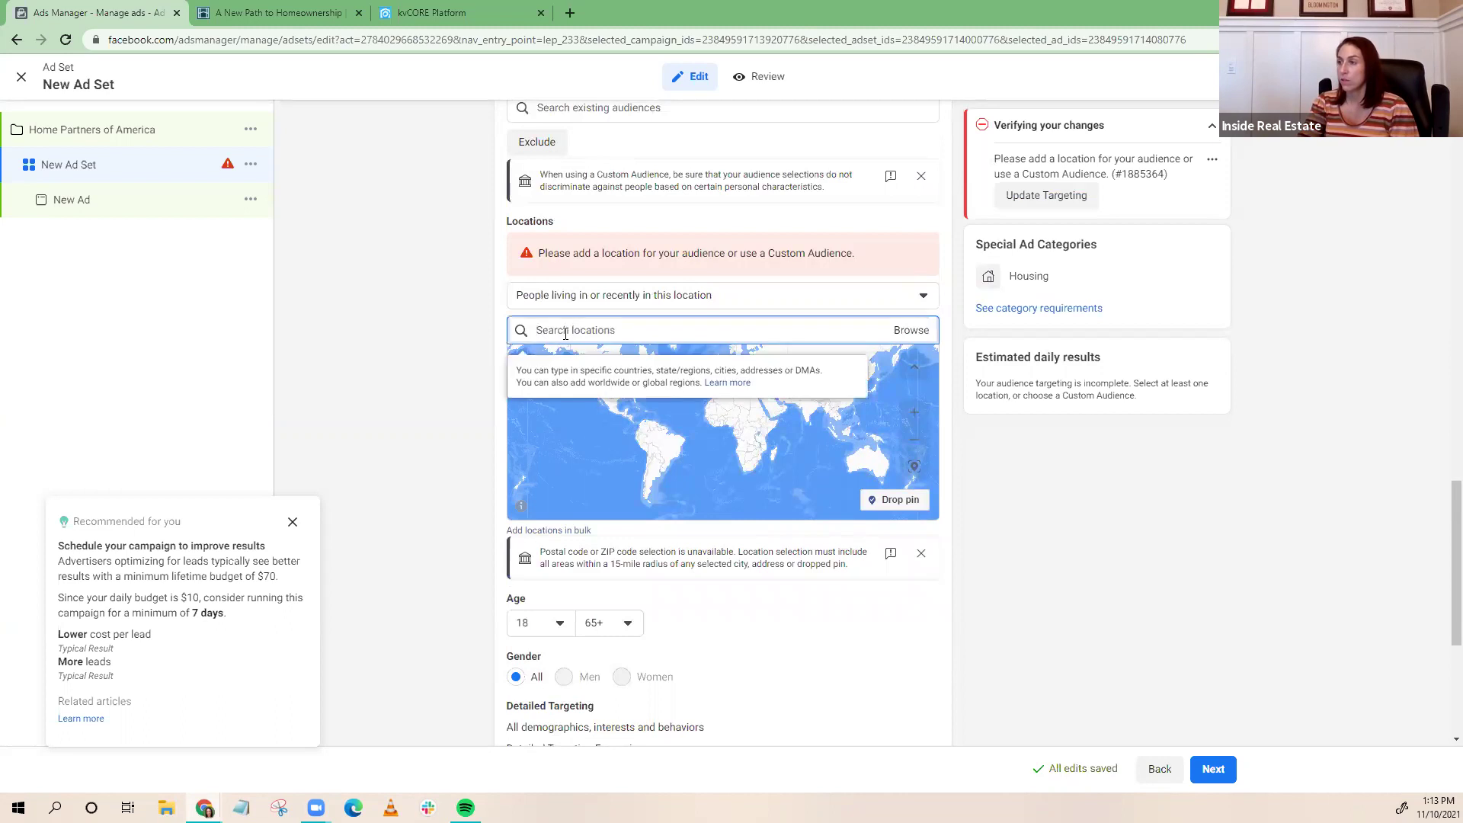
{"action": "type", "text": "oceanside"}
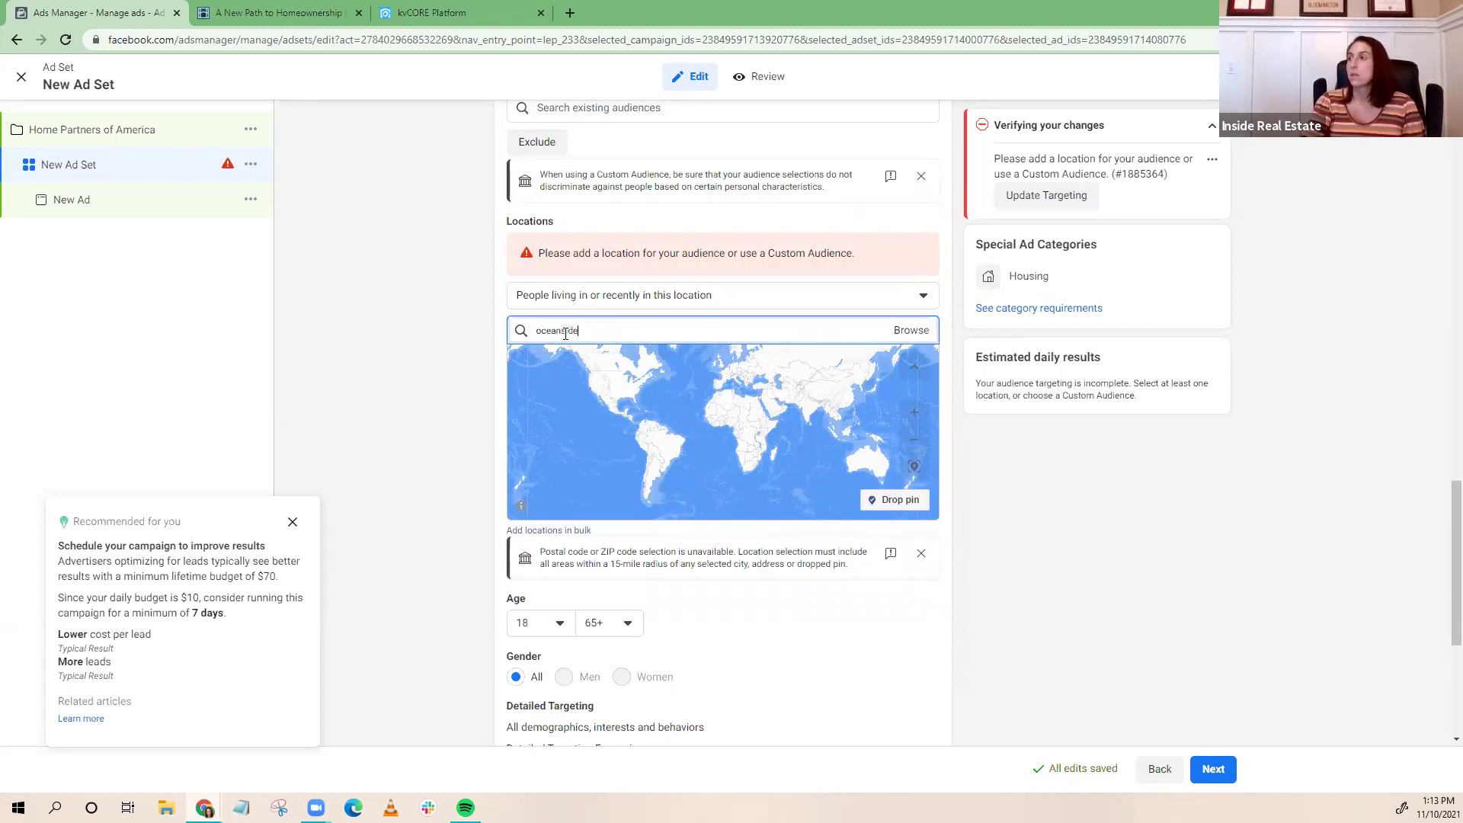
{"action": "left_click", "coordinate": [575, 358]}
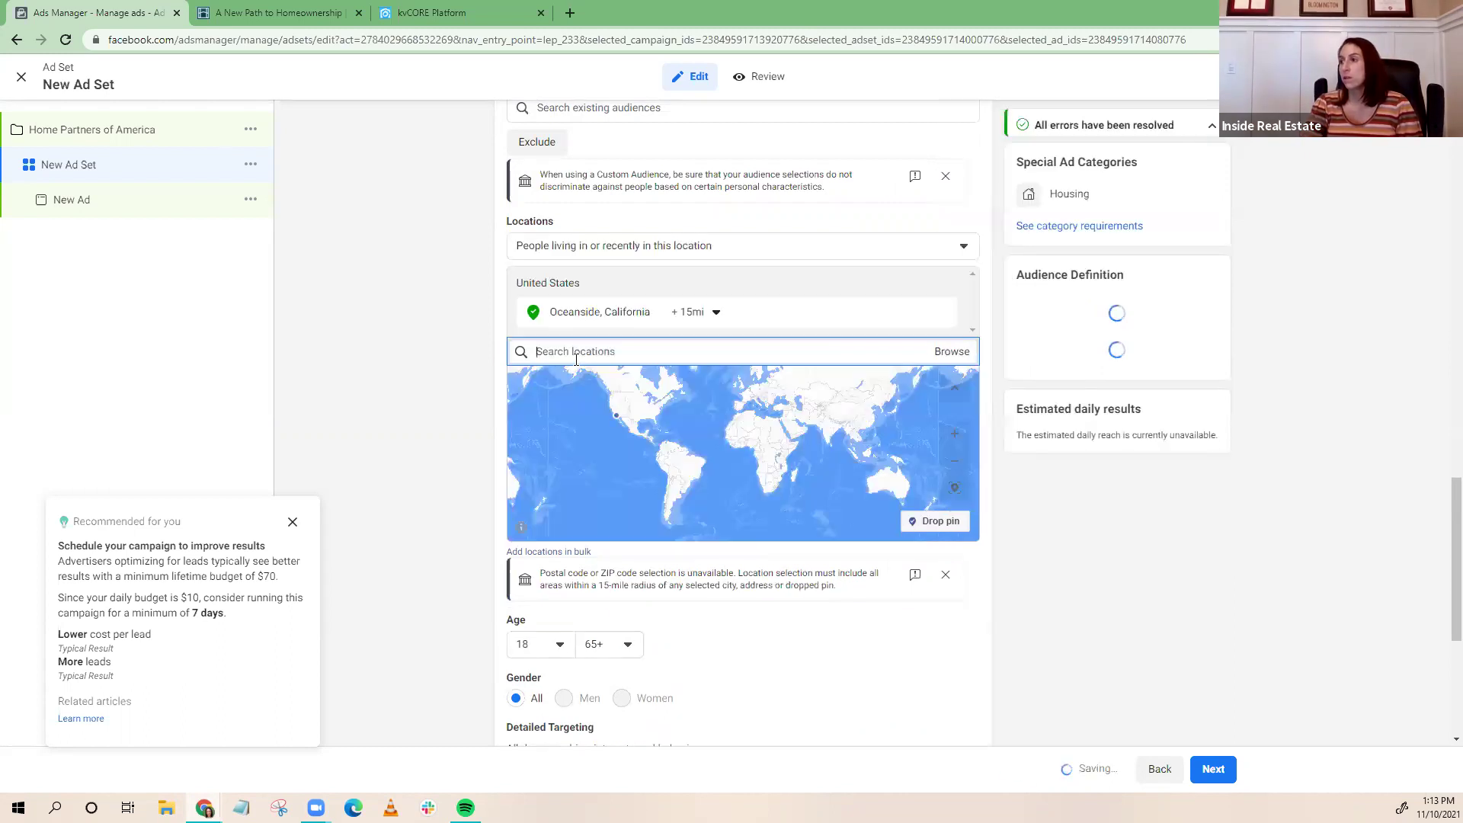
{"action": "left_click", "coordinate": [714, 312]}
{"action": "left_click_drag", "start_coordinate": [697, 385], "coordinate": [709, 385]}
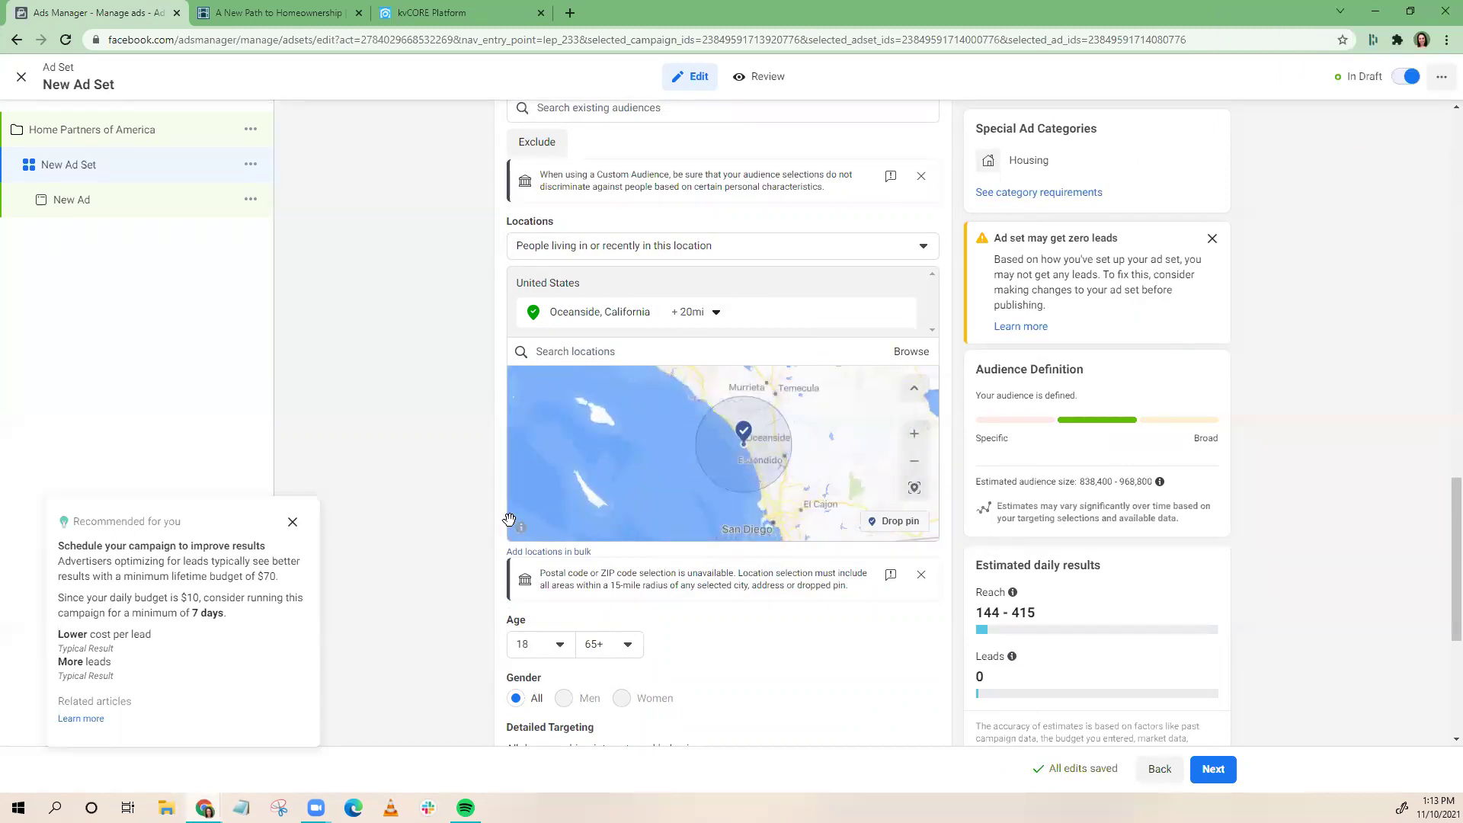
{"action": "left_click", "coordinate": [698, 317]}
{"action": "left_click_drag", "start_coordinate": [703, 379], "coordinate": [750, 393]}
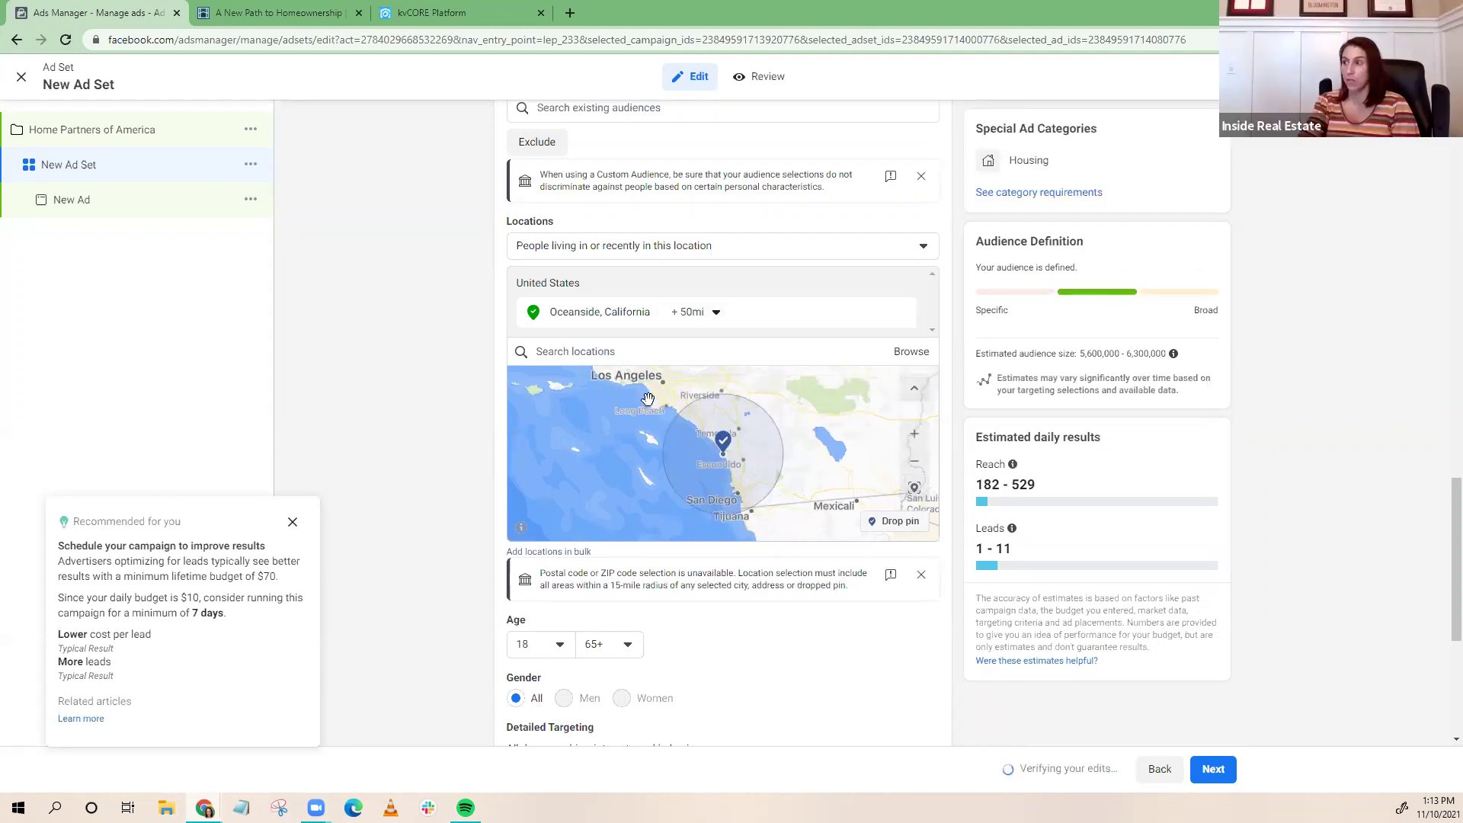
Add Long Beach, California as a second target location and set its radius to 45 miles
{"action": "left_click", "coordinate": [651, 353]}
{"action": "type", "text": "long beach"}
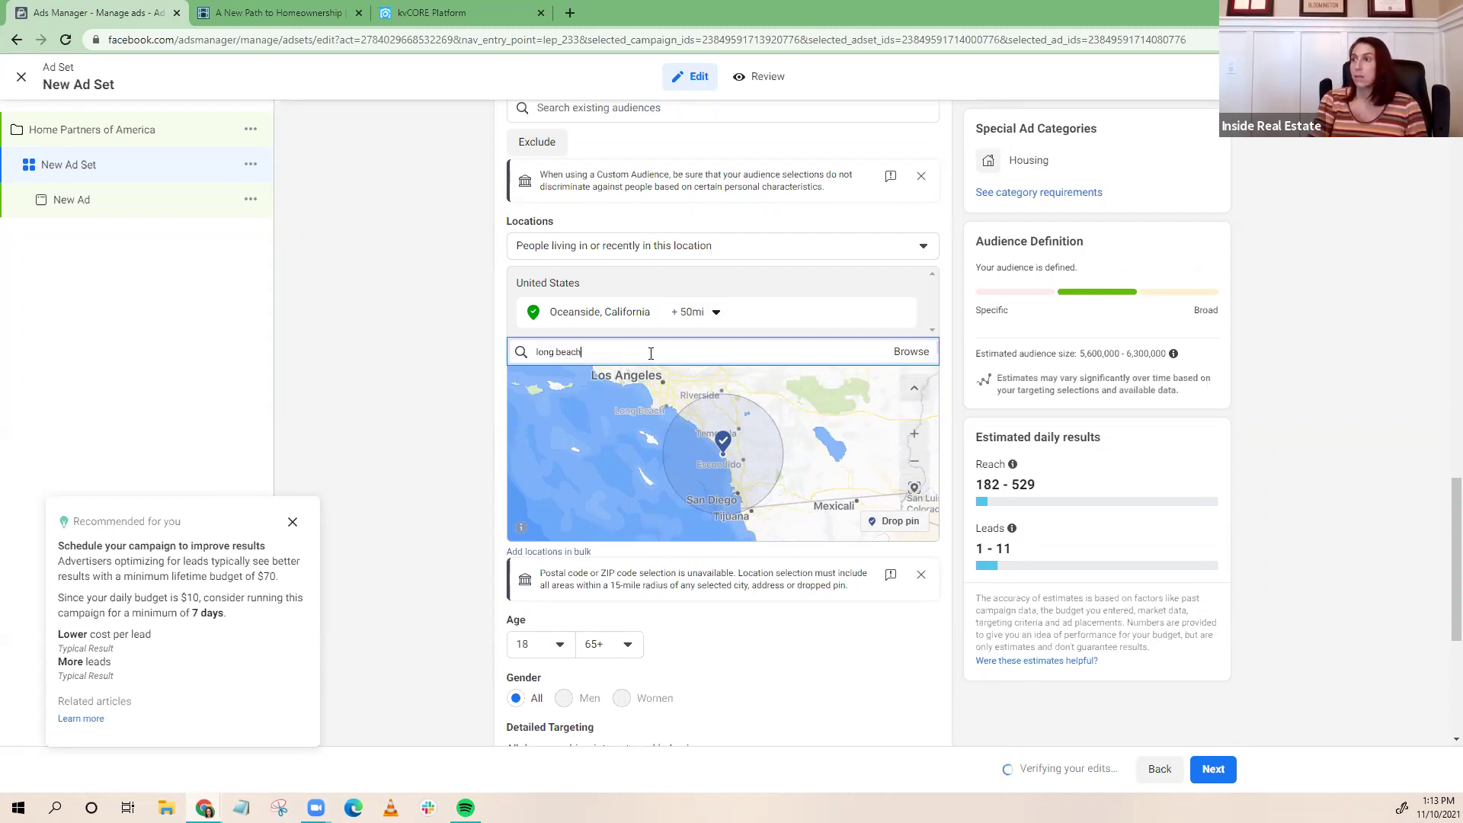
{"action": "left_click", "coordinate": [625, 383]}
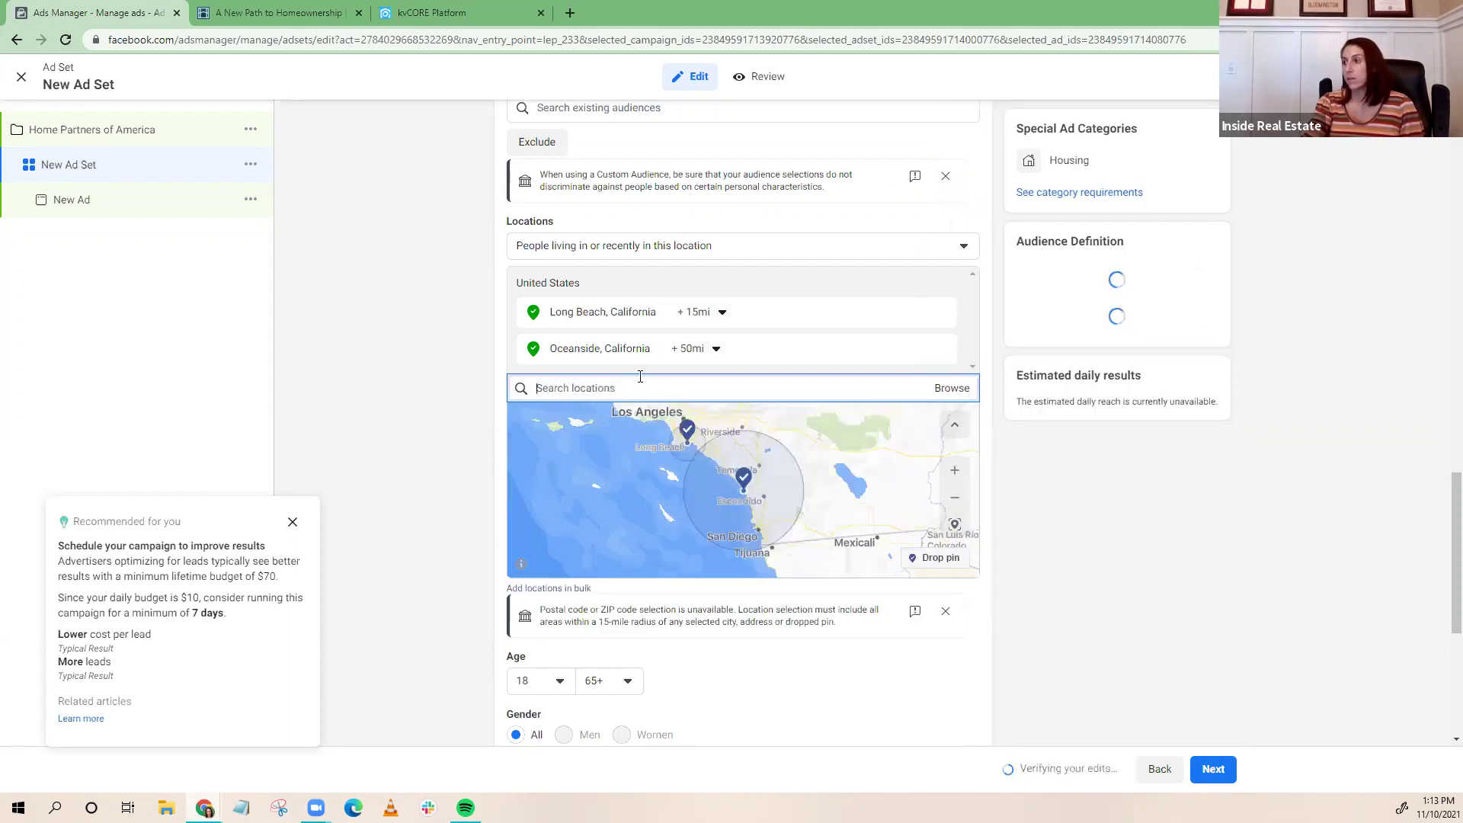
{"action": "left_click", "coordinate": [700, 312]}
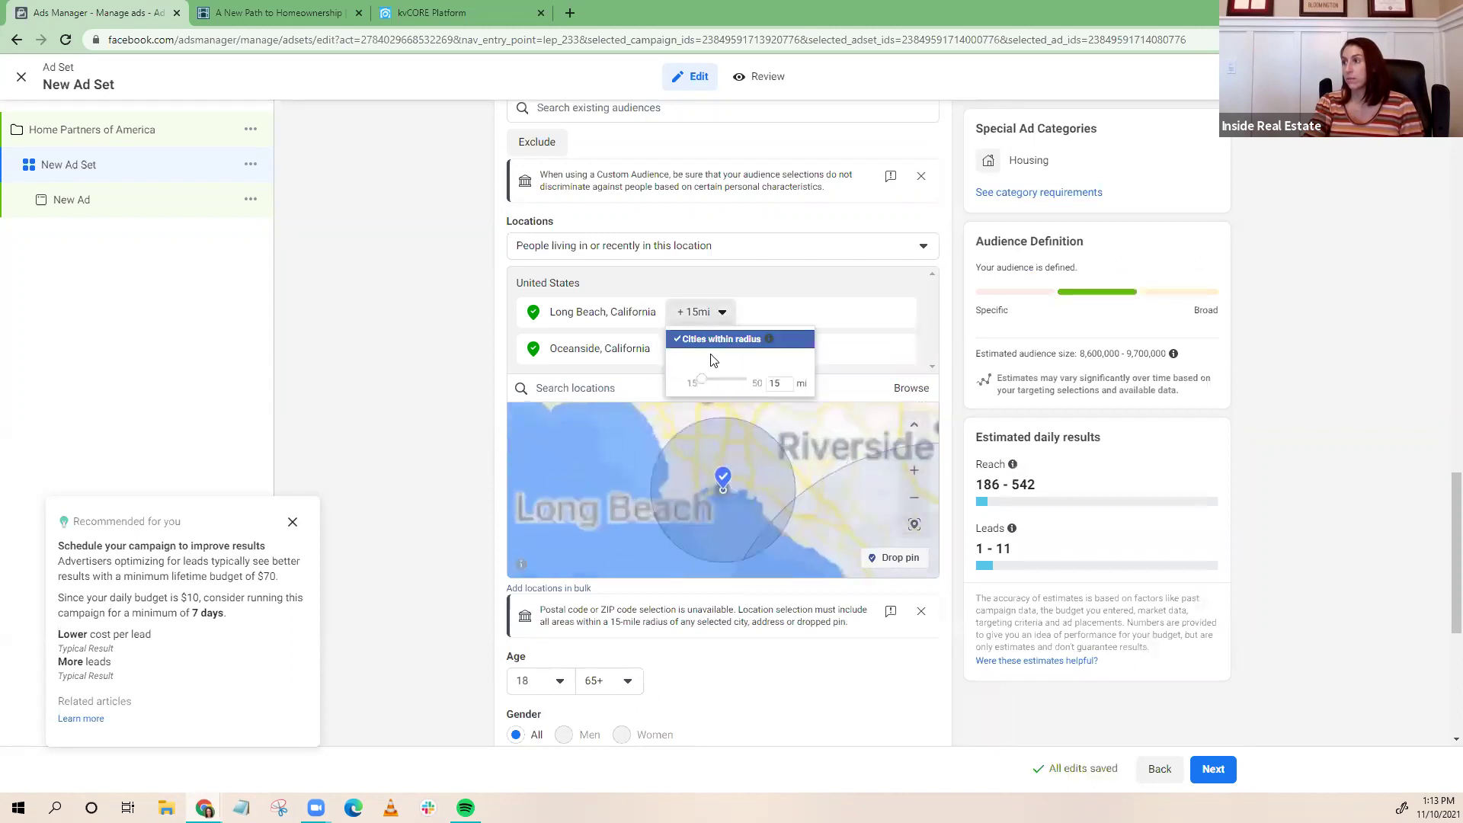
{"action": "left_click_drag", "start_coordinate": [707, 383], "coordinate": [752, 382]}
{"action": "left_click", "coordinate": [680, 450]}
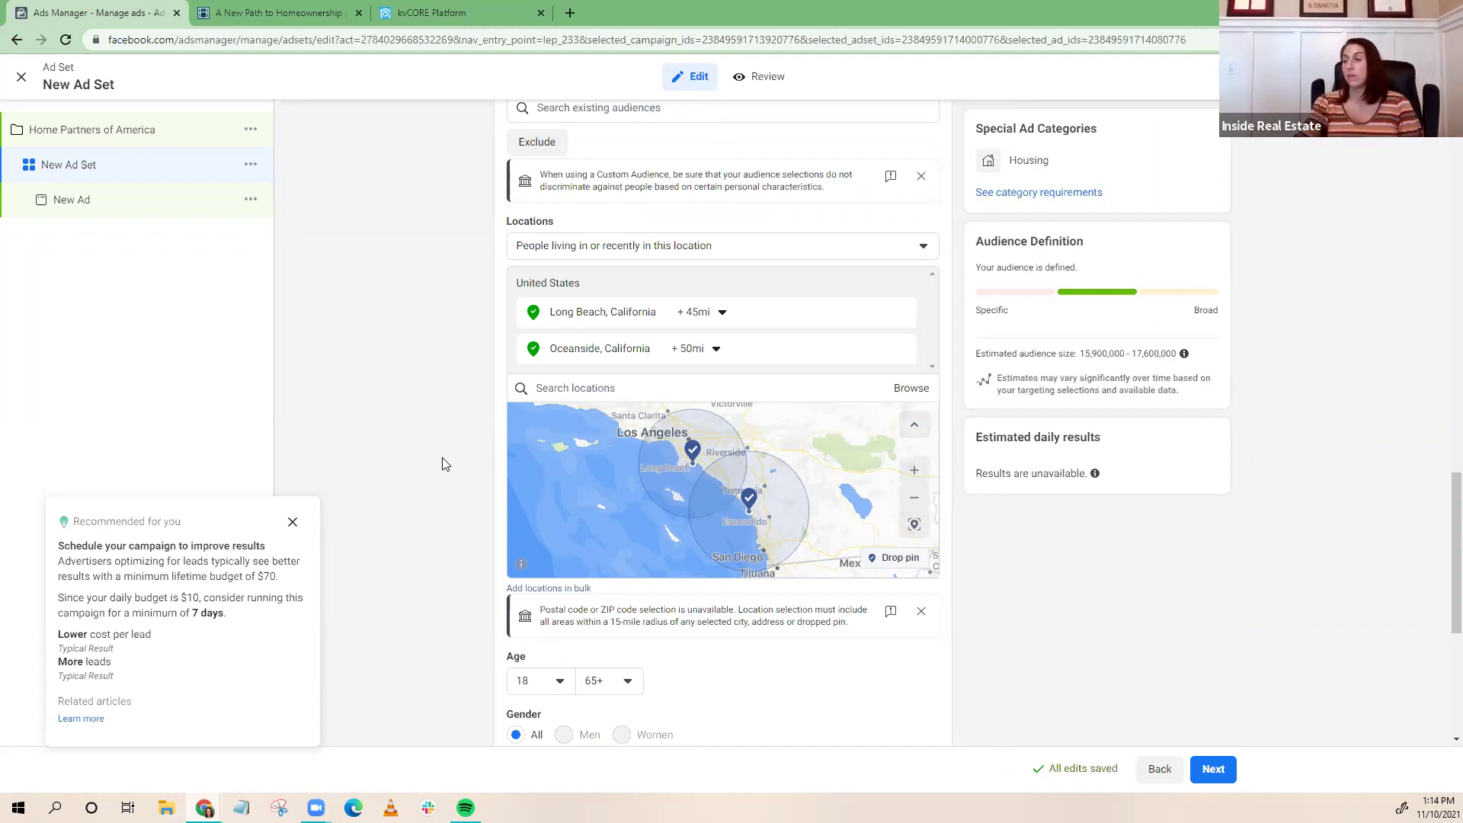
{"action": "scroll", "coordinate": [669, 640], "scroll_direction": "down", "scroll_amount": 2}
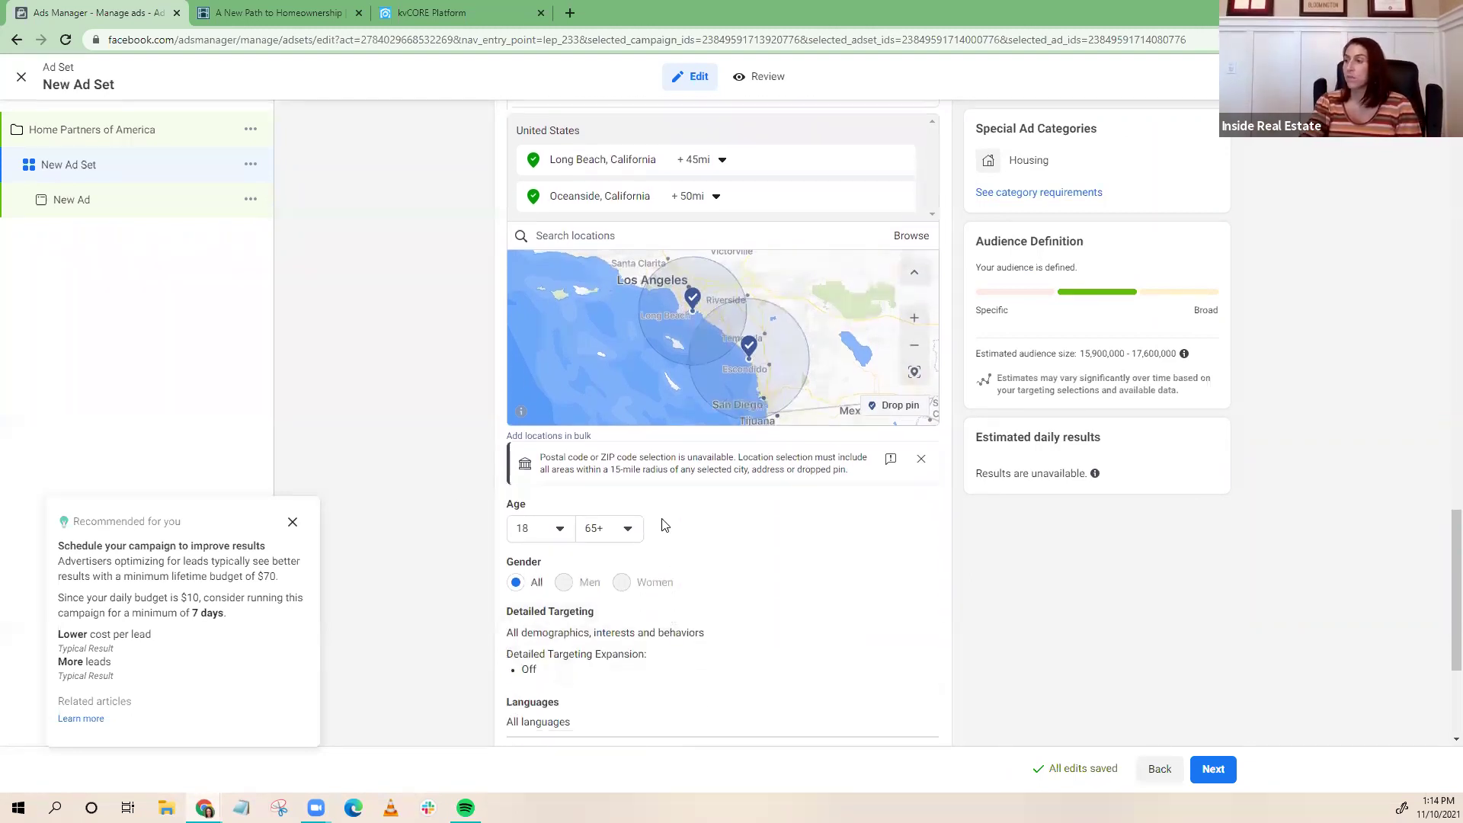
Open the audience's detailed targeting for editing and add Zillow as an interest
{"action": "scroll", "coordinate": [670, 542], "scroll_direction": "down", "scroll_amount": 1}
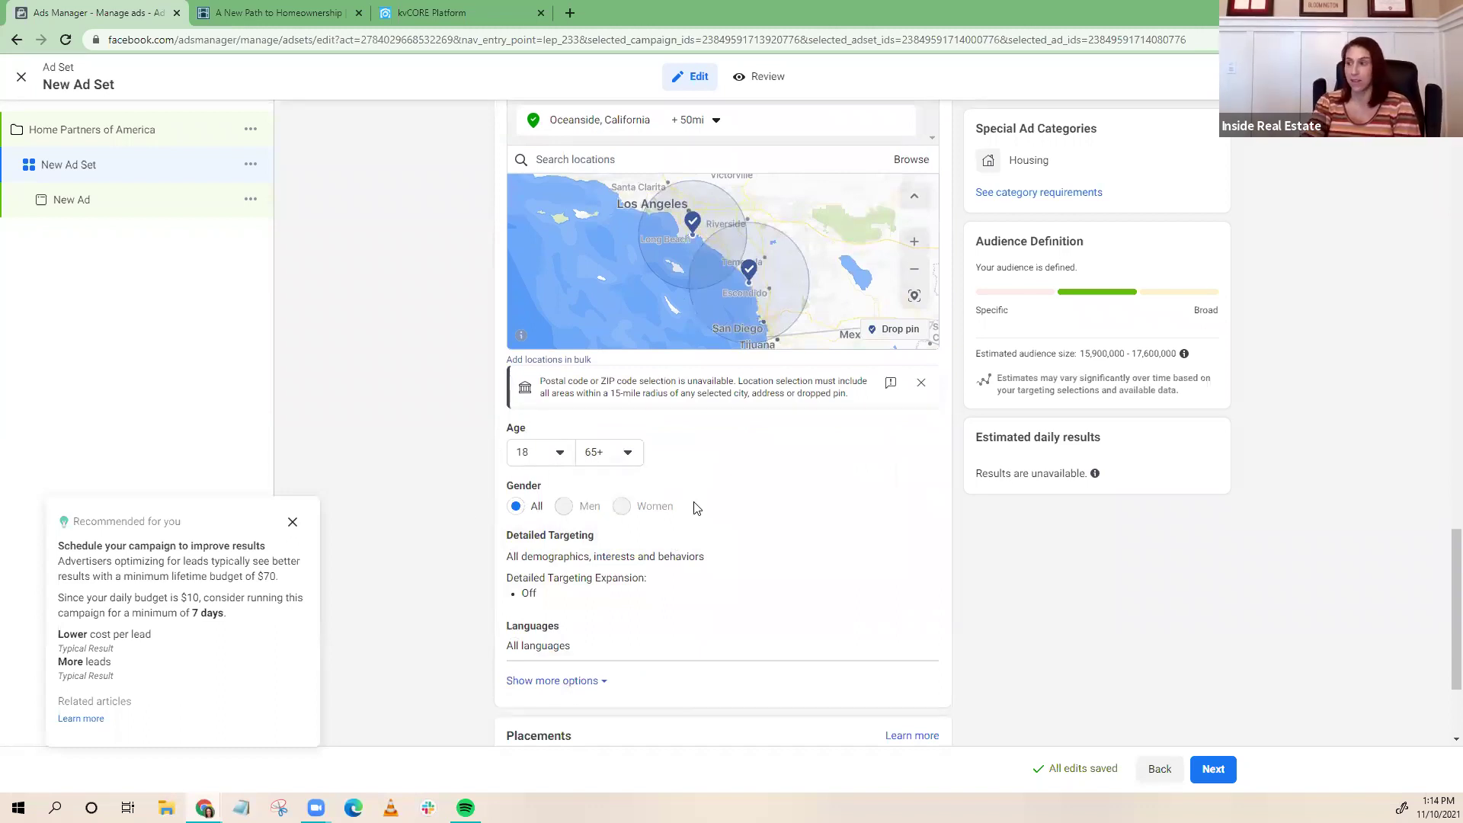
{"action": "scroll", "coordinate": [693, 508], "scroll_direction": "down", "scroll_amount": 1}
{"action": "mouse_move", "coordinate": [709, 490]}
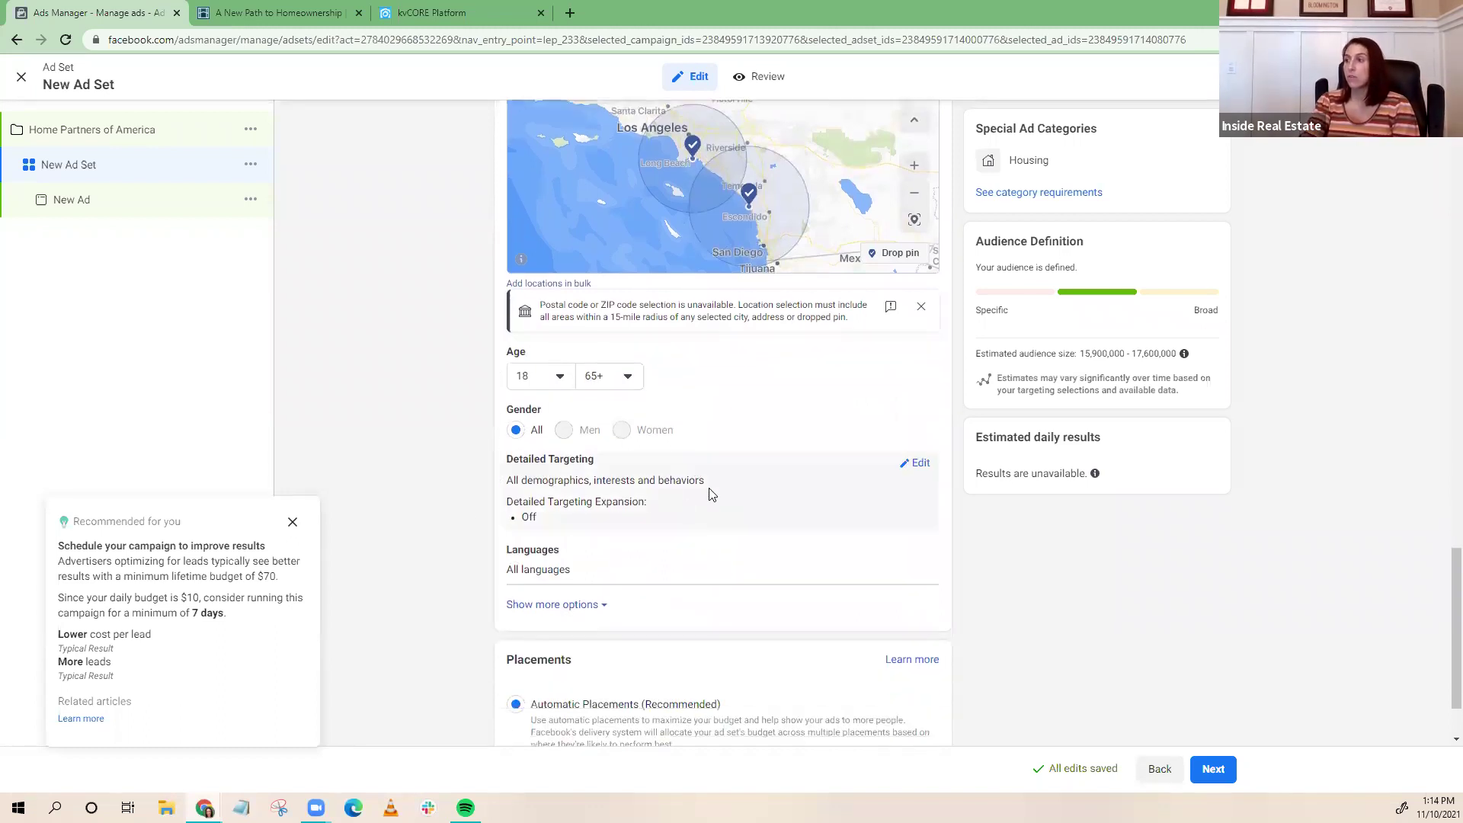
{"action": "left_click", "coordinate": [919, 465]}
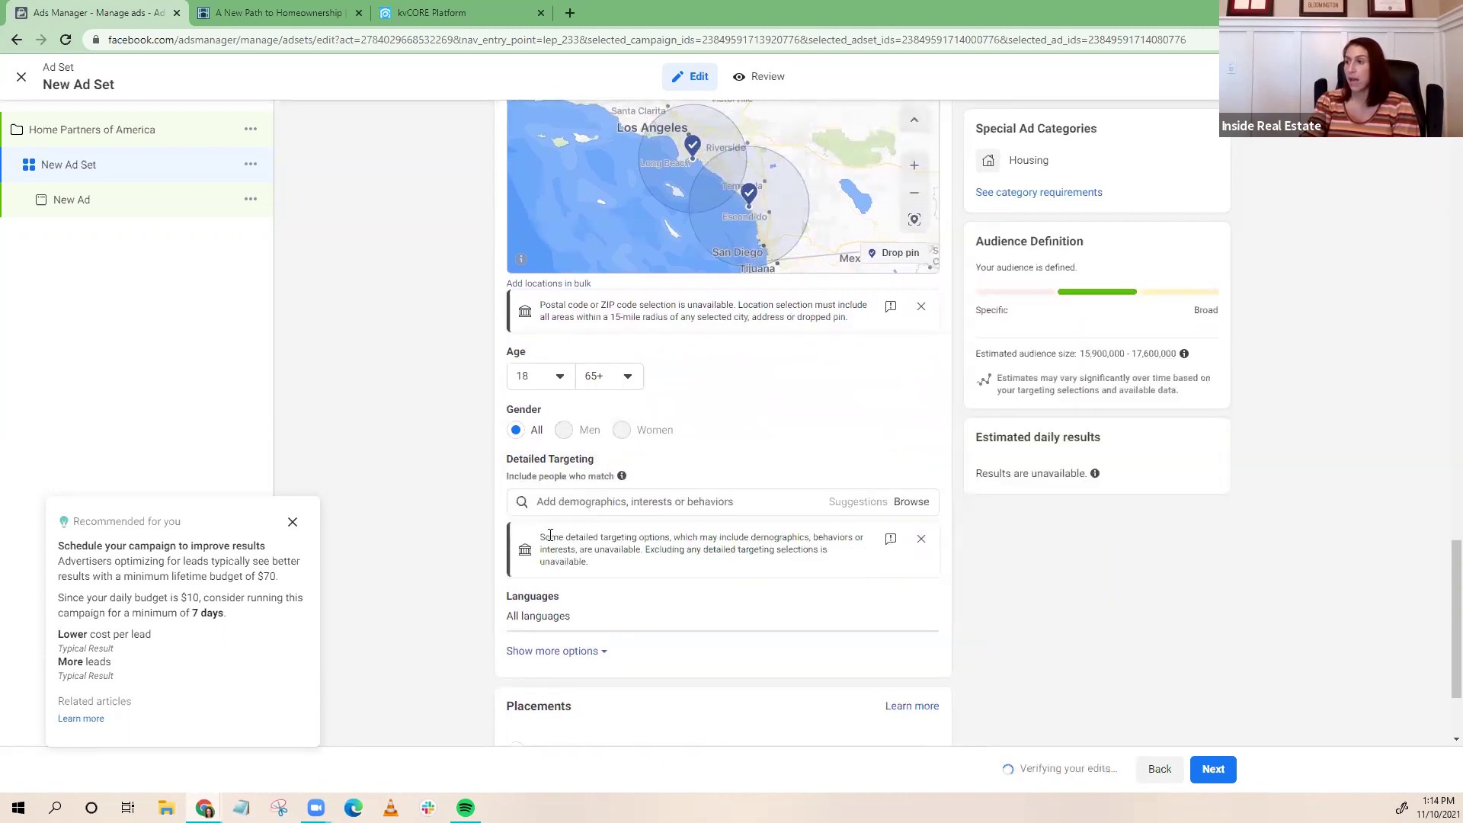
{"action": "left_click", "coordinate": [551, 501]}
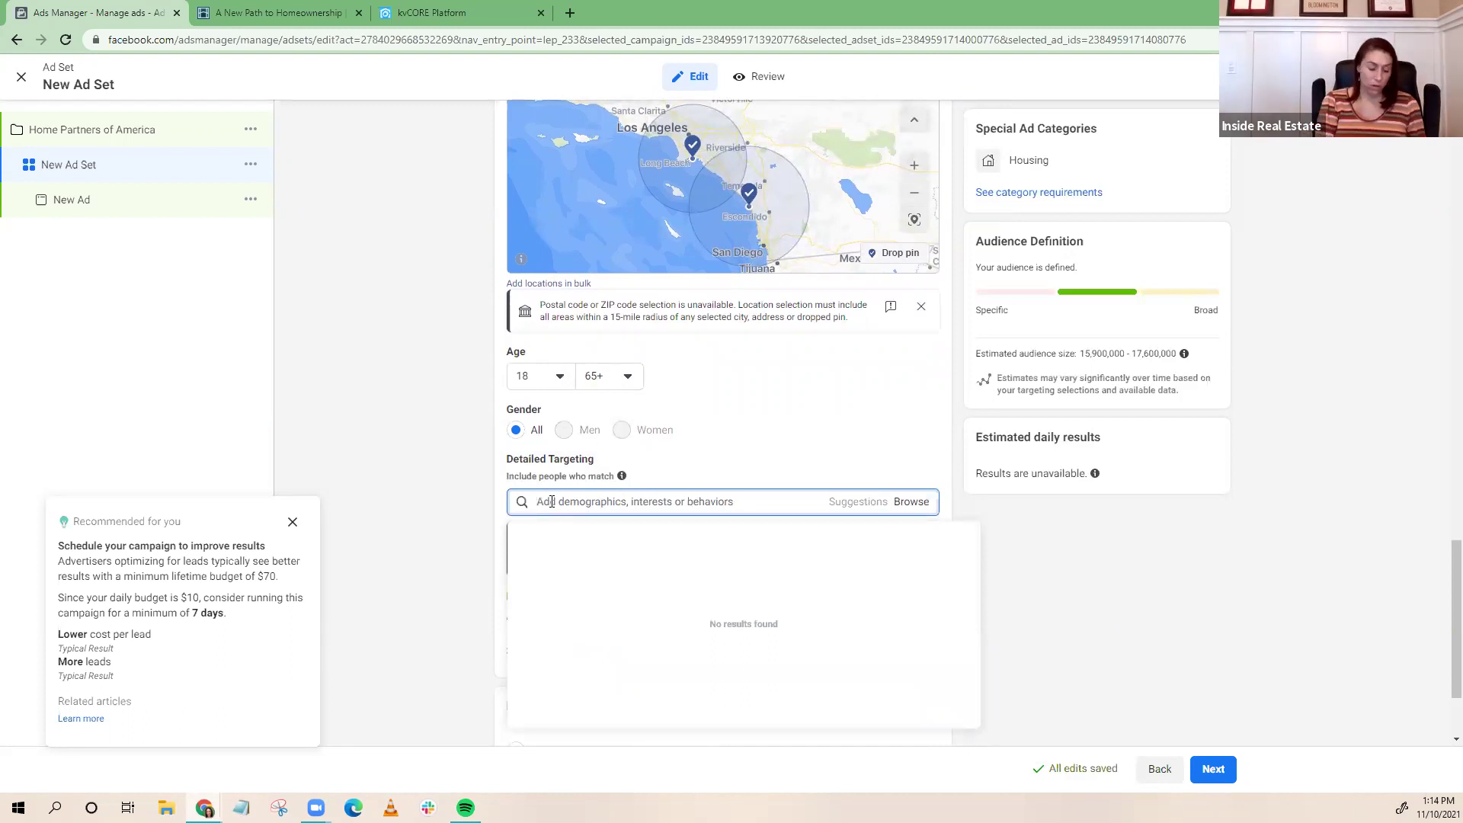
{"action": "type", "text": "zillow"}
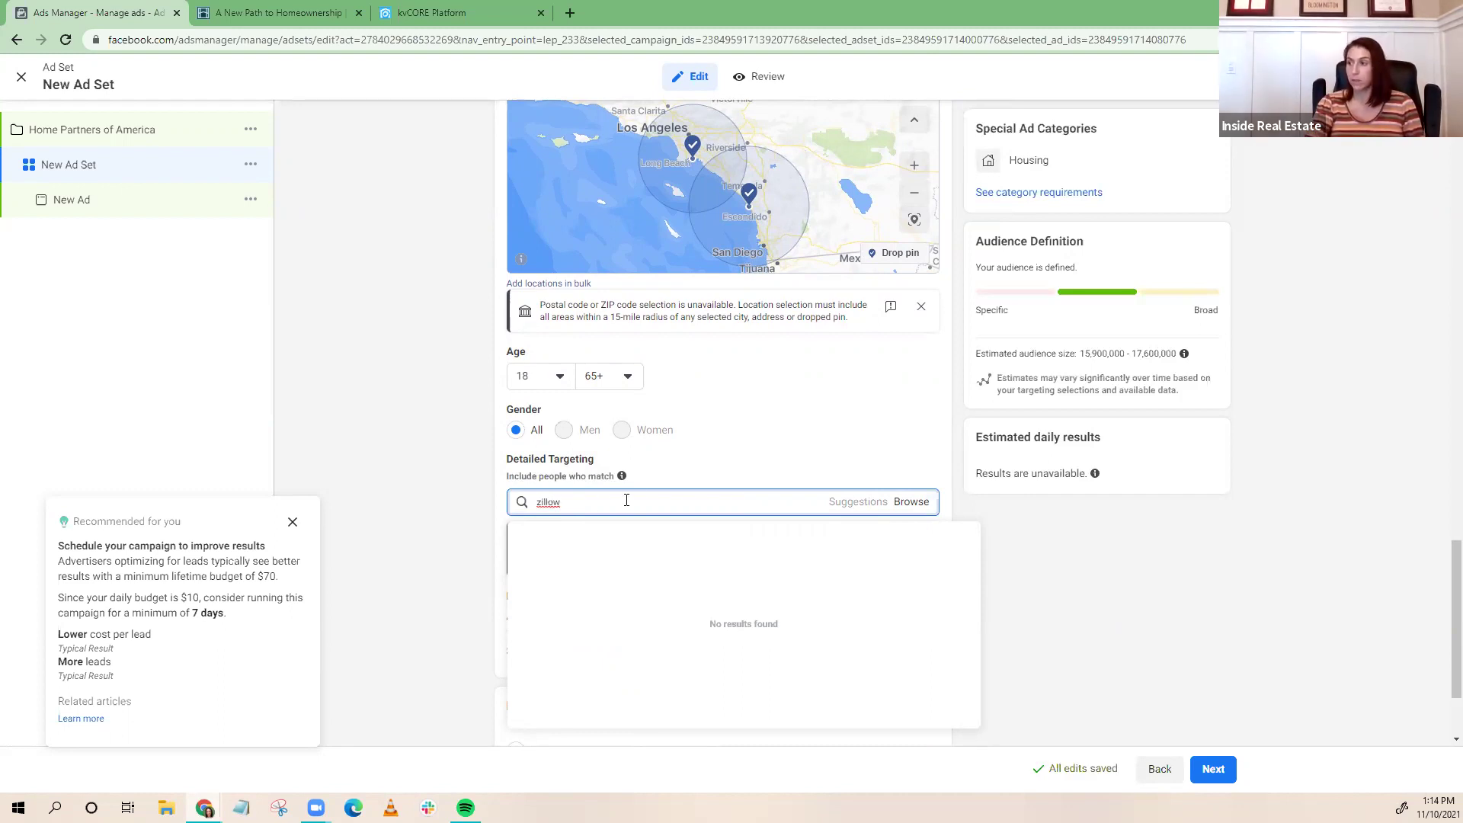
{"action": "scroll", "coordinate": [626, 500], "scroll_direction": "down", "scroll_amount": 1}
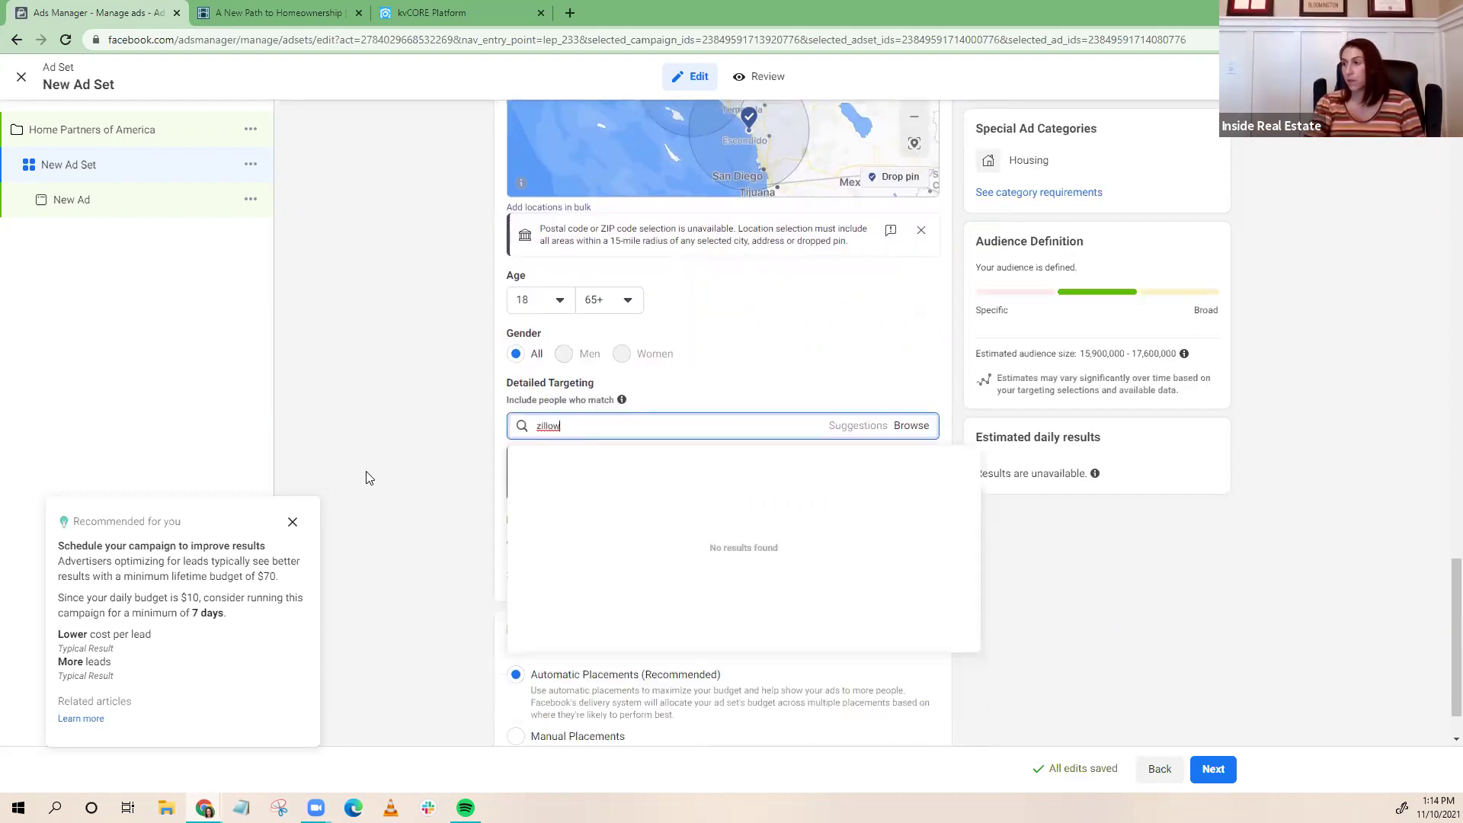
{"action": "double_click", "coordinate": [578, 423]}
{"action": "left_click", "coordinate": [573, 461]}
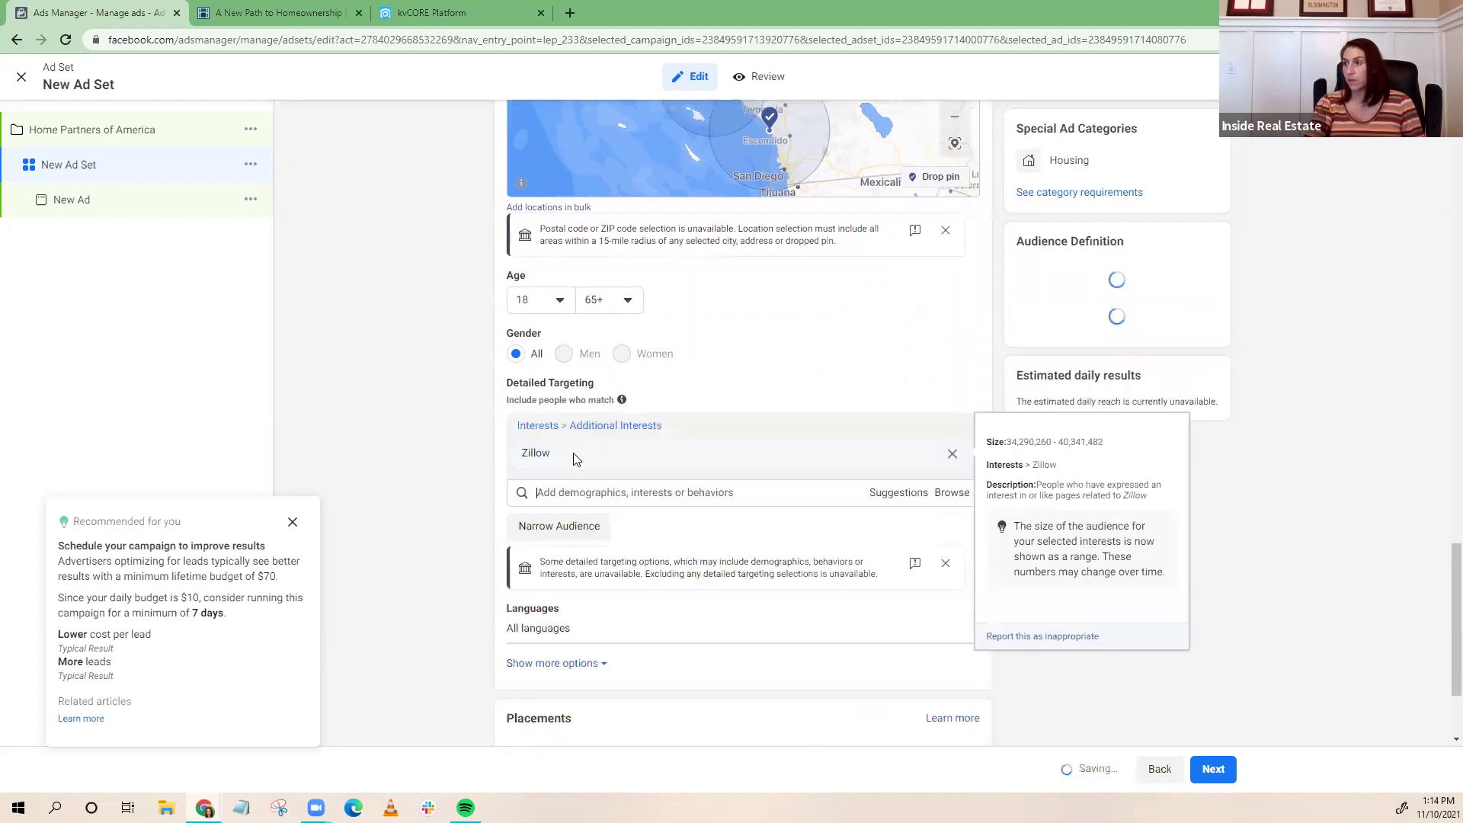
Add Trulia and realtor.com to the interests in the detailed targeting
{"action": "type", "text": "Trulia"}
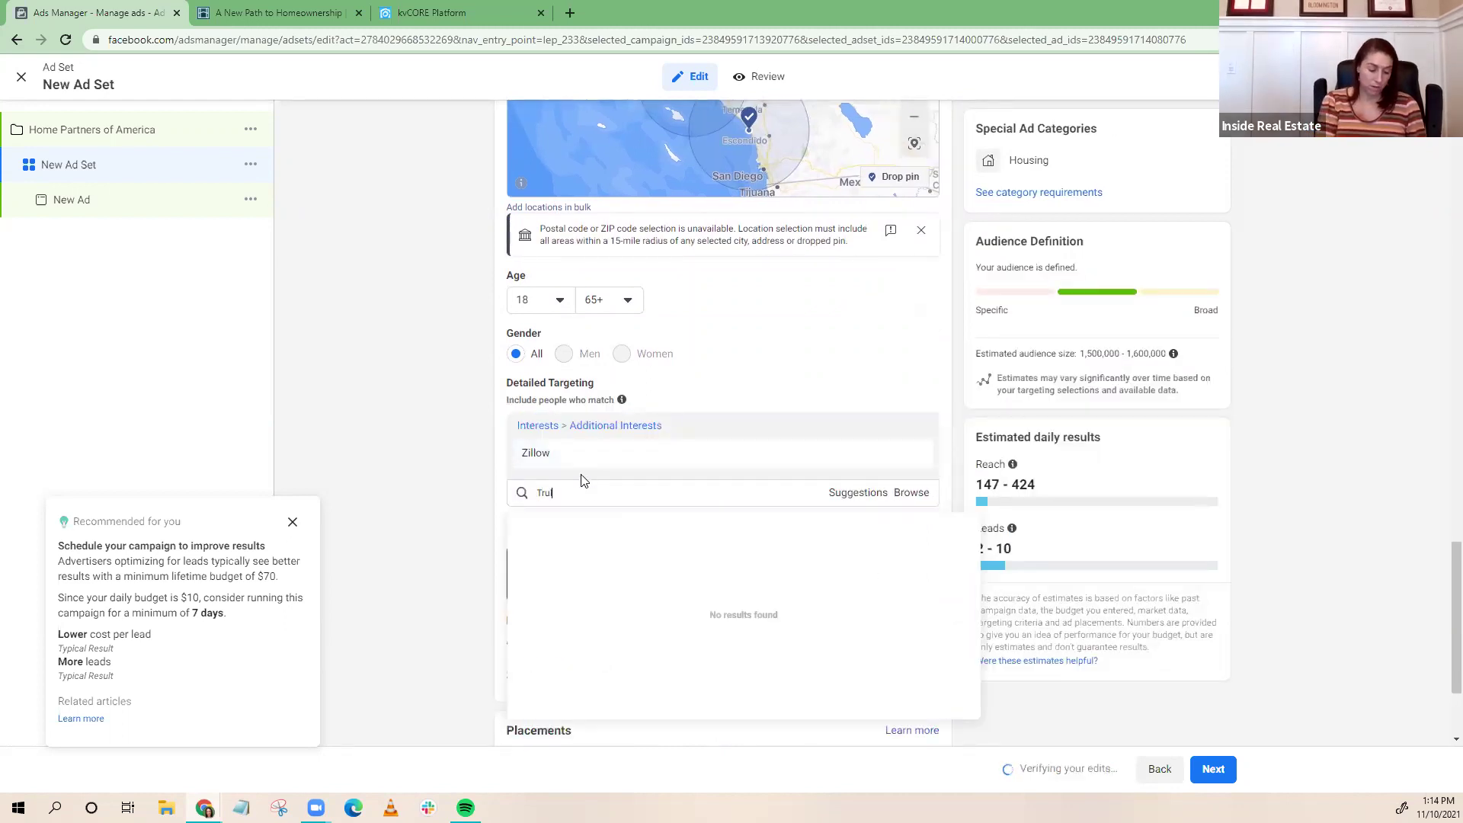
{"action": "left_click", "coordinate": [587, 523]}
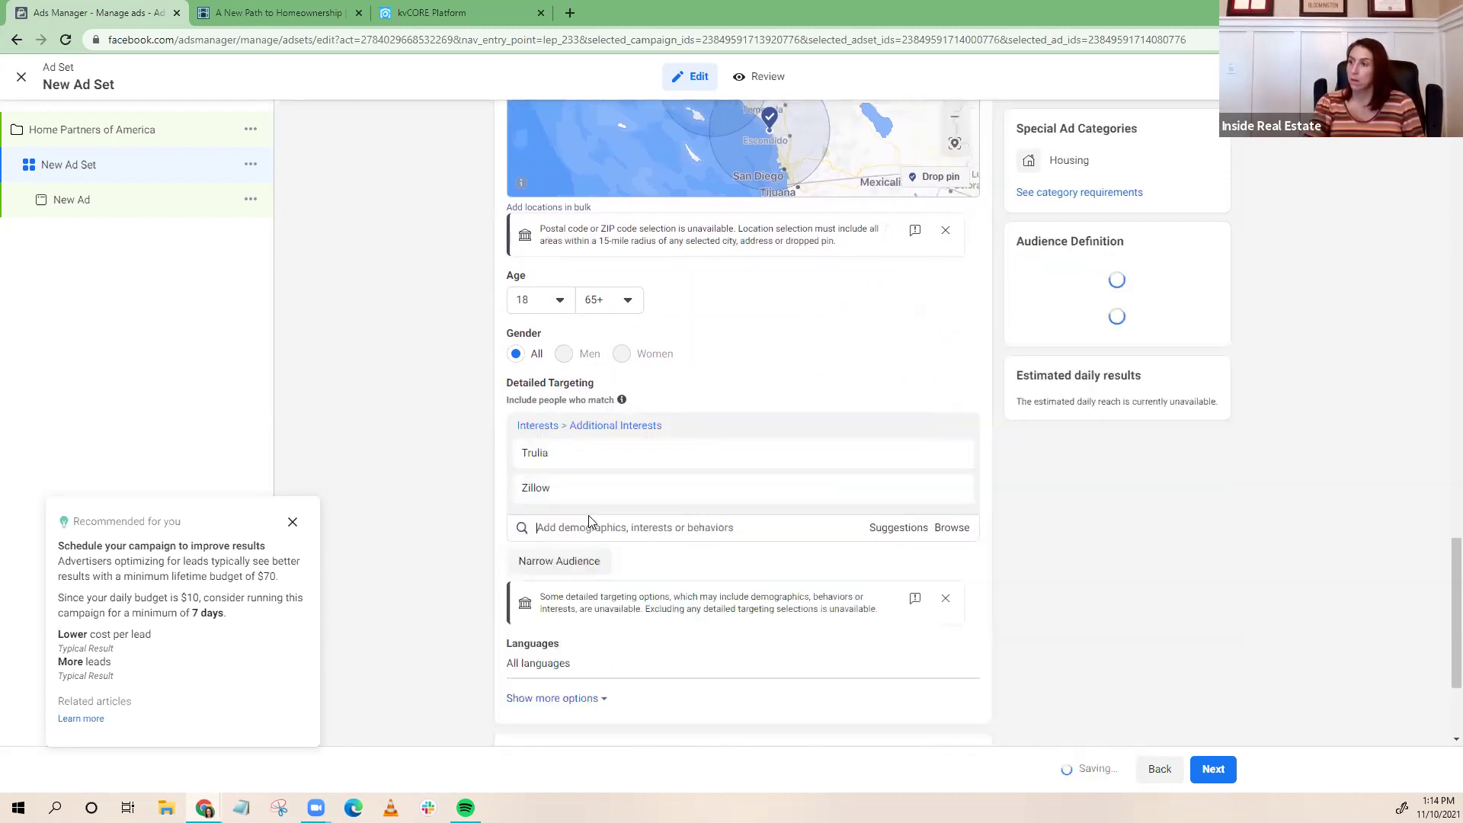
{"action": "type", "text": "realtor"}
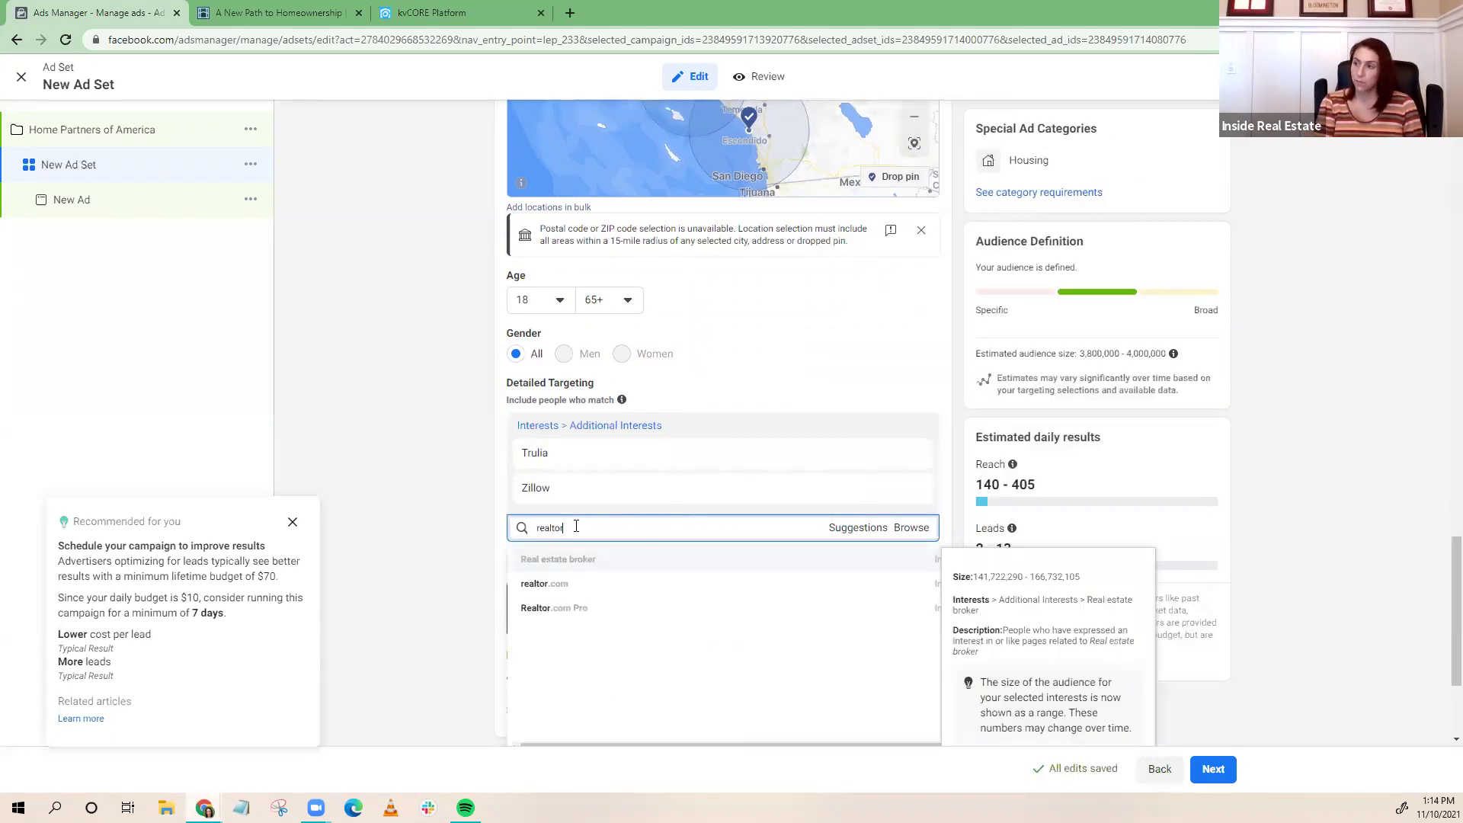
{"action": "left_click", "coordinate": [563, 587]}
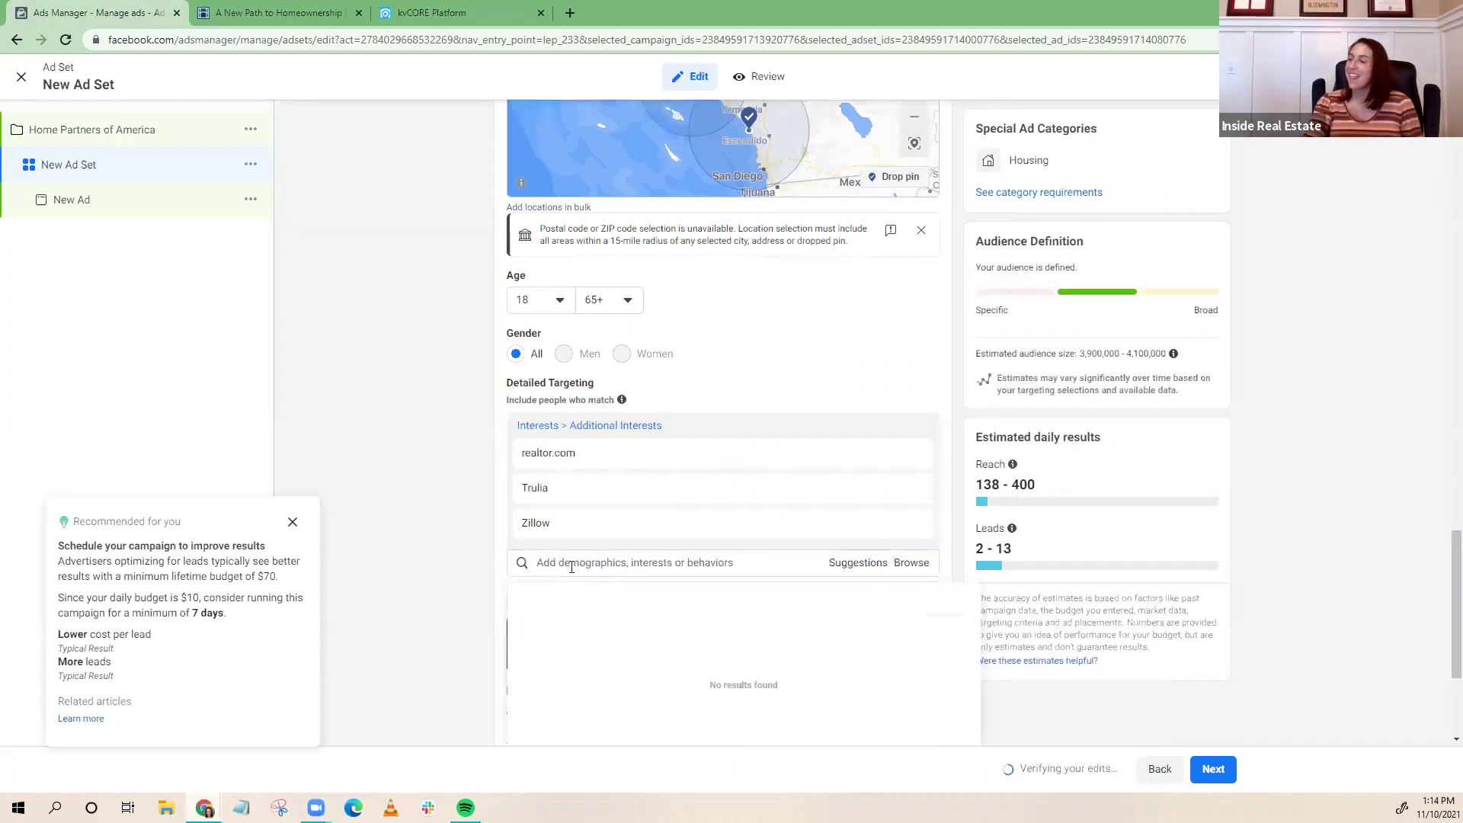
Add House Hunting and Mortgage calculator to the detailed targeting interests
{"action": "left_click", "coordinate": [571, 564]}
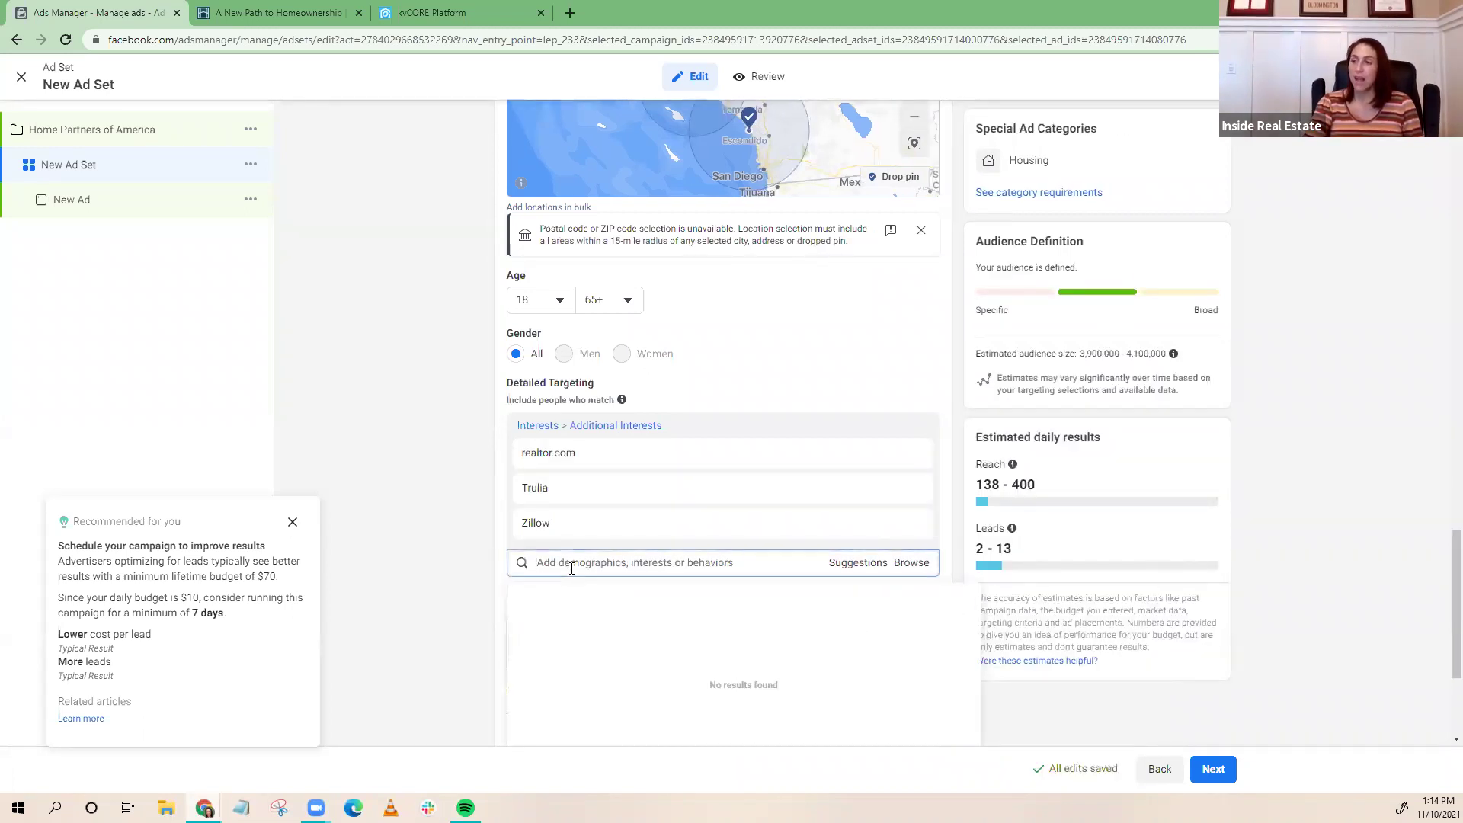
{"action": "type", "text": "H"}
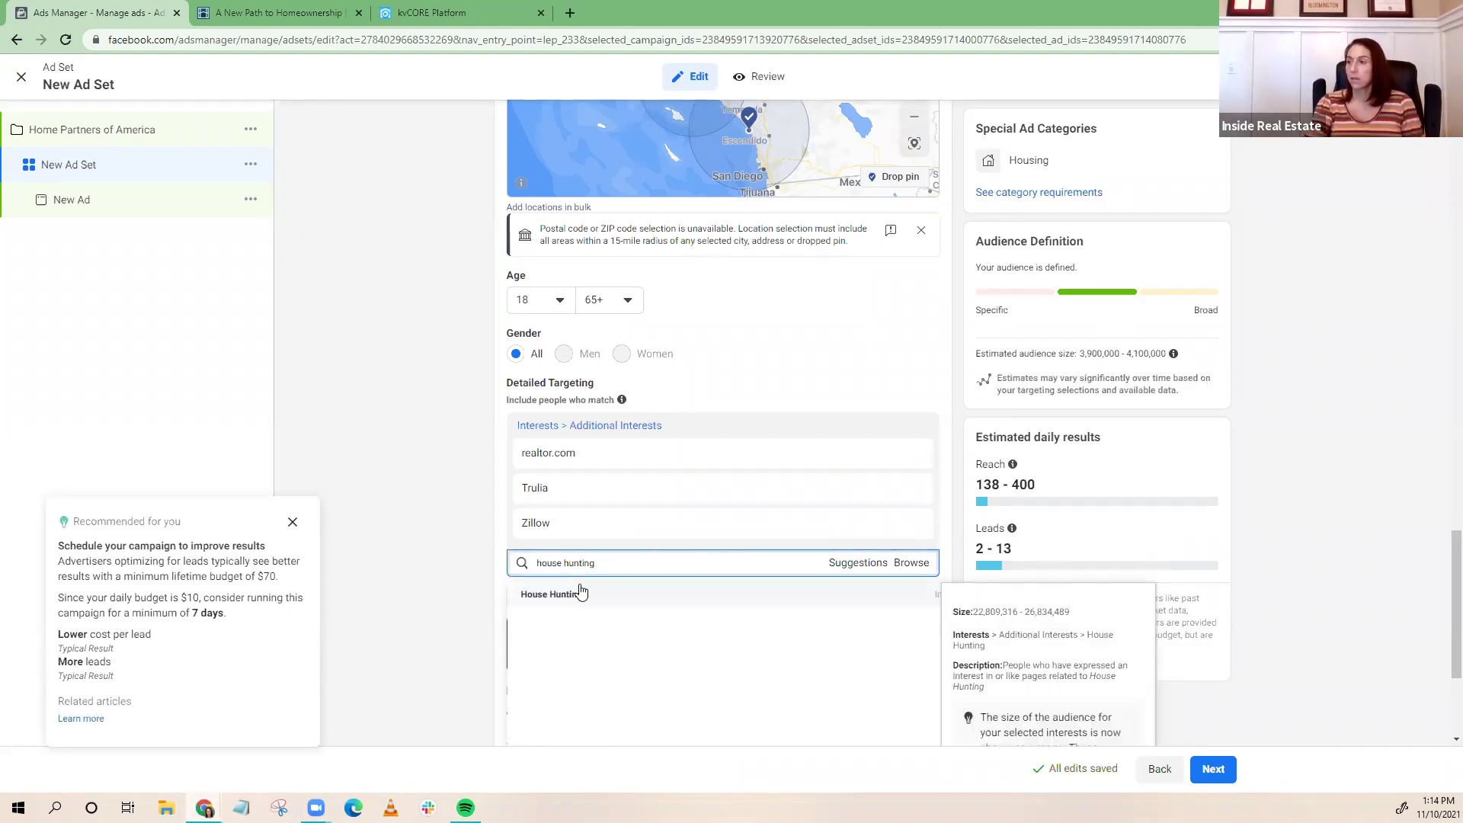
{"action": "left_click", "coordinate": [579, 592]}
{"action": "type", "text": "mort"}
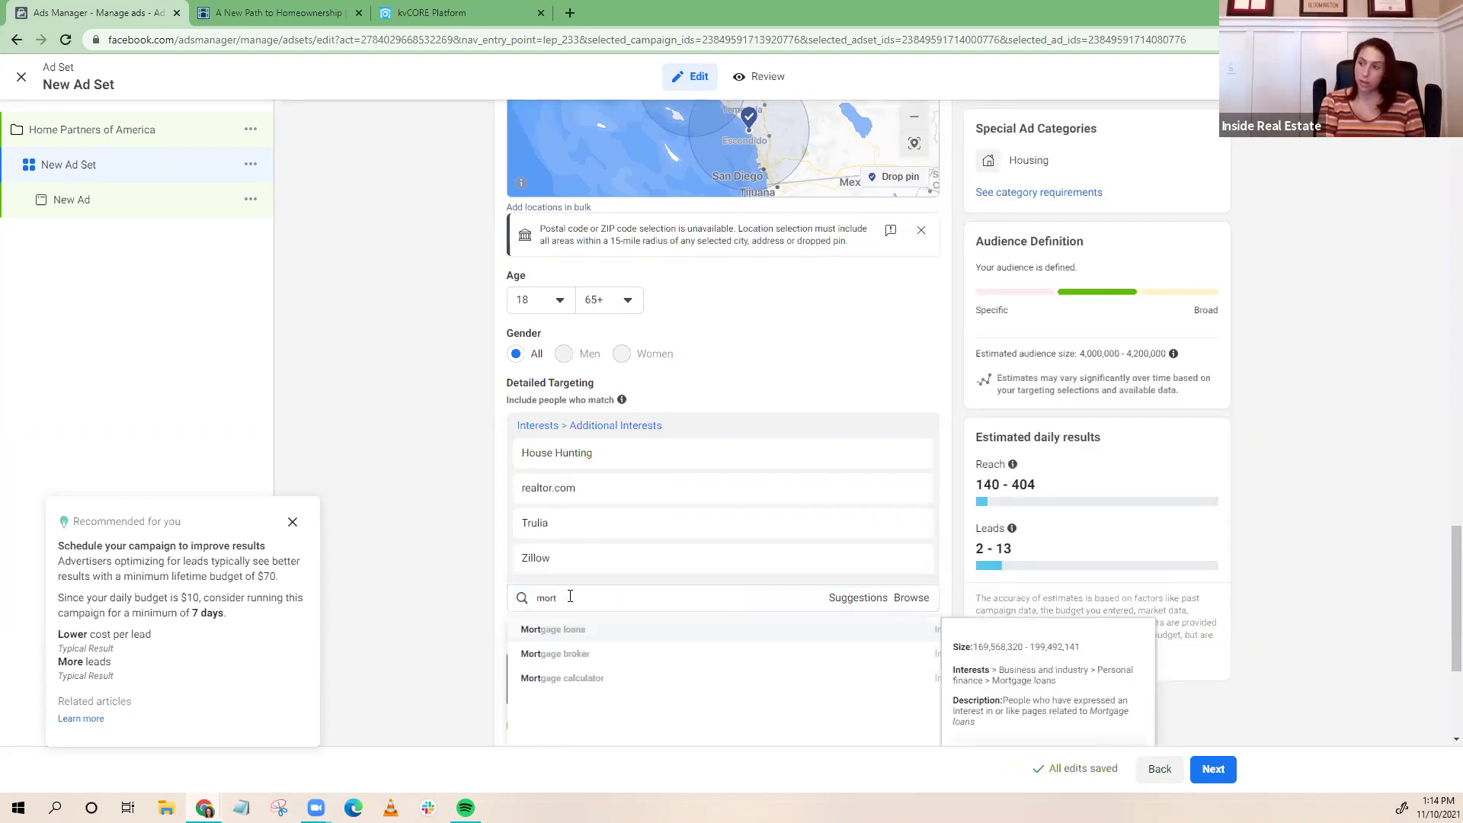
{"action": "left_click", "coordinate": [591, 679]}
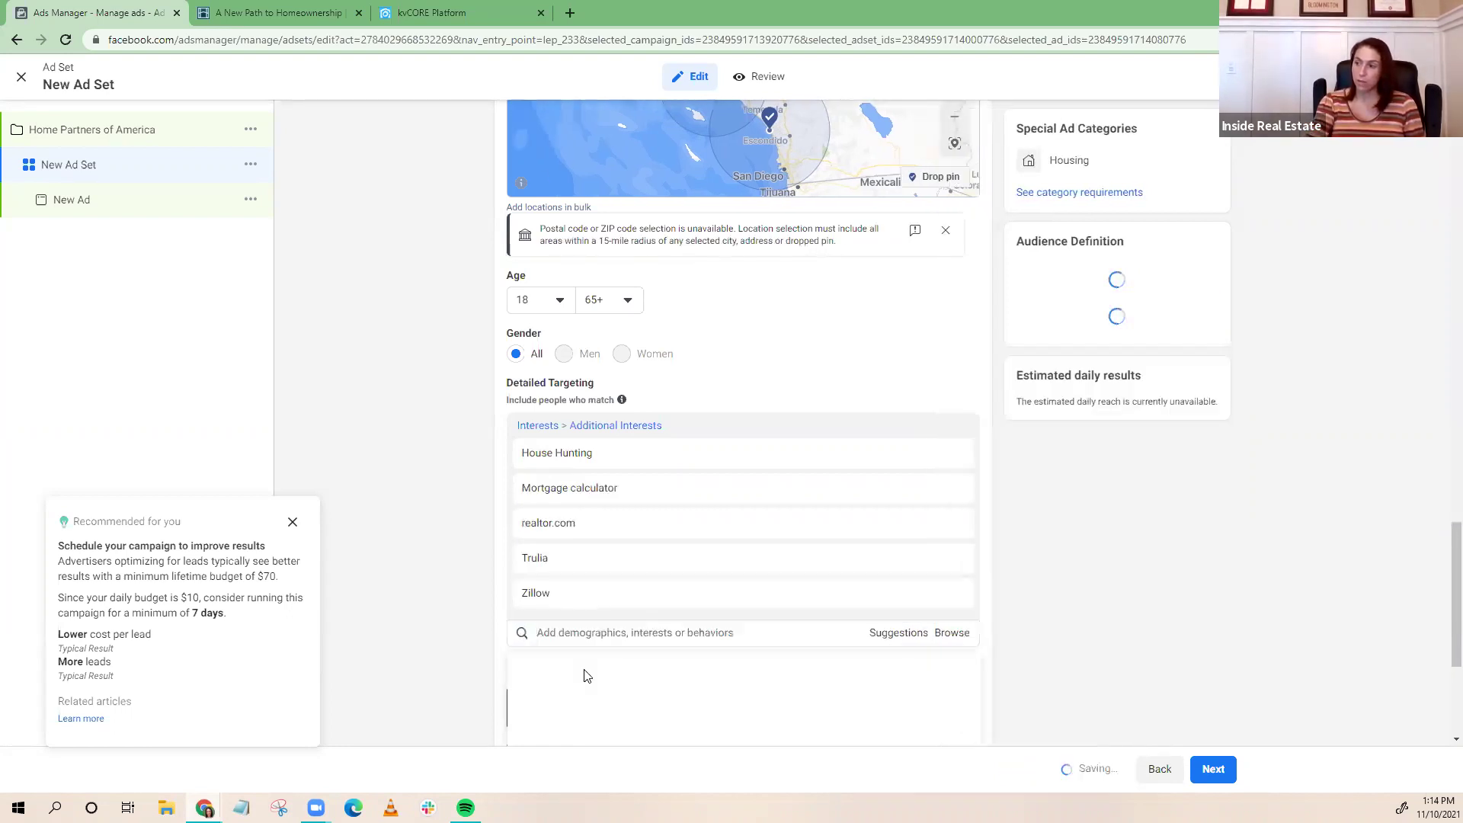
Add Mortgage loans to the detailed targeting interests and close the suggestion list
{"action": "scroll", "coordinate": [571, 524], "scroll_direction": "down", "scroll_amount": 2}
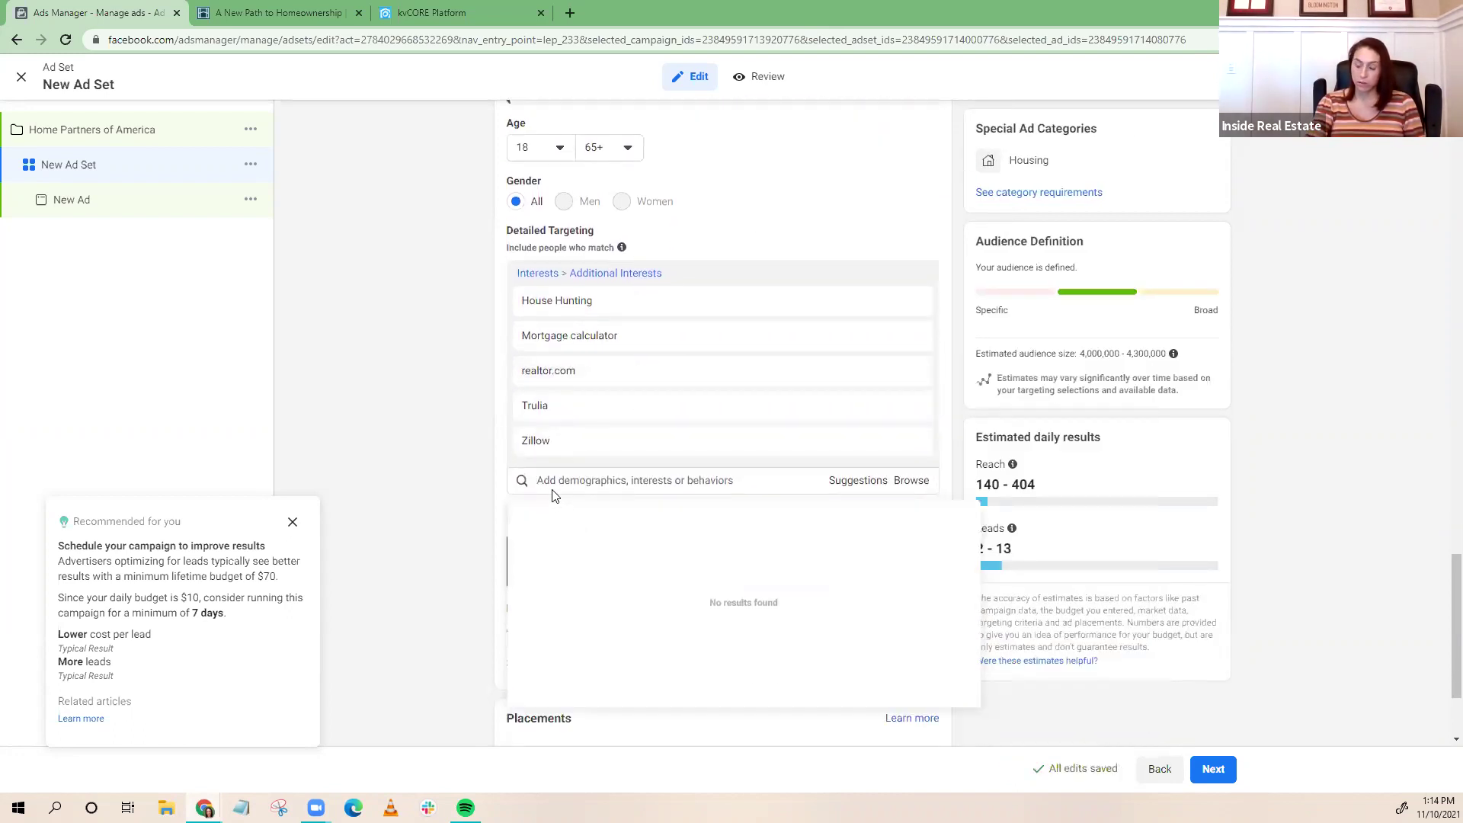
{"action": "type", "text": "mort"}
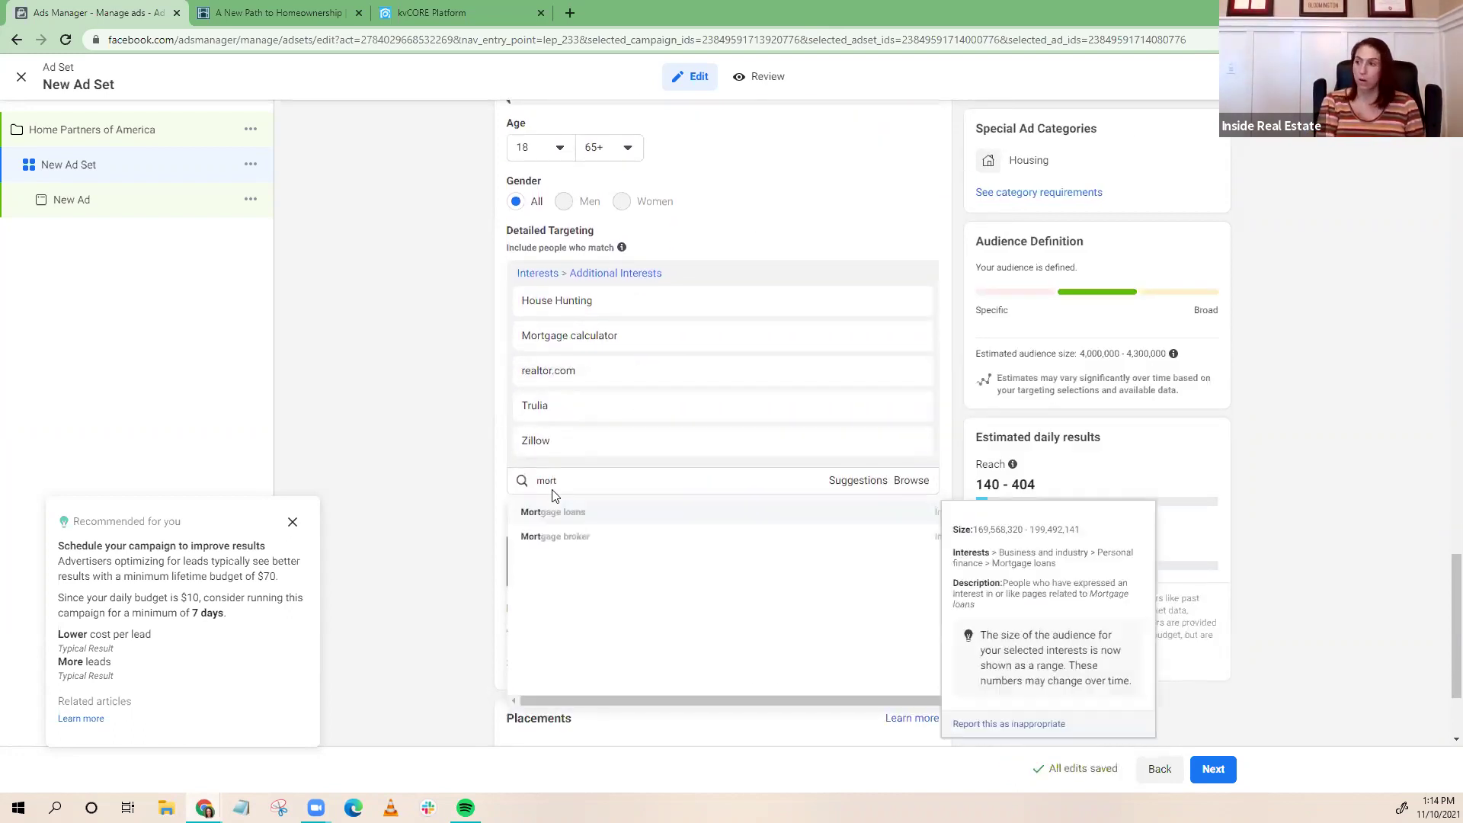
{"action": "left_click", "coordinate": [579, 520]}
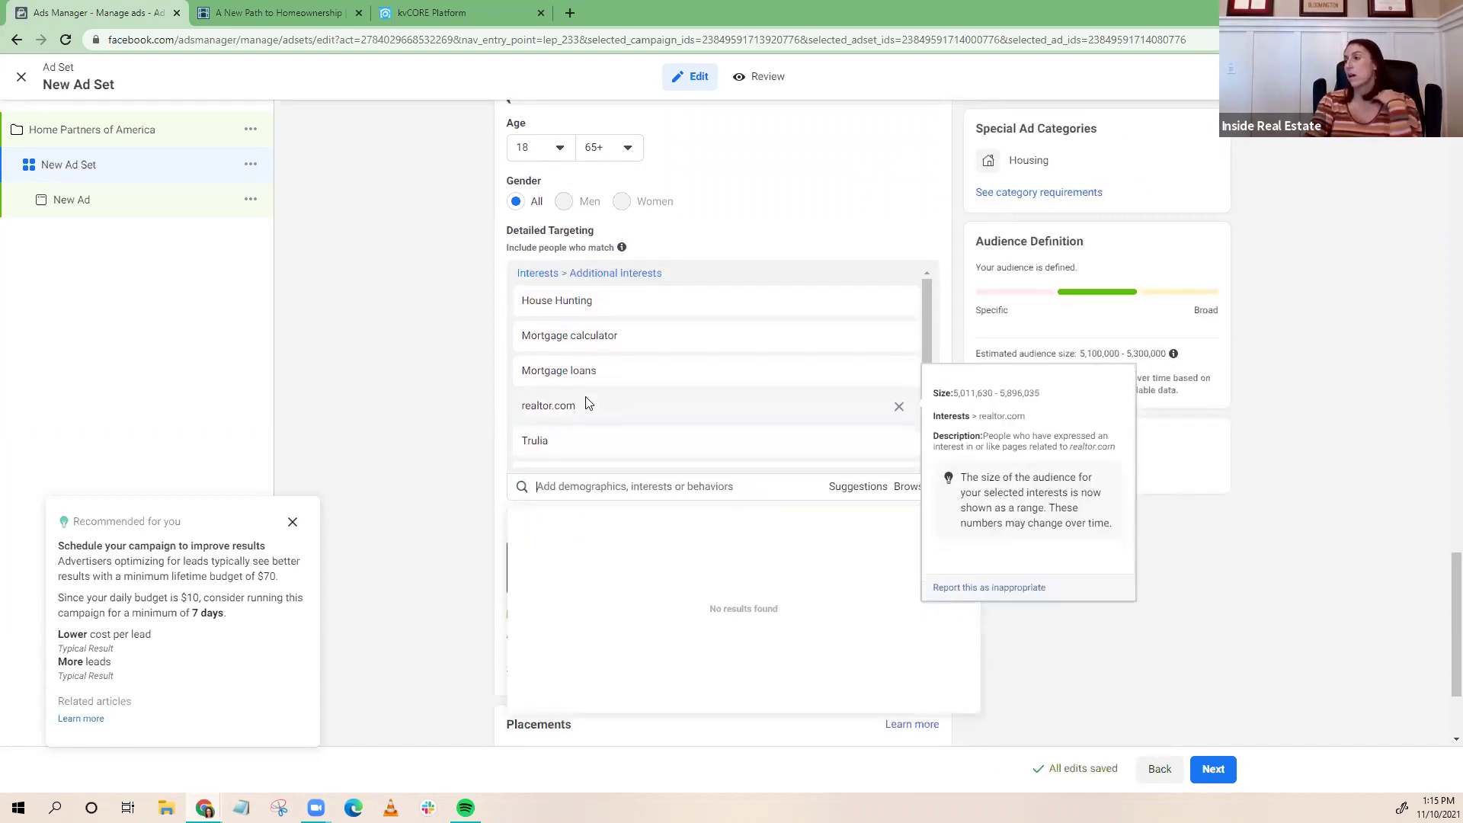
{"action": "left_click", "coordinate": [448, 396]}
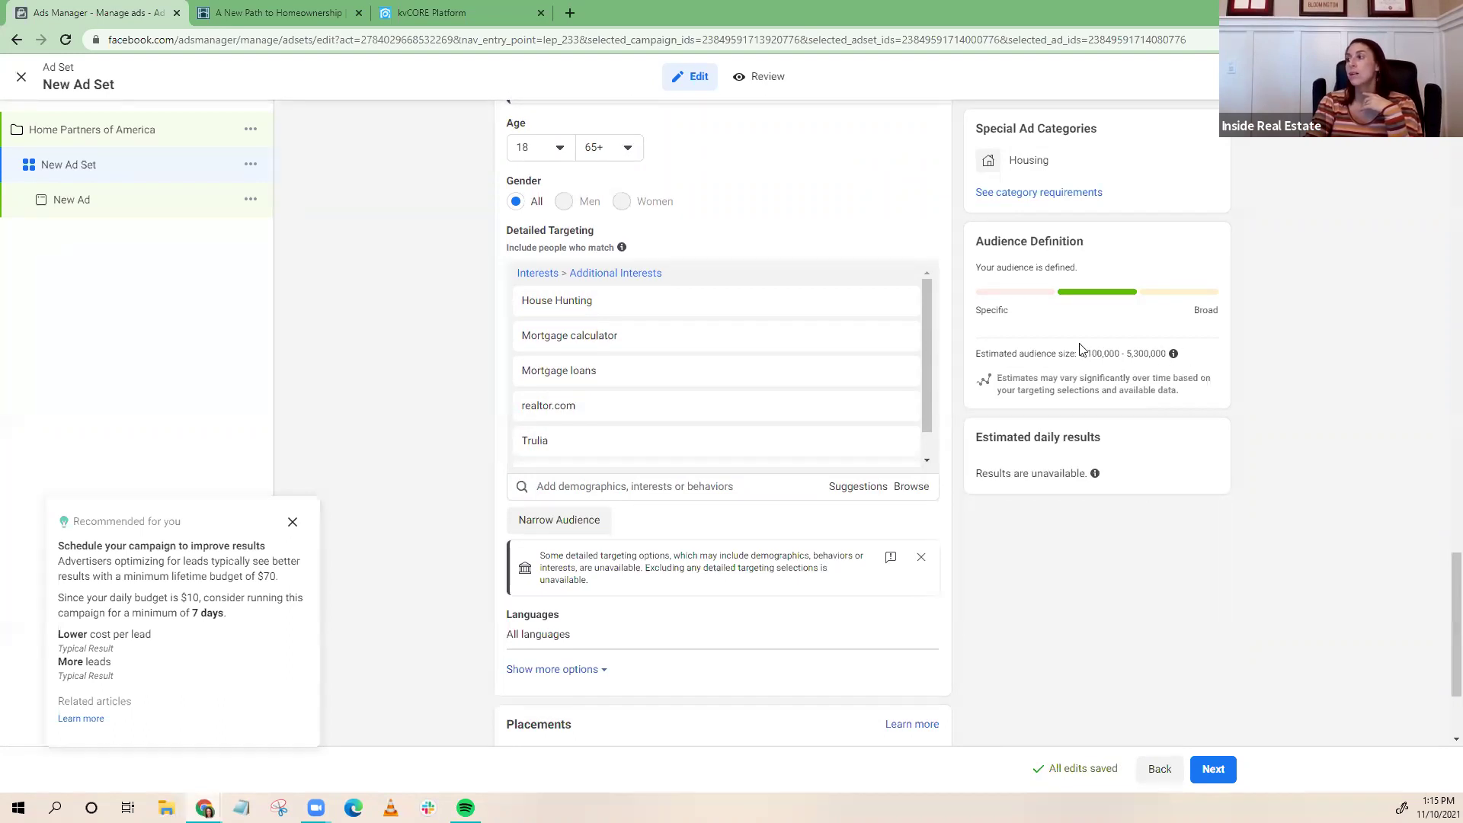
{"action": "mouse_move", "coordinate": [1171, 358]}
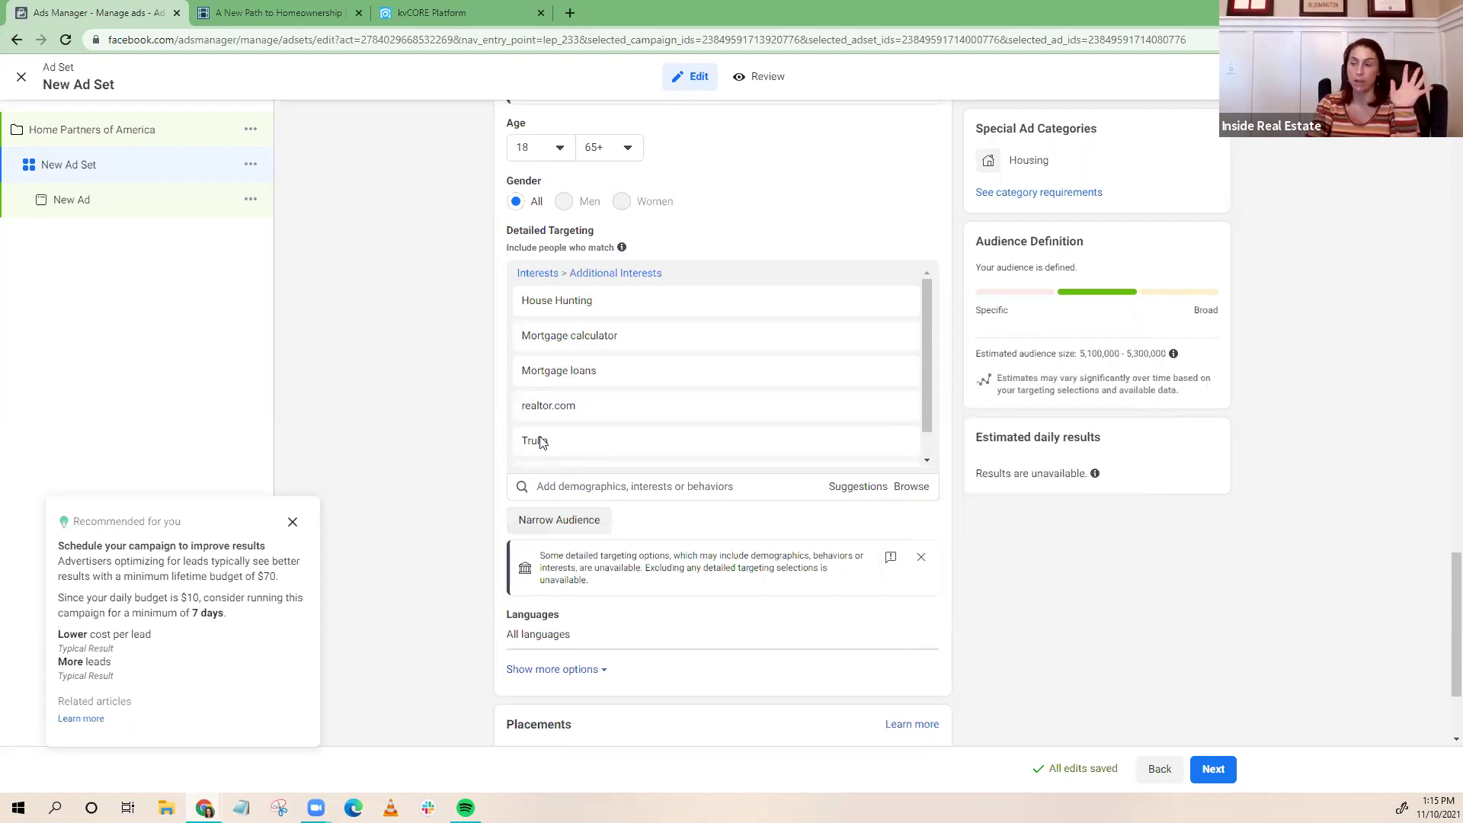
Narrow the audience to people who must also match the Home improvement interest
{"action": "left_click", "coordinate": [556, 526]}
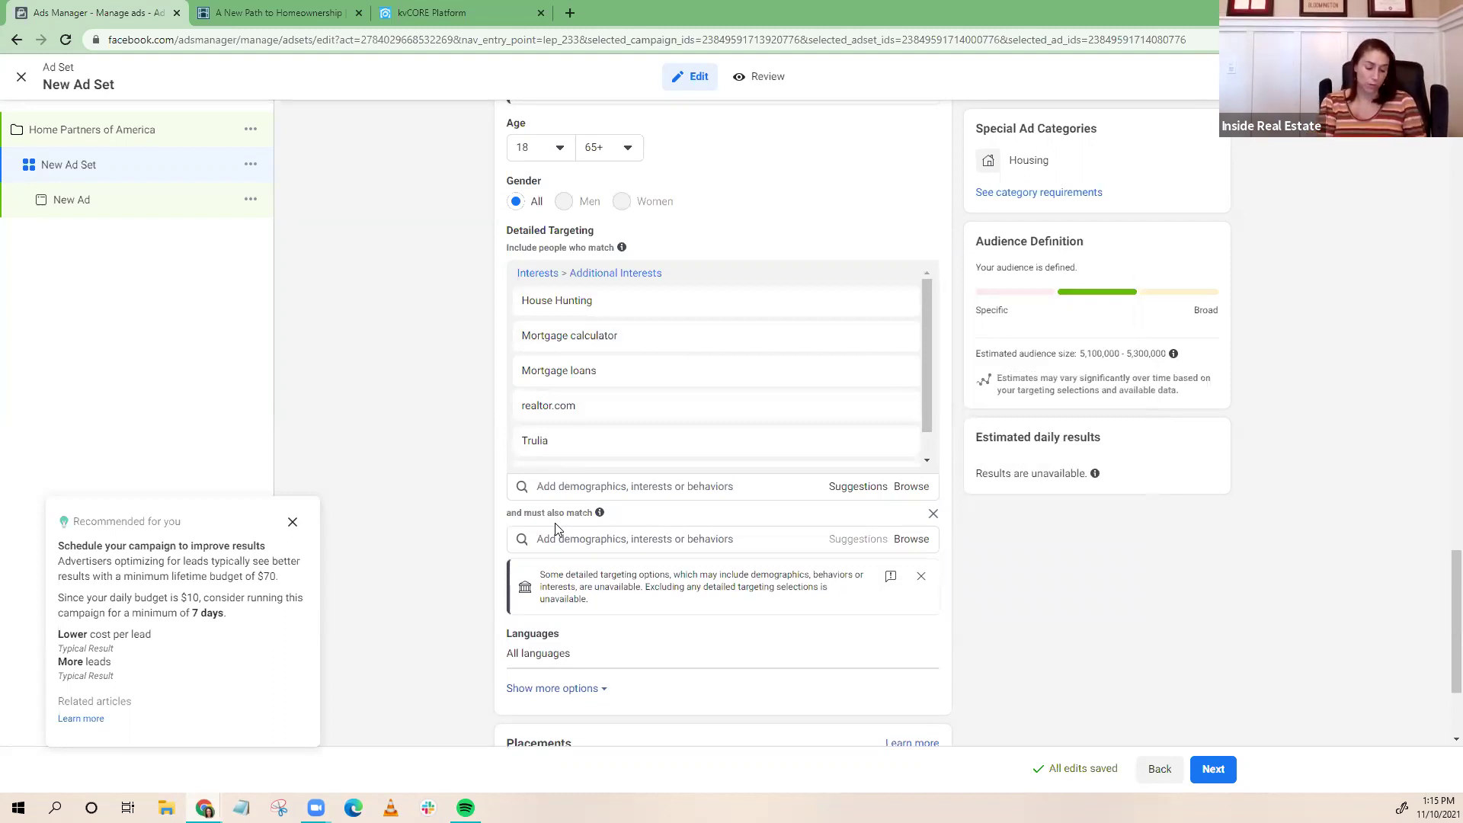
{"action": "left_click", "coordinate": [556, 540]}
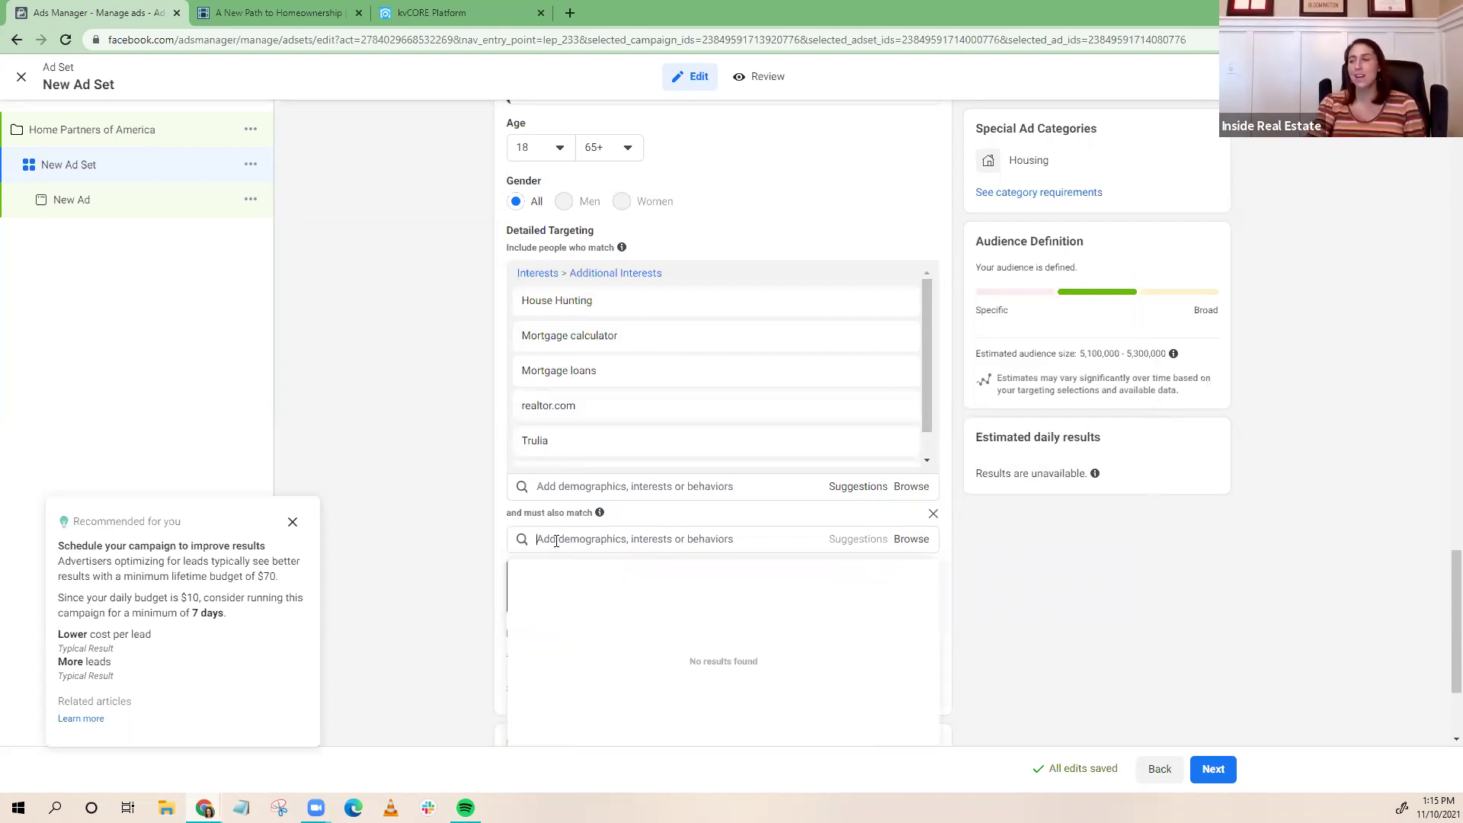
{"action": "type", "text": "ho"}
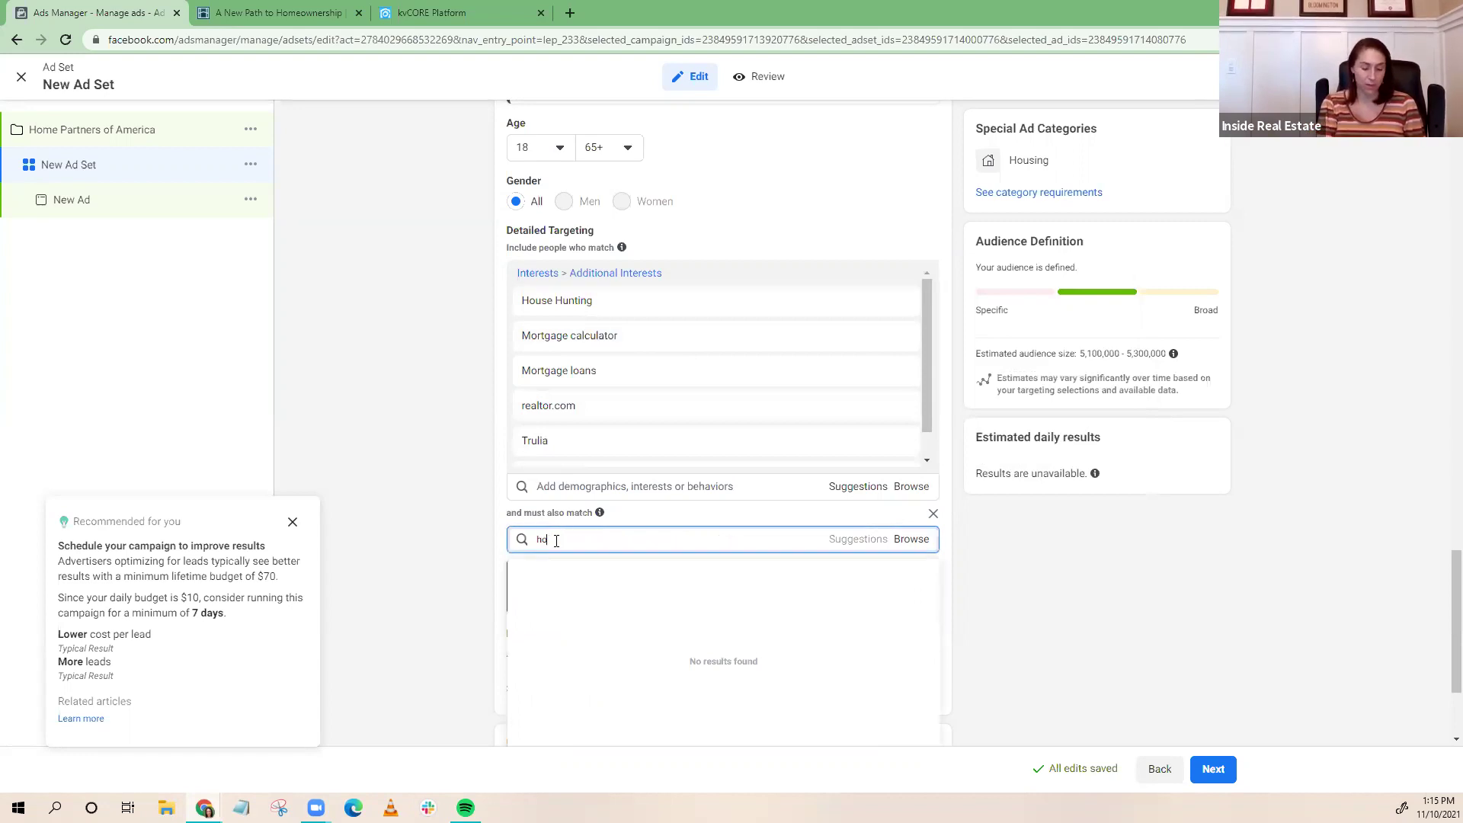
{"action": "type", "text": "me"}
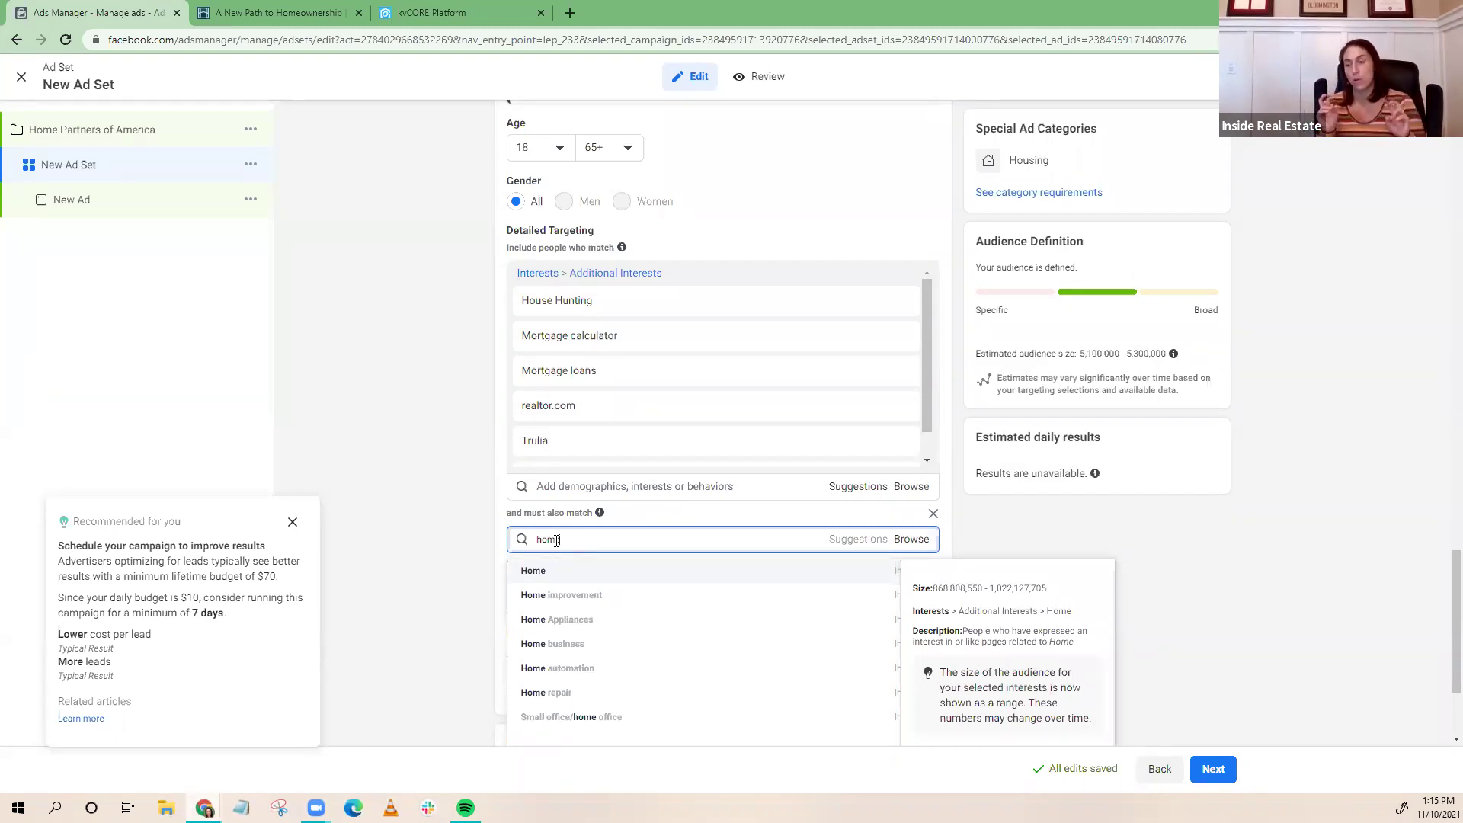
{"action": "left_click", "coordinate": [573, 597]}
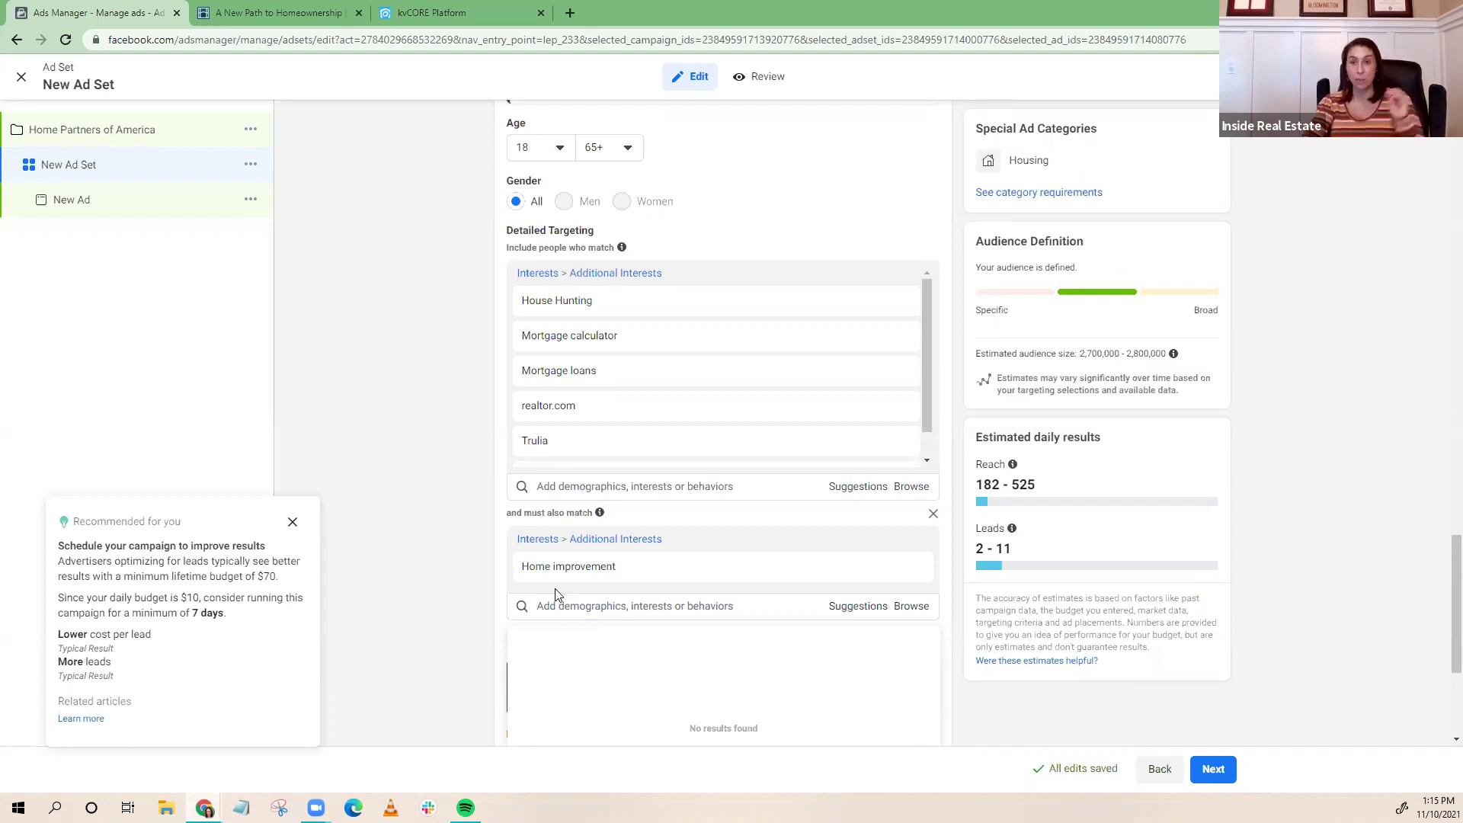
Remove the Home improvement interest from the "and must also match" targeting condition
{"action": "mouse_move", "coordinate": [574, 569]}
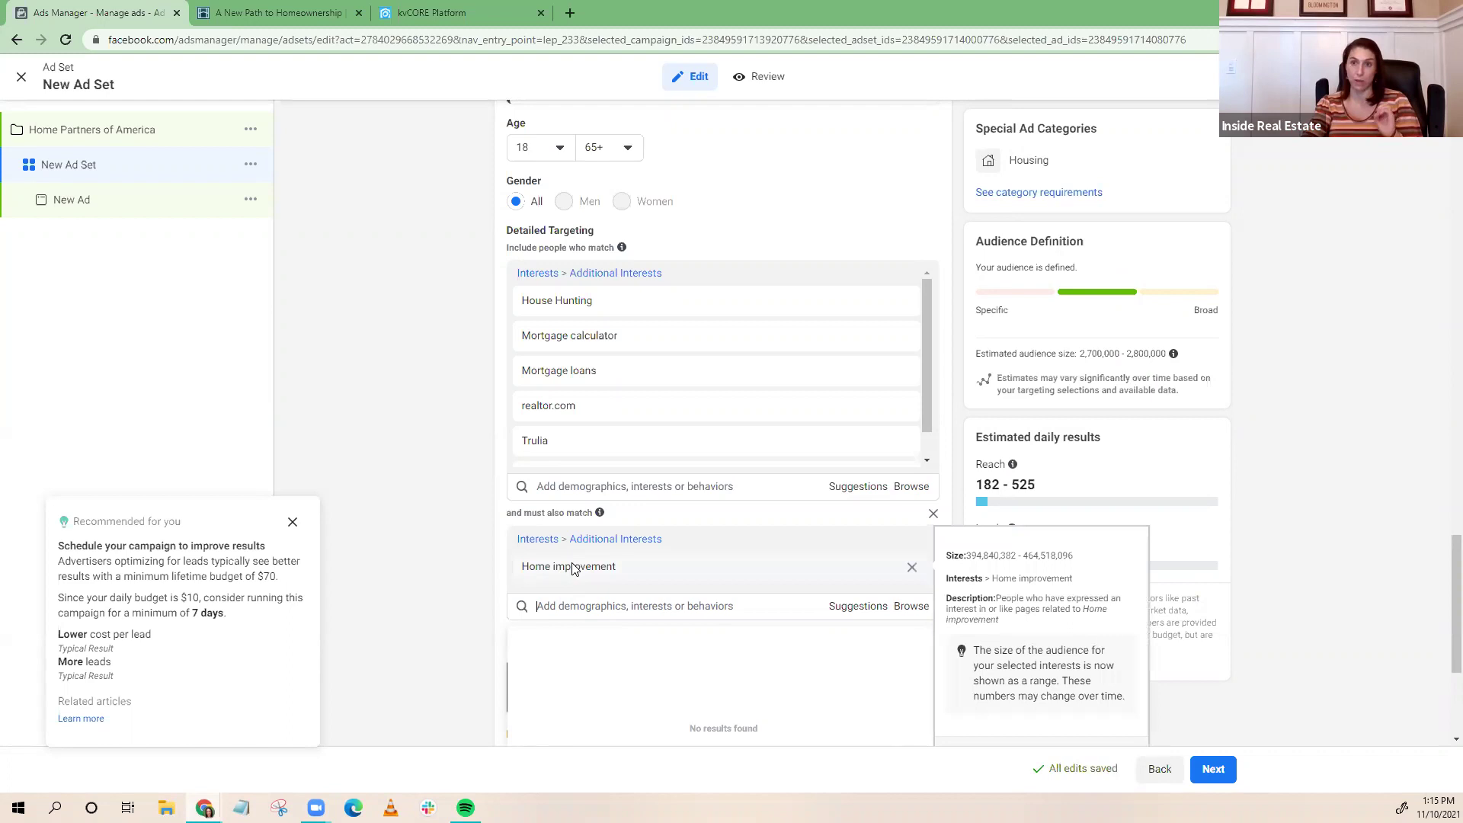
{"action": "left_click", "coordinate": [912, 568]}
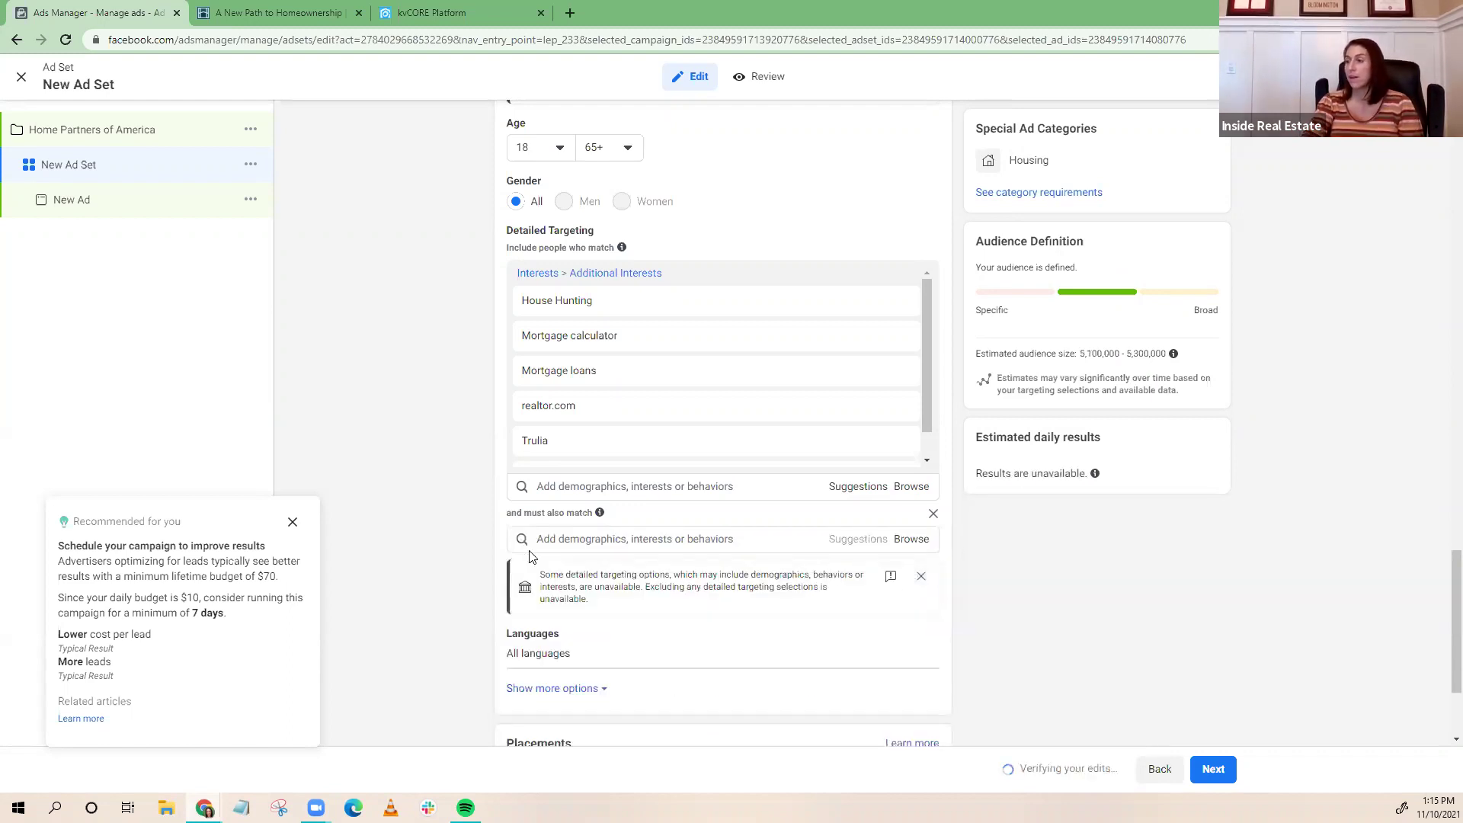
{"action": "left_click", "coordinate": [548, 539]}
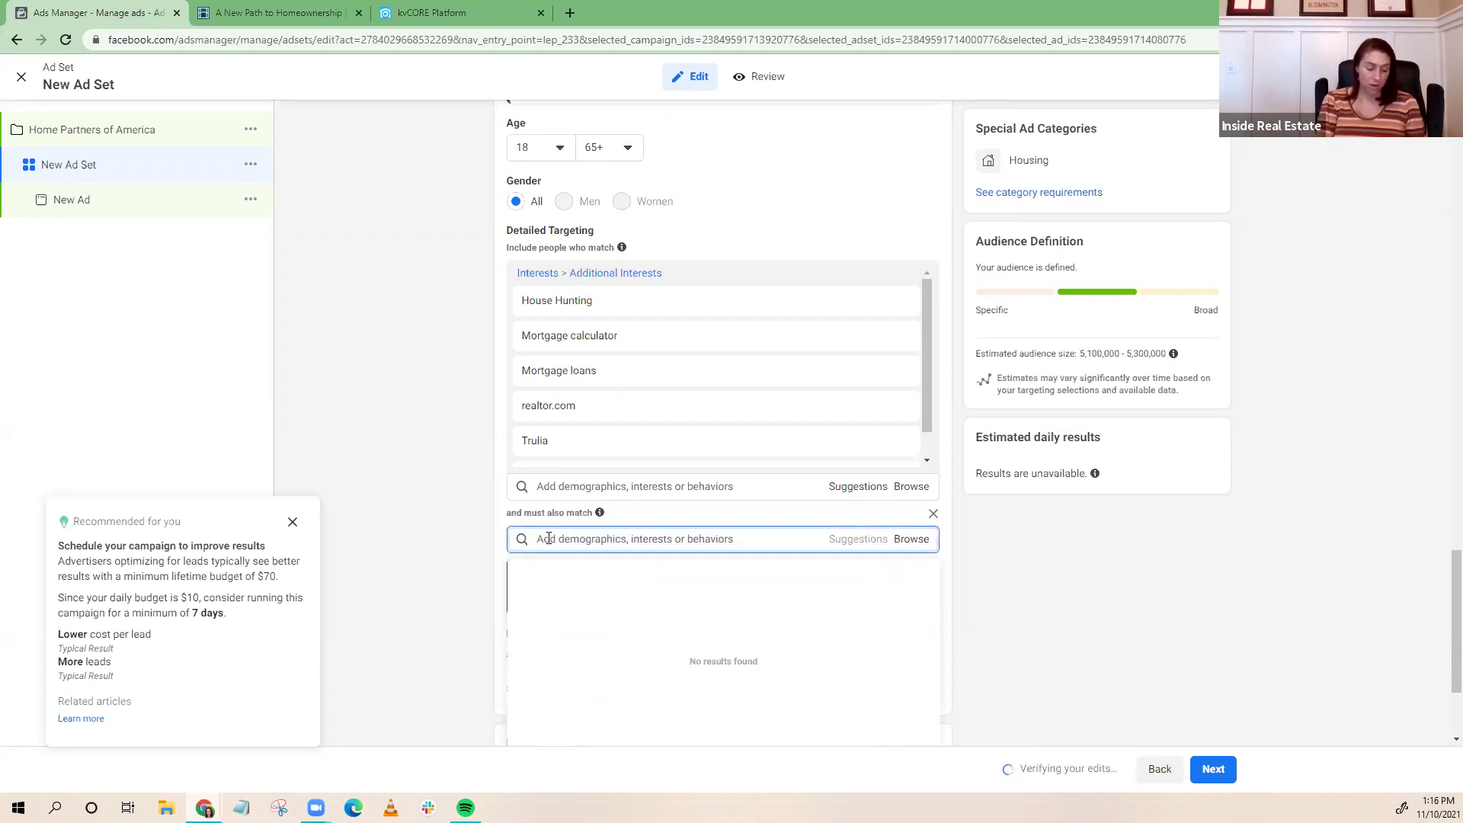
{"action": "left_click", "coordinate": [990, 614]}
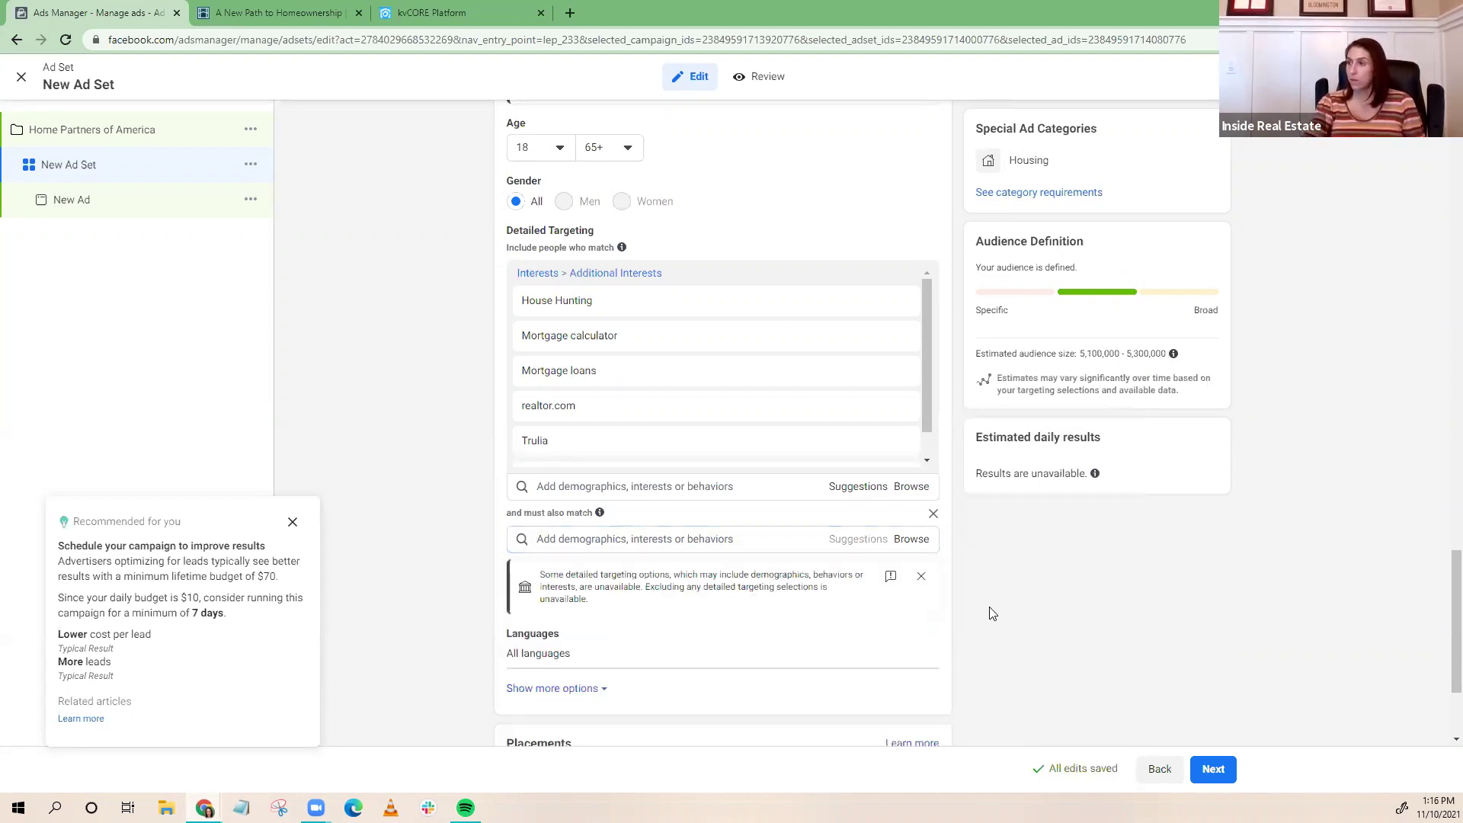
Continue from the ad set to the New Ad level and look over its ad setup and creative media
{"action": "scroll", "coordinate": [591, 601], "scroll_direction": "down", "scroll_amount": 2}
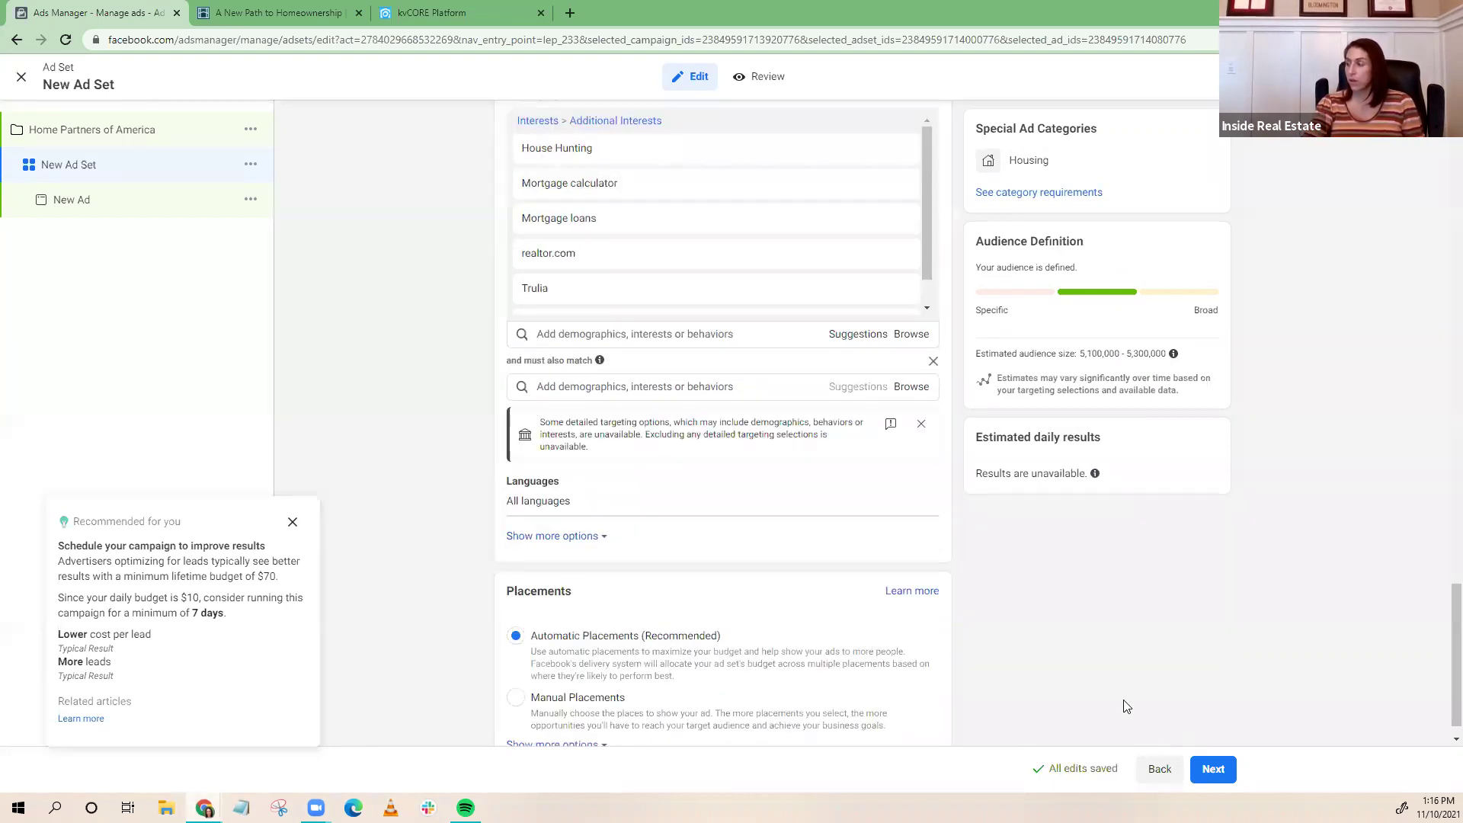
{"action": "left_click", "coordinate": [1213, 777]}
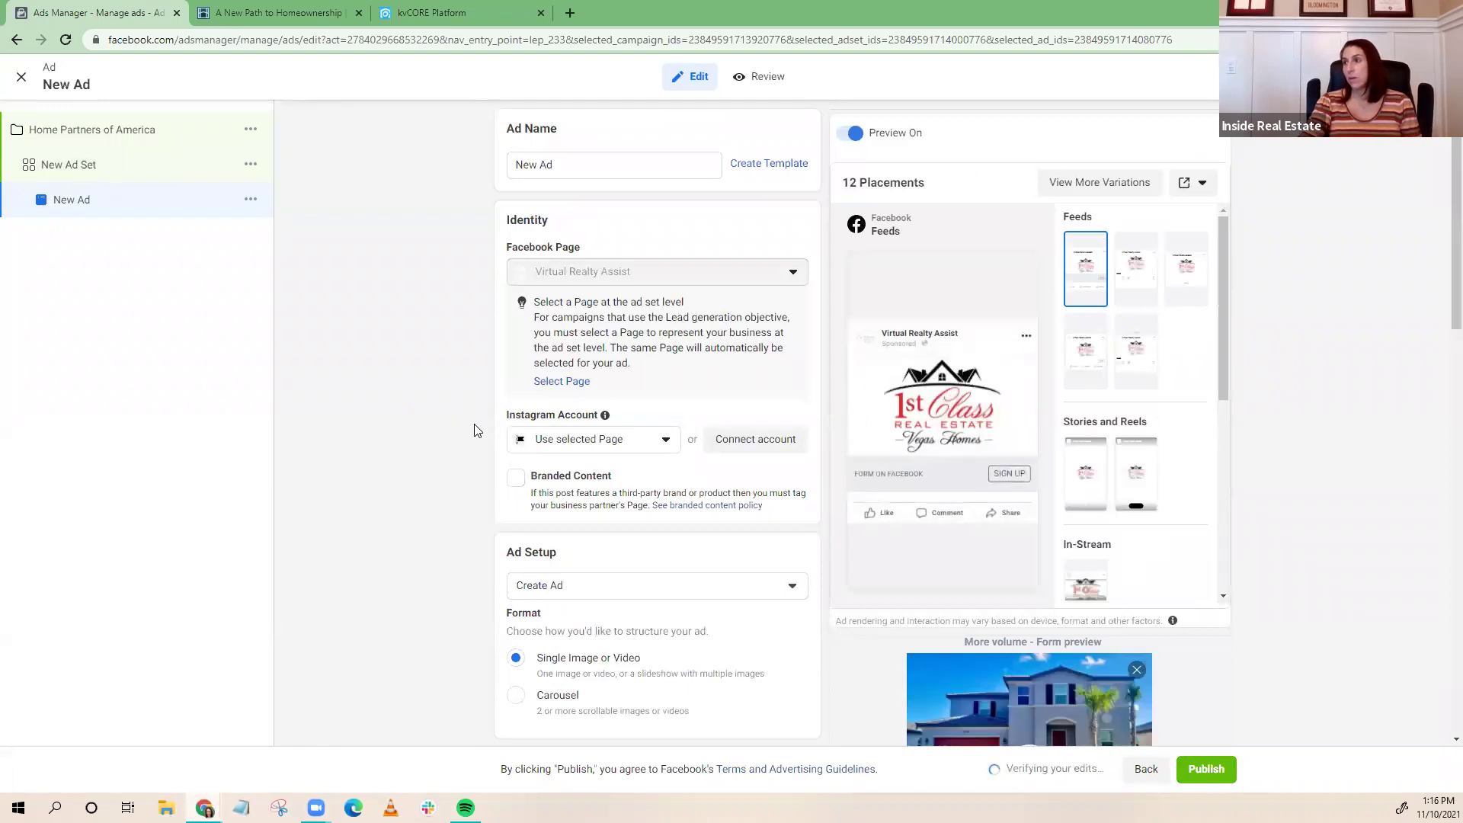
{"action": "scroll", "coordinate": [474, 430], "scroll_direction": "down", "scroll_amount": 5}
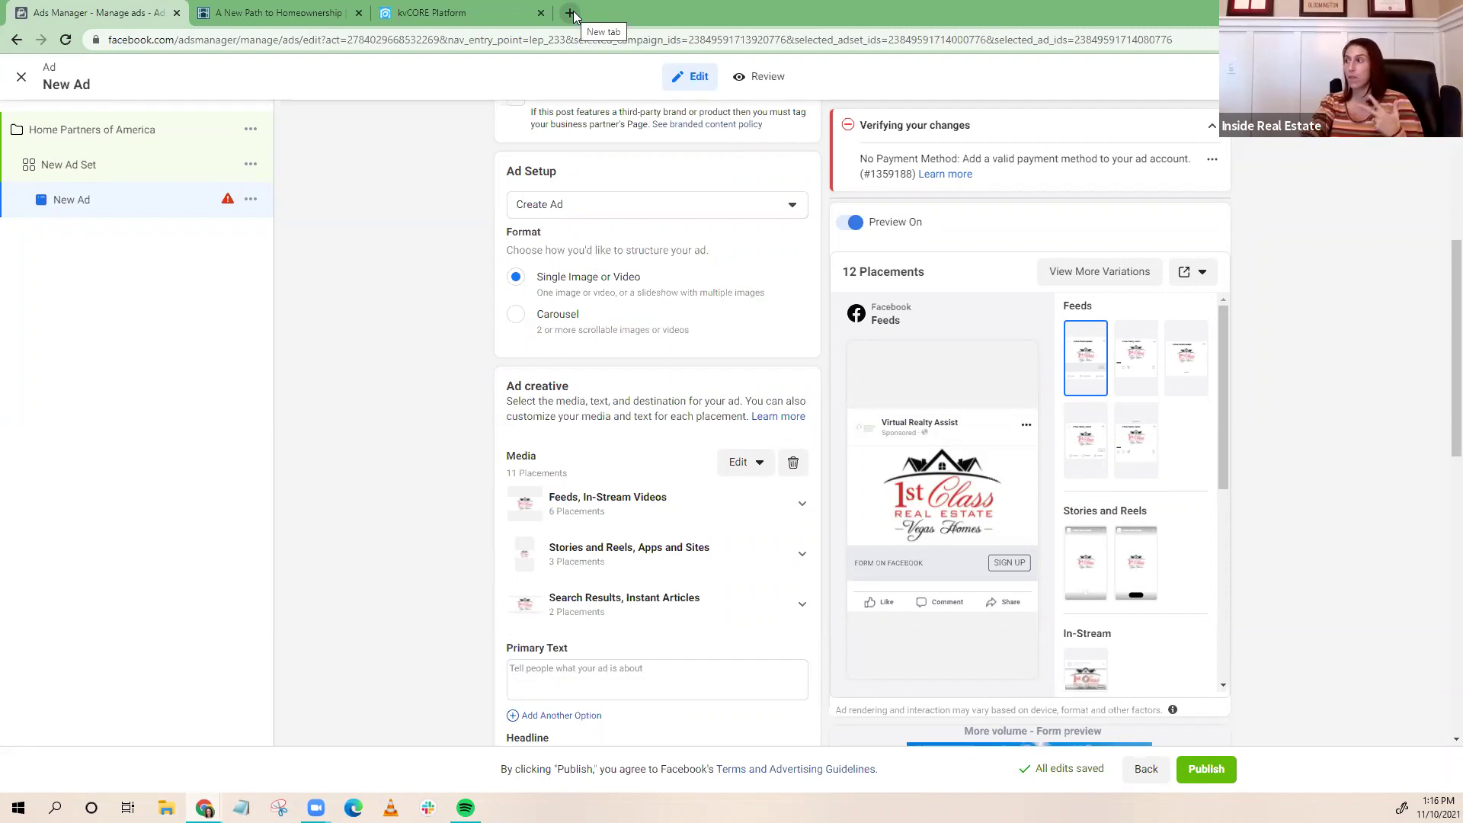
{"action": "scroll", "coordinate": [1225, 450], "scroll_direction": "down", "scroll_amount": 5}
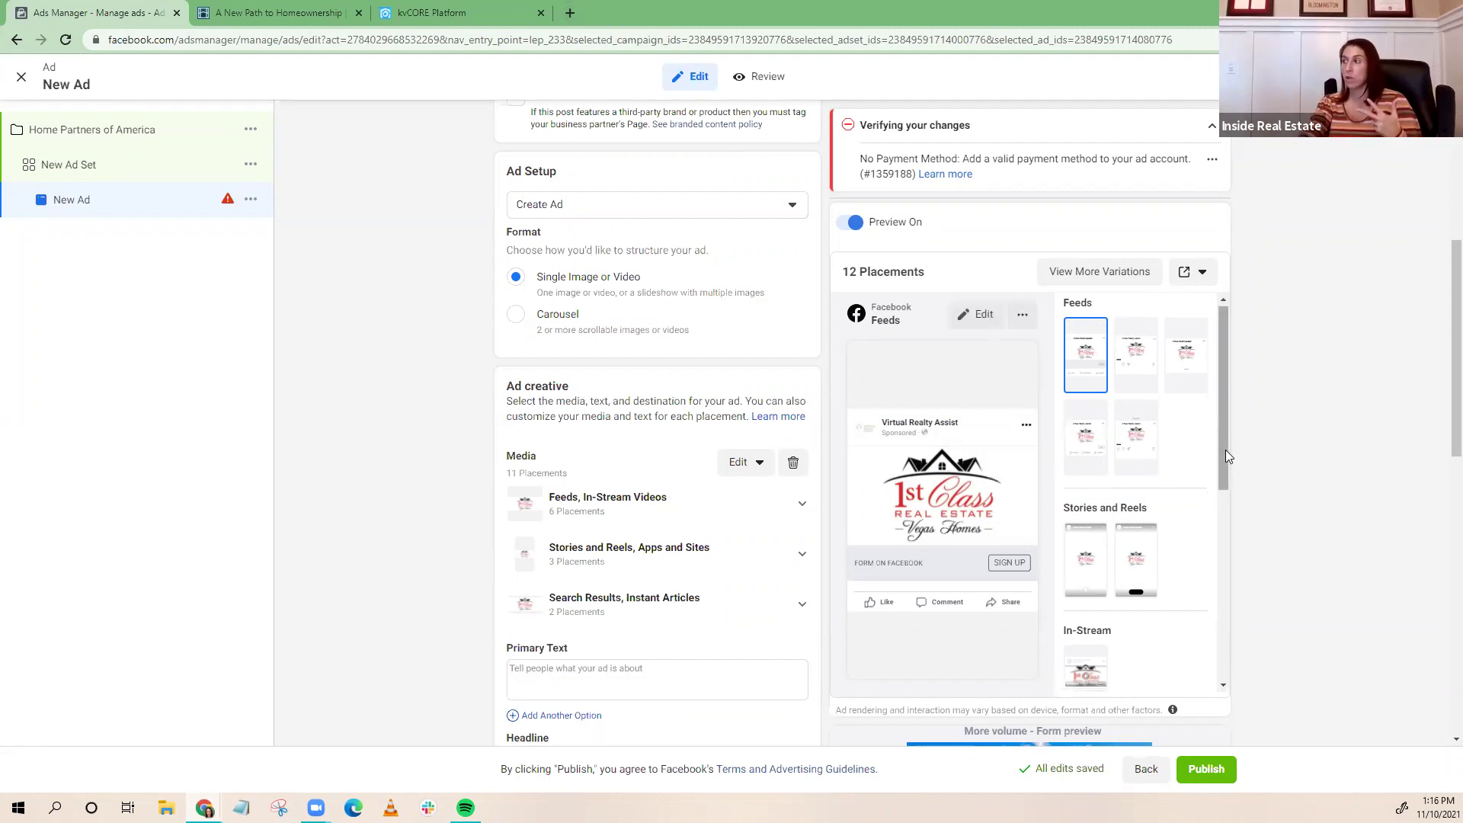
{"action": "scroll", "coordinate": [1226, 455], "scroll_direction": "up", "scroll_amount": 5}
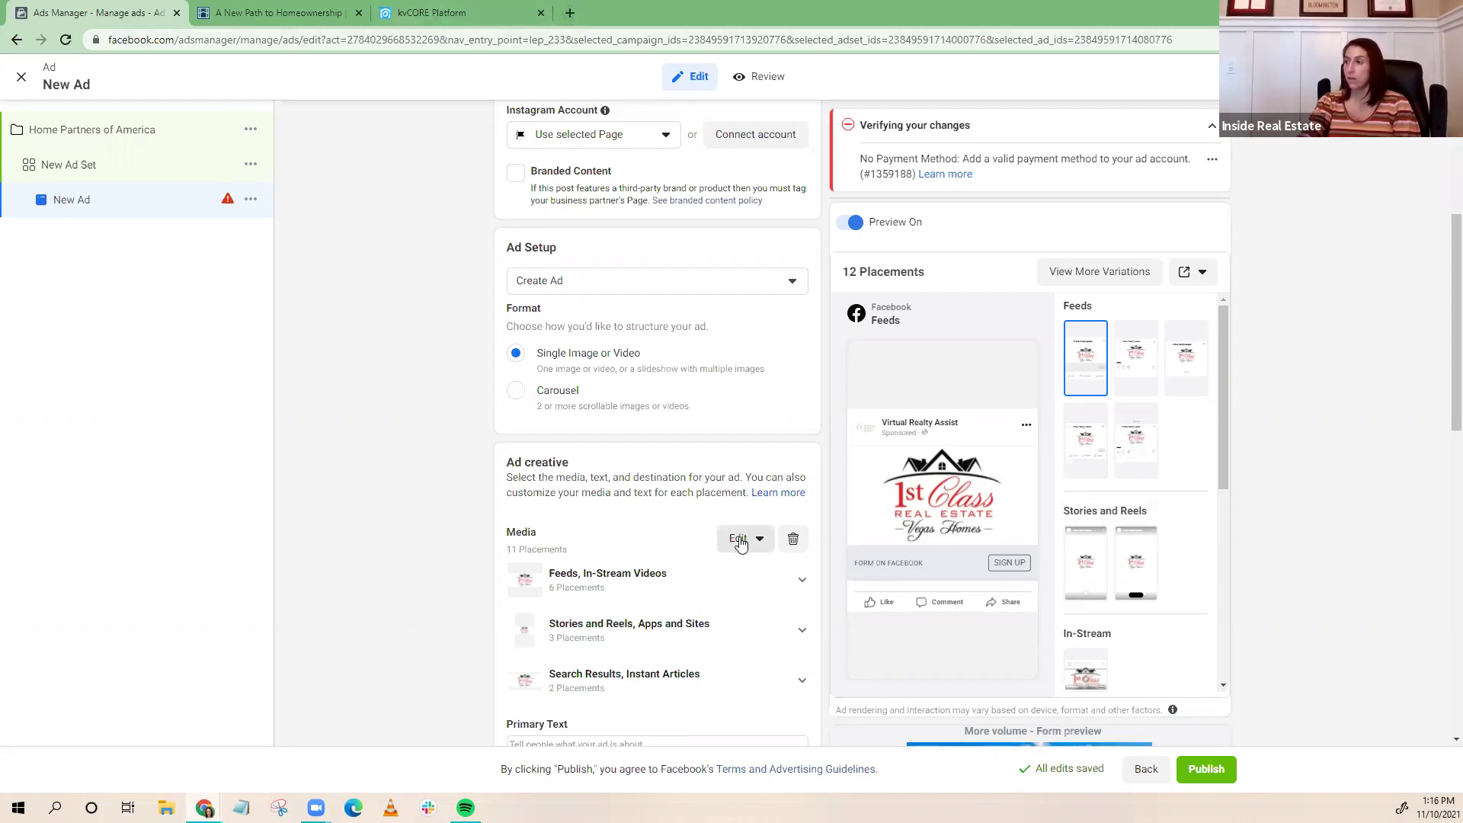
{"action": "scroll", "coordinate": [766, 413], "scroll_direction": "down", "scroll_amount": 2}
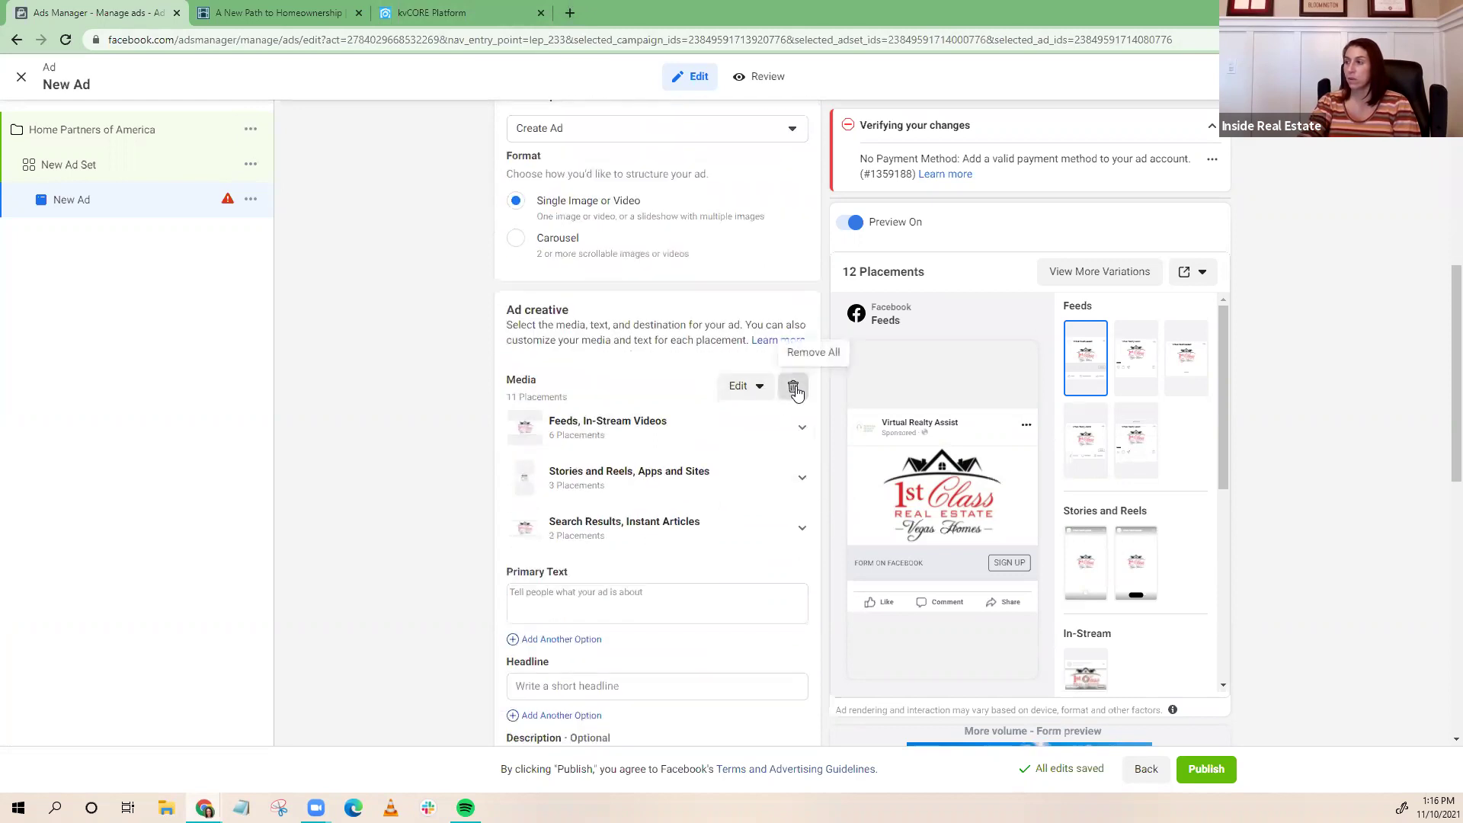
Replace all of the ad's existing media with the uploaded video "Copy of New Construction!.mp4" from Downloads
{"action": "left_click", "coordinate": [793, 386]}
{"action": "left_click", "coordinate": [582, 451]}
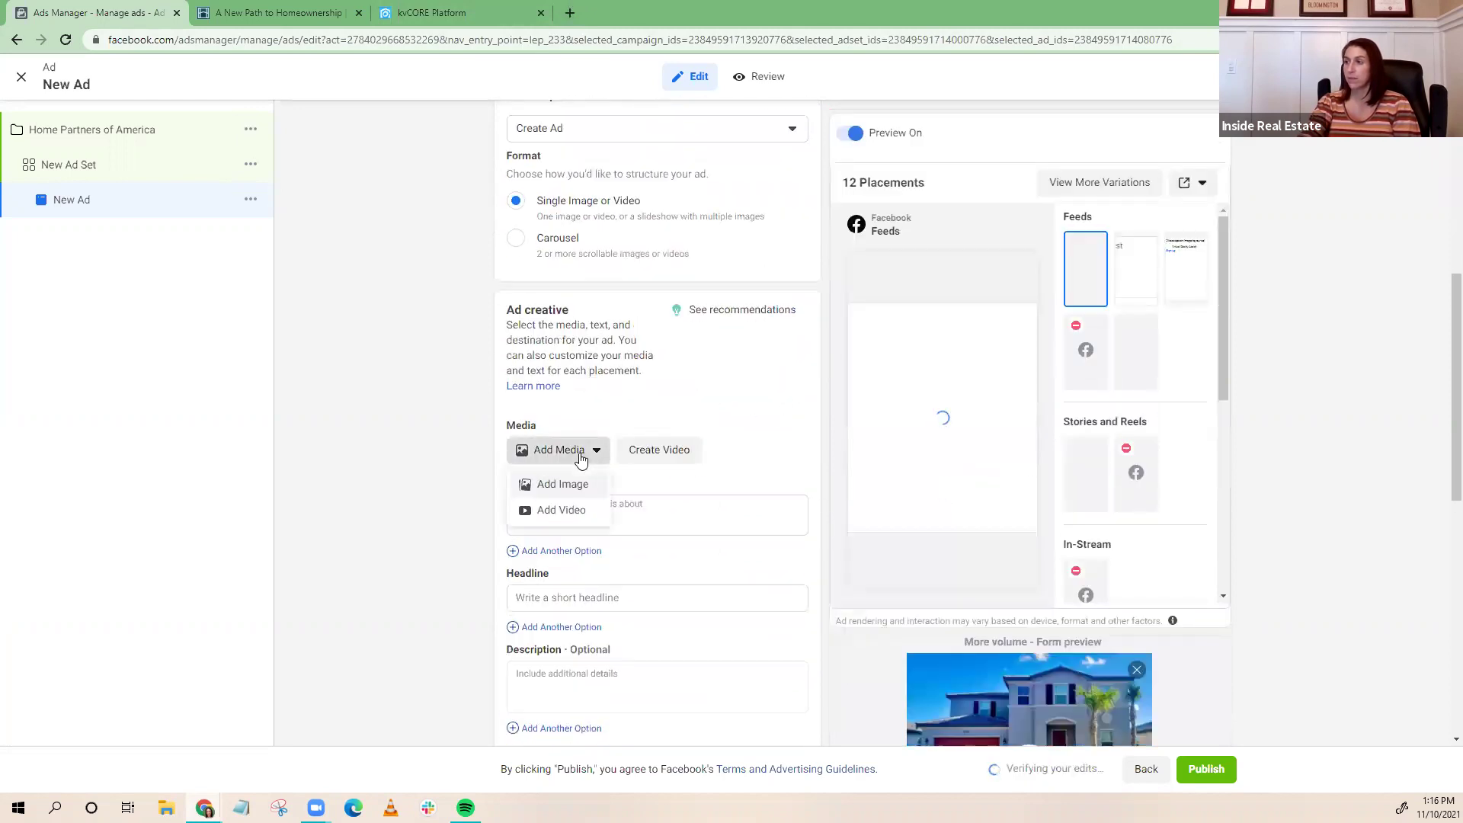
{"action": "left_click", "coordinate": [562, 511]}
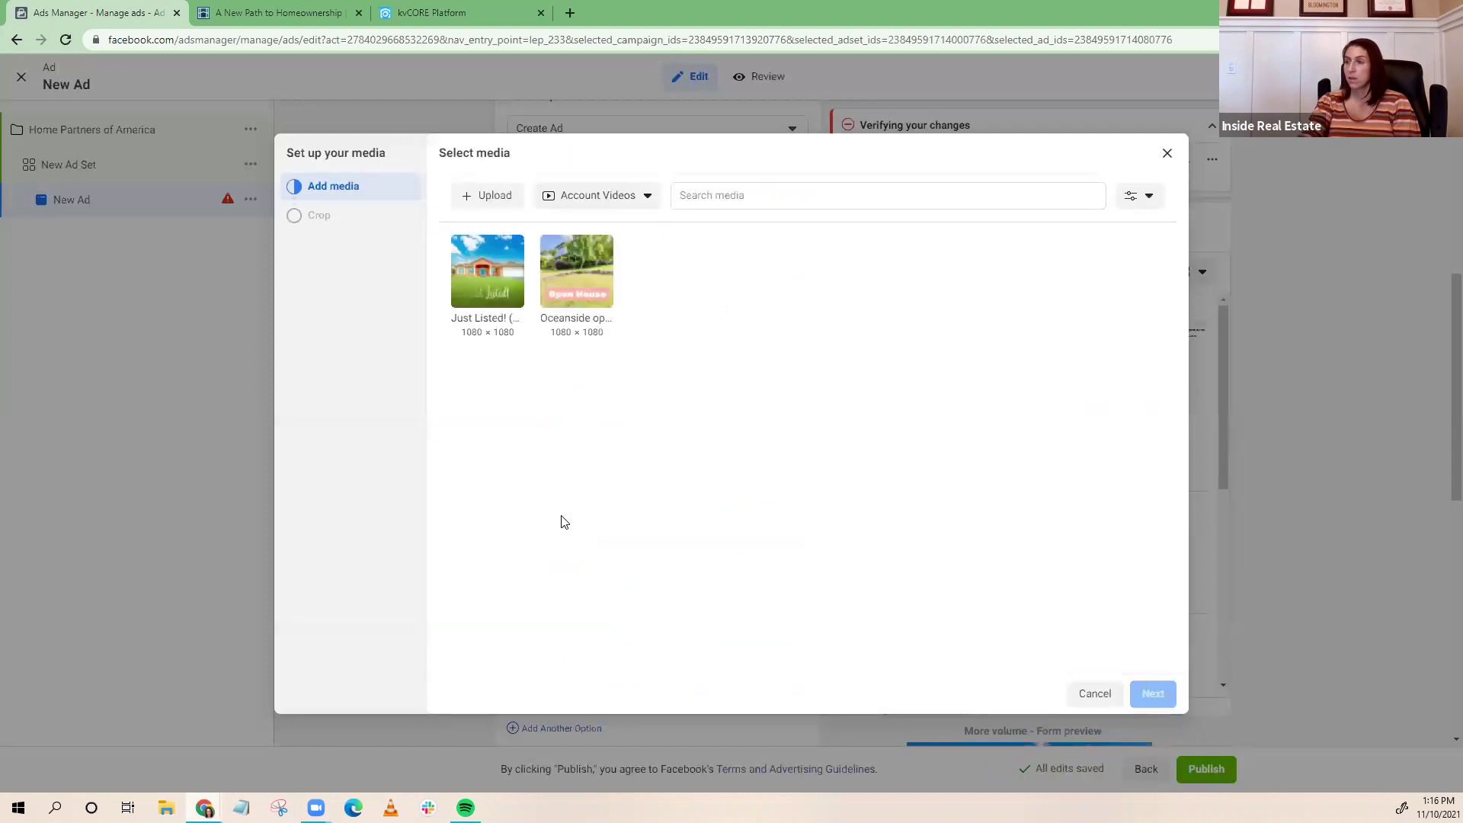
{"action": "left_click", "coordinate": [480, 196]}
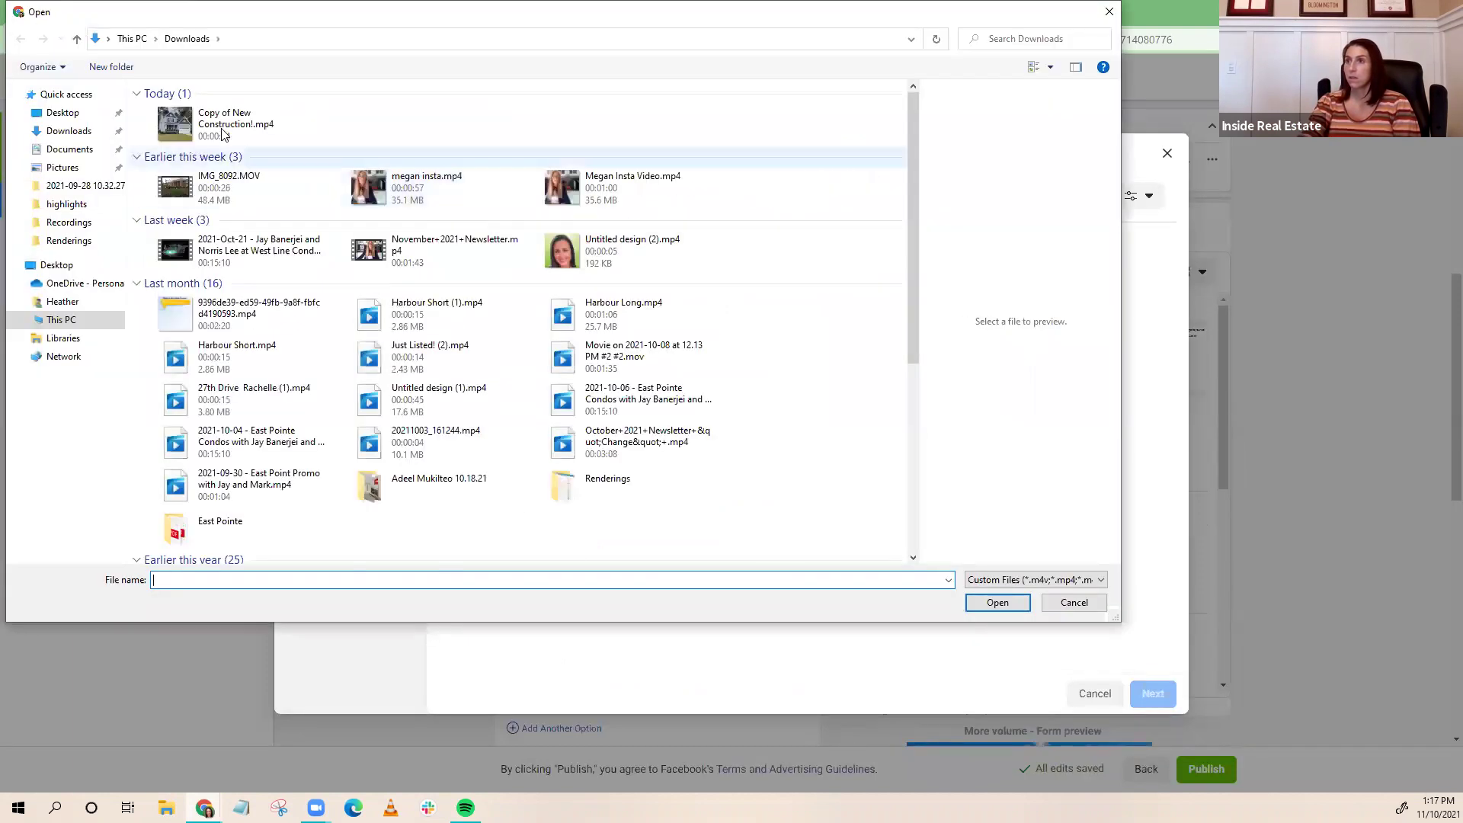
{"action": "left_click", "coordinate": [232, 123]}
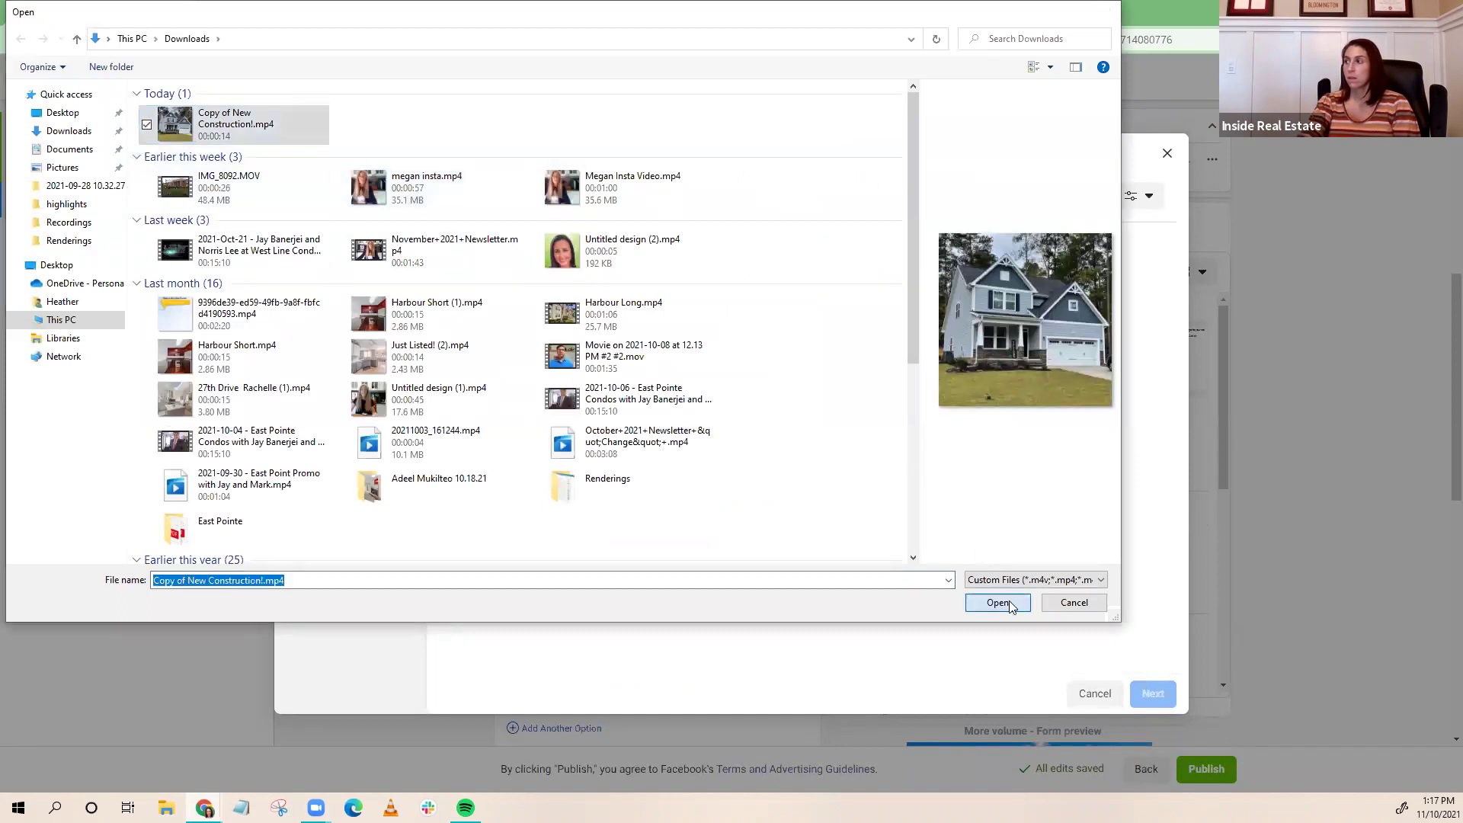
{"action": "left_click", "coordinate": [998, 602]}
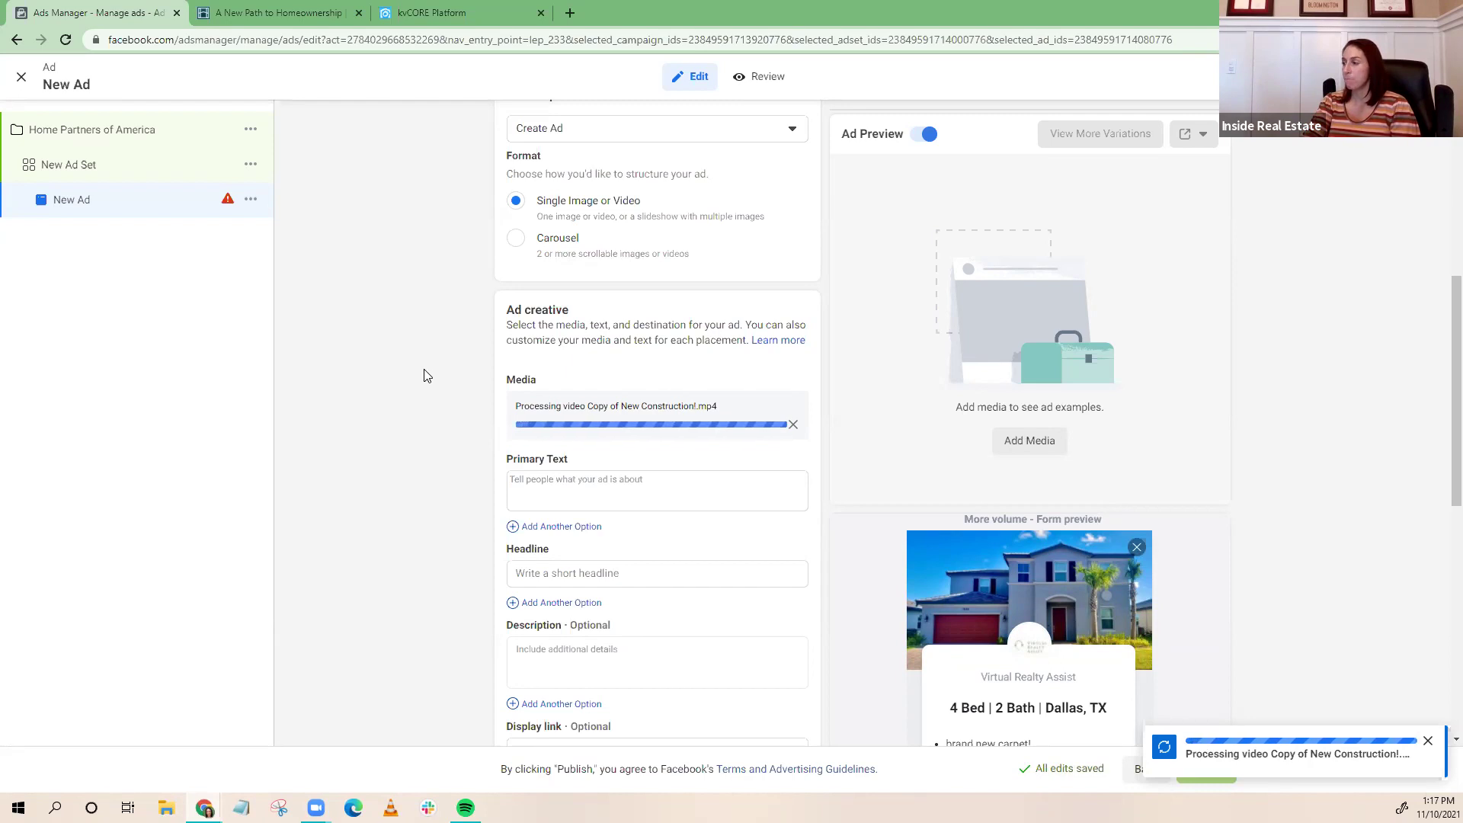
Enter the primary text "Looking for a rent to own home? we have an exclusive program to get you into the home of your dreams!"
{"action": "scroll", "coordinate": [496, 366], "scroll_direction": "down", "scroll_amount": 1}
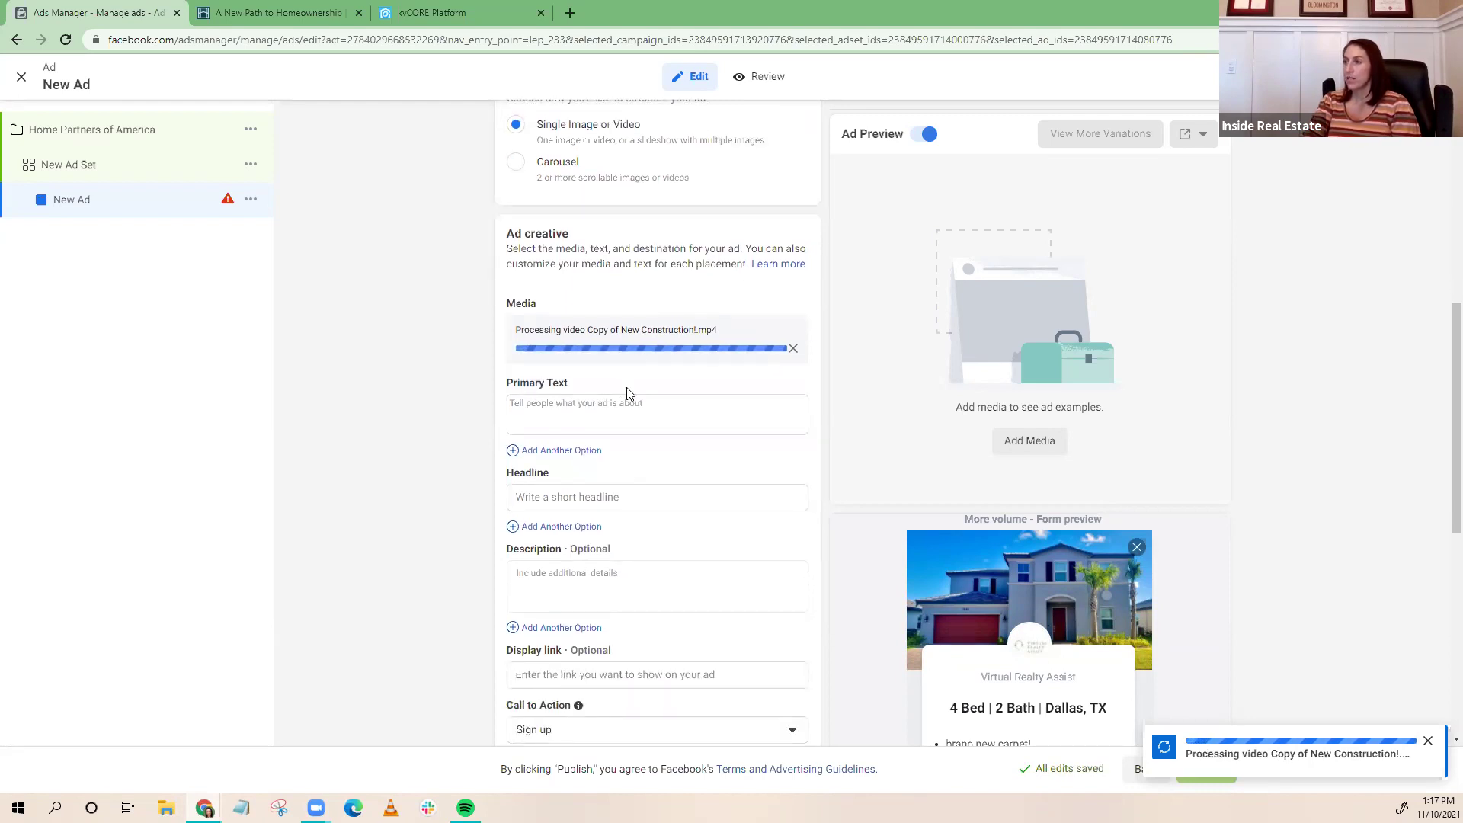
{"action": "left_click", "coordinate": [549, 408]}
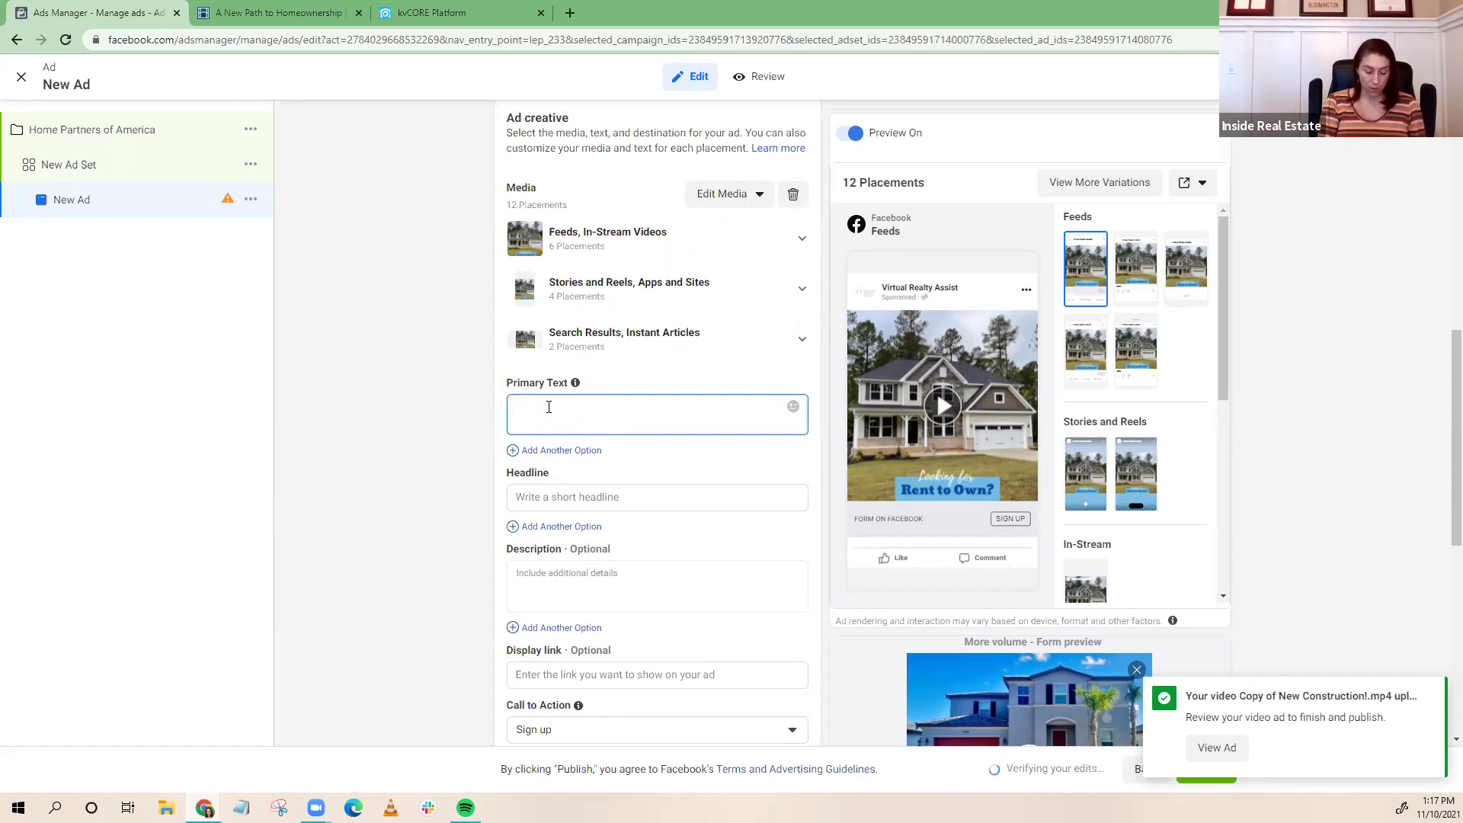
{"action": "type", "text": "Looking f"}
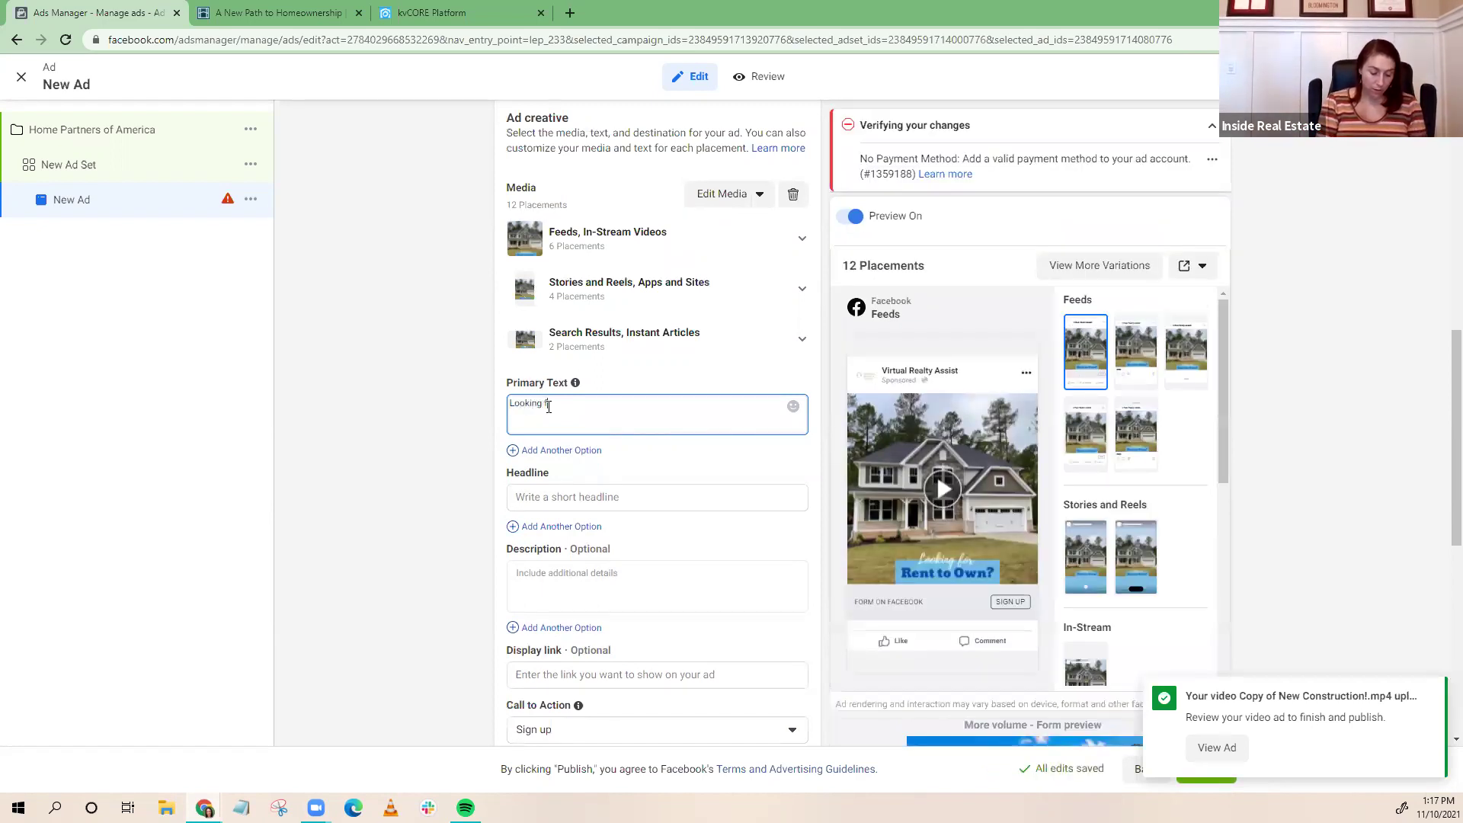
{"action": "type", "text": "or a "}
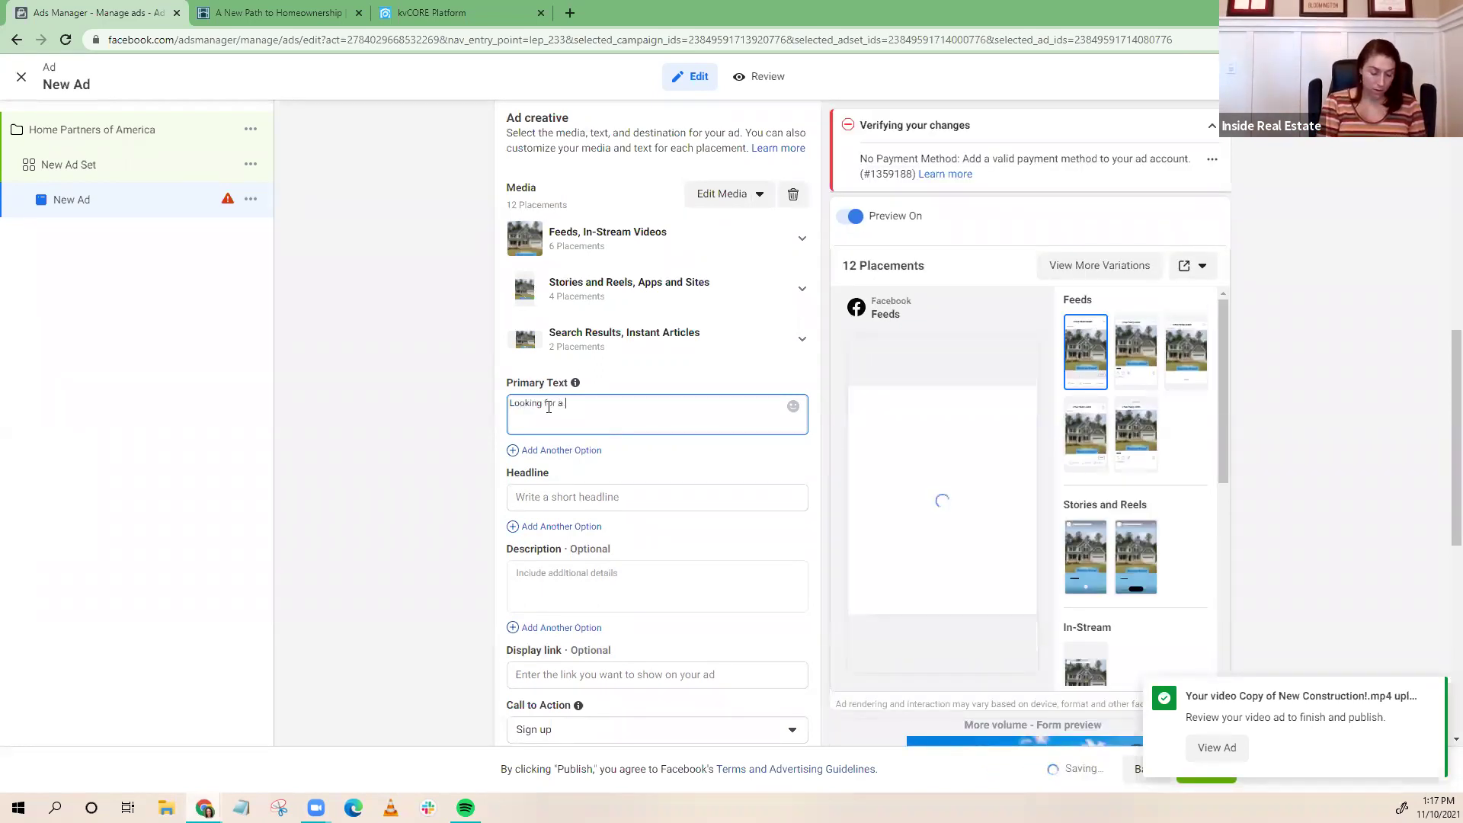
{"action": "type", "text": "rent to "}
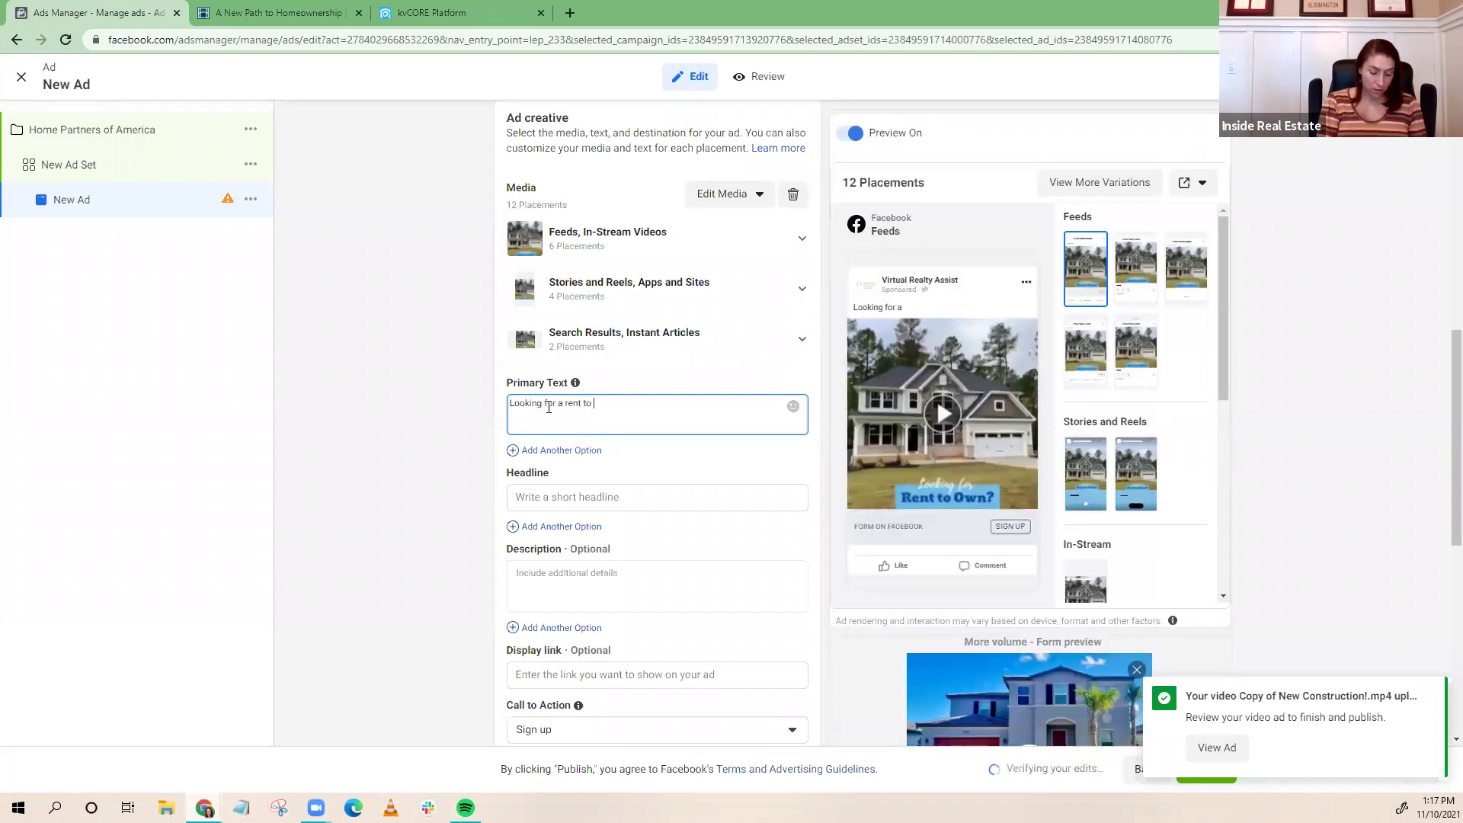
{"action": "type", "text": "own home"}
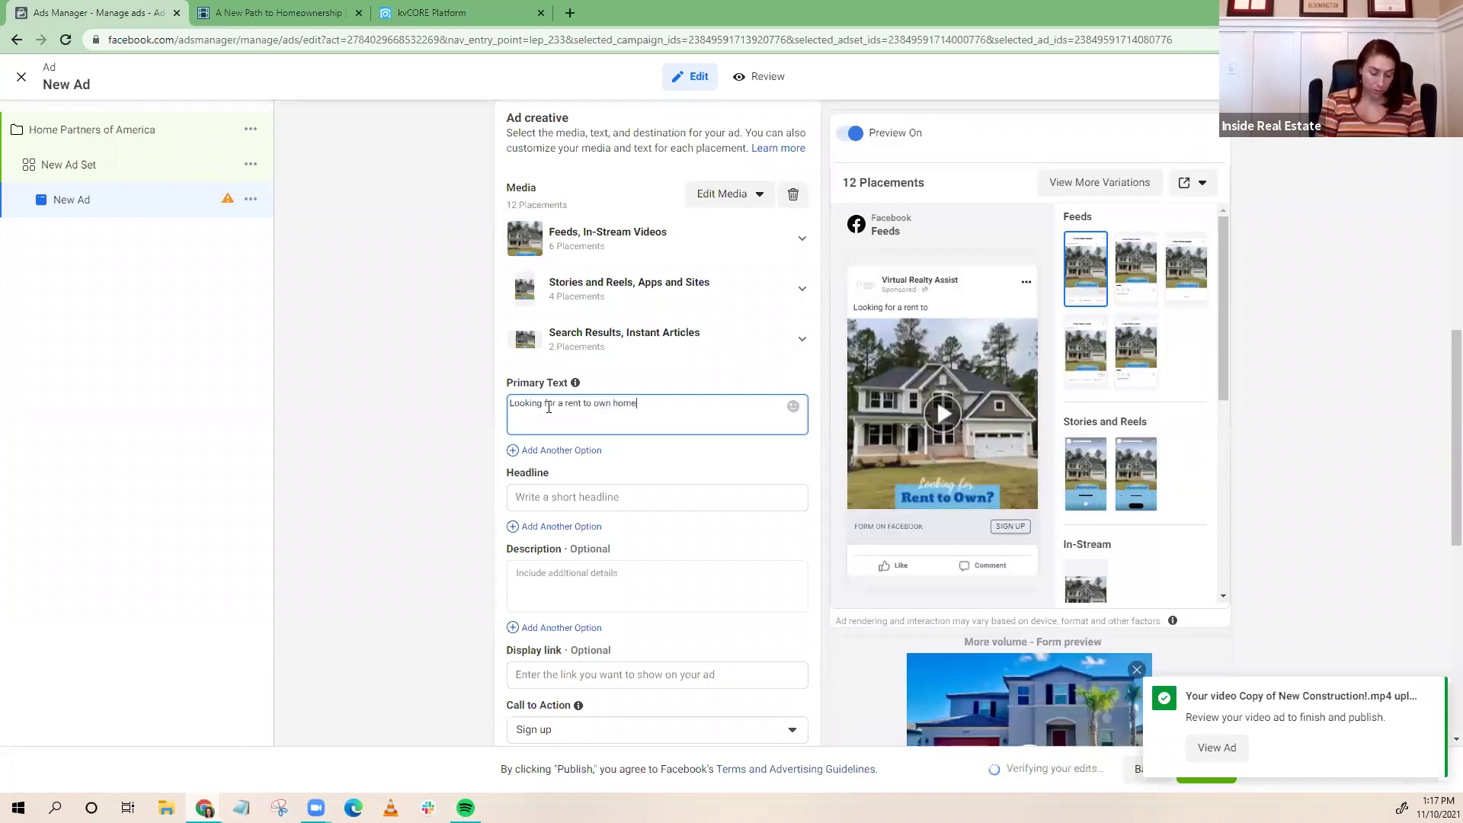
{"action": "type", "text": "? we have an exclus"}
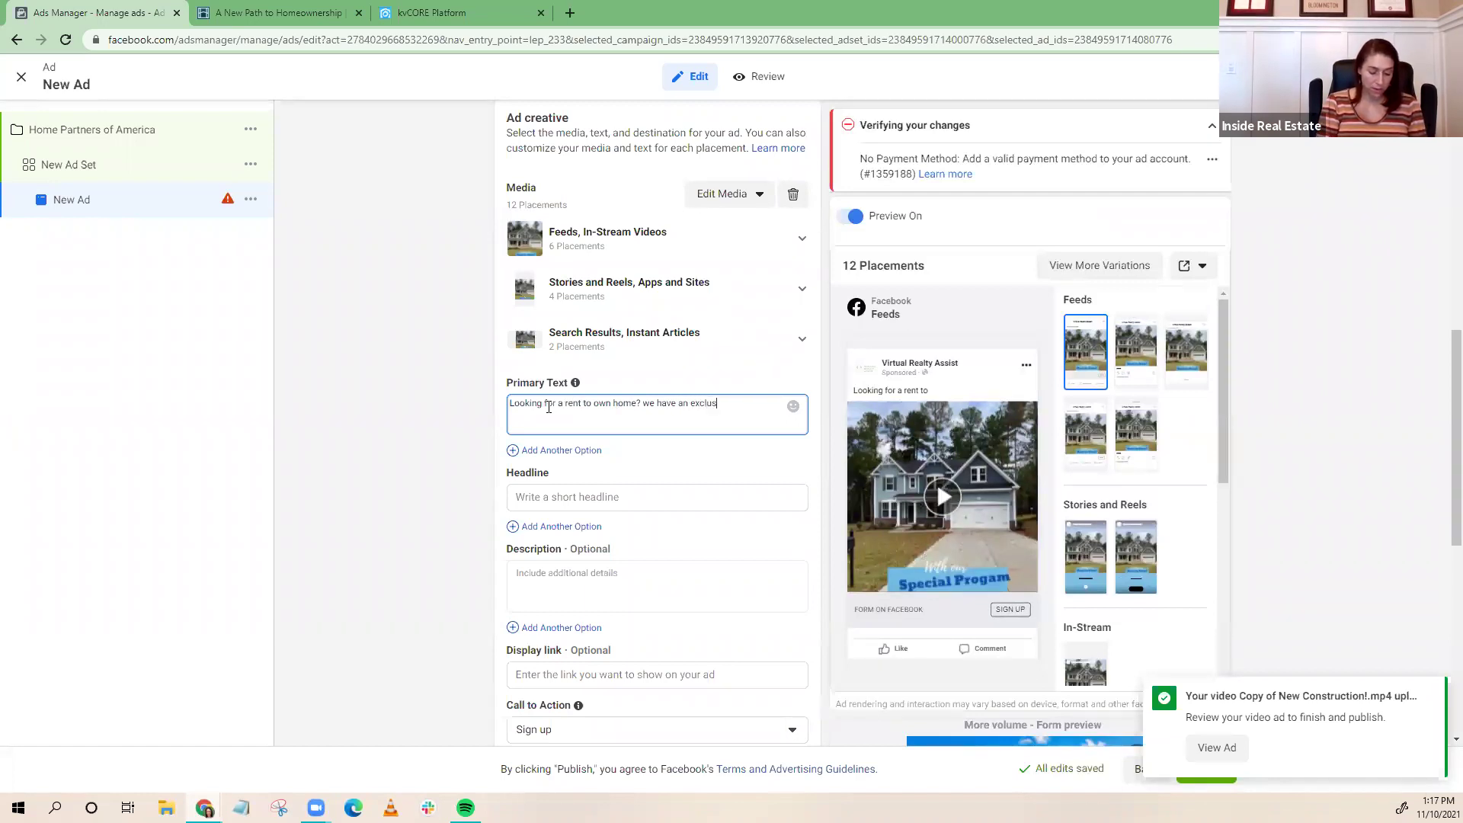
{"action": "type", "text": "ive program"}
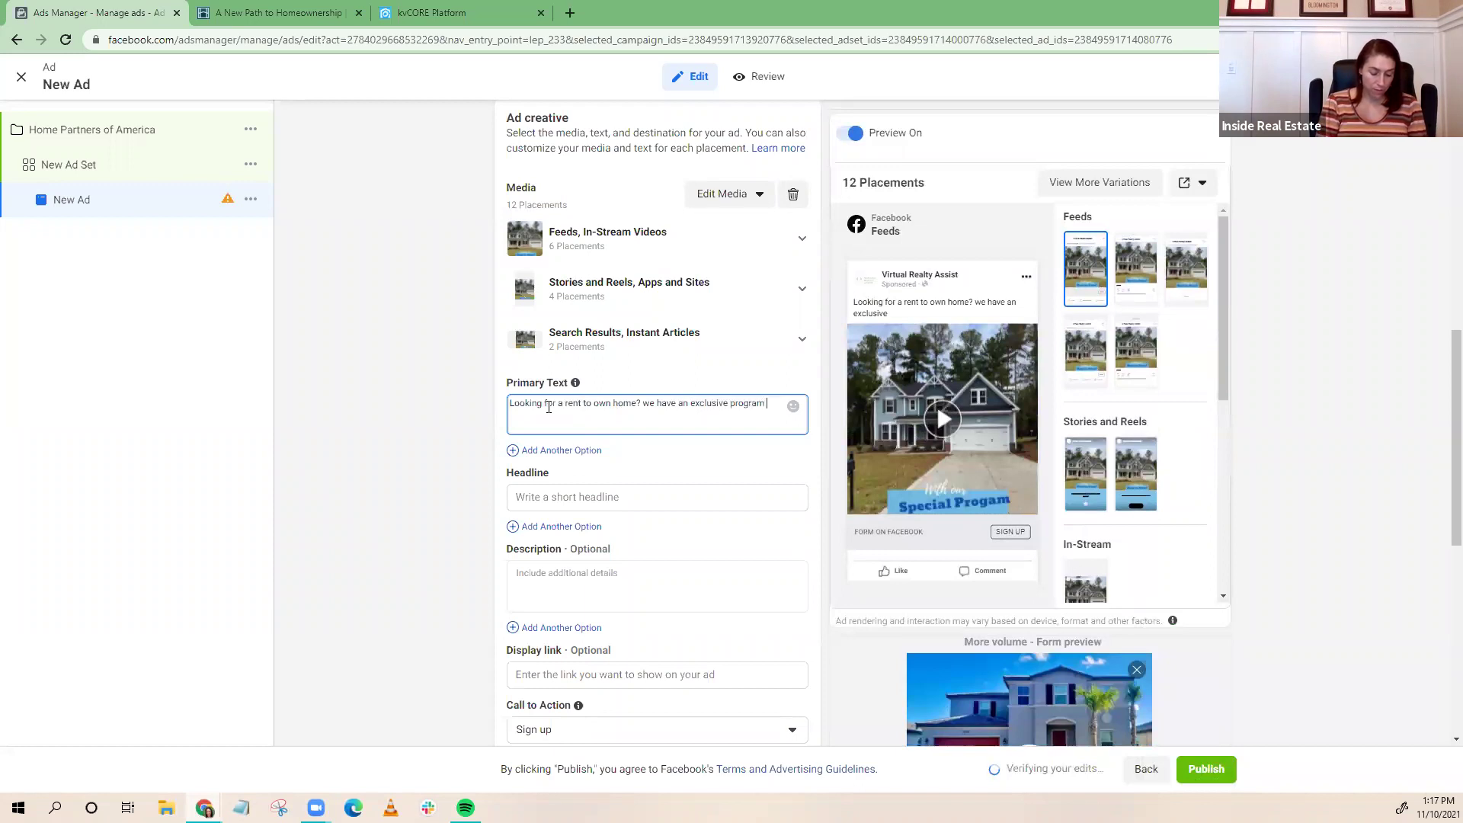
{"action": "type", "text": " to get you into"}
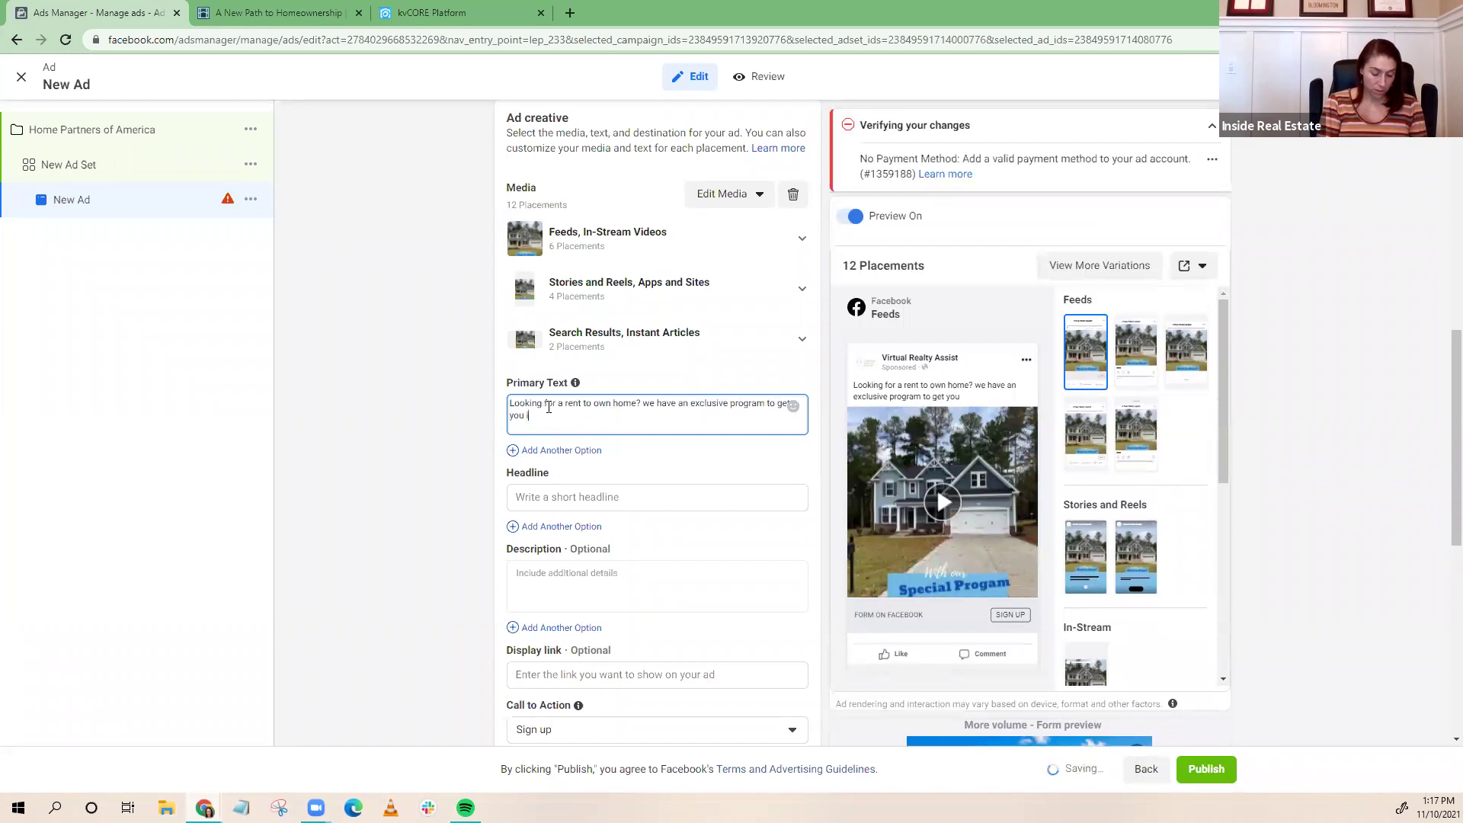
{"action": "type", "text": " the home of your dreams!"}
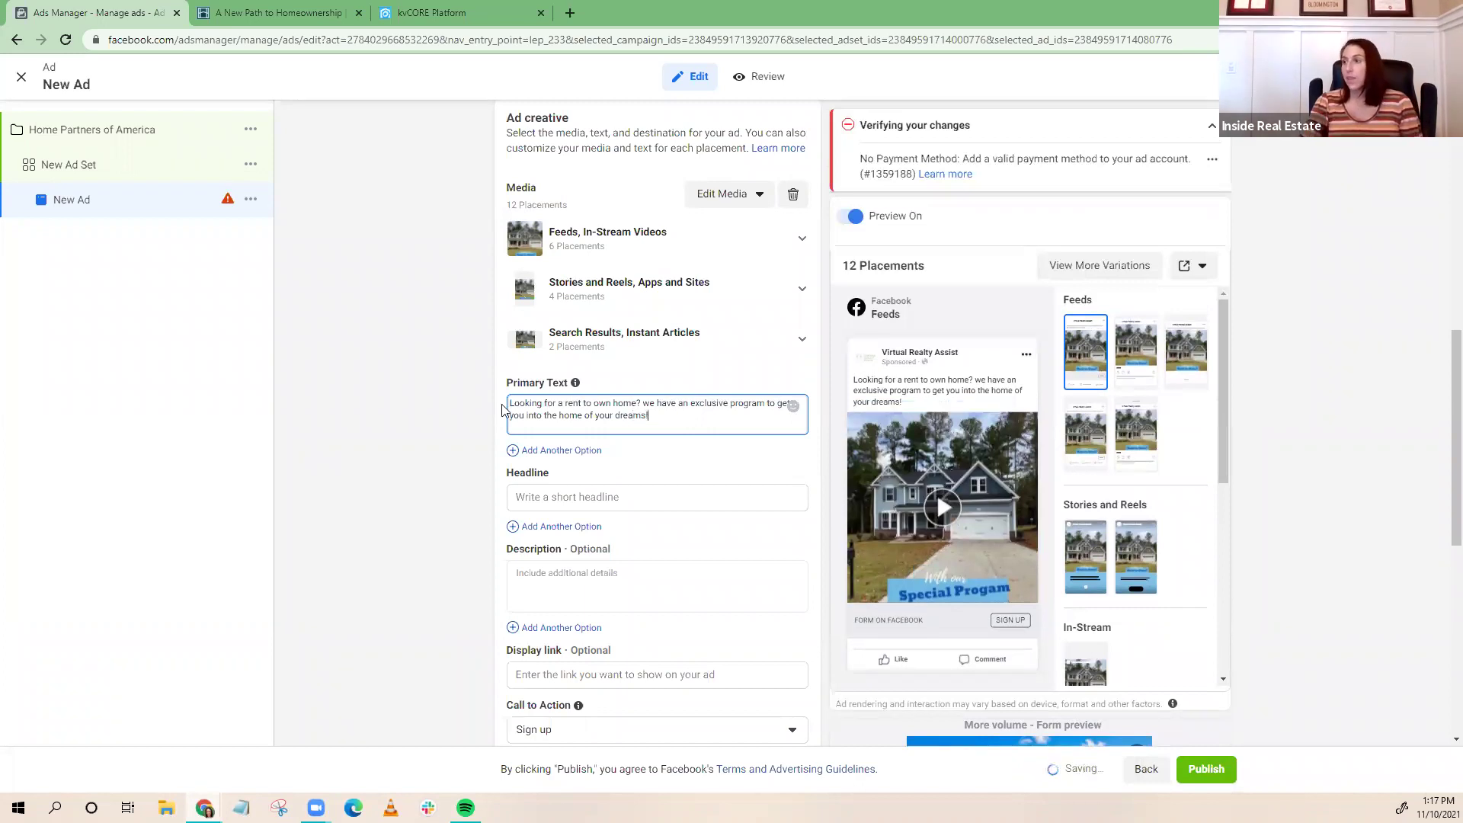
Add an eyes emoji at the start of the primary text and capitalize "We" in its second sentence
{"action": "left_click", "coordinate": [793, 413]}
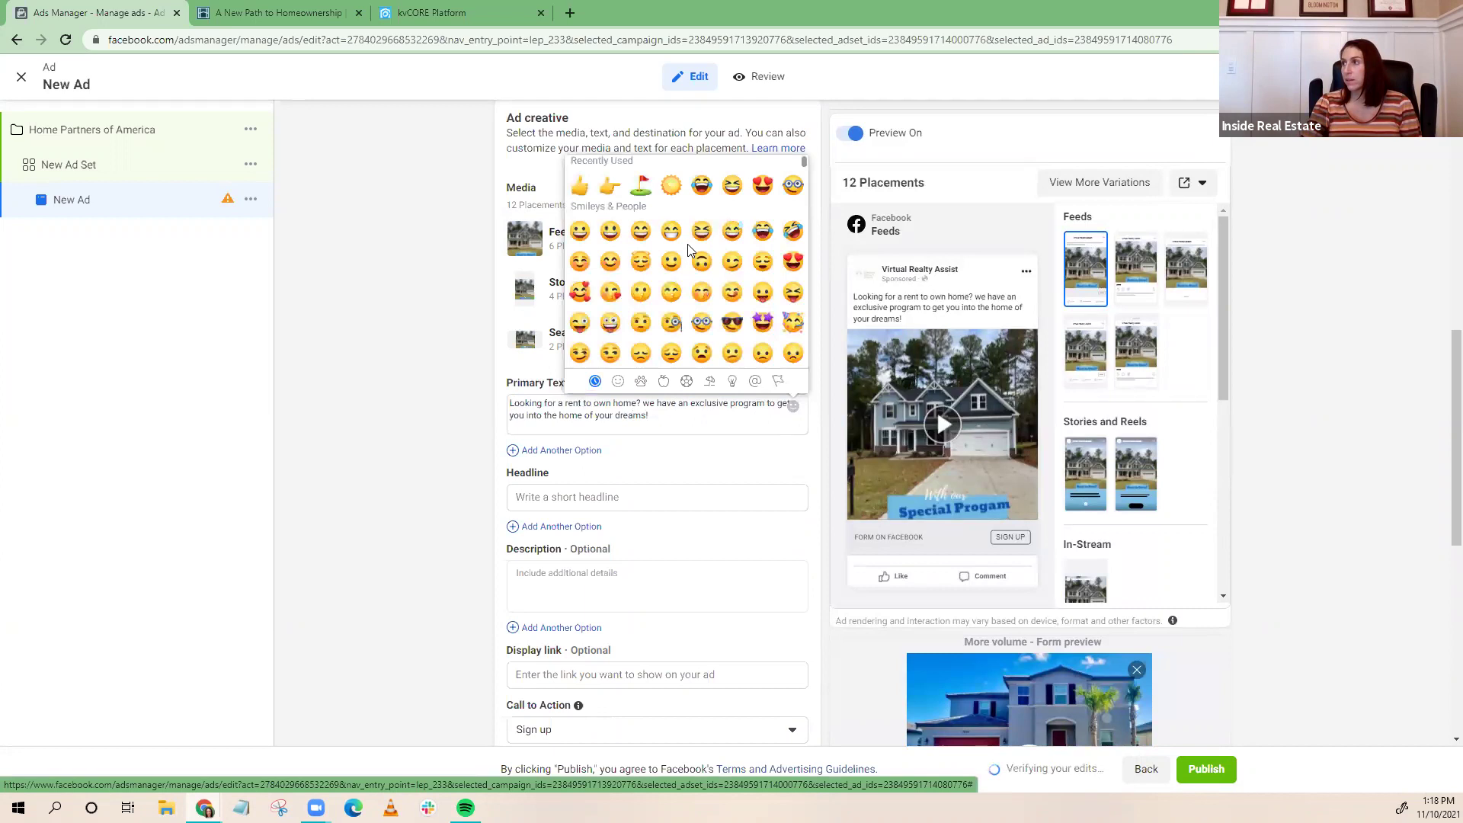
{"action": "scroll", "coordinate": [693, 251], "scroll_direction": "down", "scroll_amount": 3}
{"action": "scroll", "coordinate": [696, 258], "scroll_direction": "down", "scroll_amount": 5}
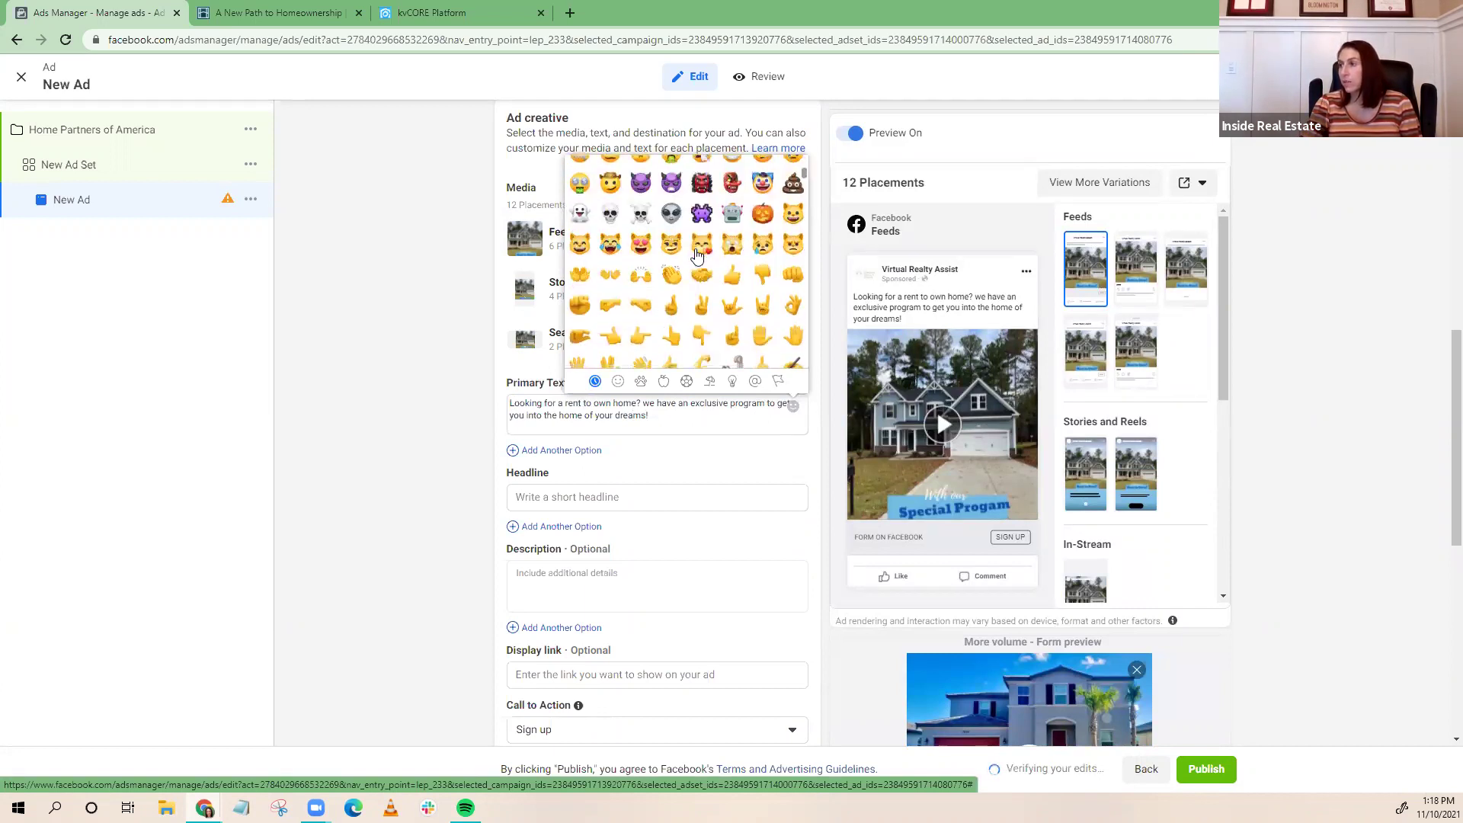
{"action": "left_click", "coordinate": [757, 284]}
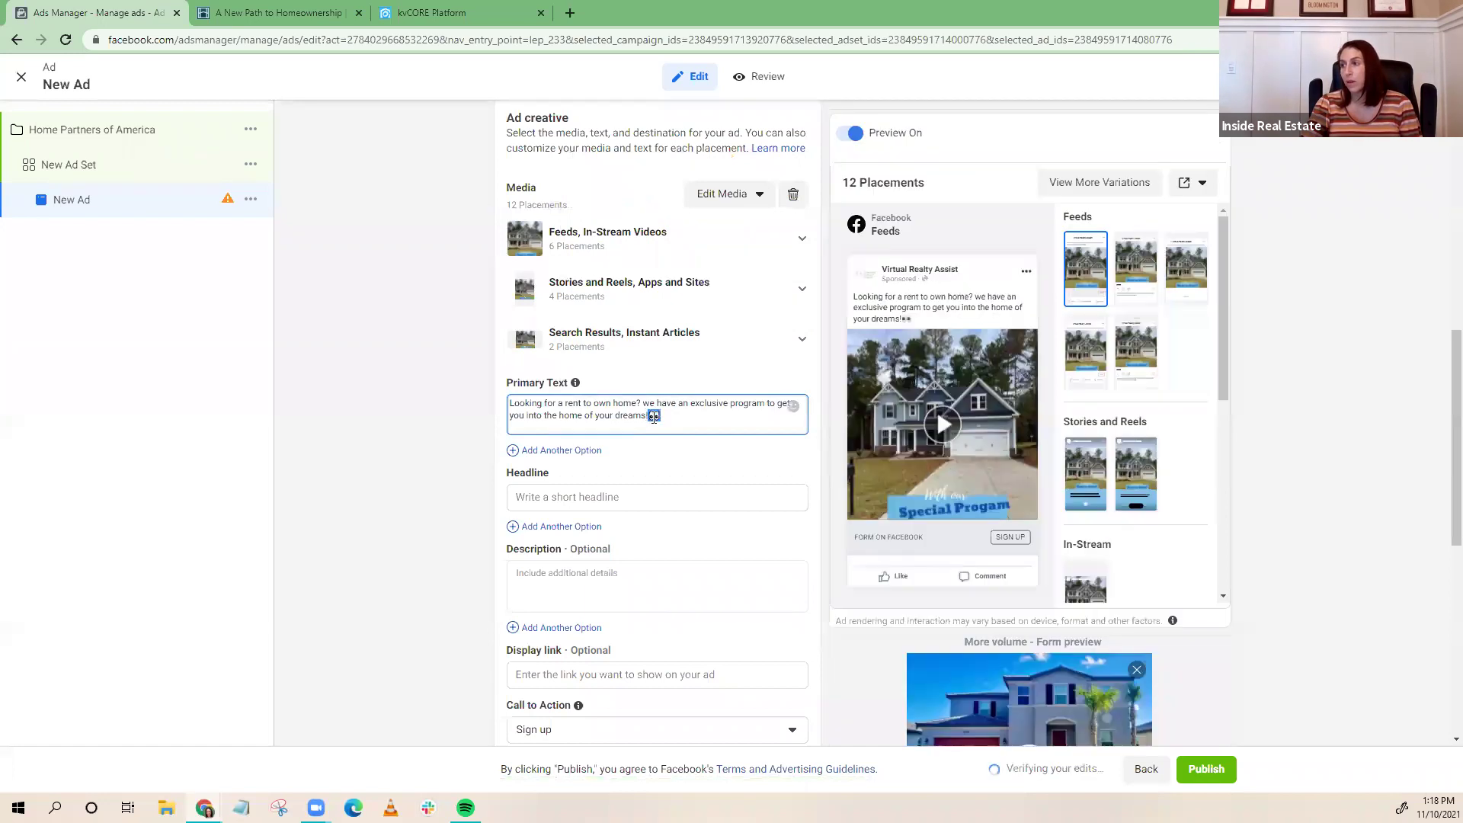
{"action": "left_click_drag", "start_coordinate": [510, 409], "coordinate": [509, 404]}
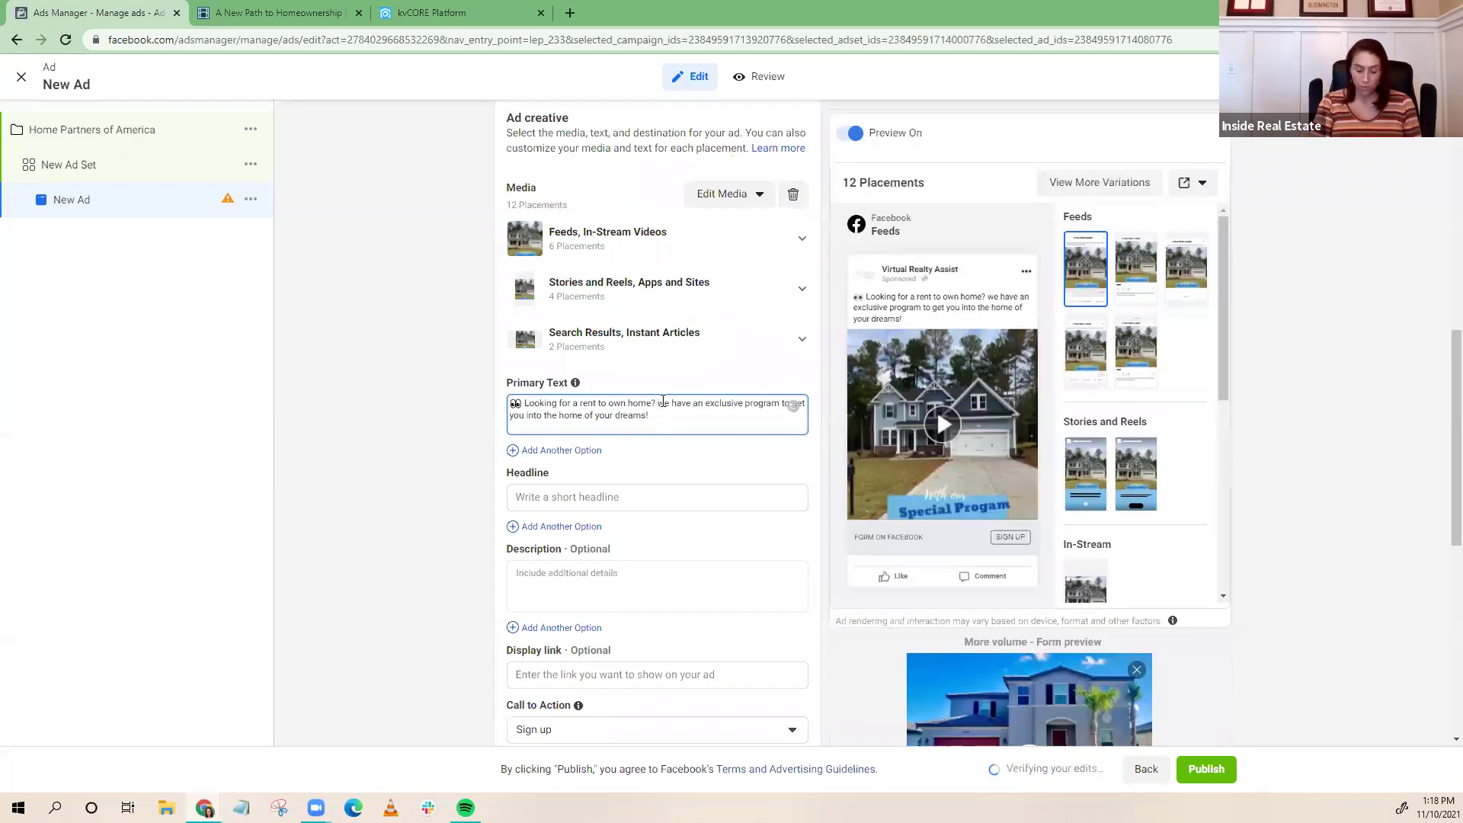
{"action": "key", "text": "BackSpace"}
{"action": "type", "text": "W"}
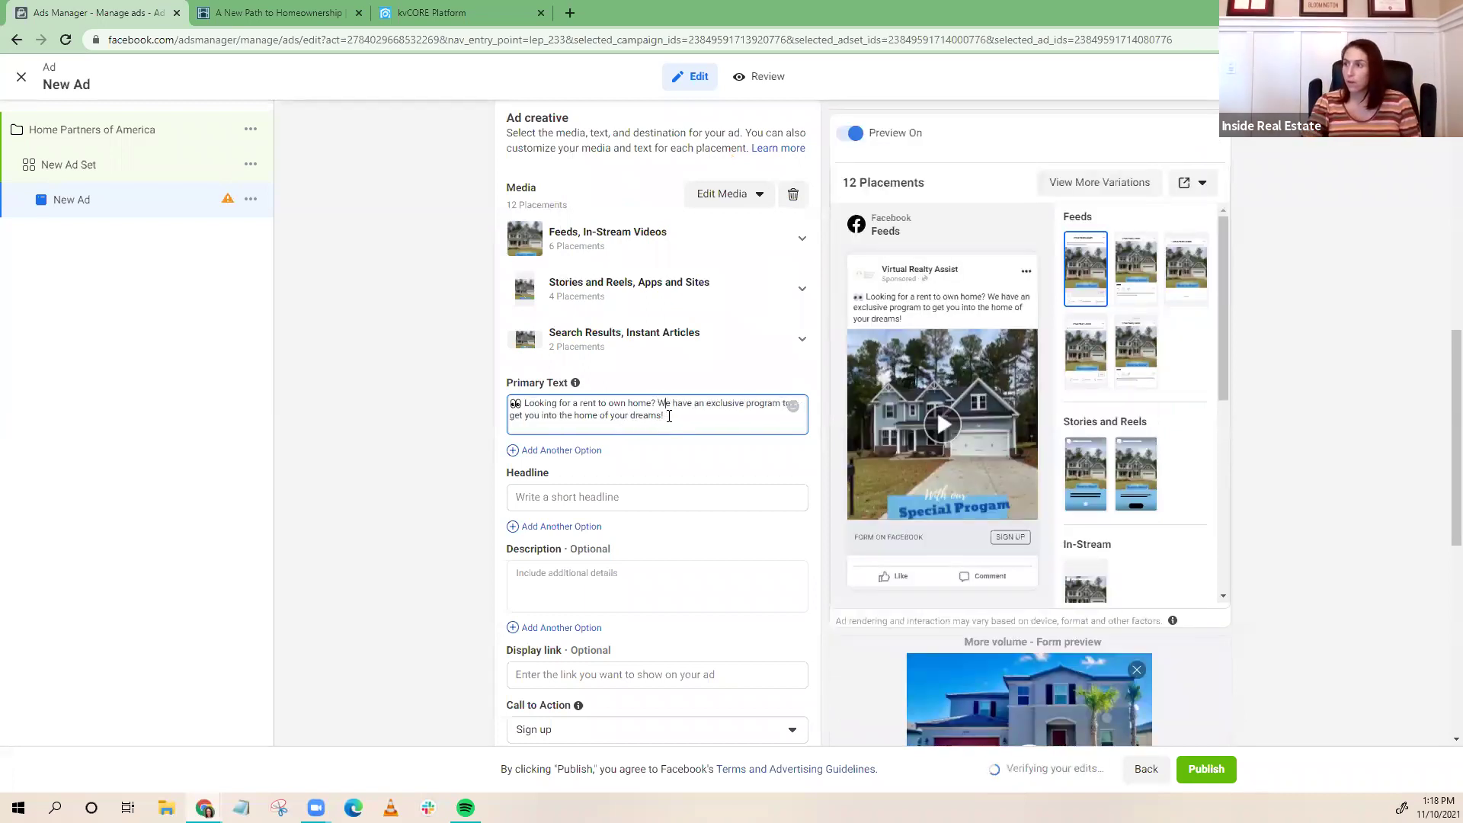
Add a house emoji at the end of the primary text, after "dreams!"
{"action": "left_click", "coordinate": [793, 410]}
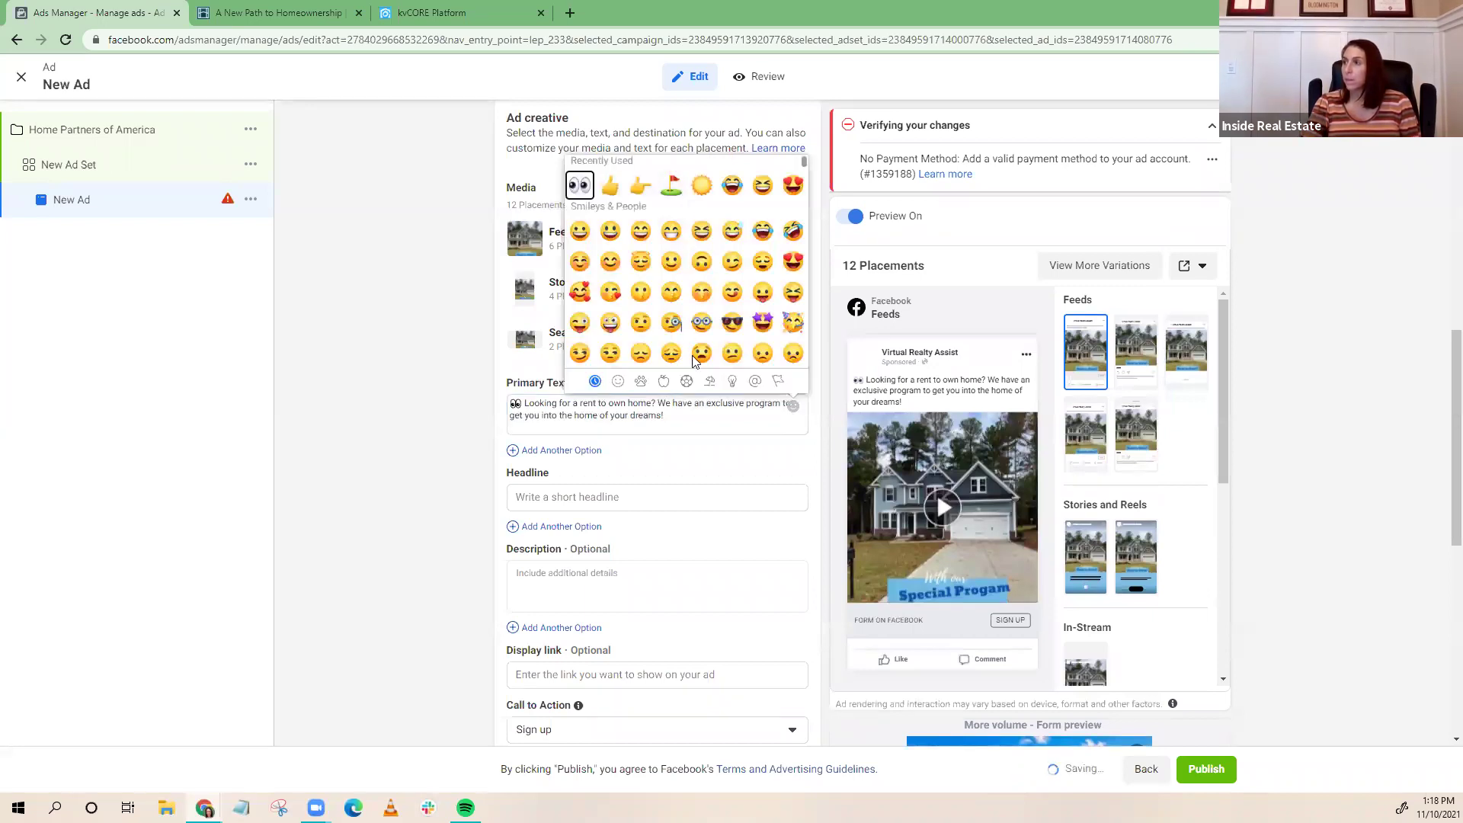
{"action": "left_click", "coordinate": [701, 402]}
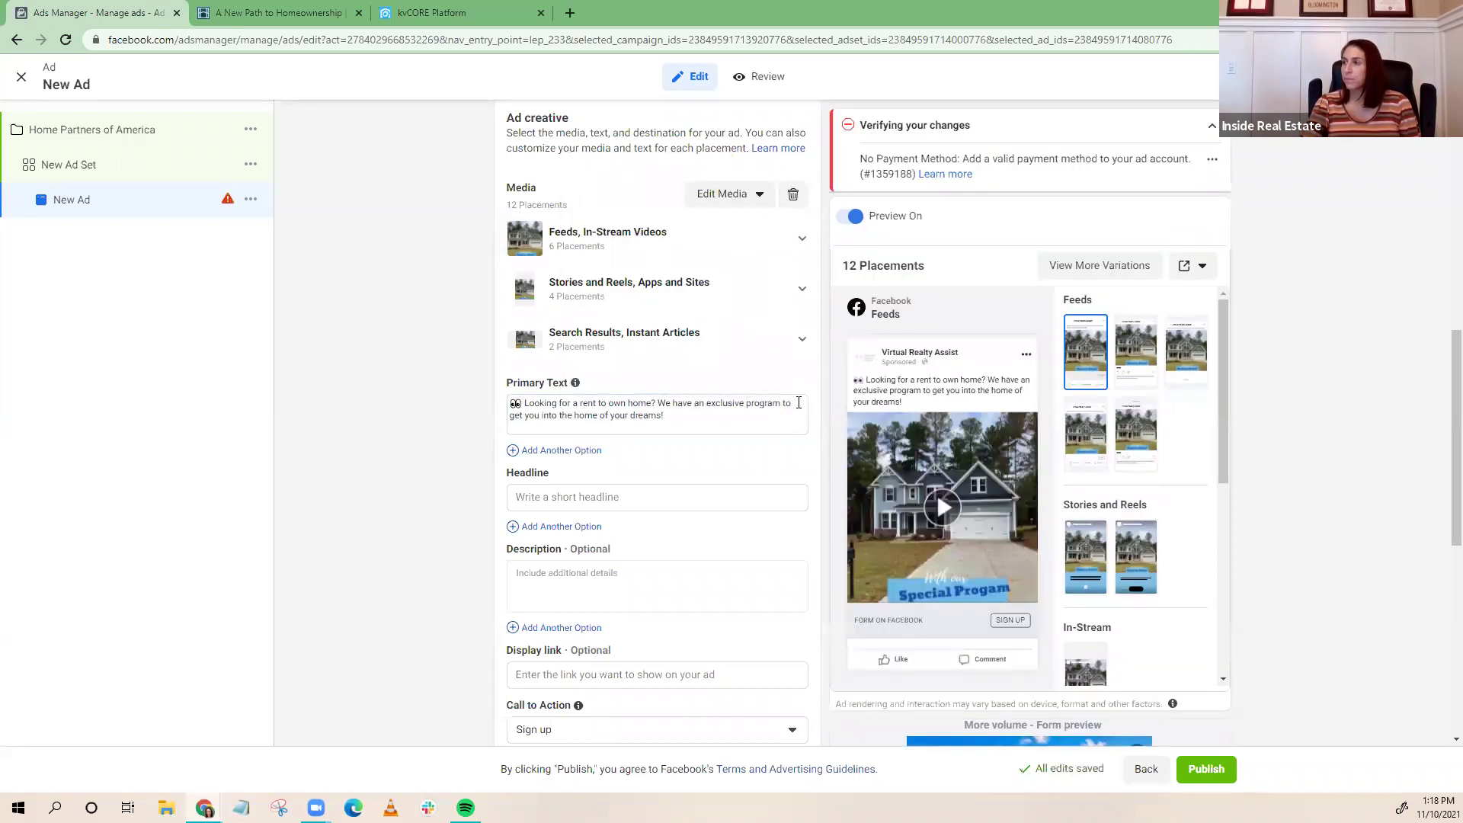
{"action": "left_click", "coordinate": [793, 409]}
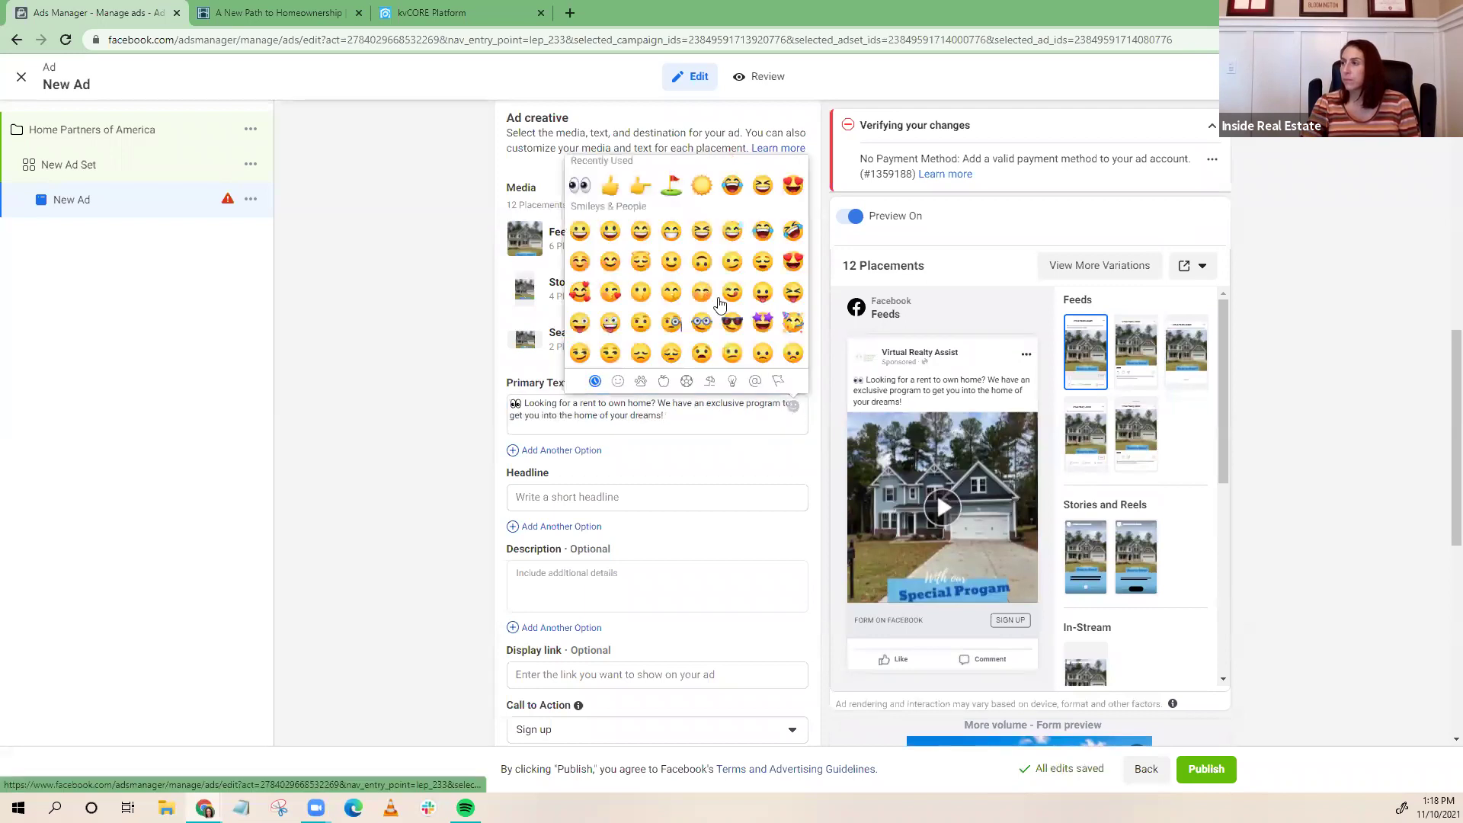
{"action": "left_click", "coordinate": [709, 381]}
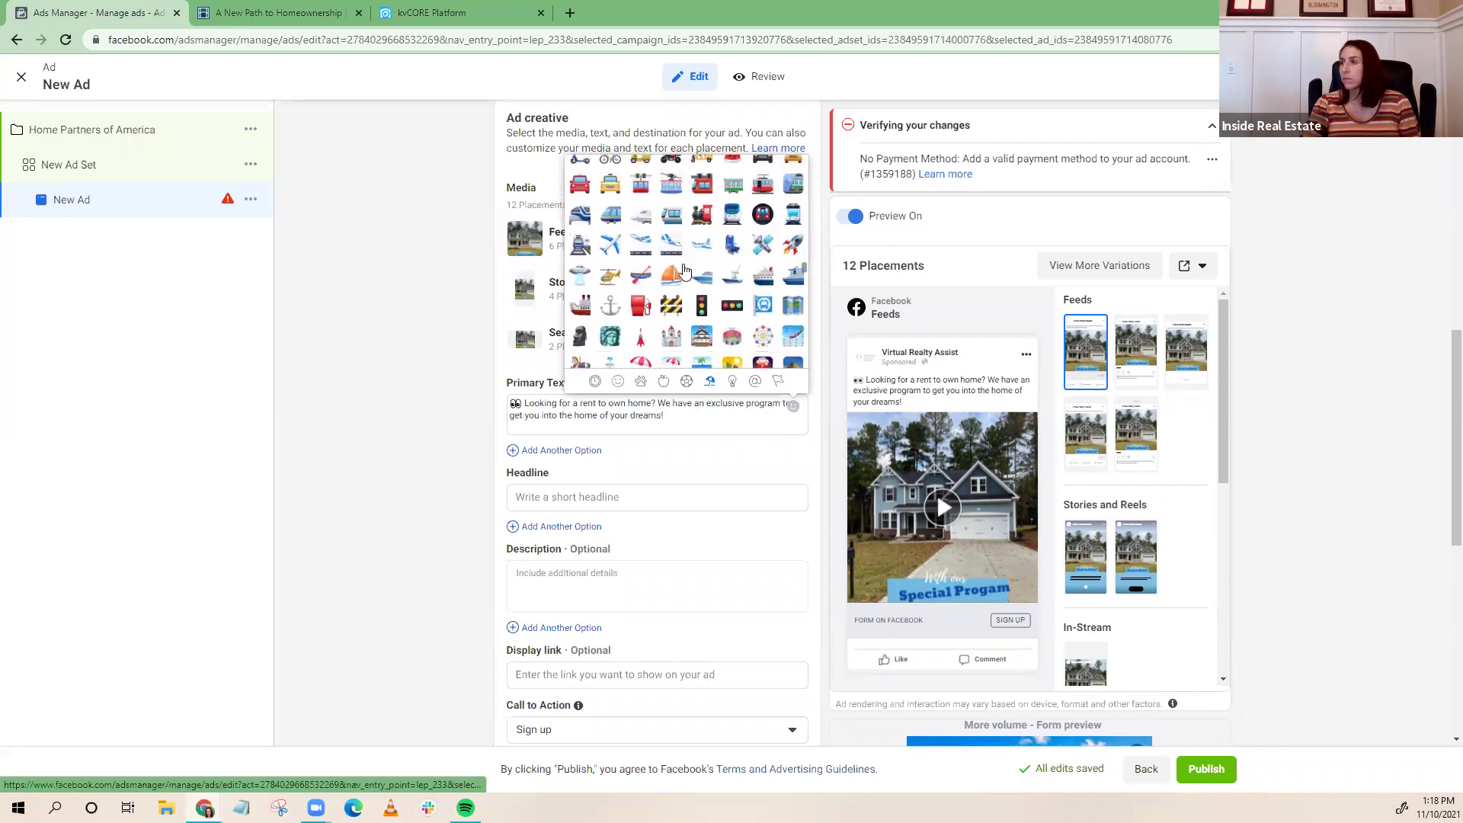
{"action": "scroll", "coordinate": [717, 266], "scroll_direction": "down", "scroll_amount": 3}
{"action": "left_click", "coordinate": [729, 265]}
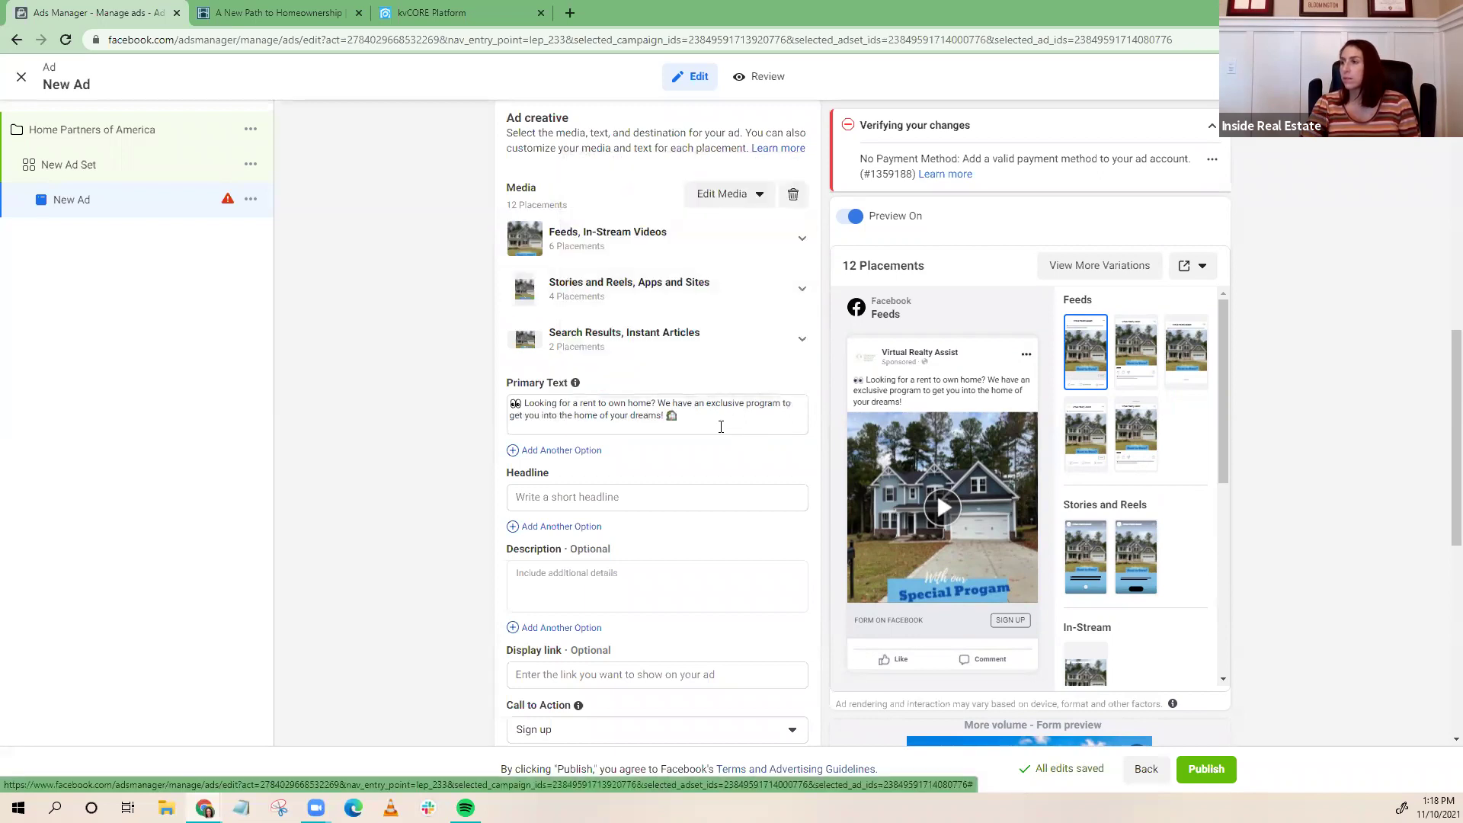
Set the headline to "Lease to Own Homes", and play the video in the Facebook Feeds preview
{"action": "left_click", "coordinate": [569, 497]}
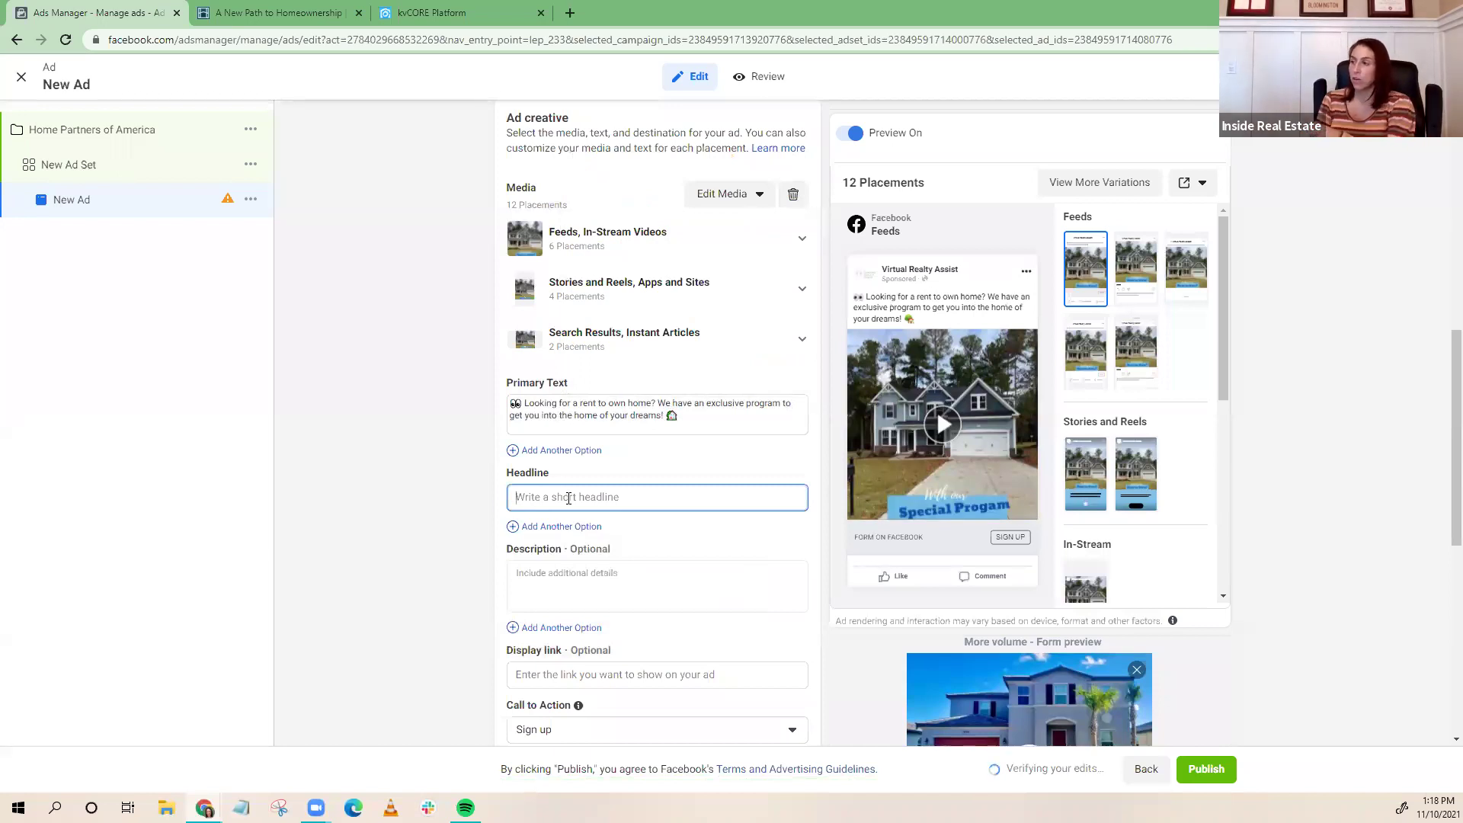
{"action": "type", "text": "L"}
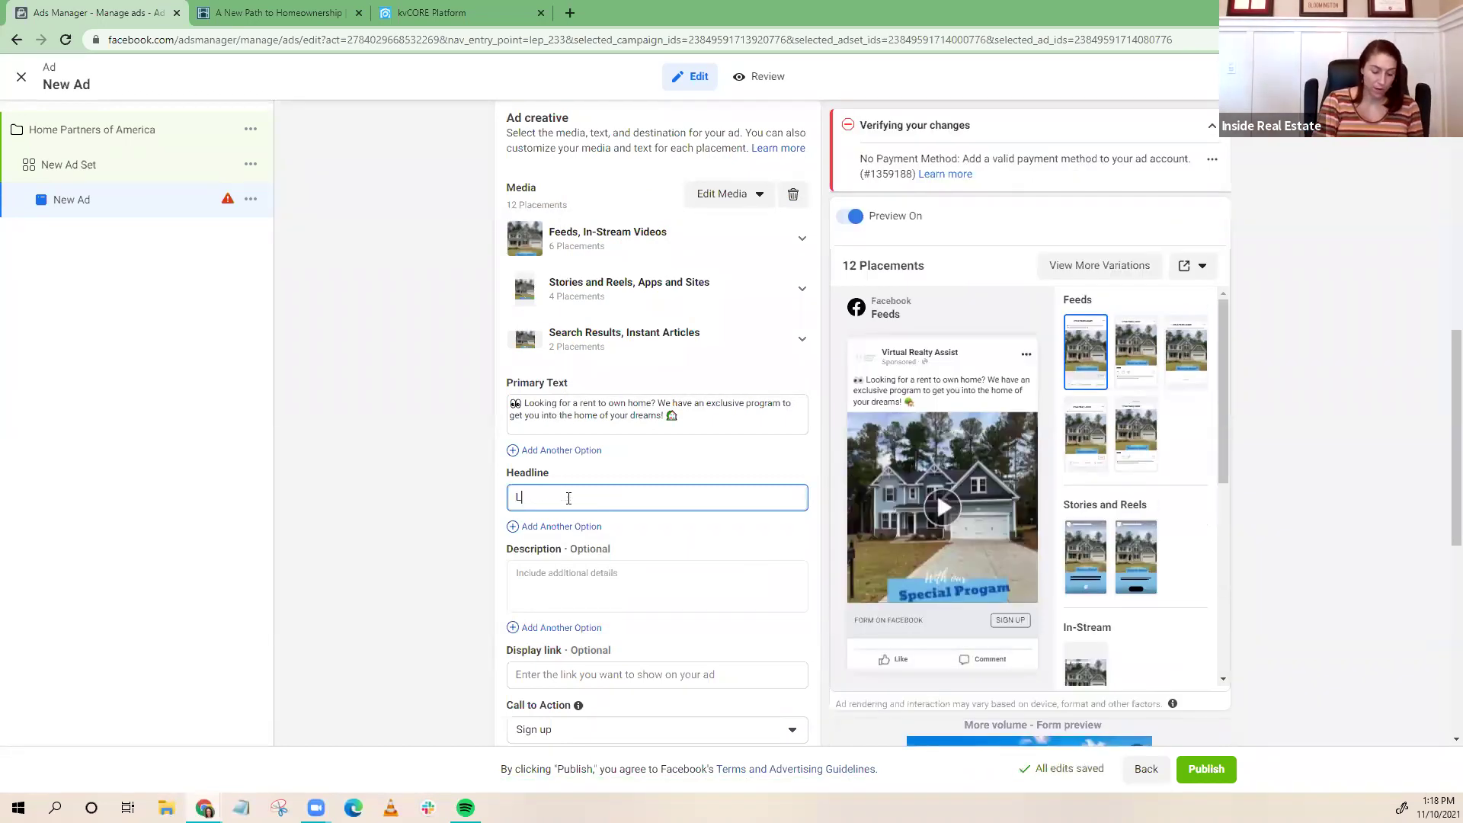
{"action": "type", "text": "ease to Own Homes"}
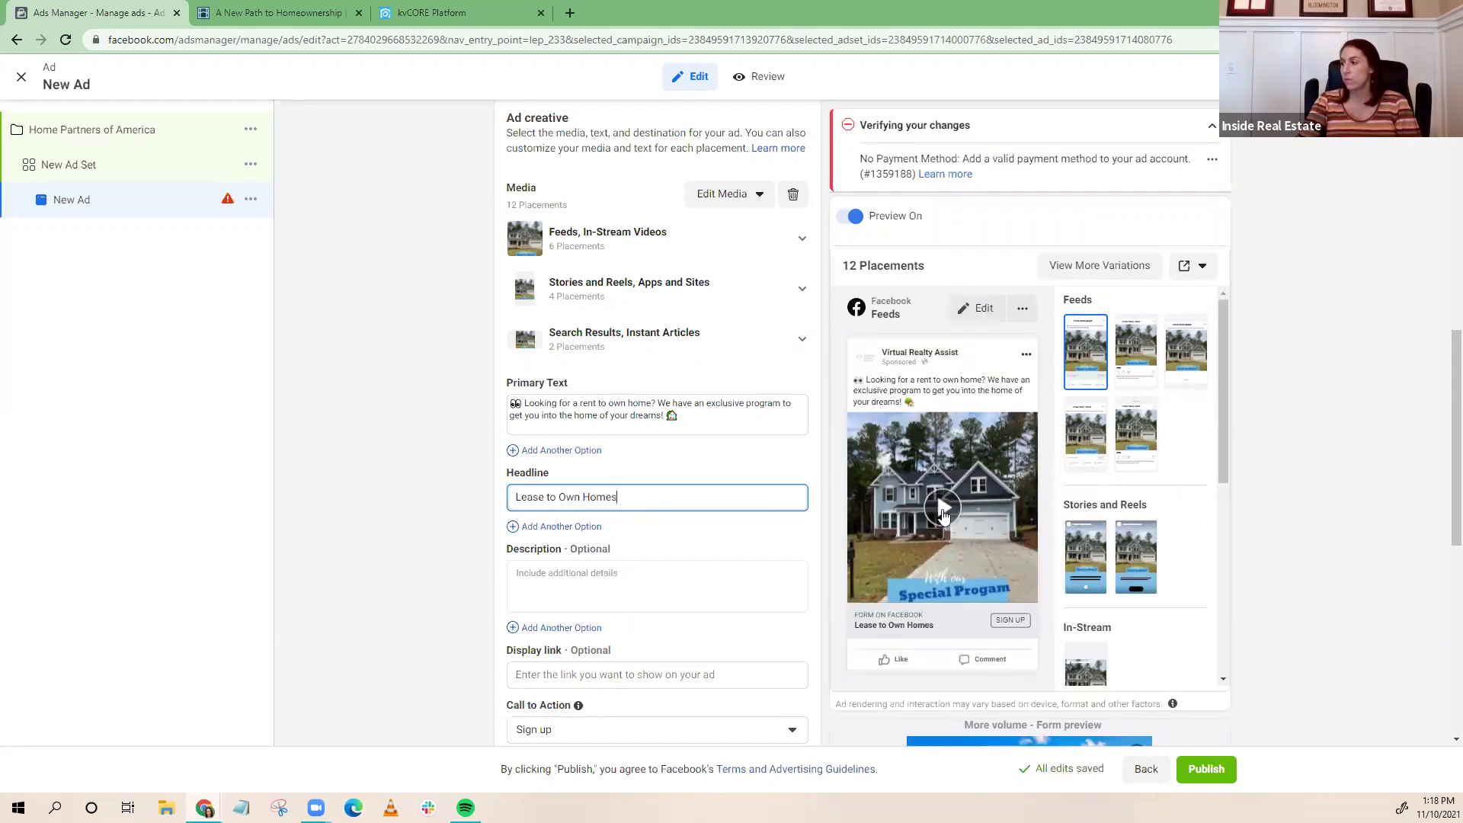
{"action": "left_click", "coordinate": [942, 510]}
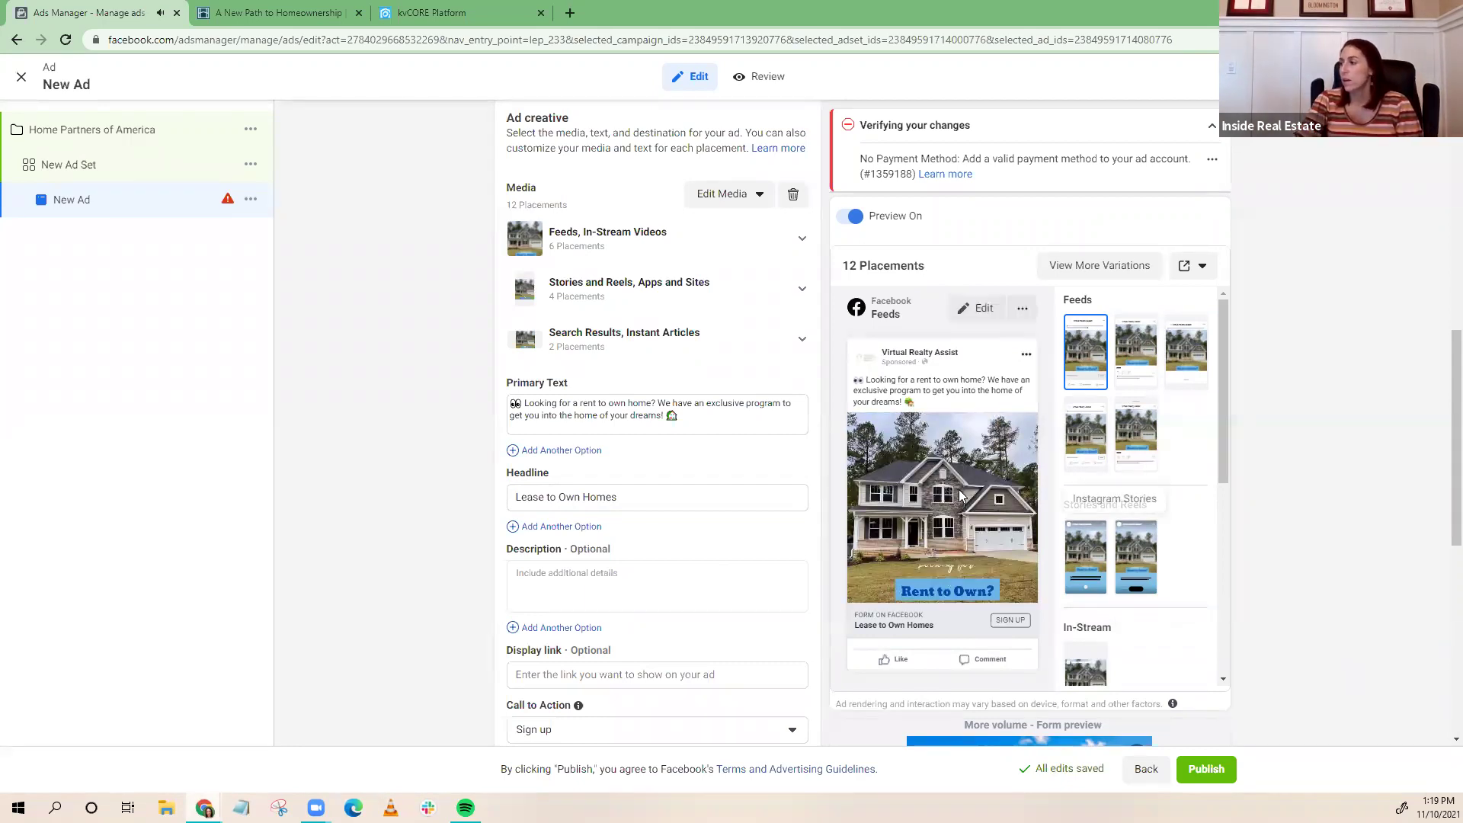
{"action": "left_click", "coordinate": [860, 595]}
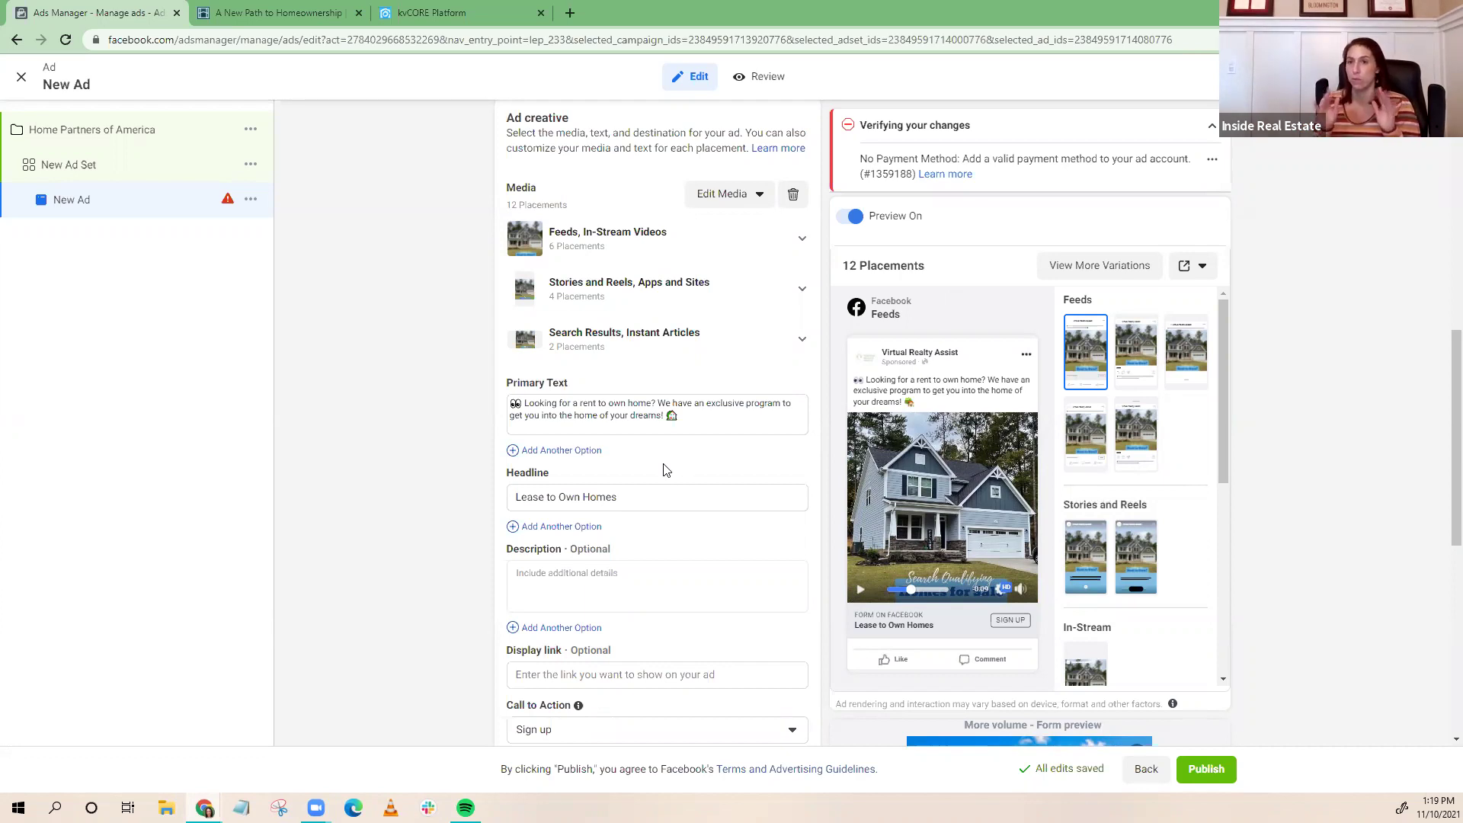
Set the ad's call to action to Get offer
{"action": "scroll", "coordinate": [594, 467], "scroll_direction": "down", "scroll_amount": 2}
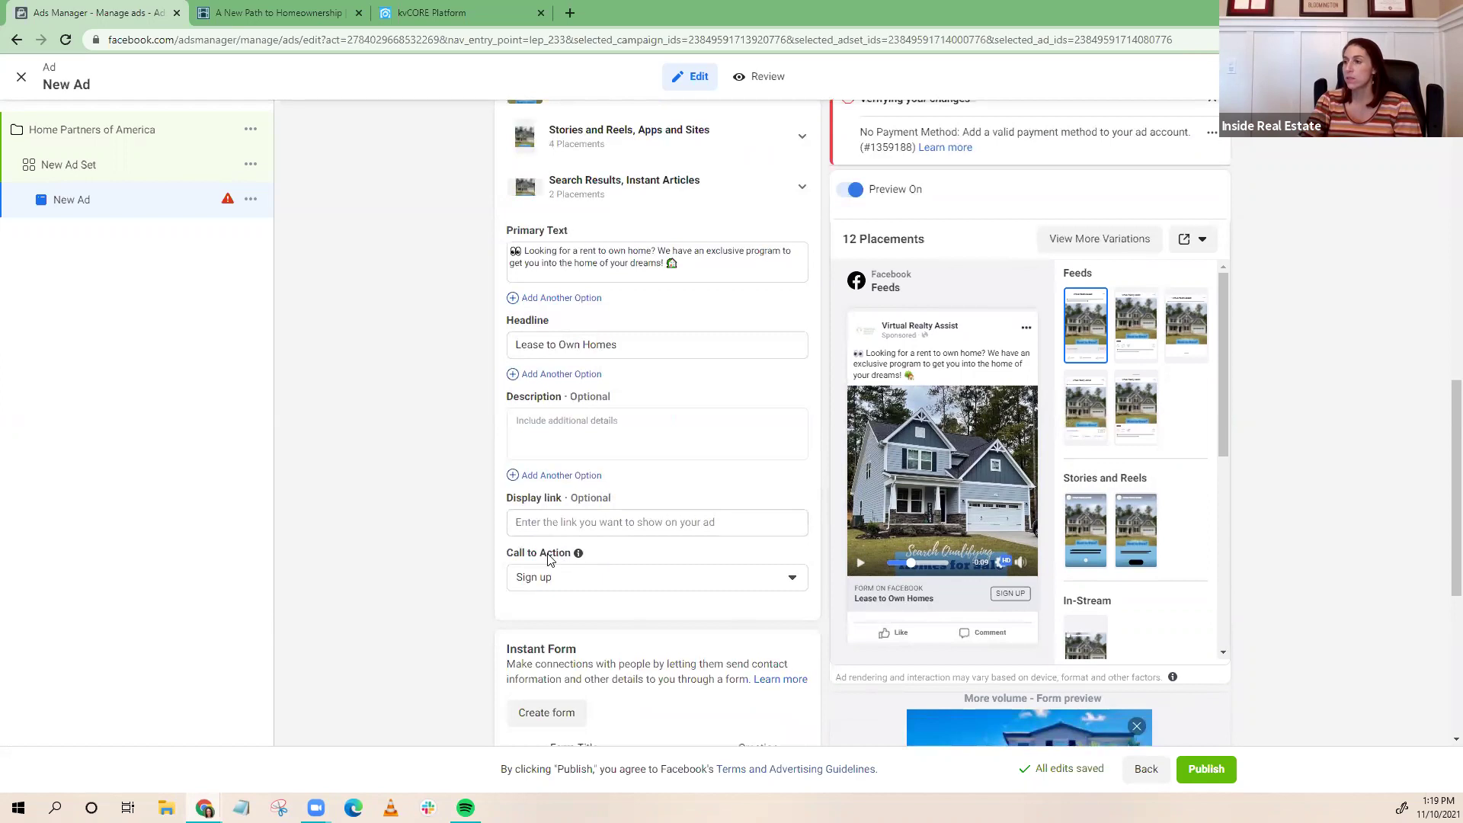
{"action": "left_click", "coordinate": [552, 579]}
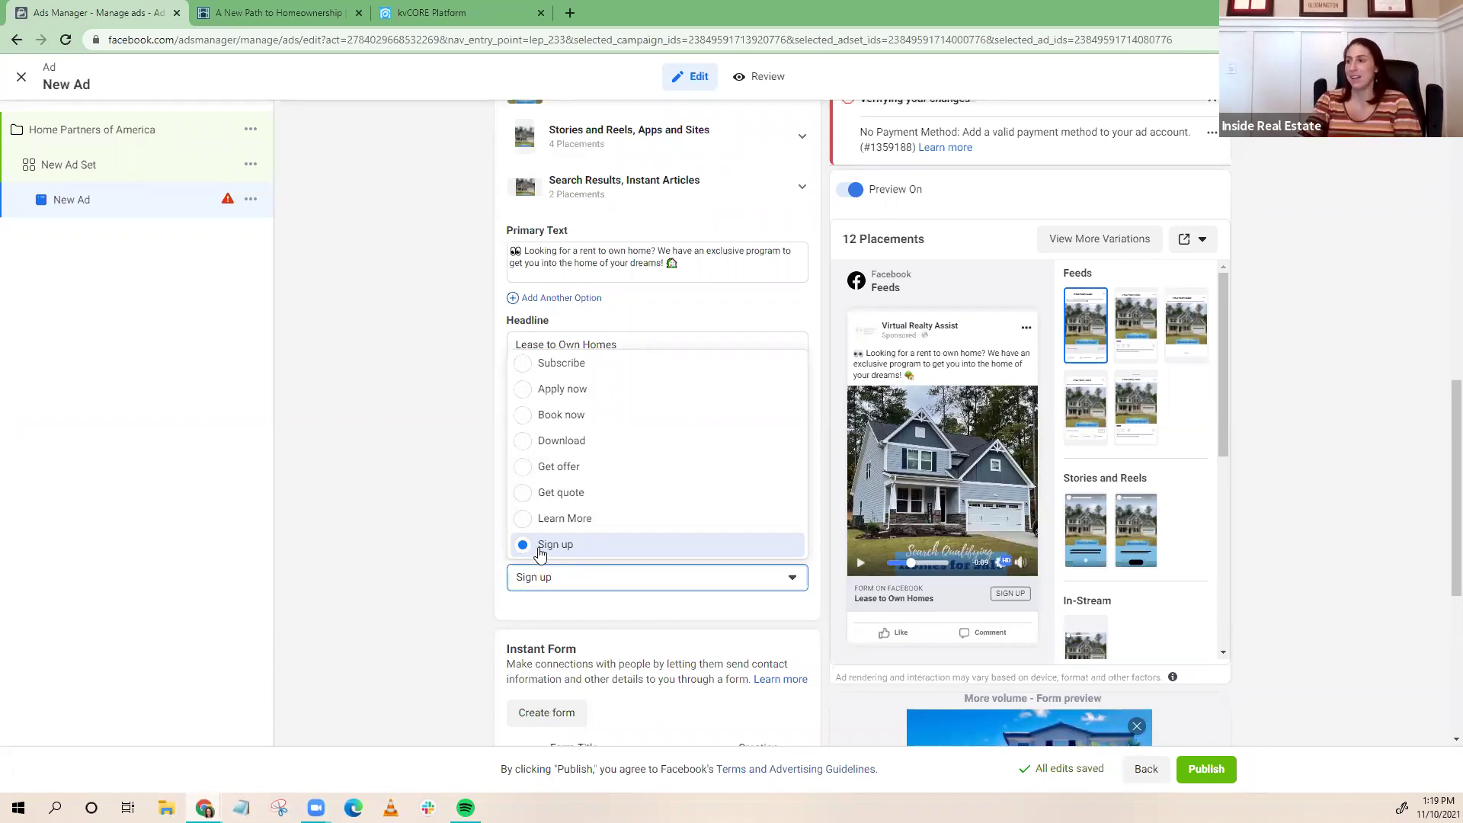
{"action": "left_click", "coordinate": [521, 467]}
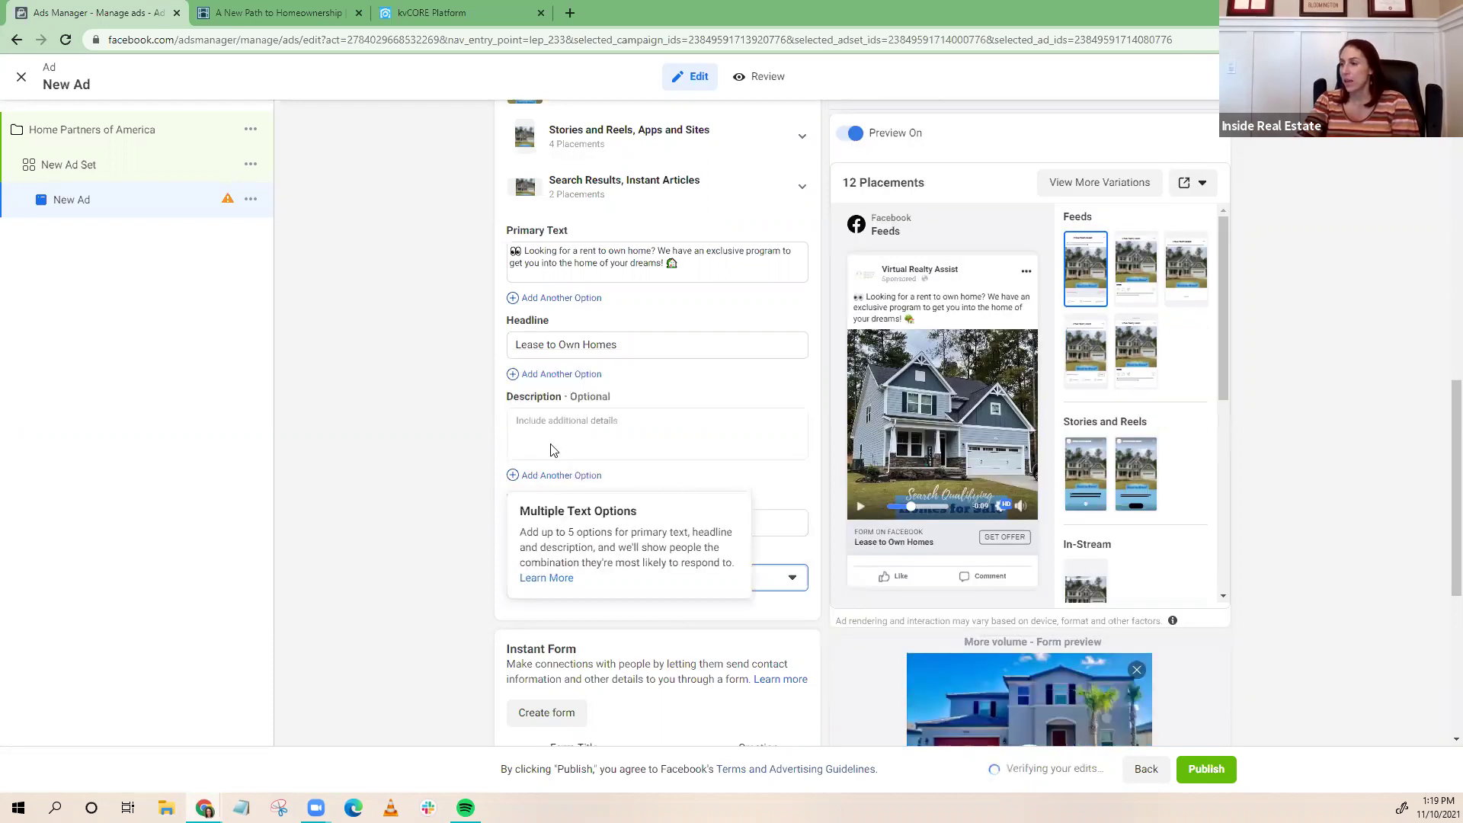
Create a new instant form for the ad and name it "Lease to Own"
{"action": "scroll", "coordinate": [662, 476], "scroll_direction": "down", "scroll_amount": 3}
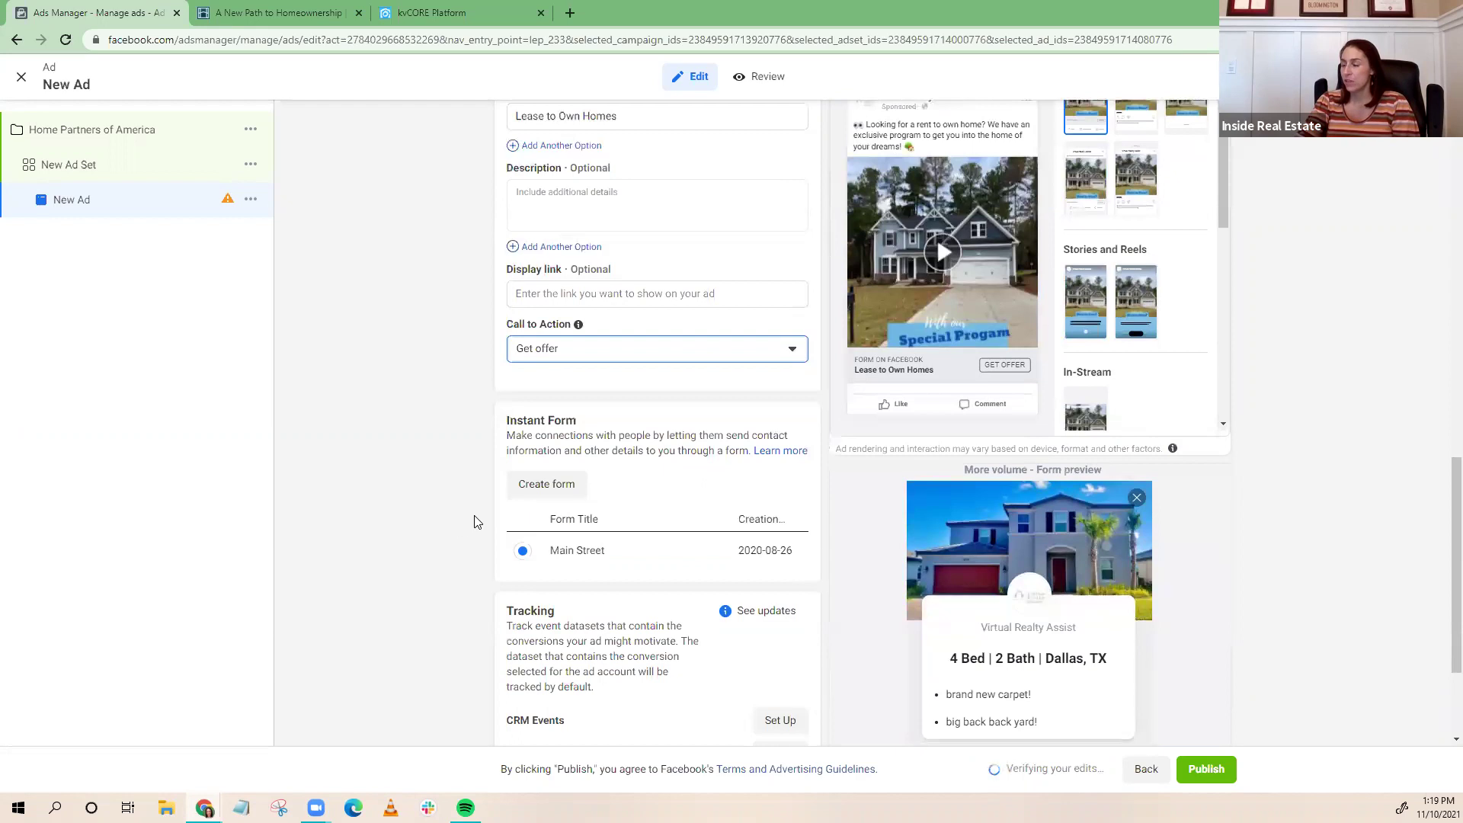
{"action": "left_click", "coordinate": [558, 489]}
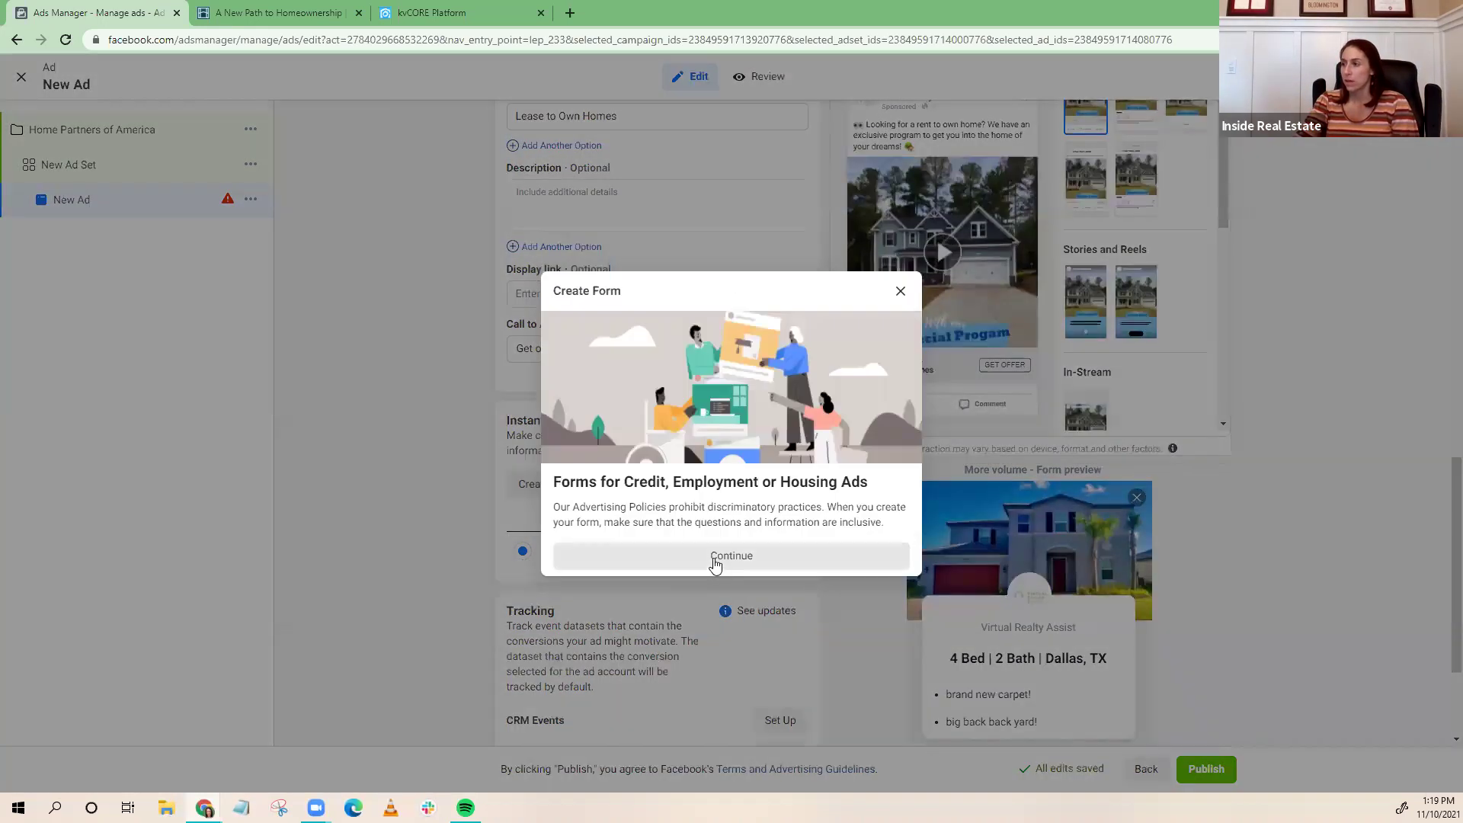
{"action": "left_click", "coordinate": [715, 564]}
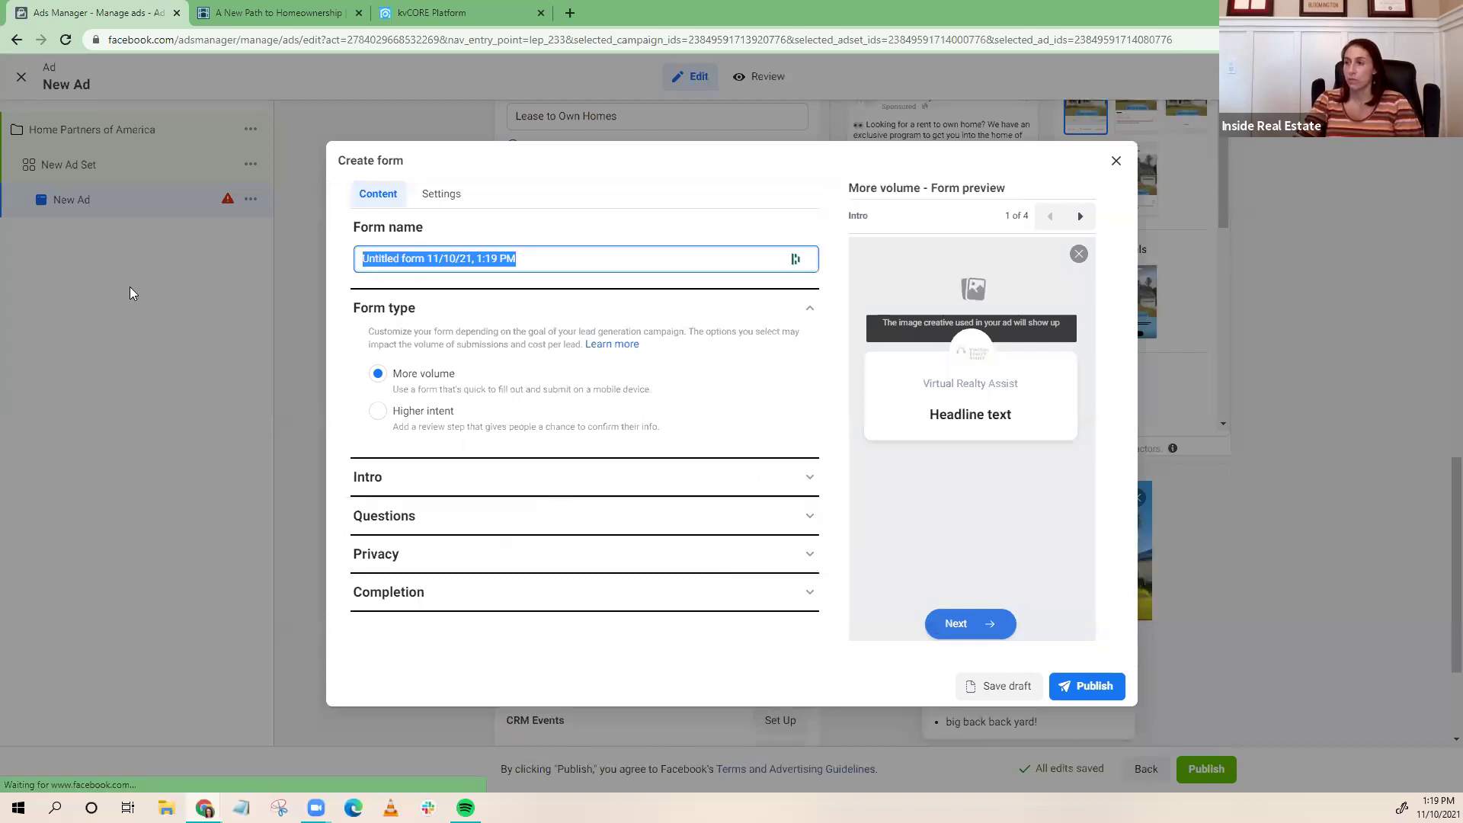
{"action": "type", "text": "Hom"}
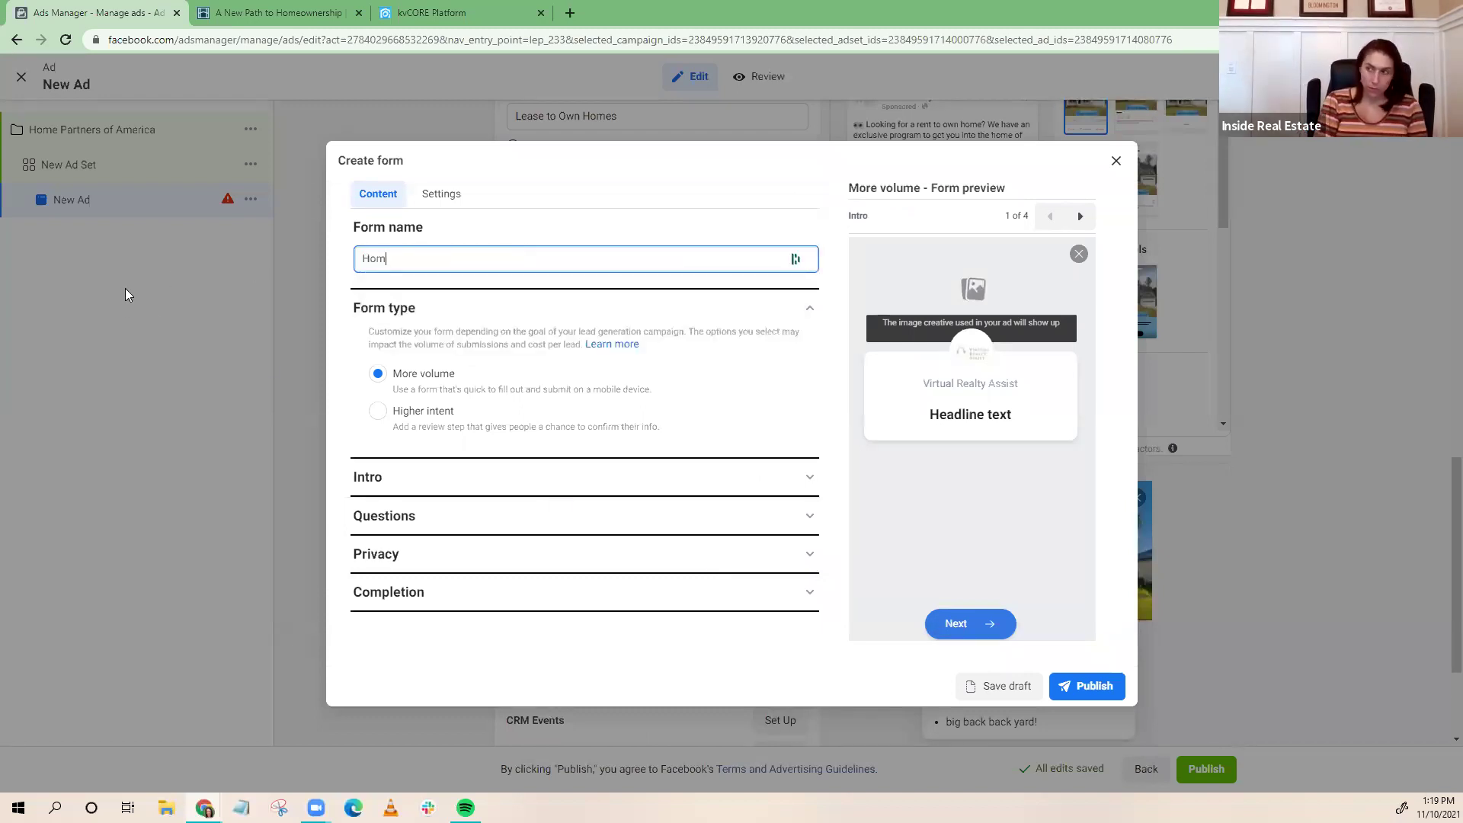
{"action": "key", "text": "BackSpace"}
{"action": "type", "text": "Le"}
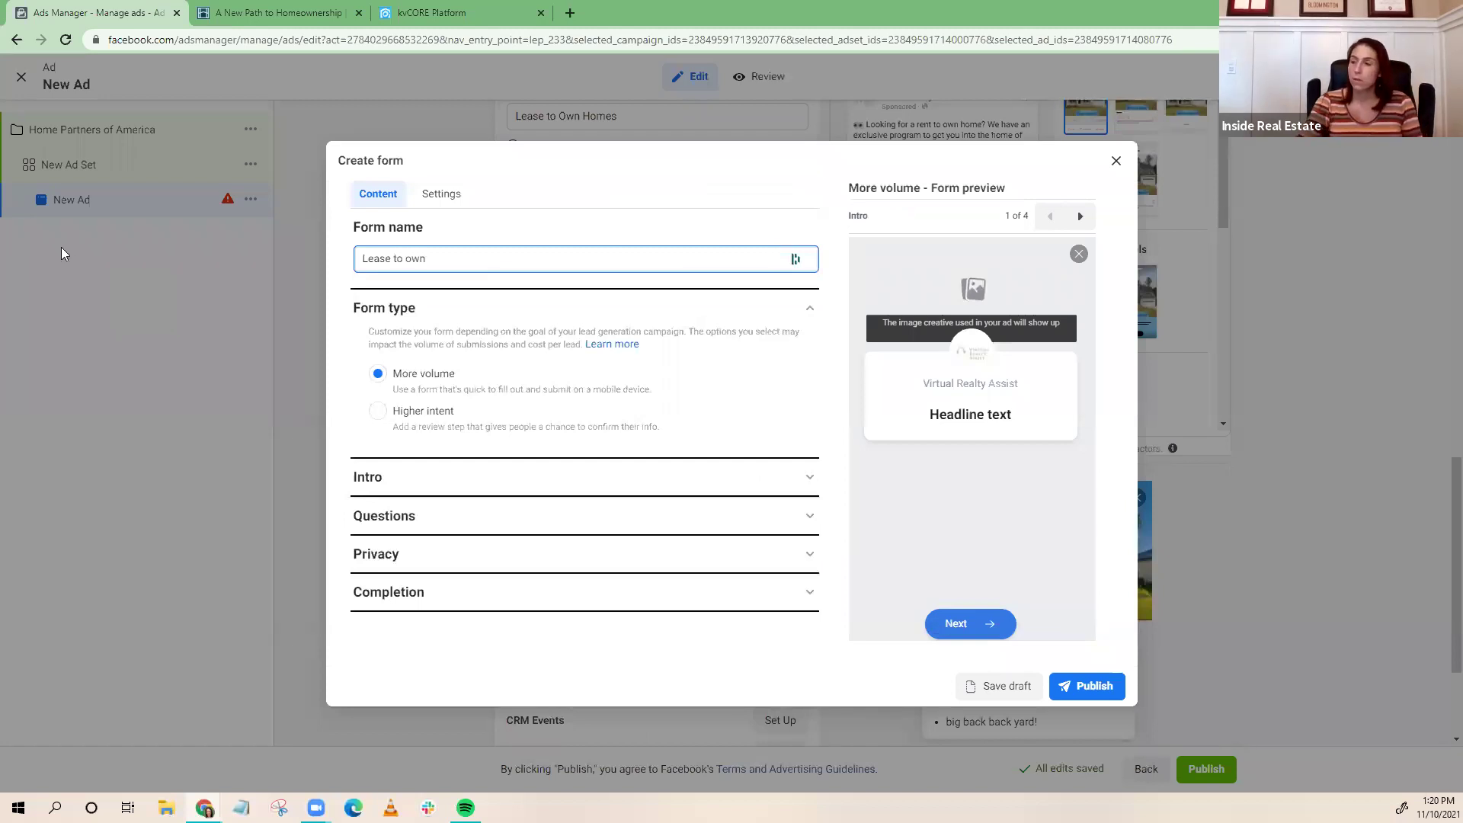
{"action": "type", "text": "ase to own"}
{"action": "key", "text": "BackSpace"}
{"action": "key", "text": "BackSpace"}
{"action": "key", "text": "BackSpace"}
{"action": "type", "text": "Own"}
Remove the greeting from the form's intro, leaving the background image taken from the ad
{"action": "left_click", "coordinate": [379, 482]}
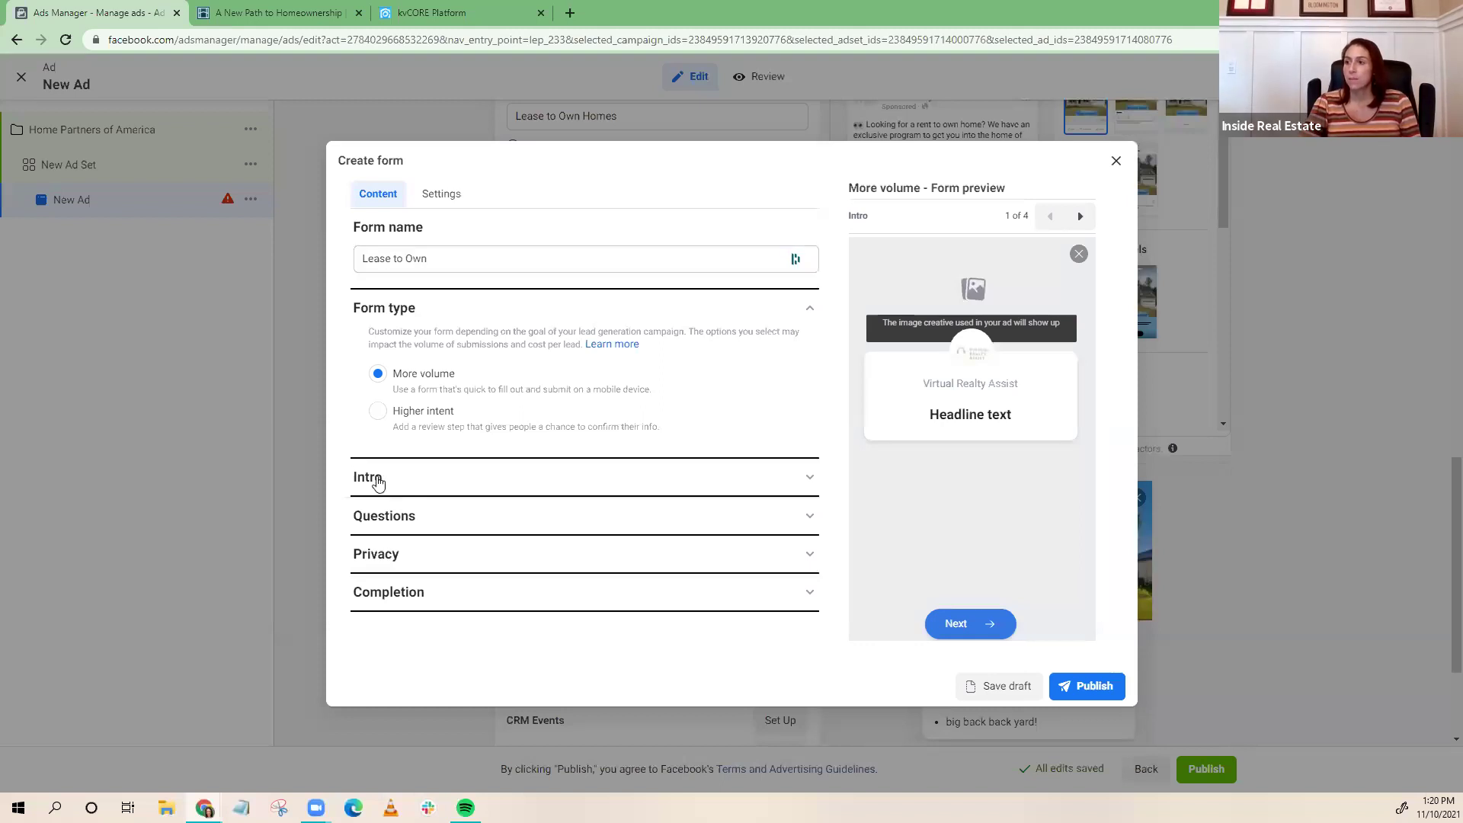
{"action": "scroll", "coordinate": [438, 434], "scroll_direction": "down", "scroll_amount": 4}
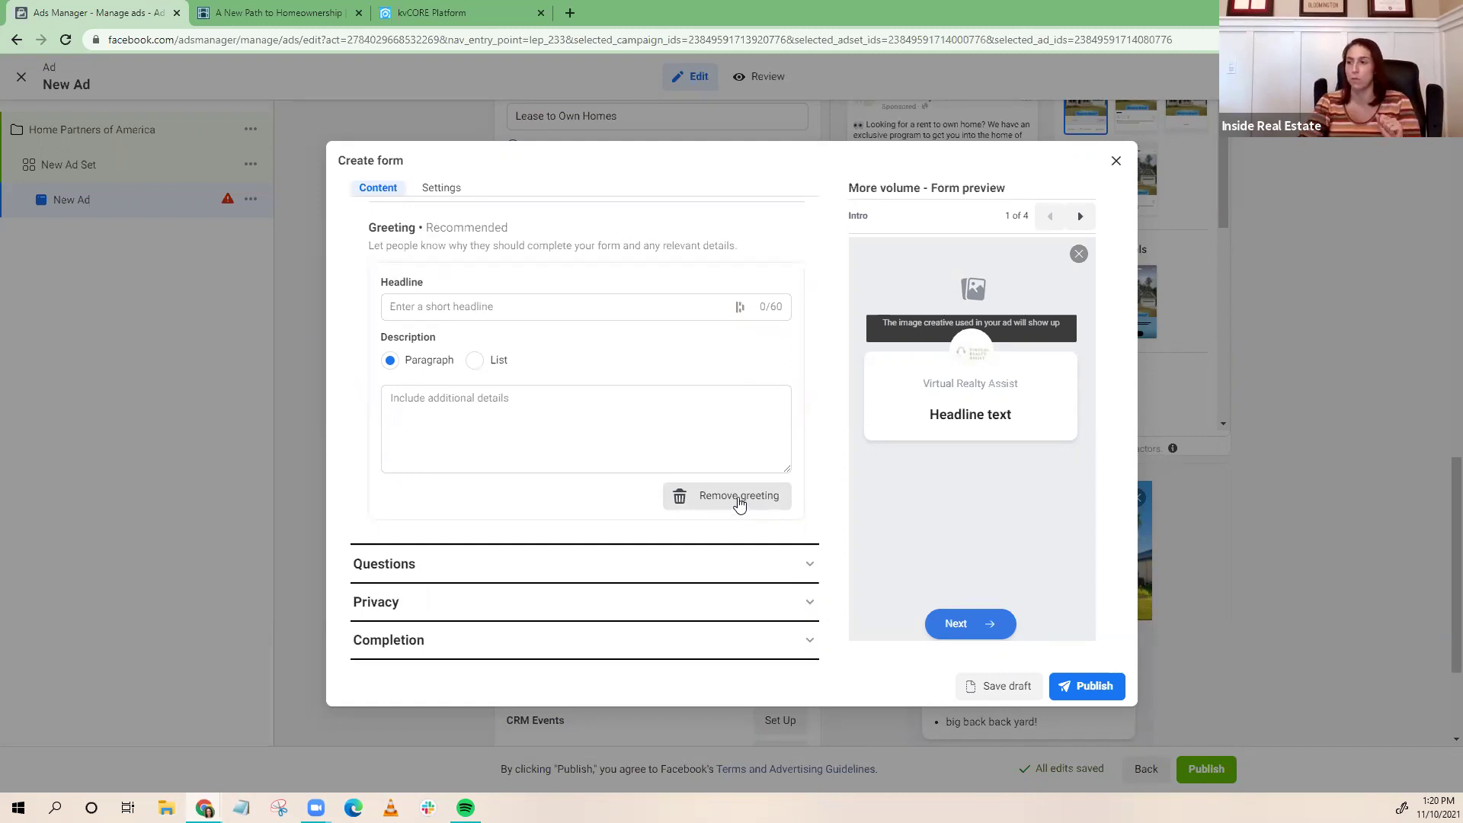
{"action": "left_click", "coordinate": [745, 505]}
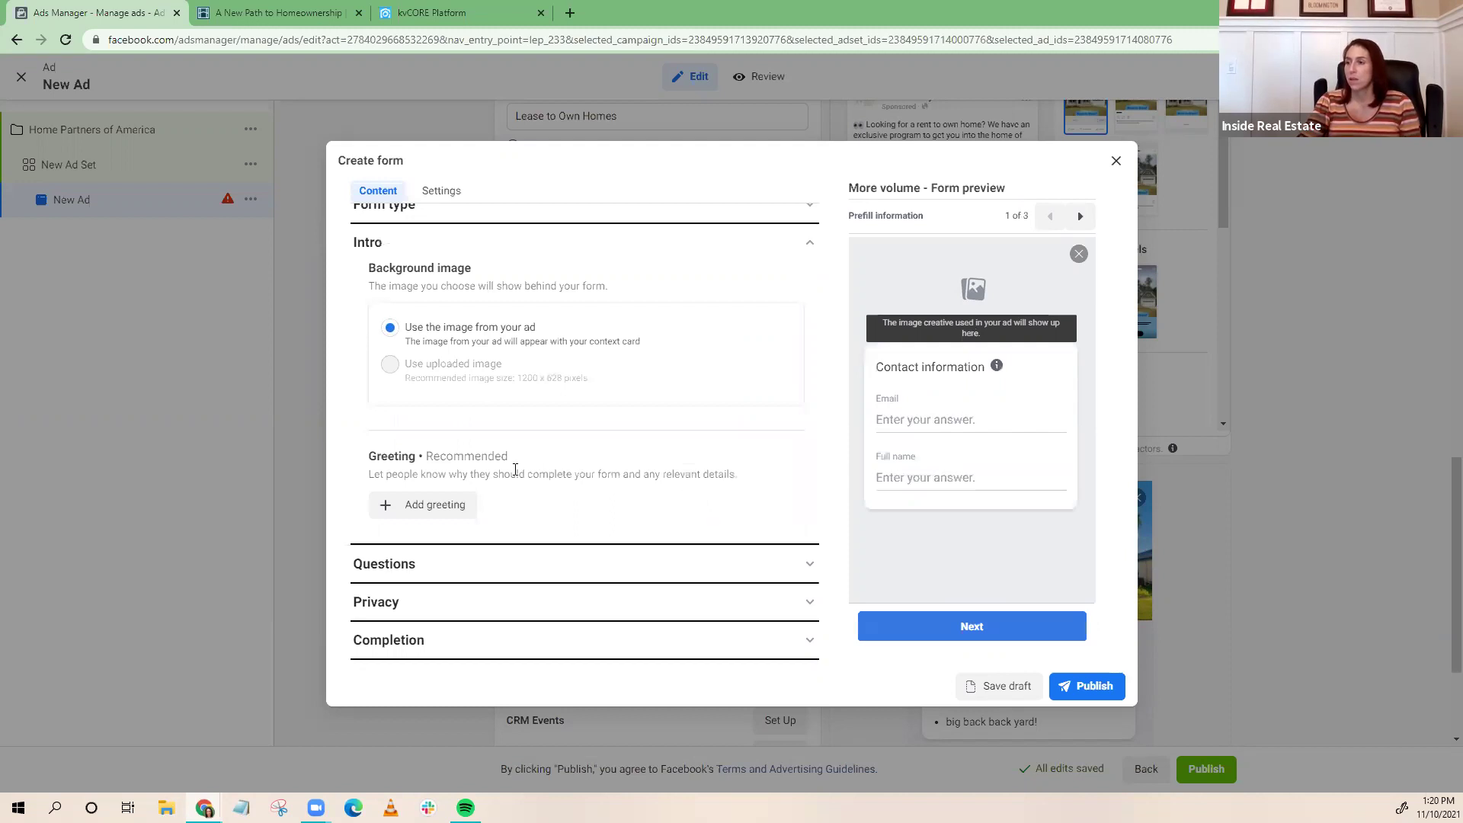
In the form's prefill questions, remove Full name and add the Phone number contact field
{"action": "left_click", "coordinate": [383, 570]}
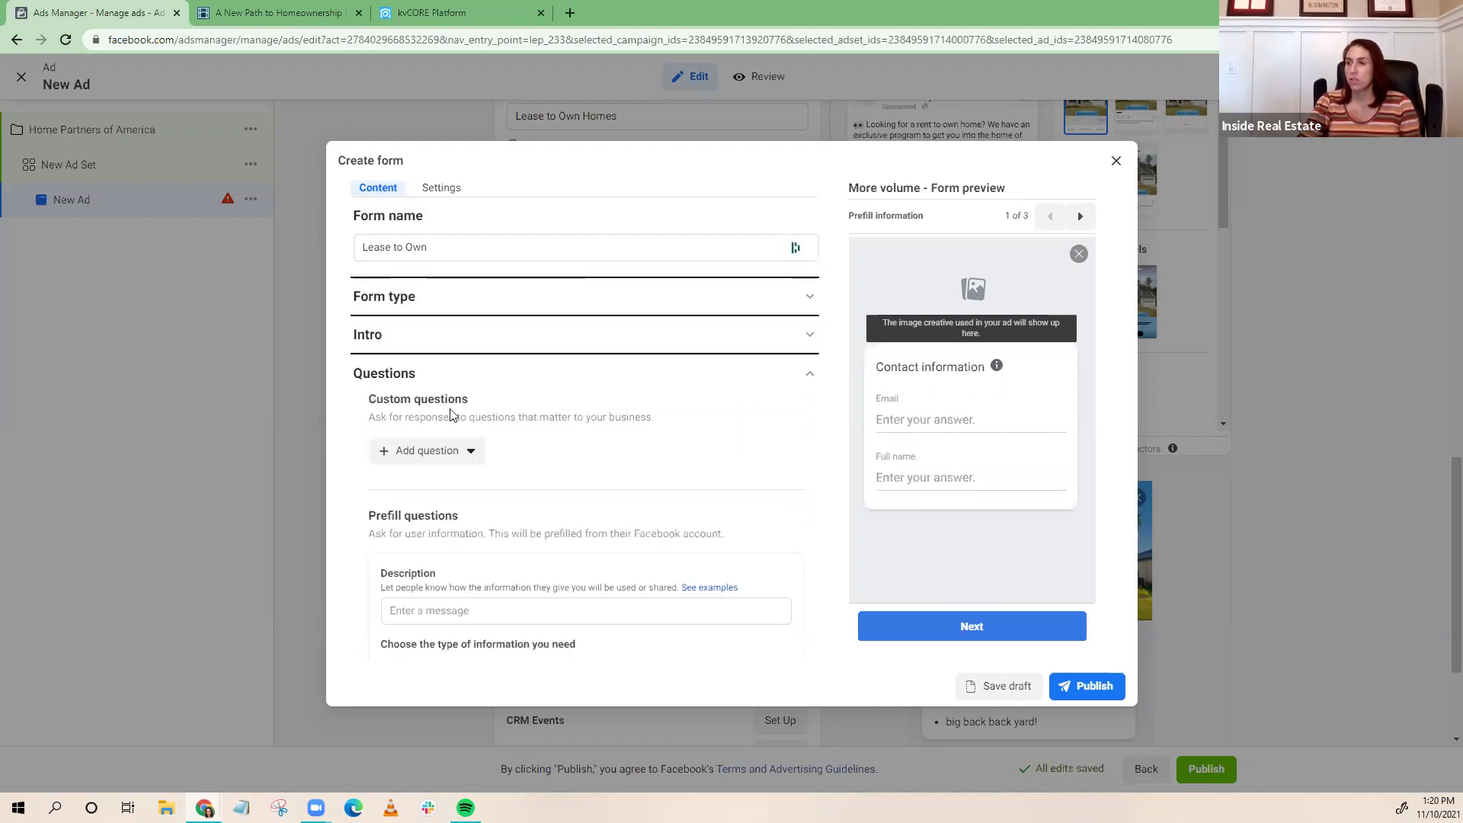
{"action": "scroll", "coordinate": [457, 427], "scroll_direction": "down", "scroll_amount": 3}
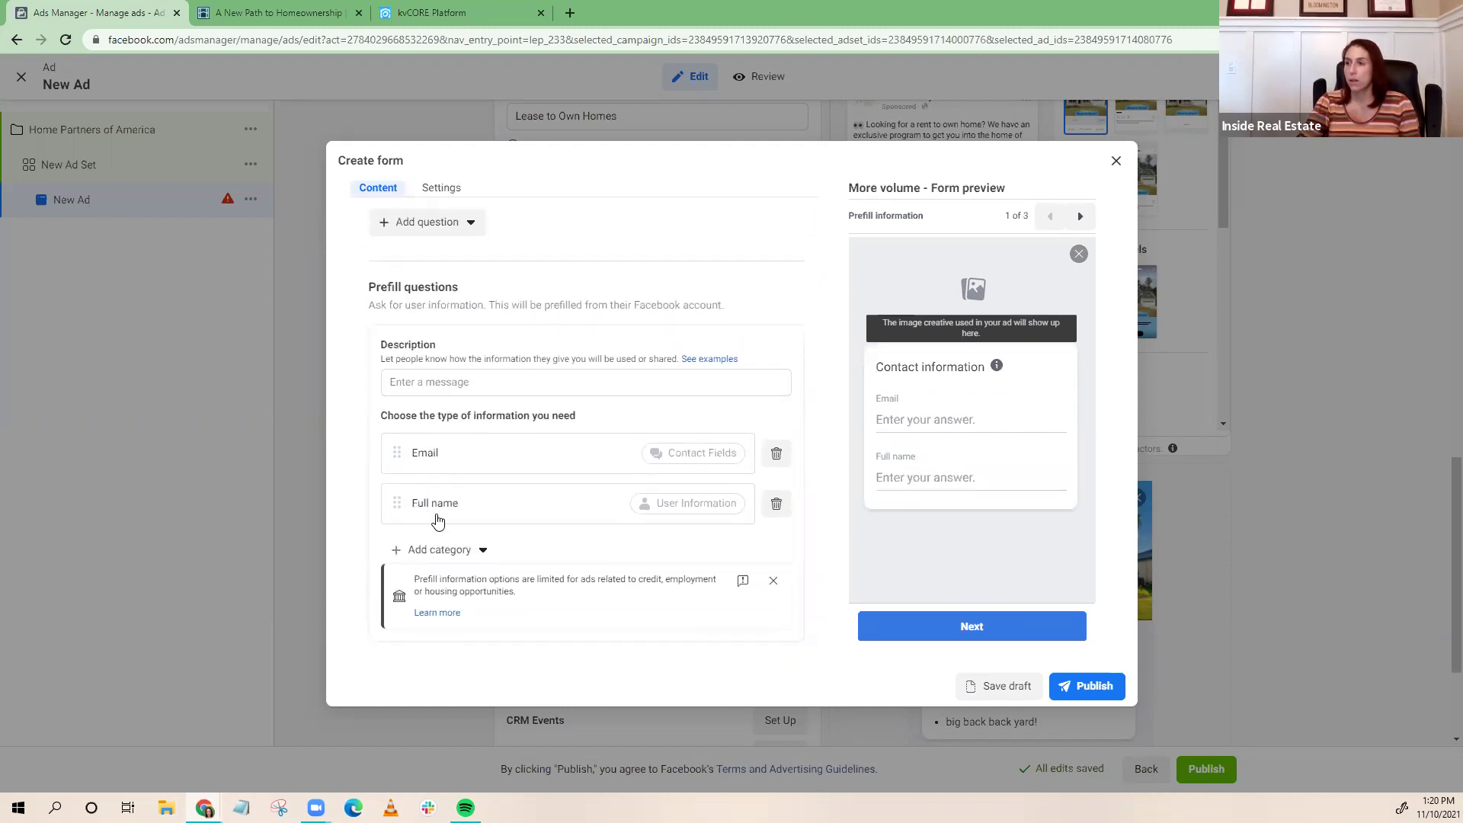
{"action": "left_click", "coordinate": [429, 385]}
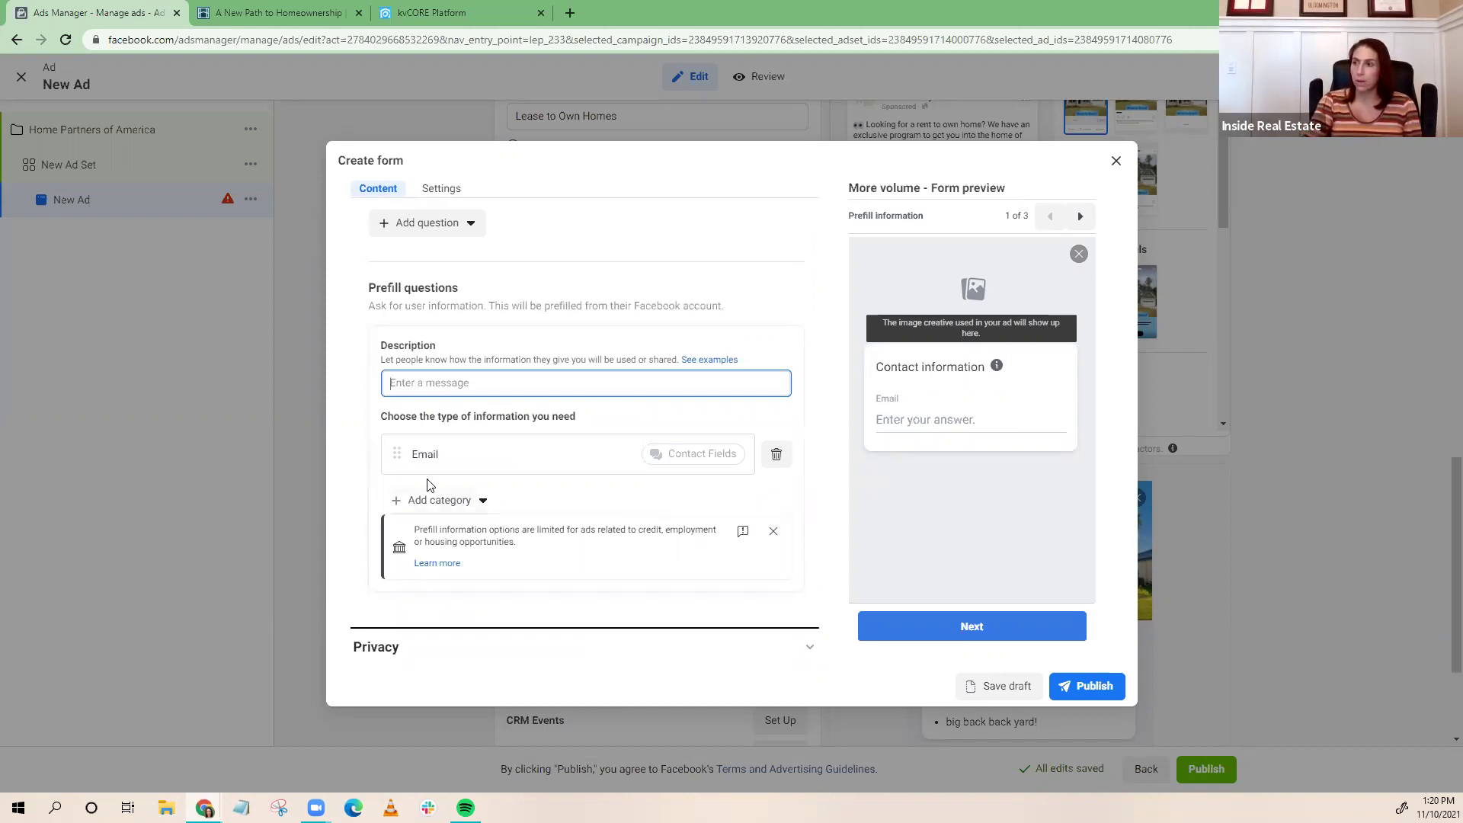
{"action": "left_click", "coordinate": [431, 502]}
{"action": "mouse_move", "coordinate": [462, 542]}
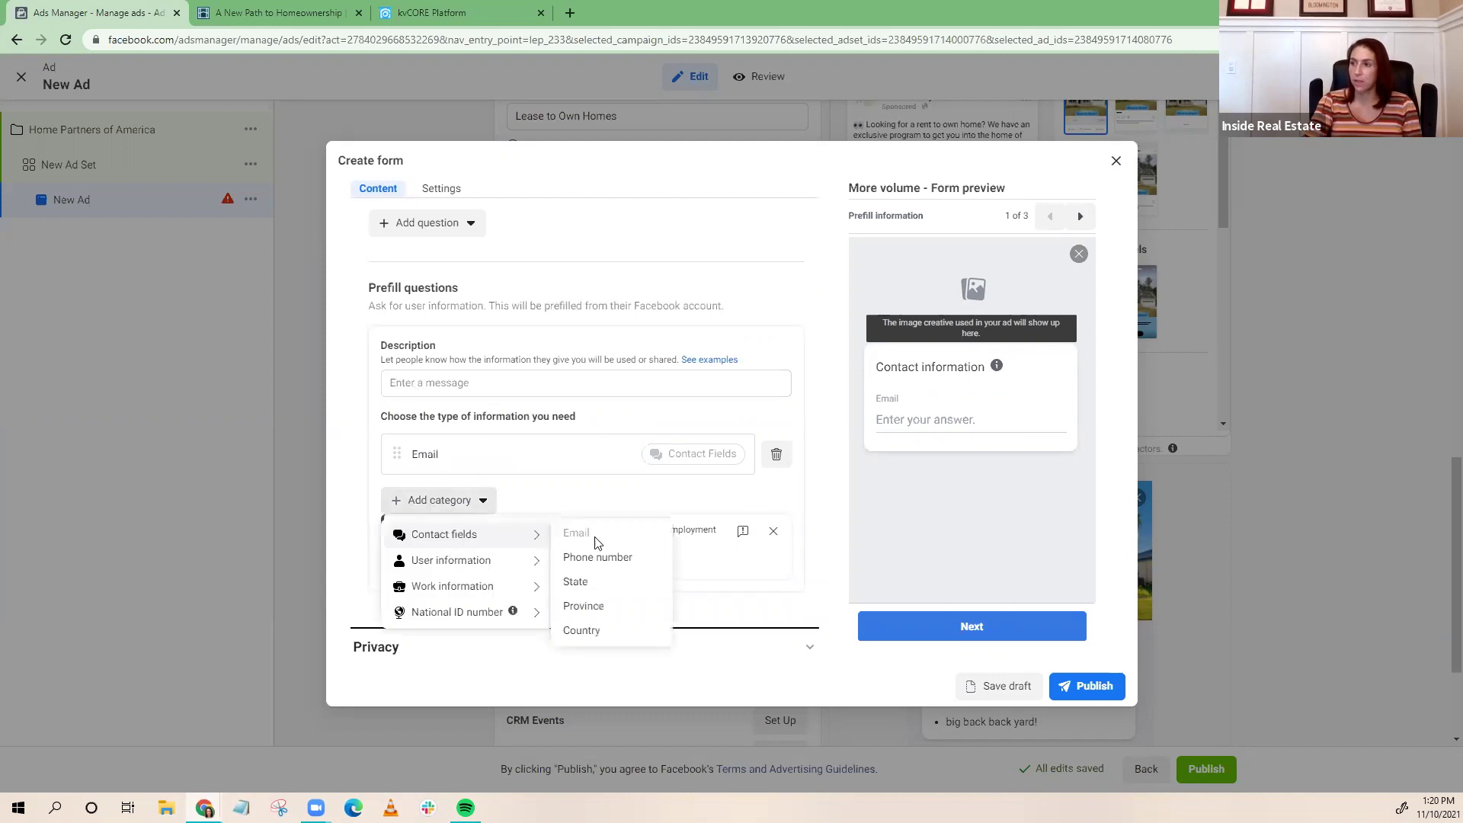
{"action": "left_click", "coordinate": [598, 558]}
Add First name and Last name to the prefill questions and order them above Email and Phone number
{"action": "left_click", "coordinate": [430, 553]}
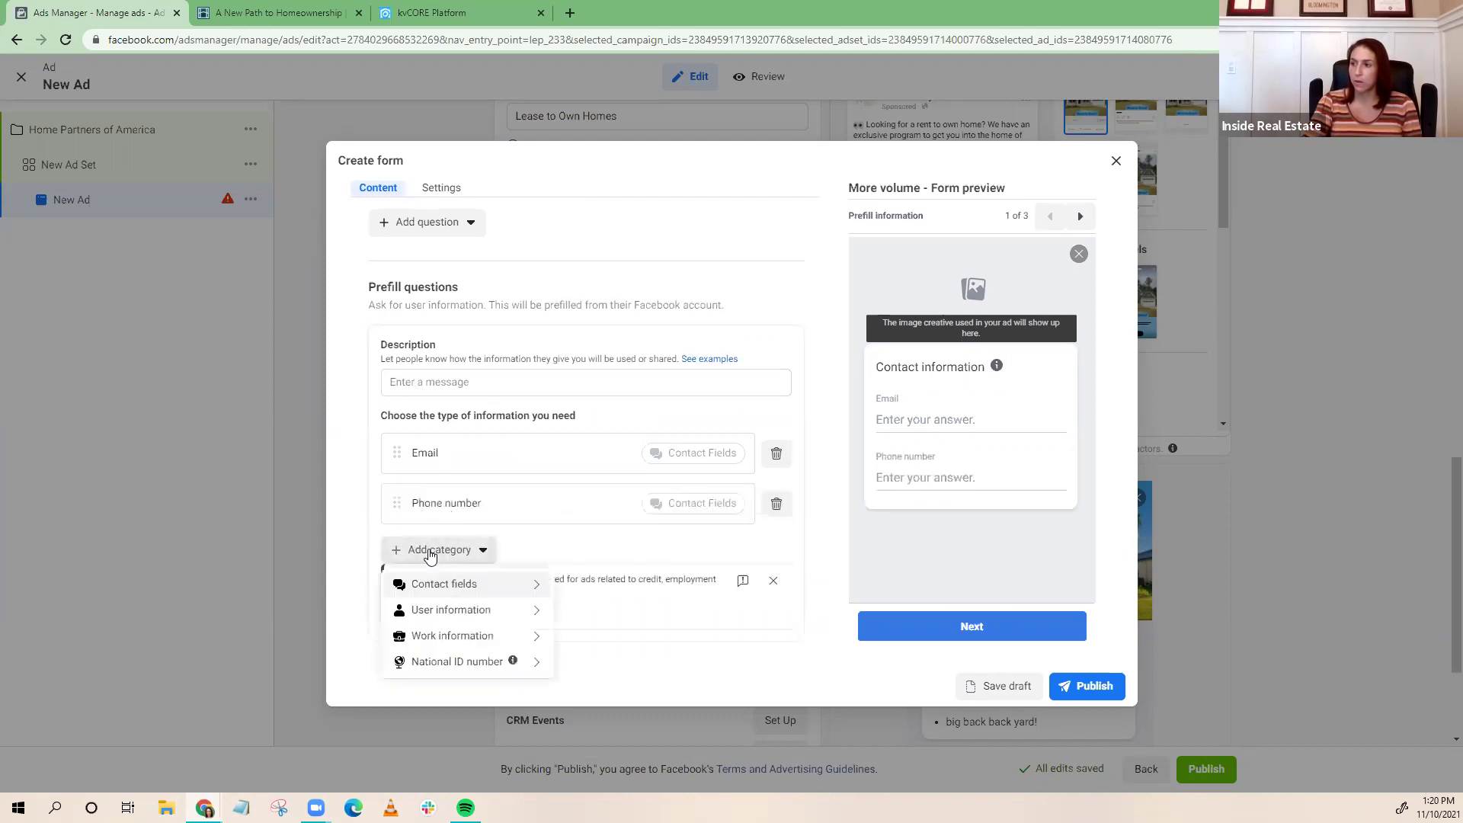
{"action": "mouse_move", "coordinate": [451, 612]}
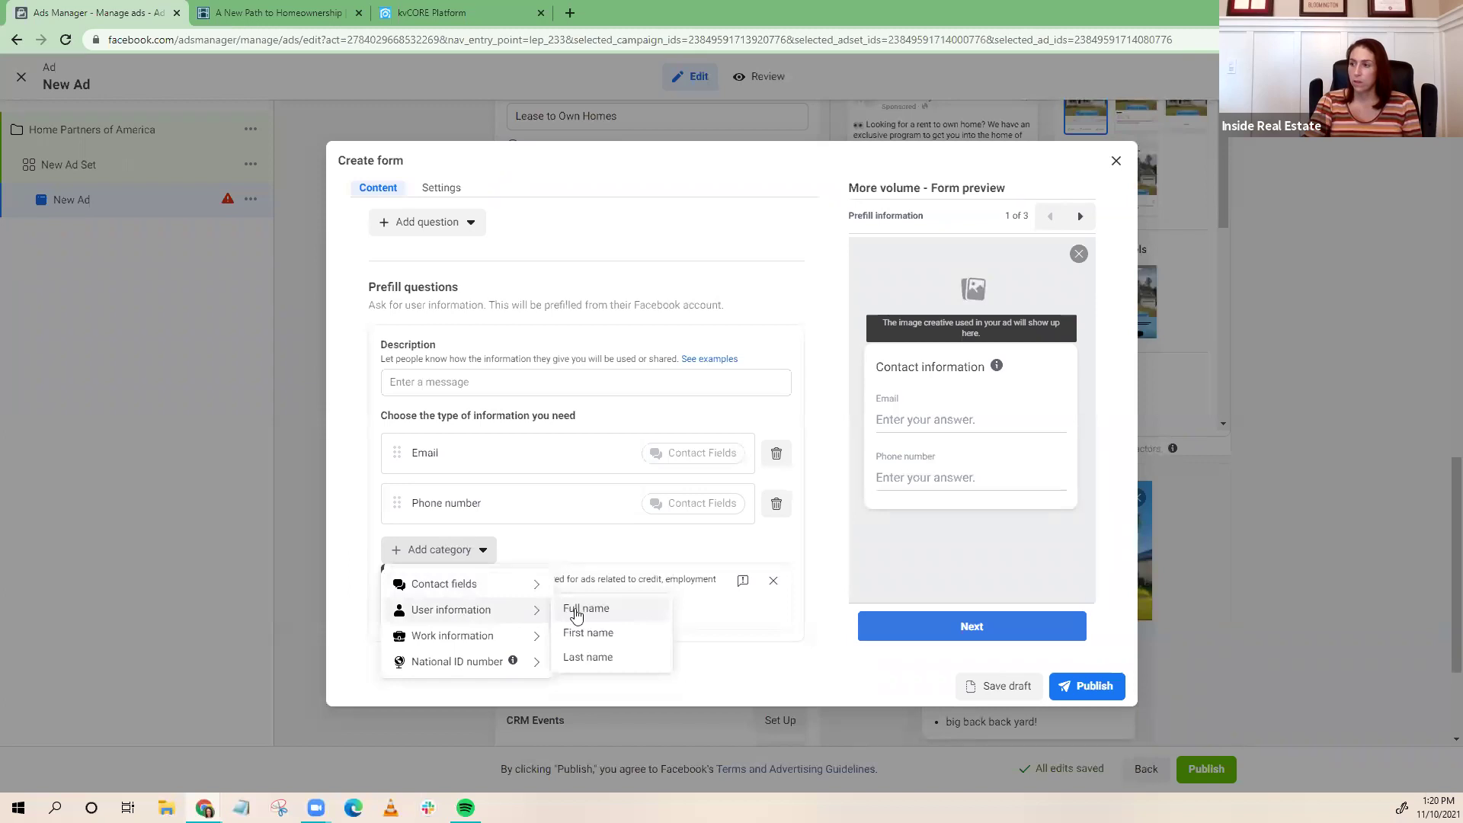
{"action": "left_click", "coordinate": [586, 632]}
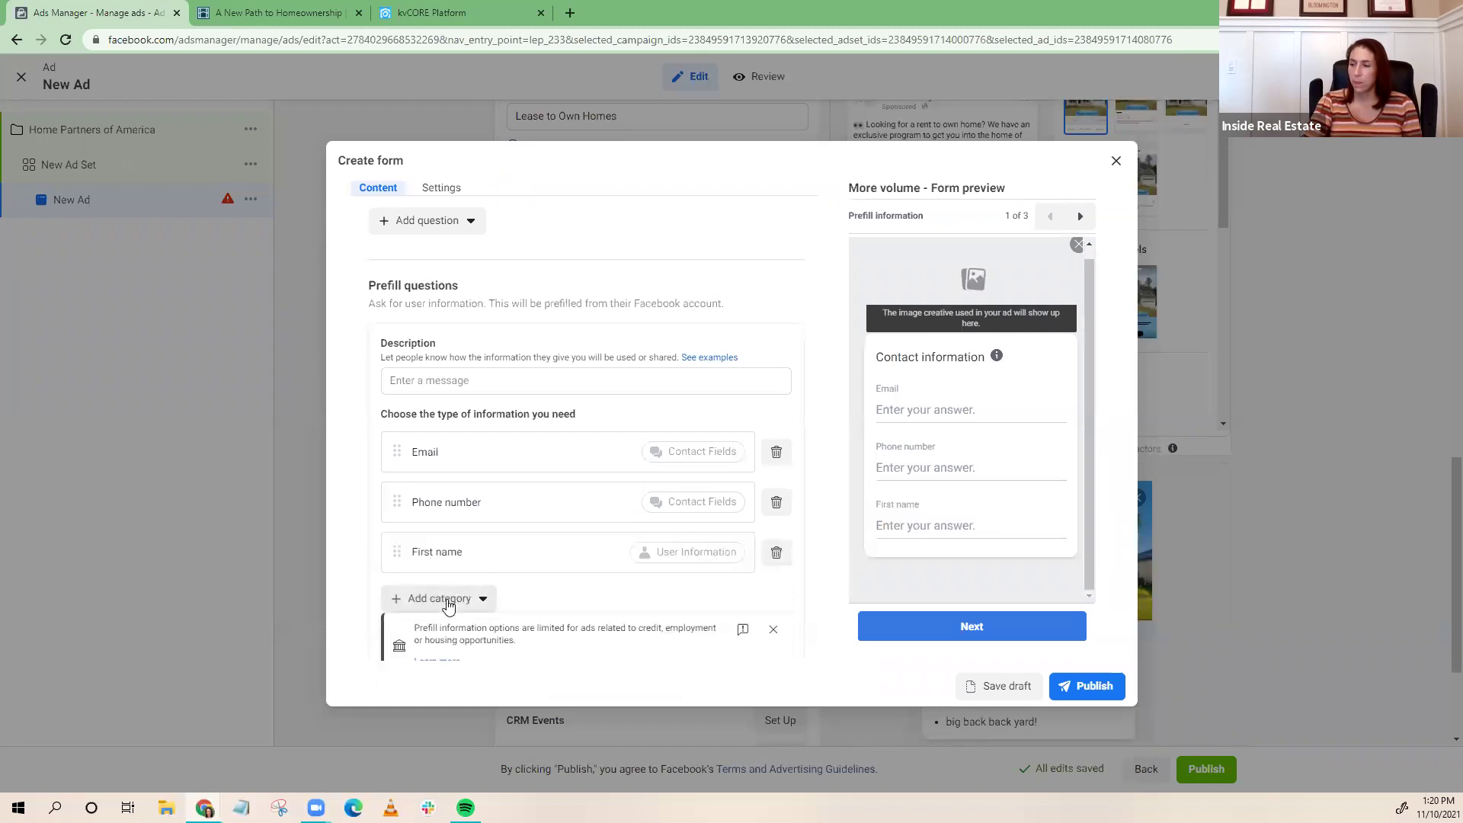
{"action": "left_click", "coordinate": [448, 605]}
{"action": "mouse_move", "coordinate": [484, 660]}
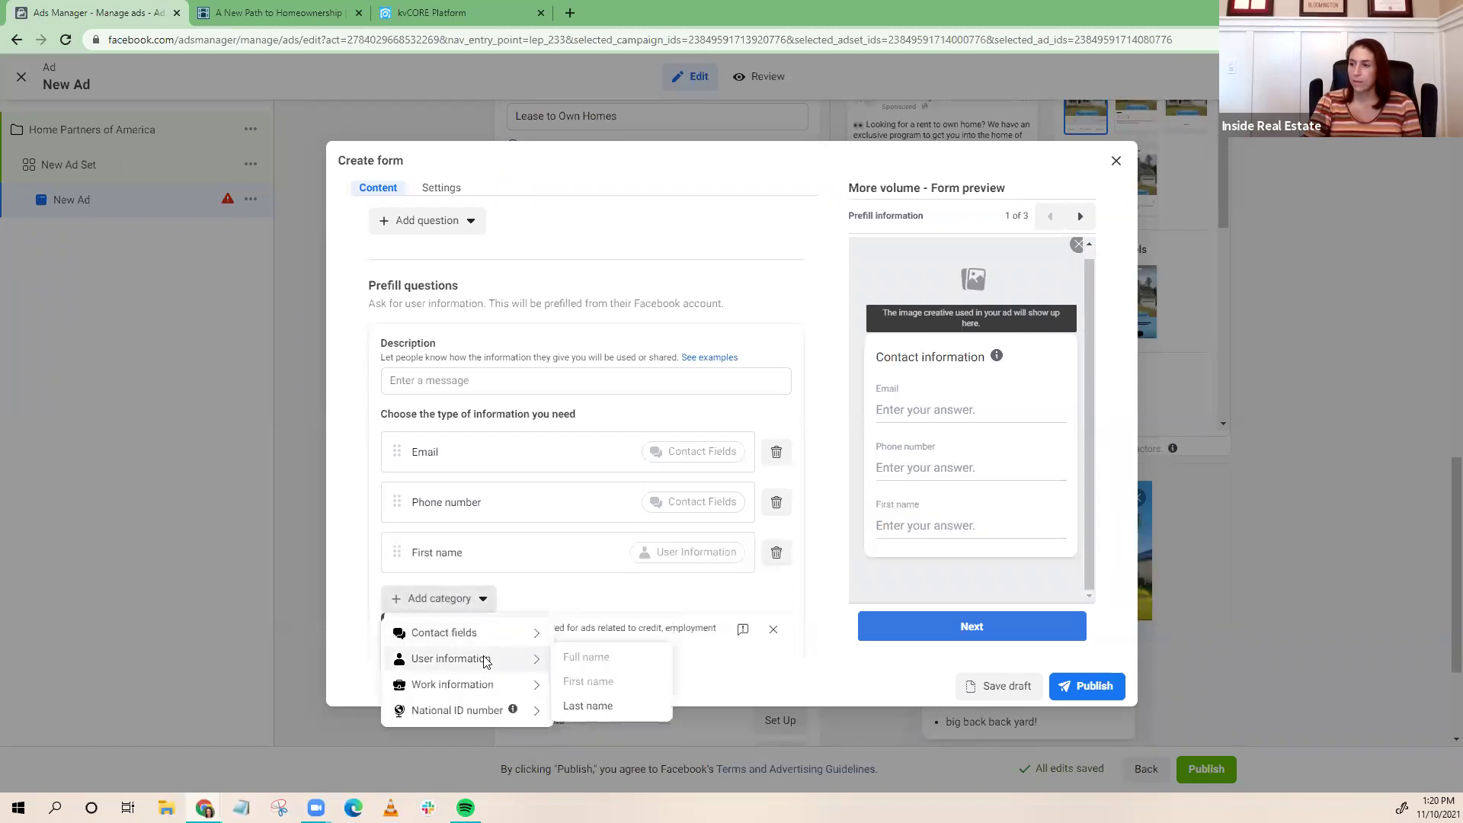
{"action": "left_click", "coordinate": [590, 704]}
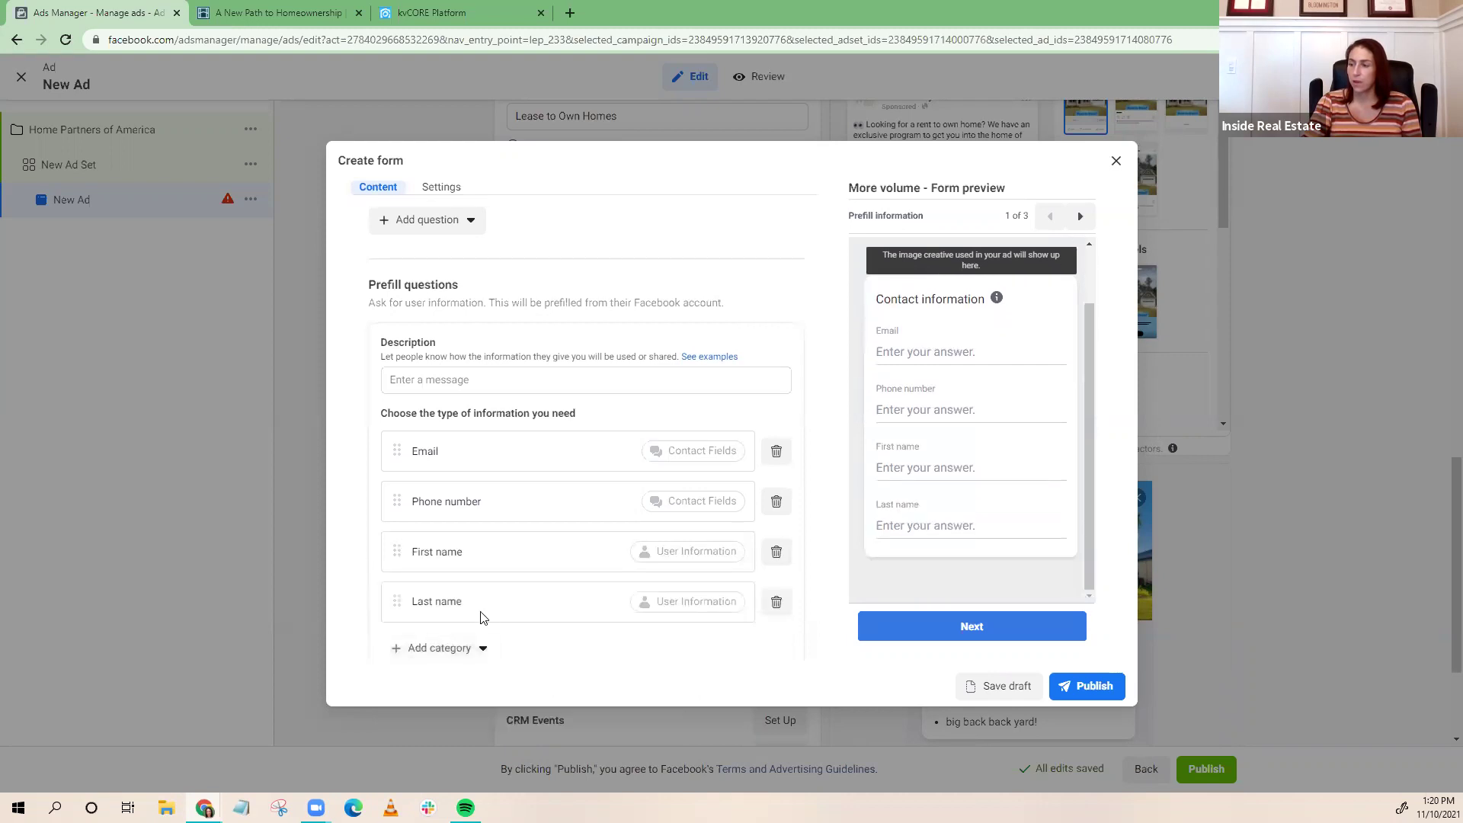
{"action": "left_click_drag", "start_coordinate": [397, 553], "coordinate": [387, 434]}
{"action": "left_click_drag", "start_coordinate": [398, 600], "coordinate": [400, 486]}
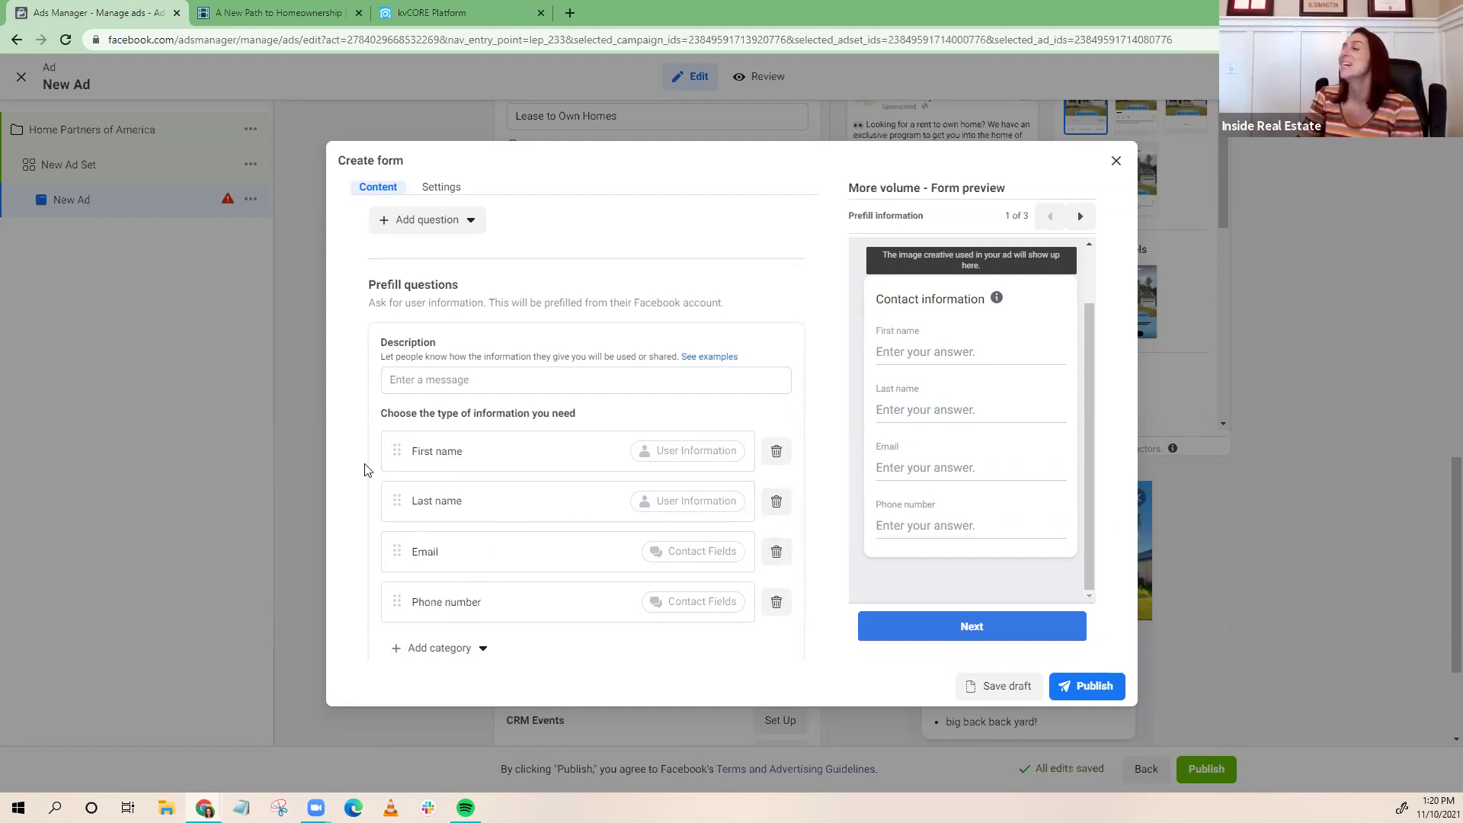
Expand the form's privacy settings, then switch to kvCORE and open the account's public website
{"action": "scroll", "coordinate": [459, 473], "scroll_direction": "down", "scroll_amount": 3}
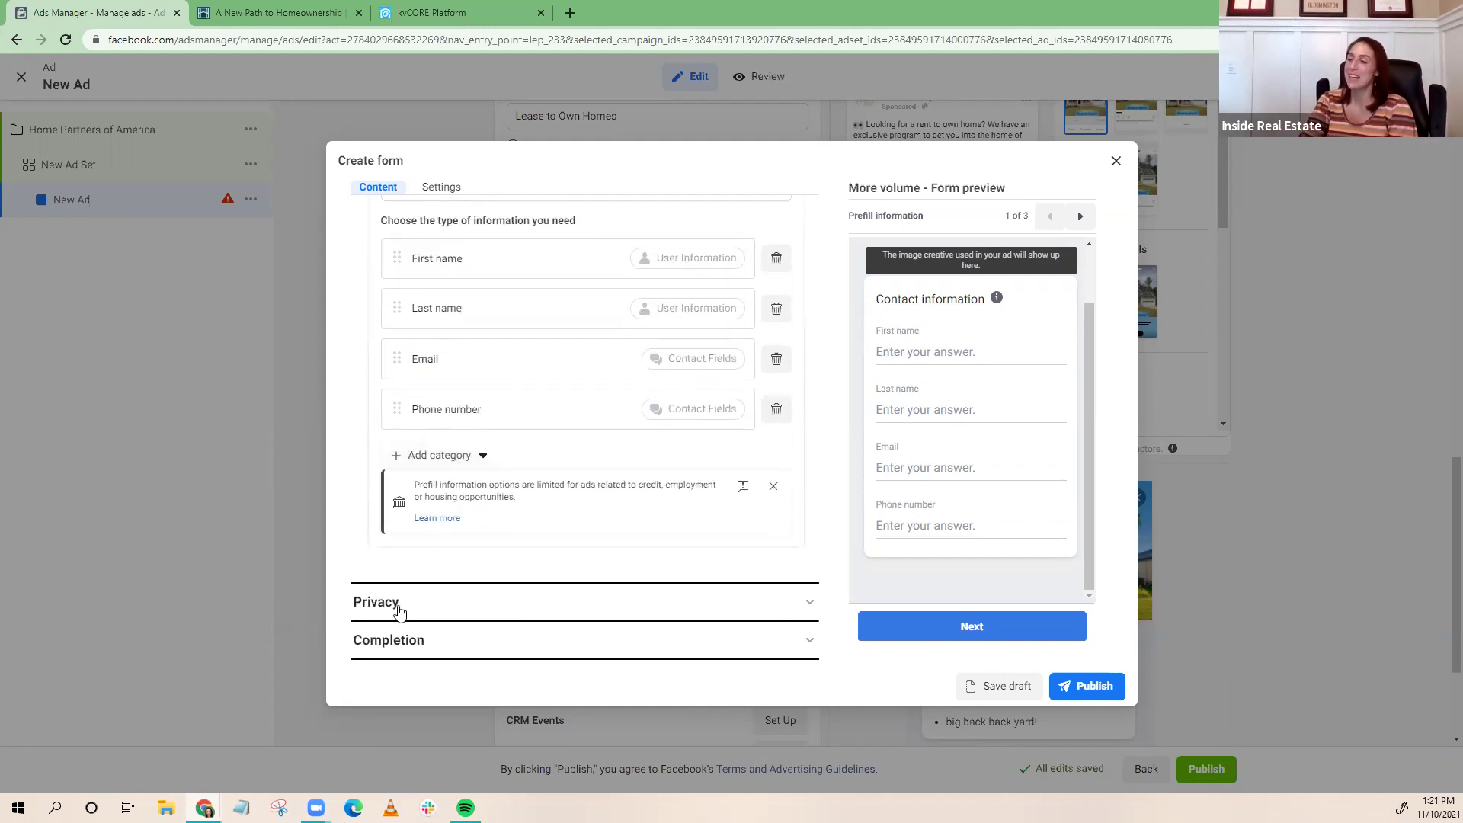
{"action": "left_click", "coordinate": [383, 602]}
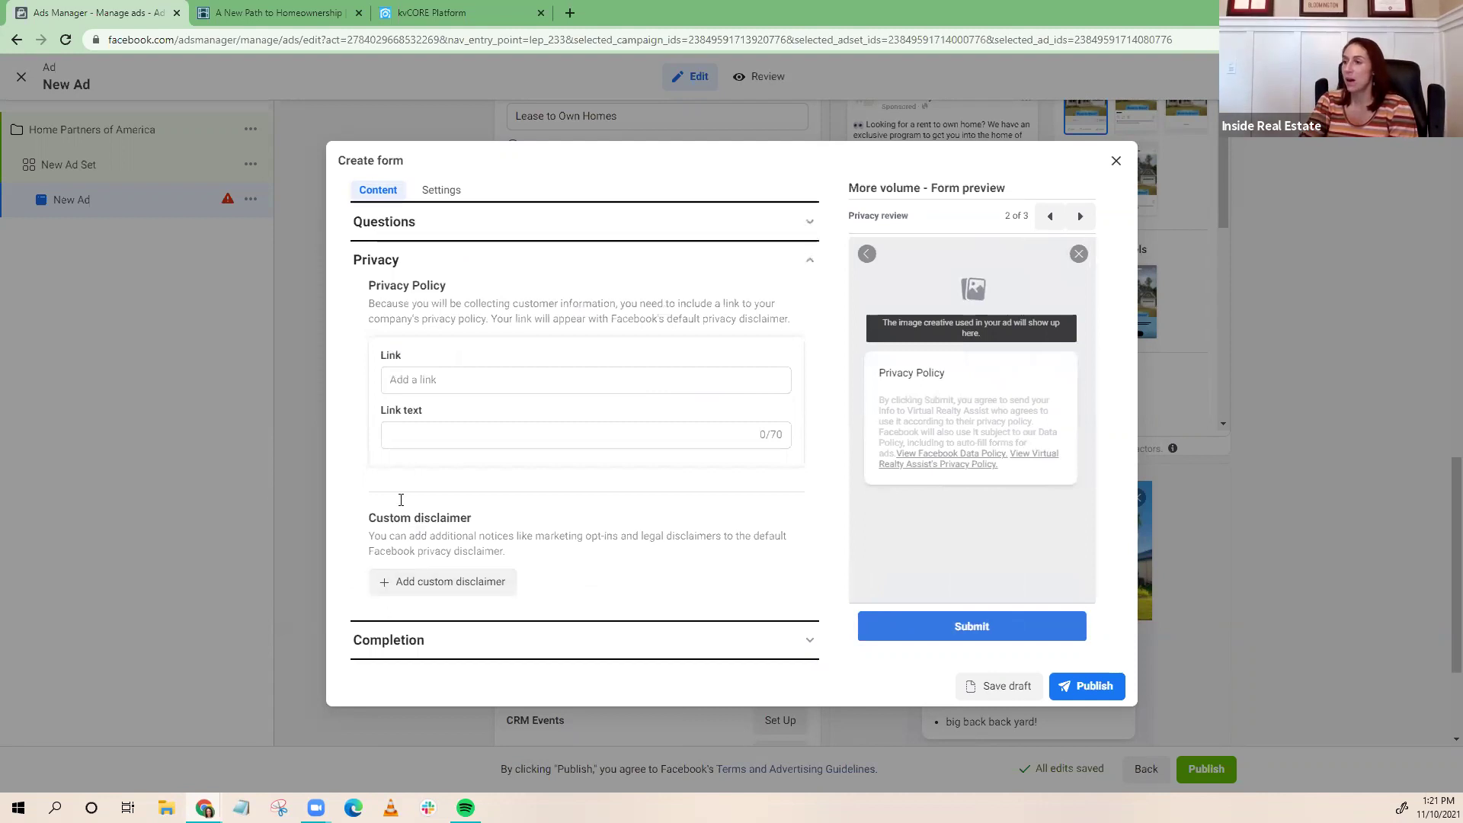
{"action": "left_click", "coordinate": [427, 13]}
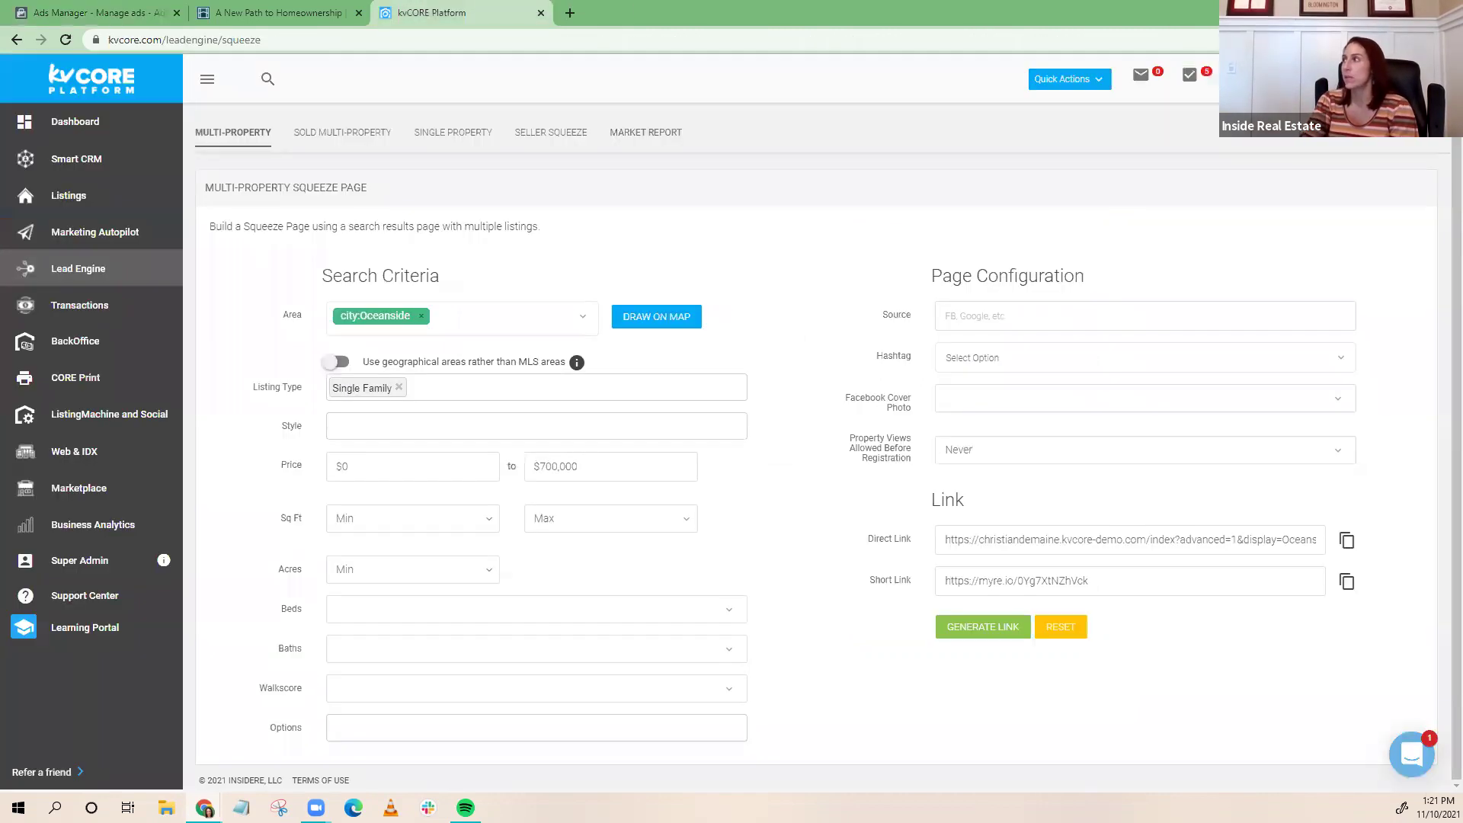
{"action": "left_click", "coordinate": [1295, 78]}
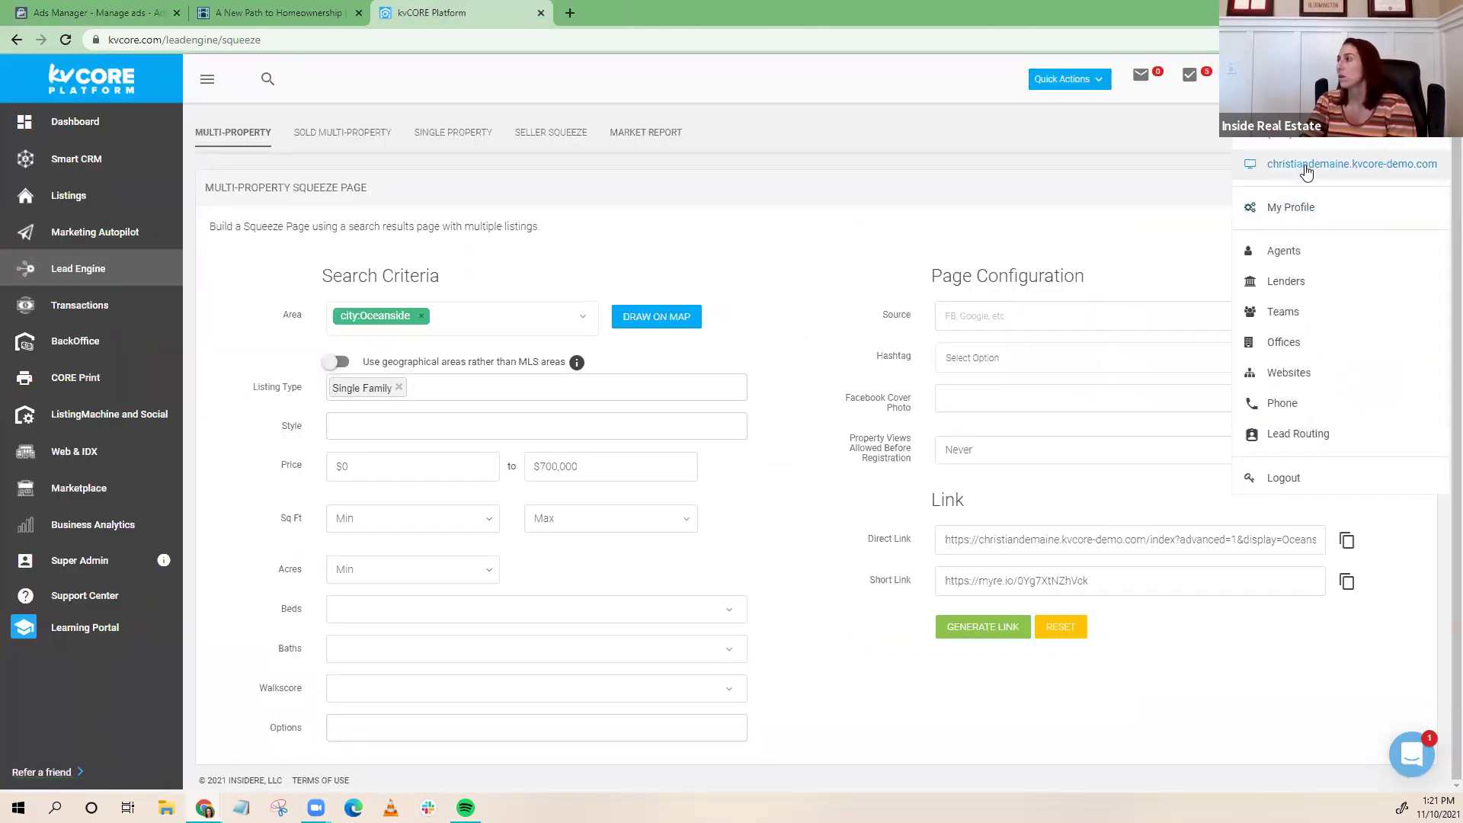
{"action": "scroll", "coordinate": [1299, 190], "scroll_direction": "up", "scroll_amount": 1}
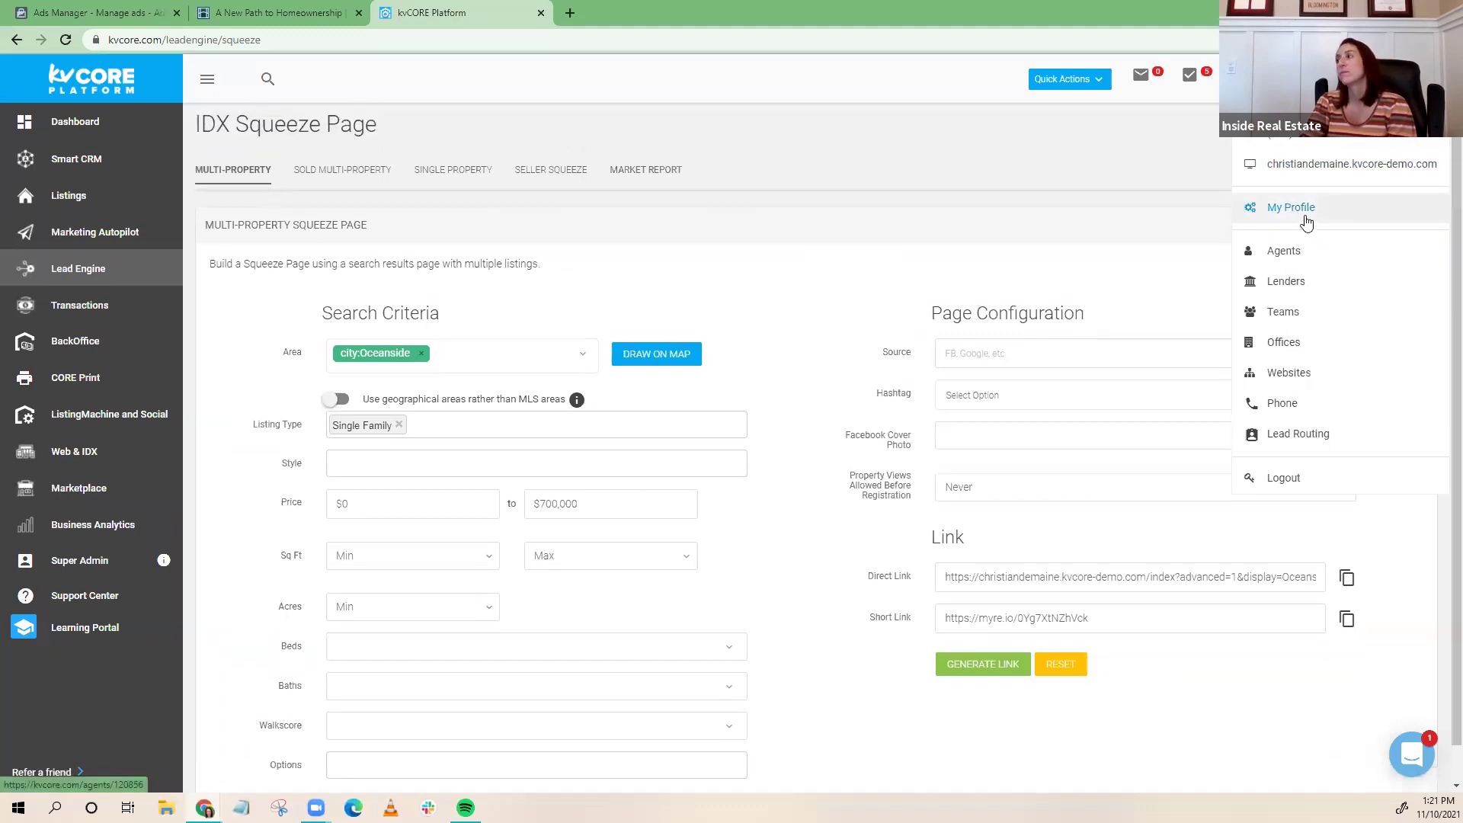
{"action": "left_click", "coordinate": [1297, 177]}
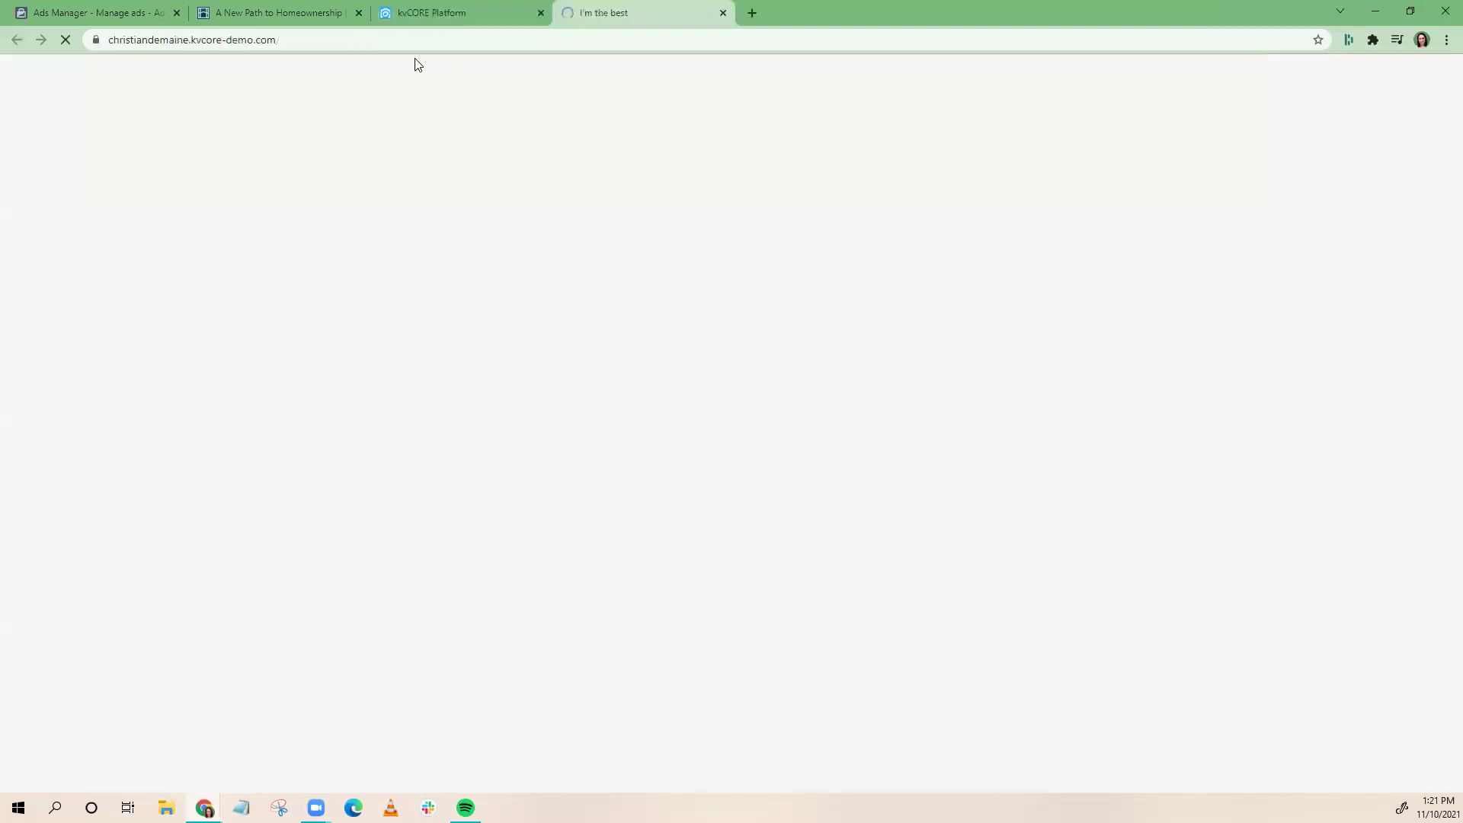
Open the Privacy Policy page from the website's footer and copy its web address
{"action": "scroll", "coordinate": [1044, 281], "scroll_direction": "down", "scroll_amount": 10}
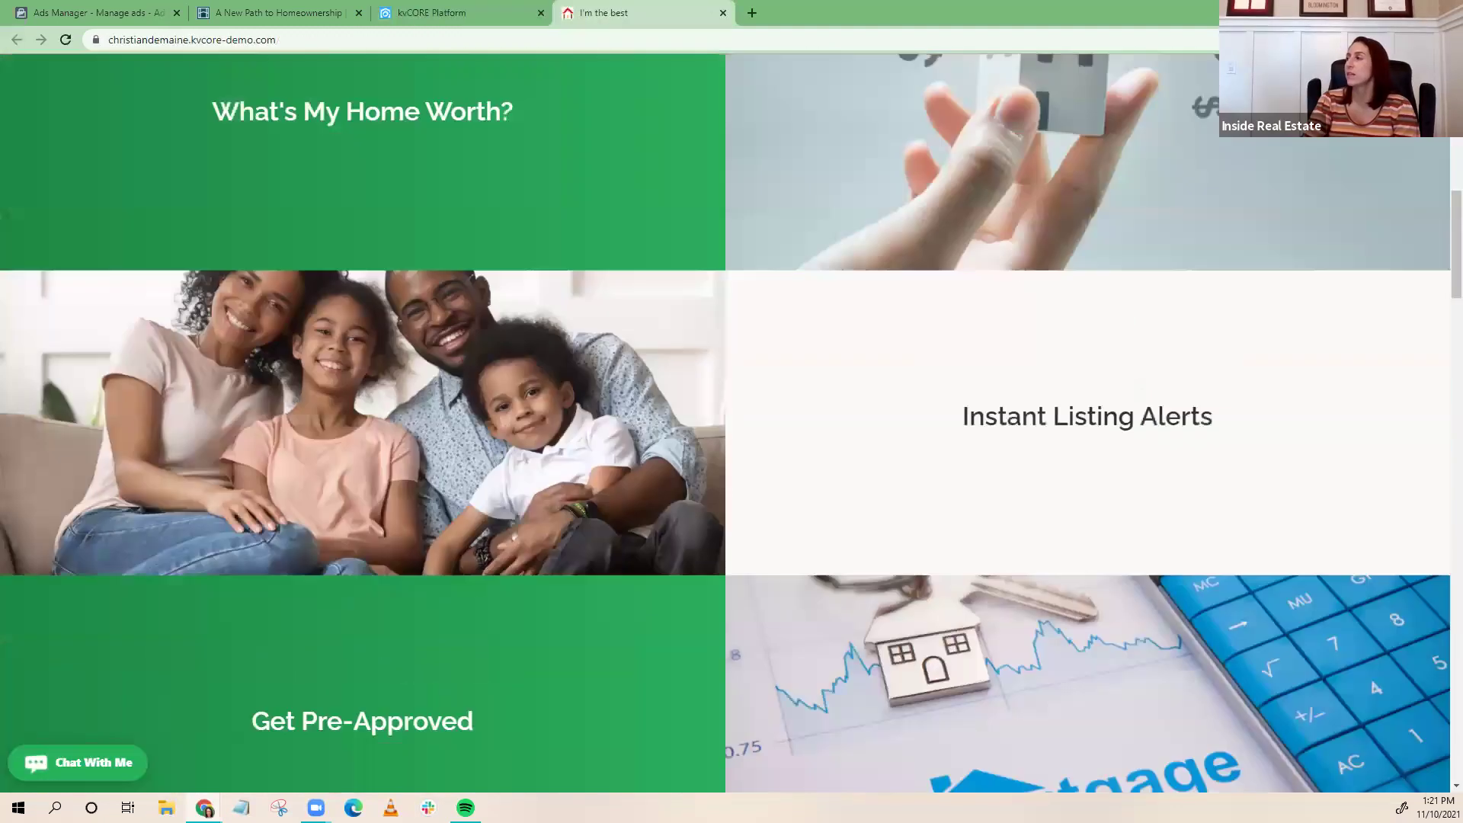
{"action": "scroll", "coordinate": [1362, 250], "scroll_direction": "down", "scroll_amount": 7}
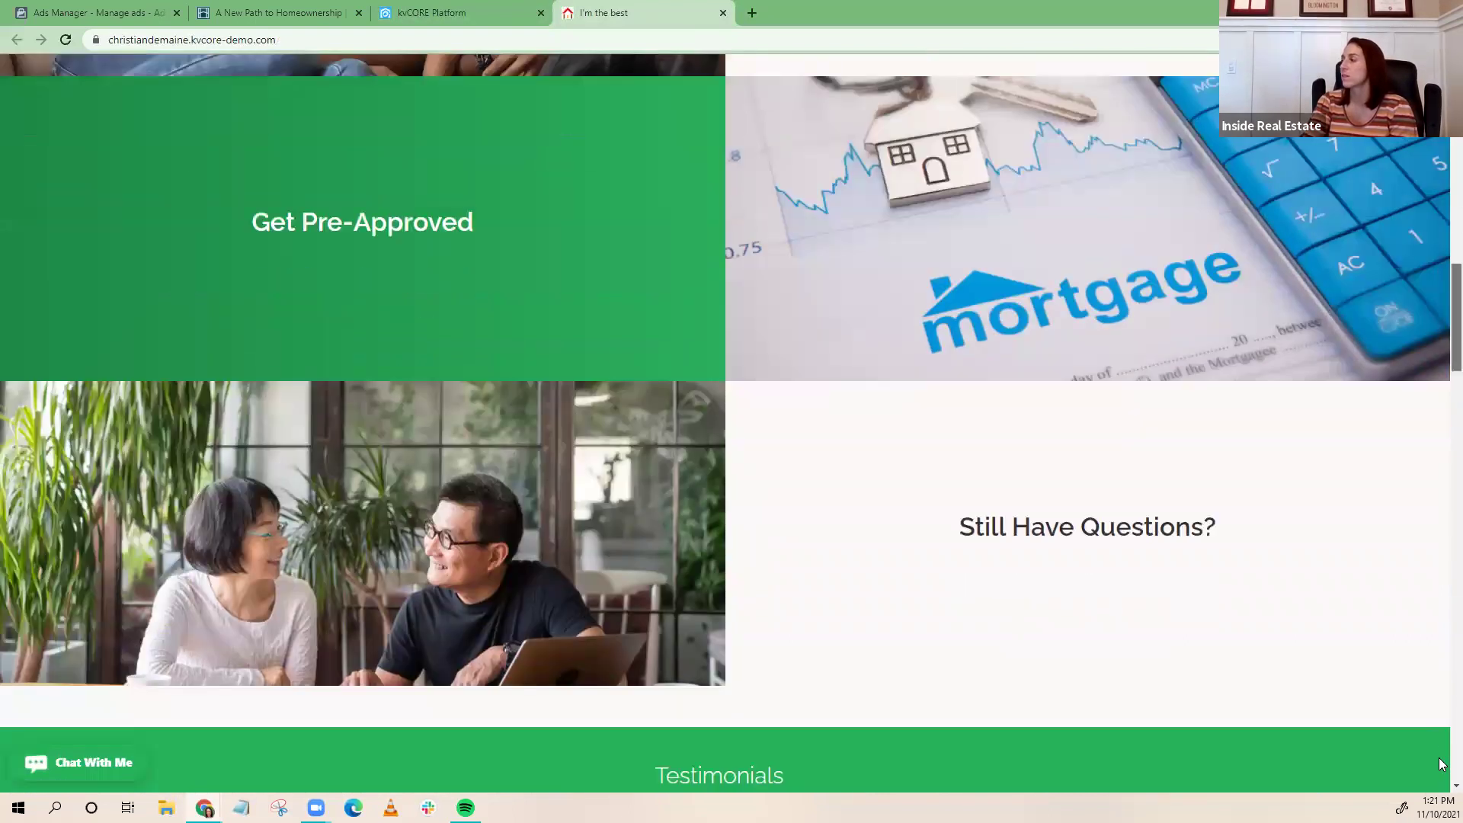
{"action": "scroll", "coordinate": [1440, 764], "scroll_direction": "down", "scroll_amount": 10}
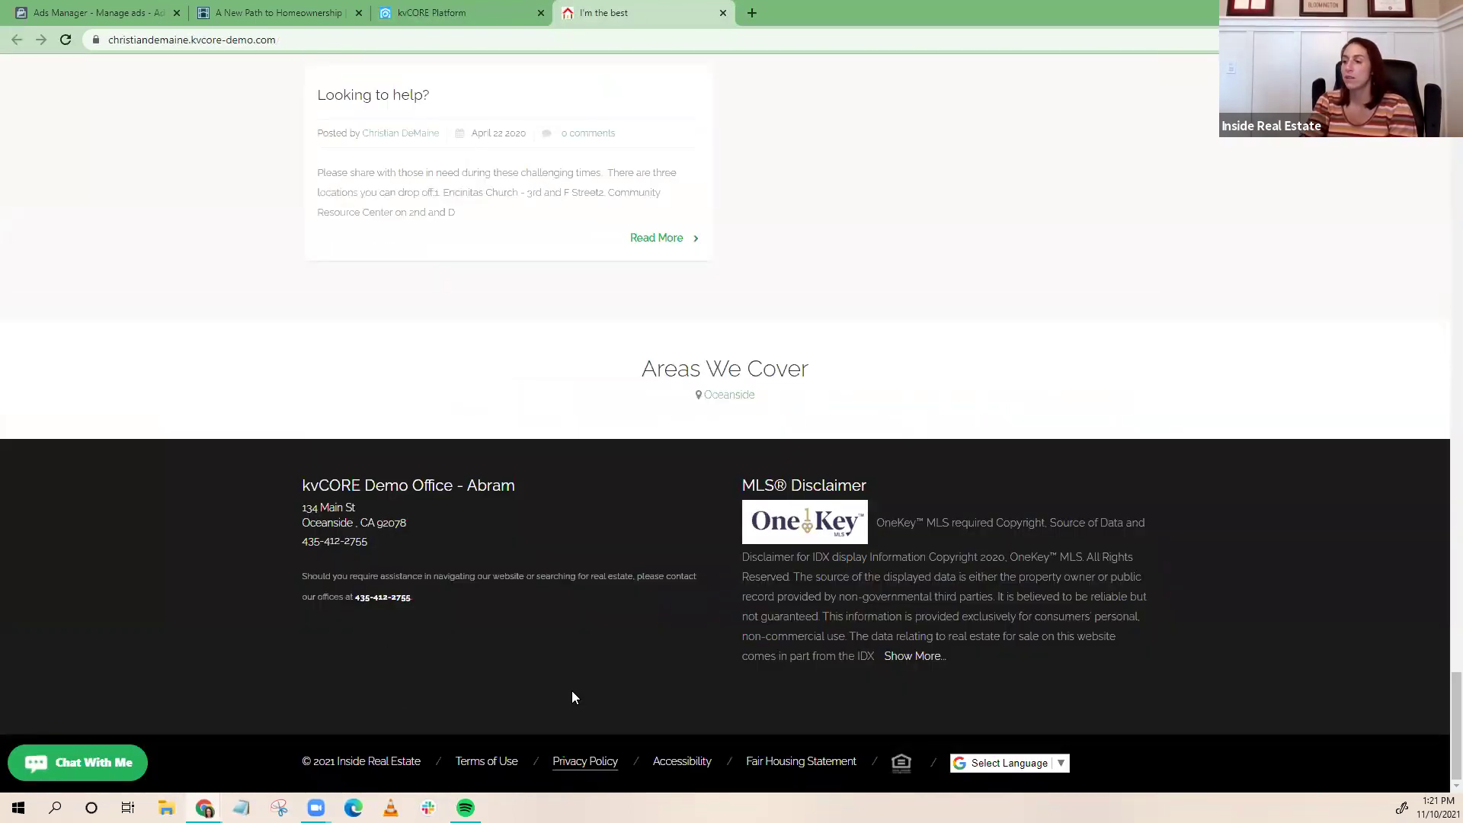
{"action": "scroll", "coordinate": [574, 399], "scroll_direction": "up", "scroll_amount": 12}
{"action": "scroll", "coordinate": [574, 402], "scroll_direction": "down", "scroll_amount": 12}
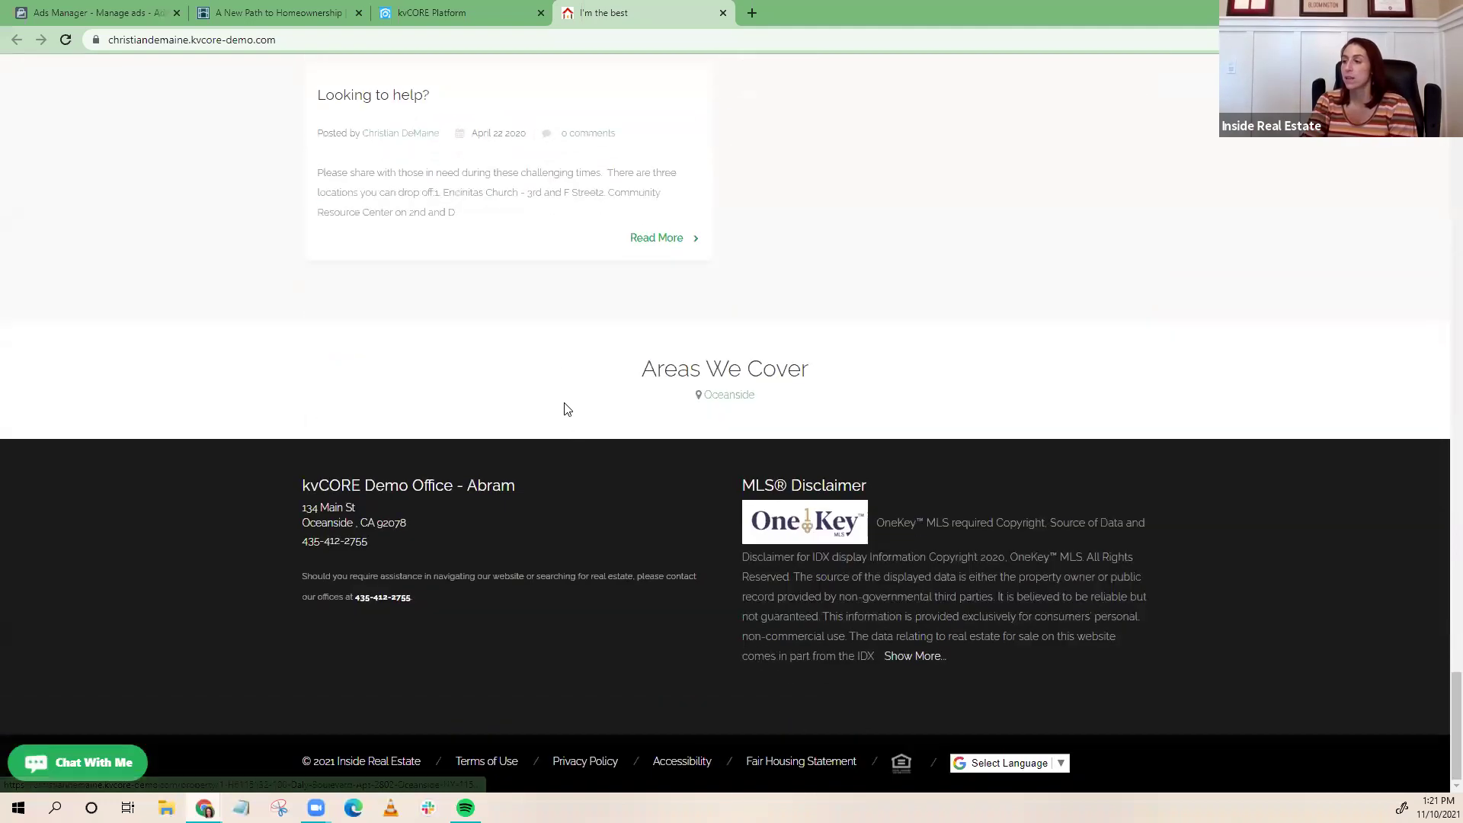
{"action": "left_click", "coordinate": [577, 765]}
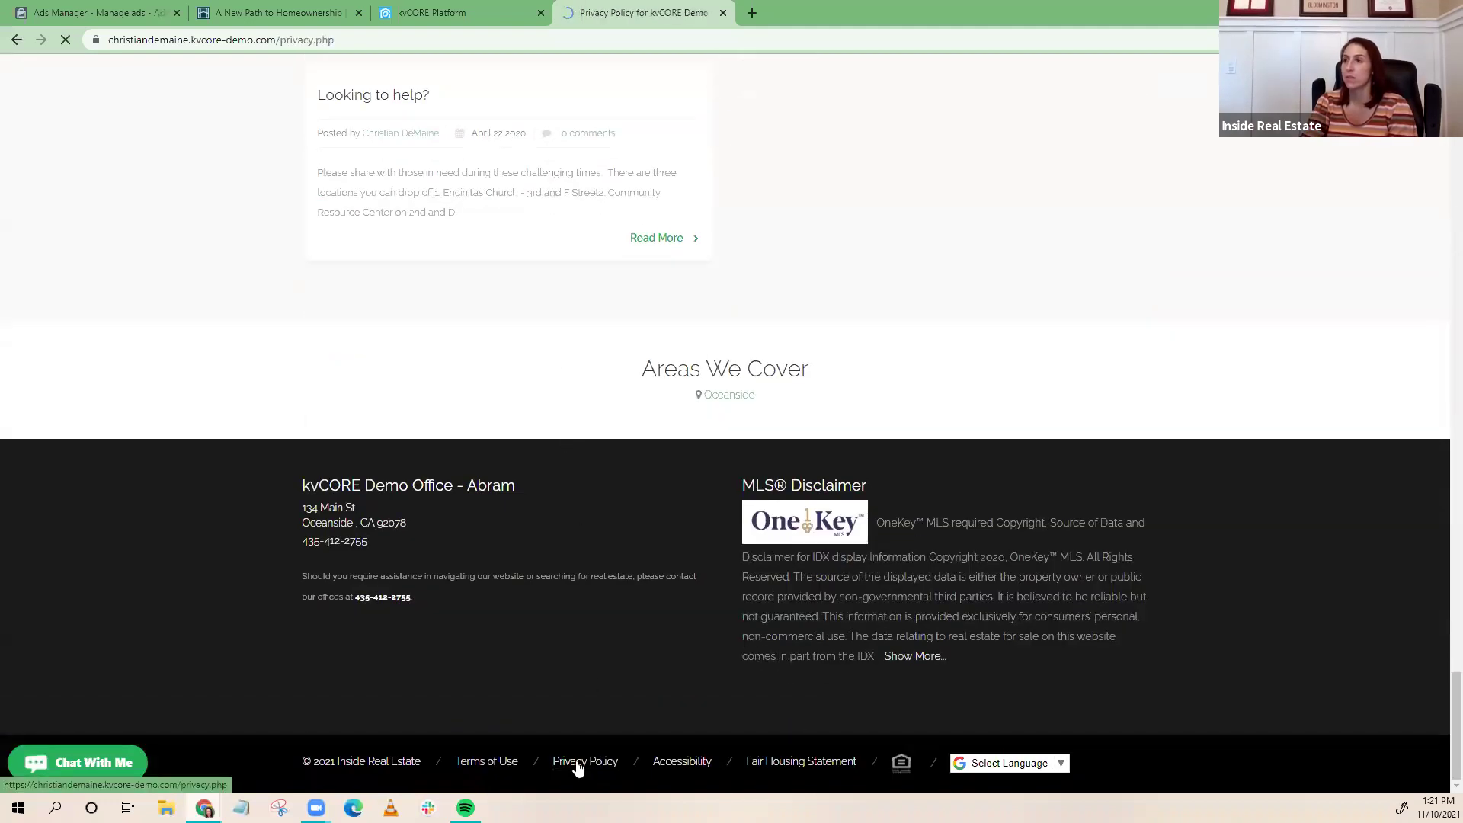
{"action": "left_click_drag", "start_coordinate": [334, 40], "coordinate": [86, 38]}
{"action": "key", "text": "ctrl+c"}
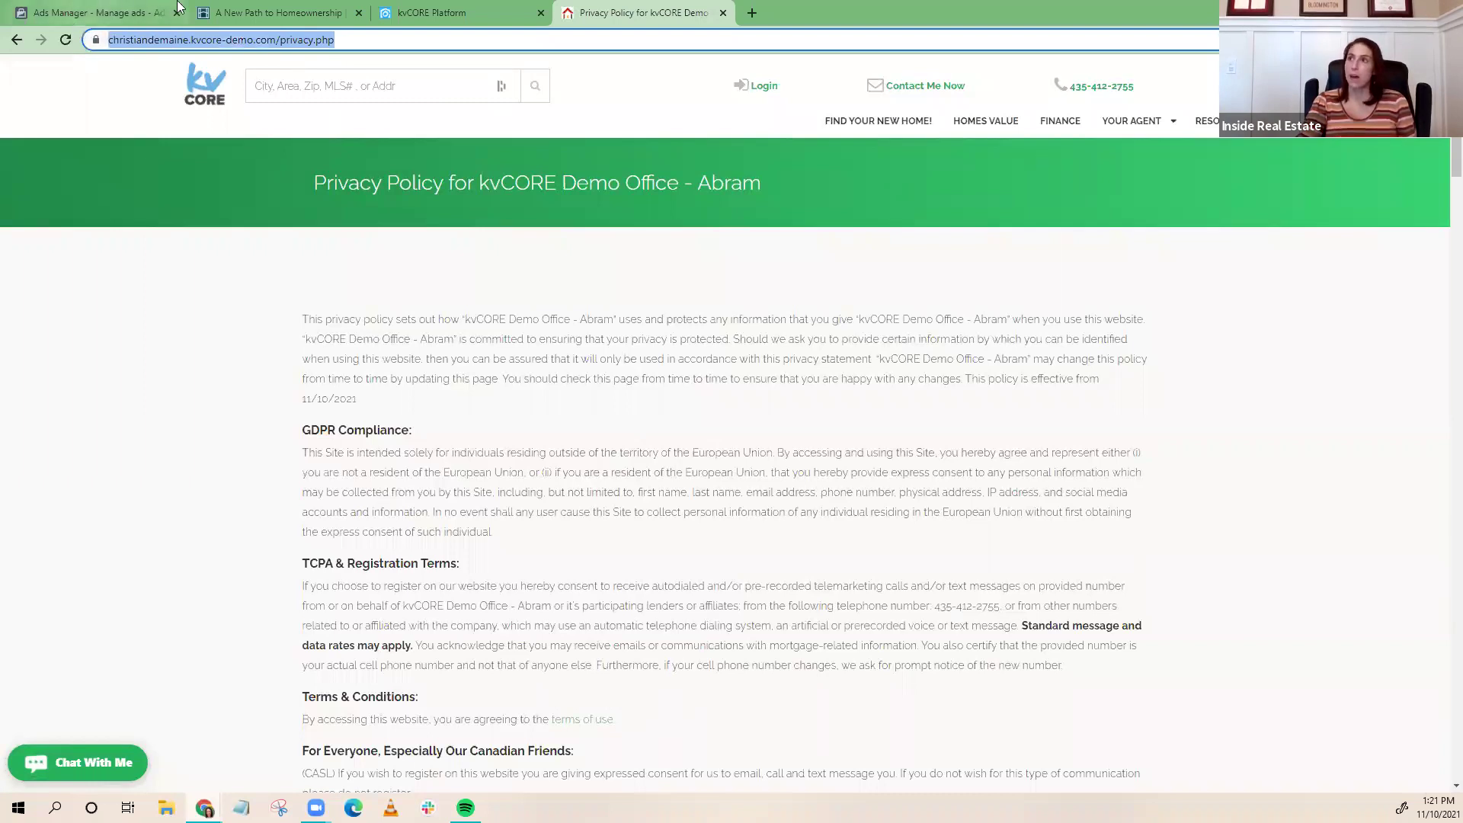
Back in Ads Manager, paste the copied address as the form's privacy policy link and enter "Privacy" as the link text
{"action": "left_click", "coordinate": [431, 10]}
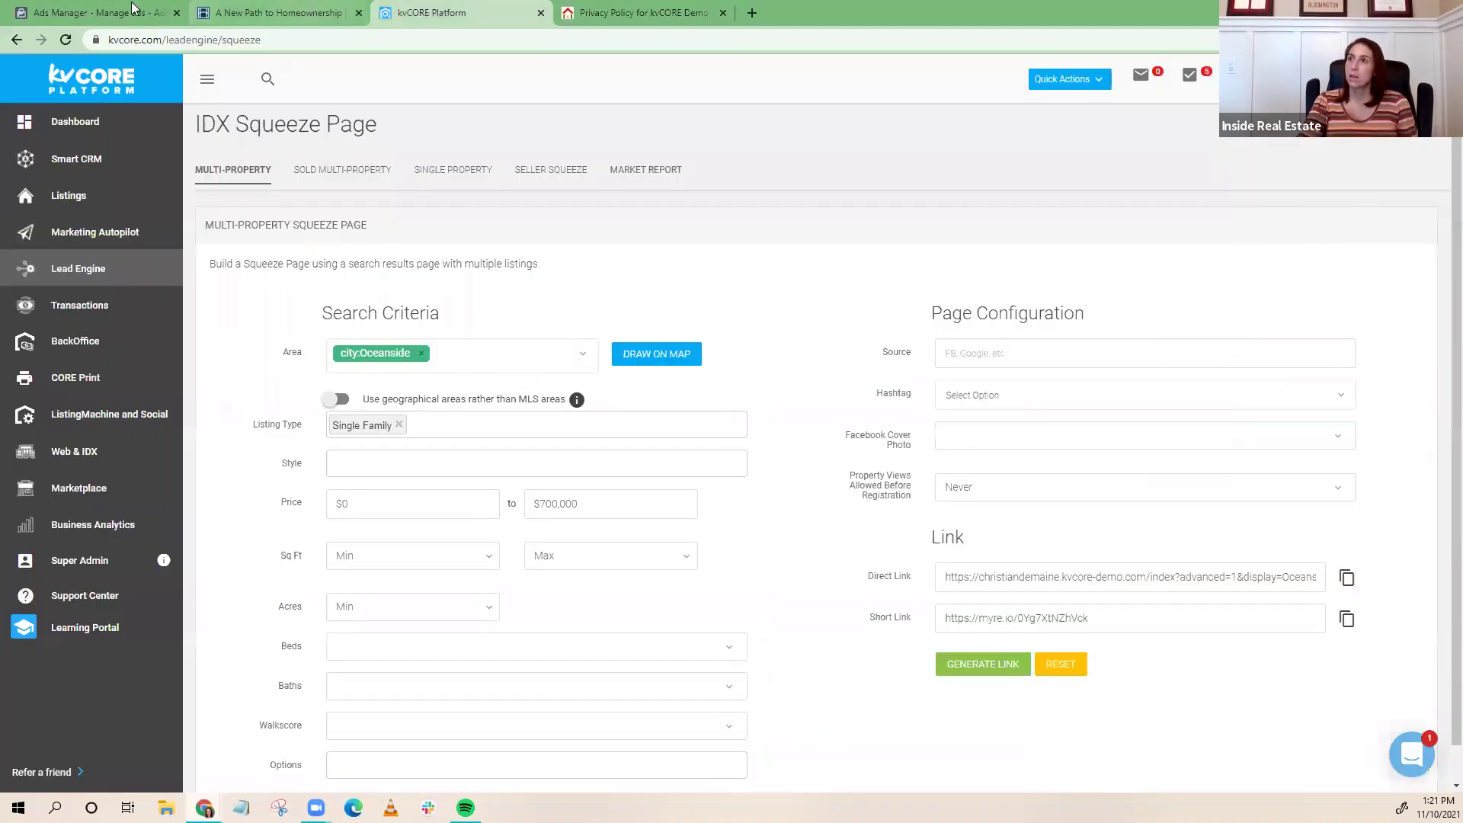
{"action": "left_click", "coordinate": [609, 9]}
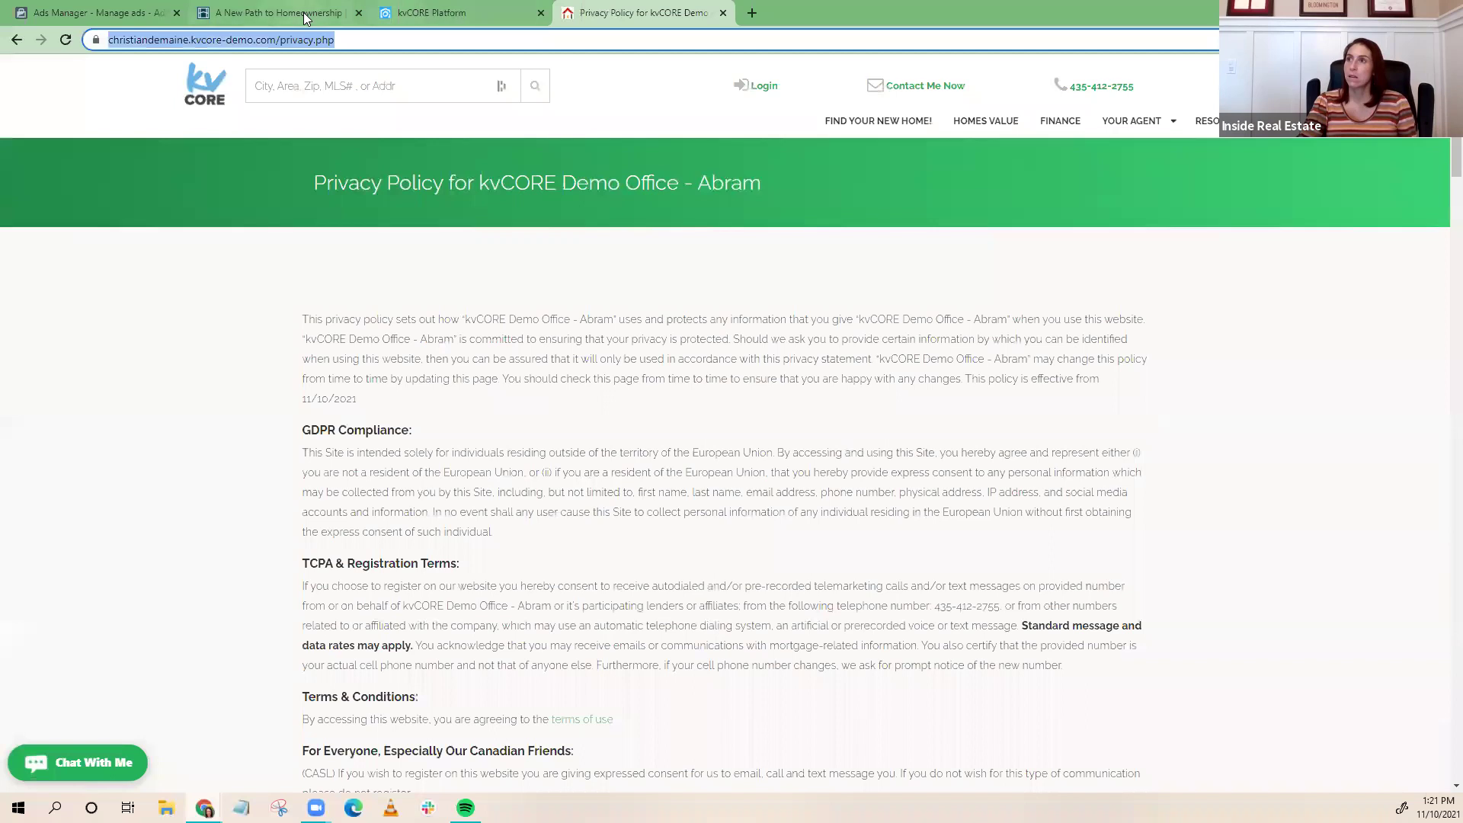
{"action": "left_click", "coordinate": [305, 13]}
{"action": "left_click", "coordinate": [137, 11]}
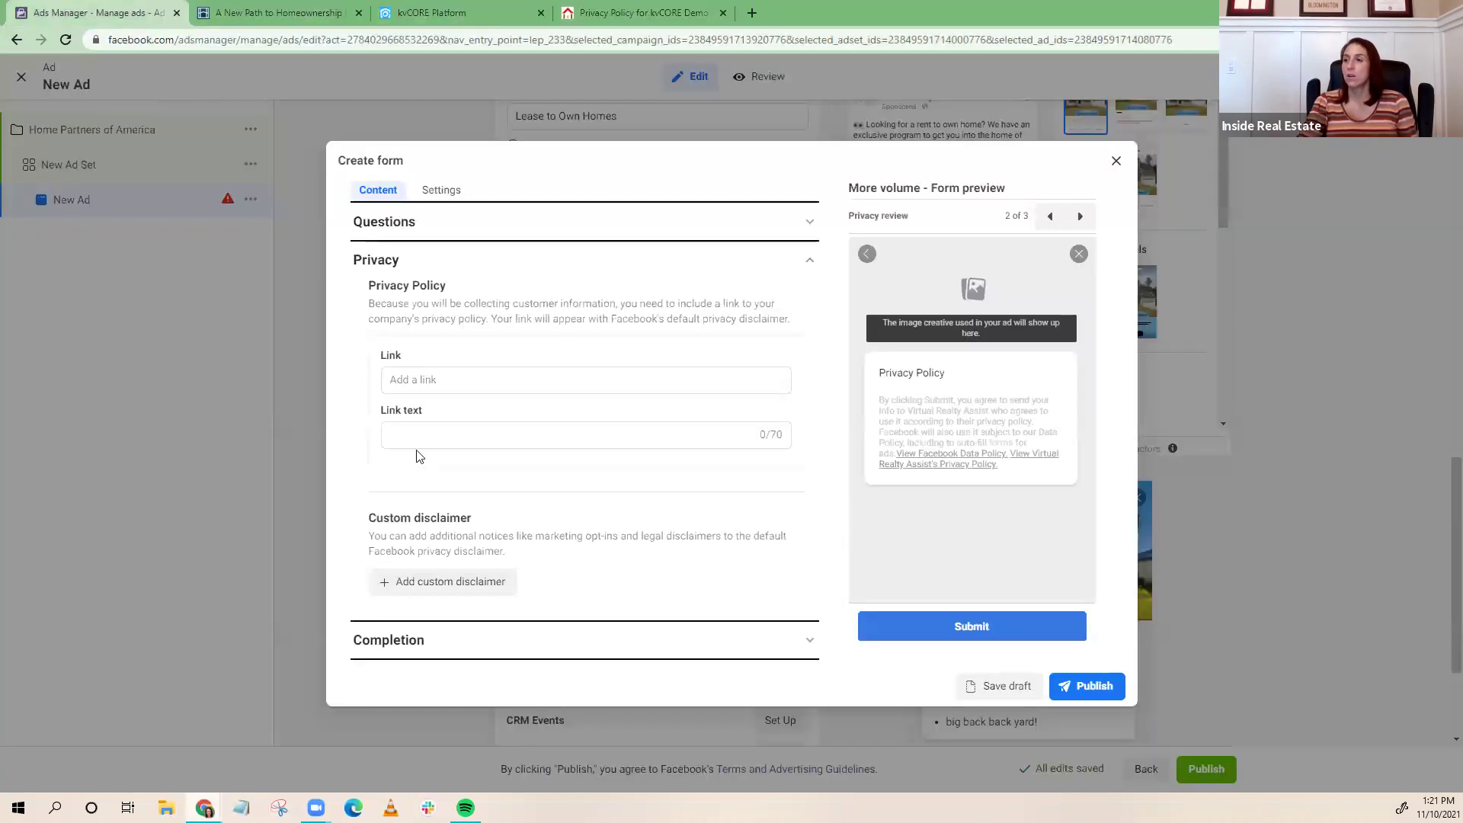
{"action": "left_click", "coordinate": [413, 380]}
{"action": "key", "text": "ctrl+v"}
{"action": "left_click", "coordinate": [442, 436]}
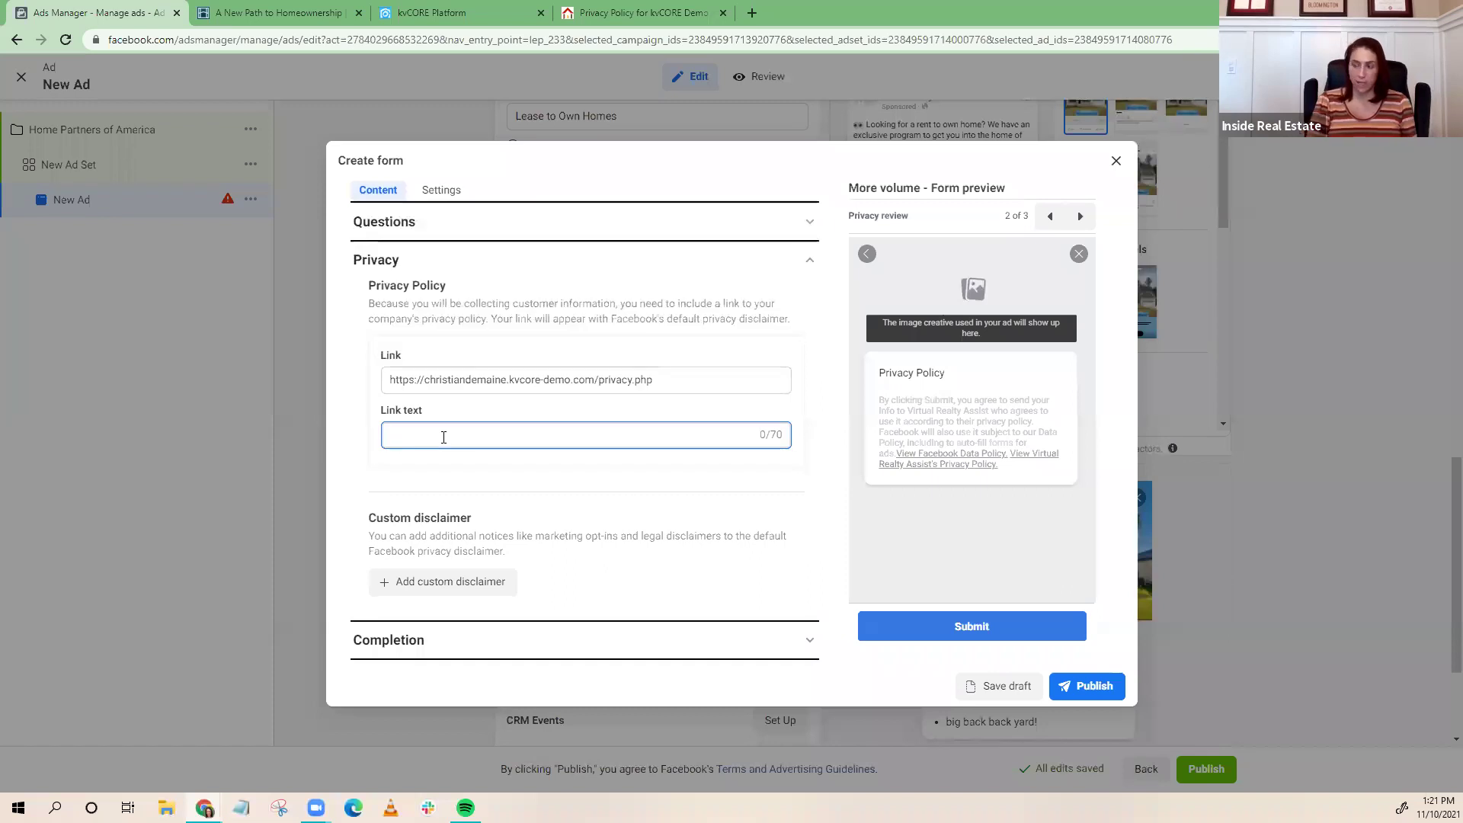
{"action": "type", "text": "Privacy"}
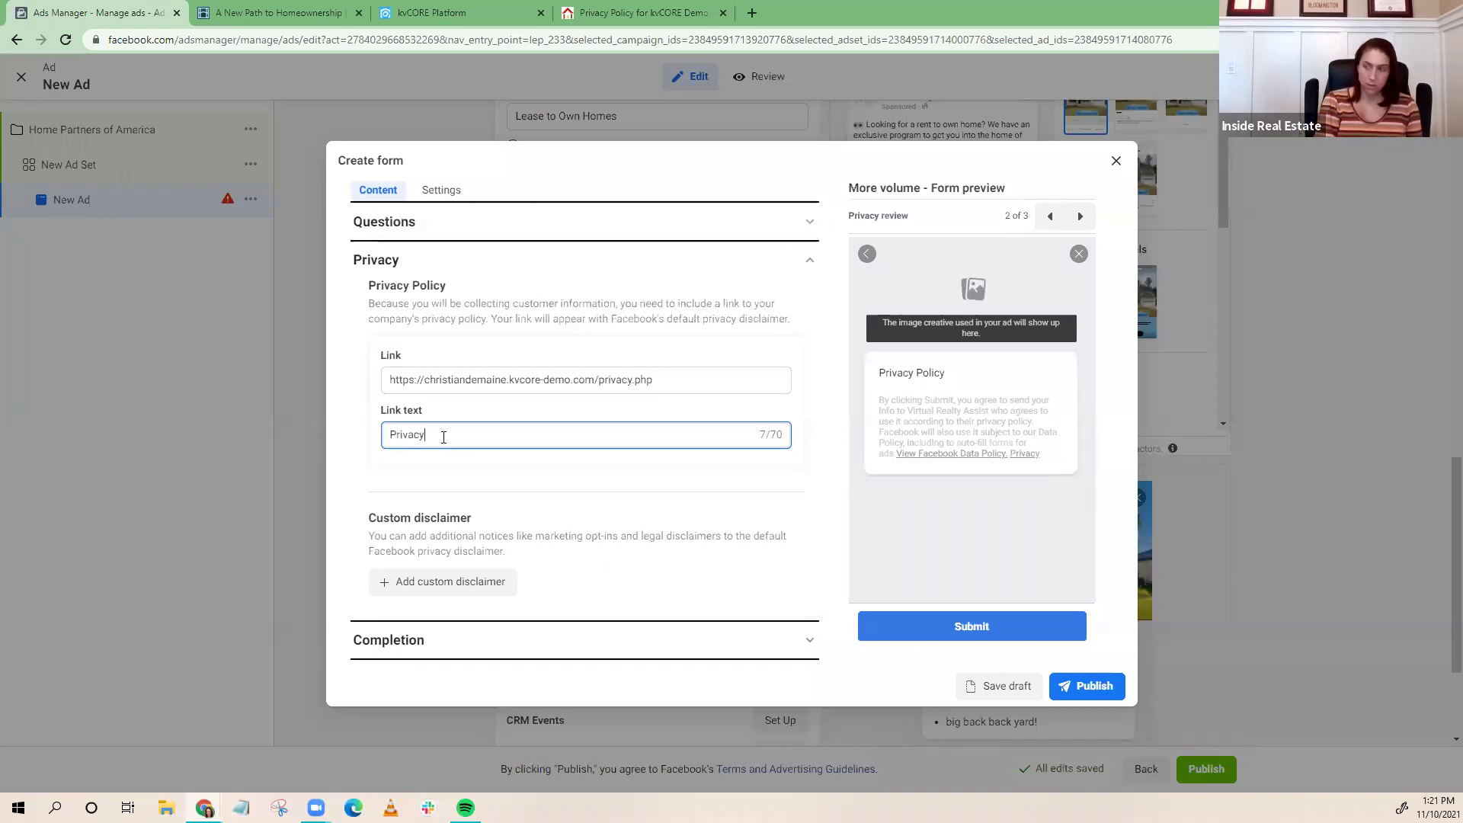
Complete the privacy link text as "Privacy Policy" and set the completion headline to "Thank! Here's your list of Rent to Own Homes"
{"action": "type", "text": " Policy"}
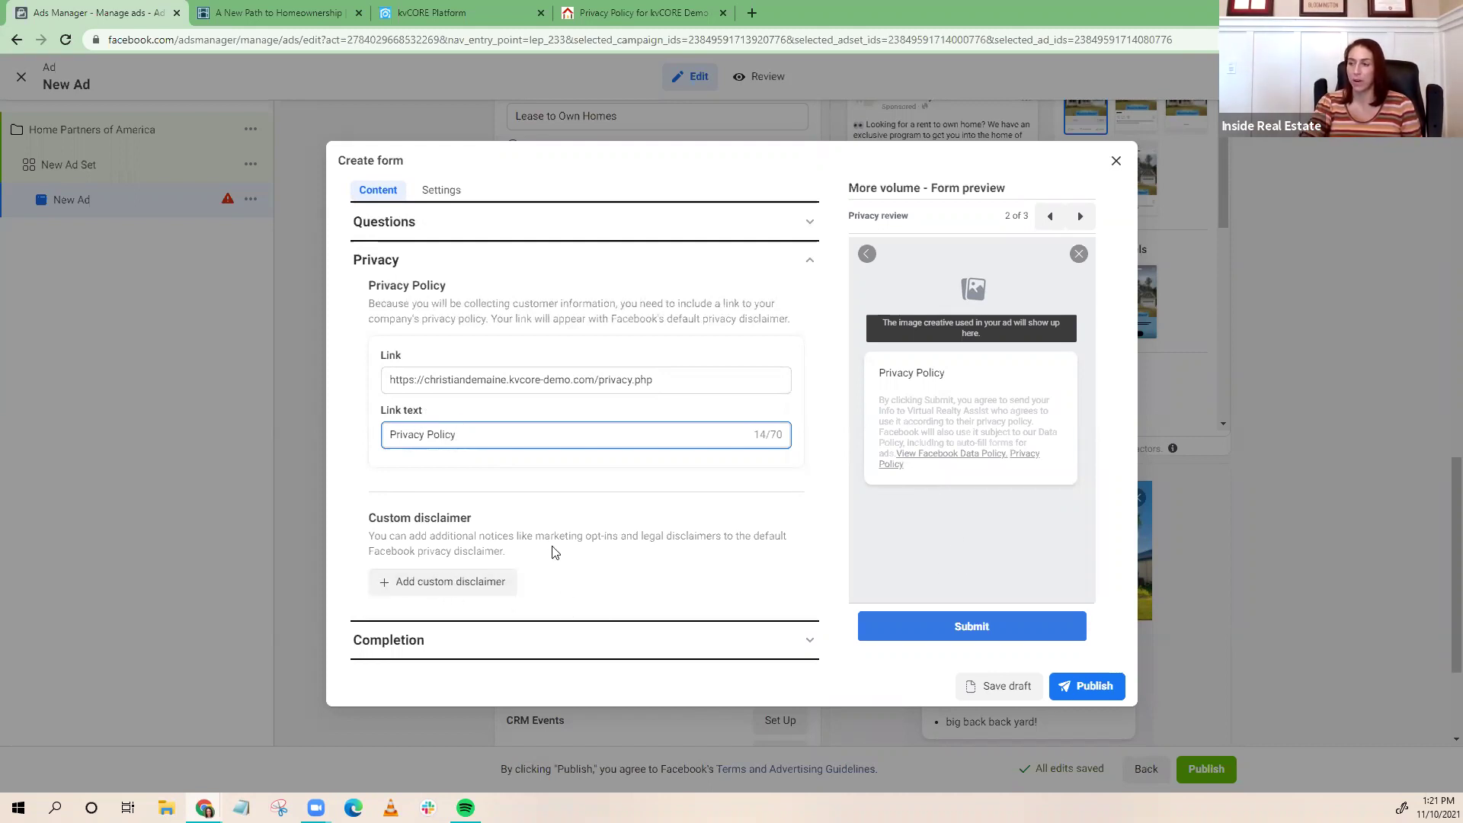
{"action": "left_click", "coordinate": [392, 642]}
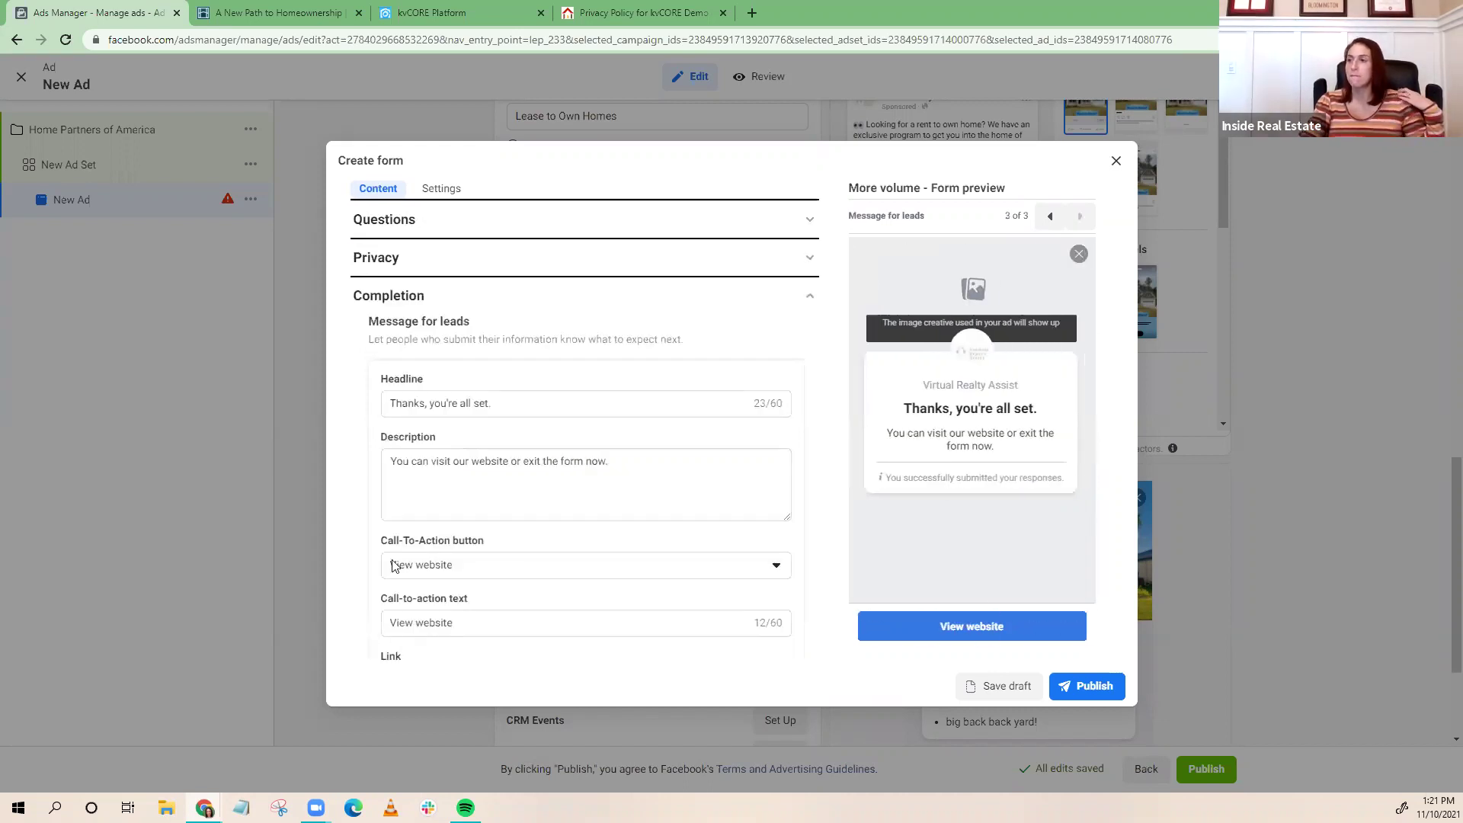
{"action": "left_click_drag", "start_coordinate": [510, 399], "coordinate": [352, 393]}
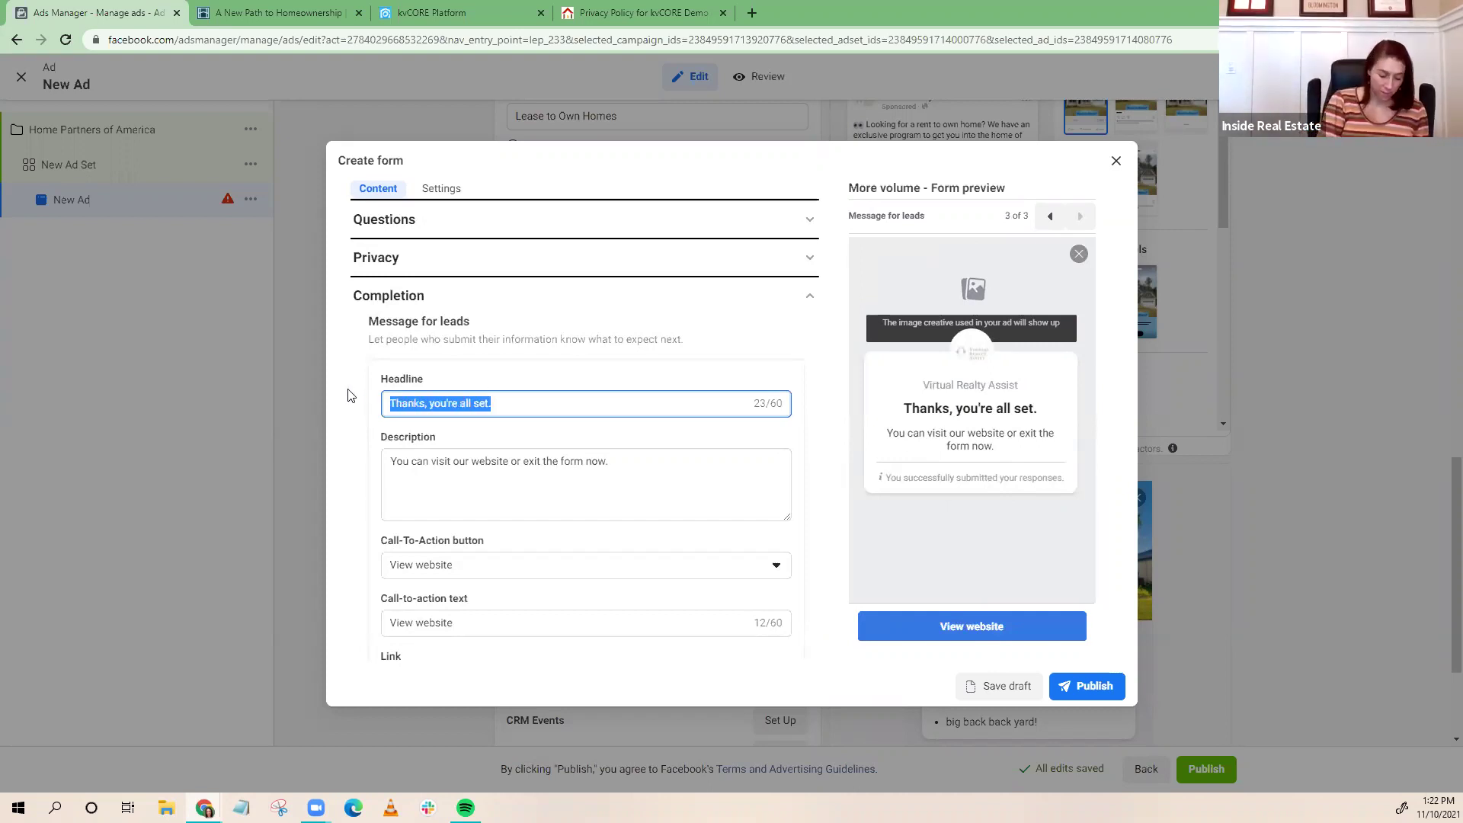
{"action": "type", "text": "T"}
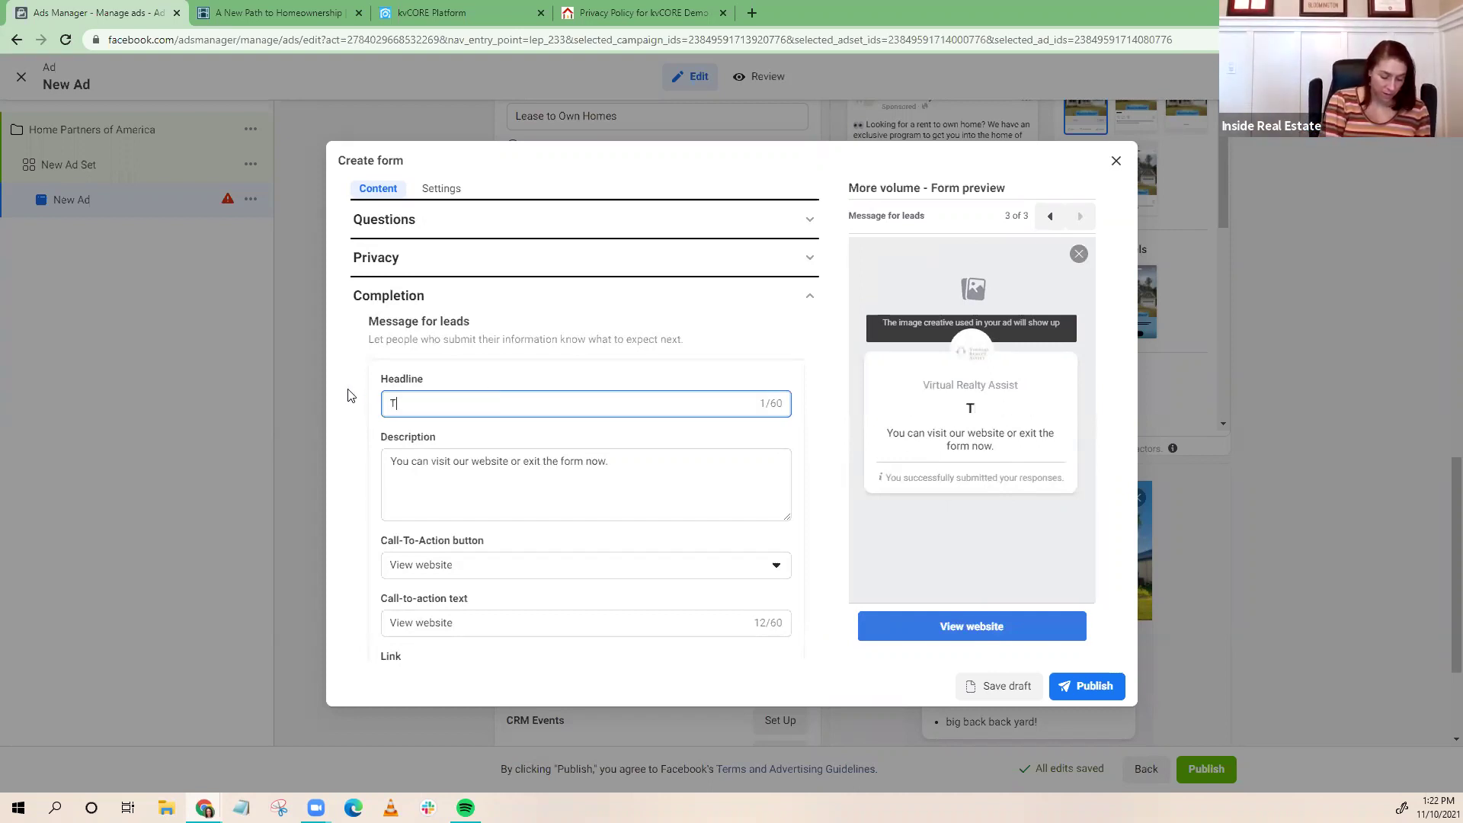
{"action": "type", "text": "hank! He"}
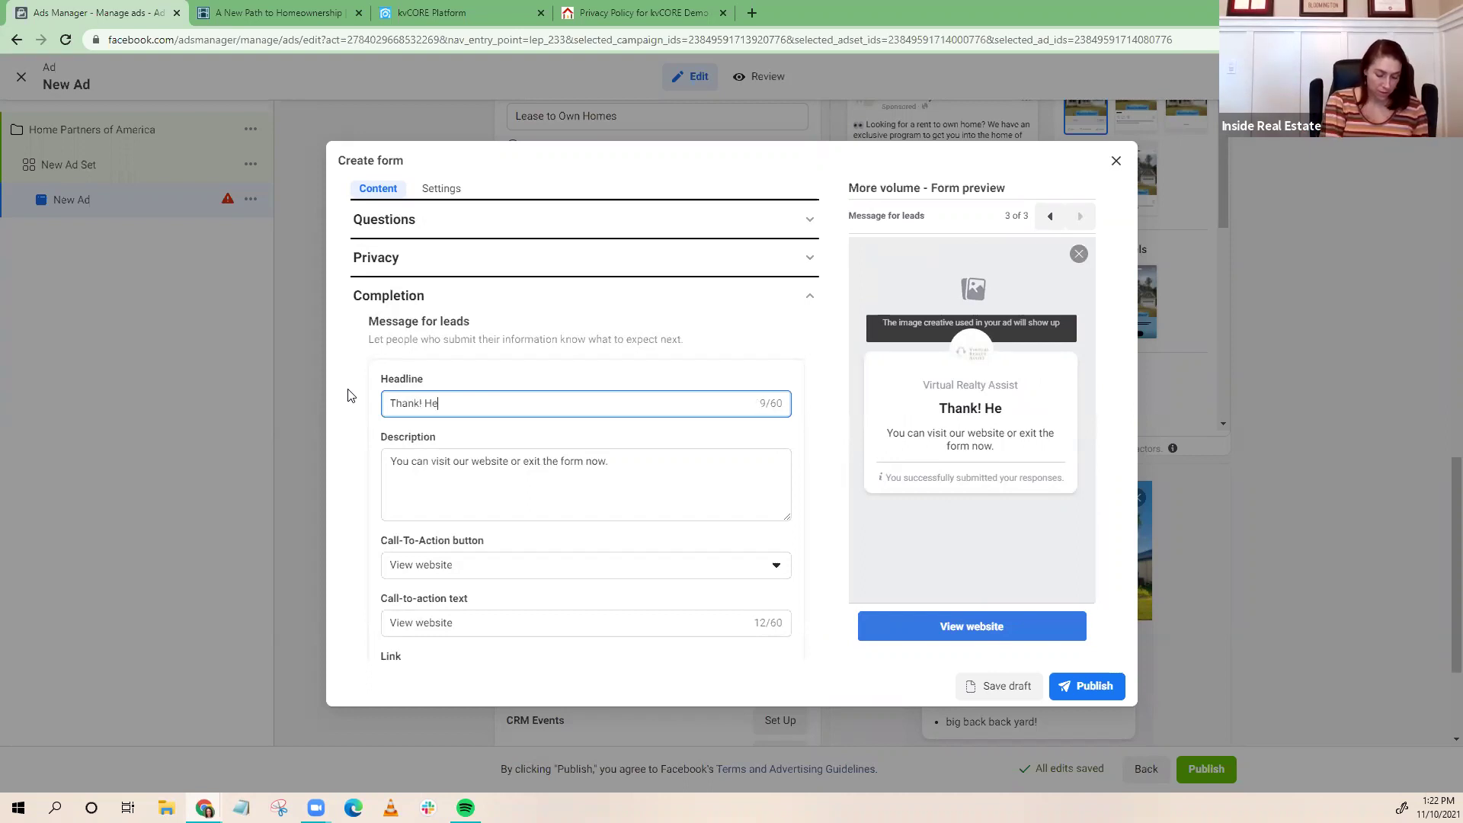
{"action": "type", "text": "re's your list"}
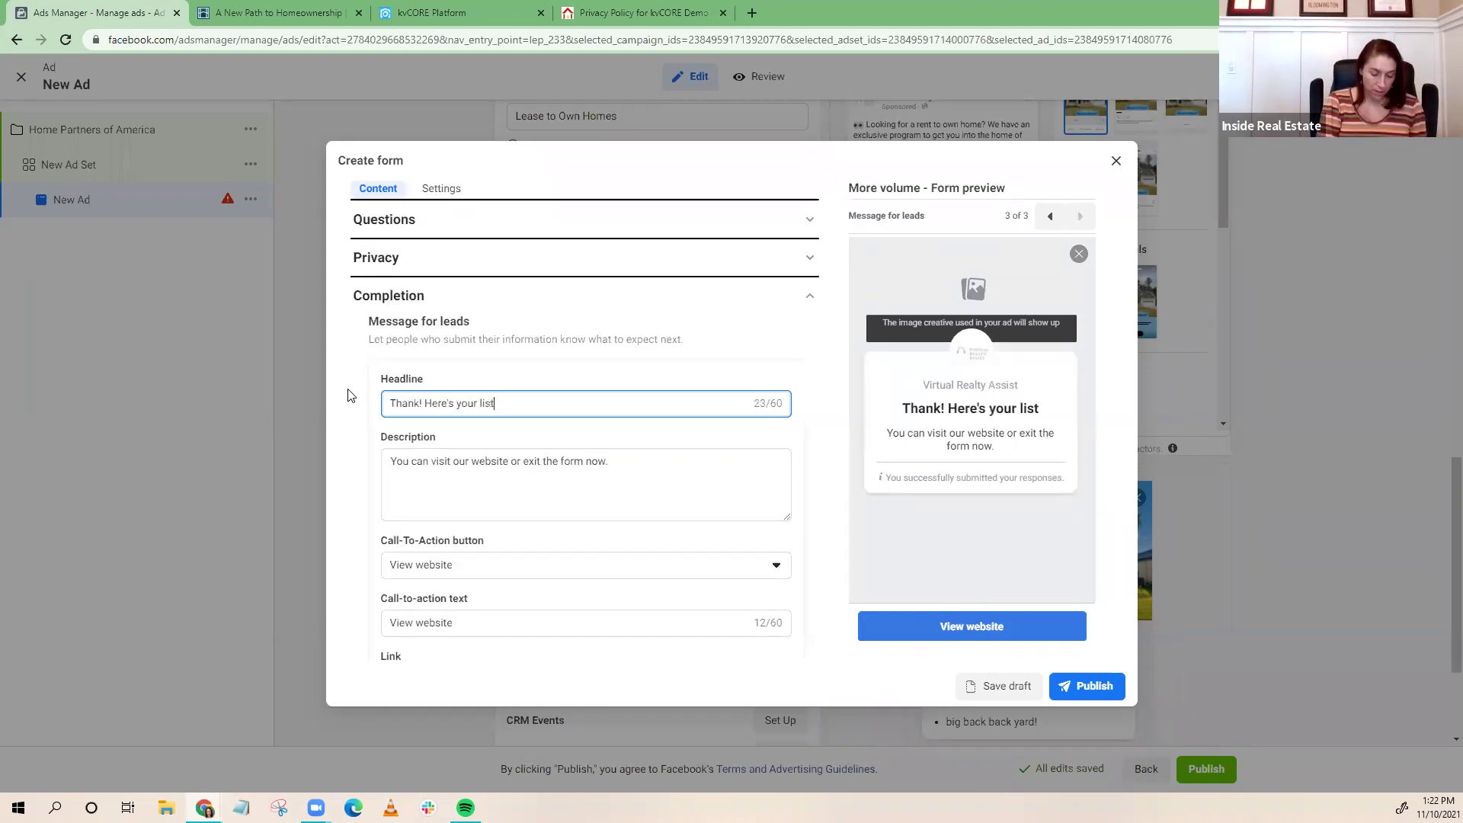
{"action": "type", "text": " of Ren"}
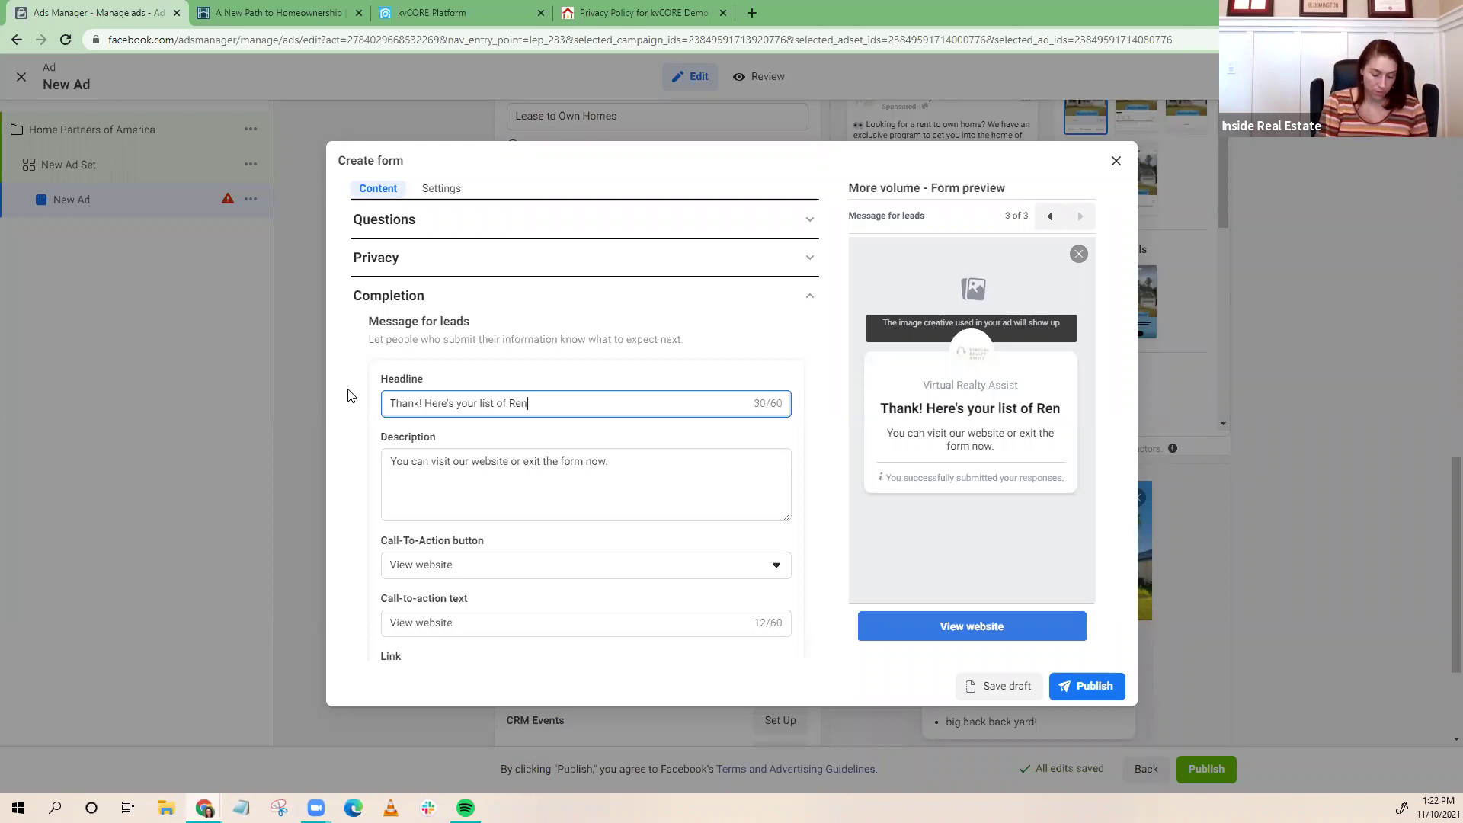
{"action": "type", "text": "t to Ow"}
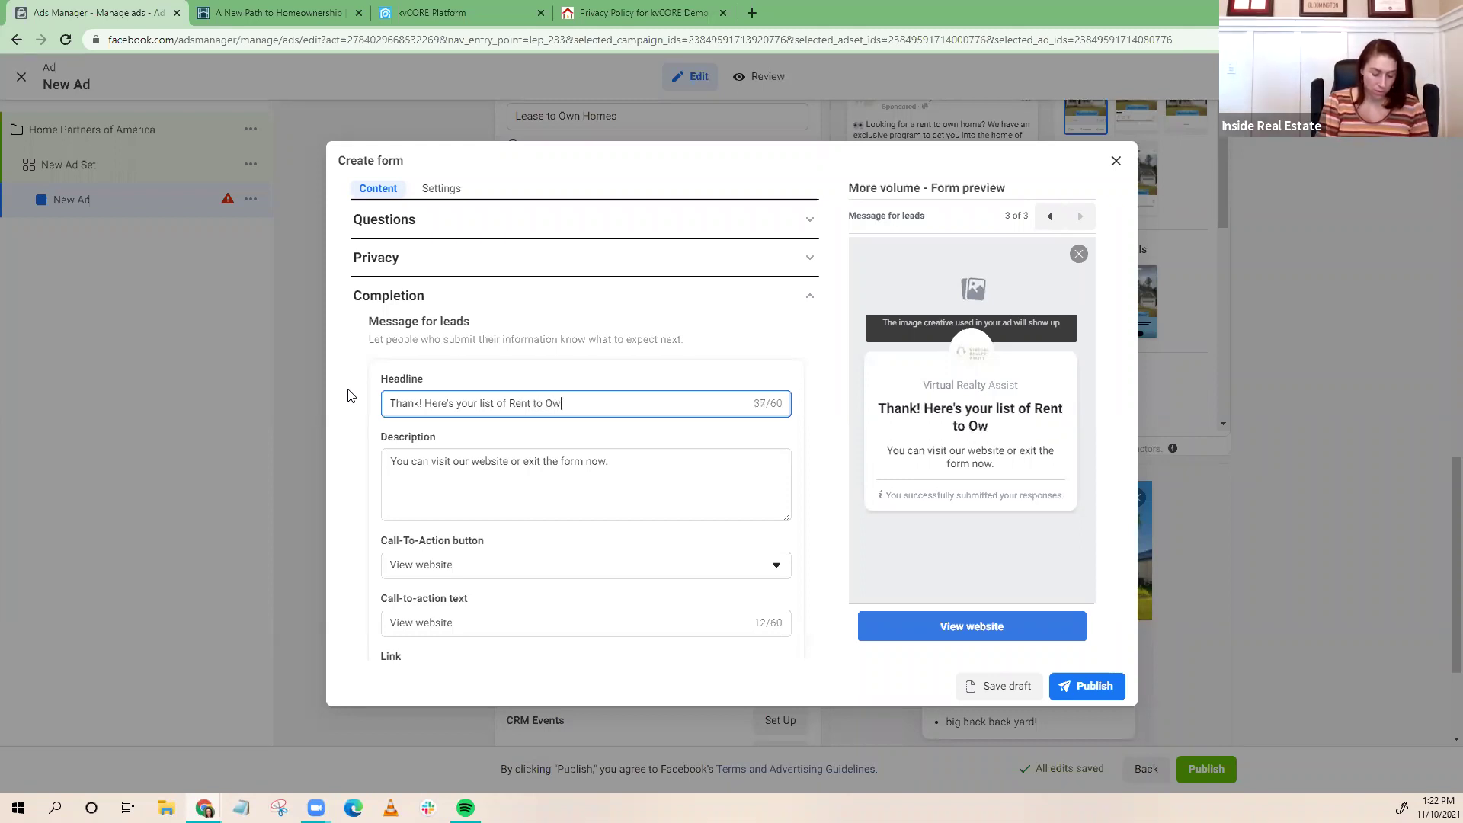
{"action": "type", "text": "n Homes"}
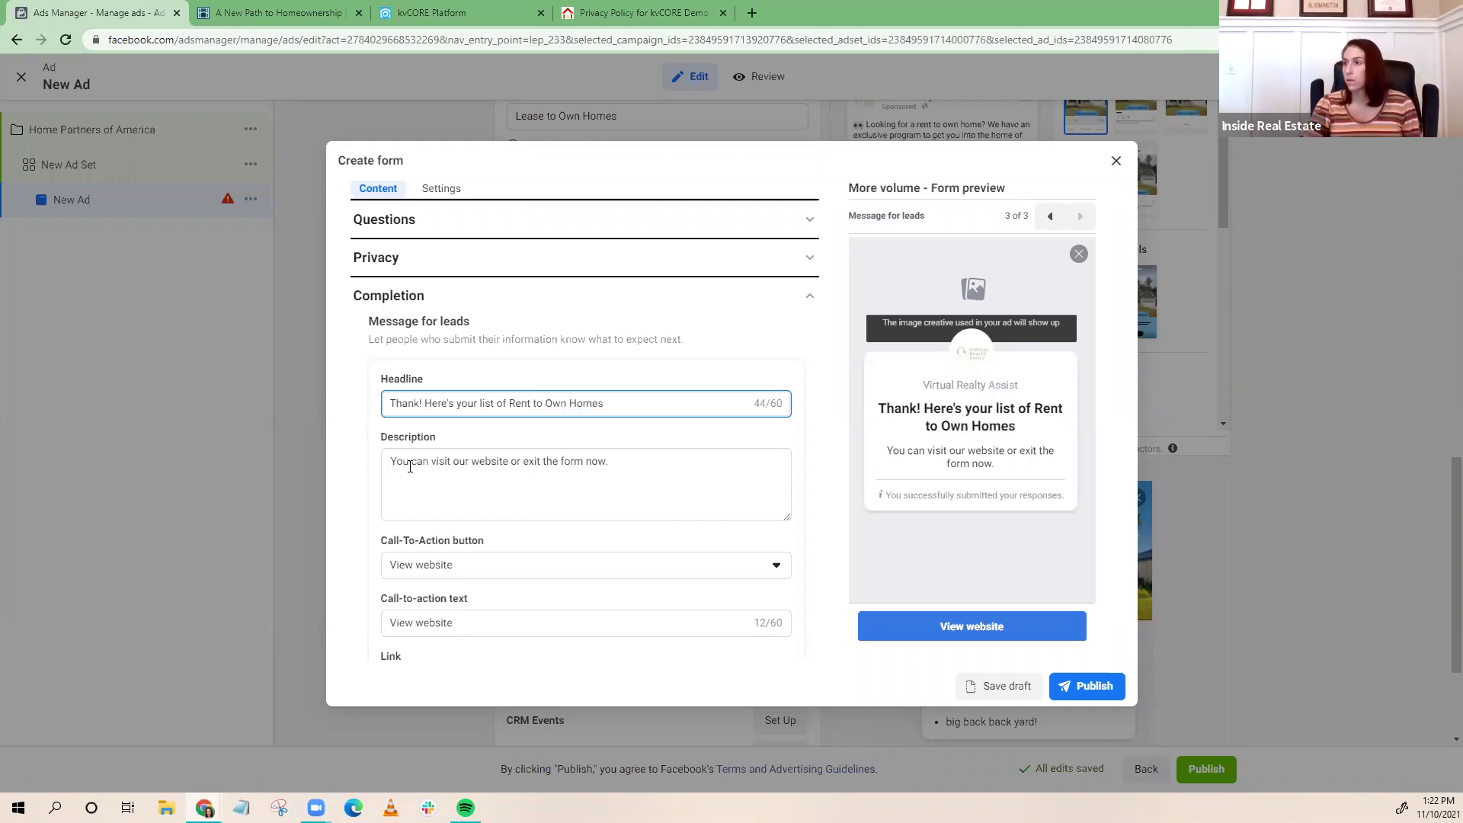
Replace the completion message's description with "Start Shopping NOW!"
{"action": "left_click", "coordinate": [610, 463]}
{"action": "left_click_drag", "start_coordinate": [611, 462], "coordinate": [368, 466]}
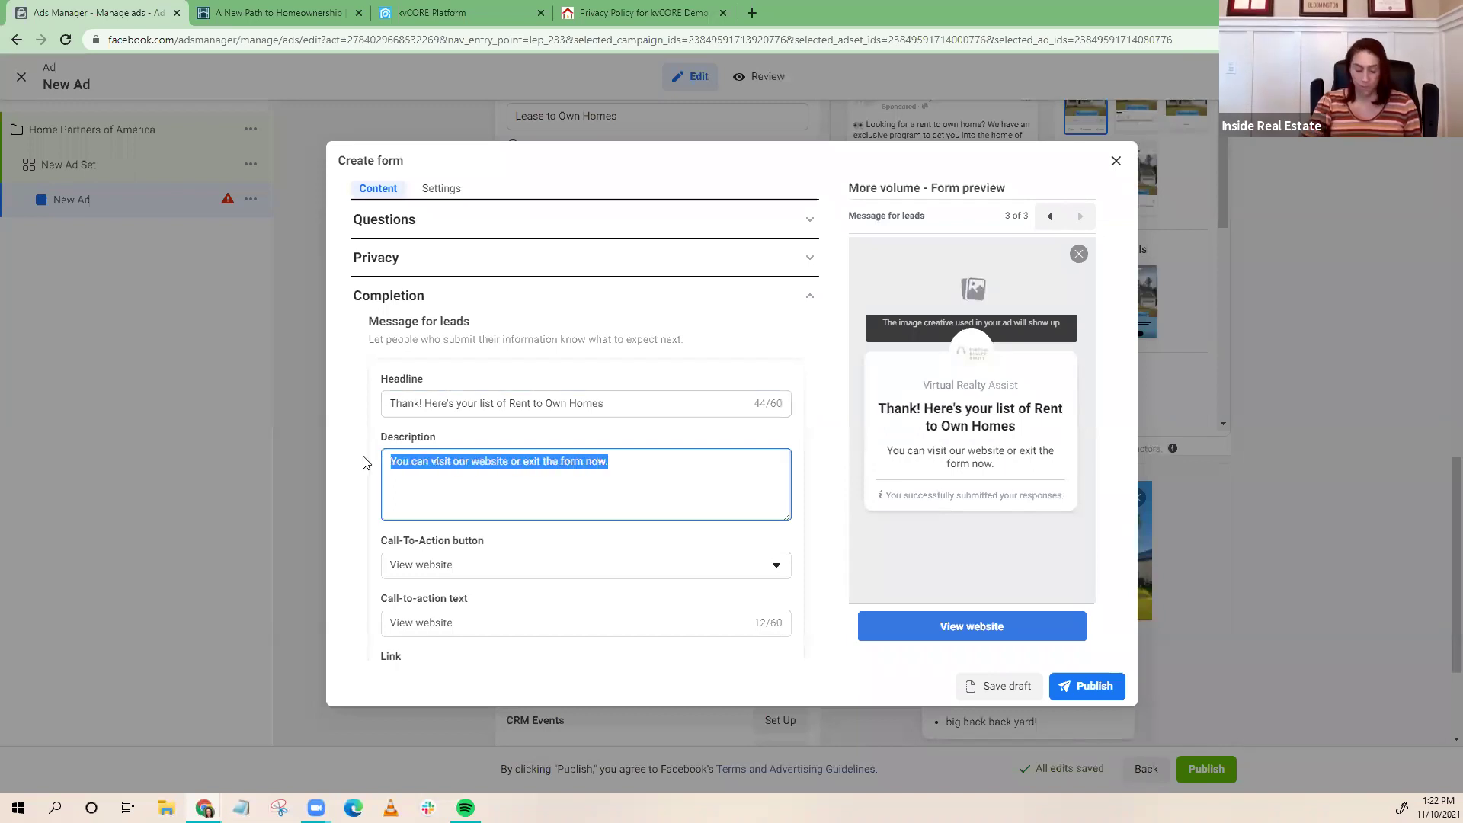
{"action": "type", "text": "Start S"}
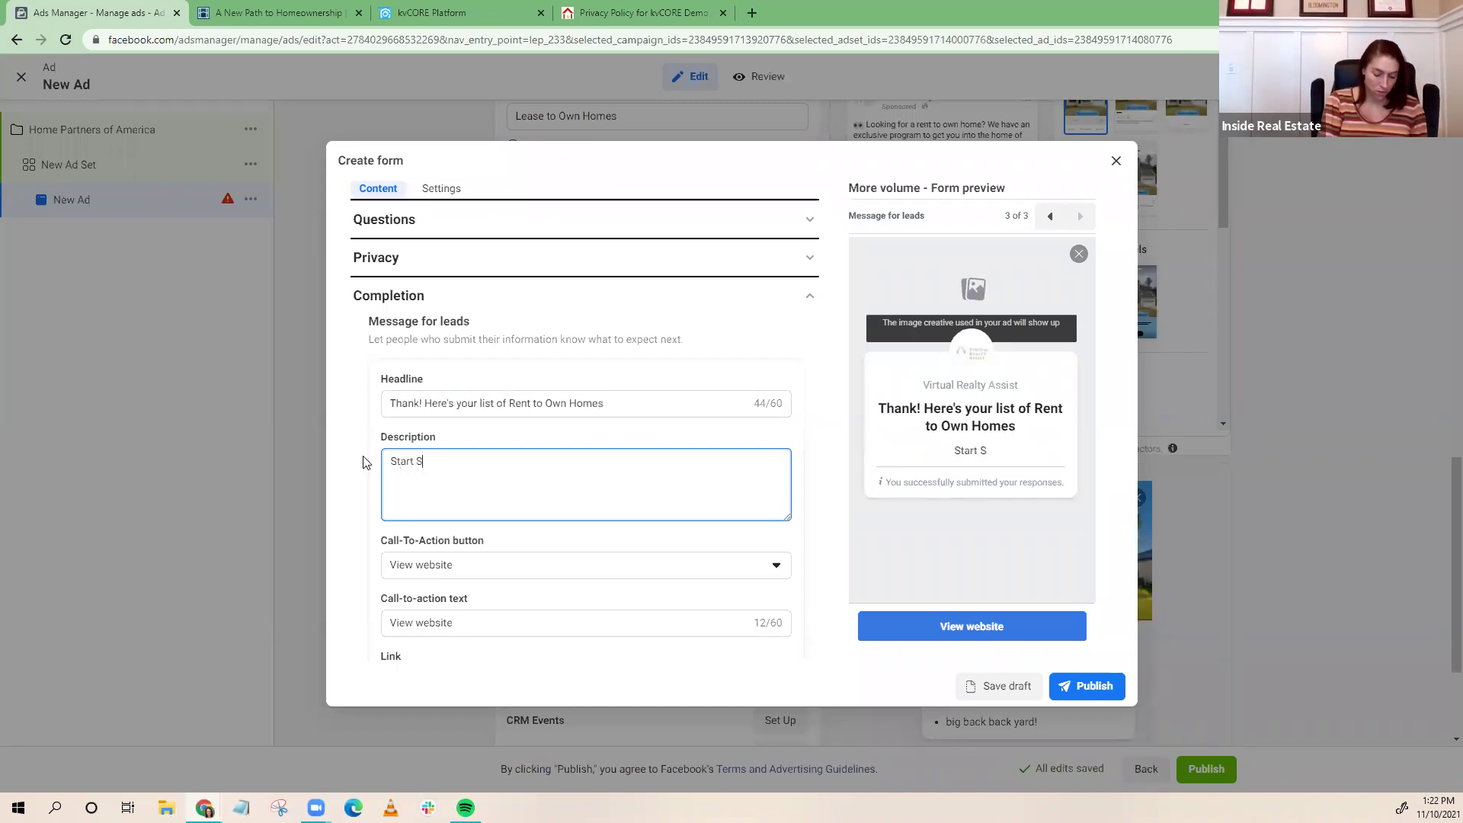
{"action": "type", "text": "hopping NOW!"}
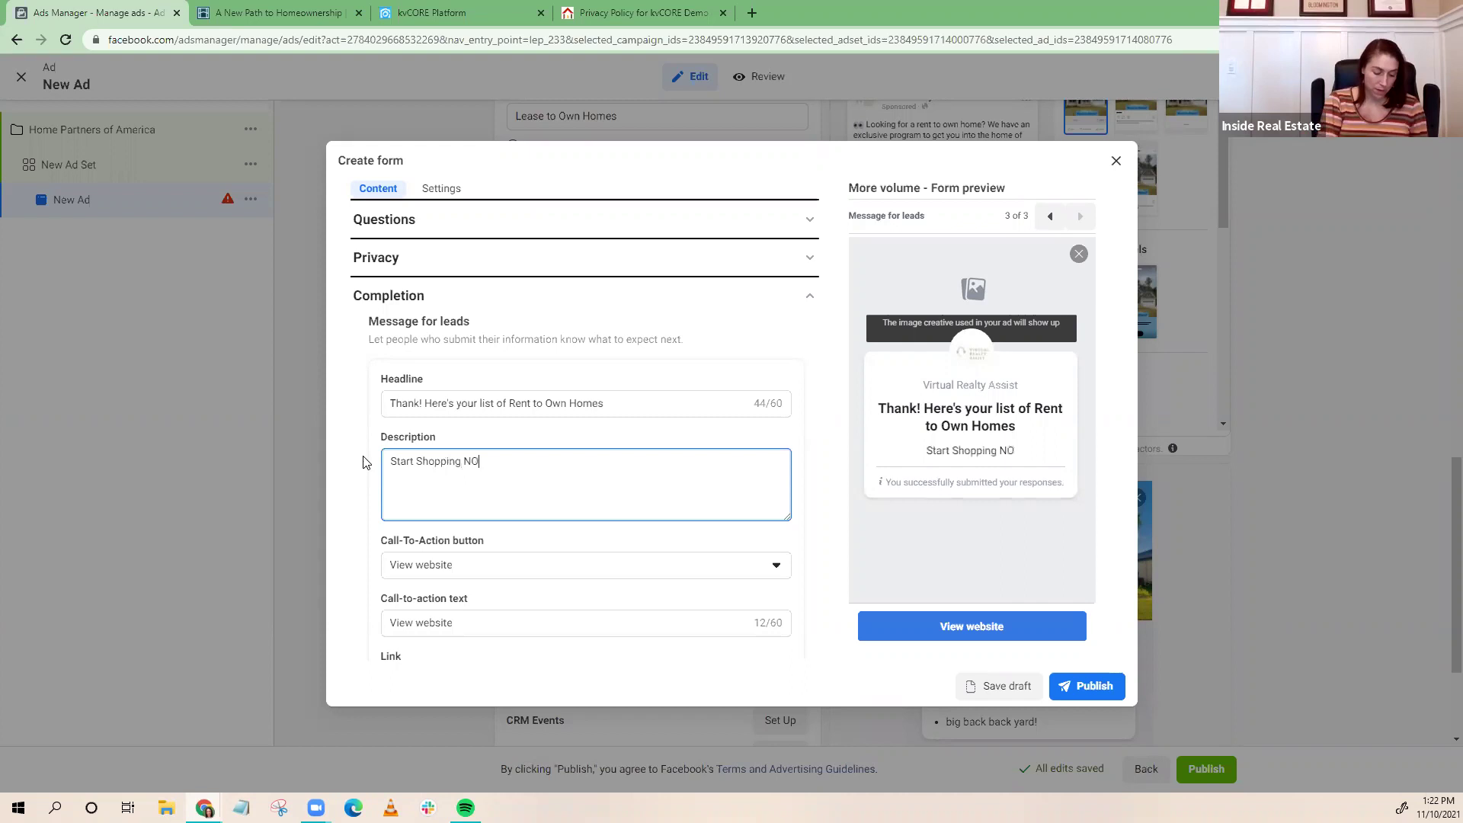
Replace the completion message's call-to-action text with "Seethe List!"
{"action": "left_click", "coordinate": [448, 622]}
{"action": "scroll", "coordinate": [448, 601], "scroll_direction": "down", "scroll_amount": 1}
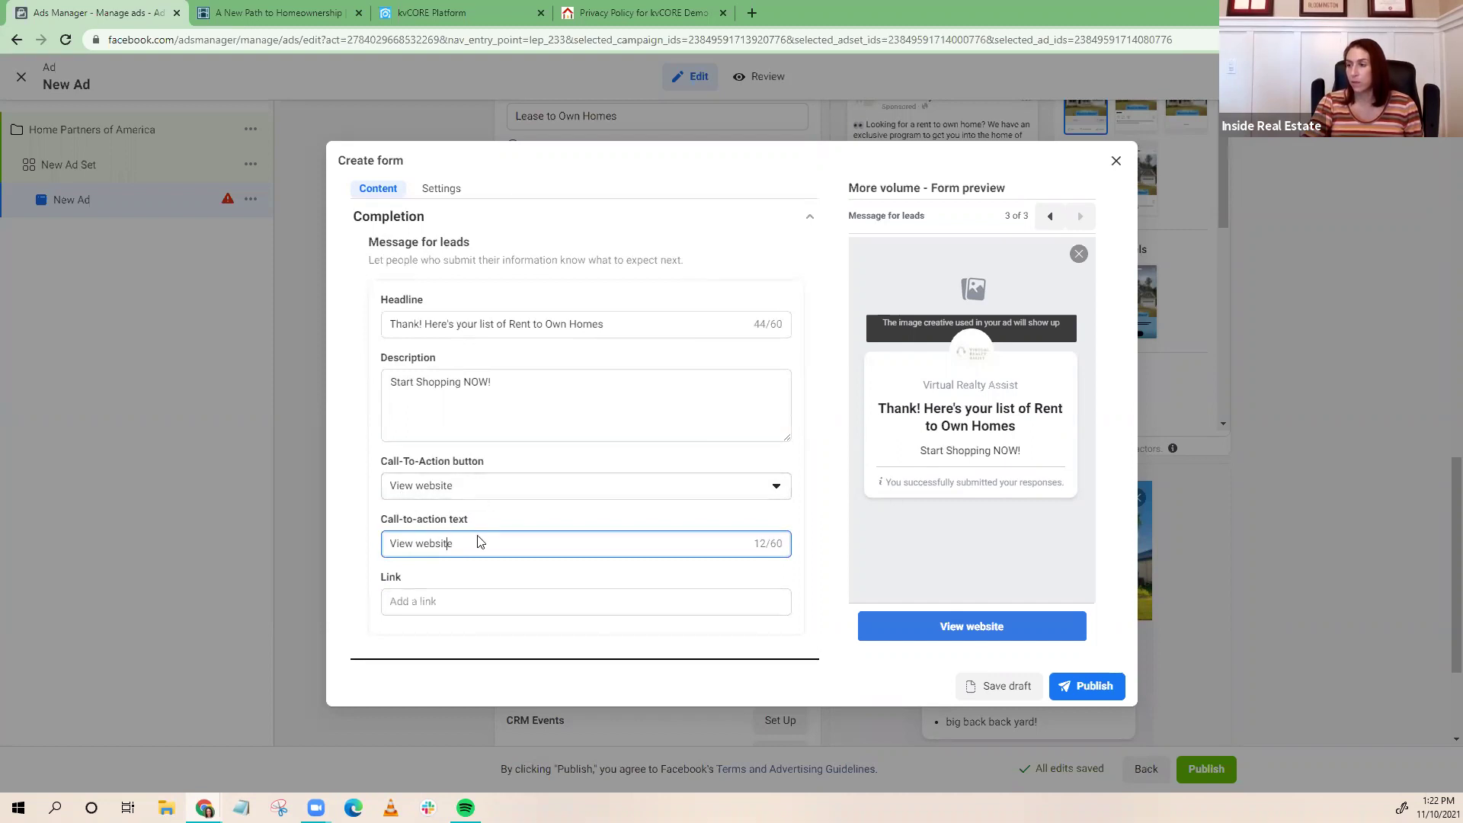
{"action": "left_click_drag", "start_coordinate": [475, 543], "coordinate": [345, 547]}
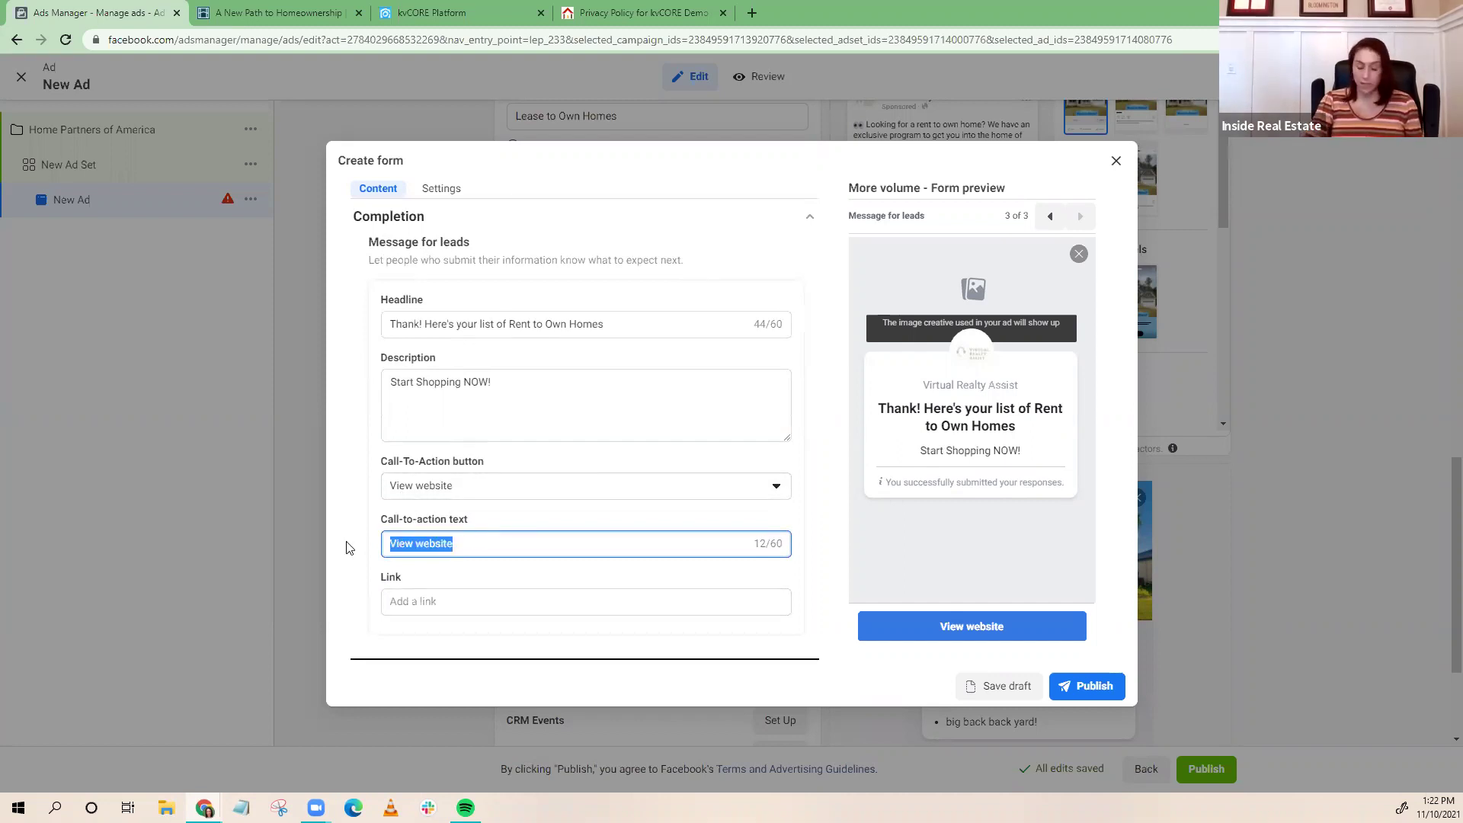
{"action": "type", "text": "See"}
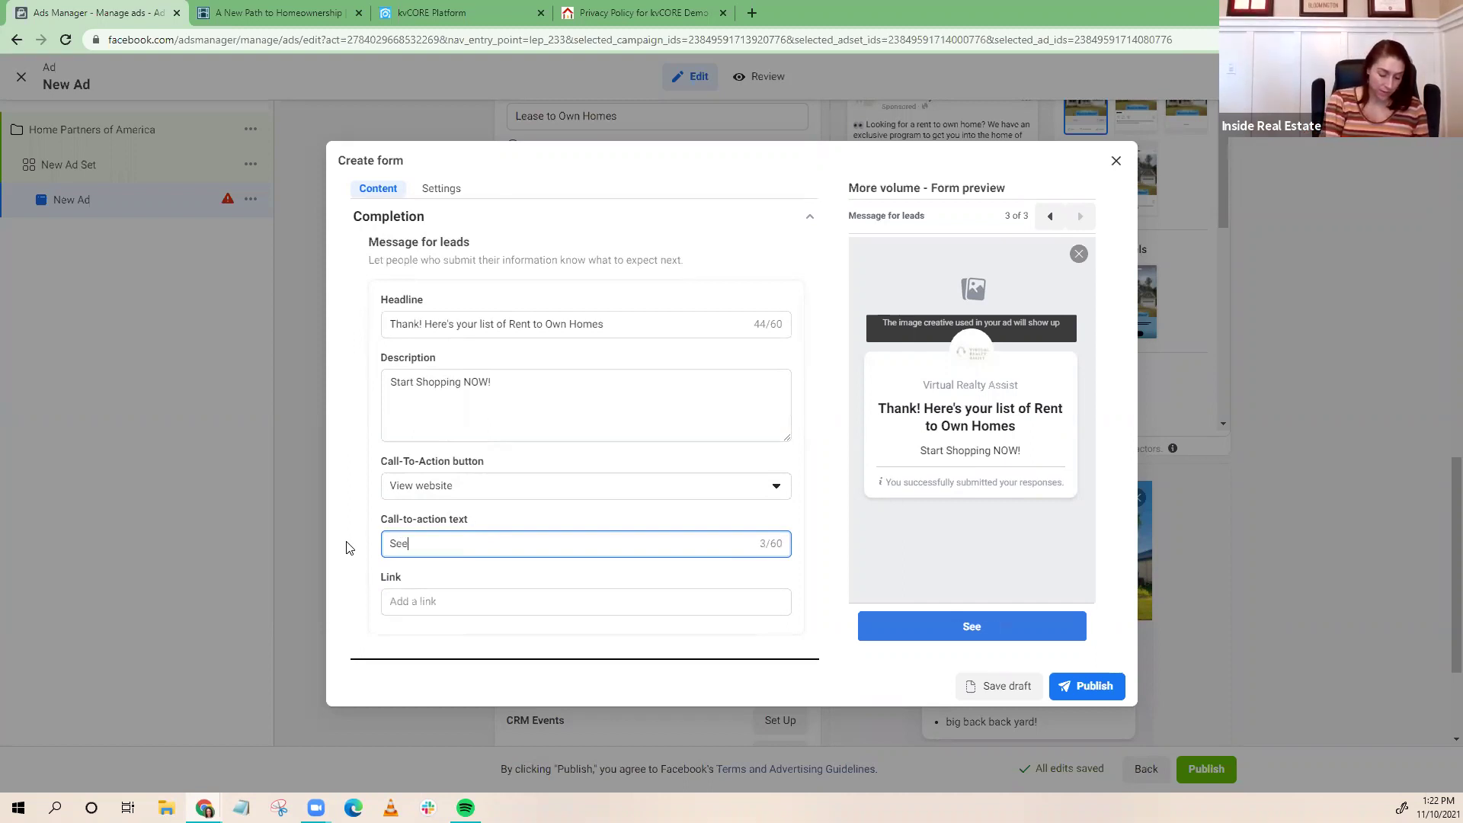
{"action": "type", "text": "the List!"}
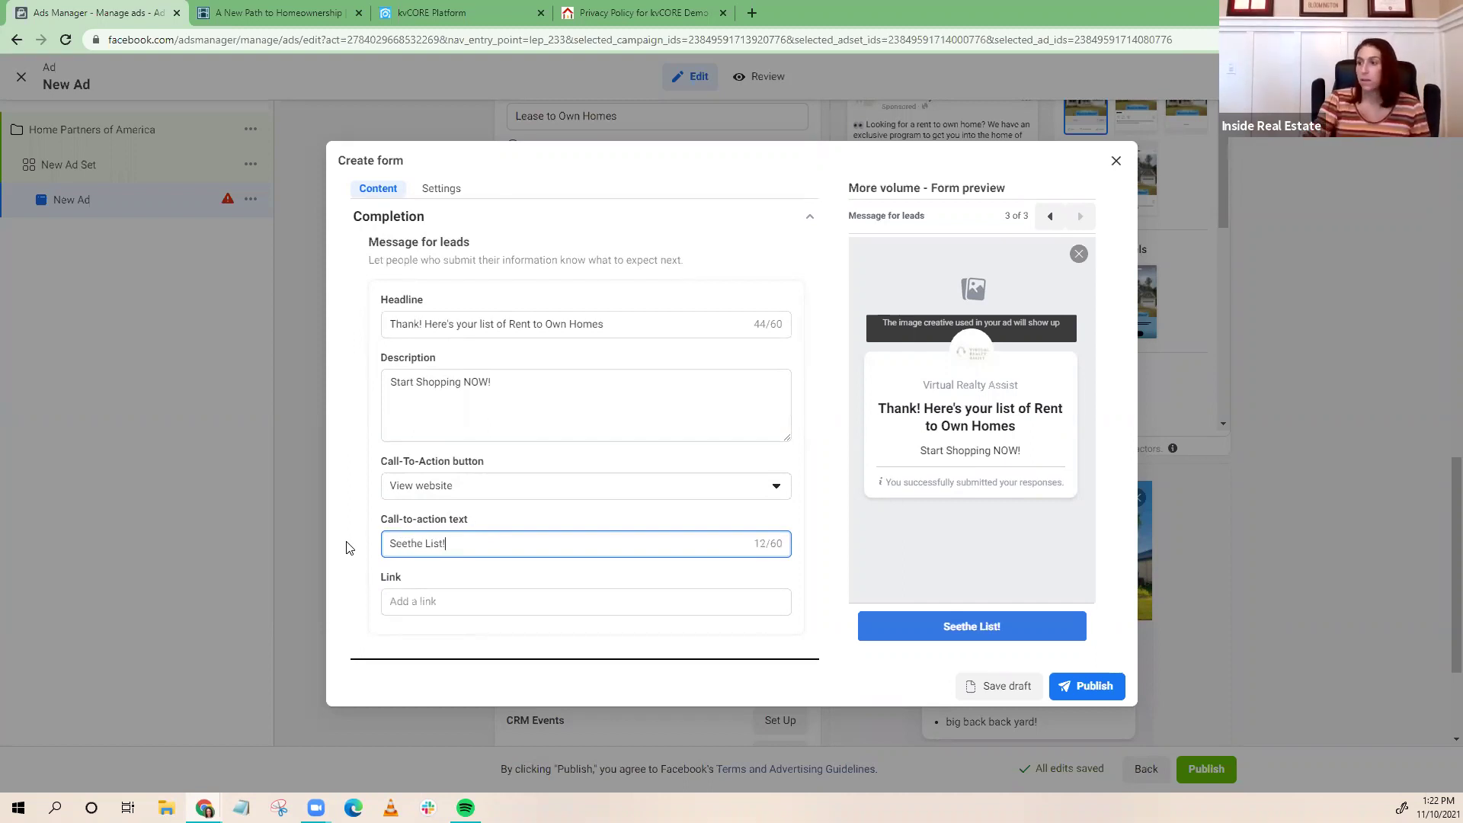
Copy the direct link of the Oceanside squeeze page in kvCORE and paste it in Ads Manager as the completion message's link
{"action": "left_click", "coordinate": [416, 600]}
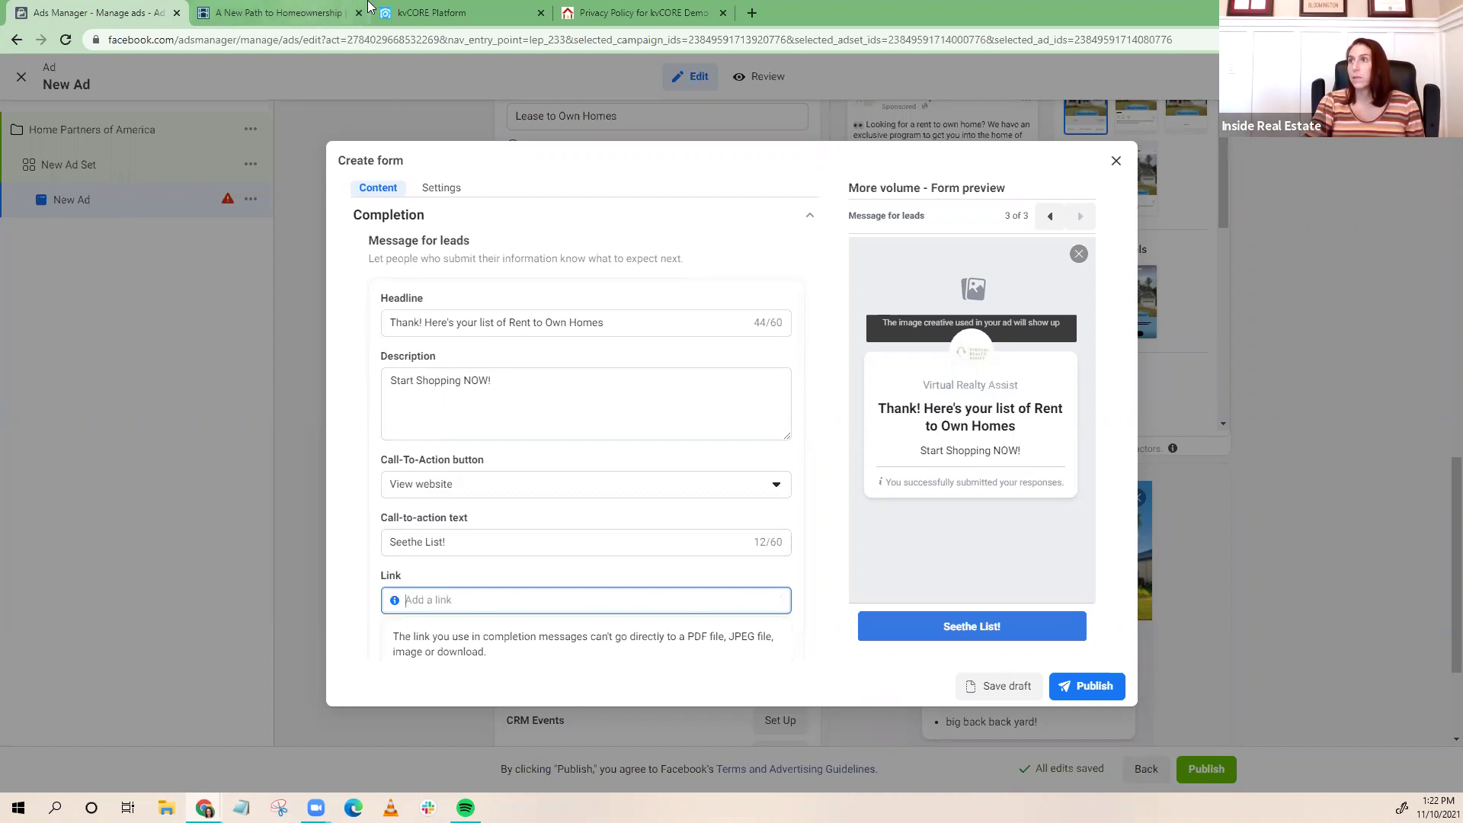
{"action": "left_click", "coordinate": [404, 12]}
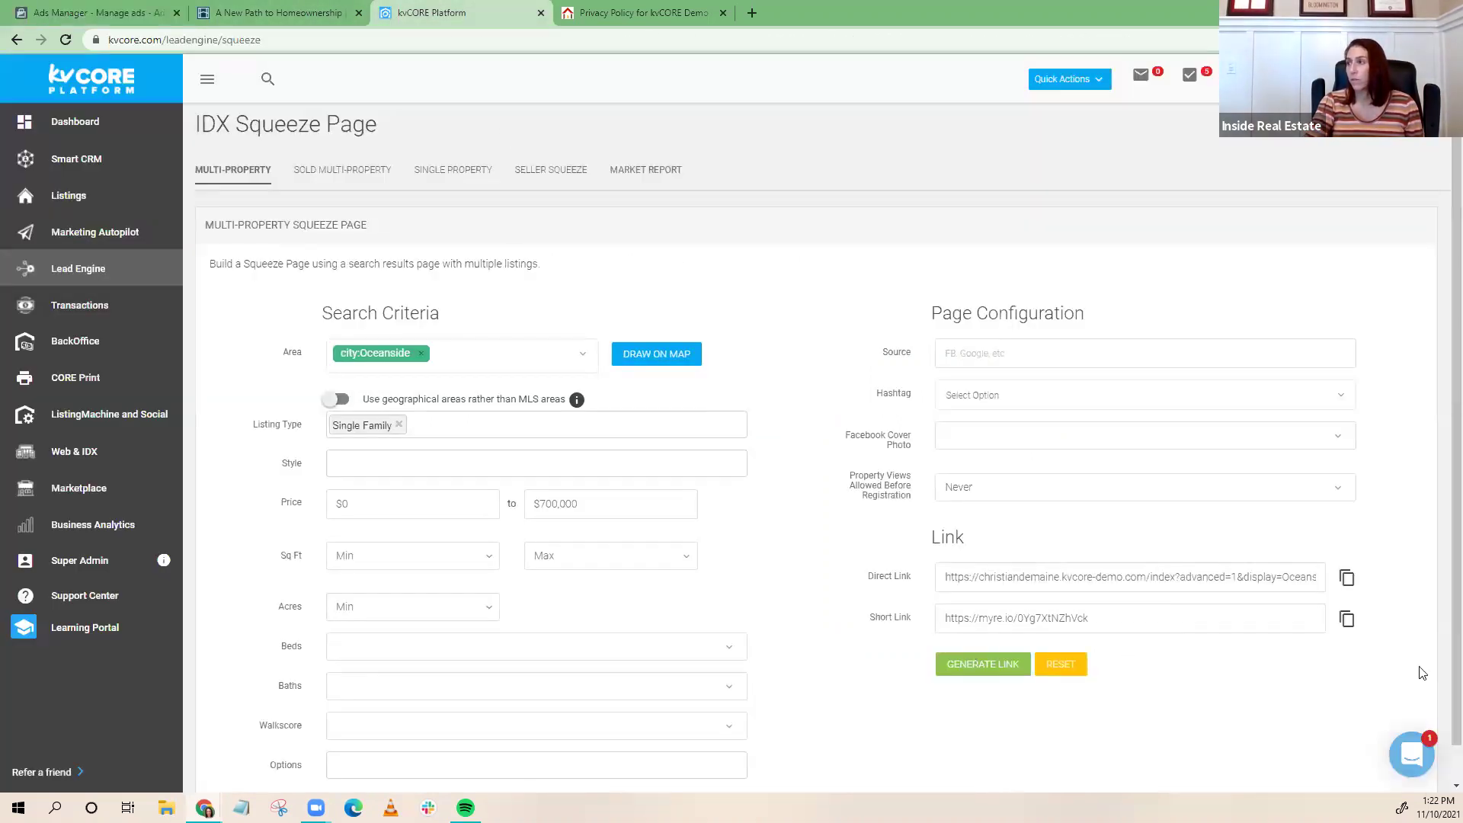
{"action": "left_click", "coordinate": [1346, 577]}
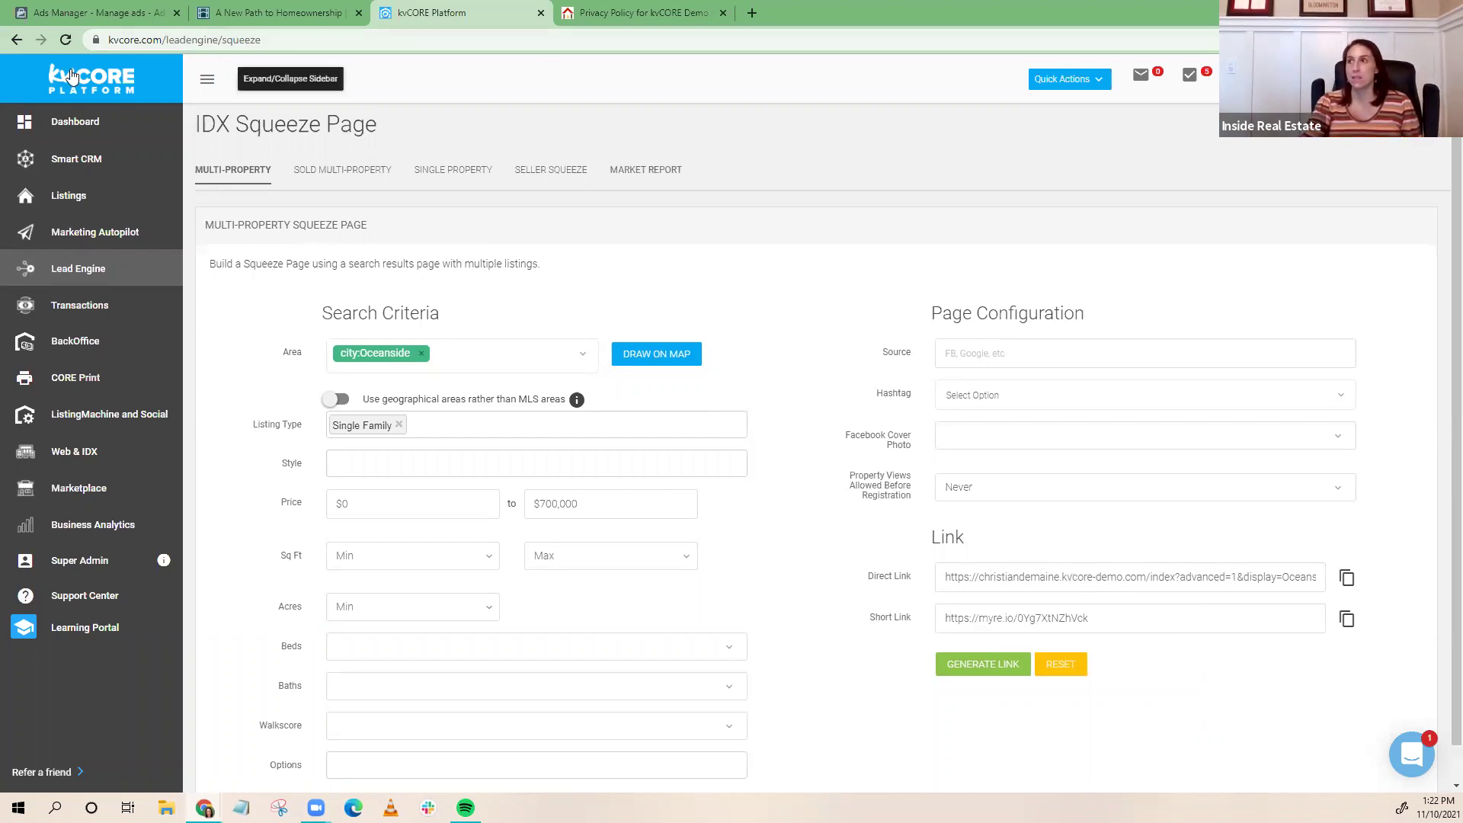
{"action": "left_click", "coordinate": [644, 13]}
{"action": "left_click", "coordinate": [425, 10]}
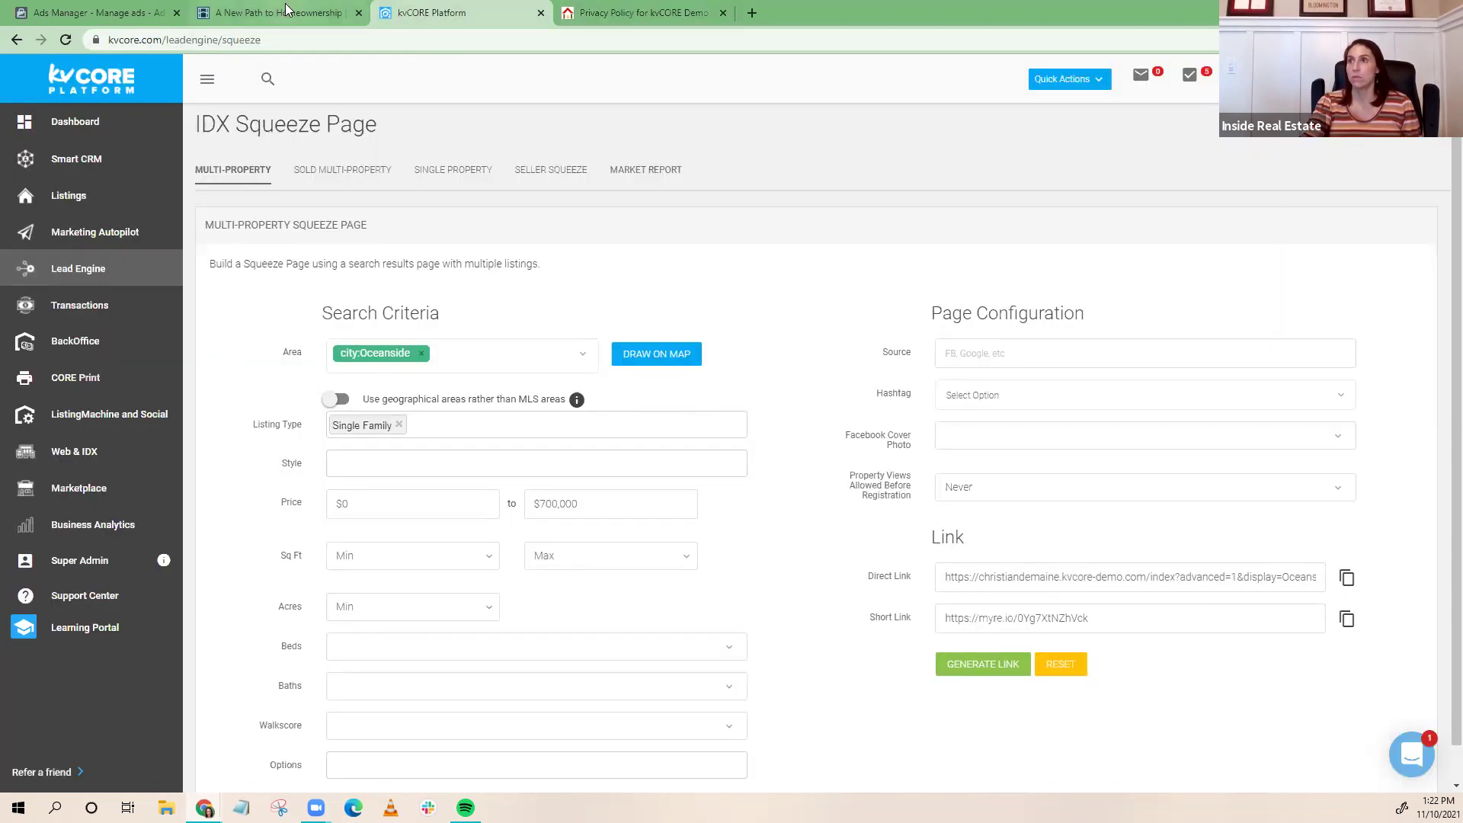
{"action": "left_click", "coordinate": [99, 13]}
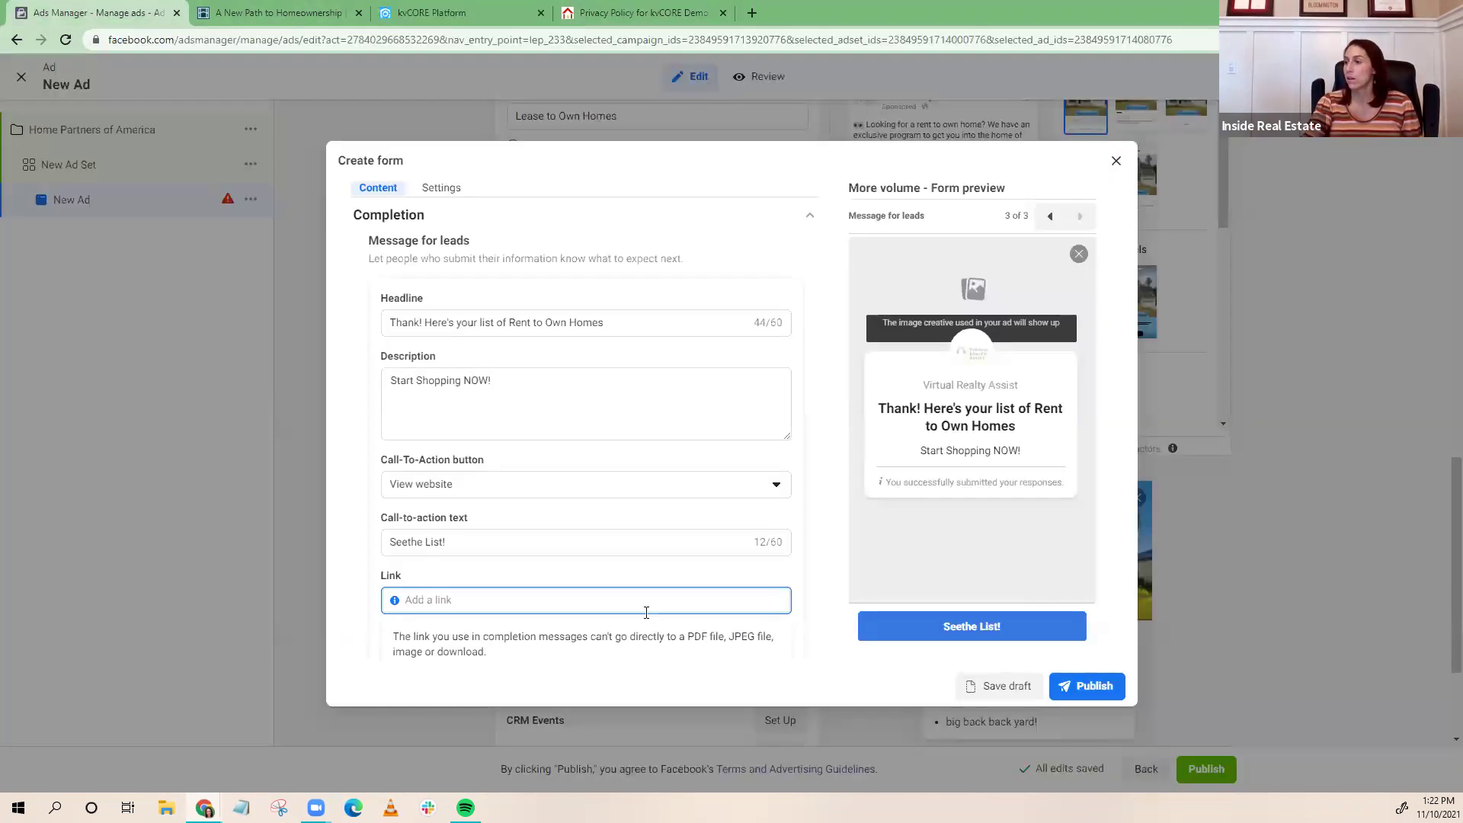
{"action": "key", "text": "ctrl+v"}
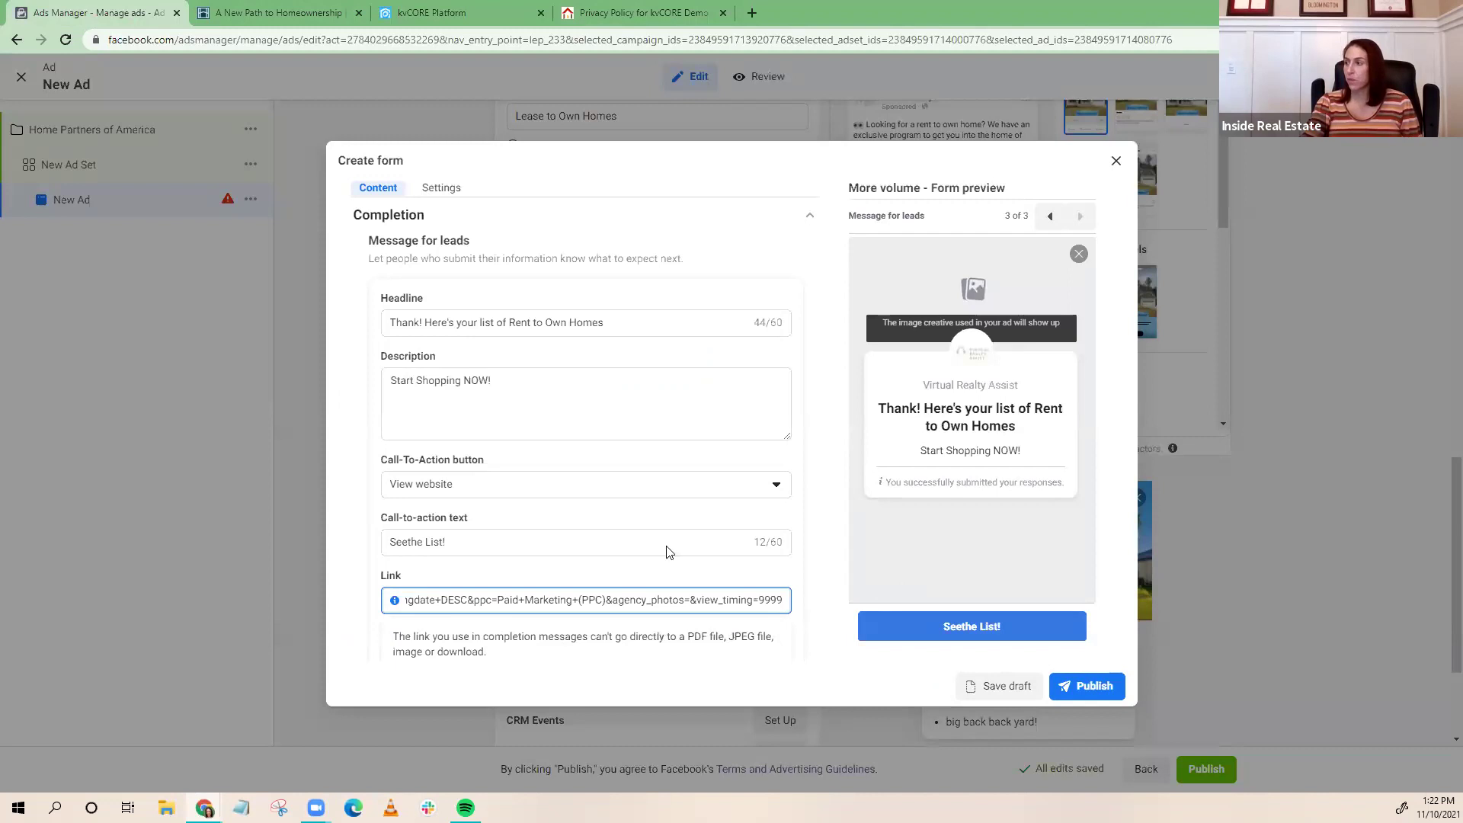
Reopen the form's questions and enter "See the list of qualifying rent to own homes." as the prefill questions' description
{"action": "scroll", "coordinate": [648, 540], "scroll_direction": "up", "scroll_amount": 3}
{"action": "left_click", "coordinate": [384, 378]}
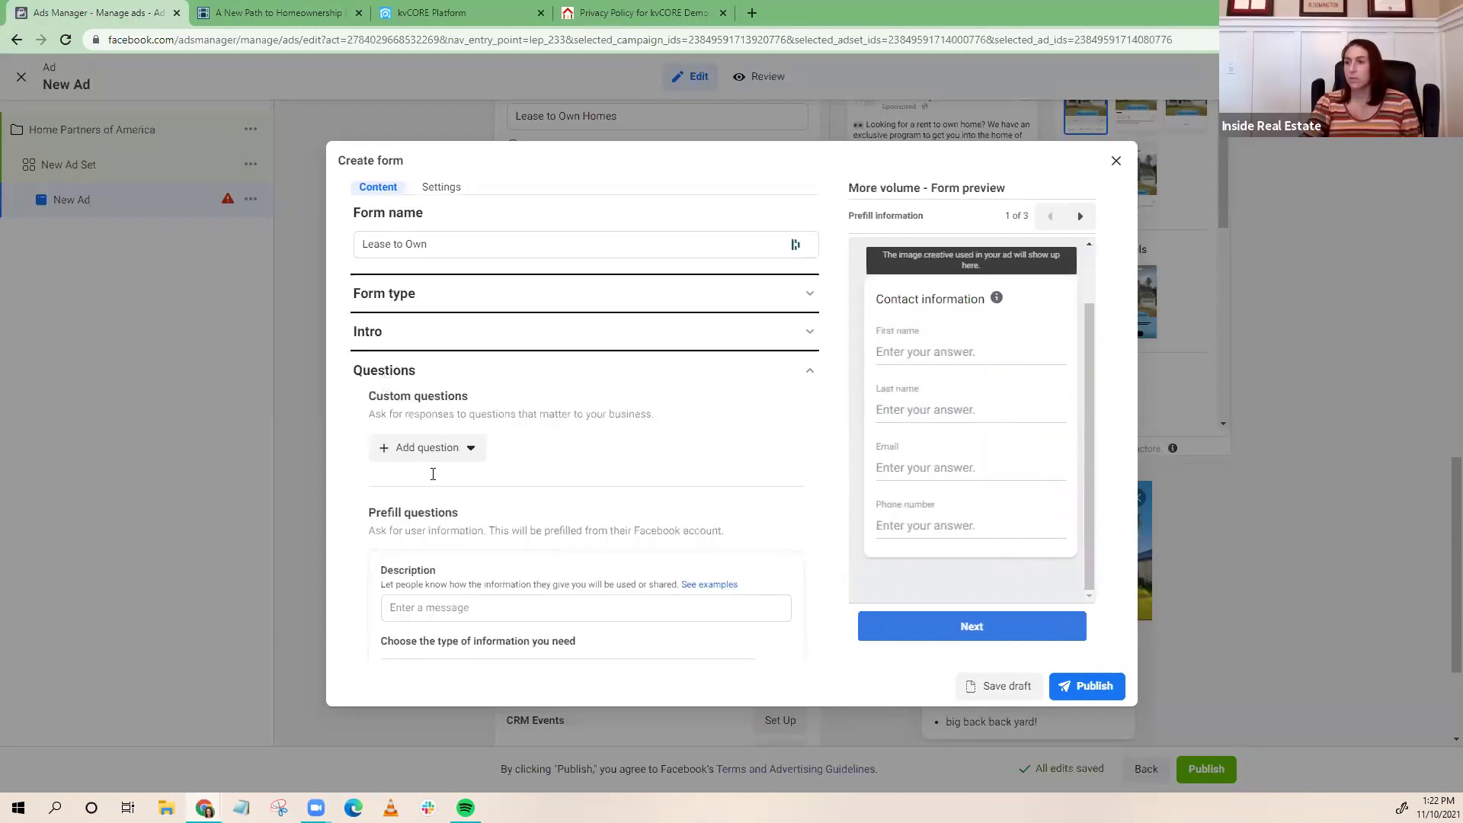
{"action": "scroll", "coordinate": [381, 394], "scroll_direction": "down", "scroll_amount": 3}
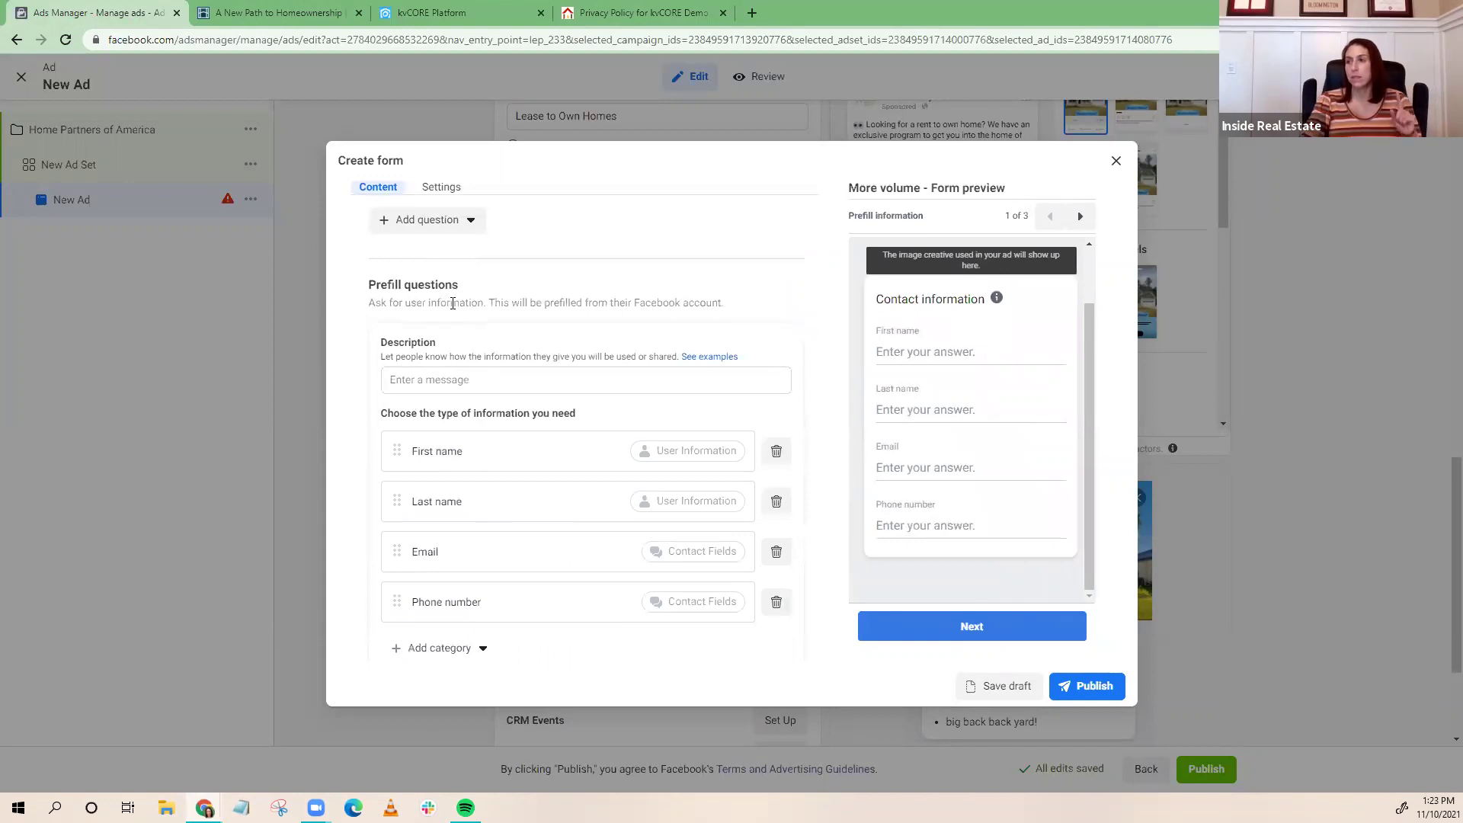
{"action": "scroll", "coordinate": [451, 307], "scroll_direction": "up", "scroll_amount": 2}
{"action": "scroll", "coordinate": [414, 369], "scroll_direction": "down", "scroll_amount": 1}
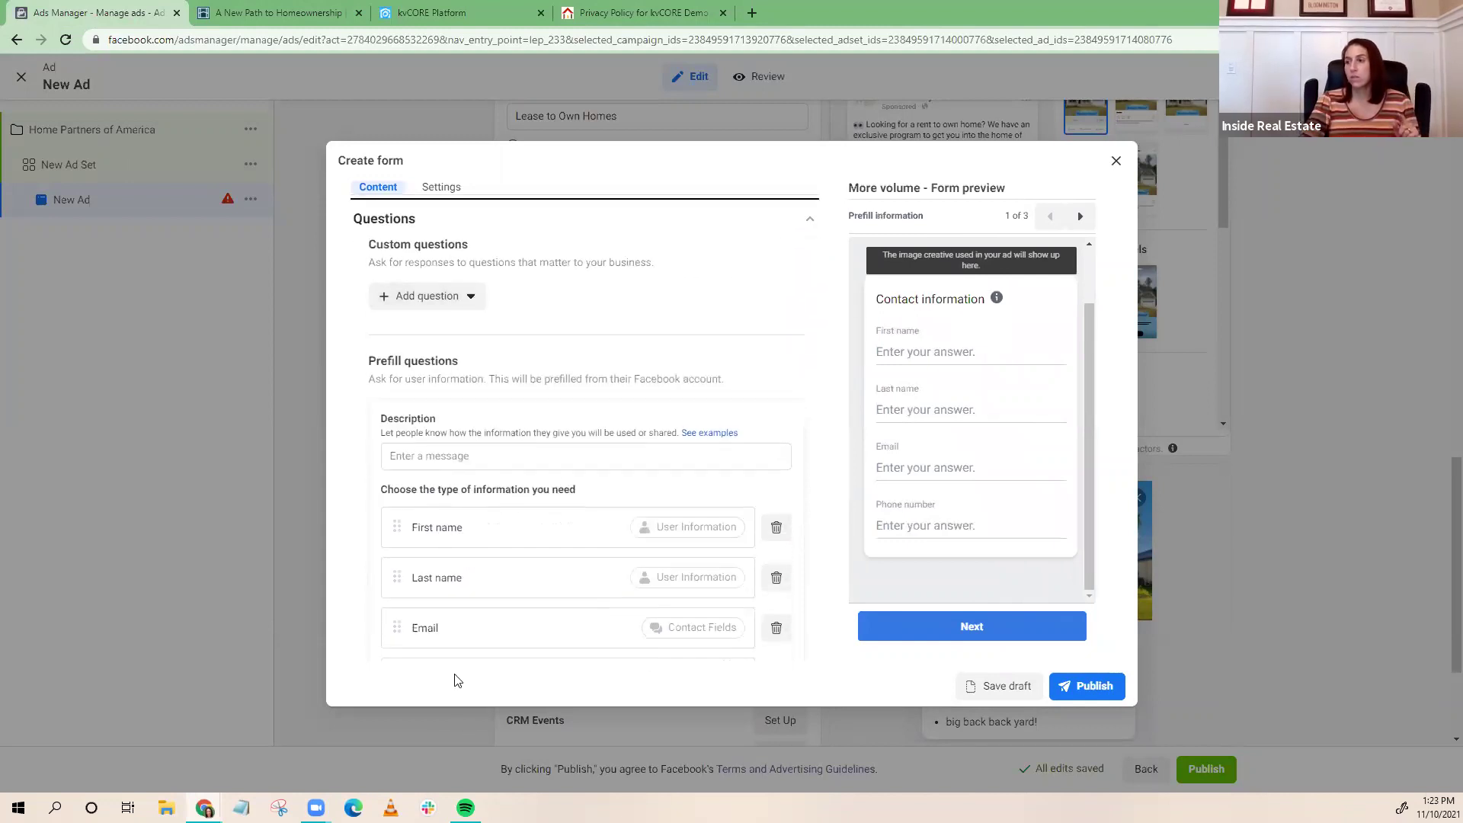
{"action": "left_click", "coordinate": [416, 458]}
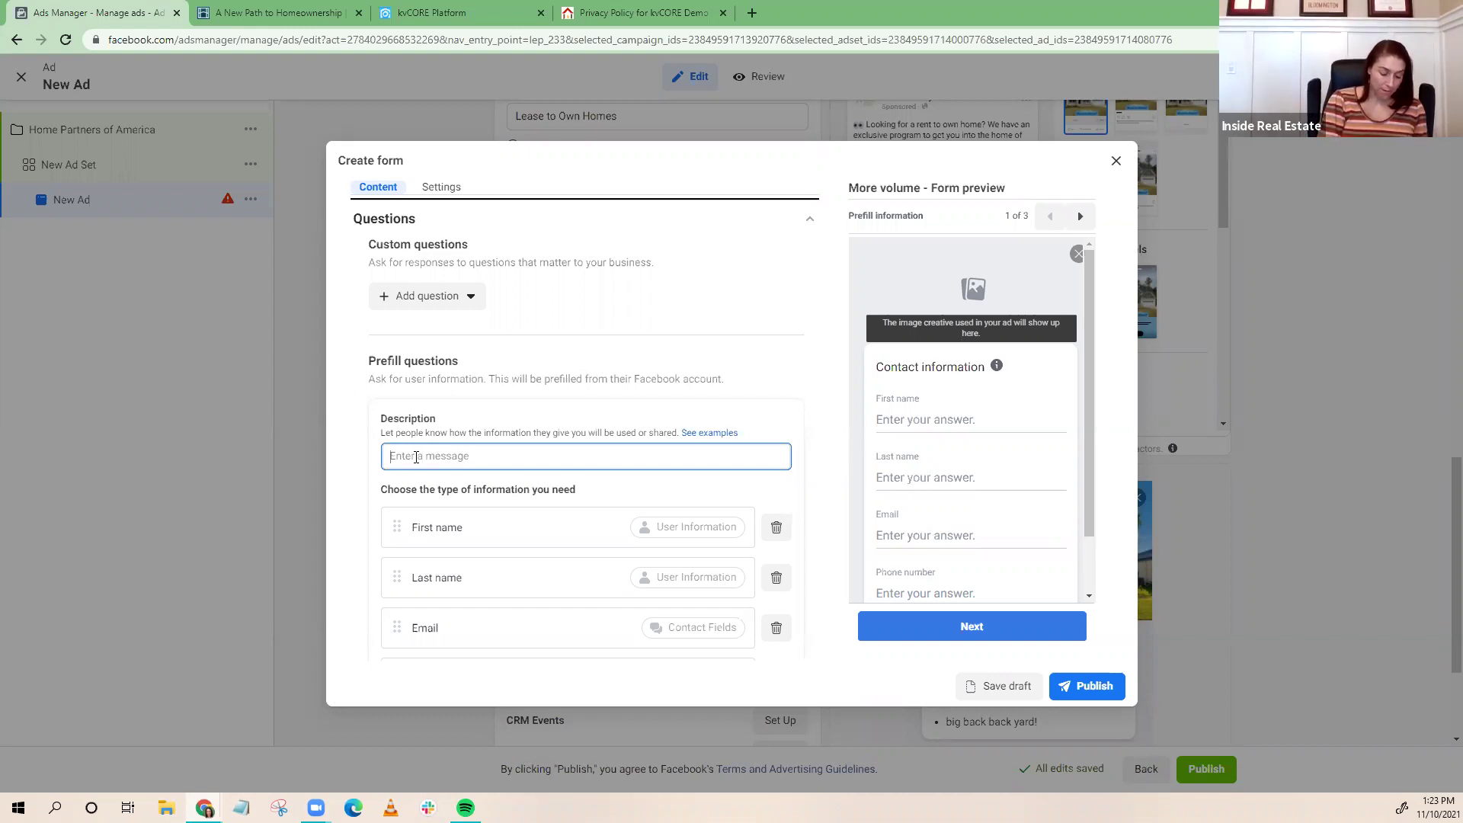
{"action": "type", "text": "See the list of qualifying"}
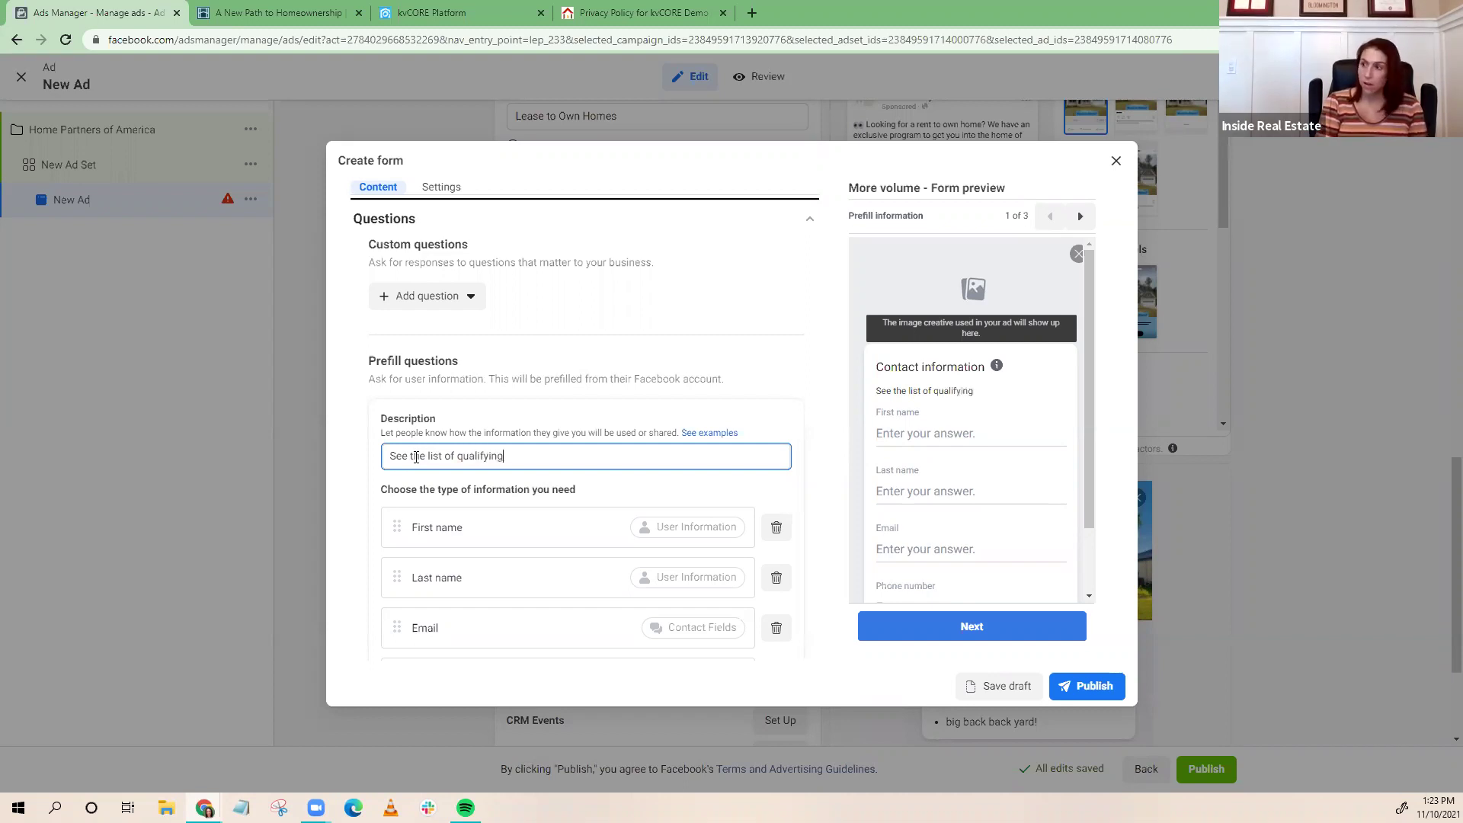
{"action": "type", "text": "ent to own homes."}
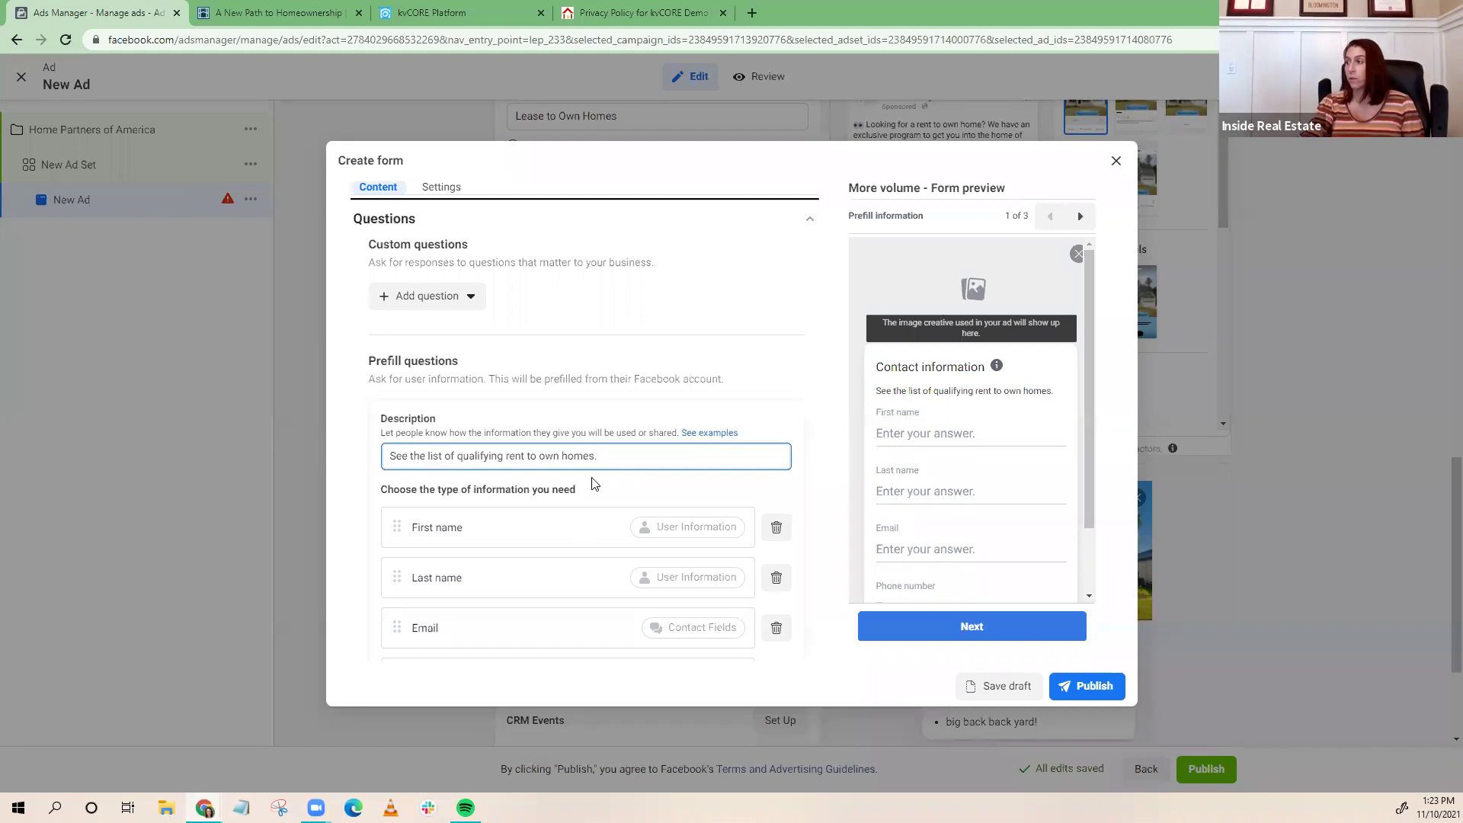
{"action": "scroll", "coordinate": [626, 450], "scroll_direction": "down", "scroll_amount": 4}
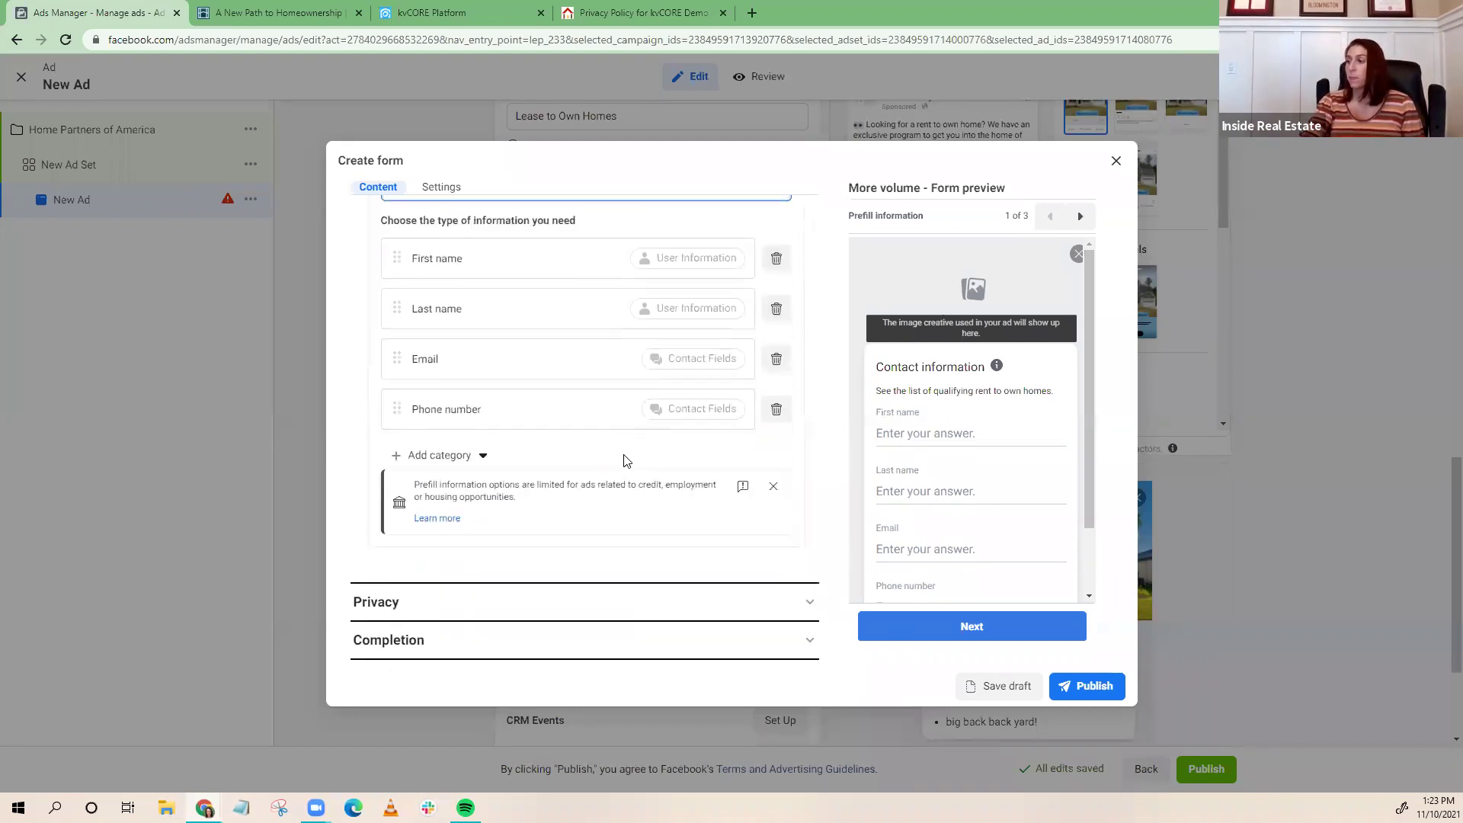
Check the completion section of the Lease to Own instant form, publish the form and look over the ad creative
{"action": "left_click", "coordinate": [419, 643]}
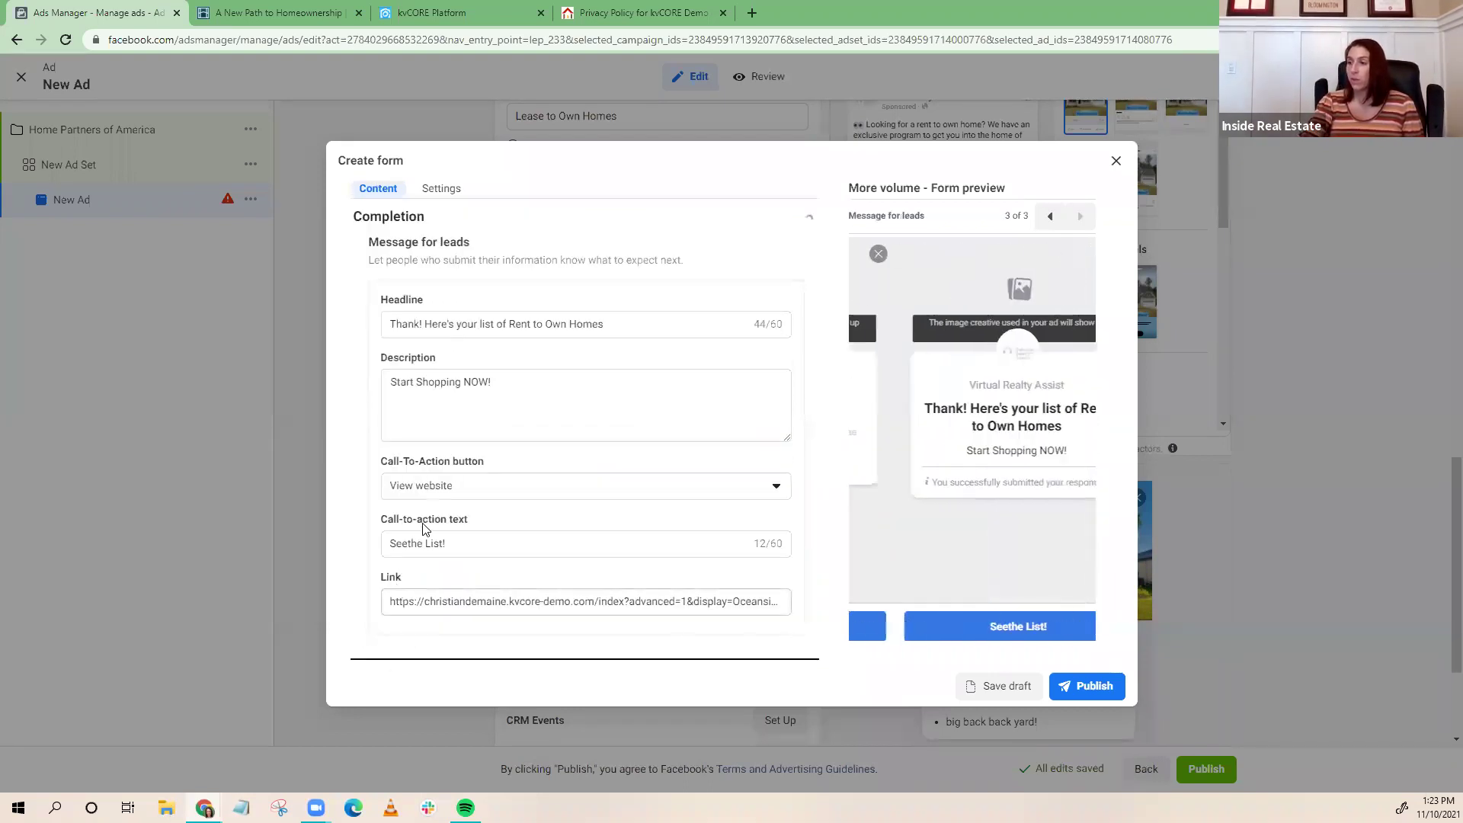
{"action": "left_click", "coordinate": [1090, 688]}
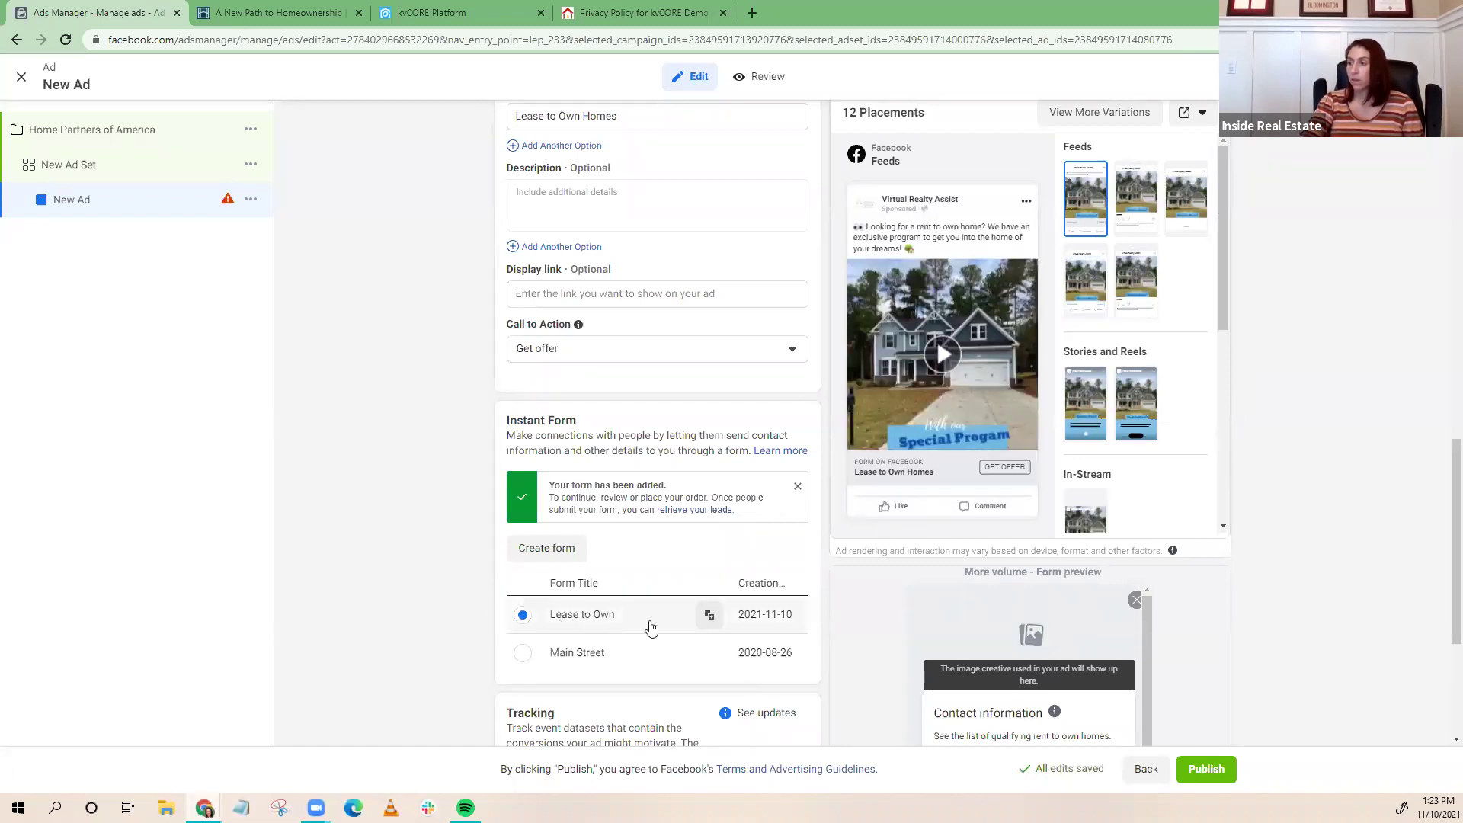
{"action": "scroll", "coordinate": [591, 575], "scroll_direction": "up", "scroll_amount": 8}
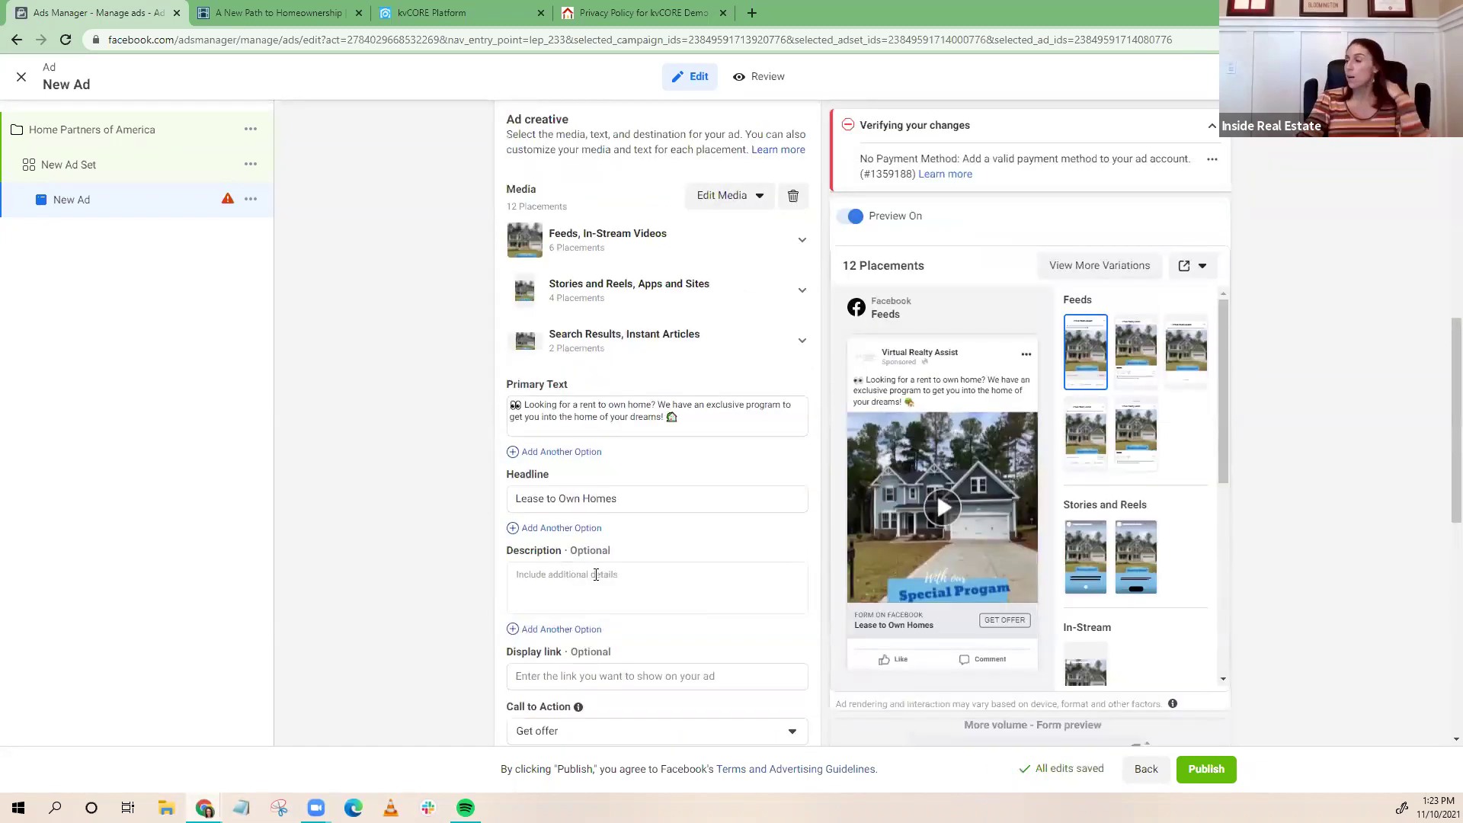
{"action": "scroll", "coordinate": [581, 564], "scroll_direction": "down", "scroll_amount": 2}
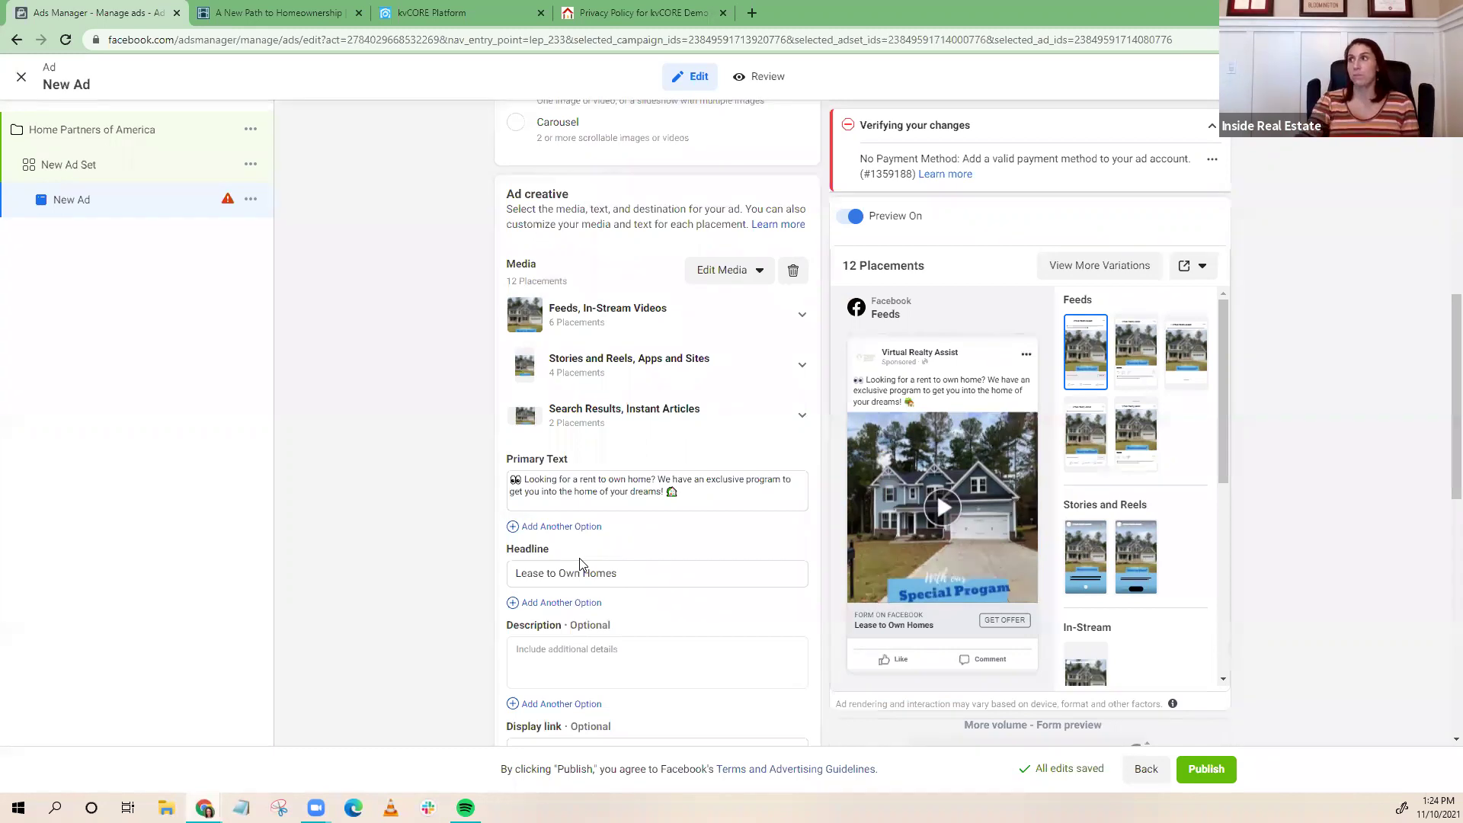
Switch to Zapier in a new browser tab by searching the web for it, and open the My Zaps list
{"action": "left_click", "coordinate": [752, 13]}
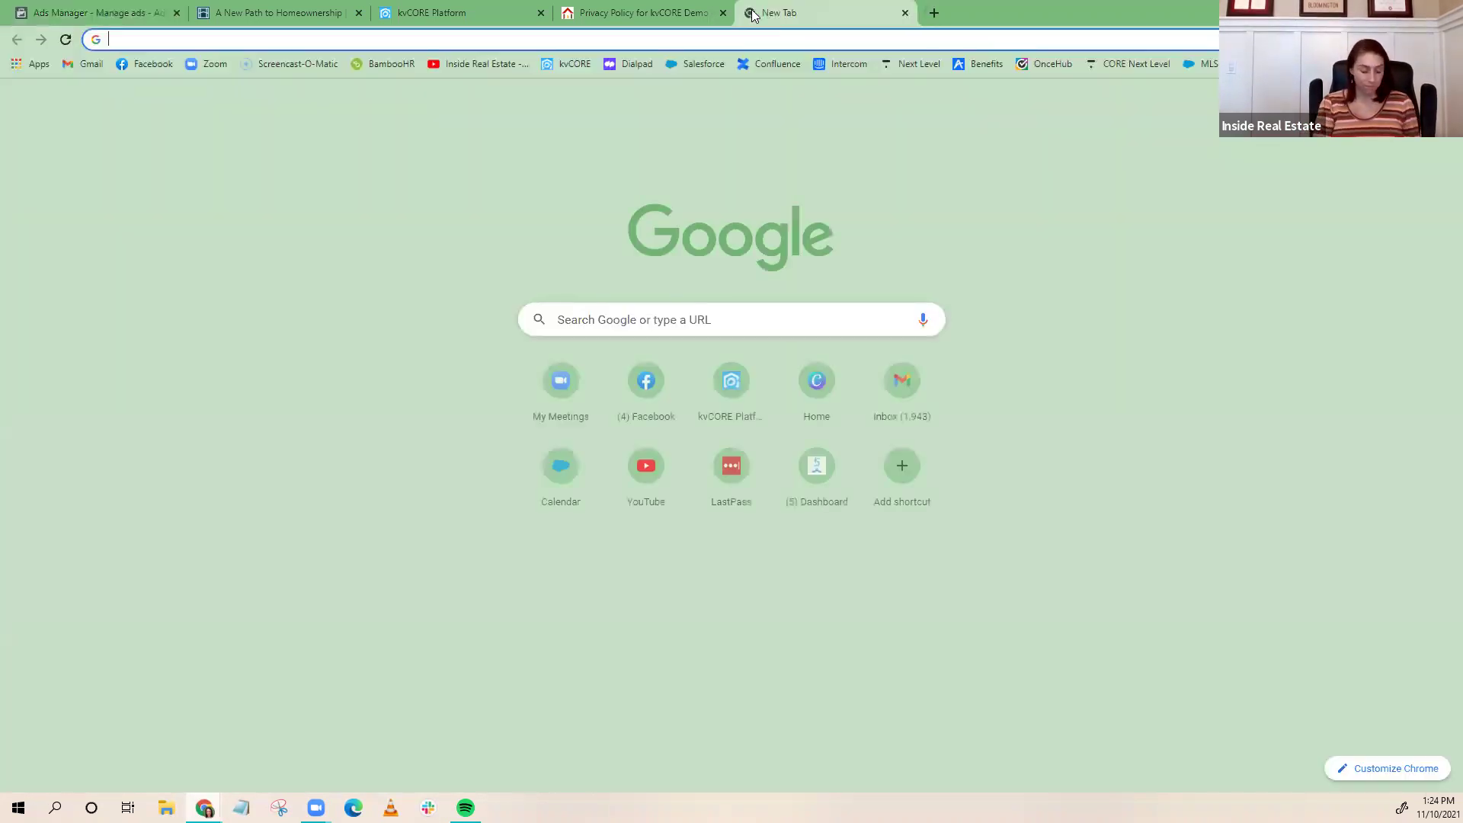
{"action": "type", "text": "zpaier"}
{"action": "key", "text": "Return"}
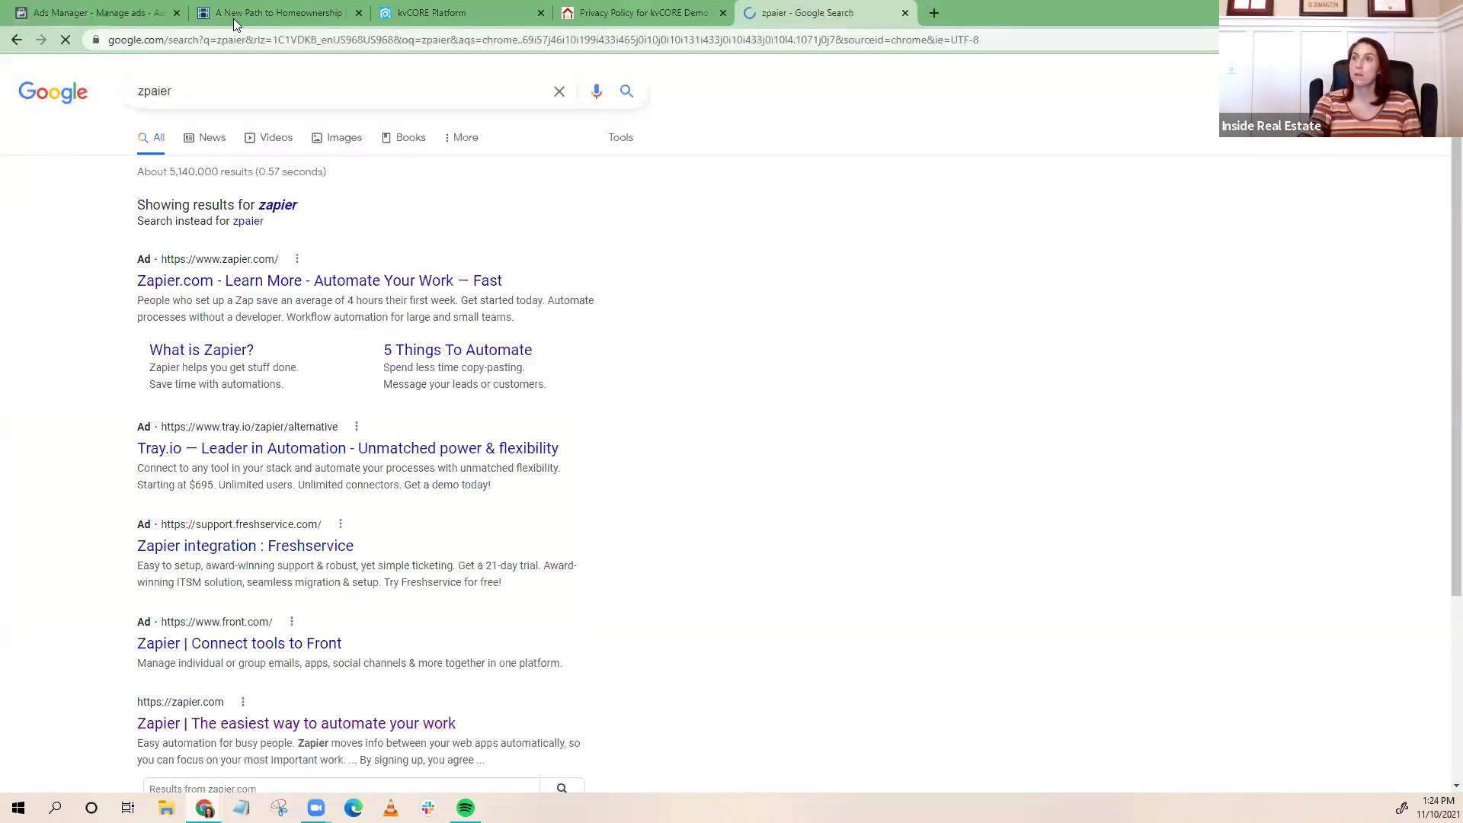
{"action": "left_click", "coordinate": [233, 283]}
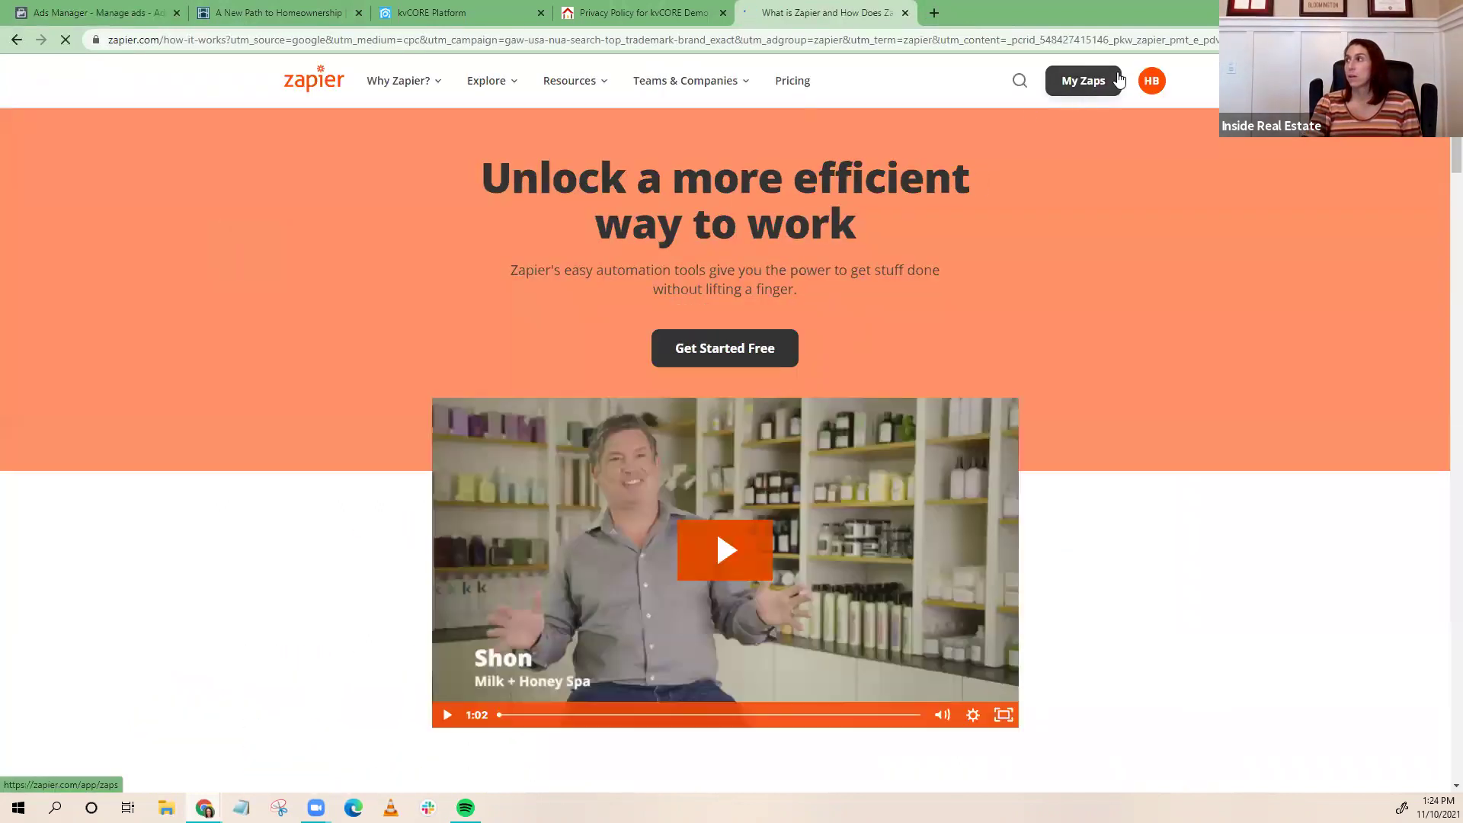
{"action": "left_click", "coordinate": [1082, 90]}
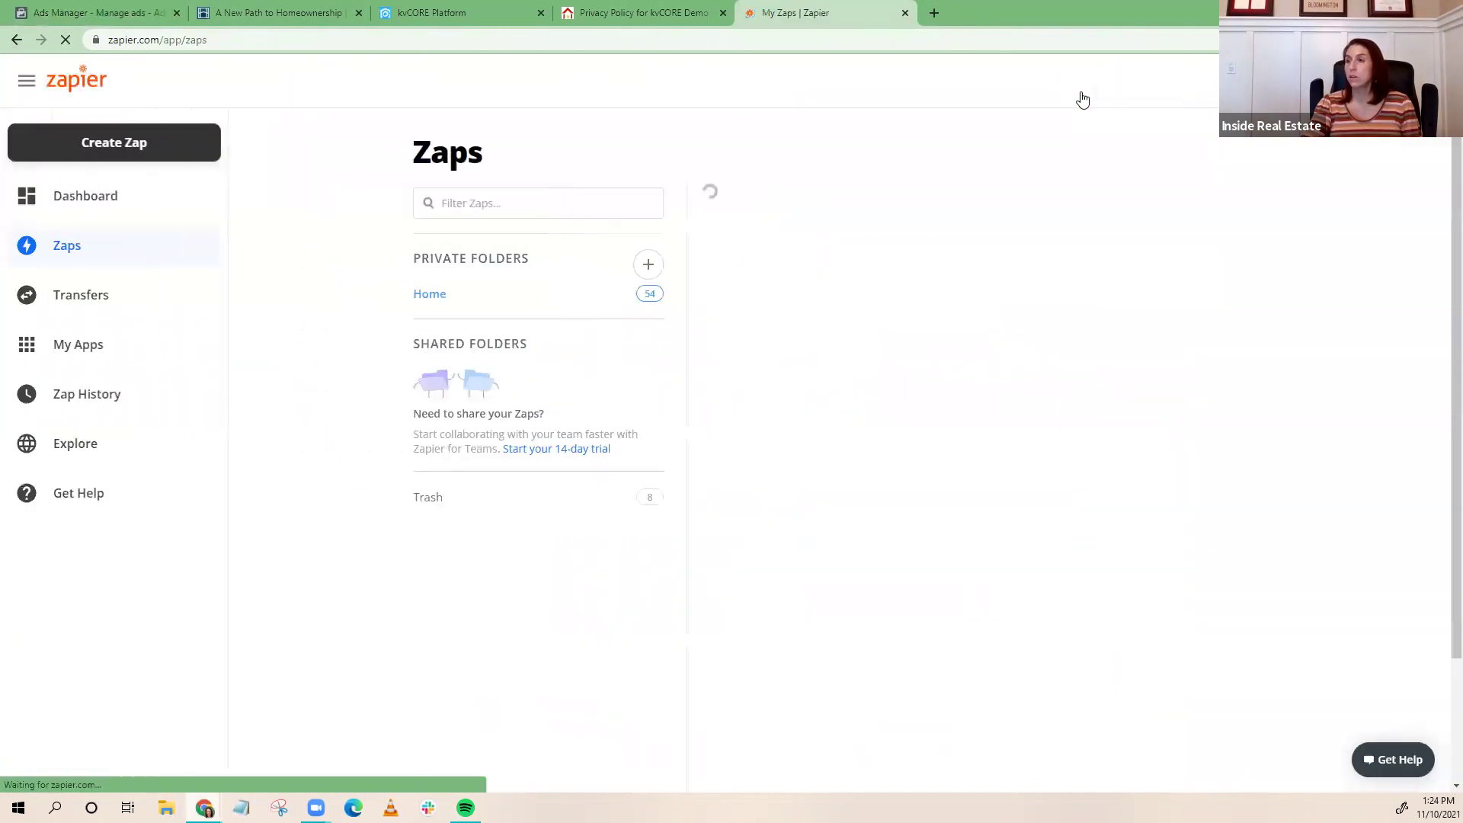
Create a new Zap that is triggered by the New Lead event in Facebook Lead Ads
{"action": "left_click", "coordinate": [138, 151]}
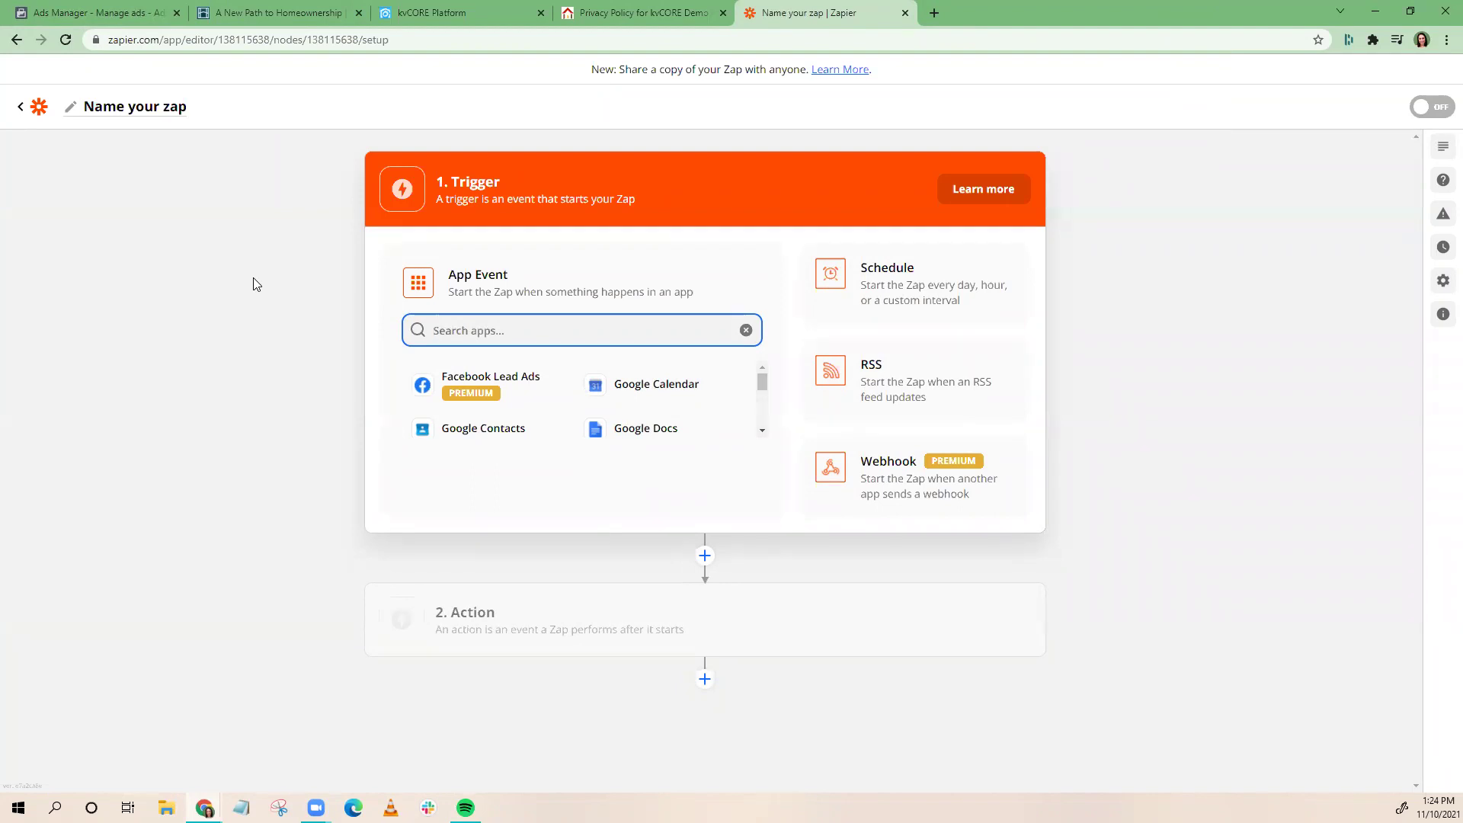
{"action": "left_click", "coordinate": [433, 389]}
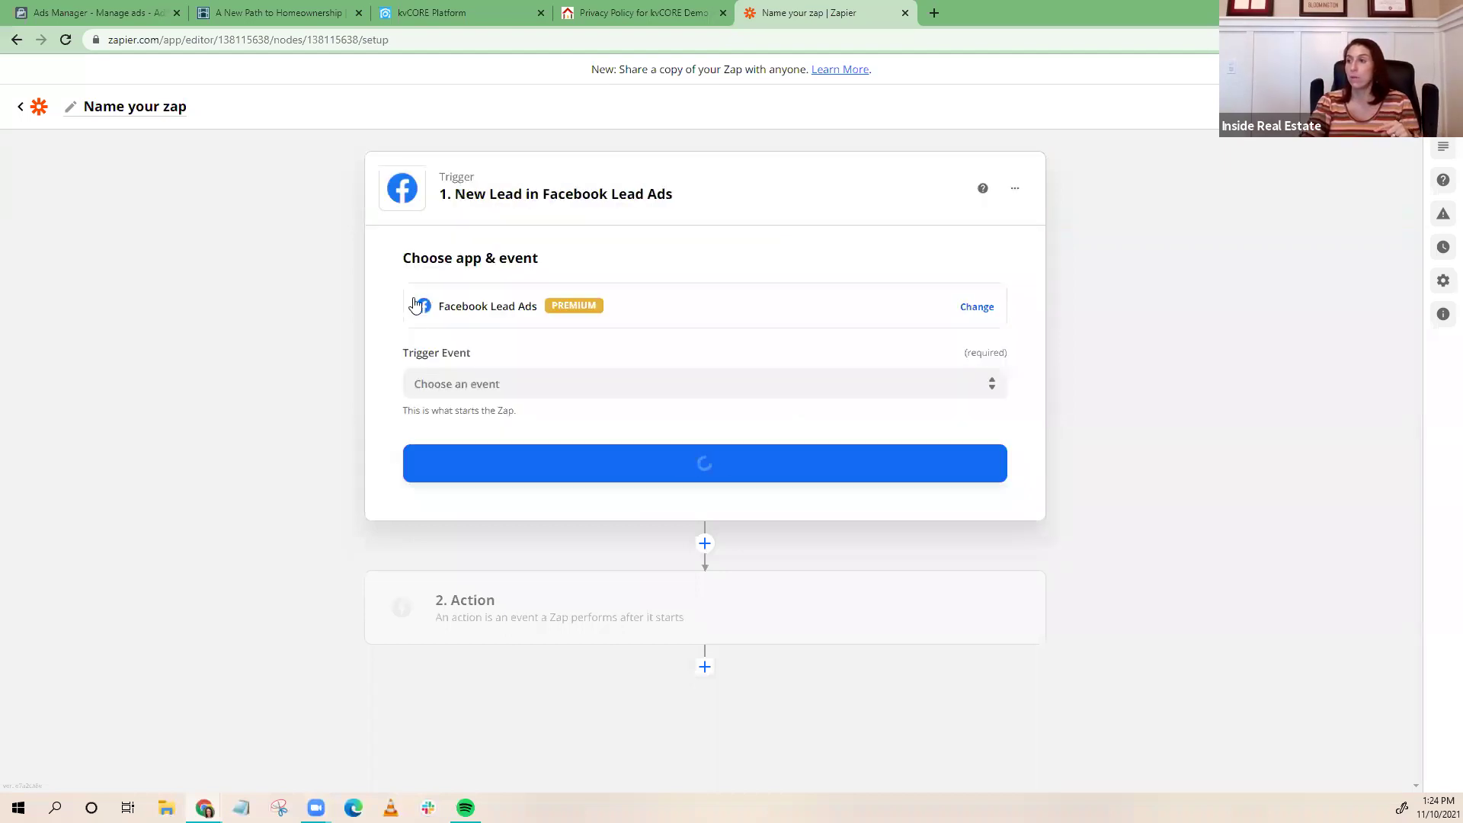
{"action": "left_click", "coordinate": [464, 384]}
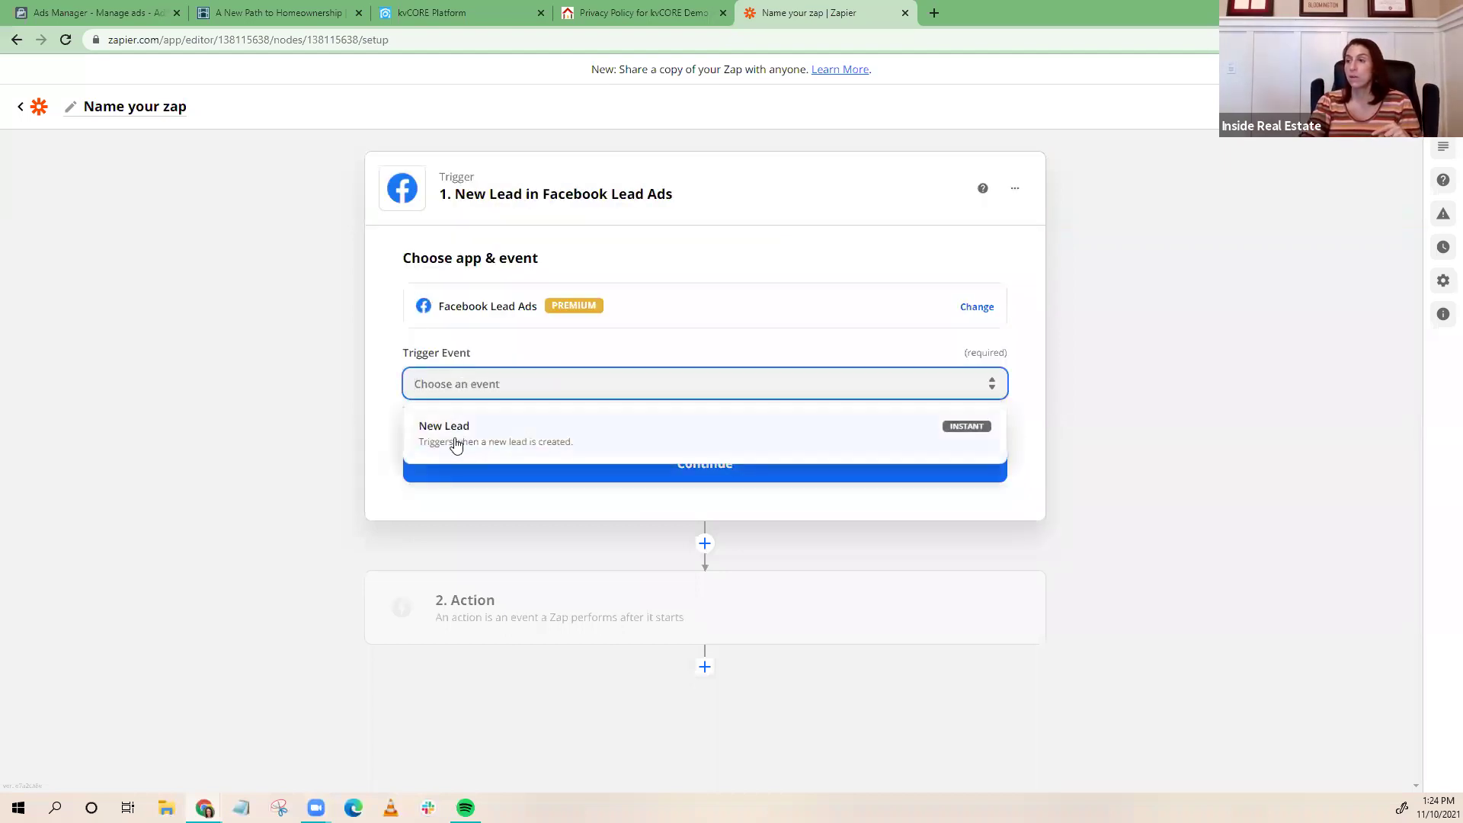
{"action": "left_click", "coordinate": [451, 434]}
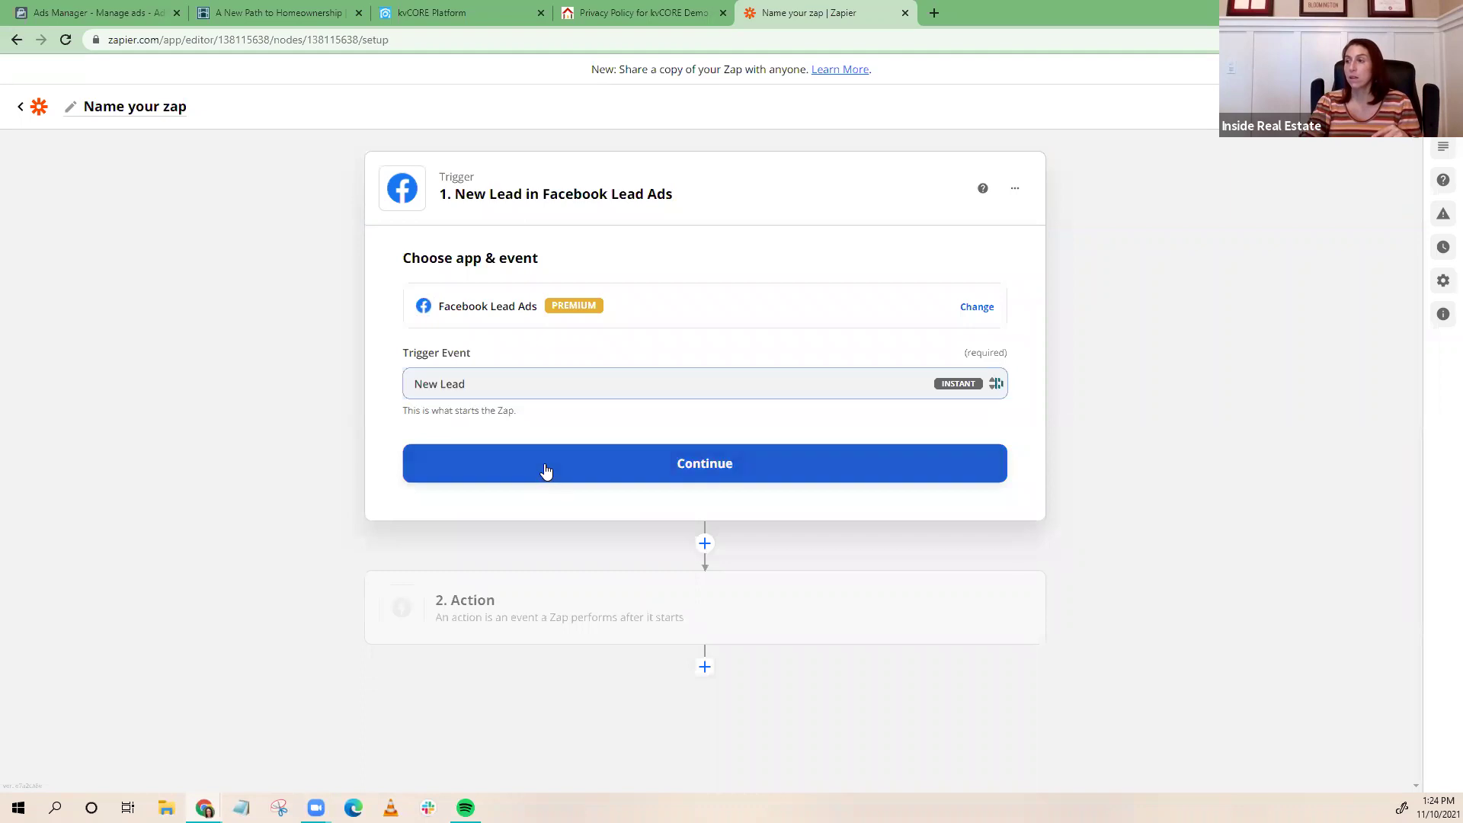
{"action": "left_click", "coordinate": [544, 468]}
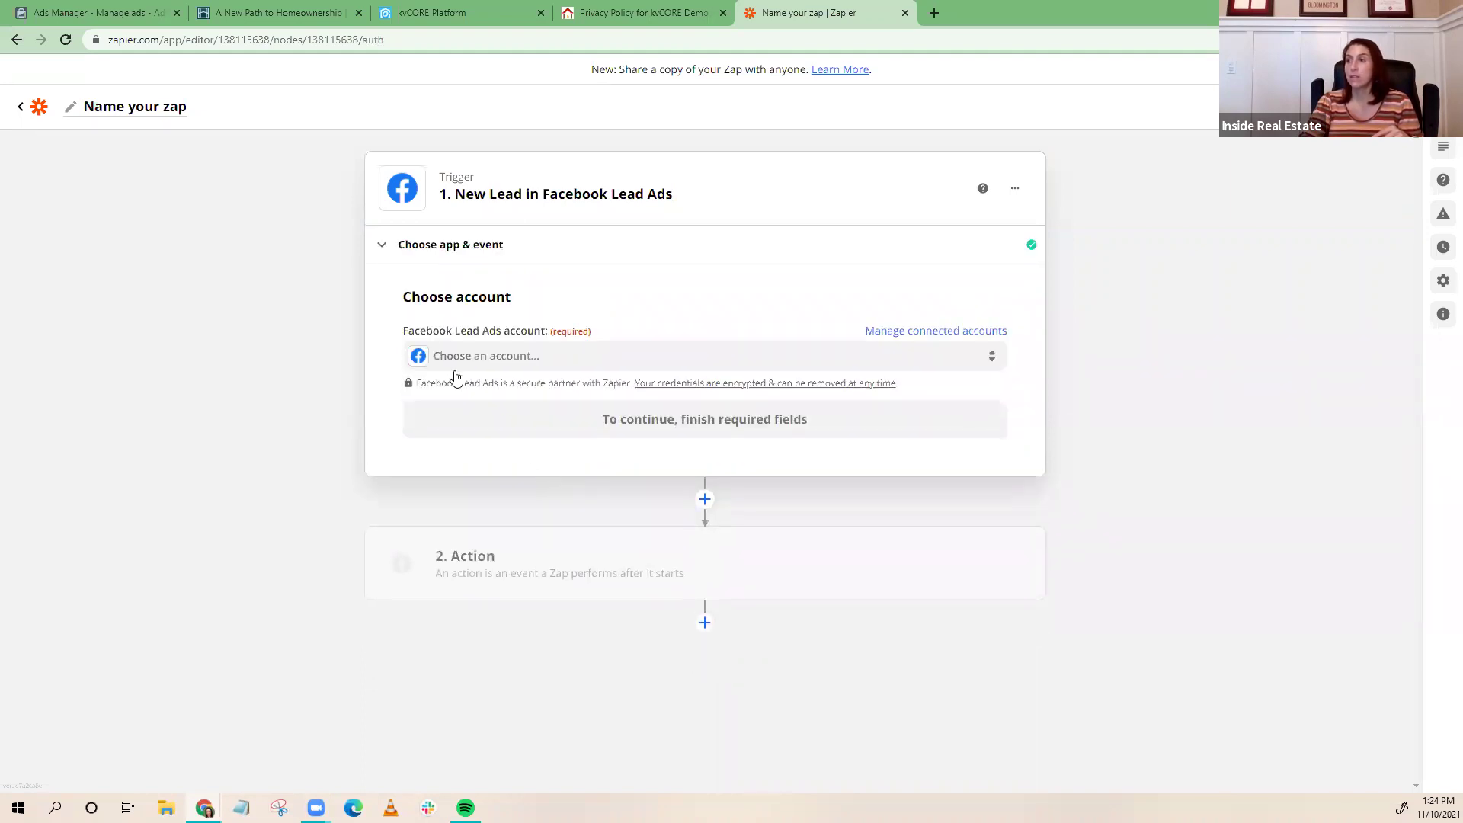
Select the already connected Facebook Lead Ads account labelled #12 for the trigger and continue to the trigger setup
{"action": "left_click", "coordinate": [560, 369]}
{"action": "scroll", "coordinate": [573, 499], "scroll_direction": "down", "scroll_amount": 5}
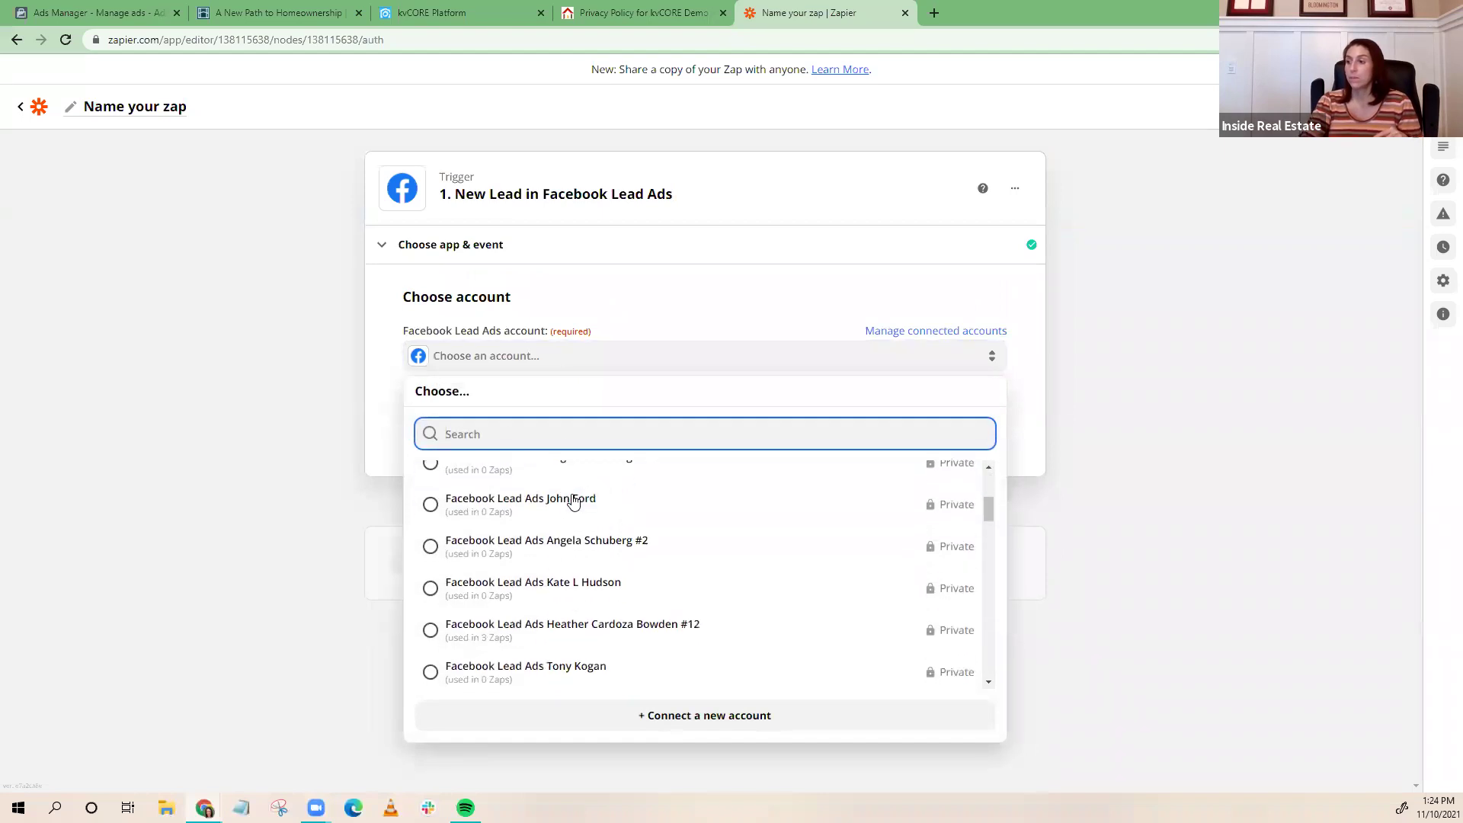
{"action": "left_click", "coordinate": [430, 478]}
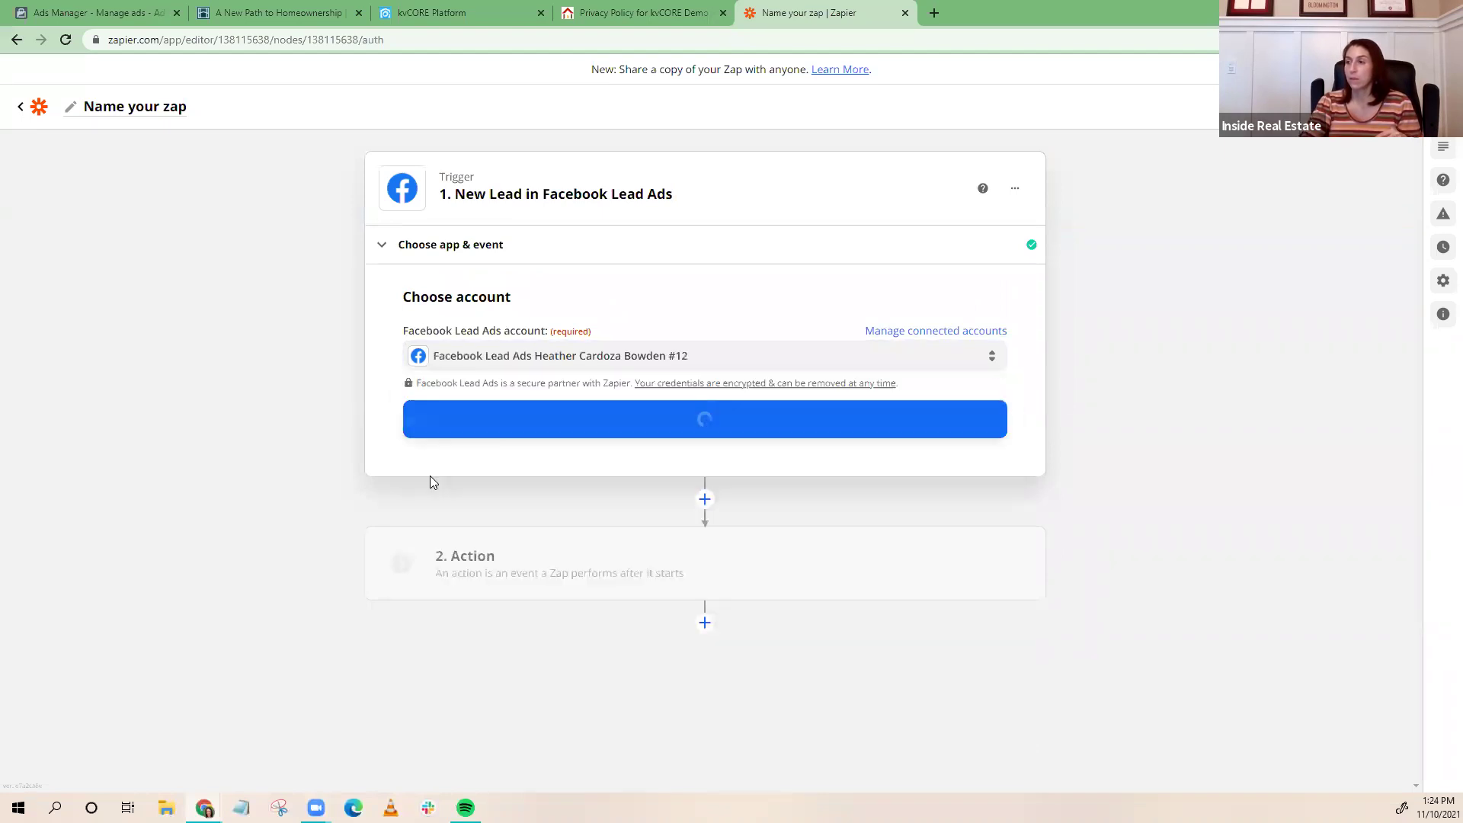
{"action": "left_click", "coordinate": [600, 431]}
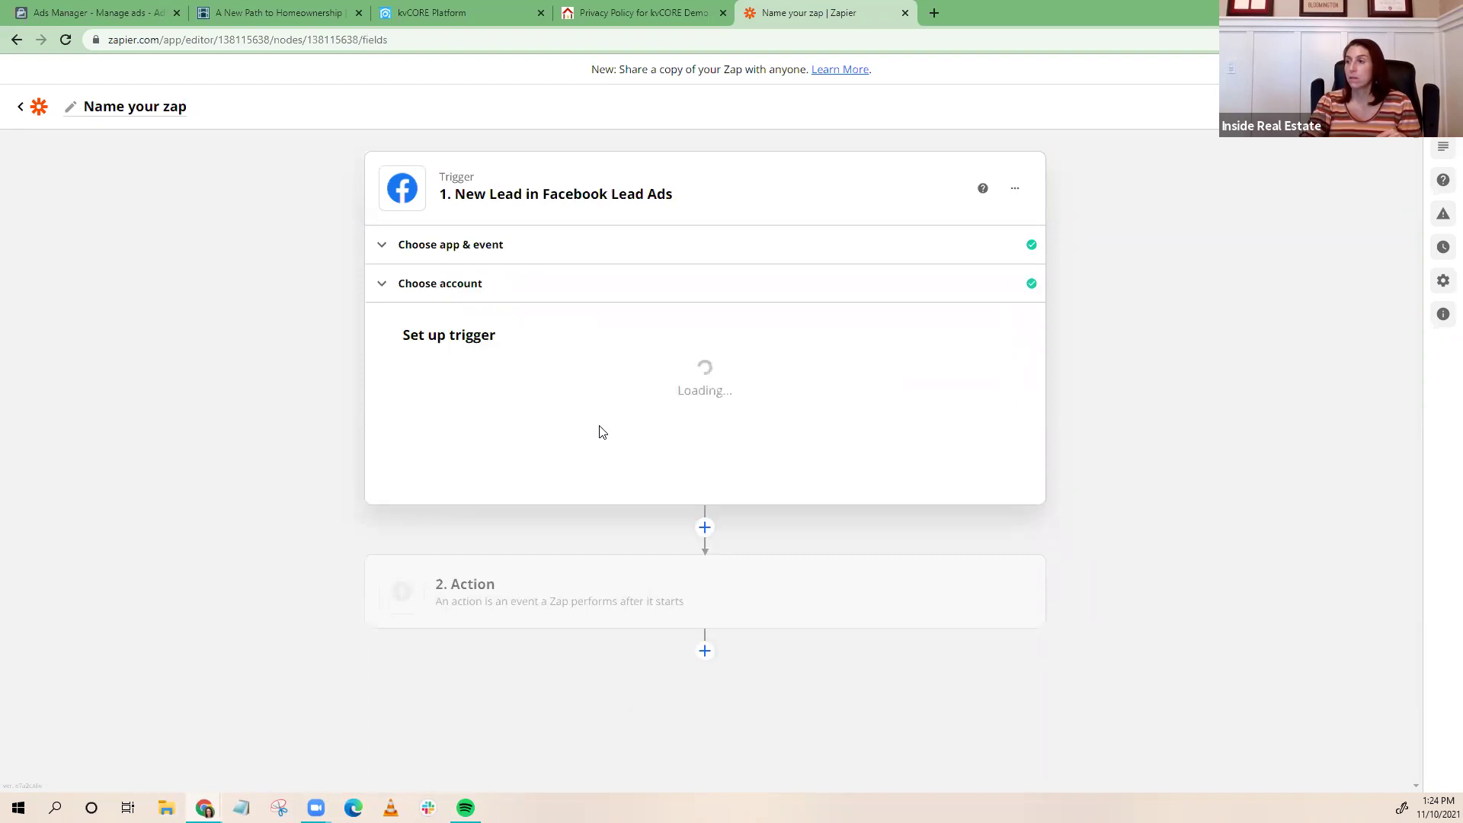
Set the trigger's page to Virtual Realty Assist and its form to Lease to Own, and continue to the test
{"action": "left_click", "coordinate": [466, 391]}
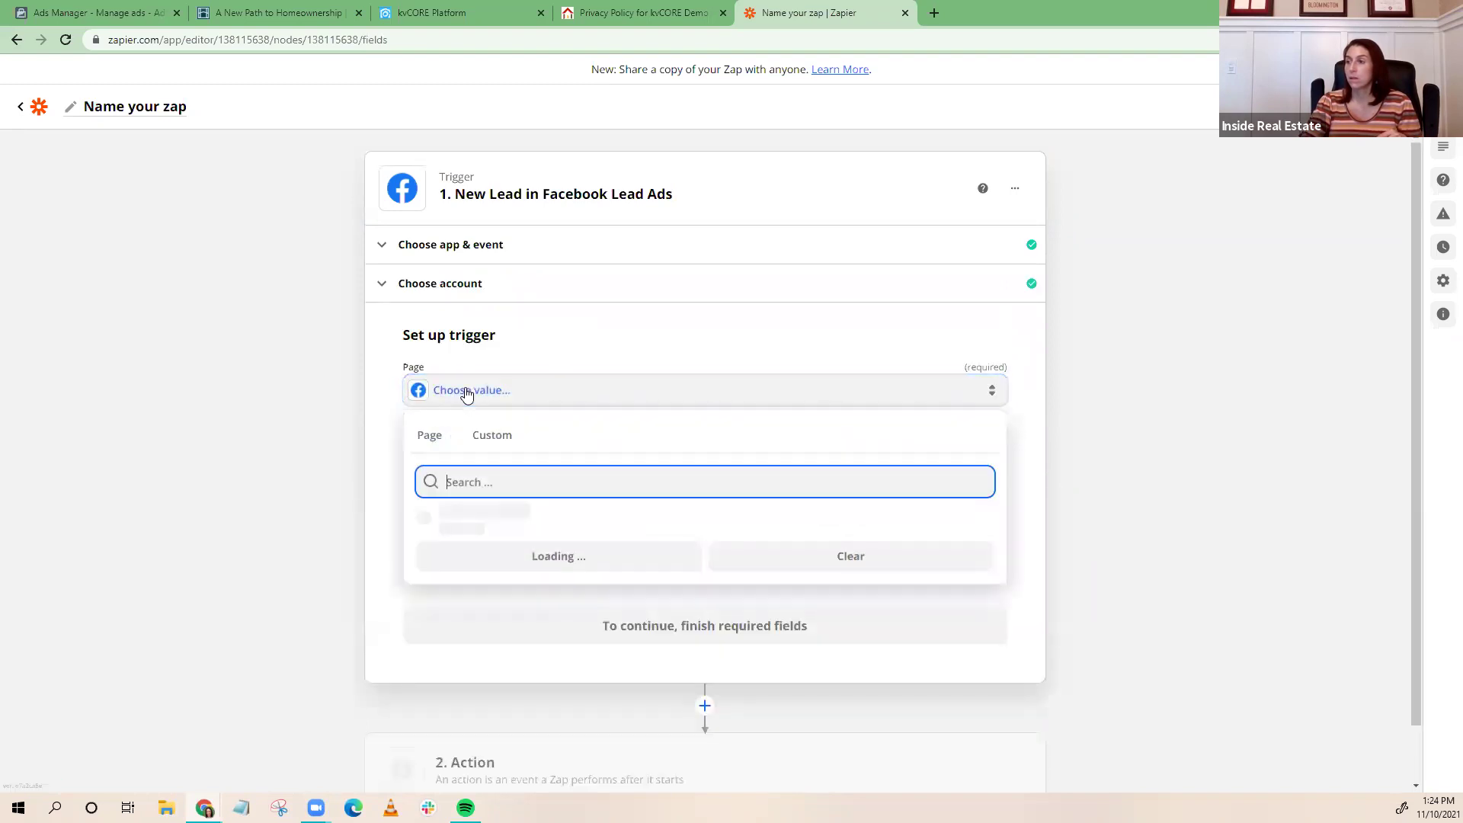
{"action": "type", "text": "vi"}
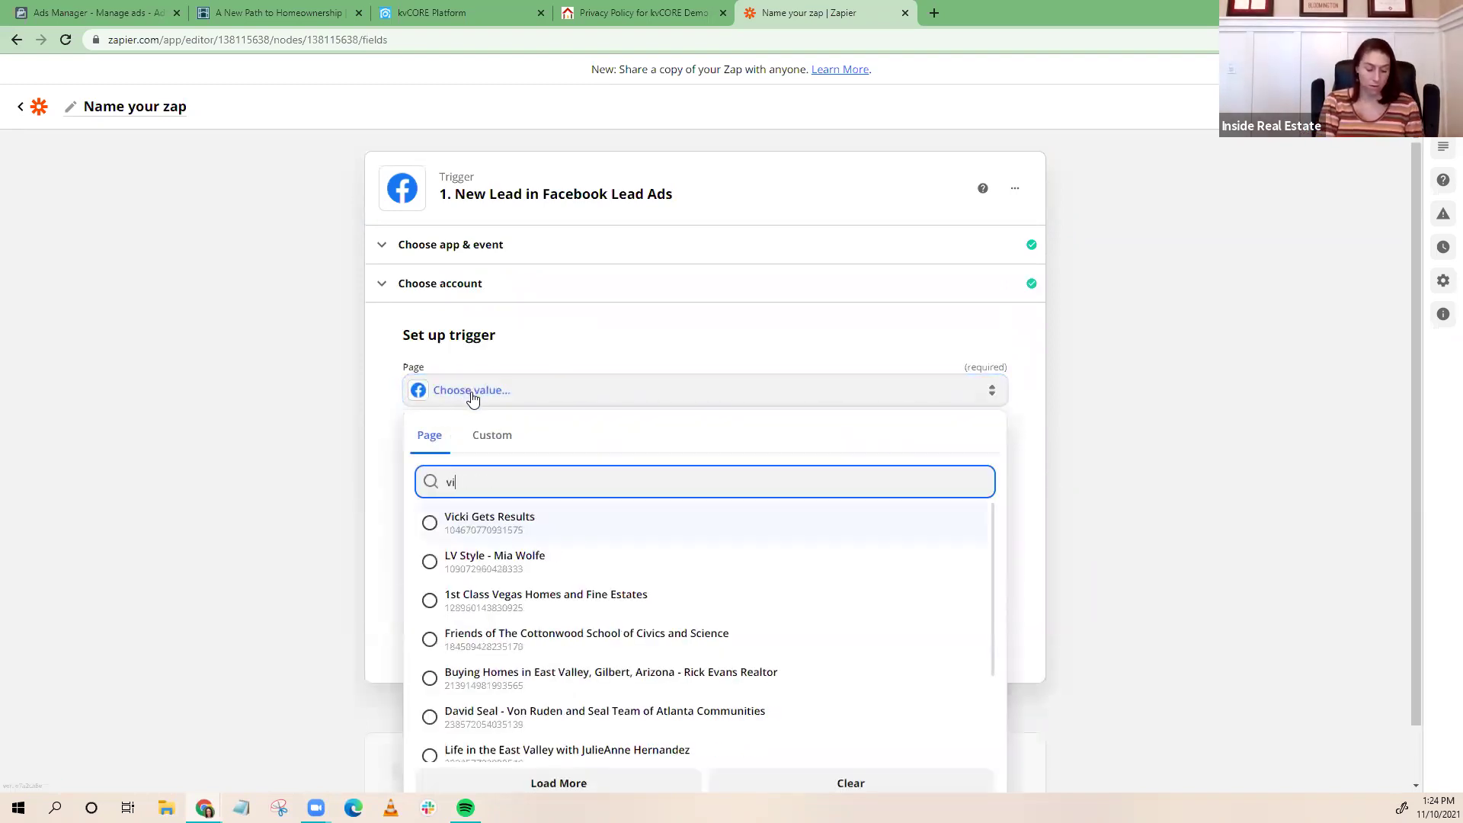
{"action": "type", "text": "rt"}
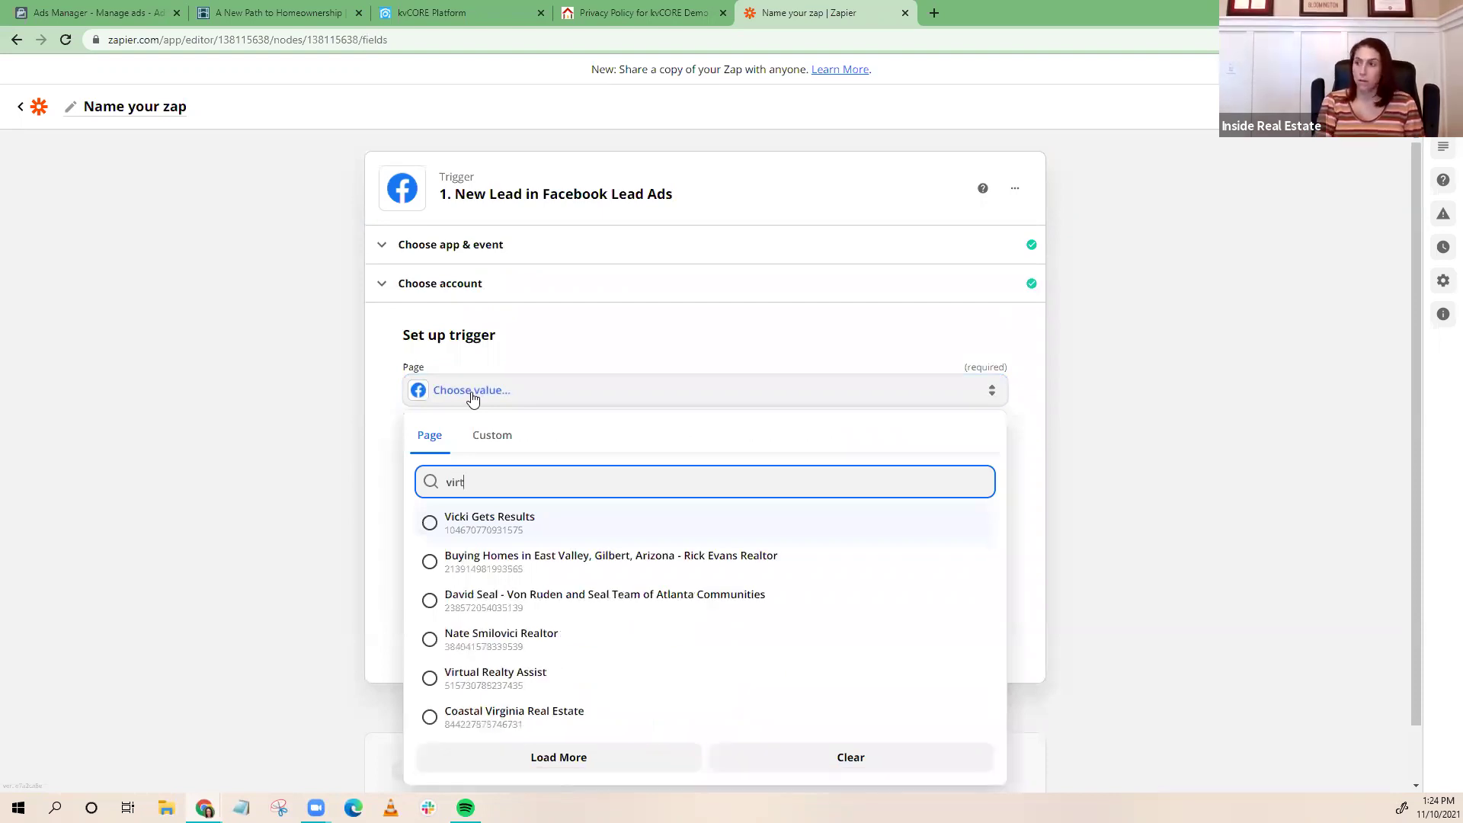
{"action": "left_click", "coordinate": [431, 676]}
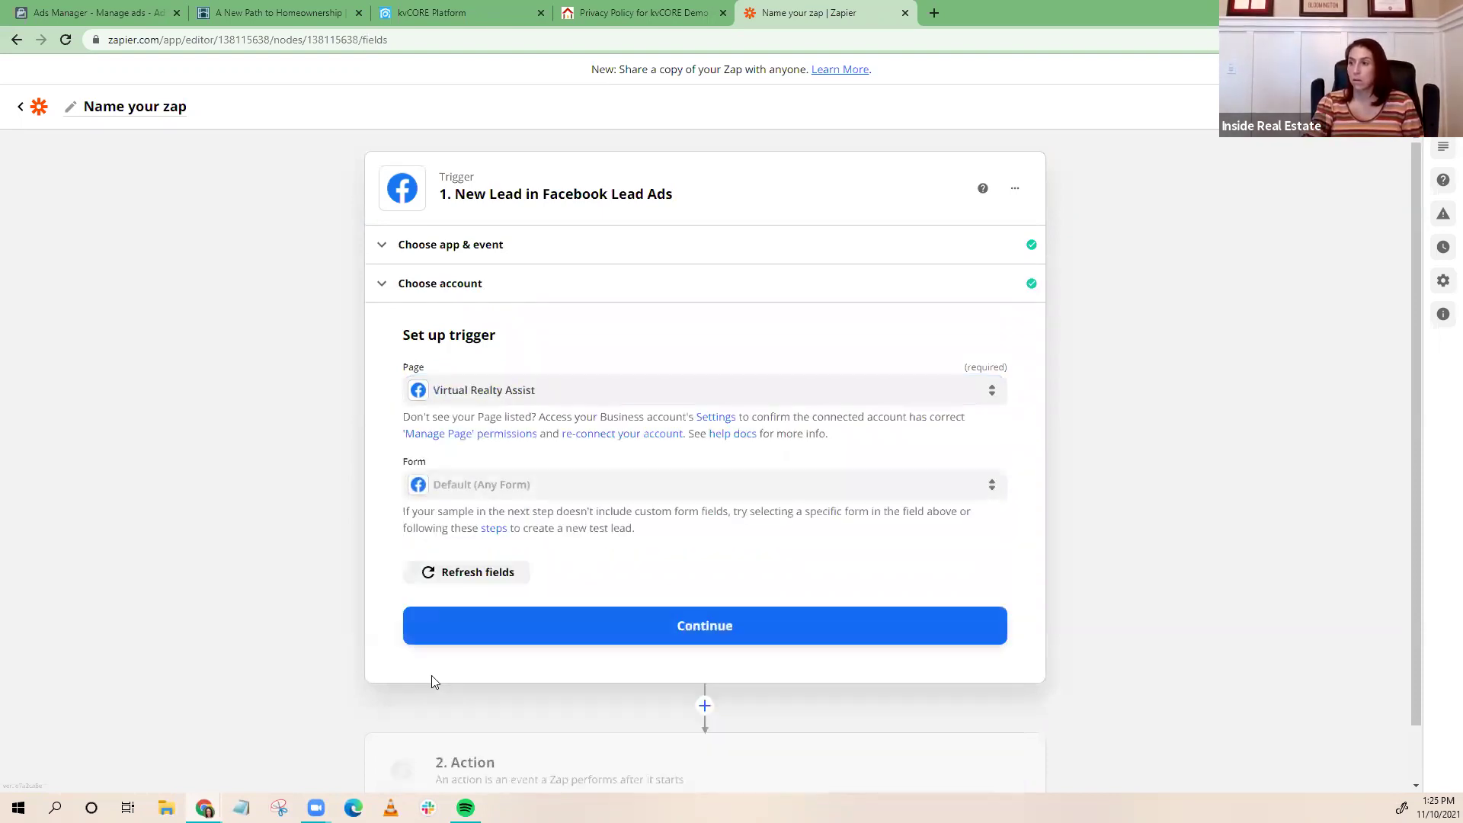
{"action": "left_click", "coordinate": [491, 496]}
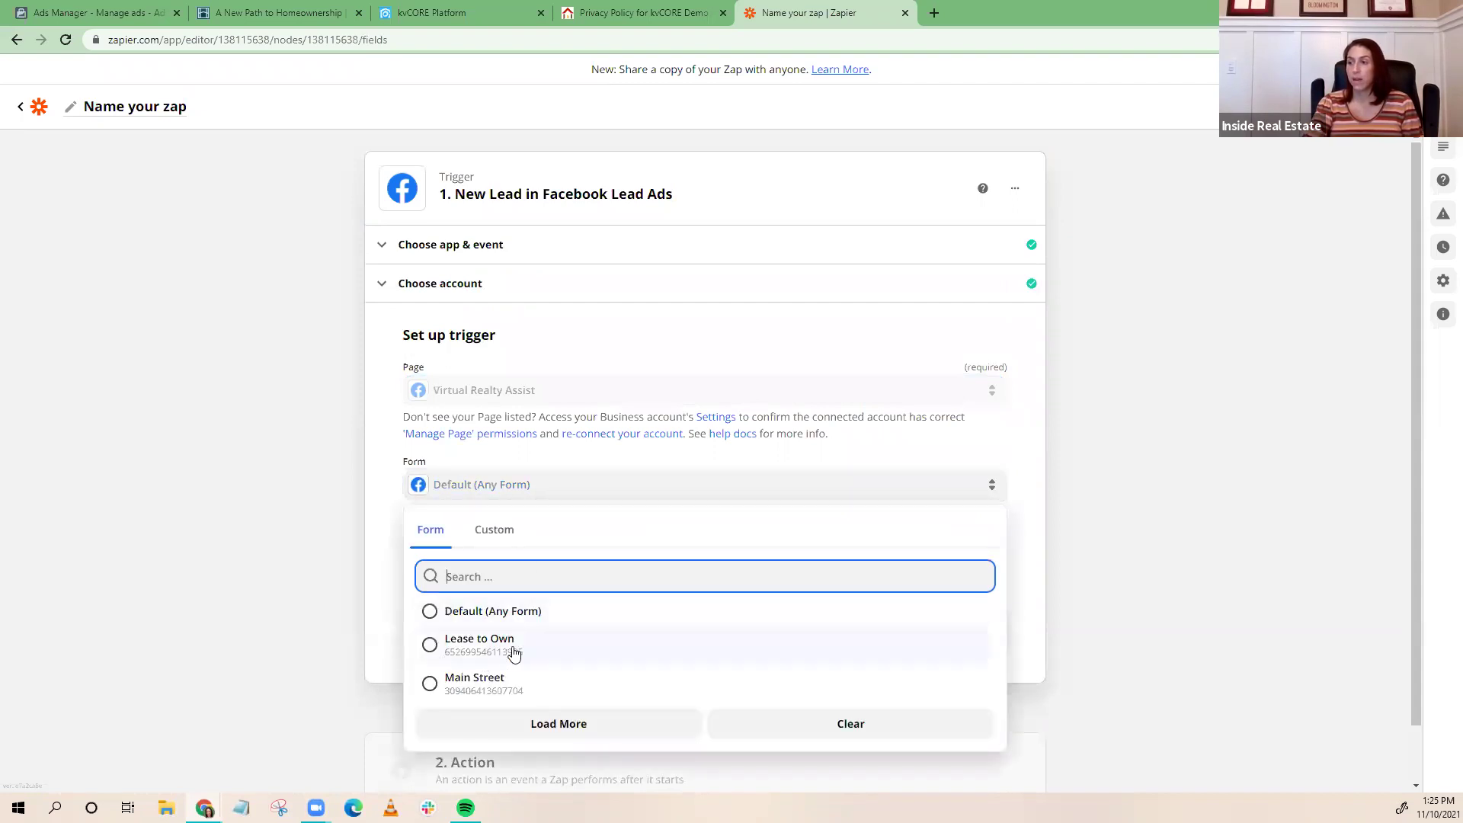
{"action": "left_click", "coordinate": [428, 645]}
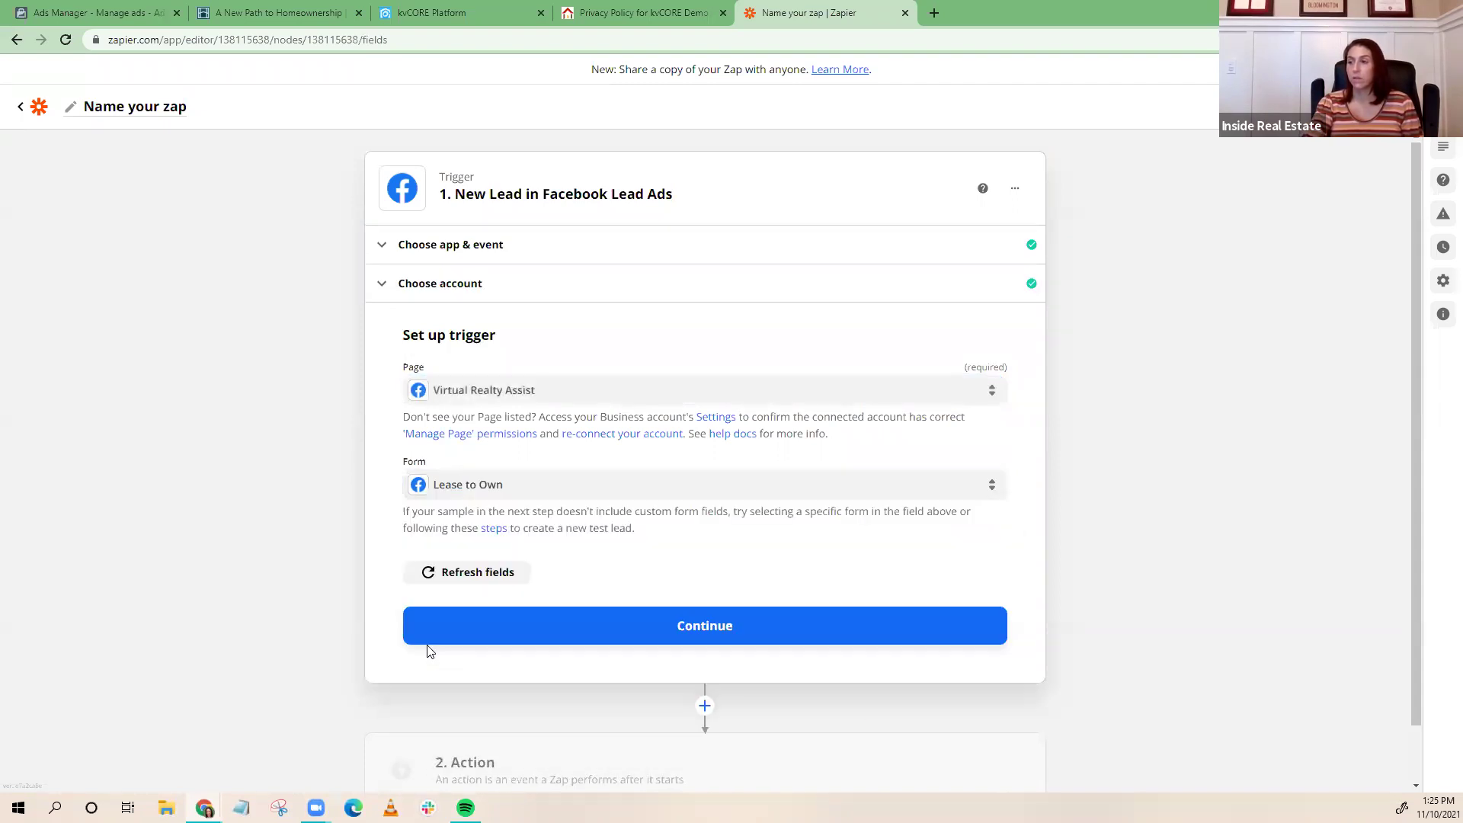
{"action": "left_click", "coordinate": [623, 640]}
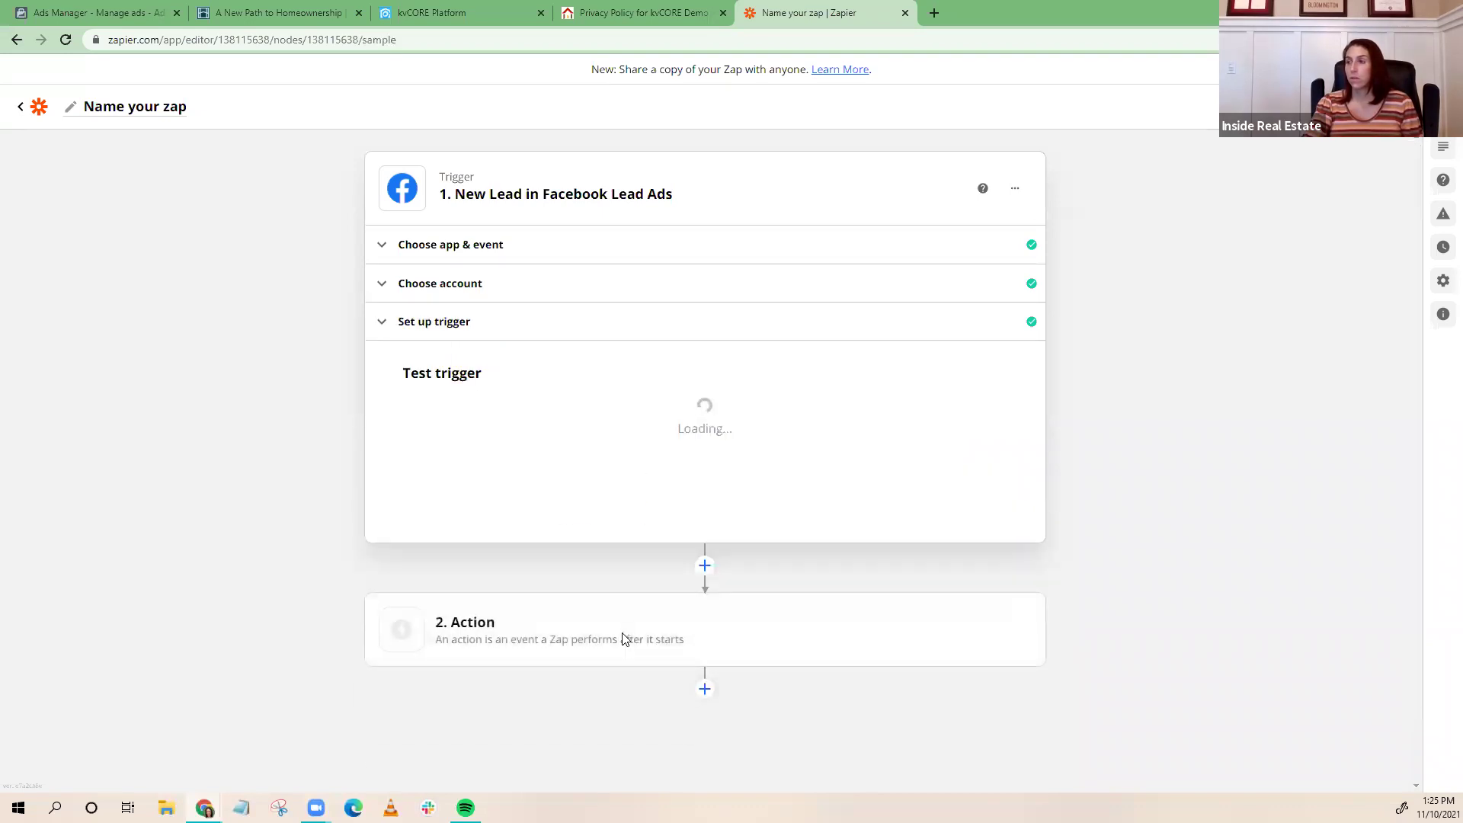
Test the Facebook Lead Ads trigger, review the sample lead's fields and continue to the action
{"action": "left_click", "coordinate": [702, 623]}
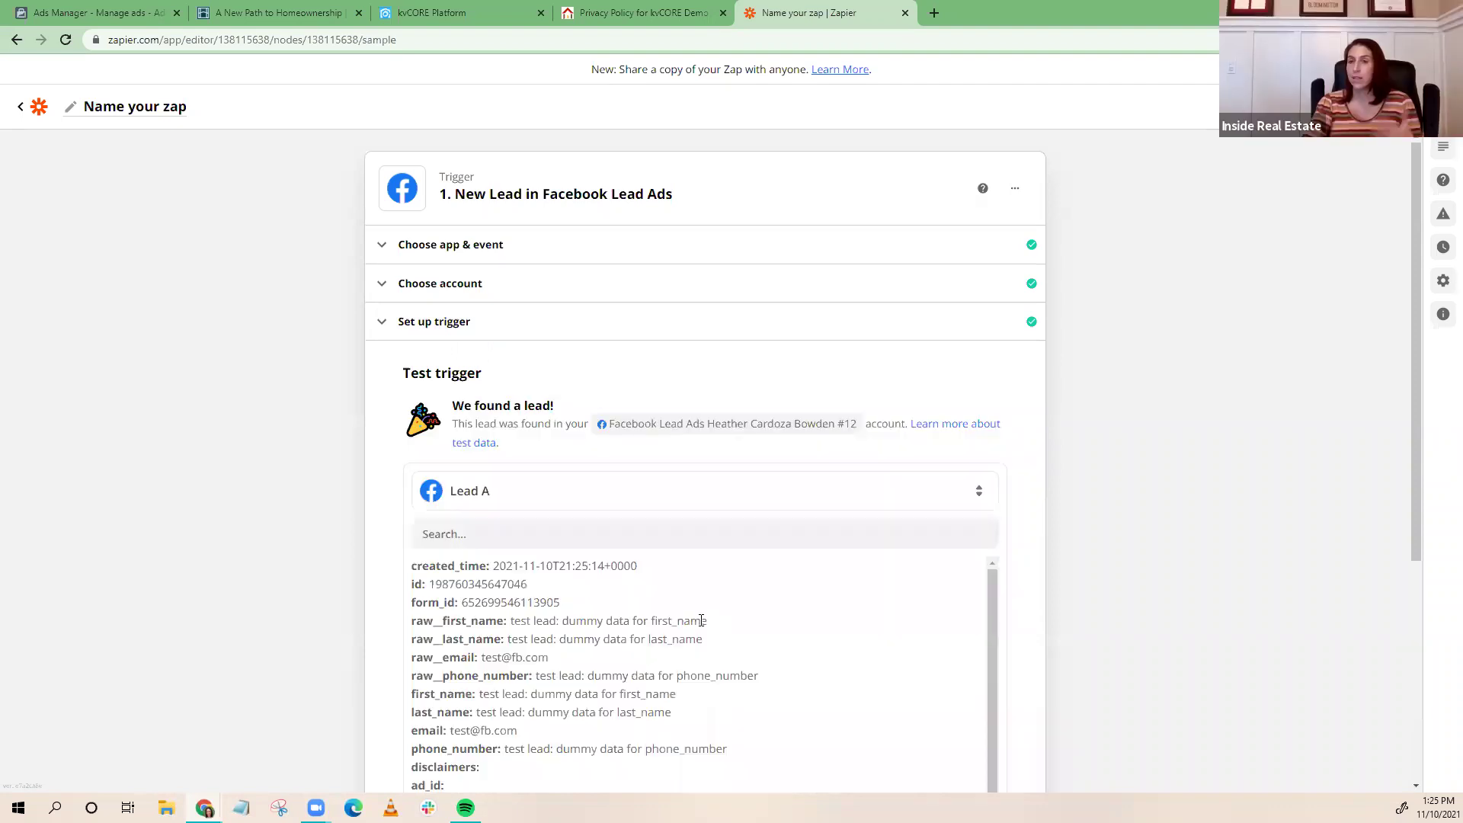
{"action": "scroll", "coordinate": [602, 659], "scroll_direction": "down", "scroll_amount": 1}
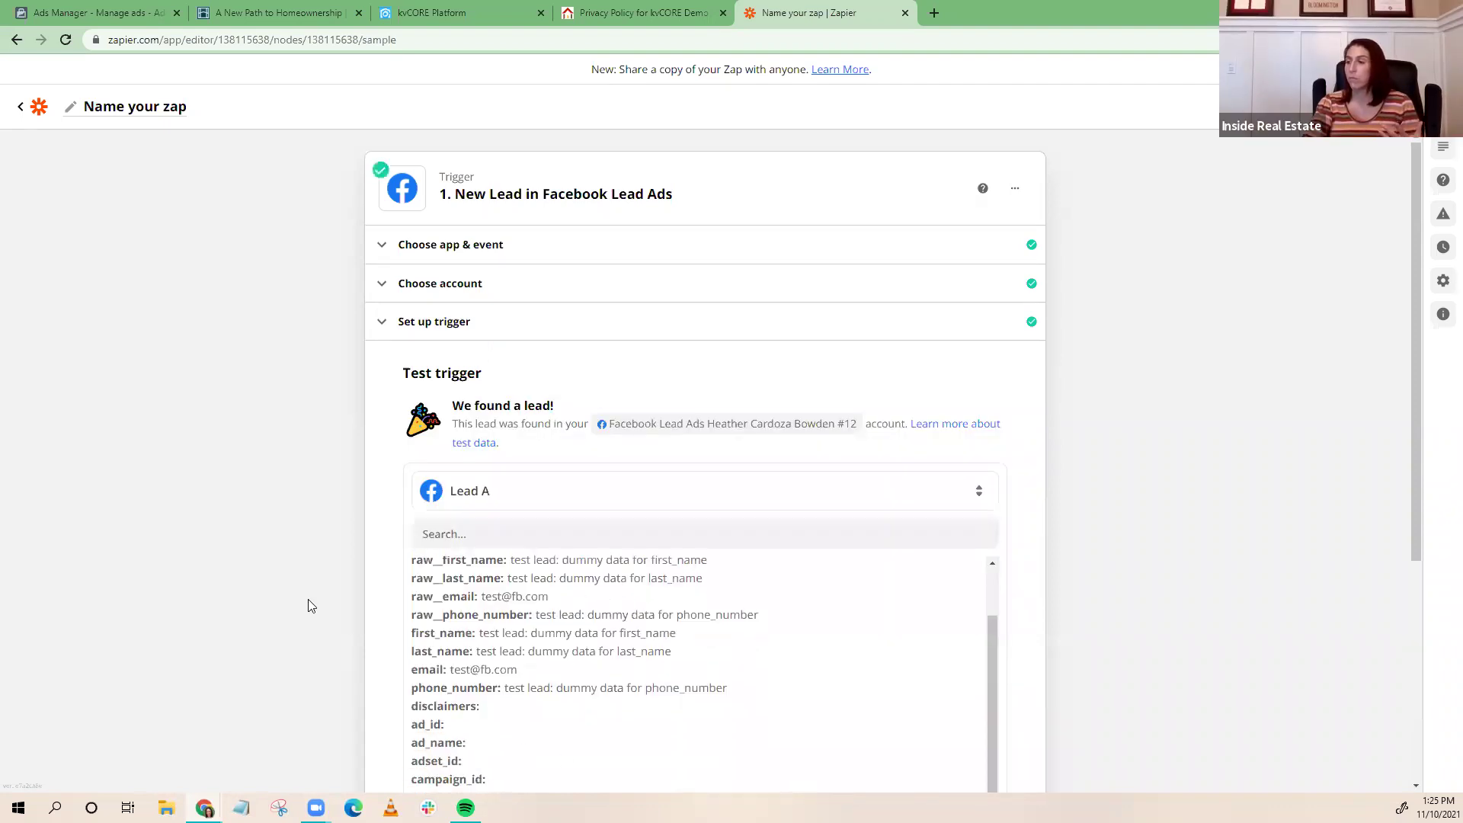
{"action": "scroll", "coordinate": [308, 606], "scroll_direction": "down", "scroll_amount": 5}
{"action": "left_click", "coordinate": [630, 576]}
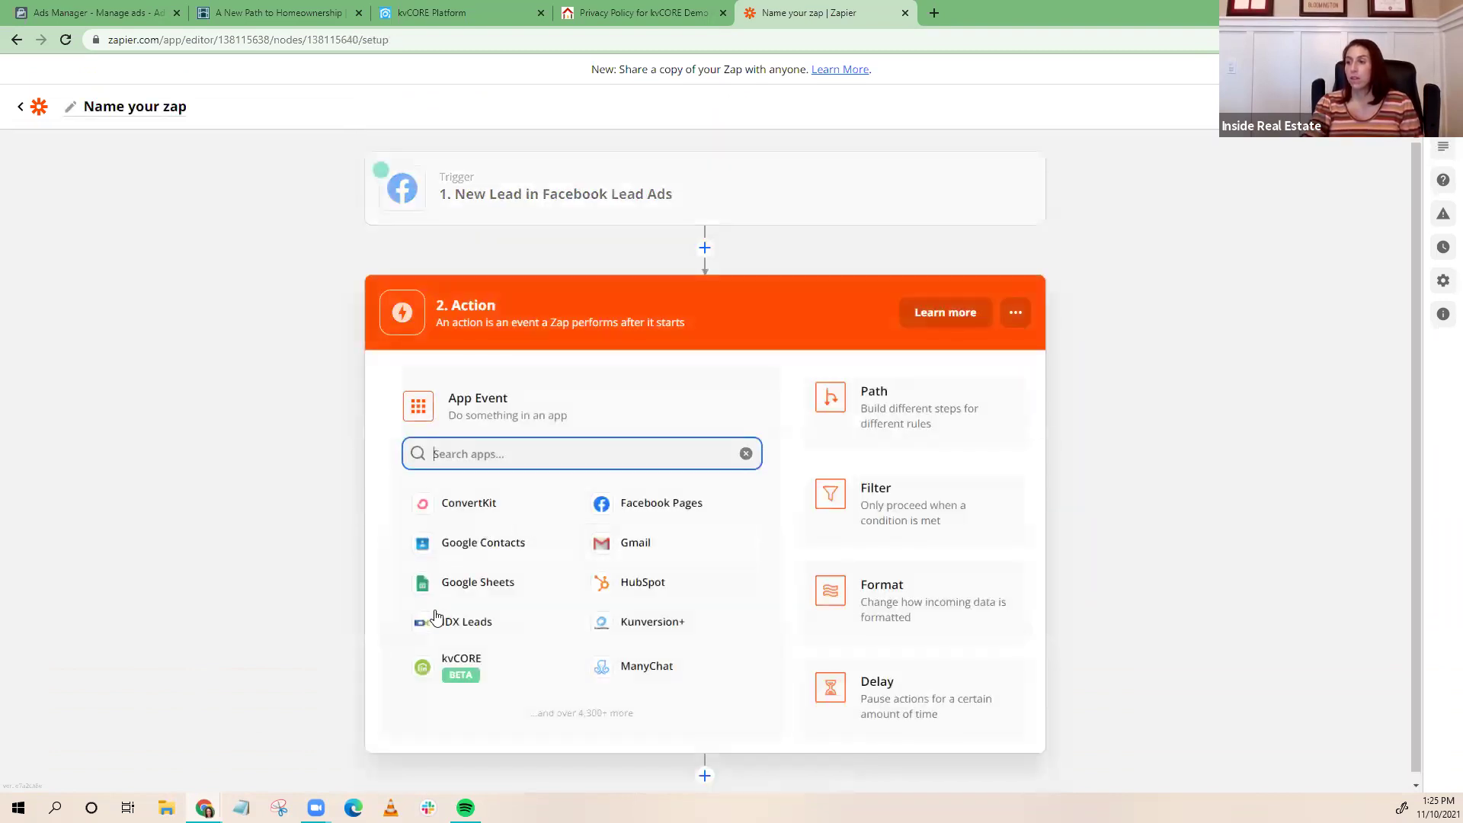
Use kvCORE as the action app with the Create Contact (Post) event and continue to the account choice
{"action": "left_click", "coordinate": [423, 669]}
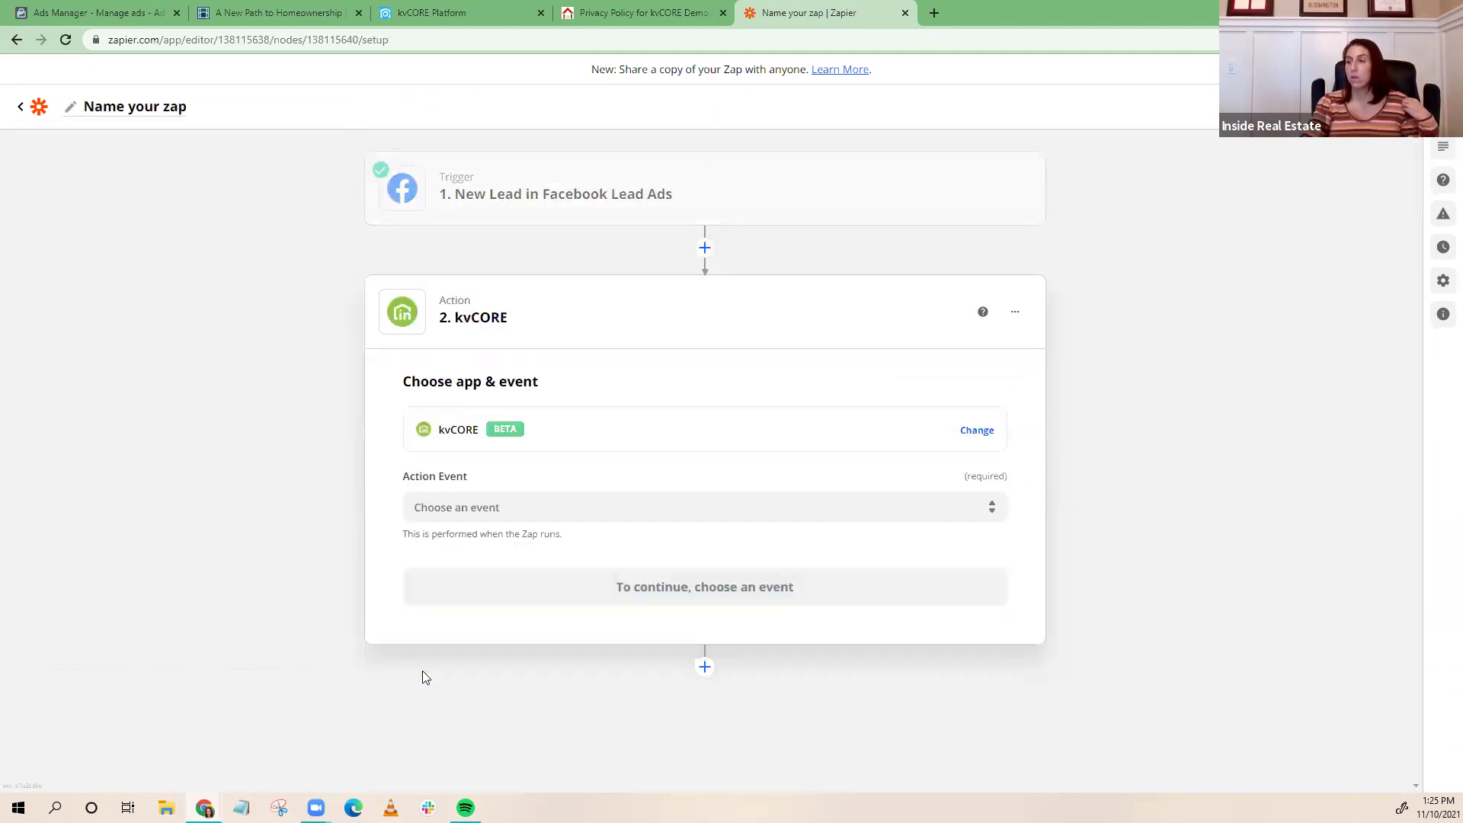
{"action": "left_click", "coordinate": [483, 505]}
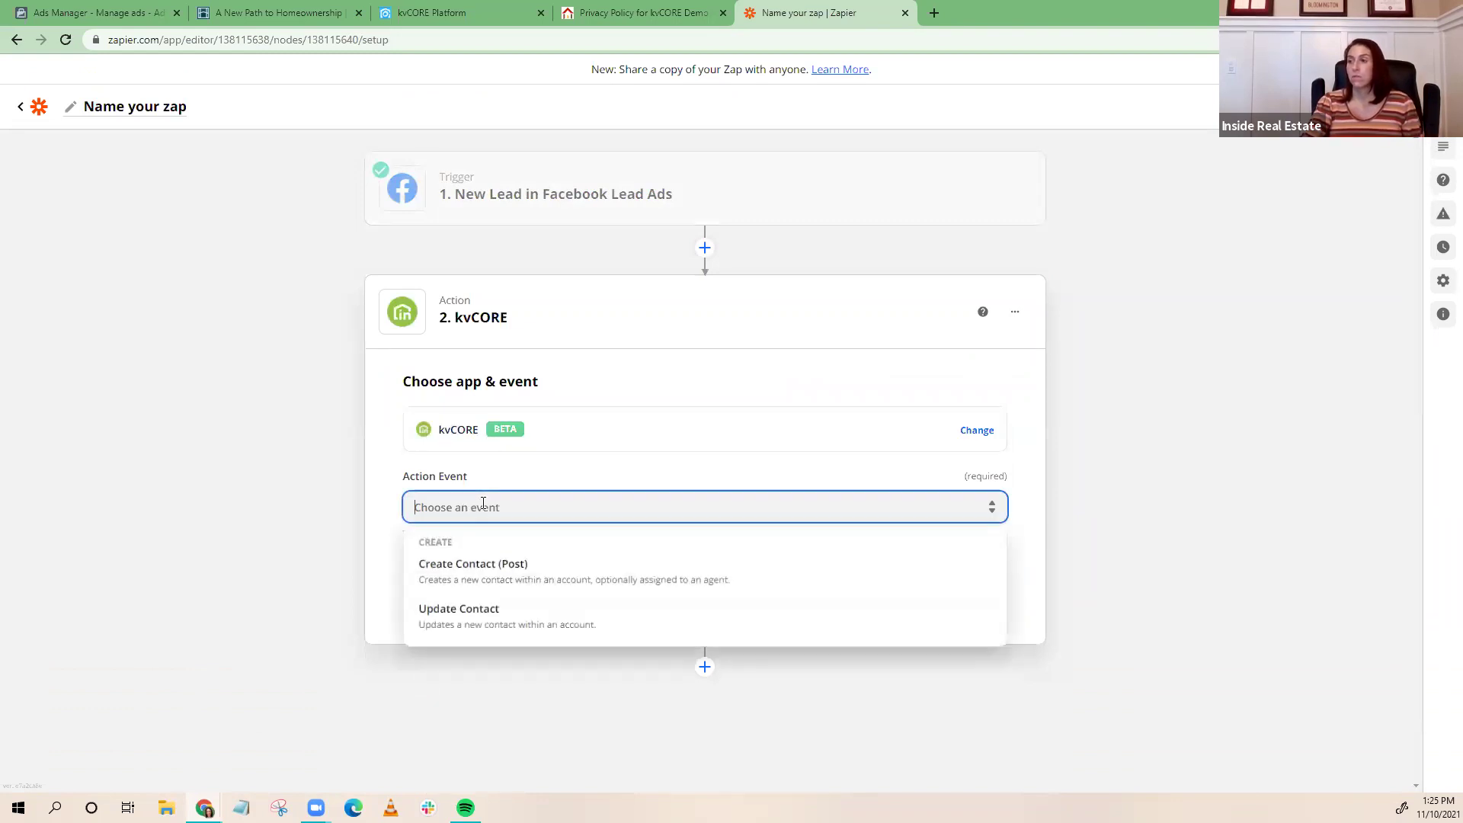
{"action": "left_click", "coordinate": [462, 572]}
{"action": "left_click", "coordinate": [480, 591]}
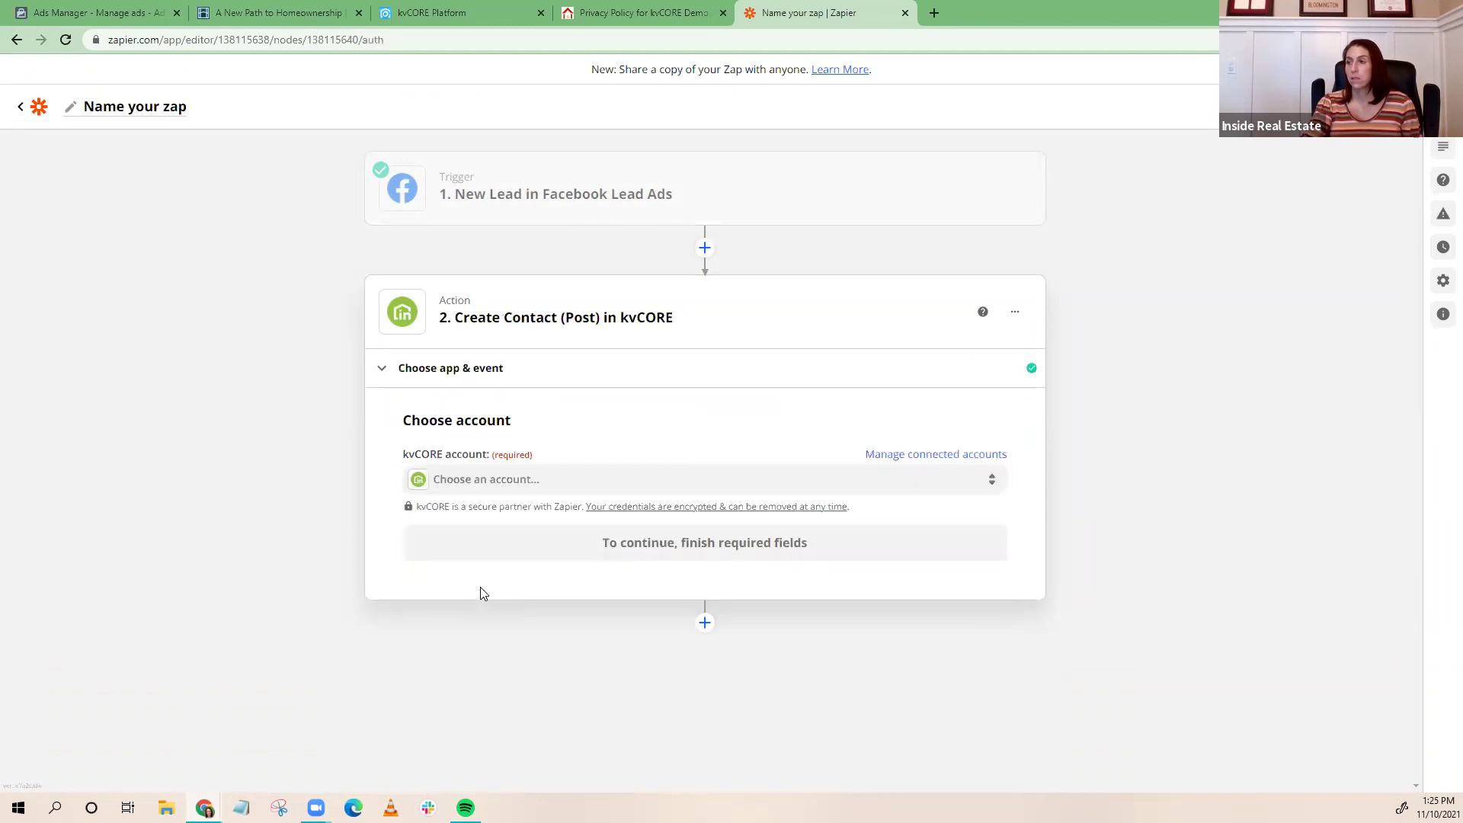
Select the connected account kvCORE (1.17.0) #2 for the action and continue to the action setup
{"action": "left_click", "coordinate": [474, 485]}
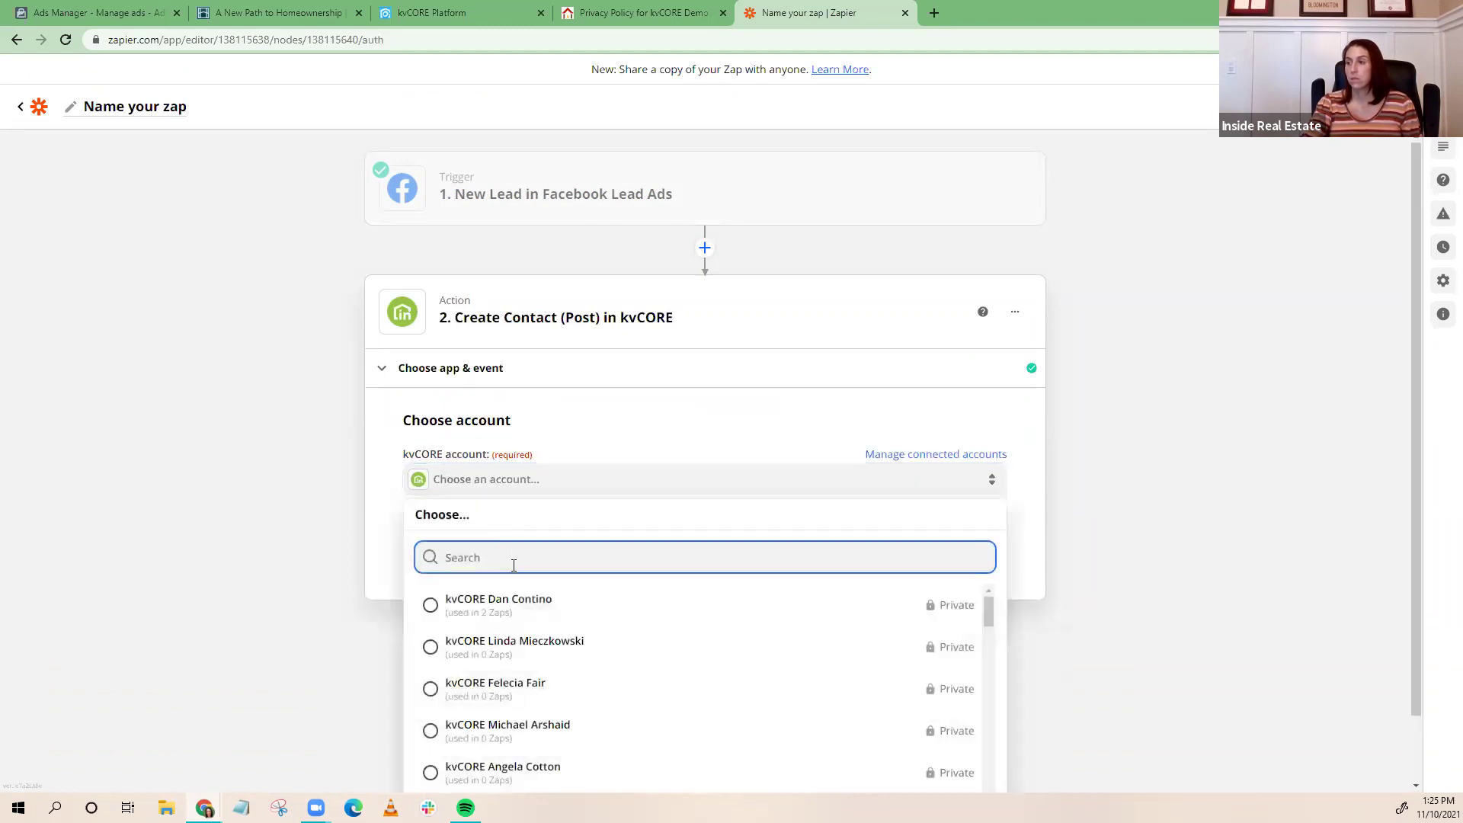
{"action": "scroll", "coordinate": [513, 564], "scroll_direction": "down", "scroll_amount": 1}
{"action": "scroll", "coordinate": [539, 601], "scroll_direction": "down", "scroll_amount": 3}
{"action": "scroll", "coordinate": [546, 599], "scroll_direction": "down", "scroll_amount": 5}
{"action": "scroll", "coordinate": [540, 601], "scroll_direction": "down", "scroll_amount": 4}
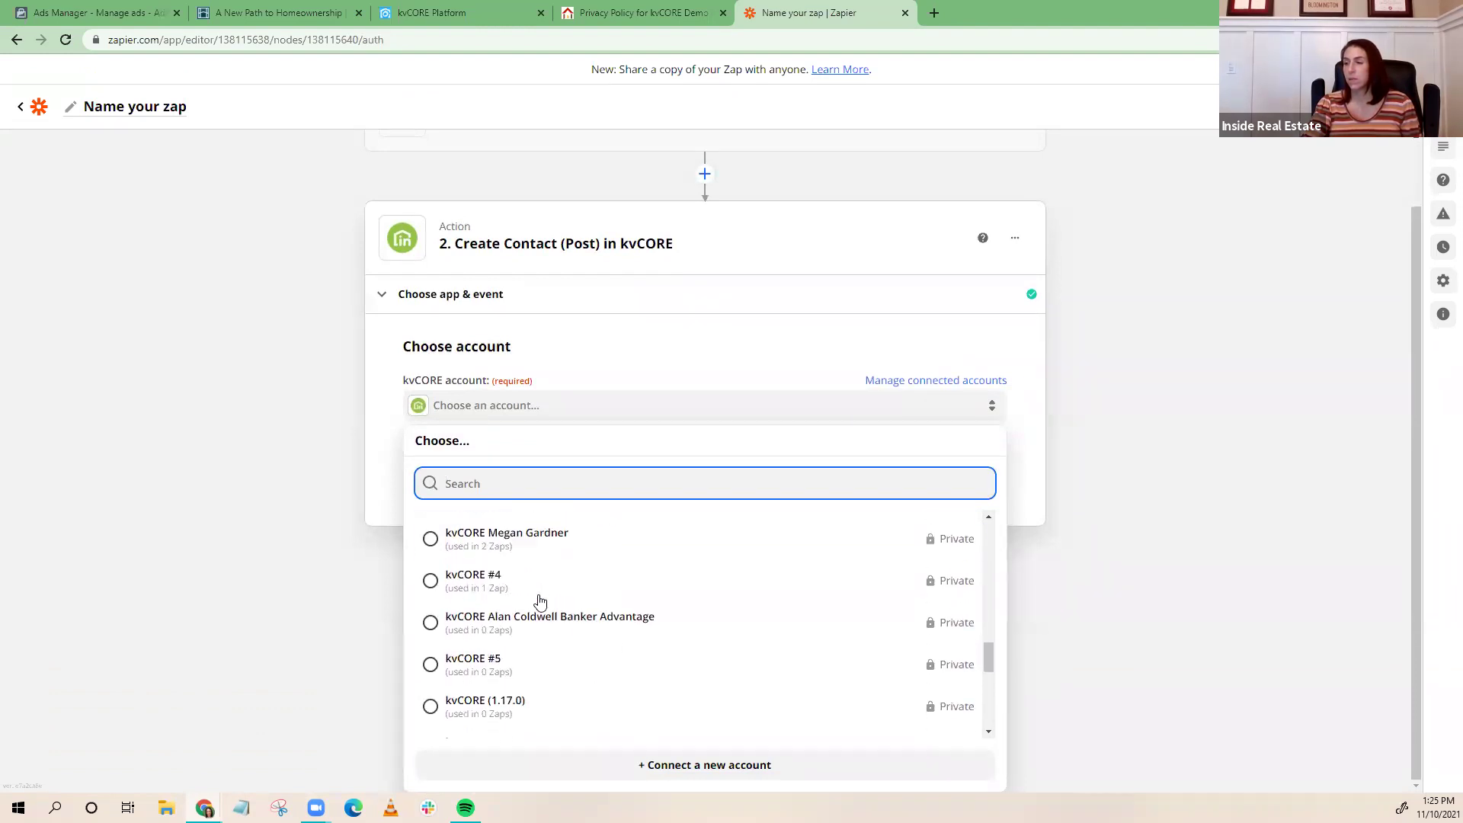
{"action": "scroll", "coordinate": [539, 602], "scroll_direction": "down", "scroll_amount": 2}
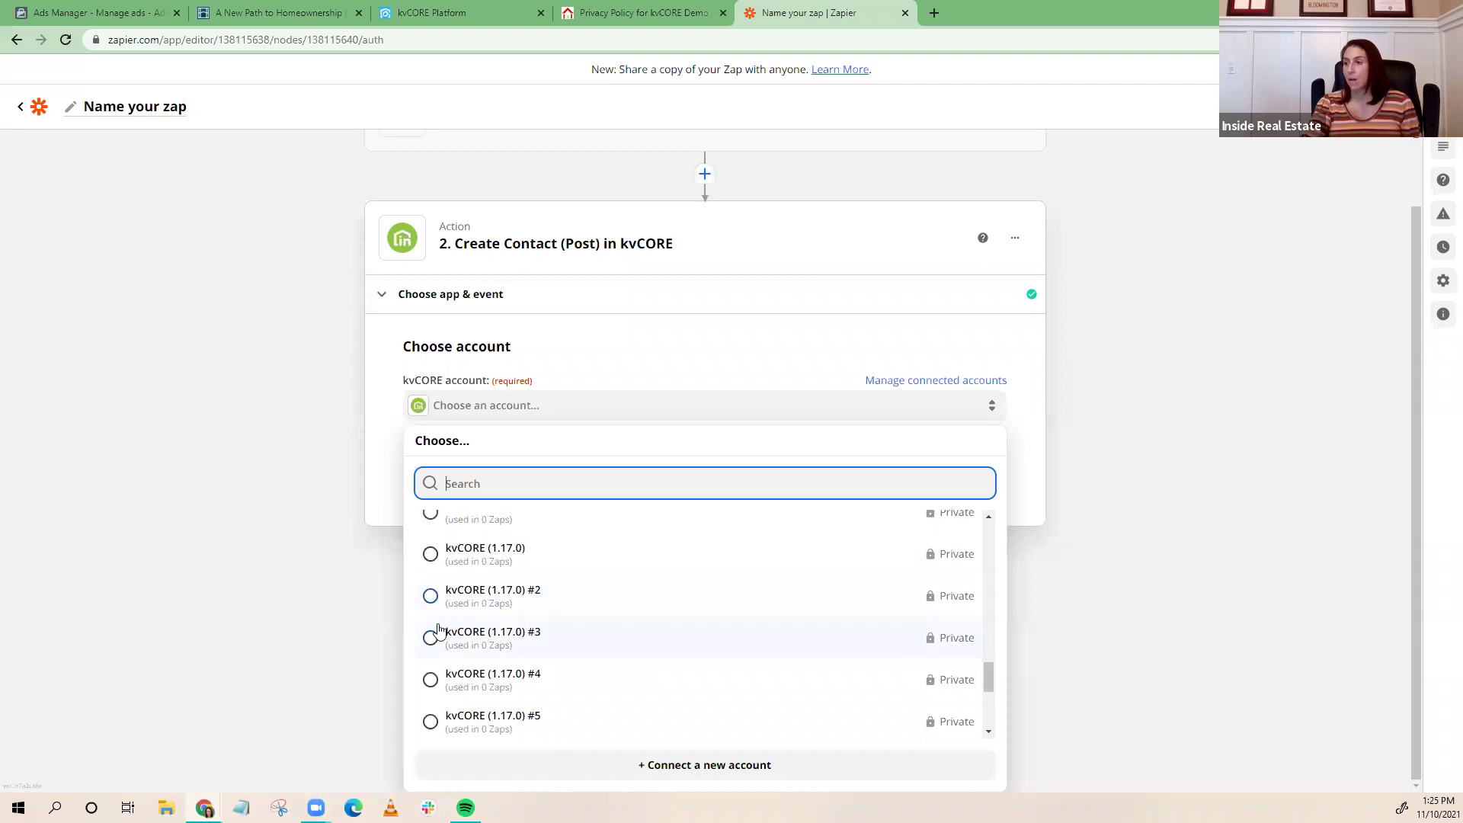
{"action": "left_click", "coordinate": [431, 596]}
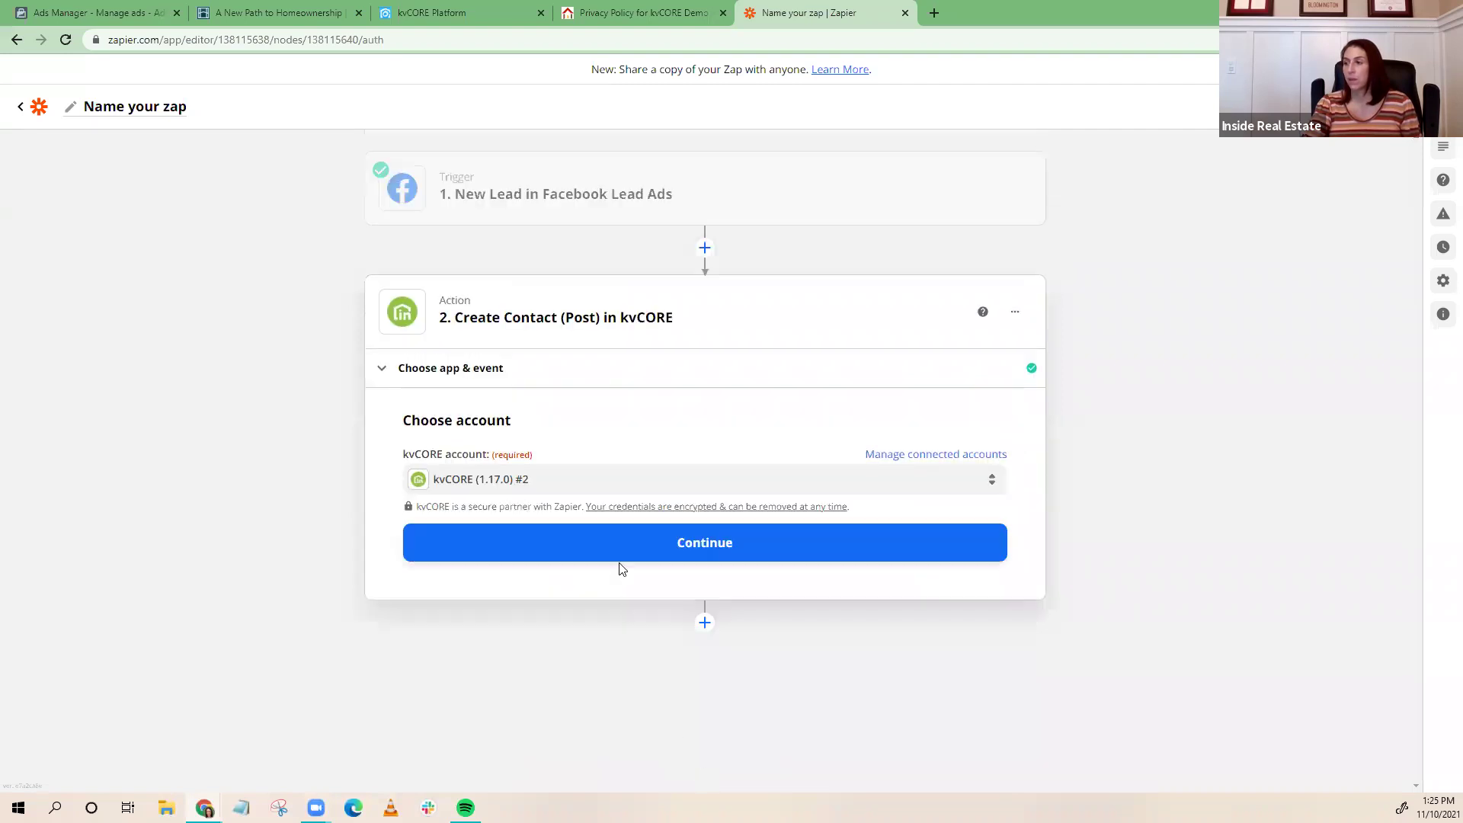
{"action": "left_click", "coordinate": [621, 556]}
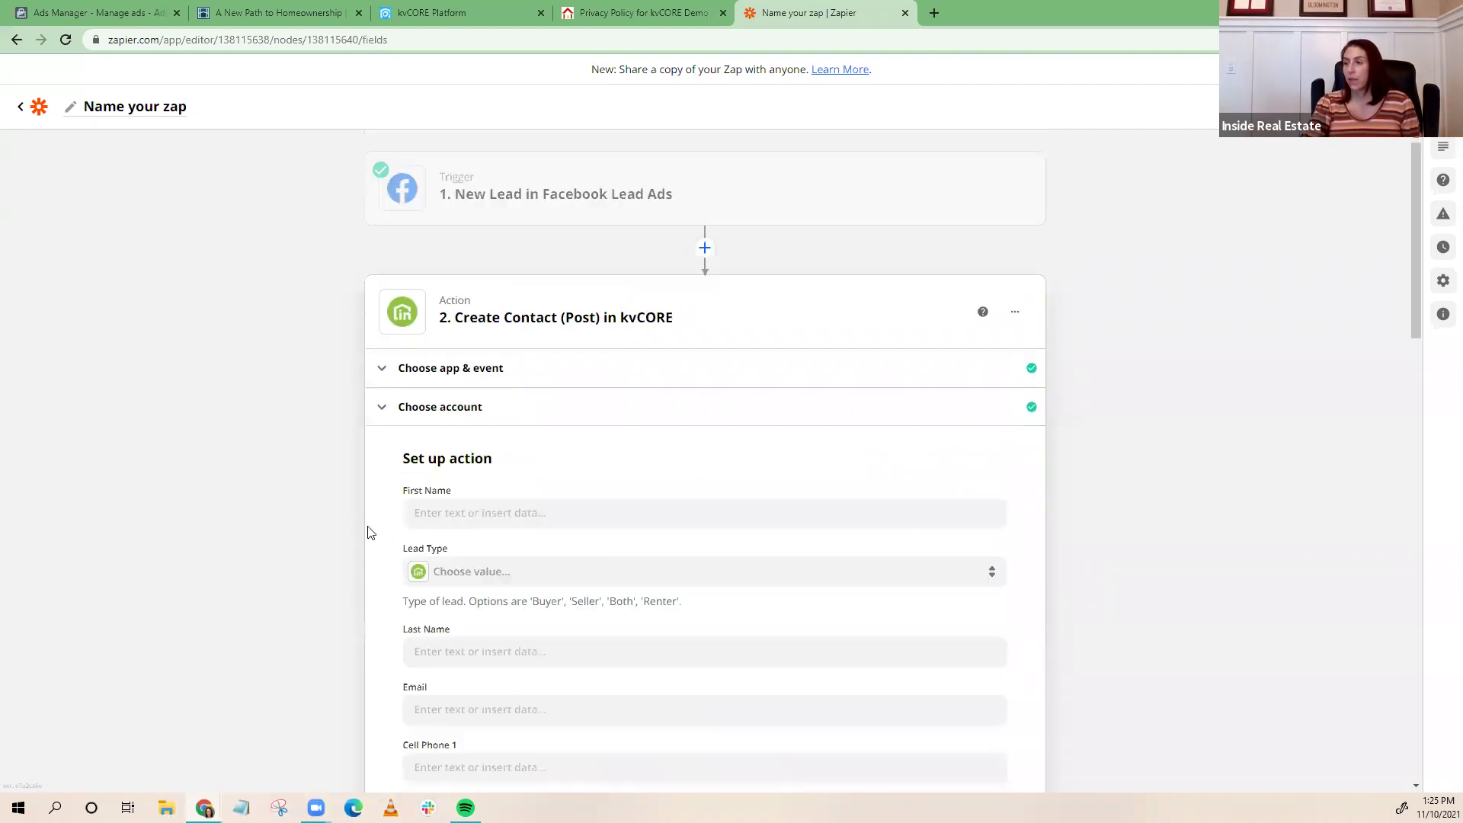
Map the contact's First Name to the Facebook lead's First Name and set the Lead Type to Buyer
{"action": "left_click", "coordinate": [438, 515]}
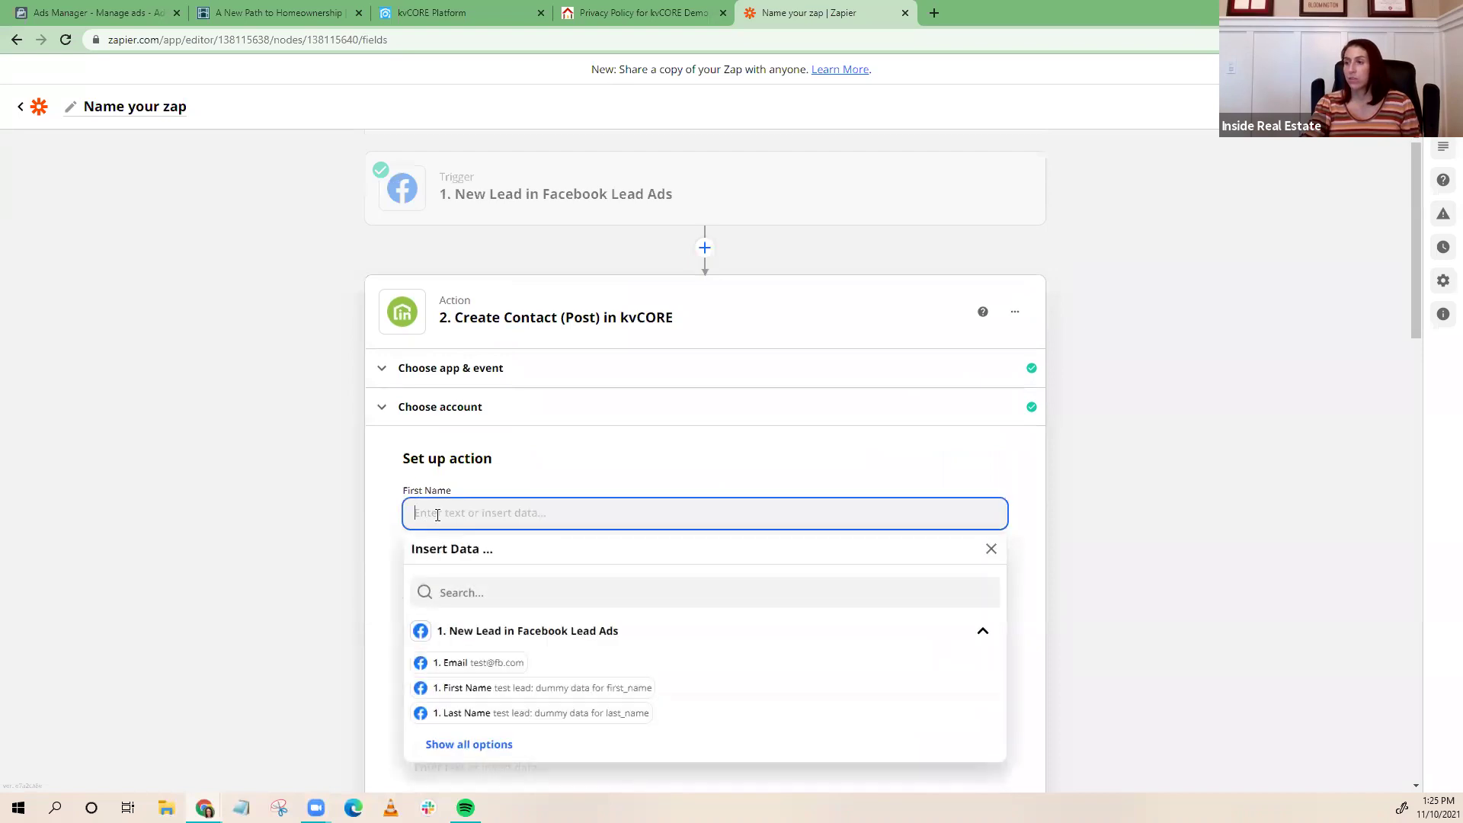
{"action": "scroll", "coordinate": [386, 487], "scroll_direction": "down", "scroll_amount": 2}
{"action": "left_click", "coordinate": [512, 536]}
{"action": "left_click", "coordinate": [387, 480]}
{"action": "left_click", "coordinate": [487, 419]}
{"action": "left_click", "coordinate": [440, 553]}
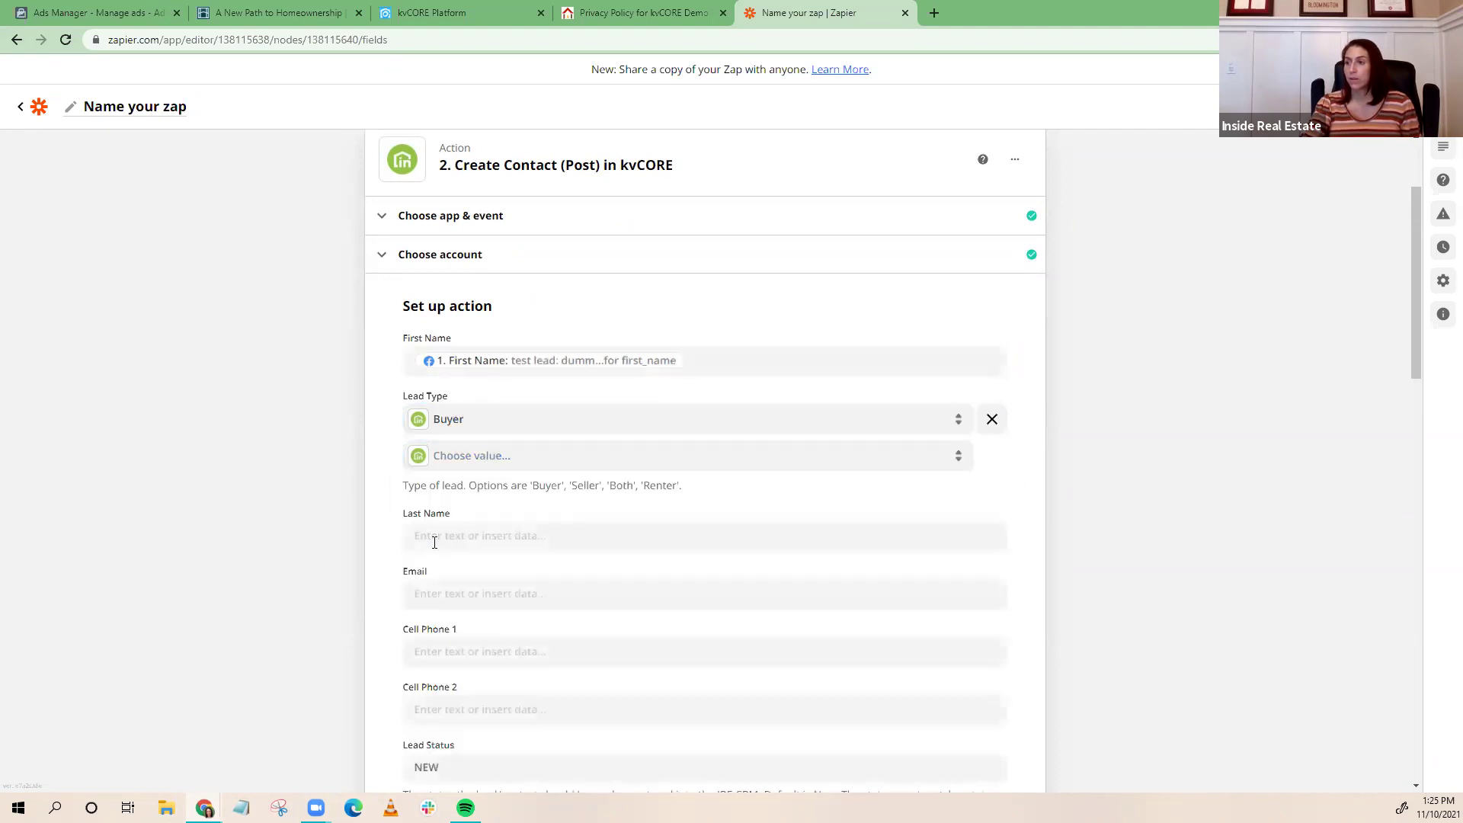
Map the contact's Last Name and Email to the Facebook lead's Last Name and Email data
{"action": "left_click", "coordinate": [443, 537]}
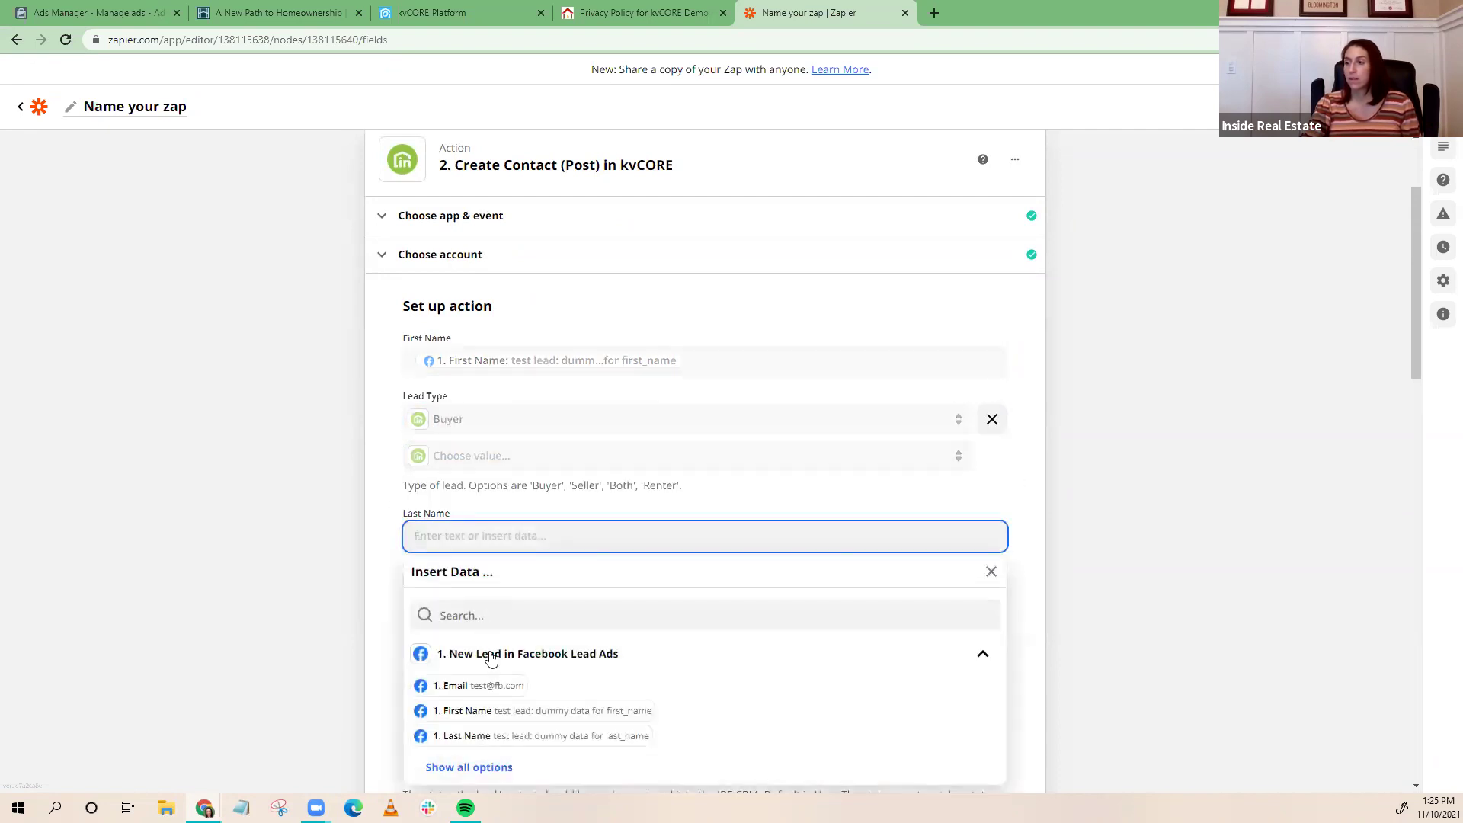
{"action": "left_click", "coordinate": [483, 736]}
{"action": "left_click", "coordinate": [375, 518]}
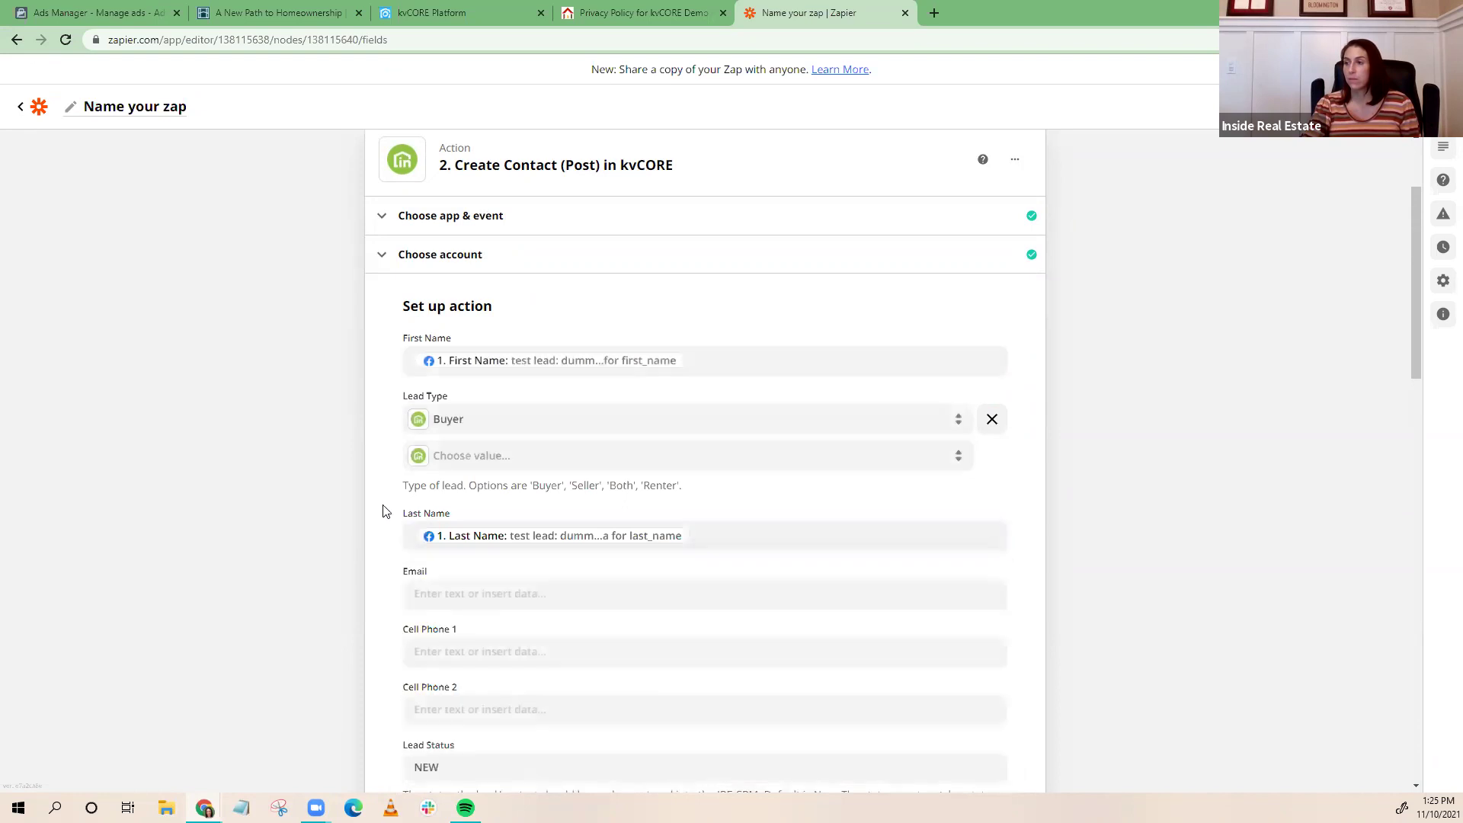
{"action": "scroll", "coordinate": [382, 510], "scroll_direction": "down", "scroll_amount": 3}
{"action": "left_click", "coordinate": [447, 359]}
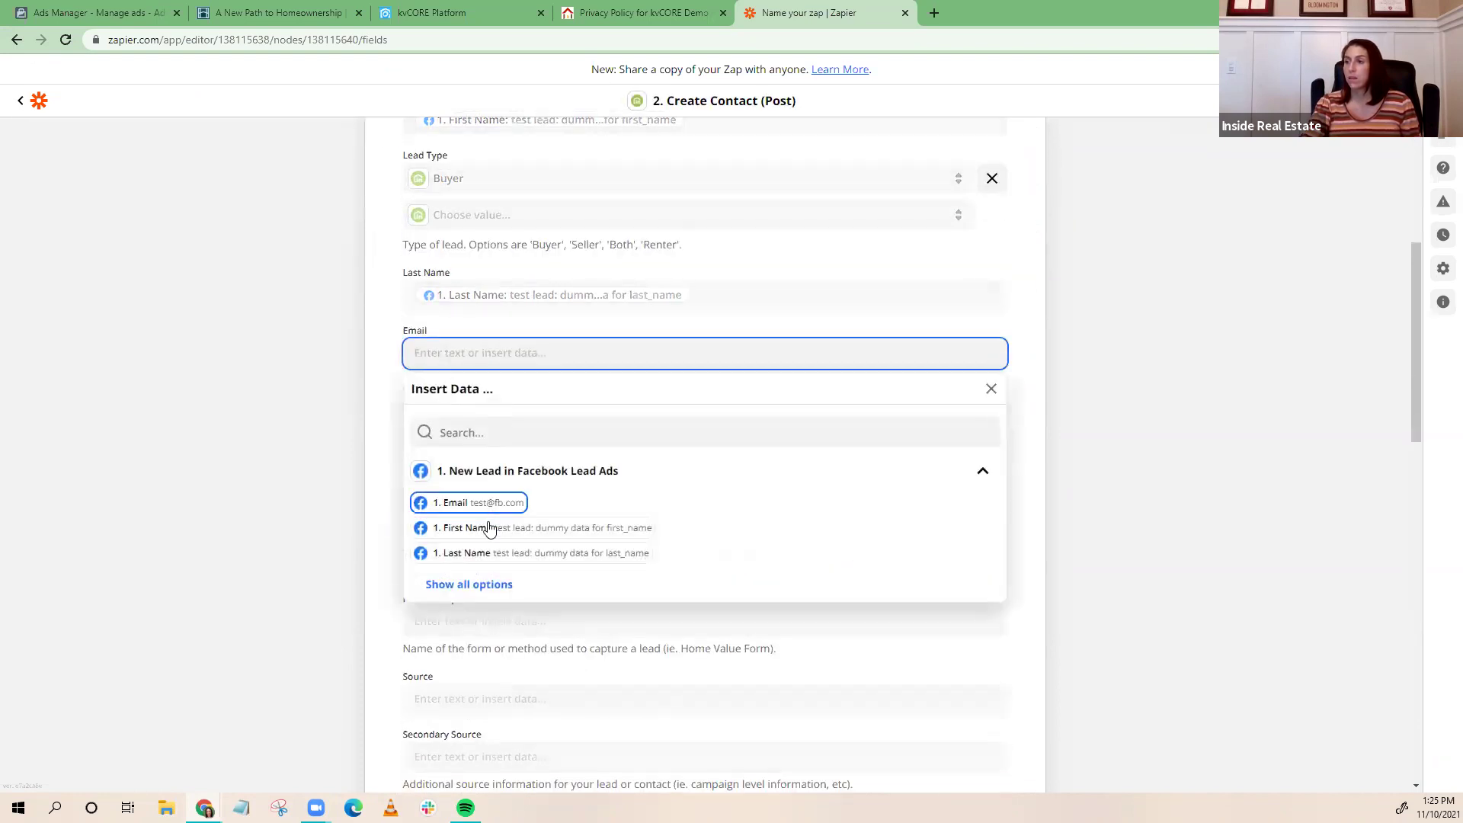
{"action": "left_click", "coordinate": [474, 583]}
{"action": "left_click", "coordinate": [462, 504]}
{"action": "left_click", "coordinate": [387, 494]}
Map Cell Phone 1 to the Facebook lead's Phone Number and leave Cell Phone 2 empty
{"action": "left_click", "coordinate": [442, 411]}
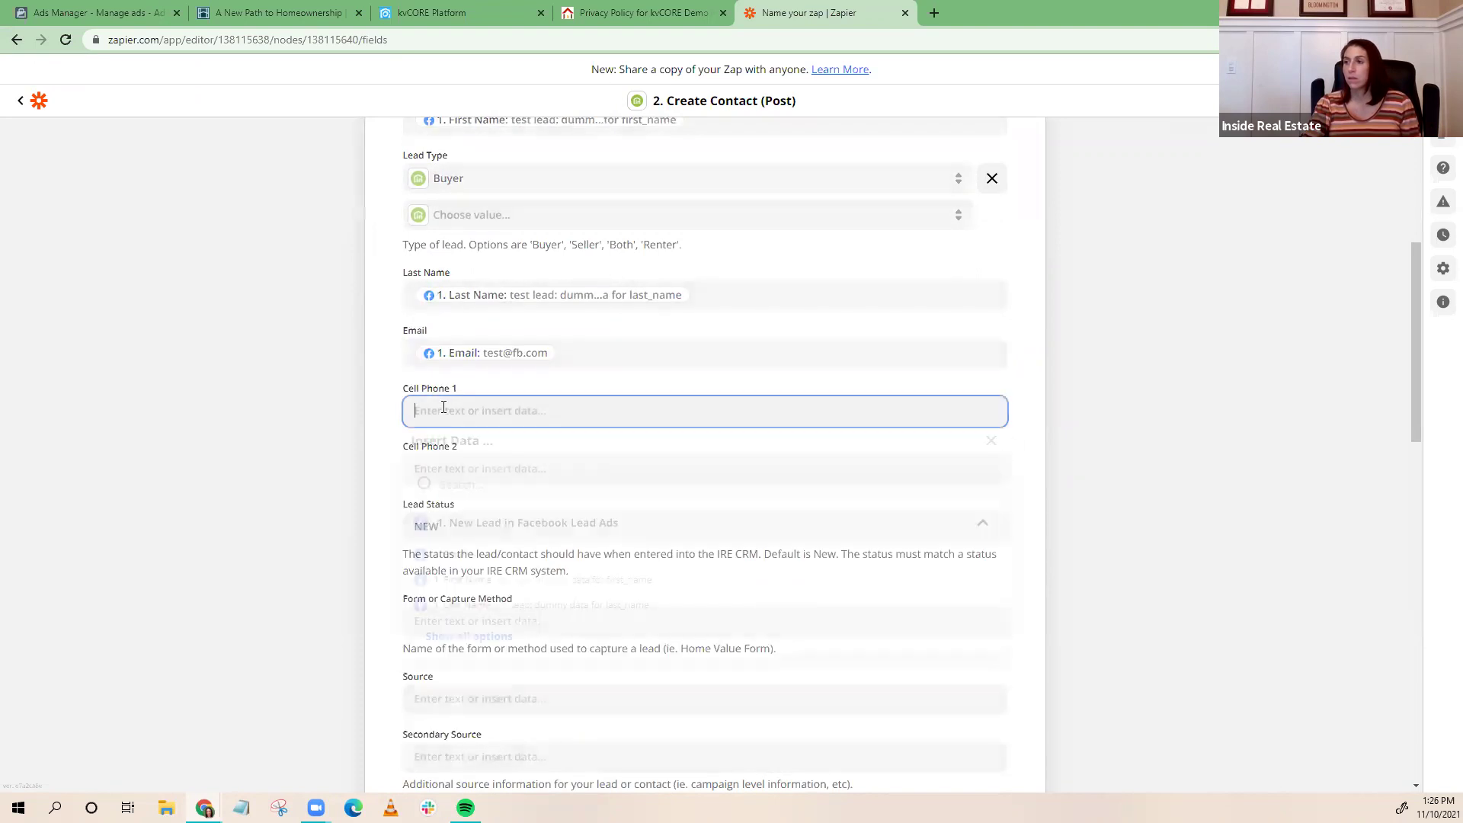
{"action": "scroll", "coordinate": [503, 564], "scroll_direction": "down", "scroll_amount": 1}
{"action": "left_click", "coordinate": [488, 568]}
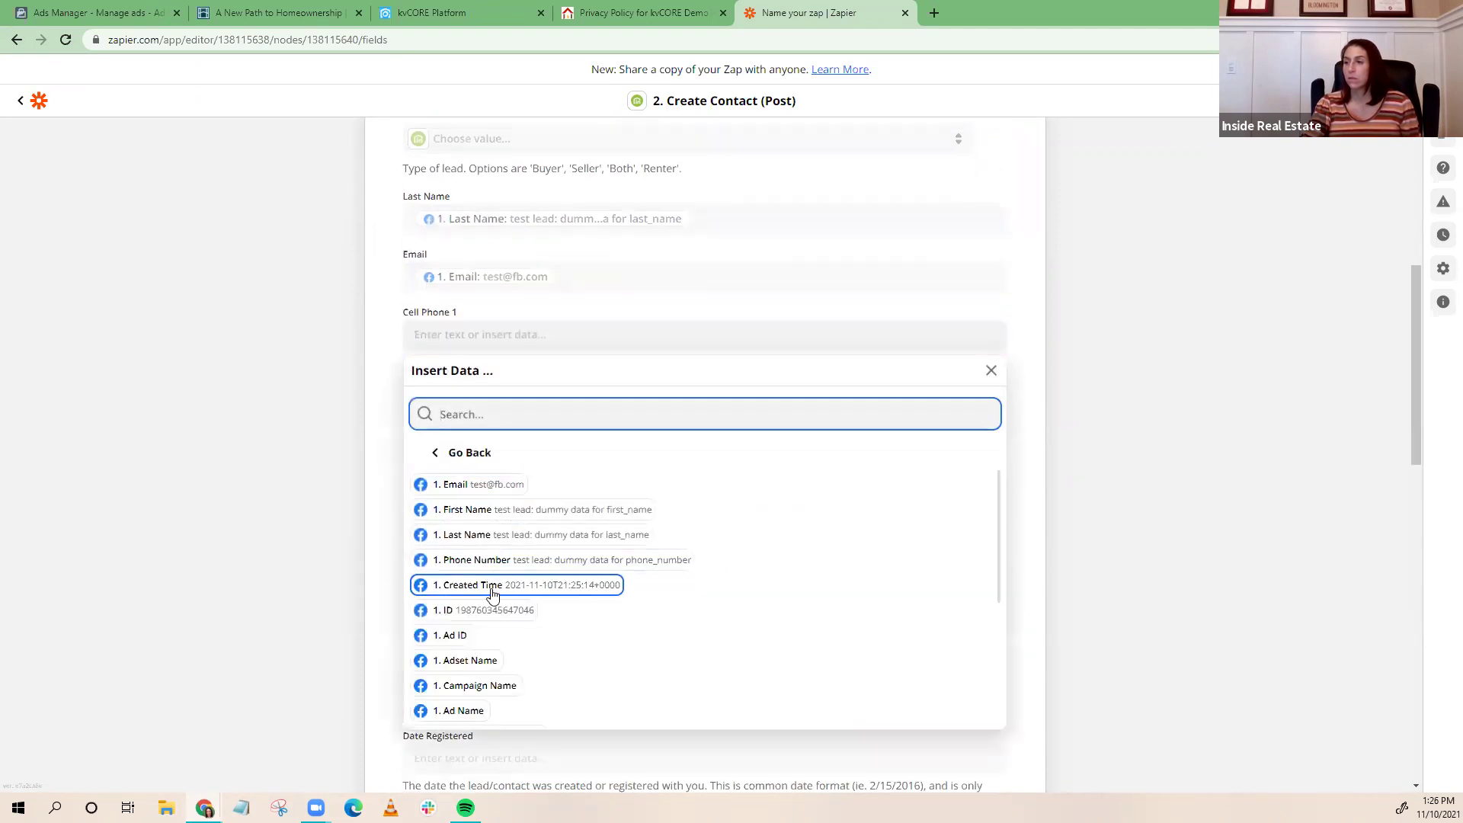
{"action": "left_click", "coordinate": [488, 562]}
{"action": "left_click", "coordinate": [393, 539]}
{"action": "left_click", "coordinate": [392, 451]}
{"action": "left_click", "coordinate": [687, 390]}
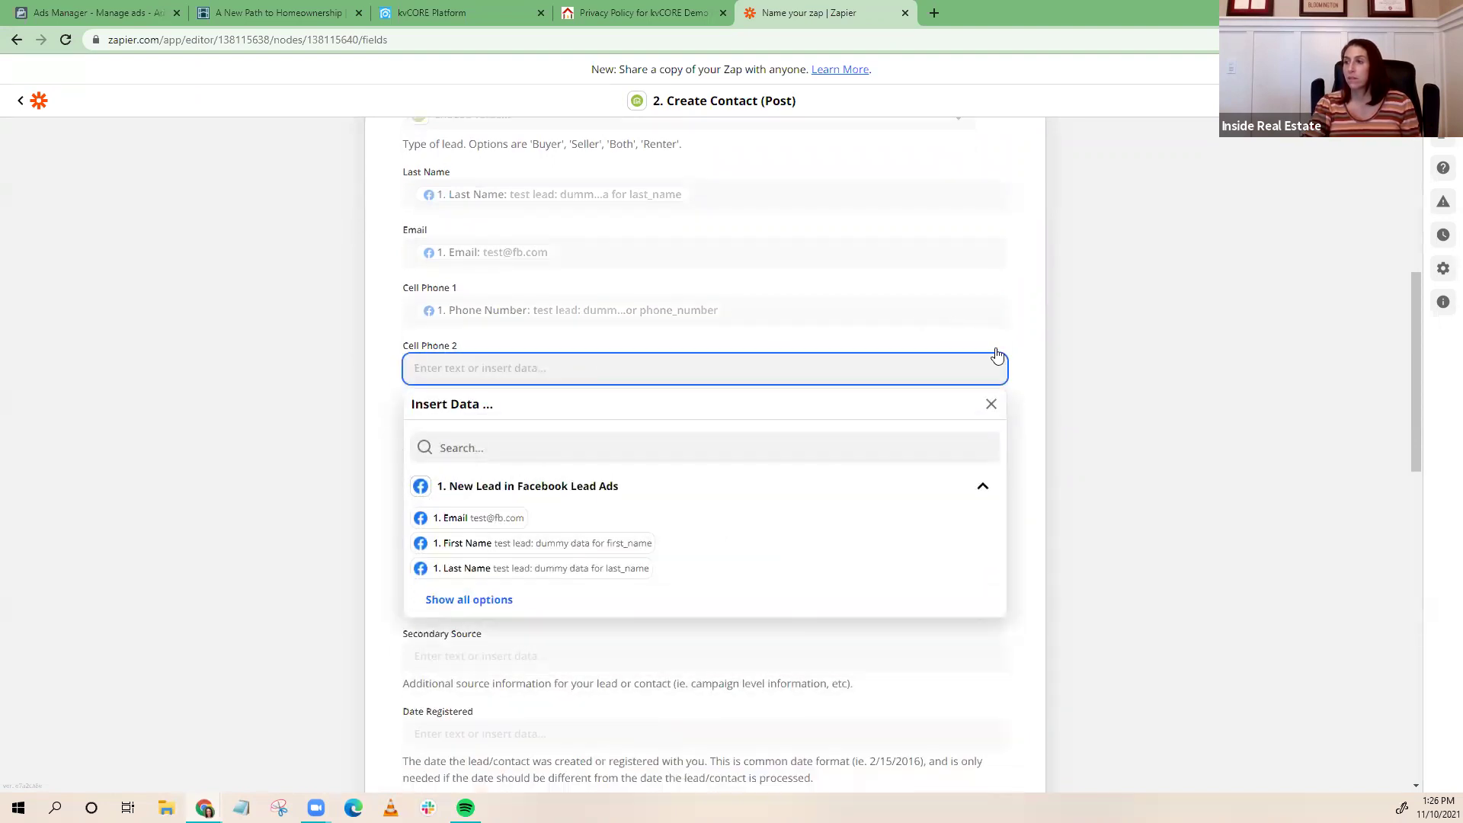
{"action": "left_click", "coordinate": [1077, 350]}
{"action": "scroll", "coordinate": [695, 483], "scroll_direction": "down", "scroll_amount": 2}
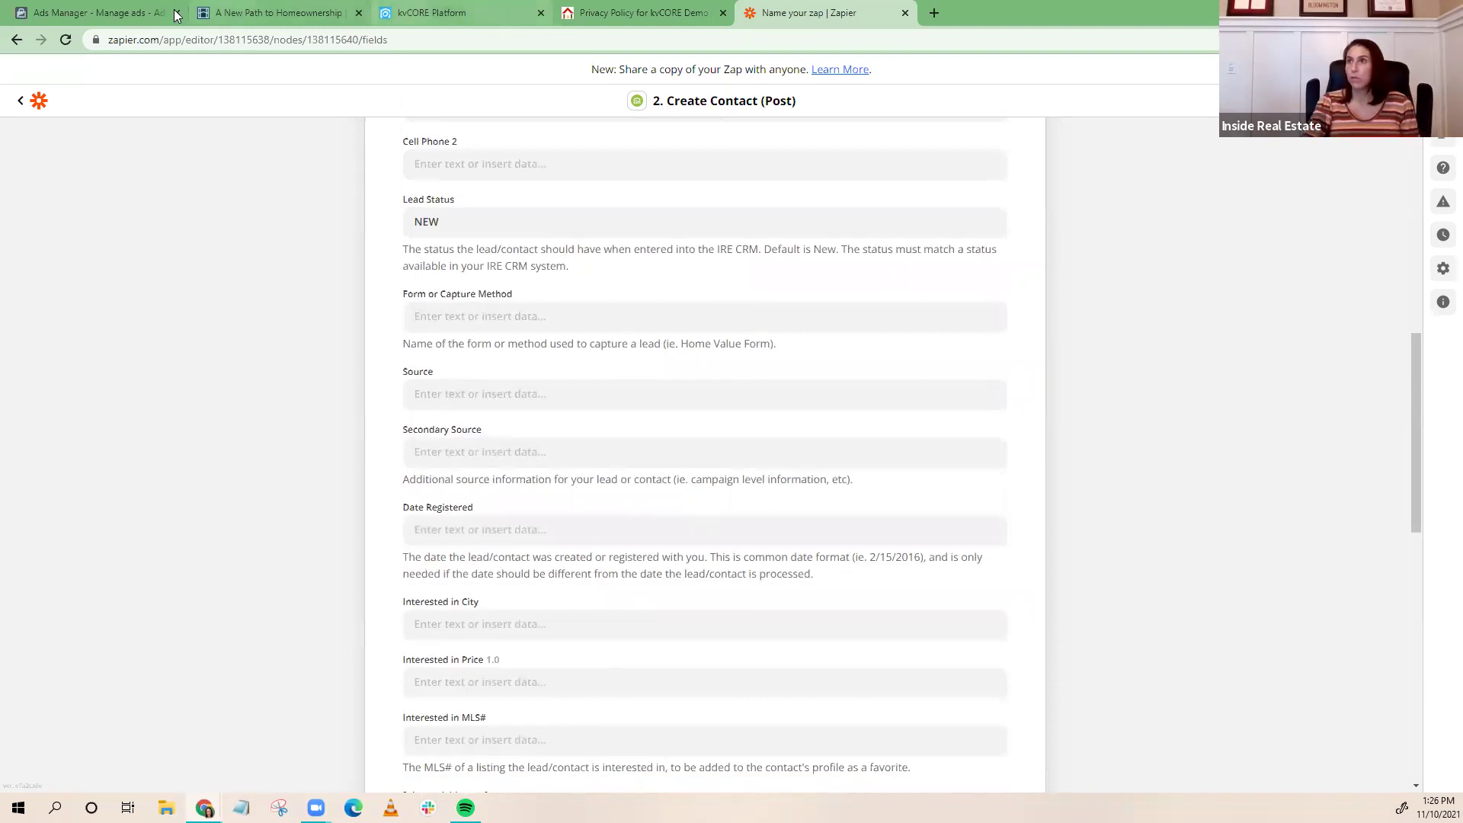
{"action": "left_click", "coordinate": [432, 13]}
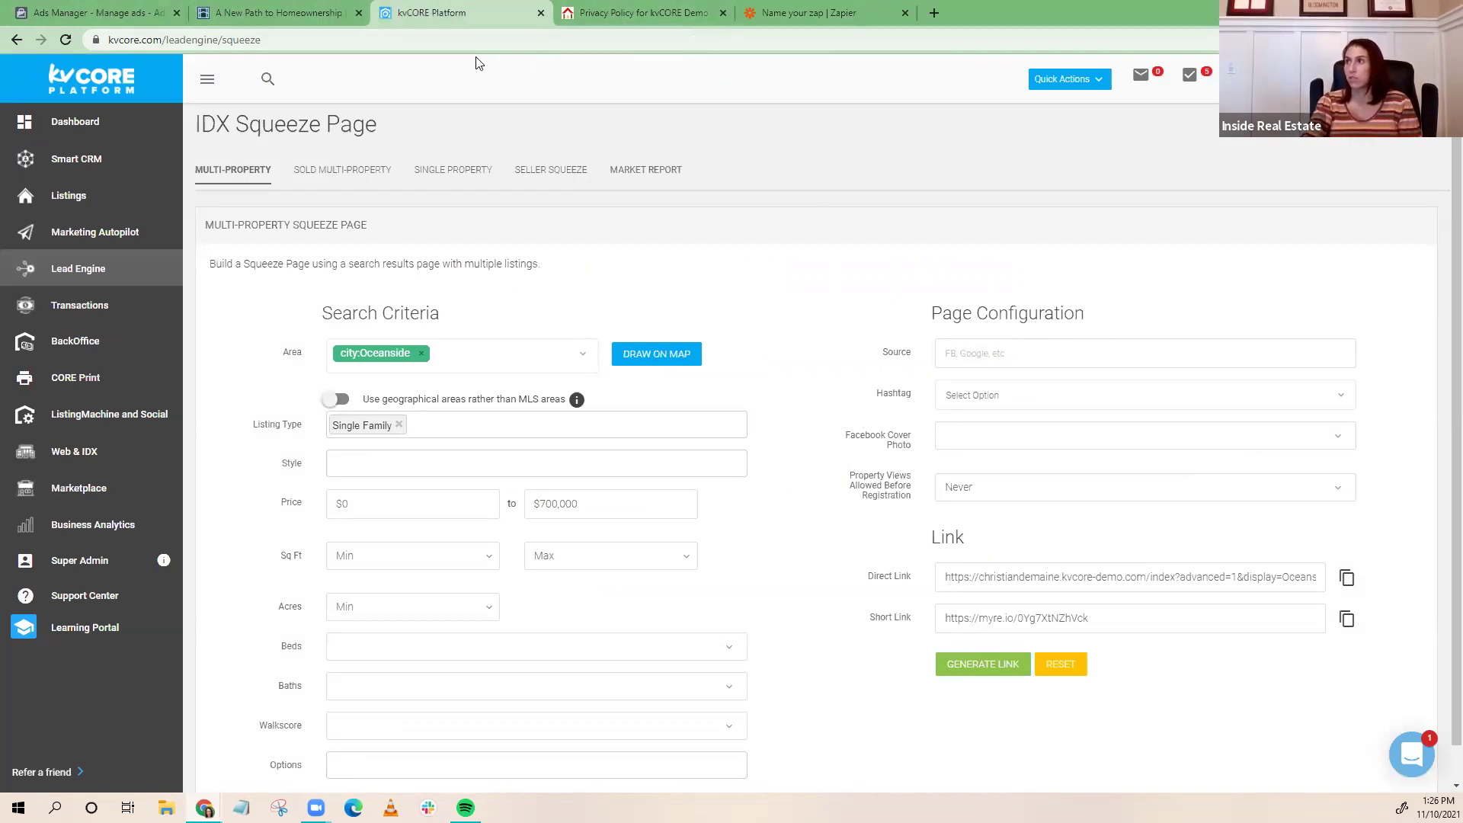
{"action": "left_click", "coordinate": [617, 18]}
{"action": "left_click", "coordinate": [783, 13]}
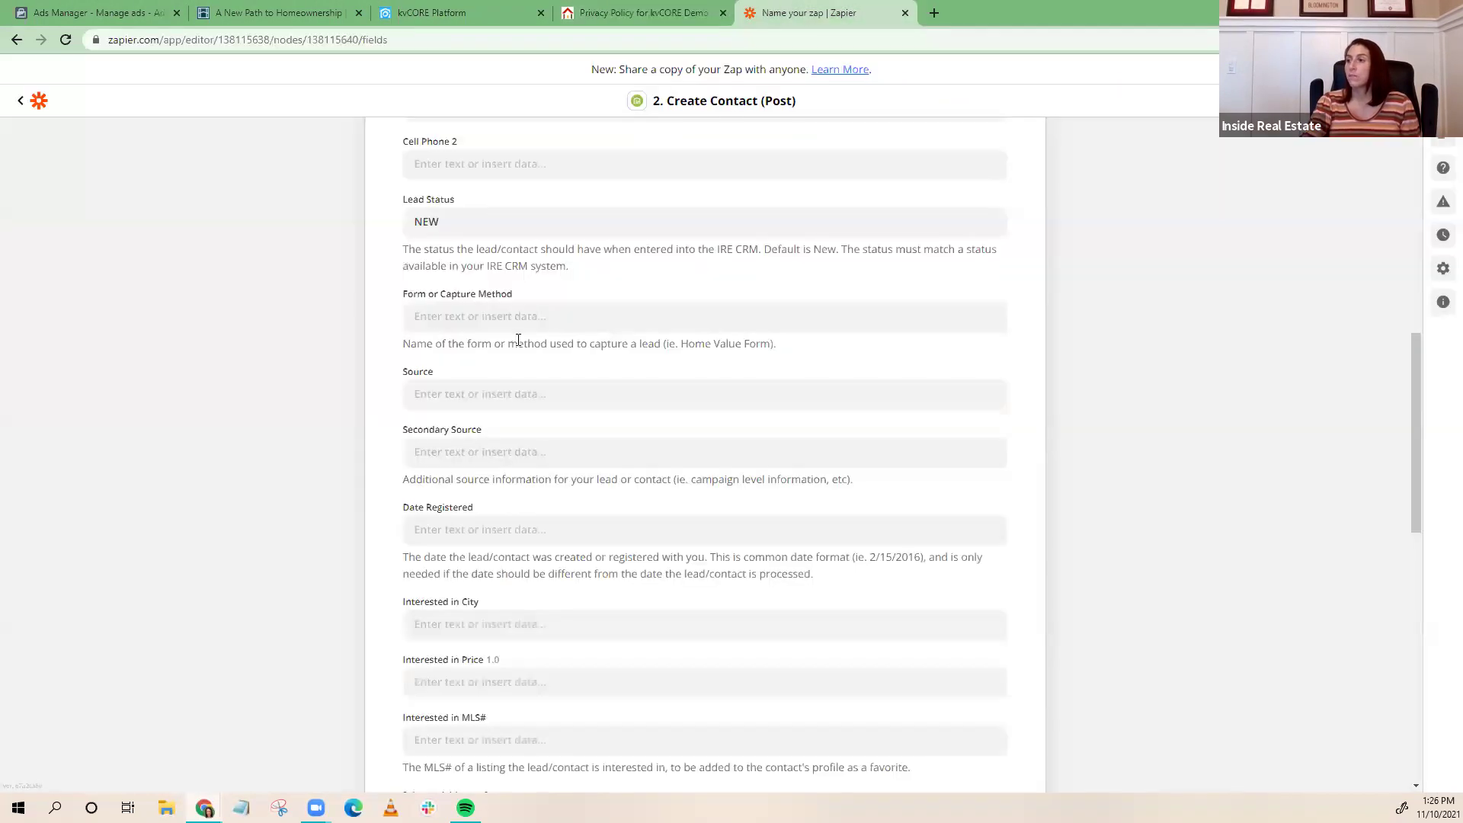
Set the contact's Source to Facebook Ad and Interested in City to Oceanside
{"action": "left_click", "coordinate": [460, 393]}
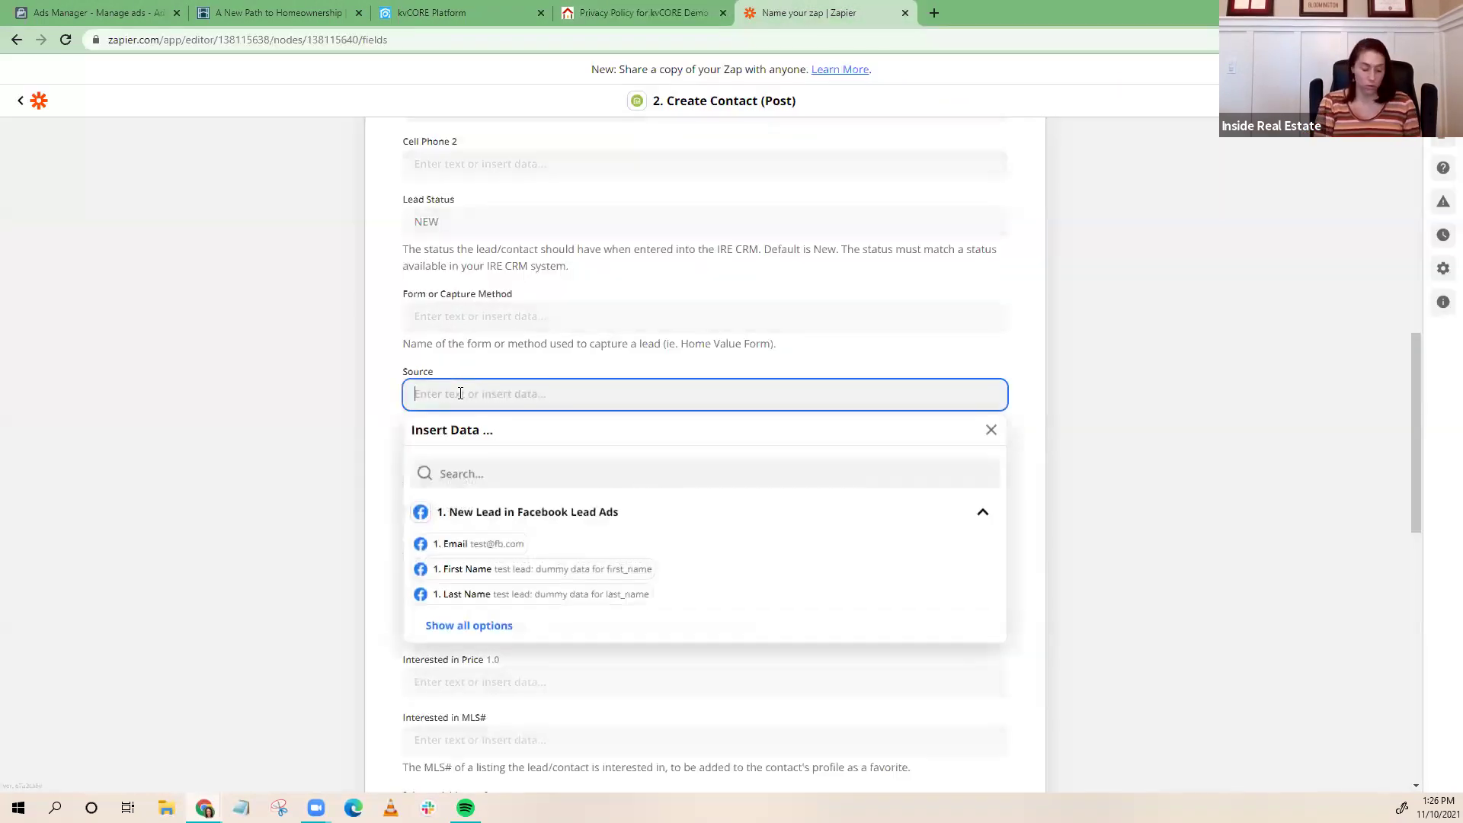
{"action": "type", "text": "Facebook Ad"}
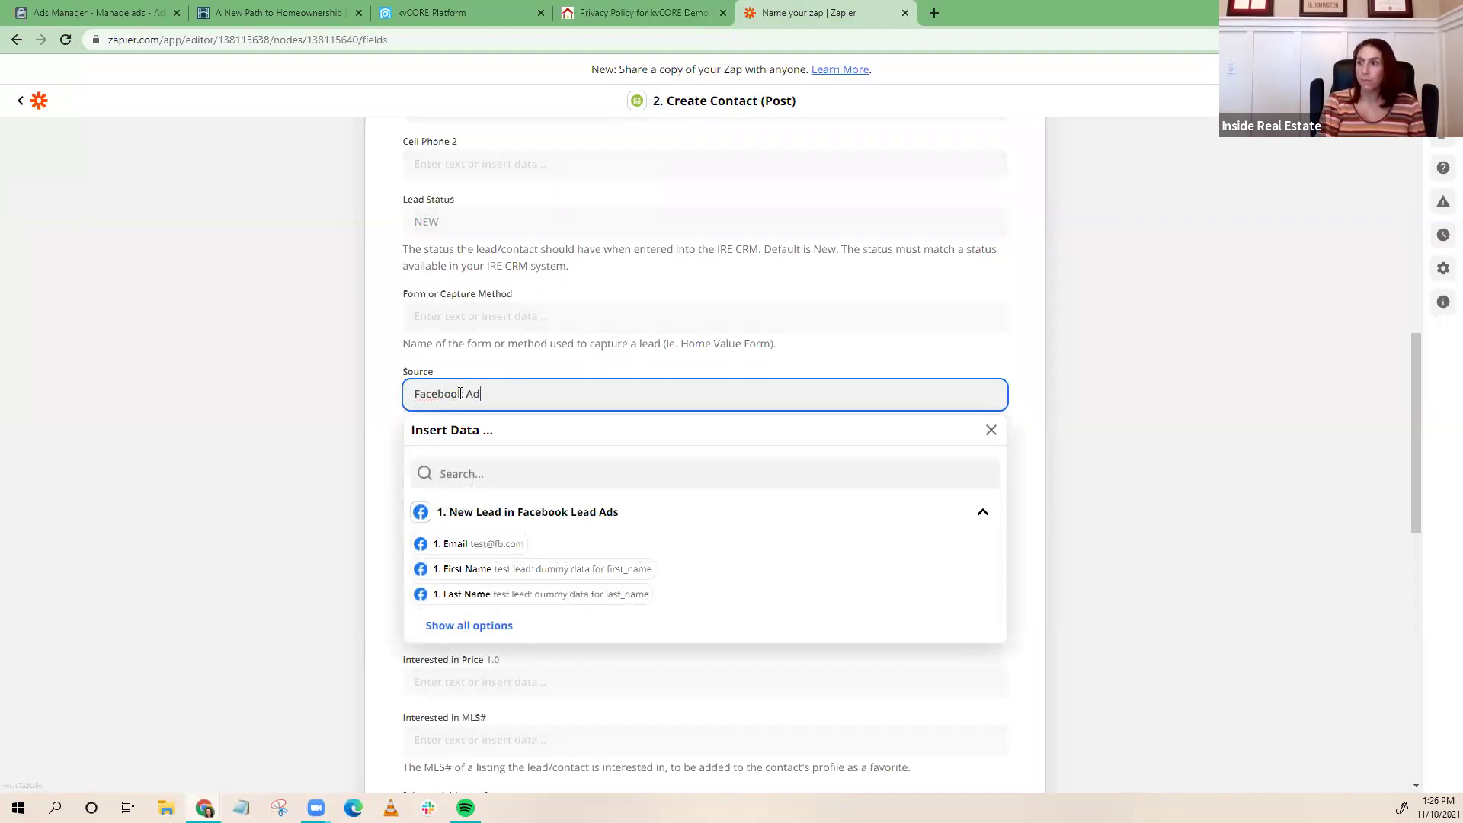
{"action": "left_click", "coordinate": [1033, 353]}
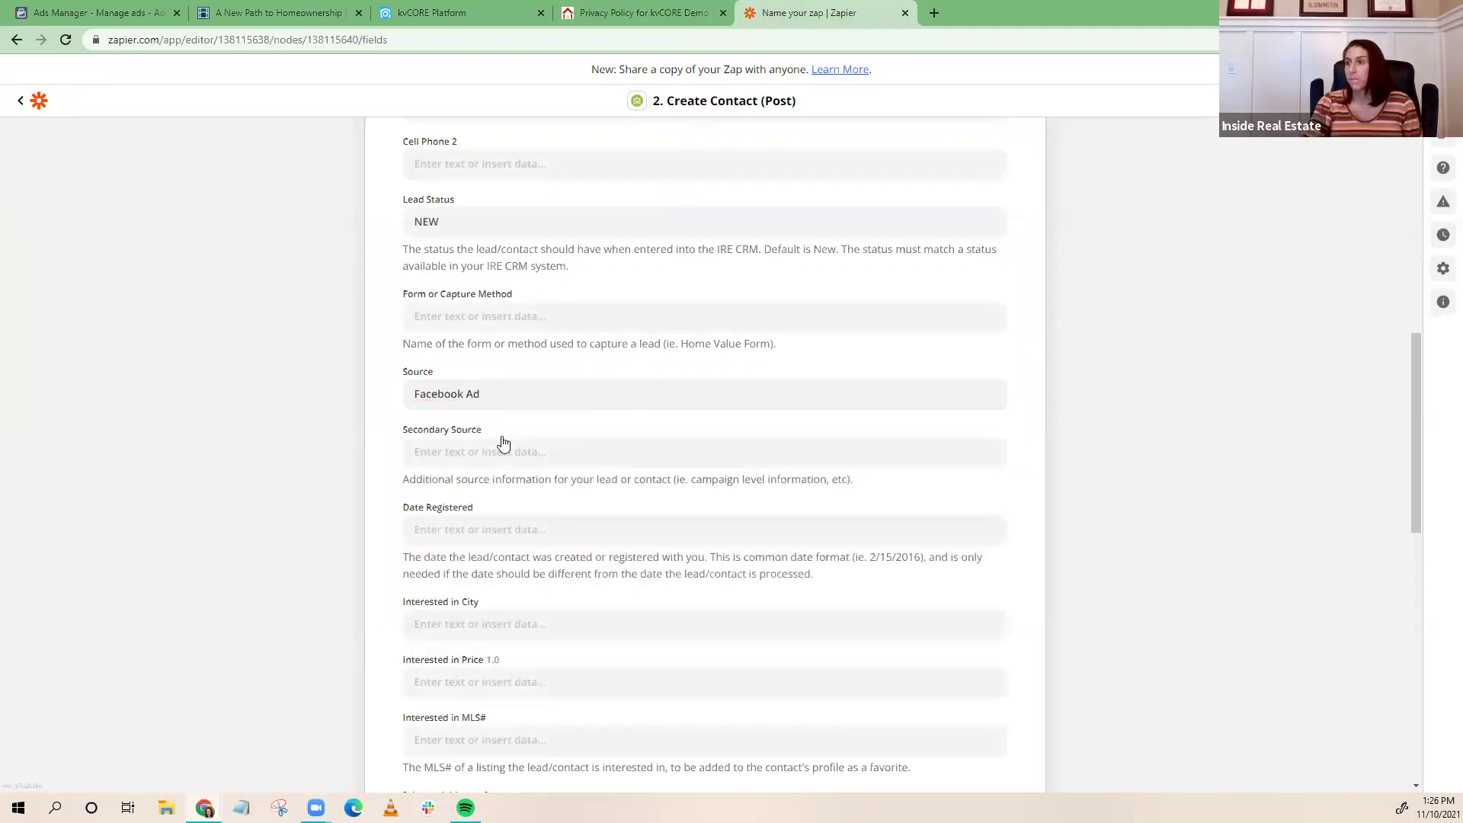
{"action": "scroll", "coordinate": [500, 442], "scroll_direction": "down", "scroll_amount": 2}
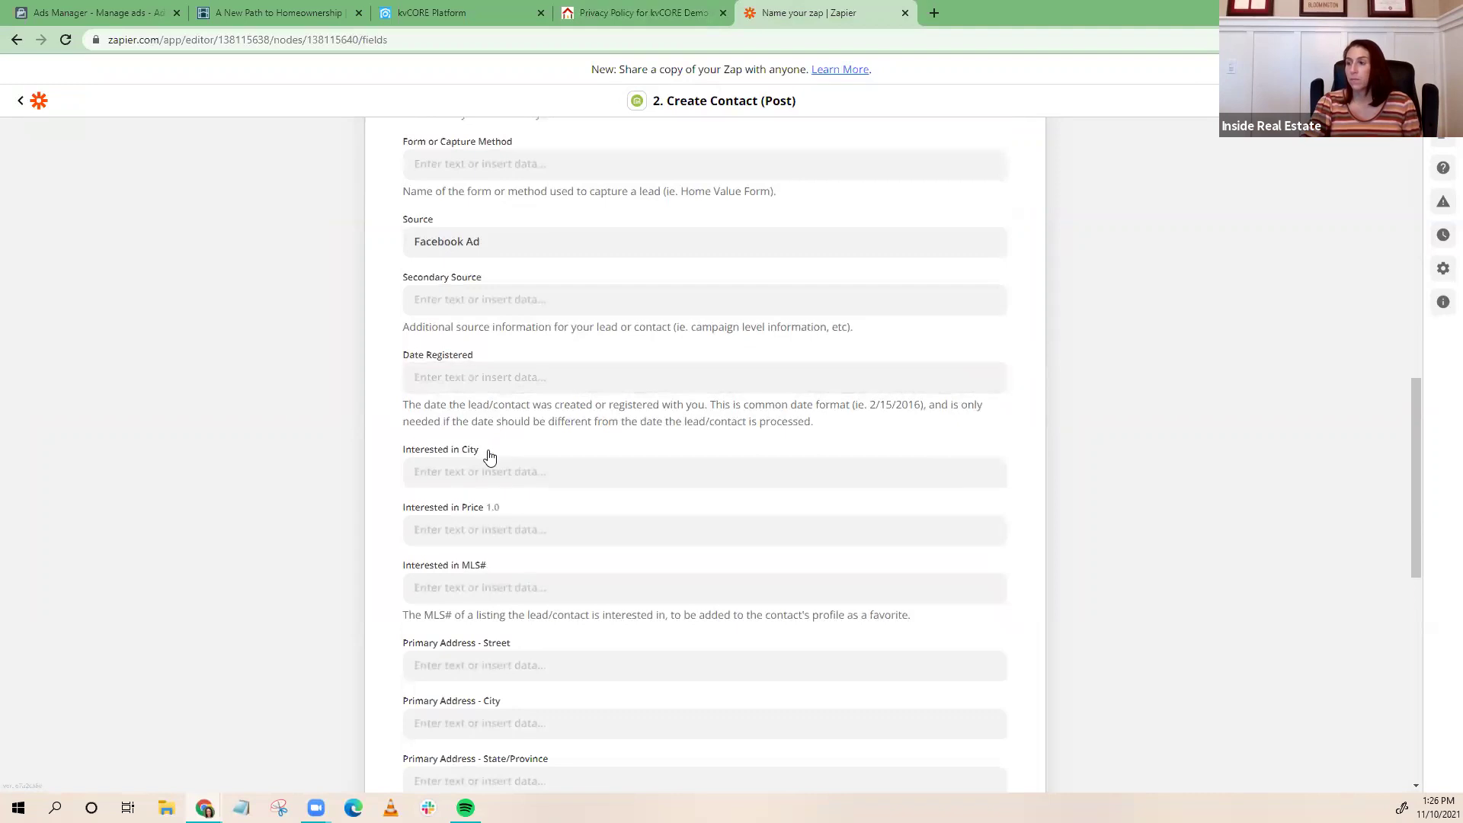
{"action": "scroll", "coordinate": [489, 457], "scroll_direction": "down", "scroll_amount": 1}
{"action": "left_click", "coordinate": [427, 399]}
{"action": "type", "text": "Oceansid"}
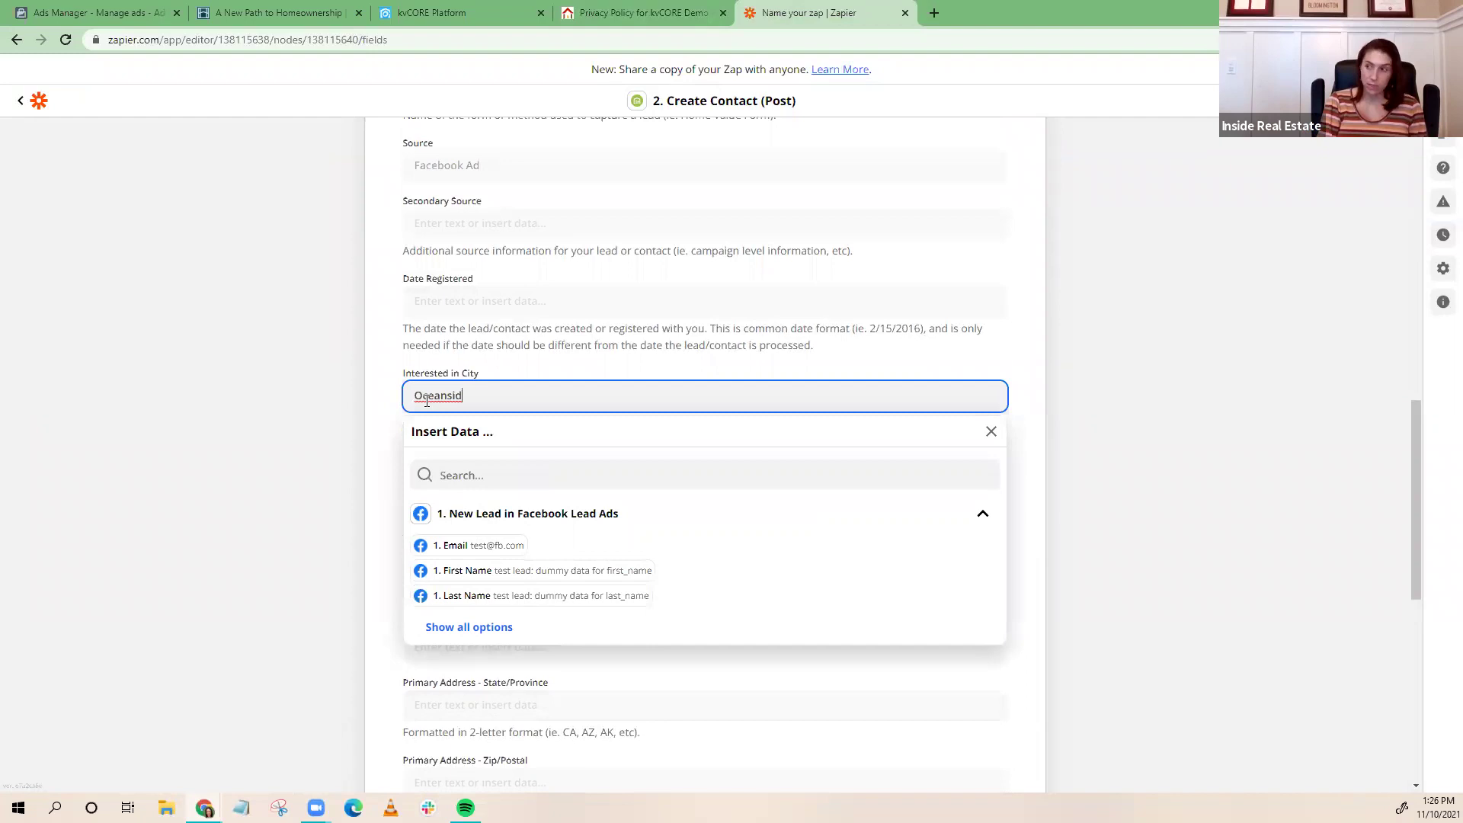
{"action": "type", "text": "e"}
{"action": "key", "text": "Escape"}
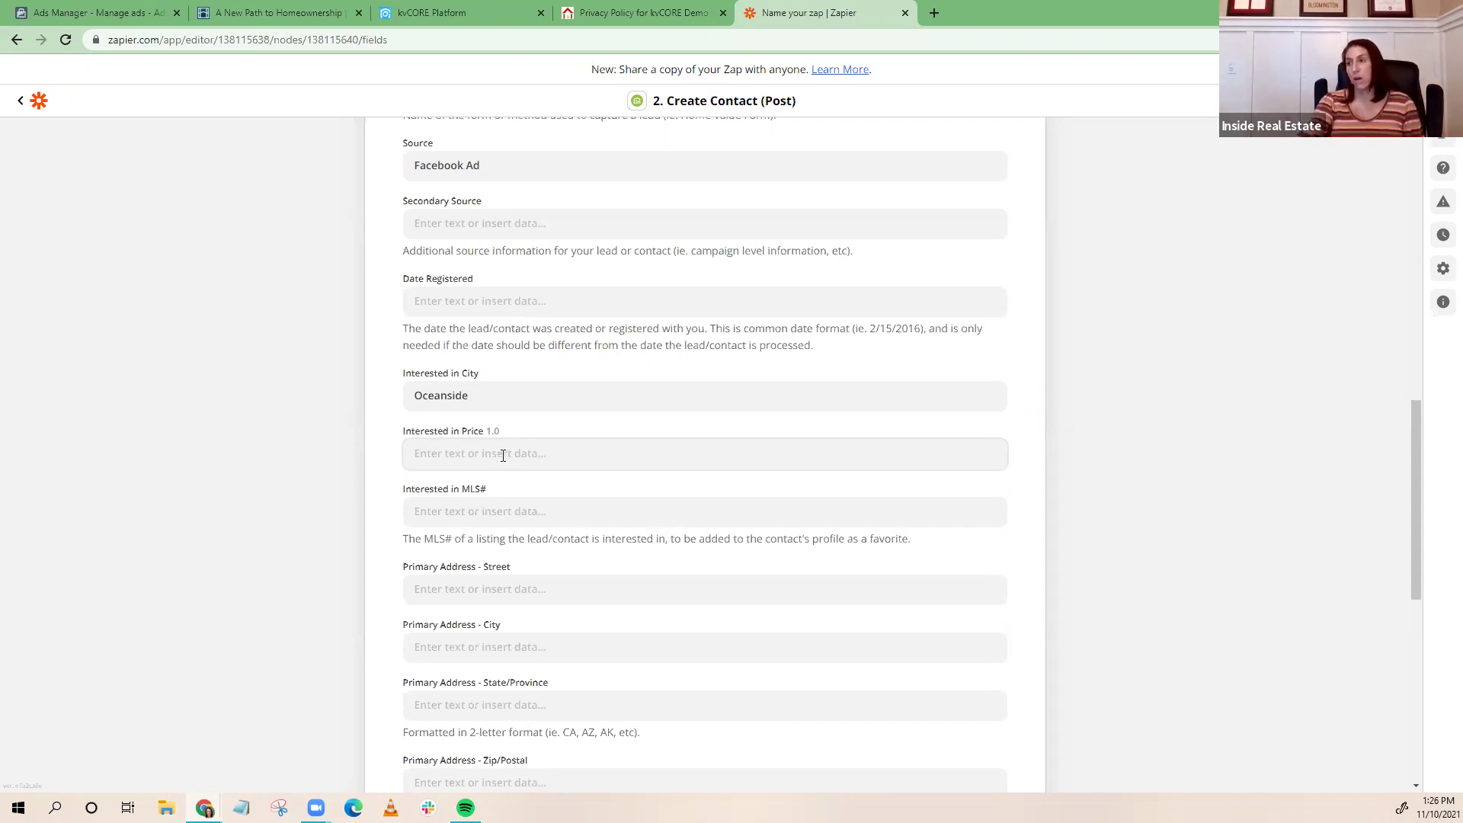
Enter 600000 as the Interested in MLS# value
{"action": "left_click", "coordinate": [488, 509]}
{"action": "type", "text": "600000"}
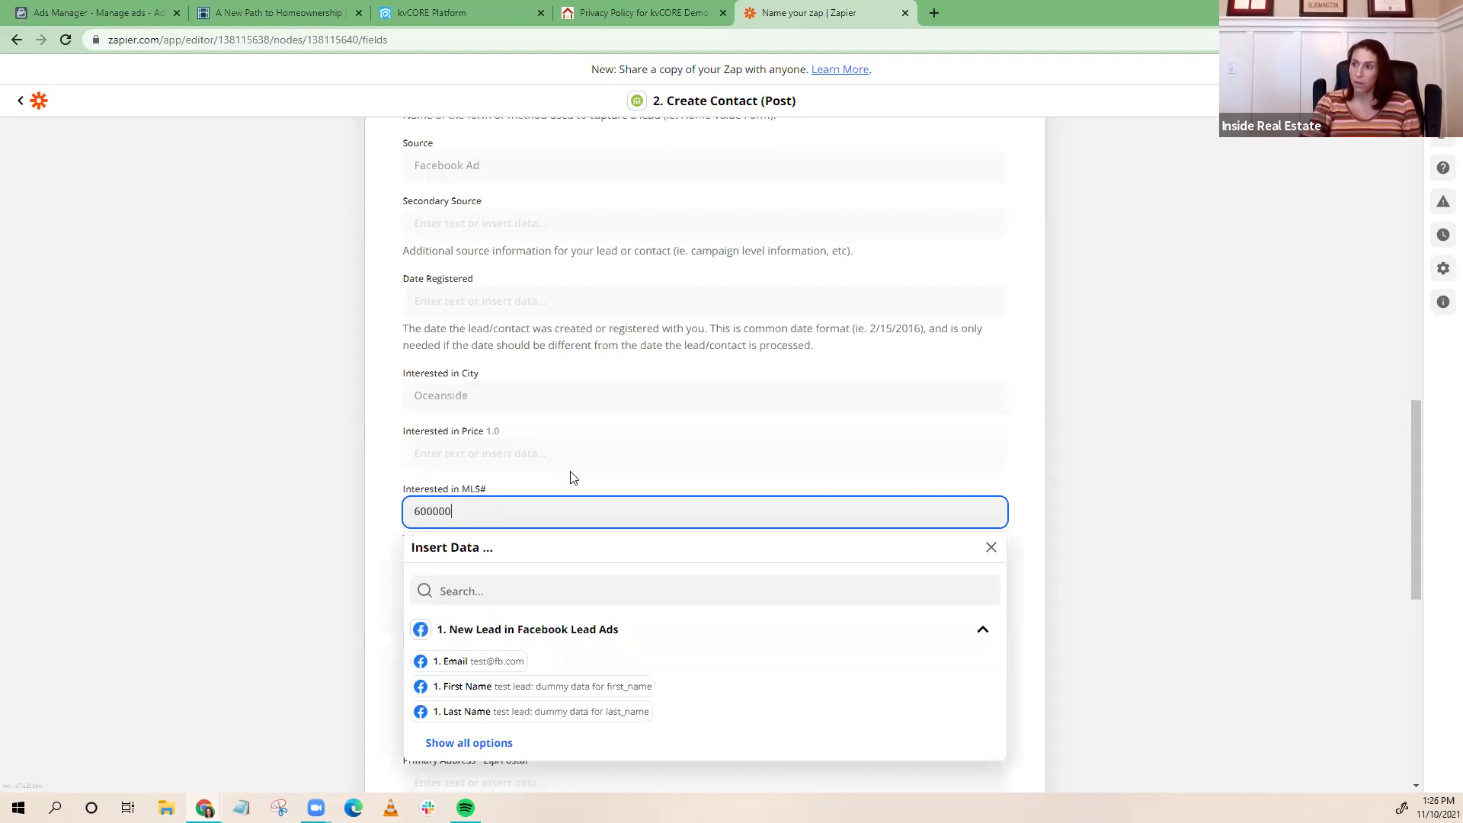
{"action": "left_click", "coordinate": [452, 531]}
Add the contact note "This lead responded to a facebook Ad for Home Partners of America"
{"action": "scroll", "coordinate": [452, 527], "scroll_direction": "down", "scroll_amount": 2}
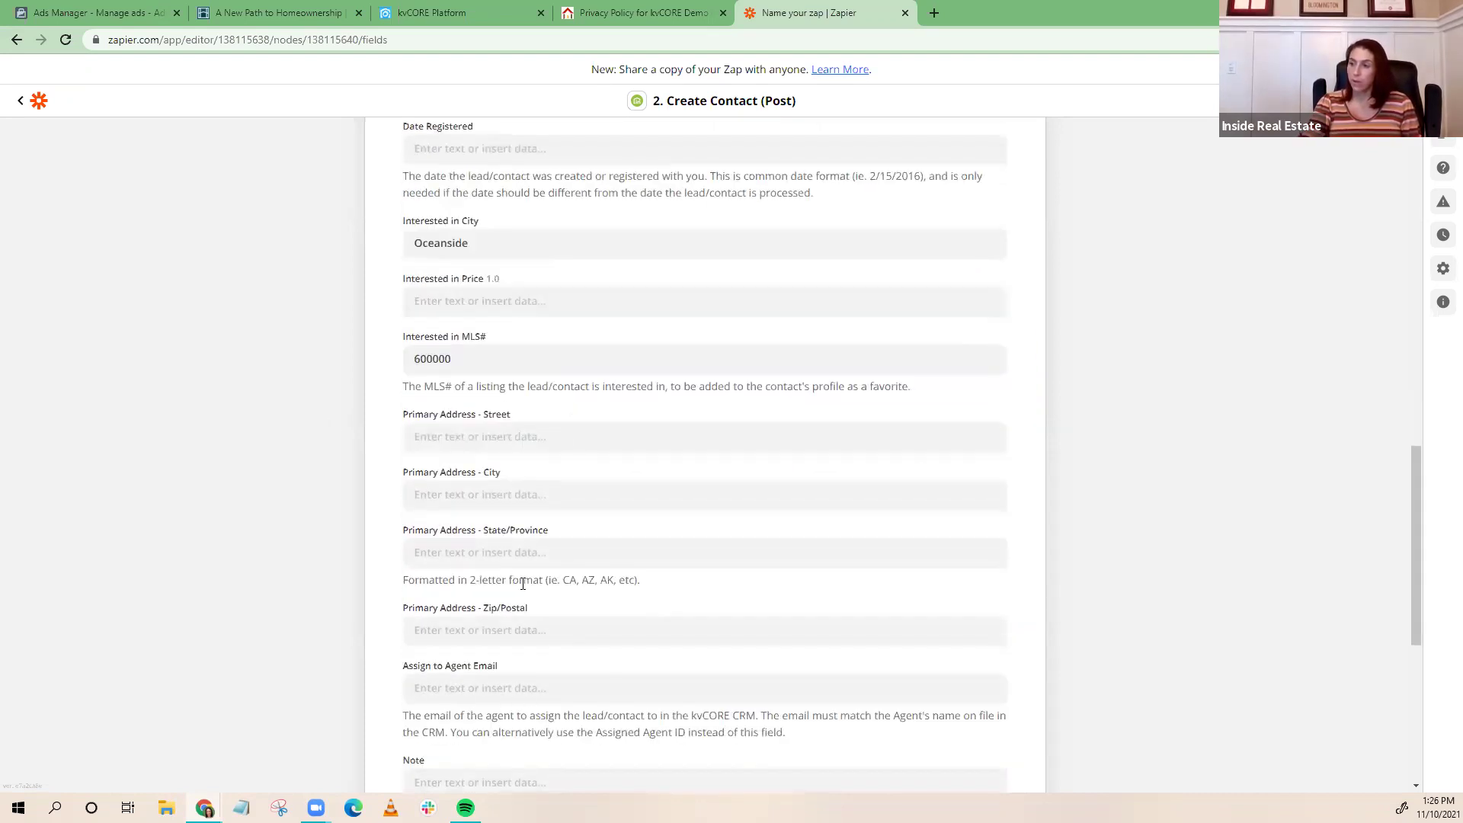
{"action": "scroll", "coordinate": [523, 583], "scroll_direction": "down", "scroll_amount": 3}
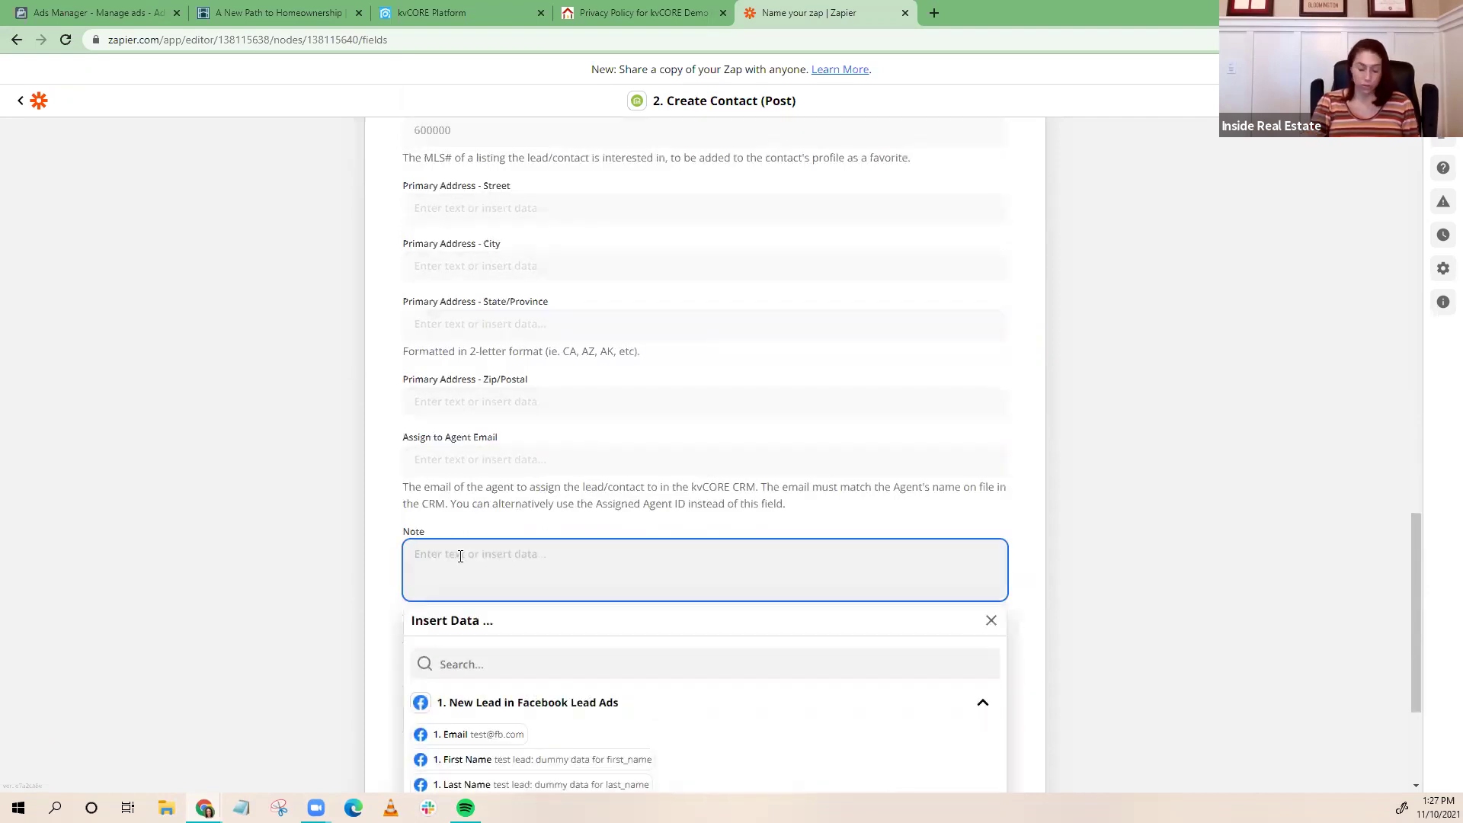
{"action": "type", "text": "This lead responded to a"}
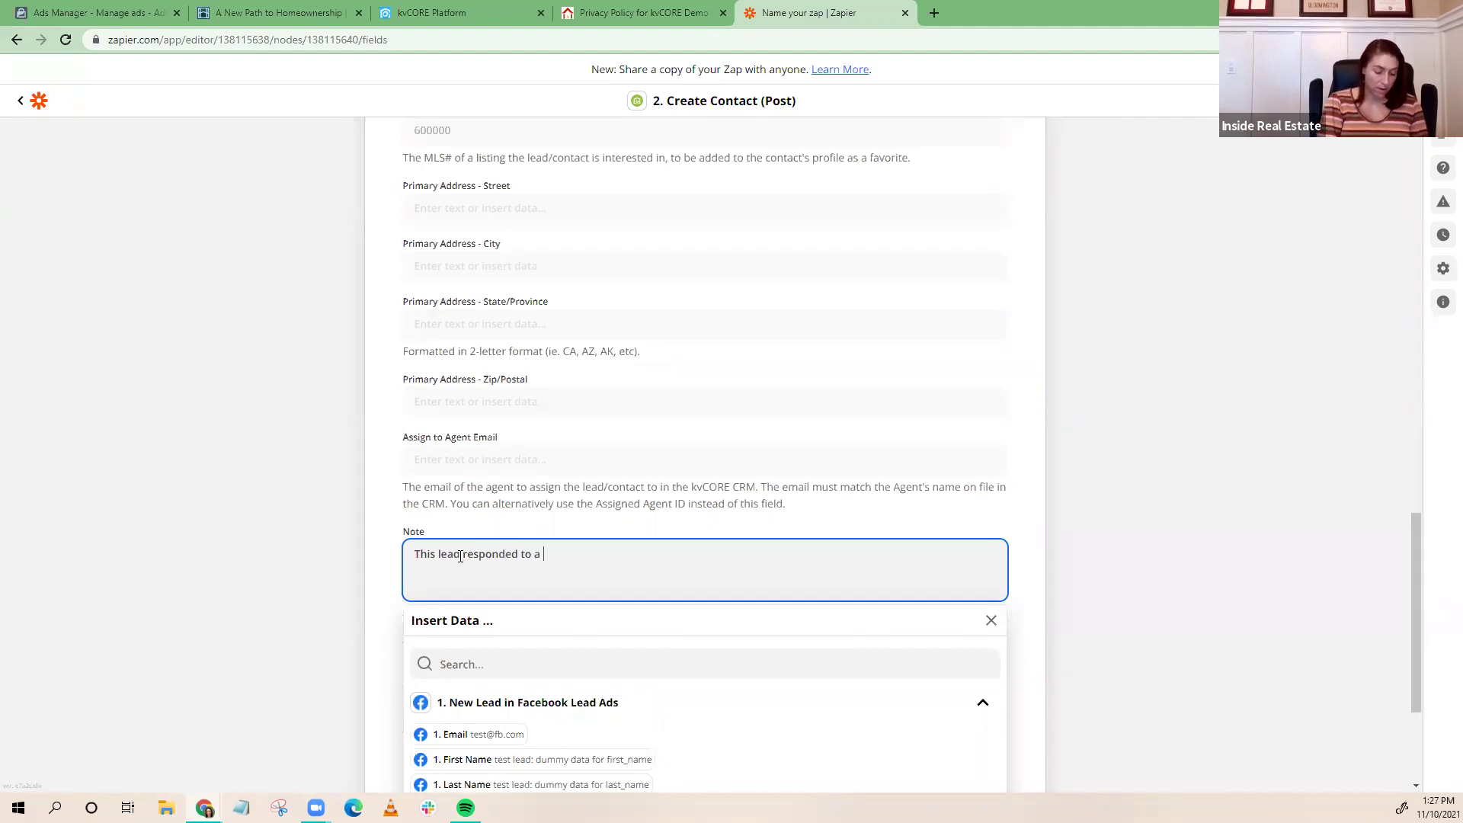
{"action": "type", "text": " facebook Ad for Home Partner"}
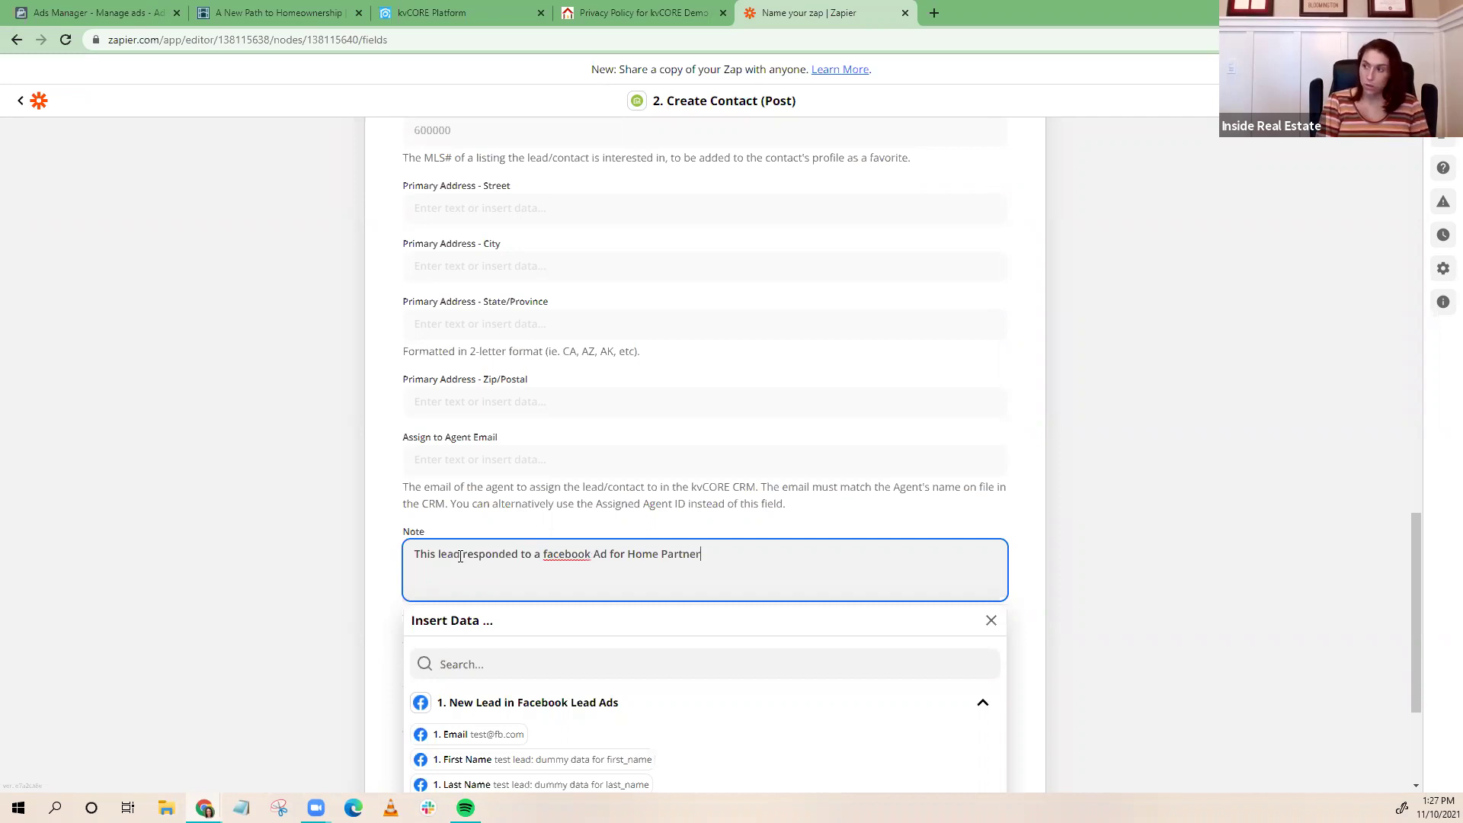
{"action": "type", "text": "s"}
{"action": "type", "text": " o"}
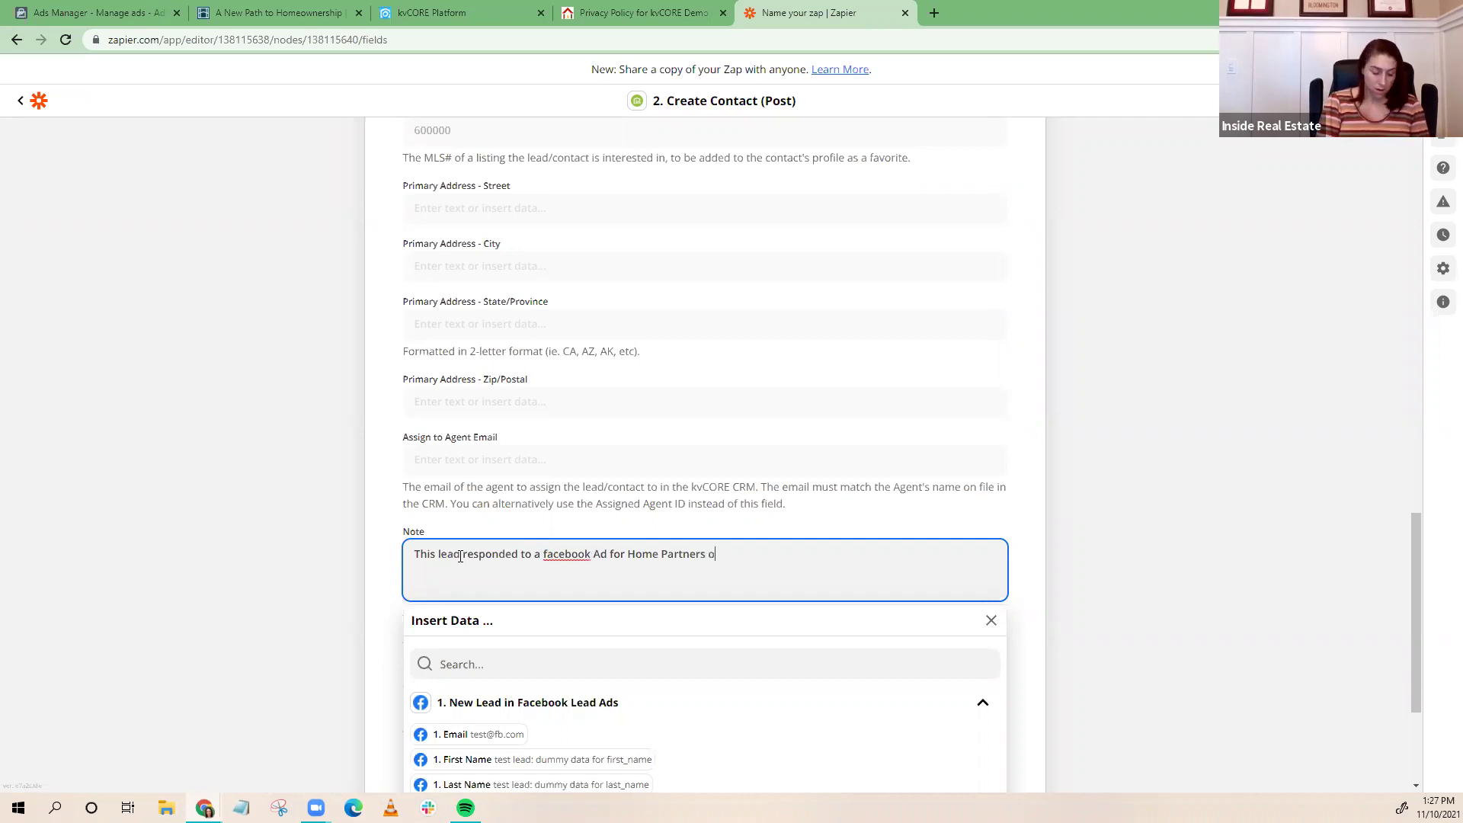
{"action": "type", "text": "f America"}
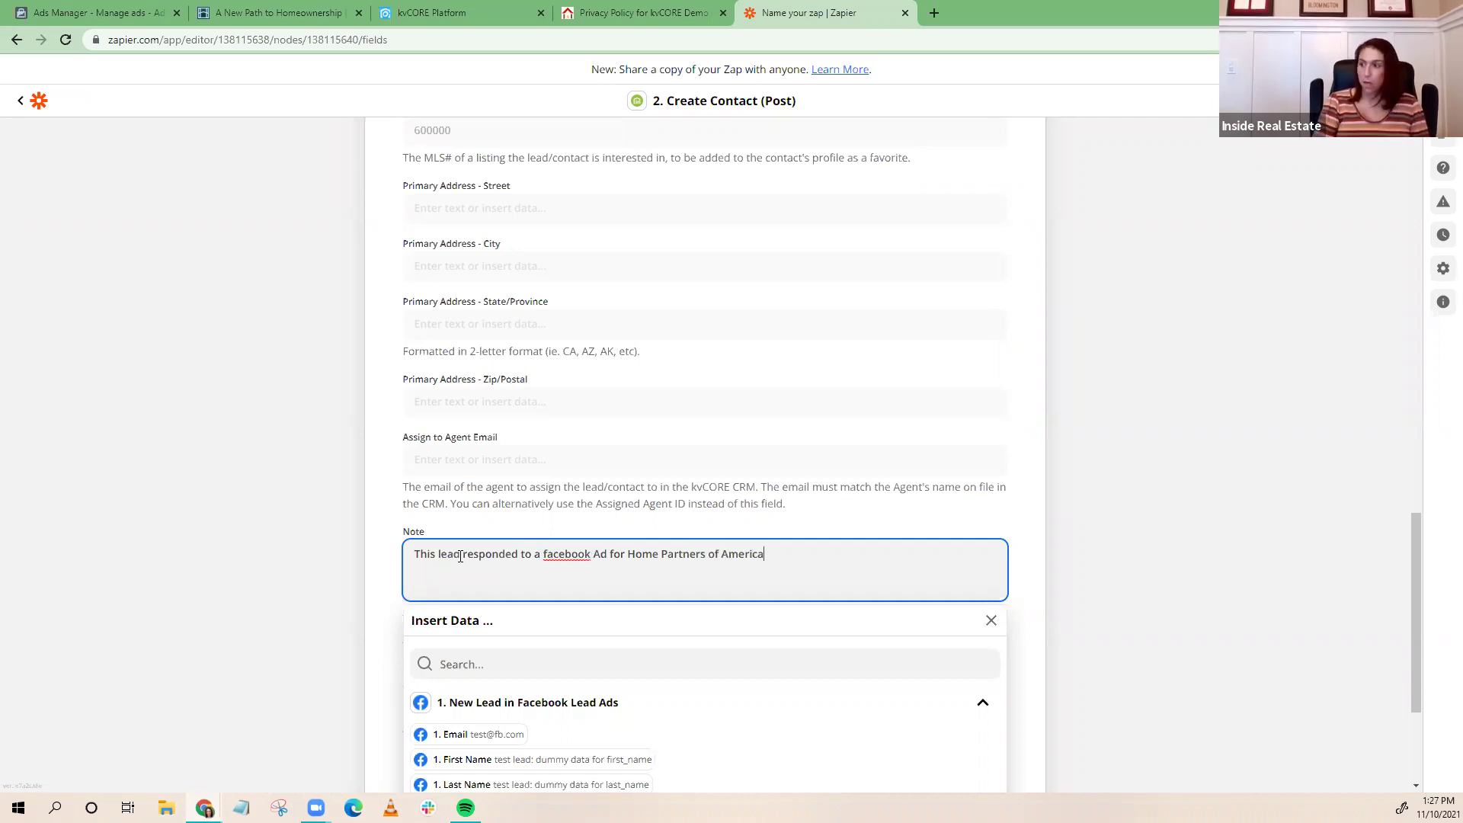
{"action": "left_click", "coordinate": [784, 517]}
Set the contact's tags to HomePartners|Oceanside|leasetoown, separated by pipe characters
{"action": "scroll", "coordinate": [494, 614], "scroll_direction": "down", "scroll_amount": 2}
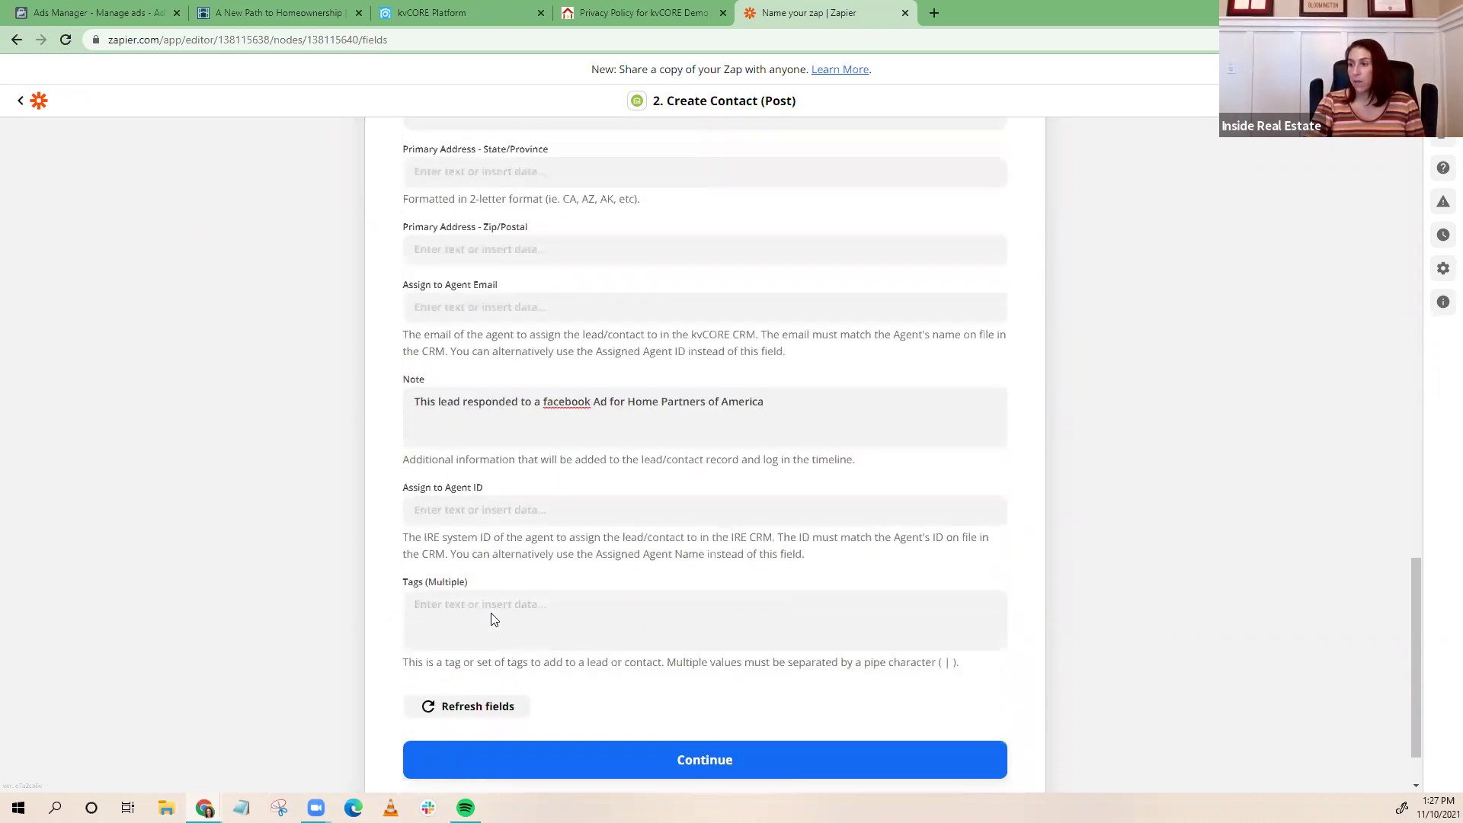
{"action": "left_click", "coordinate": [472, 608]}
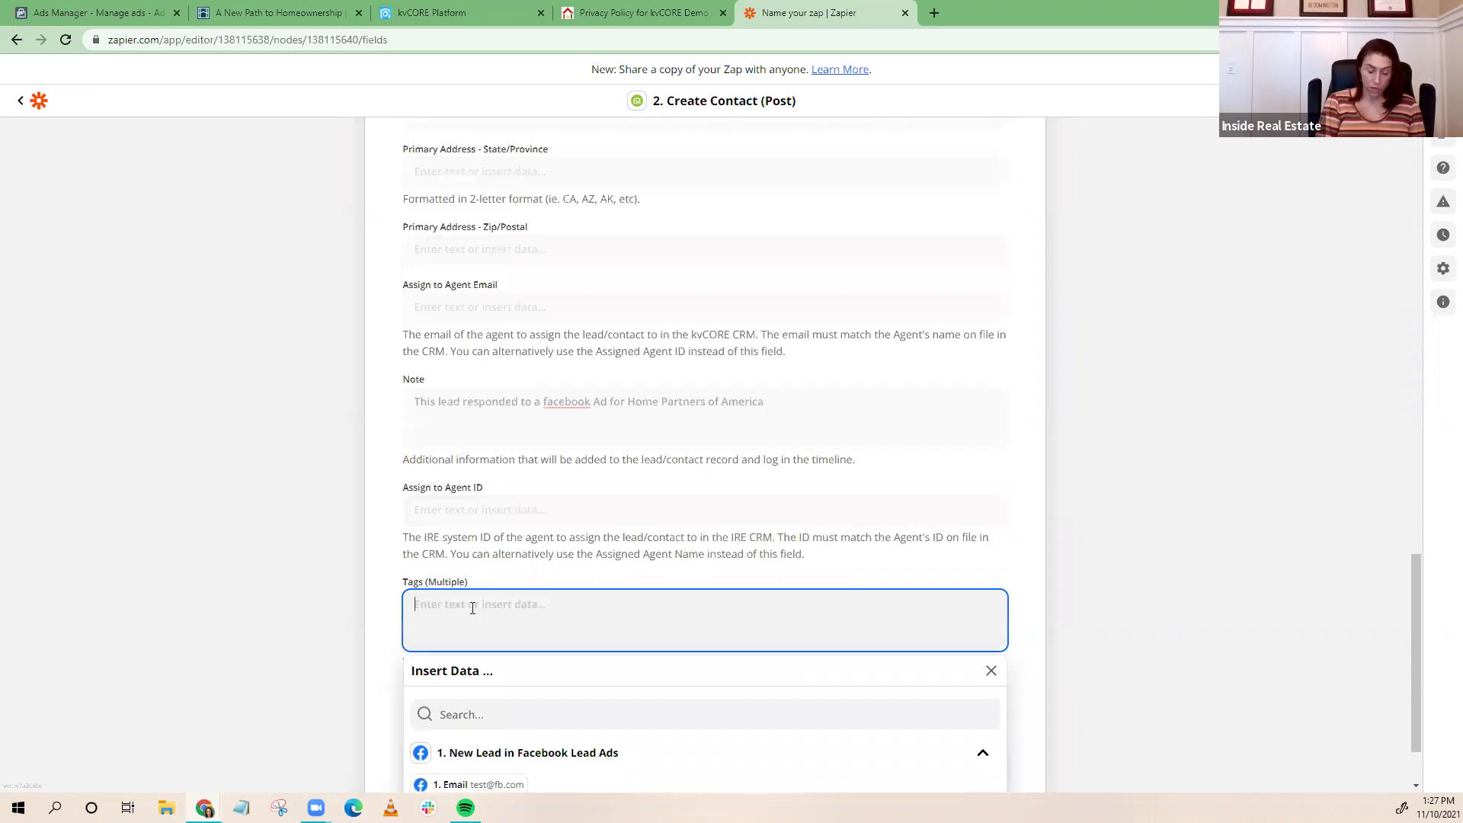
{"action": "type", "text": "HomePartners"}
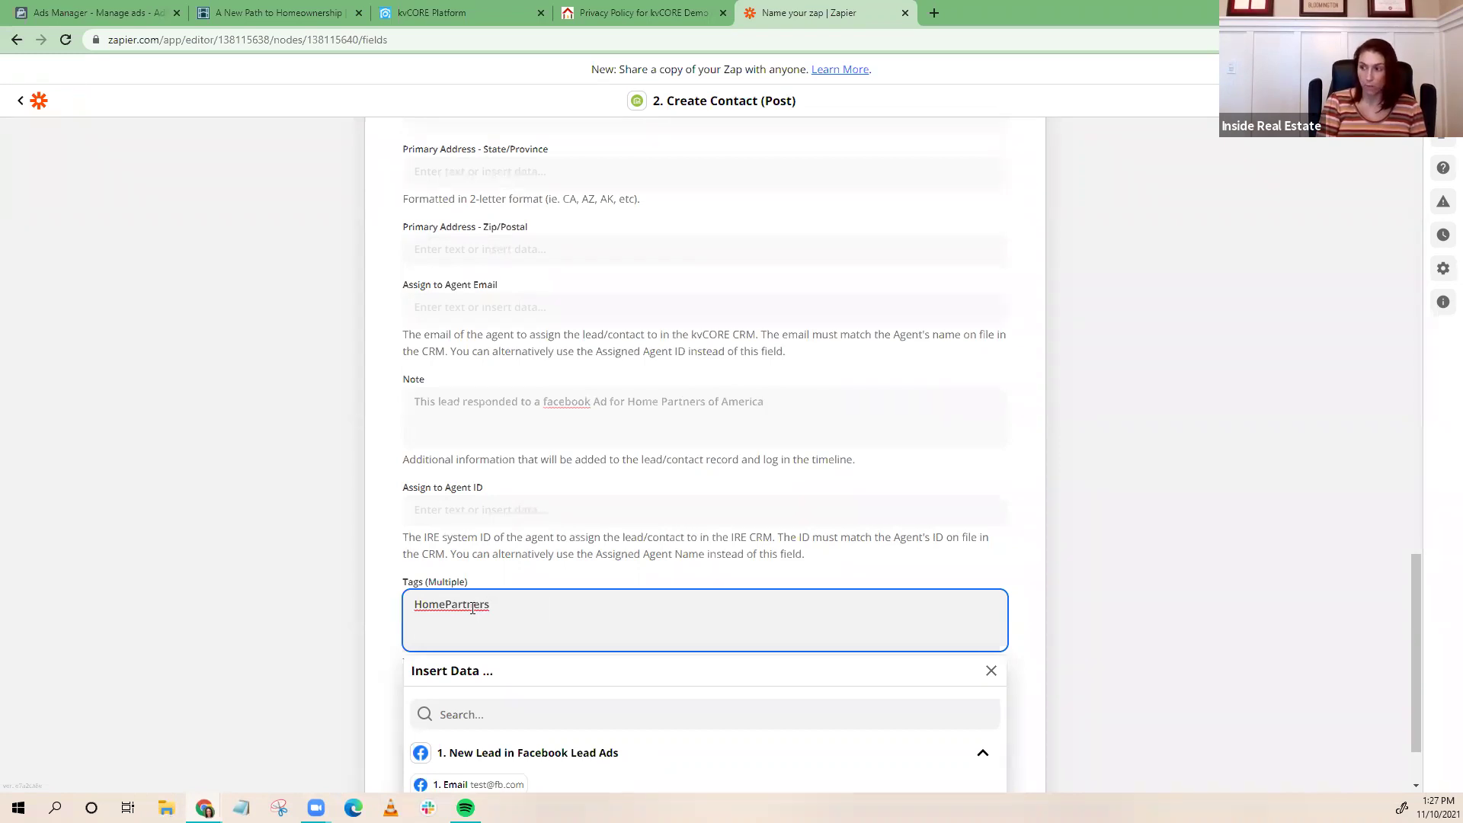
{"action": "type", "text": "|Oceans"}
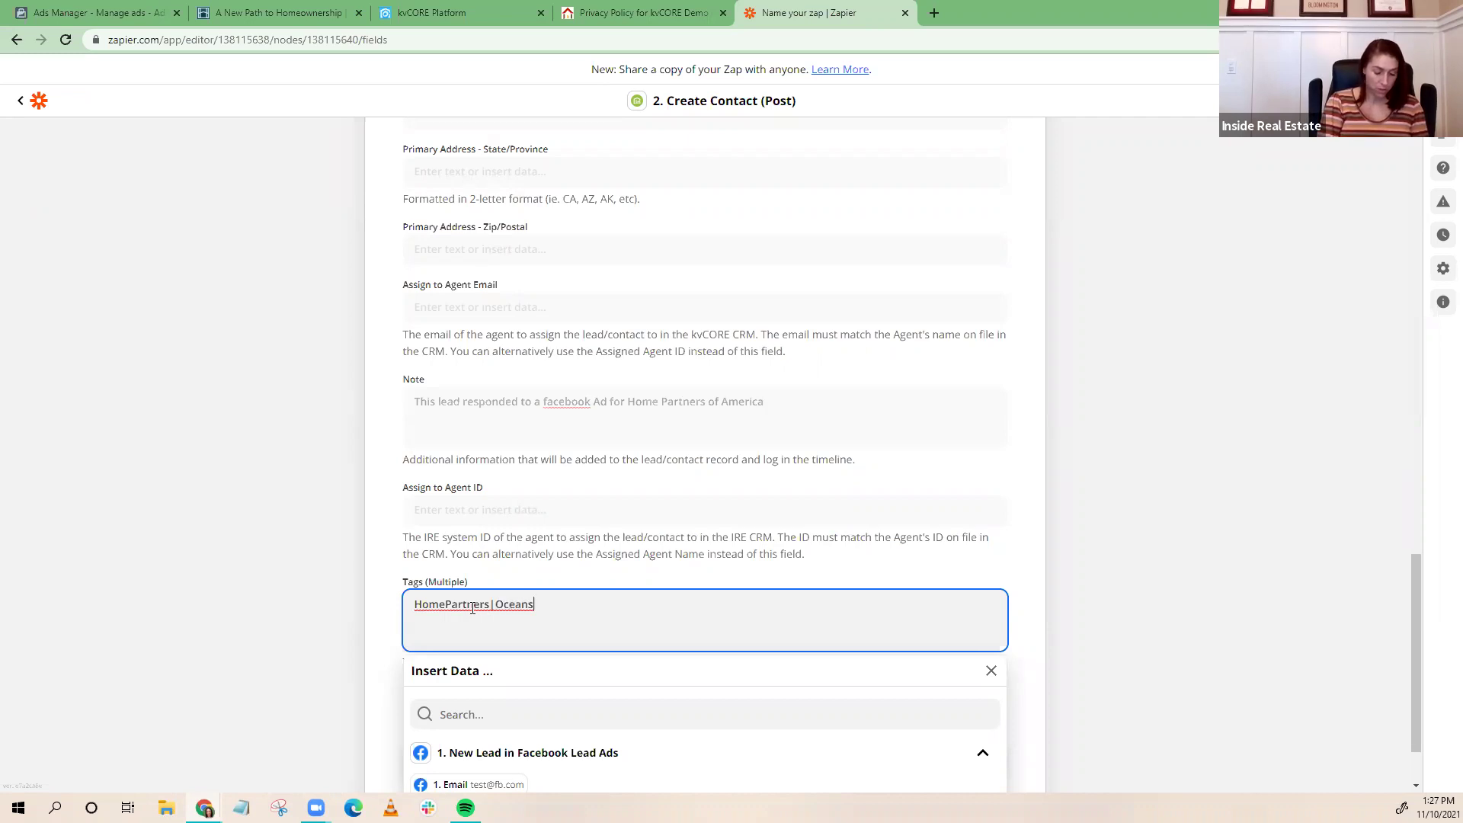
{"action": "type", "text": "ide"}
{"action": "type", "text": "|"}
{"action": "type", "text": "lease"}
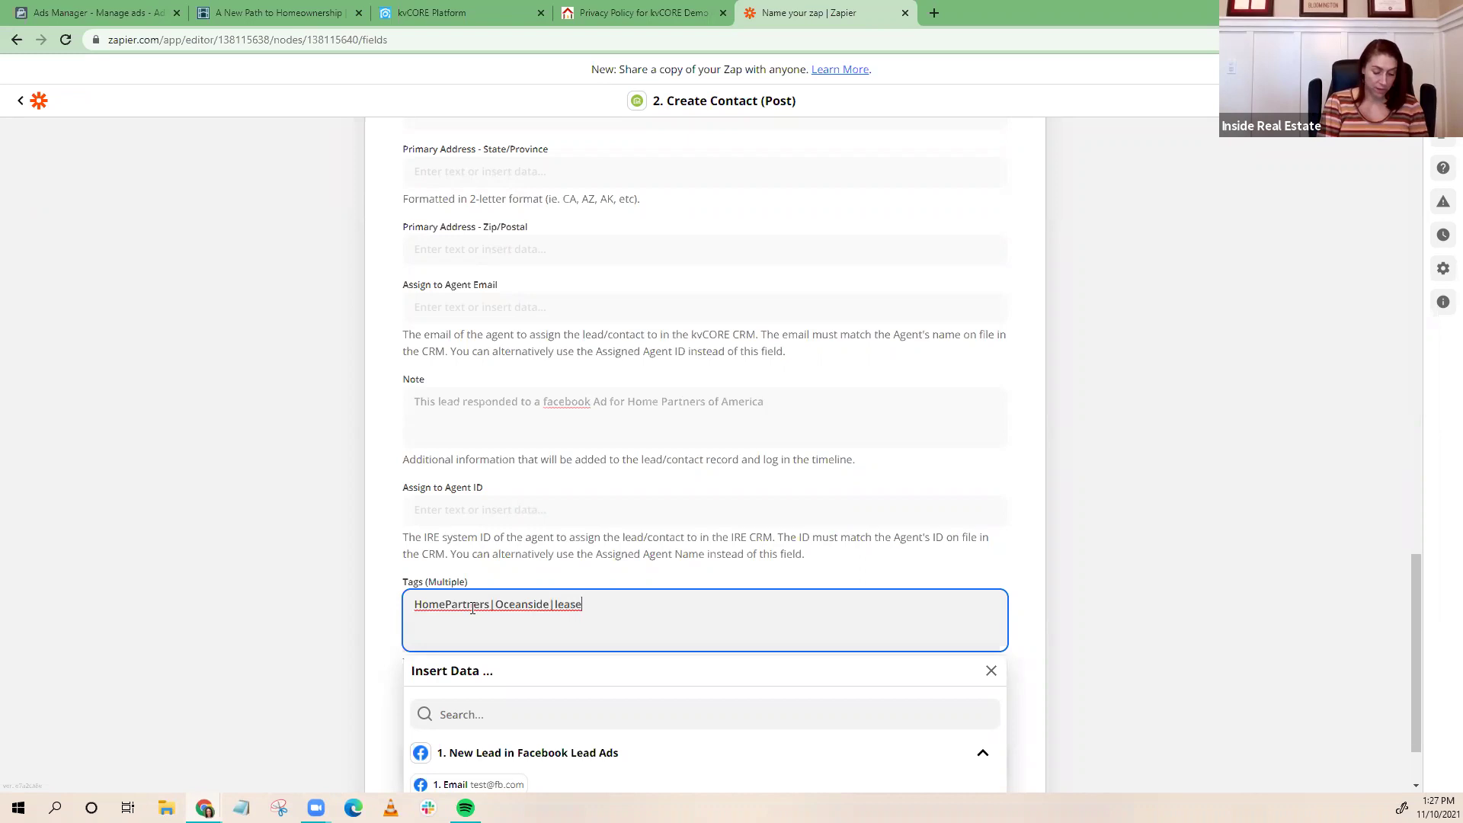
{"action": "type", "text": "towon"}
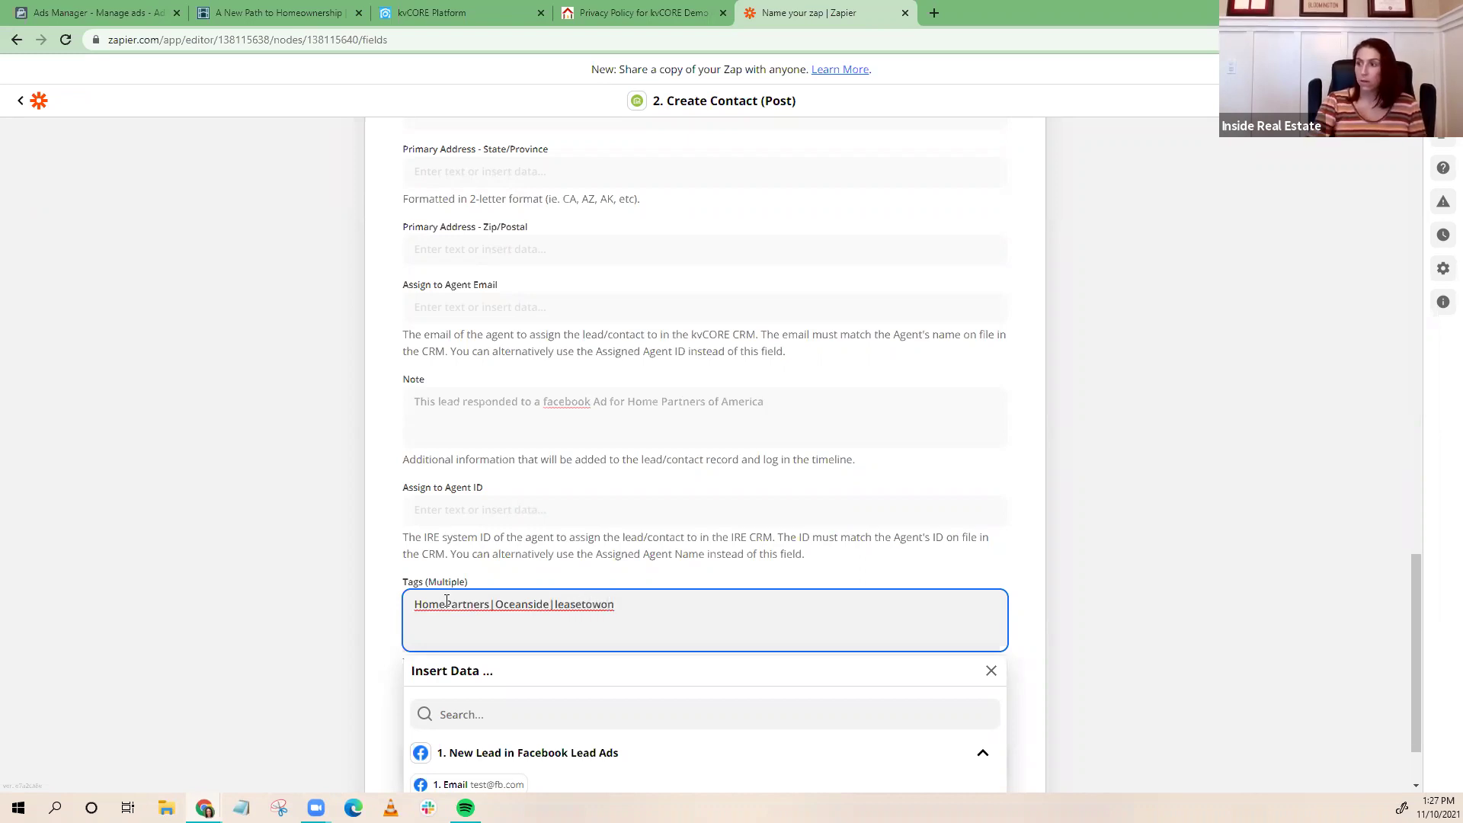
{"action": "left_click", "coordinate": [588, 607]}
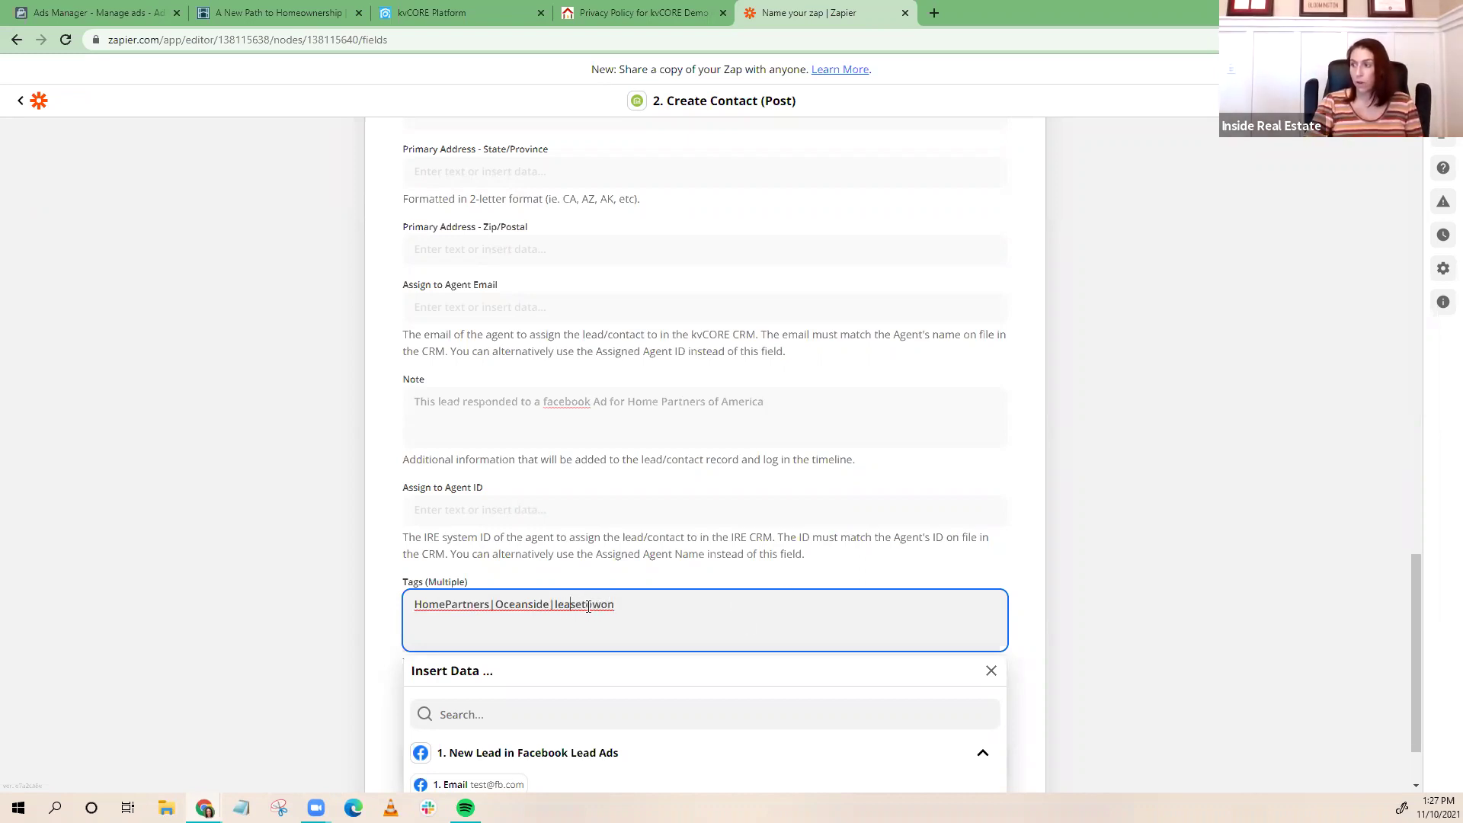
{"action": "left_click", "coordinate": [589, 607]}
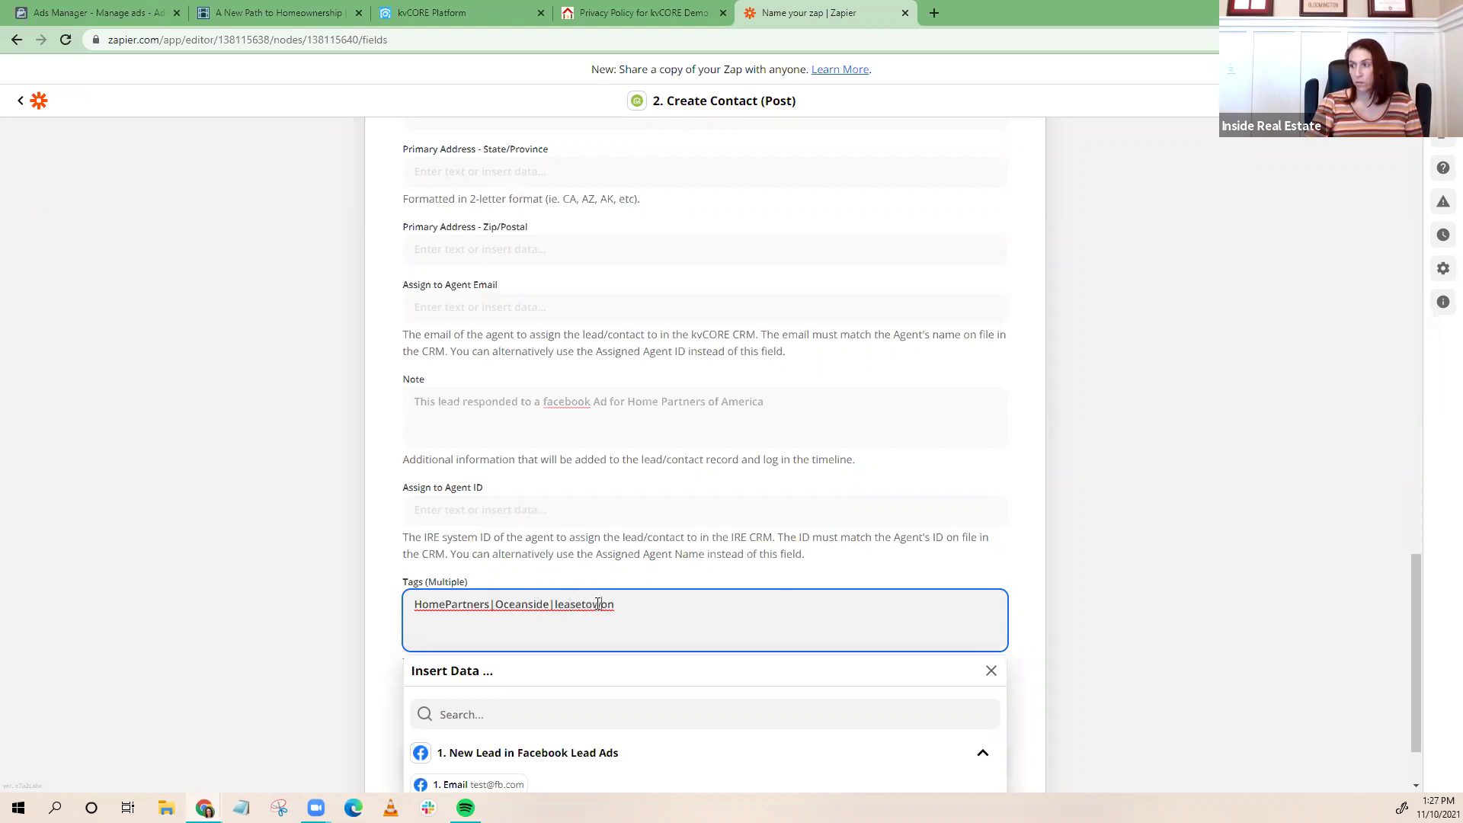
{"action": "key", "text": "BackSpace"}
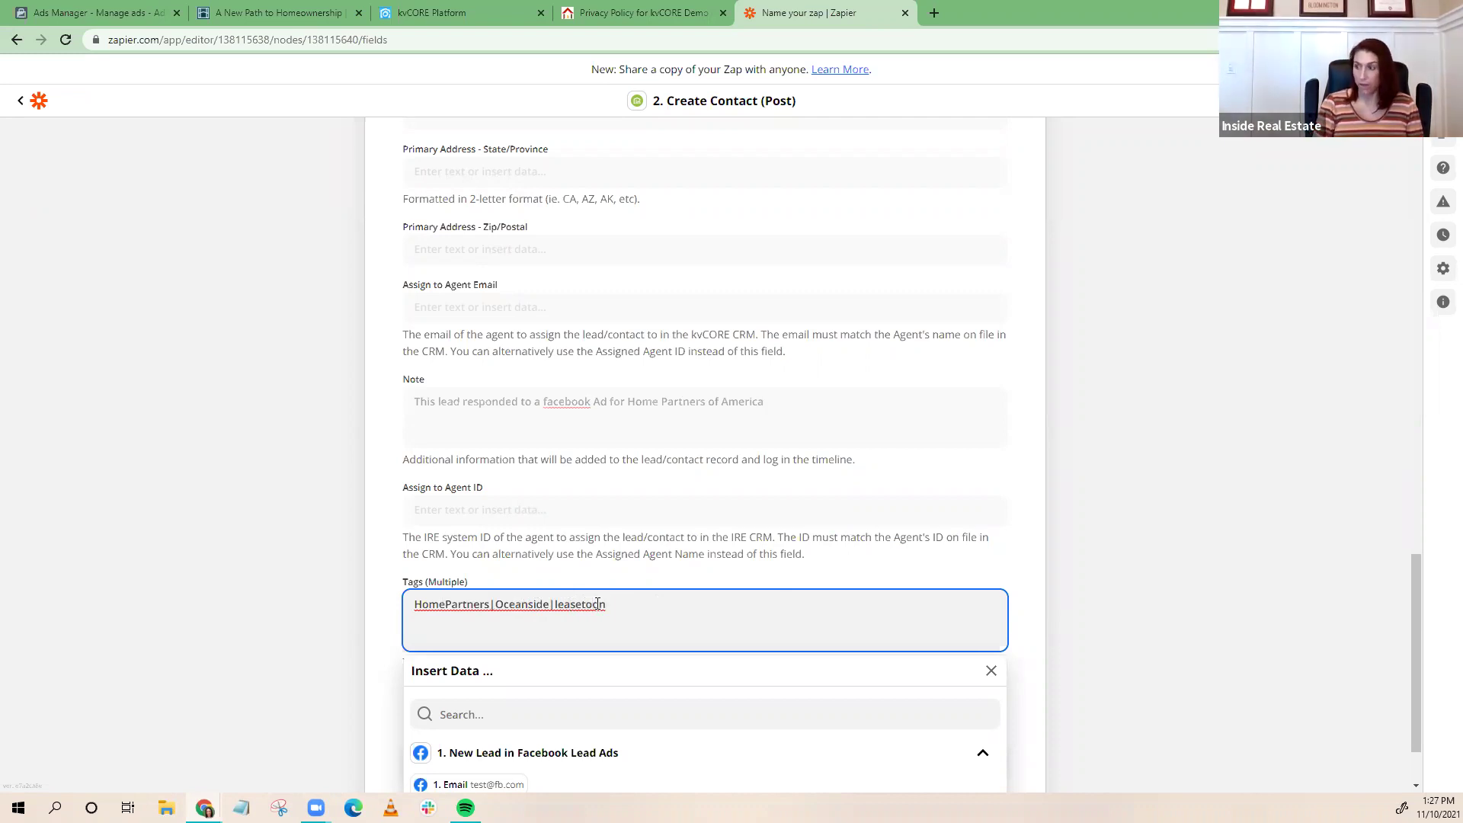
{"action": "type", "text": "w"}
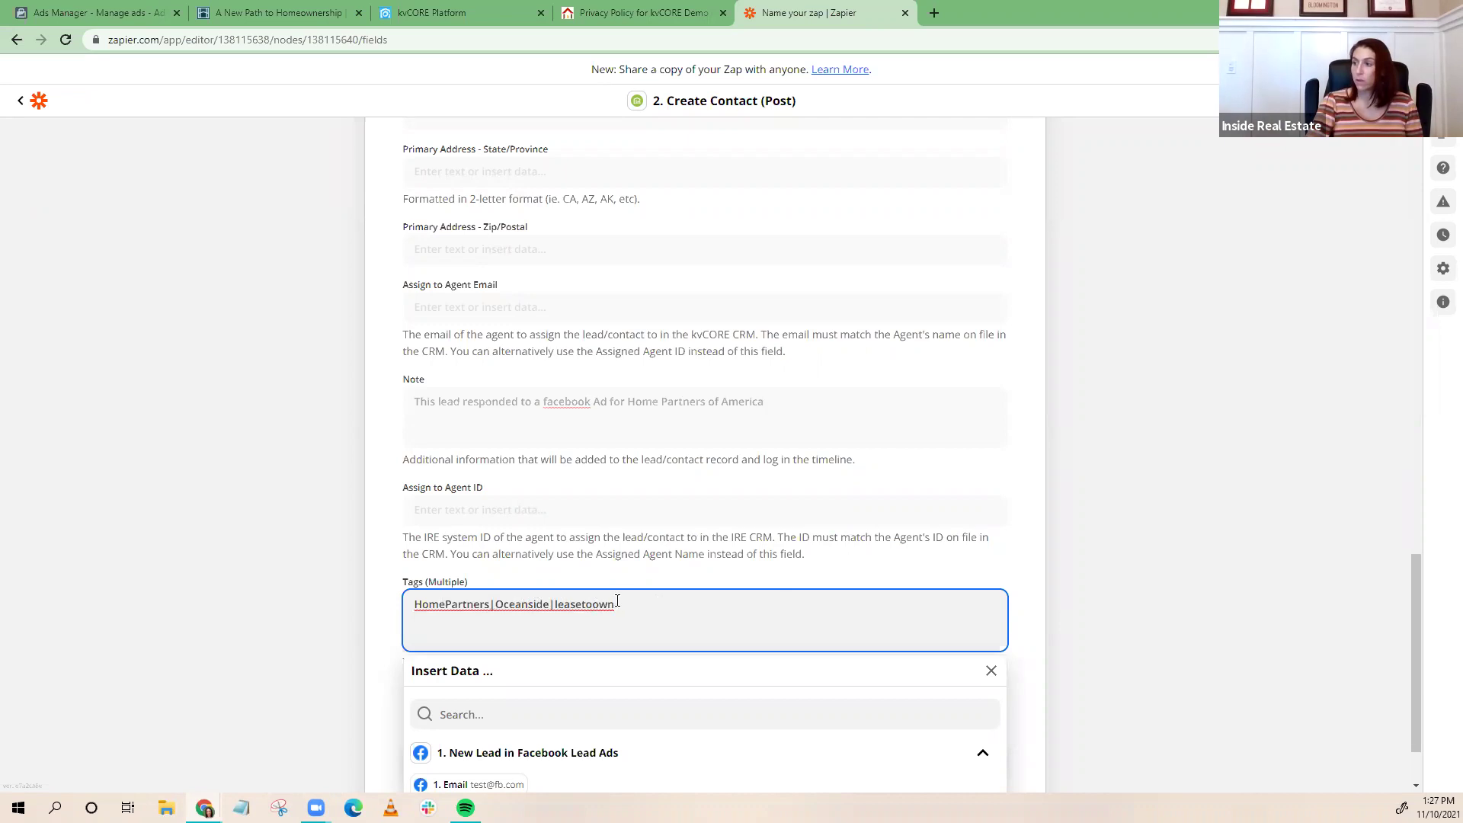
{"action": "scroll", "coordinate": [512, 503], "scroll_direction": "down", "scroll_amount": 1}
{"action": "left_click", "coordinate": [377, 524]}
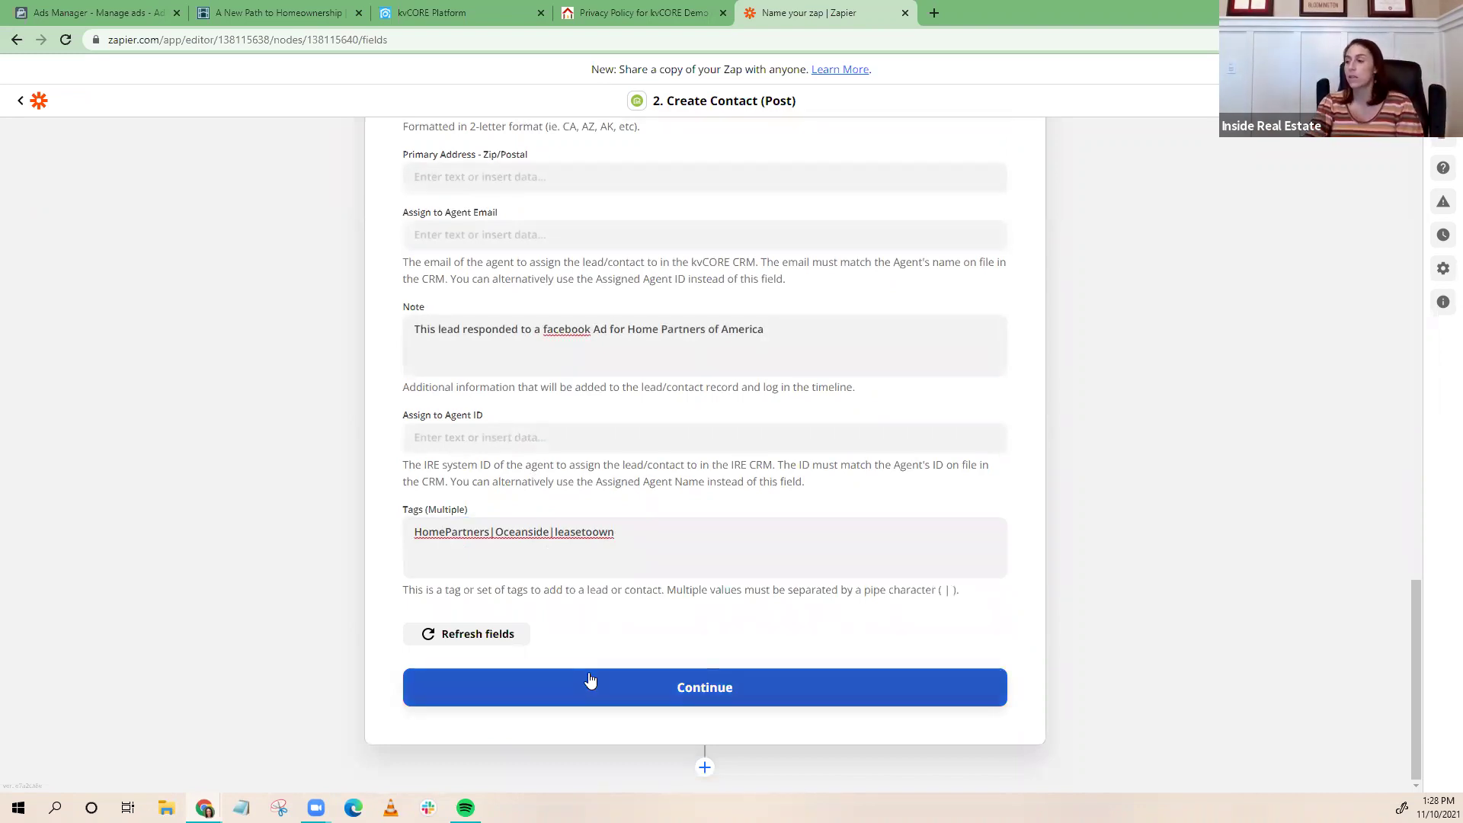
Finish setting up the Create Contact action and review the test contact data that will be sent to kvCORE
{"action": "left_click", "coordinate": [691, 697]}
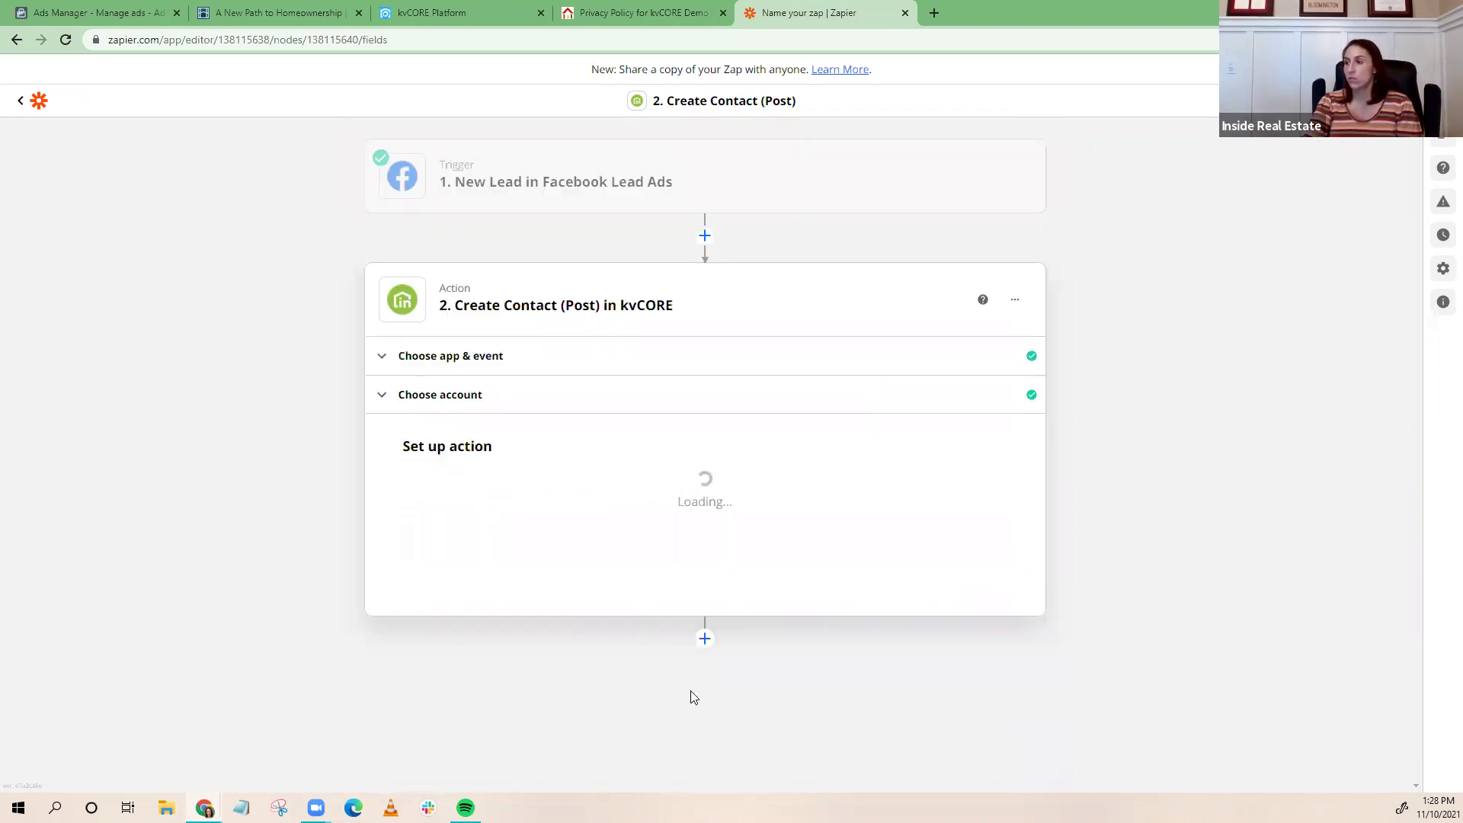
{"action": "scroll", "coordinate": [581, 612], "scroll_direction": "down", "scroll_amount": 7}
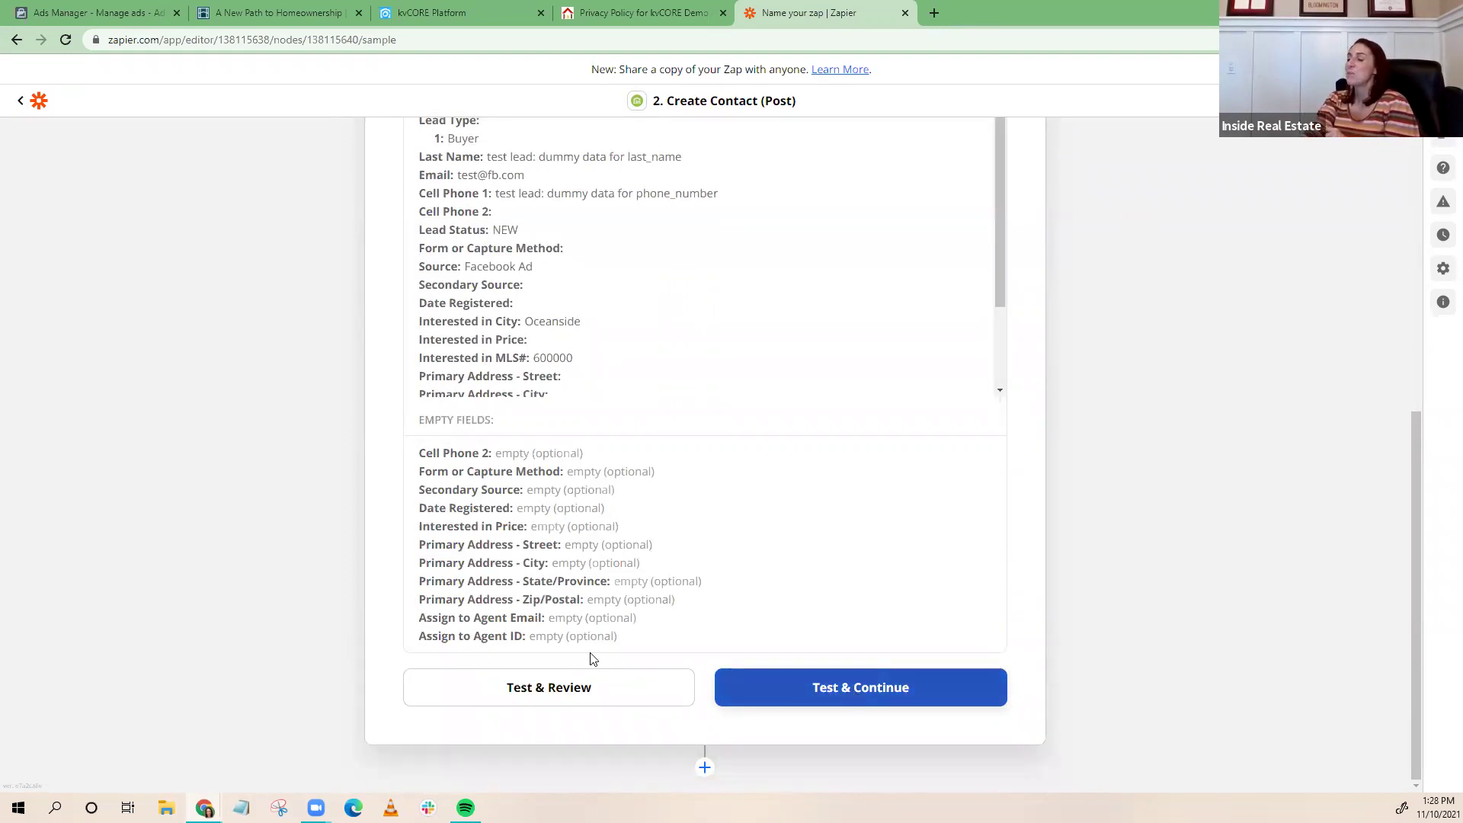
{"action": "scroll", "coordinate": [582, 489], "scroll_direction": "up", "scroll_amount": 4}
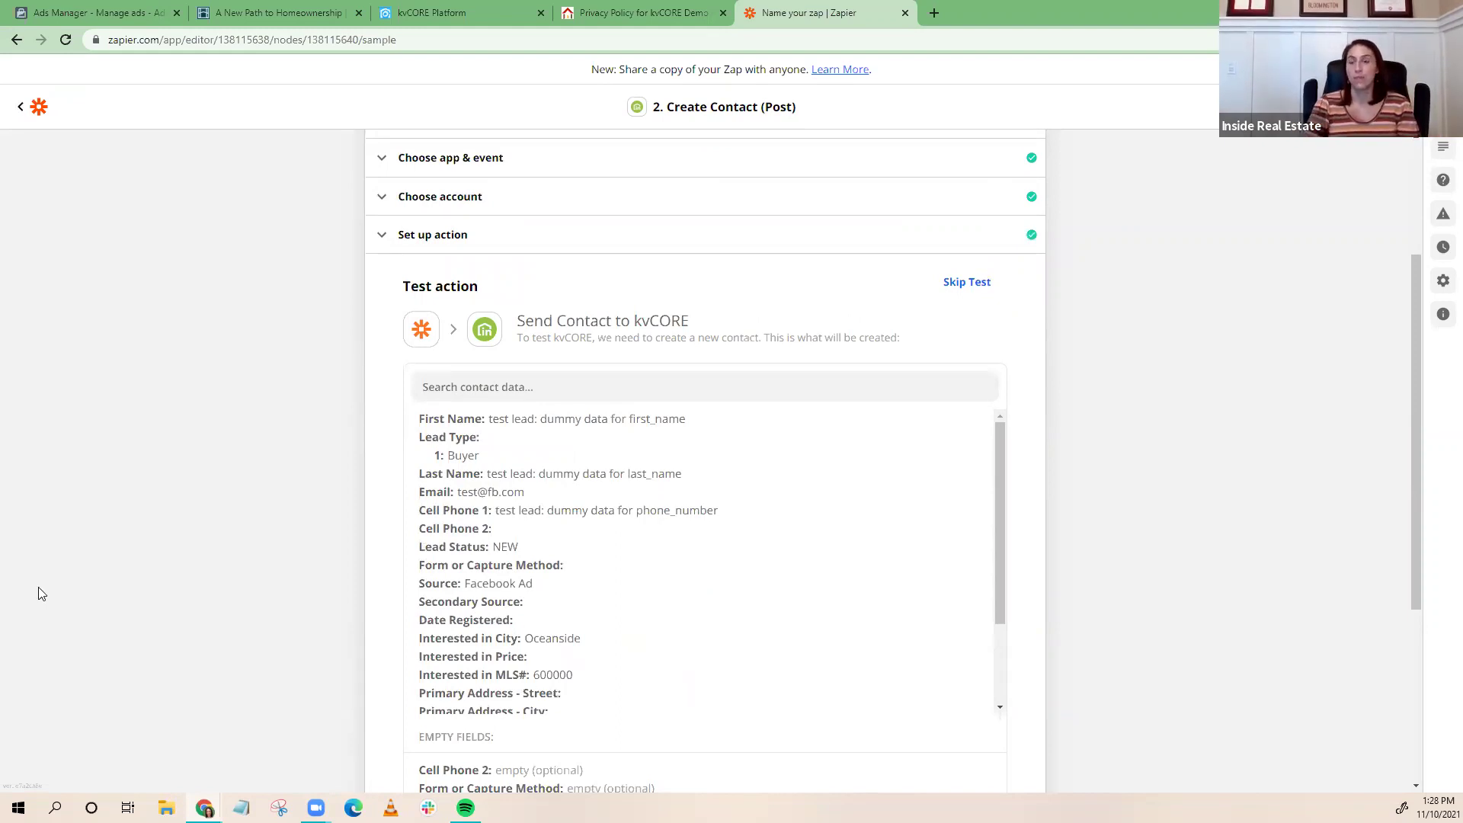
{"action": "scroll", "coordinate": [231, 444], "scroll_direction": "up", "scroll_amount": 1}
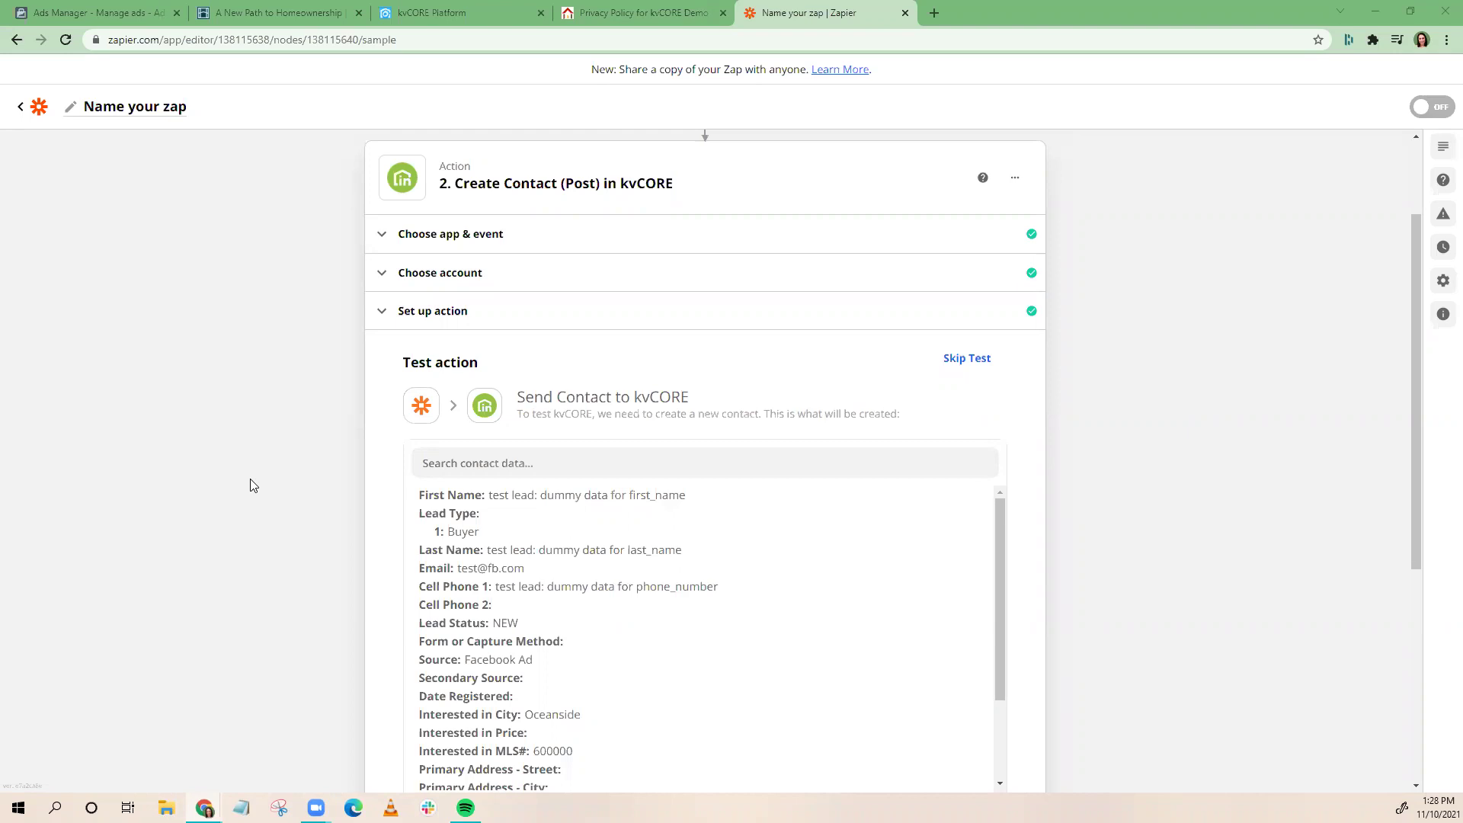
{"action": "scroll", "coordinate": [294, 497], "scroll_direction": "up", "scroll_amount": 2}
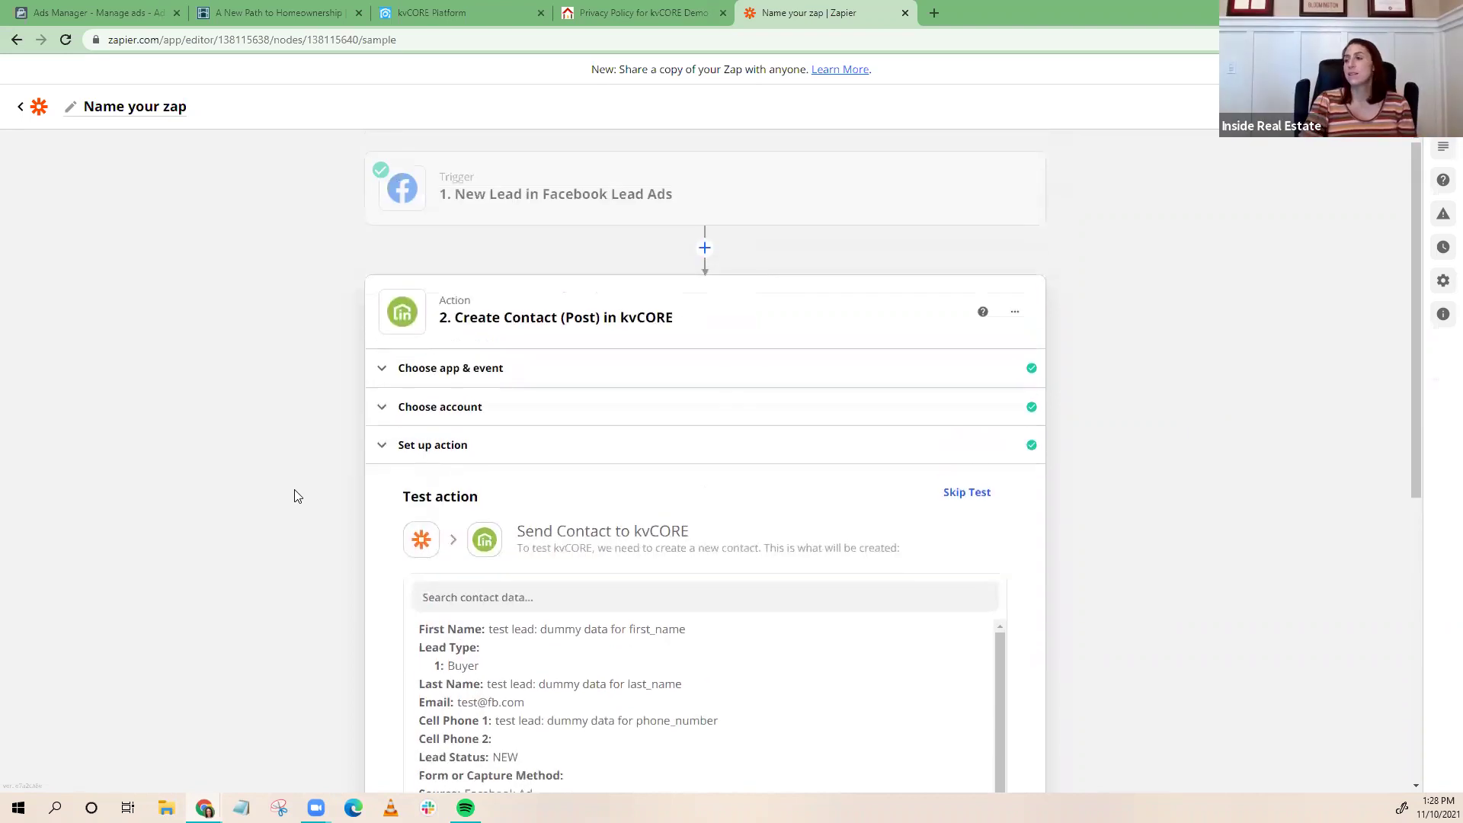
{"action": "scroll", "coordinate": [305, 500], "scroll_direction": "down", "scroll_amount": 7}
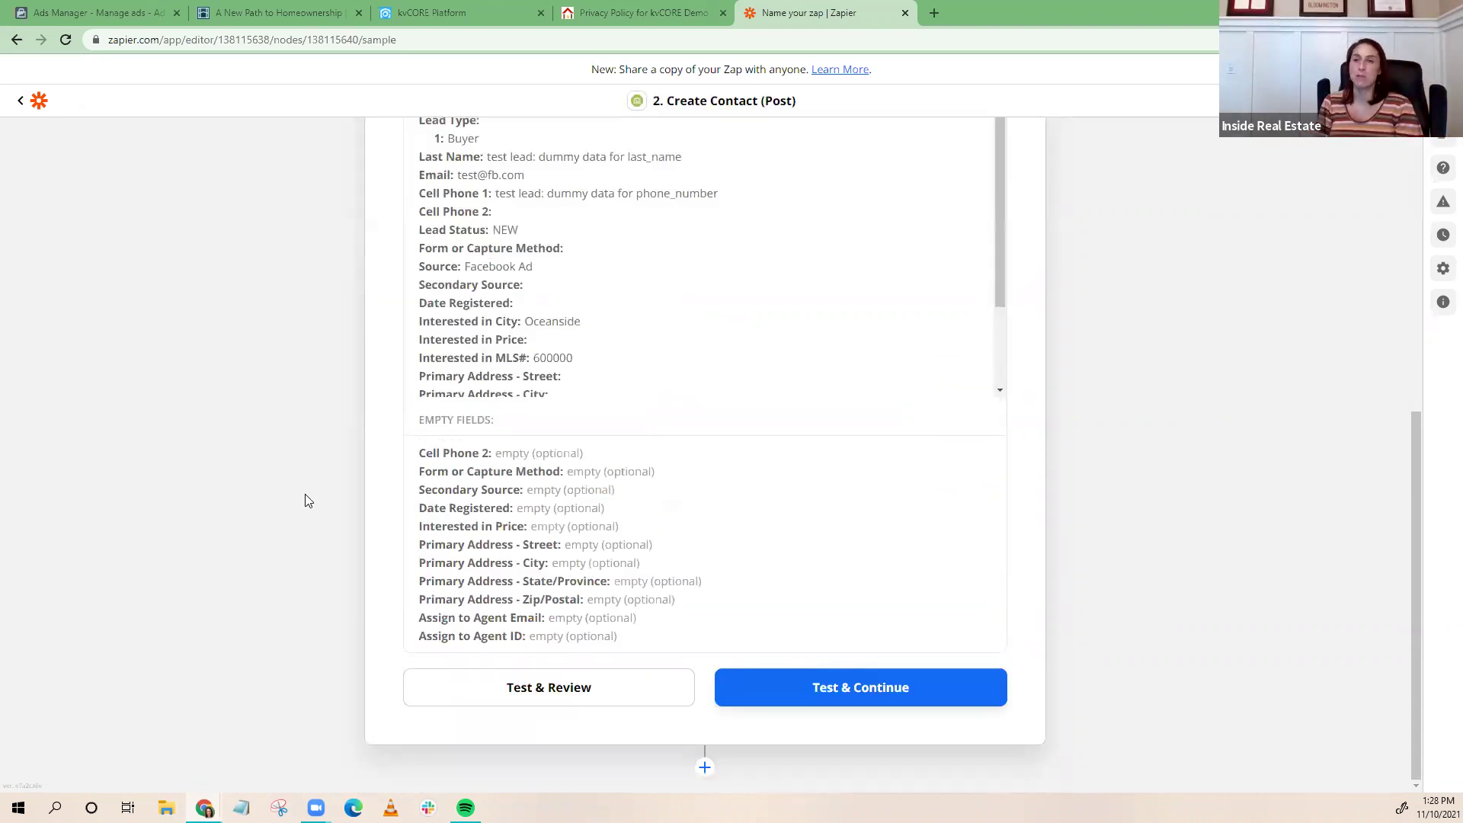
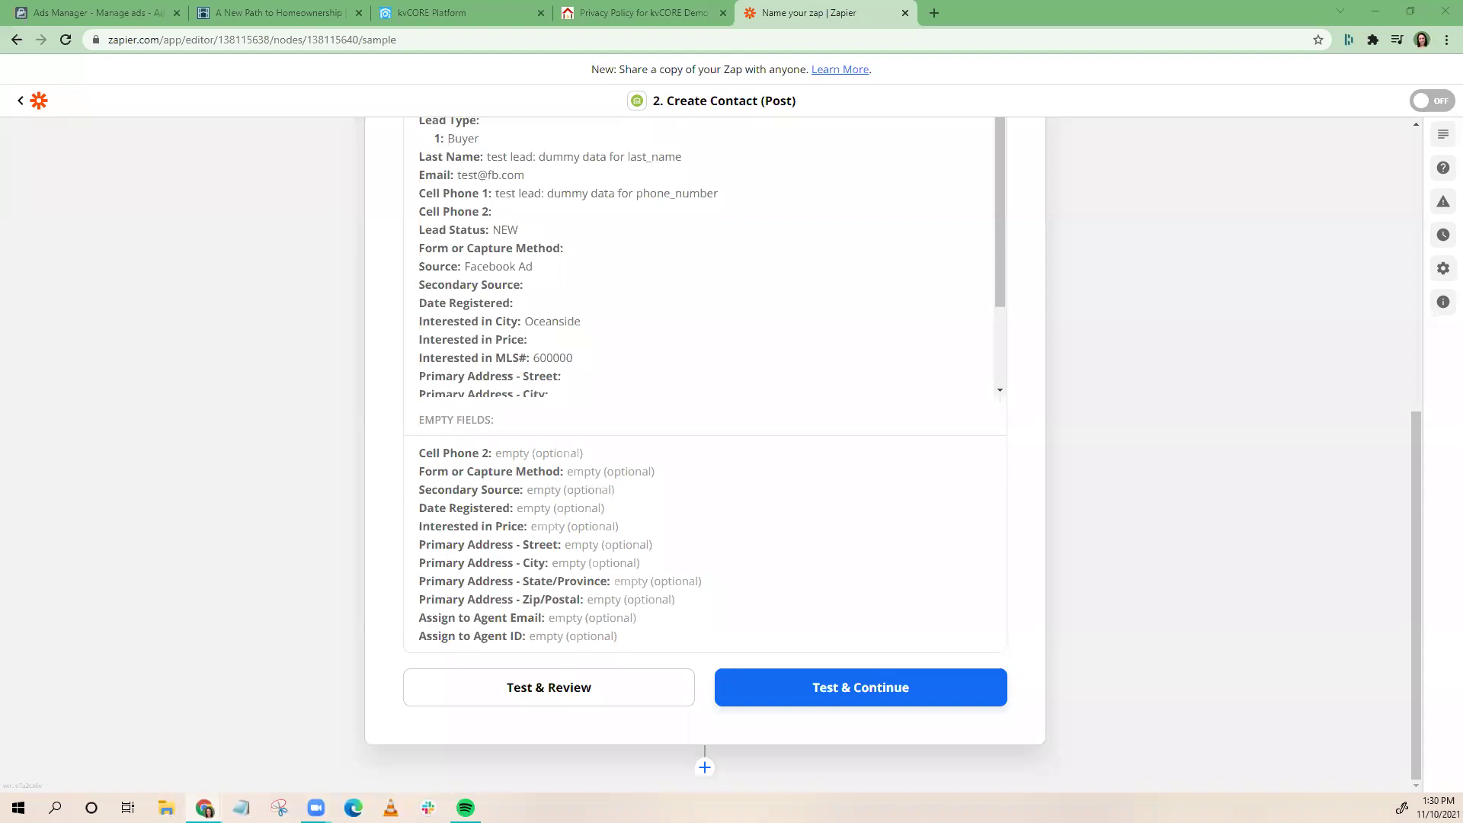
Switch to Canva in a new browser tab, create a blank Facebook Video design and show the uploaded images
{"action": "left_click", "coordinate": [936, 13]}
{"action": "type", "text": "canva"}
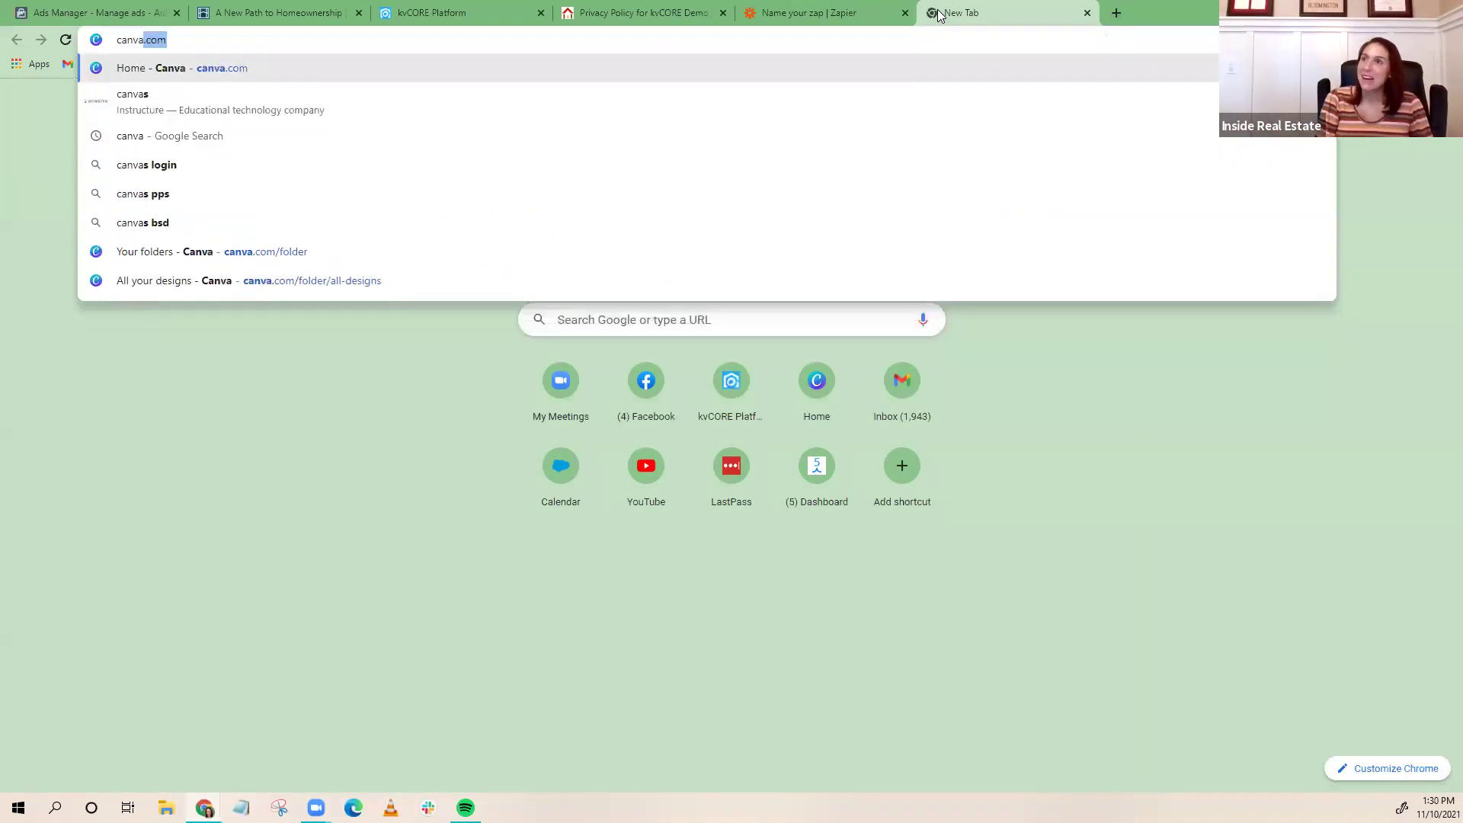
{"action": "key", "text": "Return"}
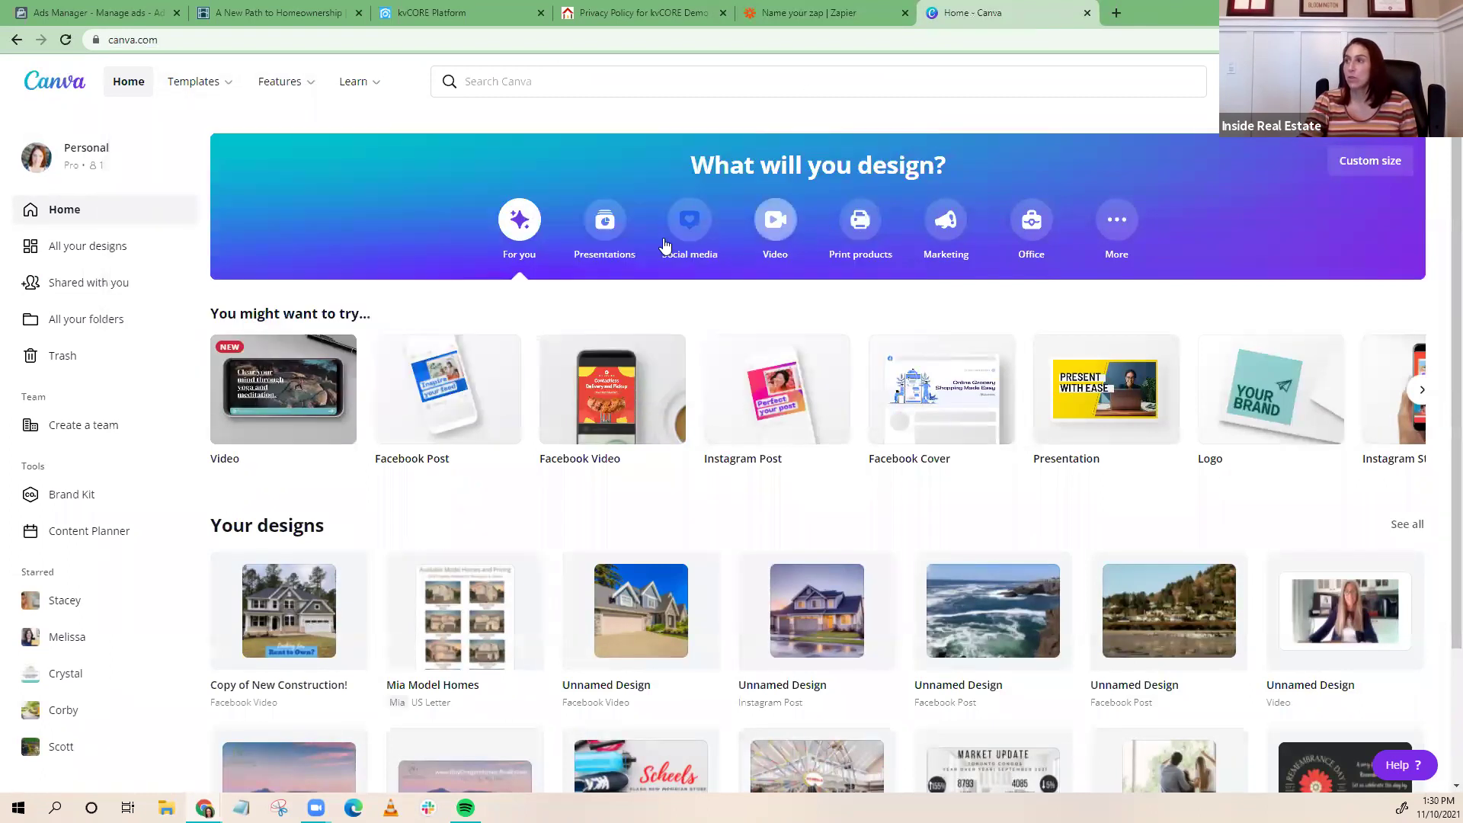
{"action": "left_click", "coordinate": [776, 228]}
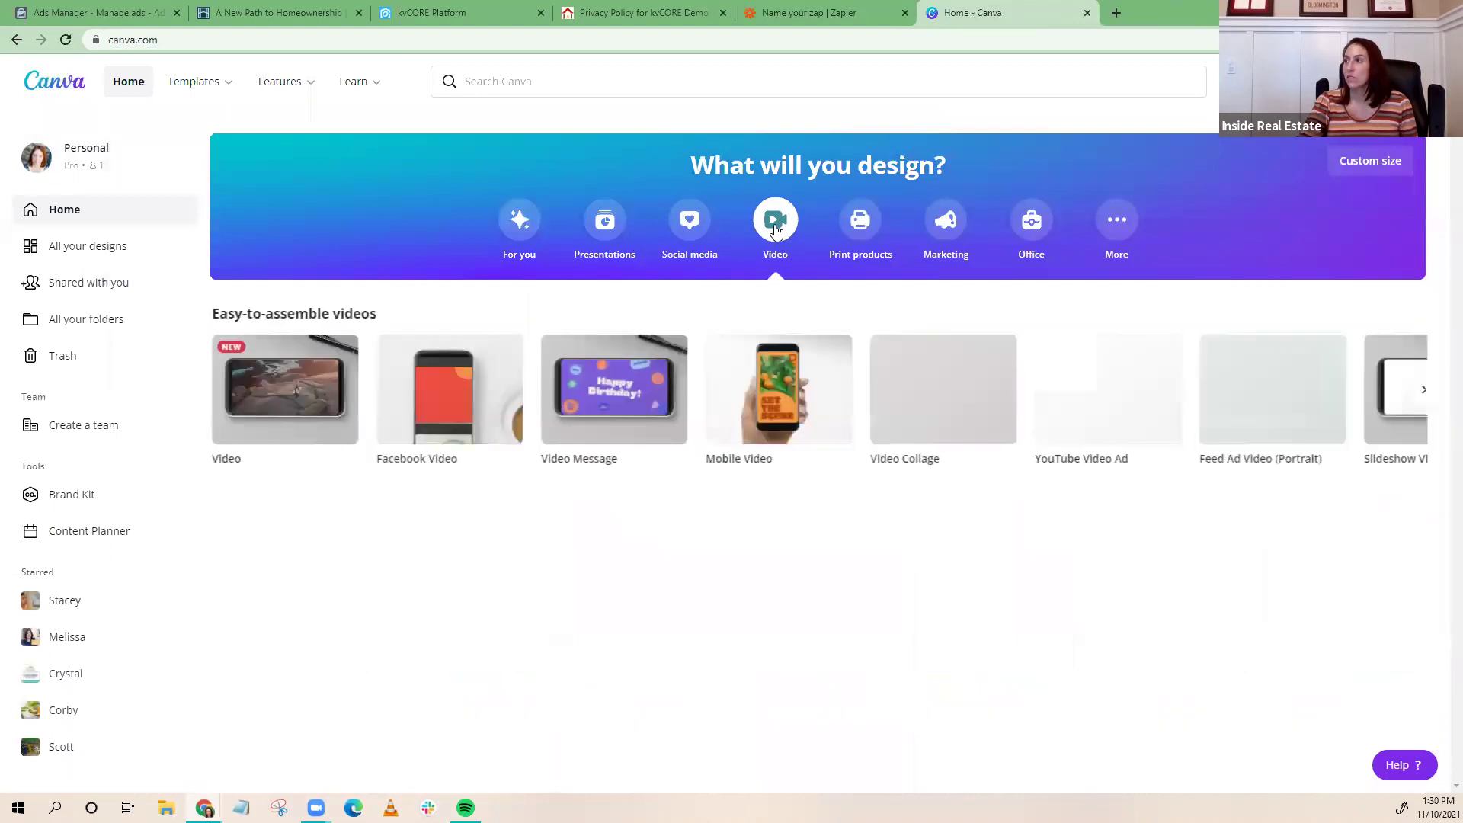
{"action": "mouse_move", "coordinate": [432, 393]}
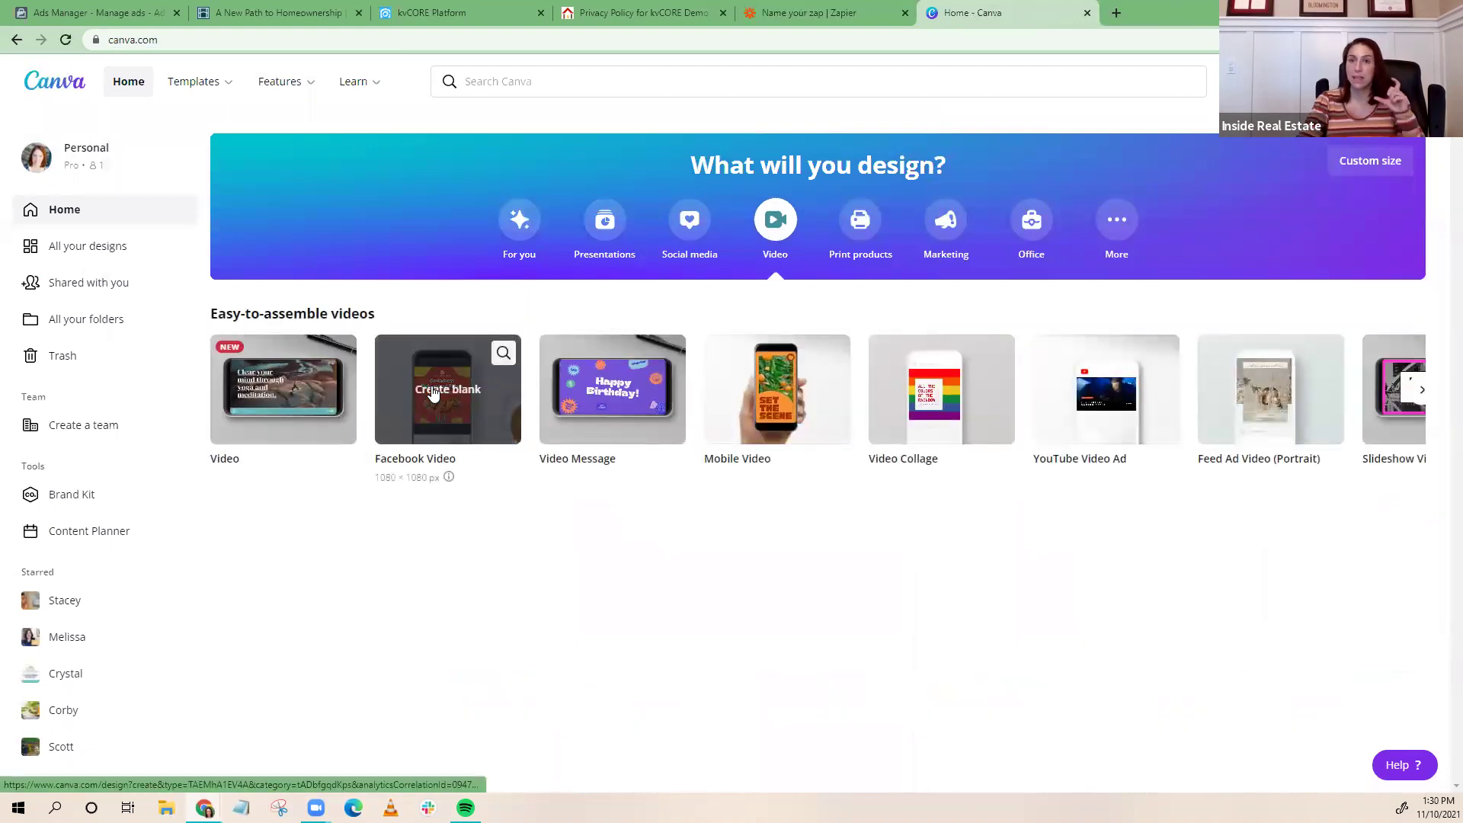
{"action": "left_click", "coordinate": [432, 393]}
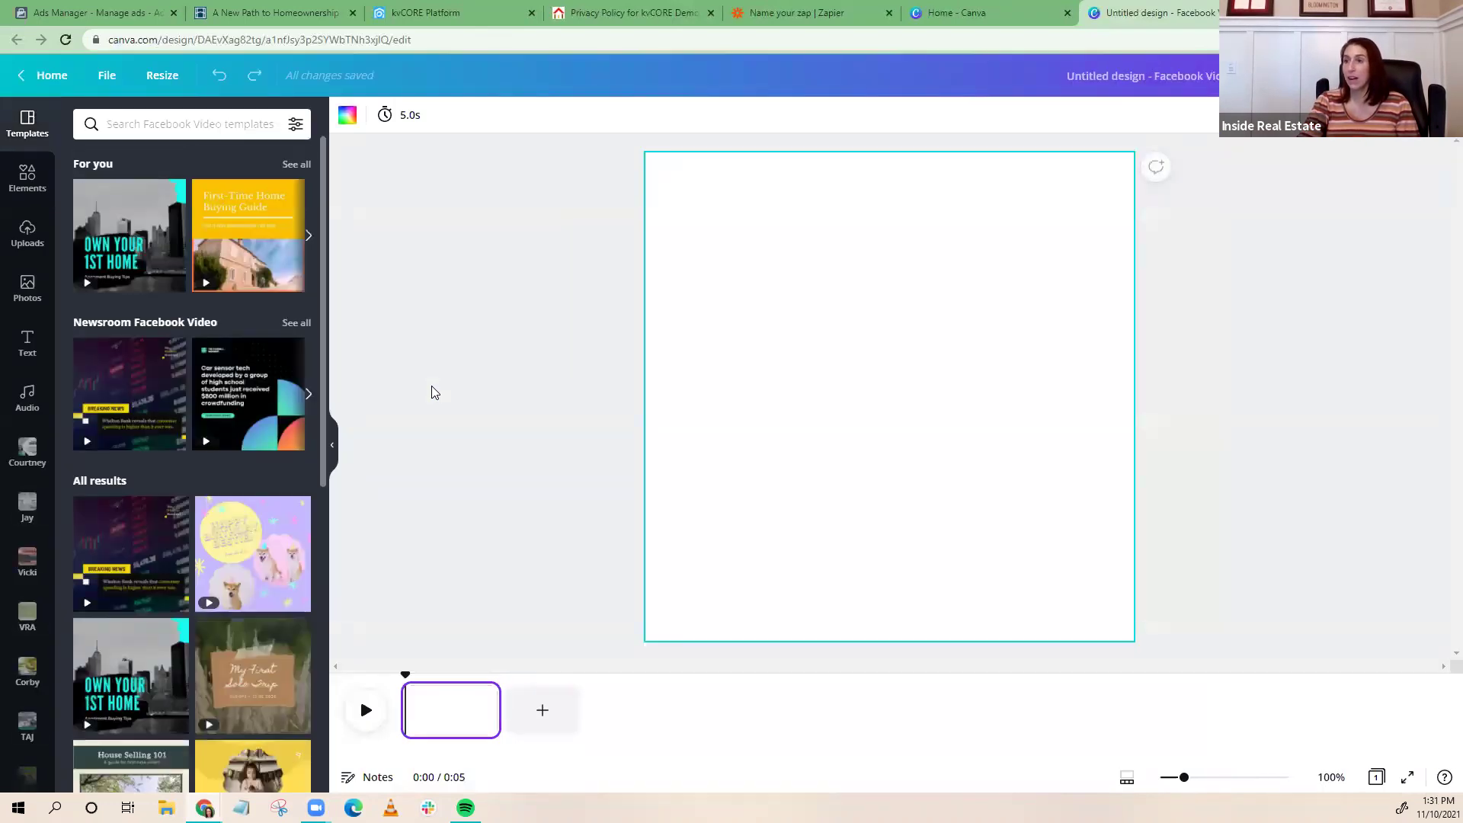
{"action": "left_click", "coordinate": [25, 236]}
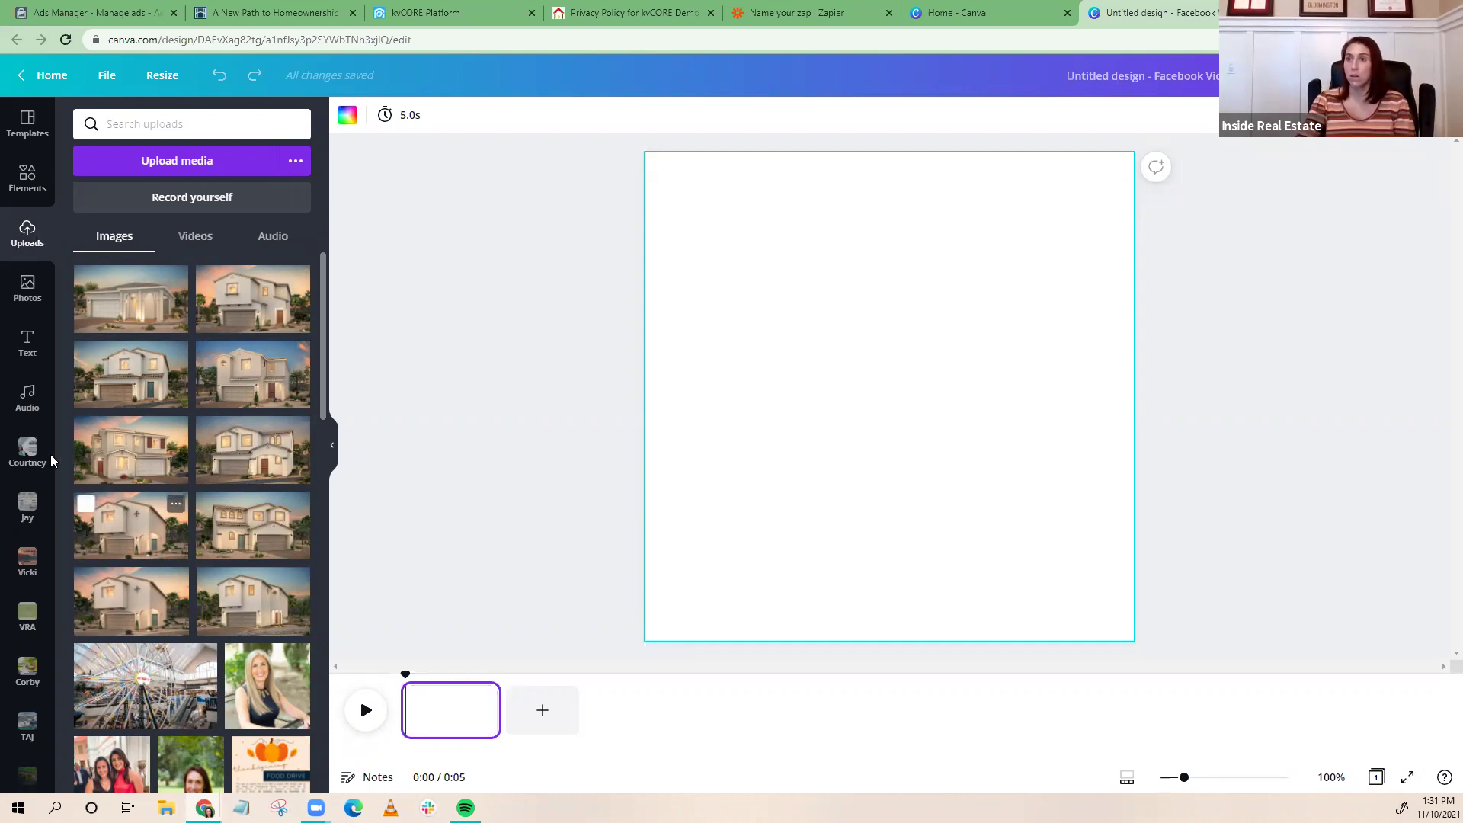
{"action": "left_click_drag", "start_coordinate": [235, 380], "coordinate": [916, 447]}
{"action": "left_click", "coordinate": [836, 434]}
{"action": "key", "text": "Delete"}
Fill the first page with the uploaded photo of the two-story house behind a yellow-leaved tree
{"action": "scroll", "coordinate": [153, 431], "scroll_direction": "down", "scroll_amount": 6}
{"action": "scroll", "coordinate": [152, 430], "scroll_direction": "down", "scroll_amount": 15}
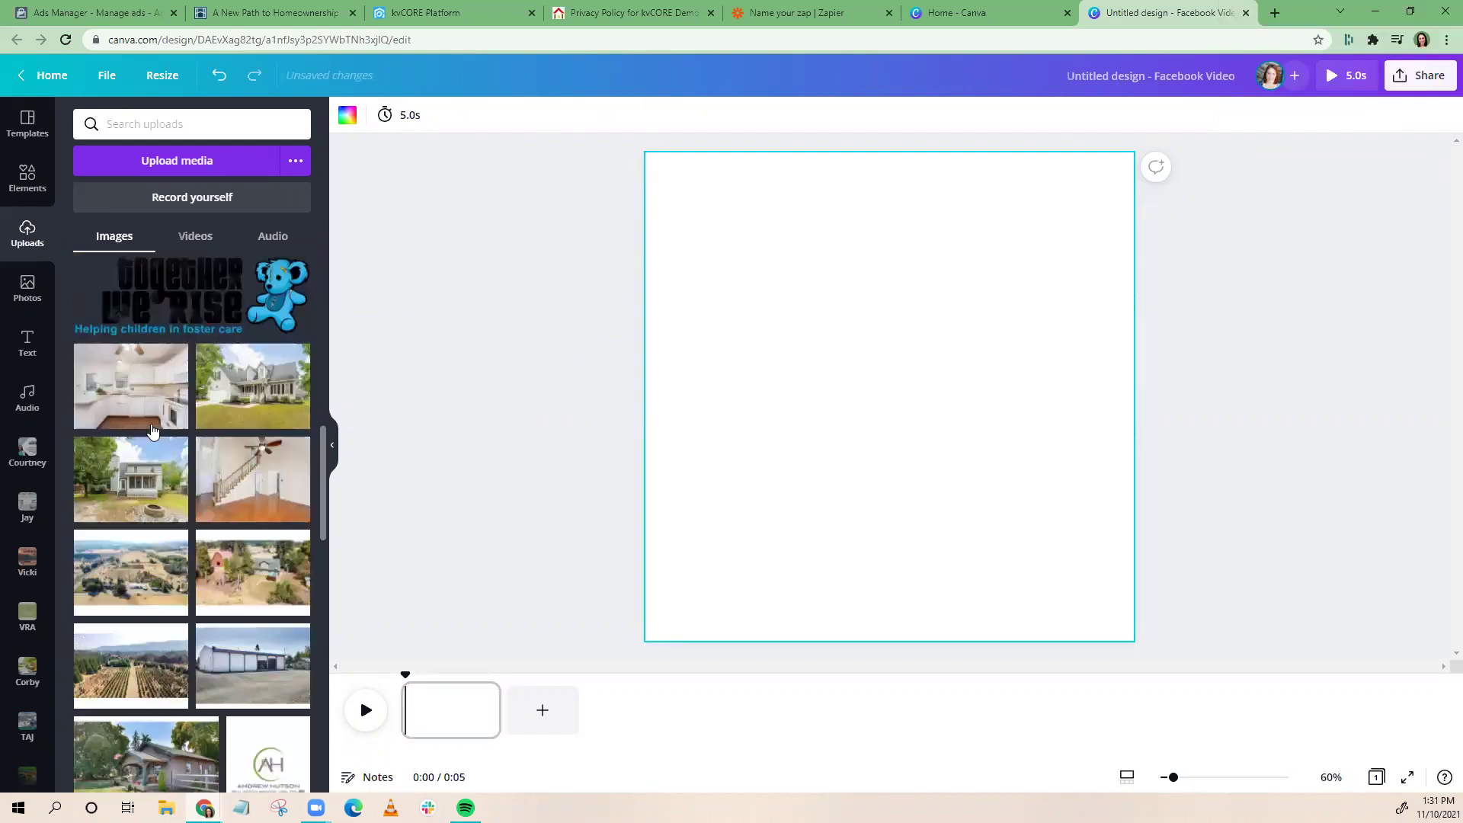
{"action": "scroll", "coordinate": [150, 431], "scroll_direction": "down", "scroll_amount": 15}
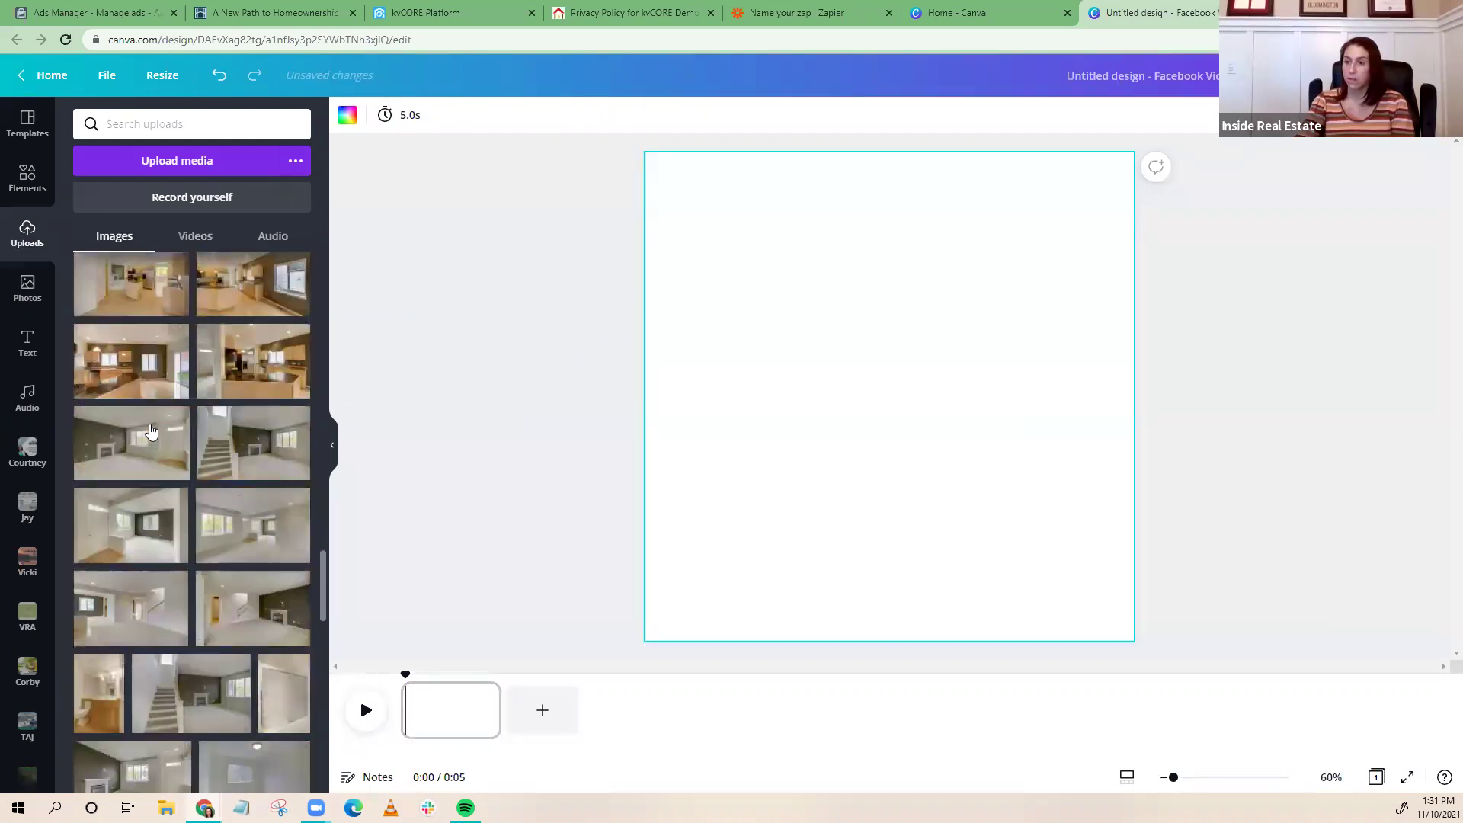
{"action": "scroll", "coordinate": [150, 434], "scroll_direction": "down", "scroll_amount": 2}
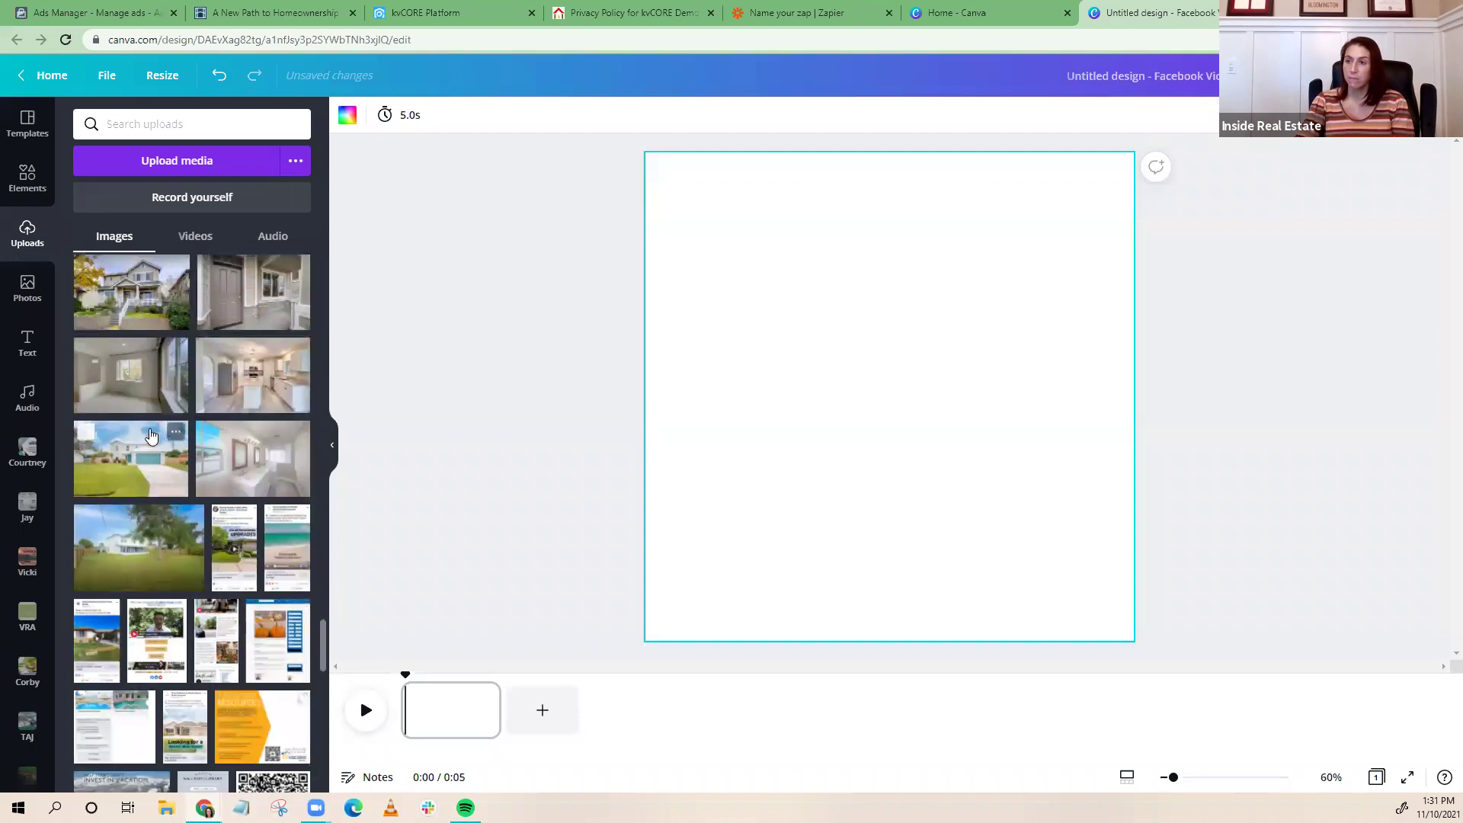
{"action": "left_click_drag", "start_coordinate": [125, 604], "coordinate": [685, 429]}
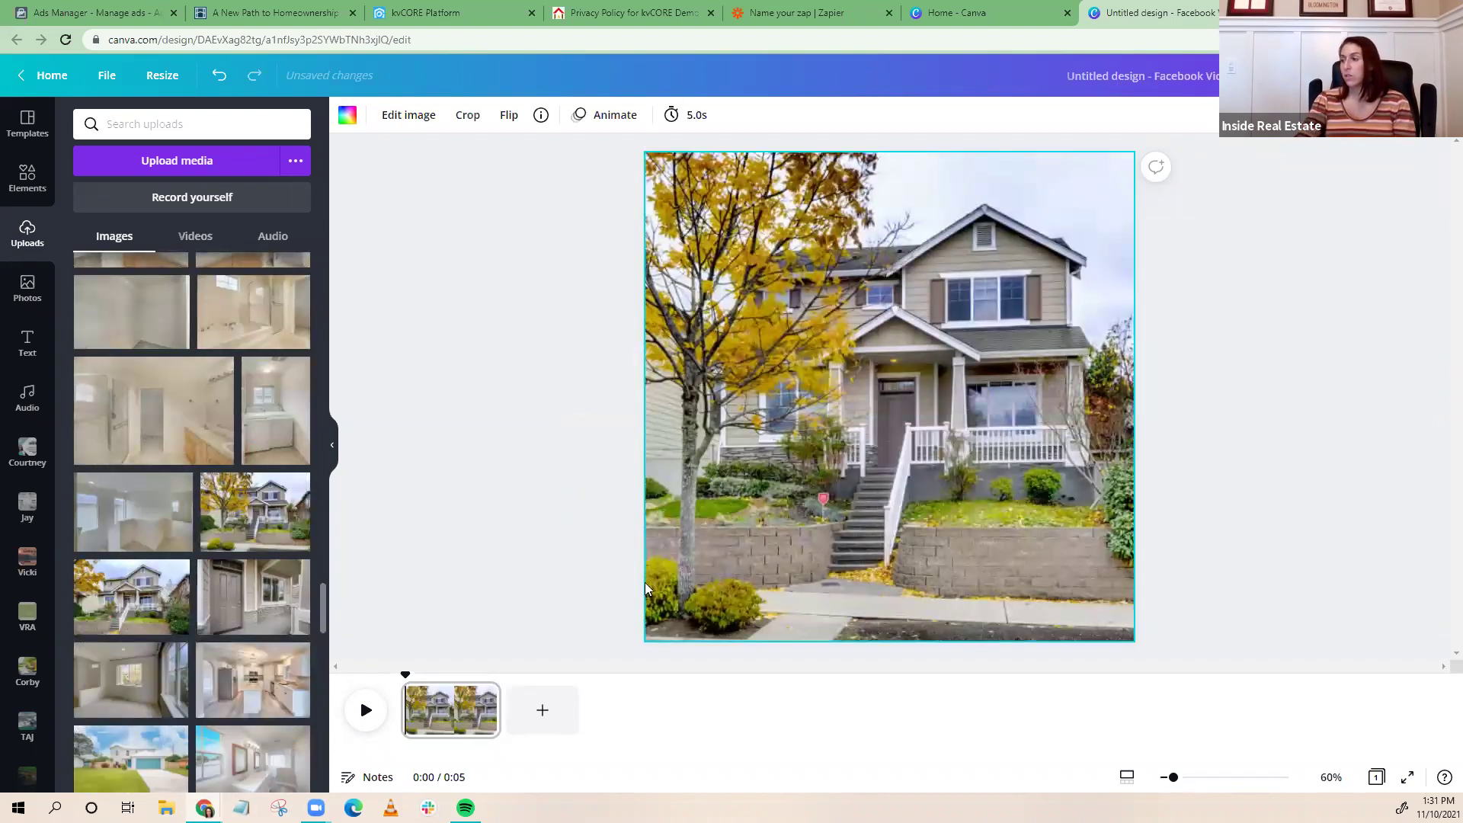
Add a second page filled with the uploaded photo of the house with a teal garage, and shift the photo slightly left in its frame
{"action": "left_click", "coordinate": [543, 714]}
{"action": "scroll", "coordinate": [145, 500], "scroll_direction": "down", "scroll_amount": 4}
{"action": "left_click_drag", "start_coordinate": [145, 473], "coordinate": [683, 477]}
{"action": "double_click", "coordinate": [875, 465]}
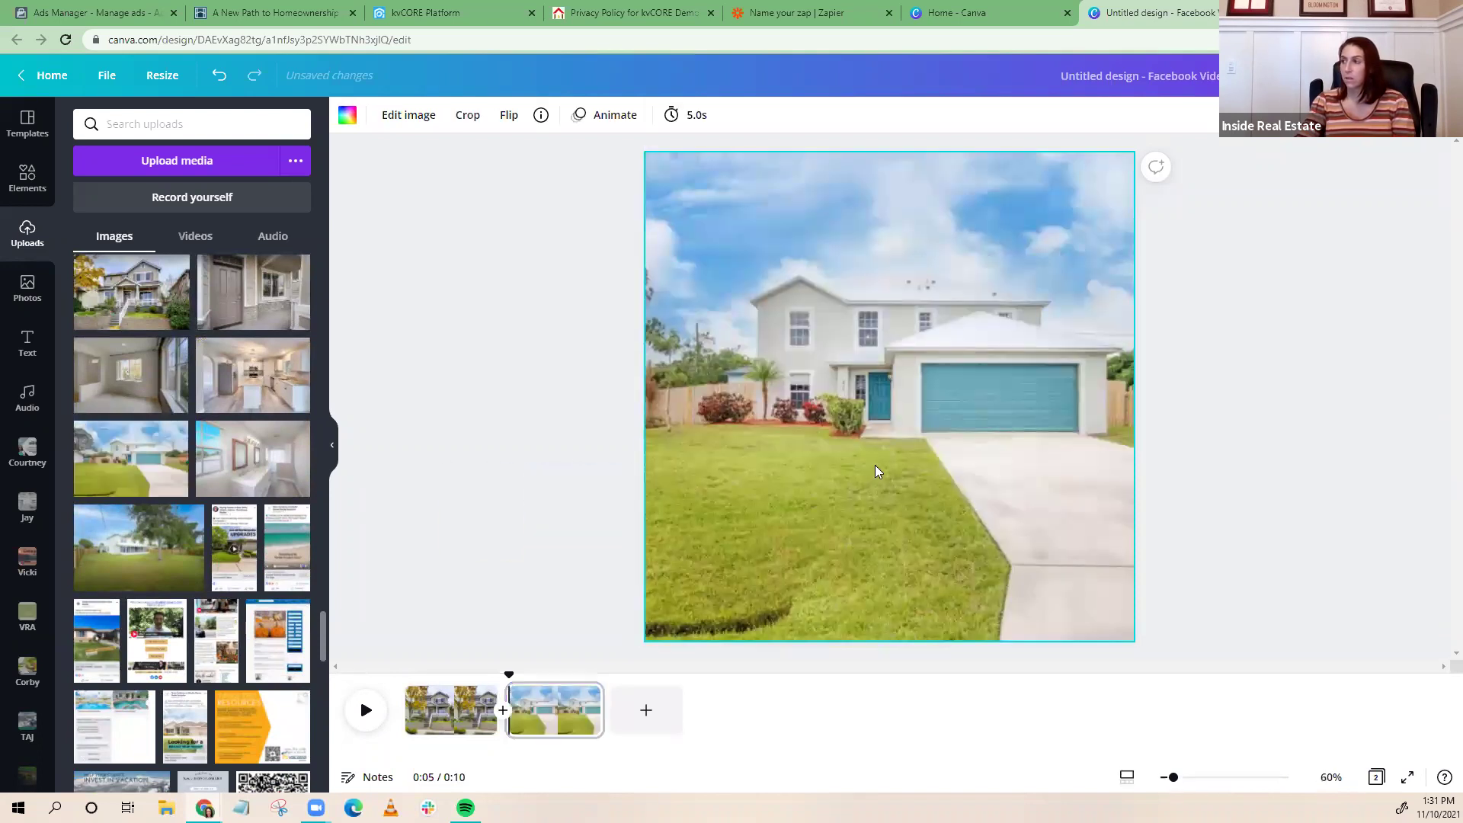
{"action": "left_click_drag", "start_coordinate": [875, 465], "coordinate": [836, 464]}
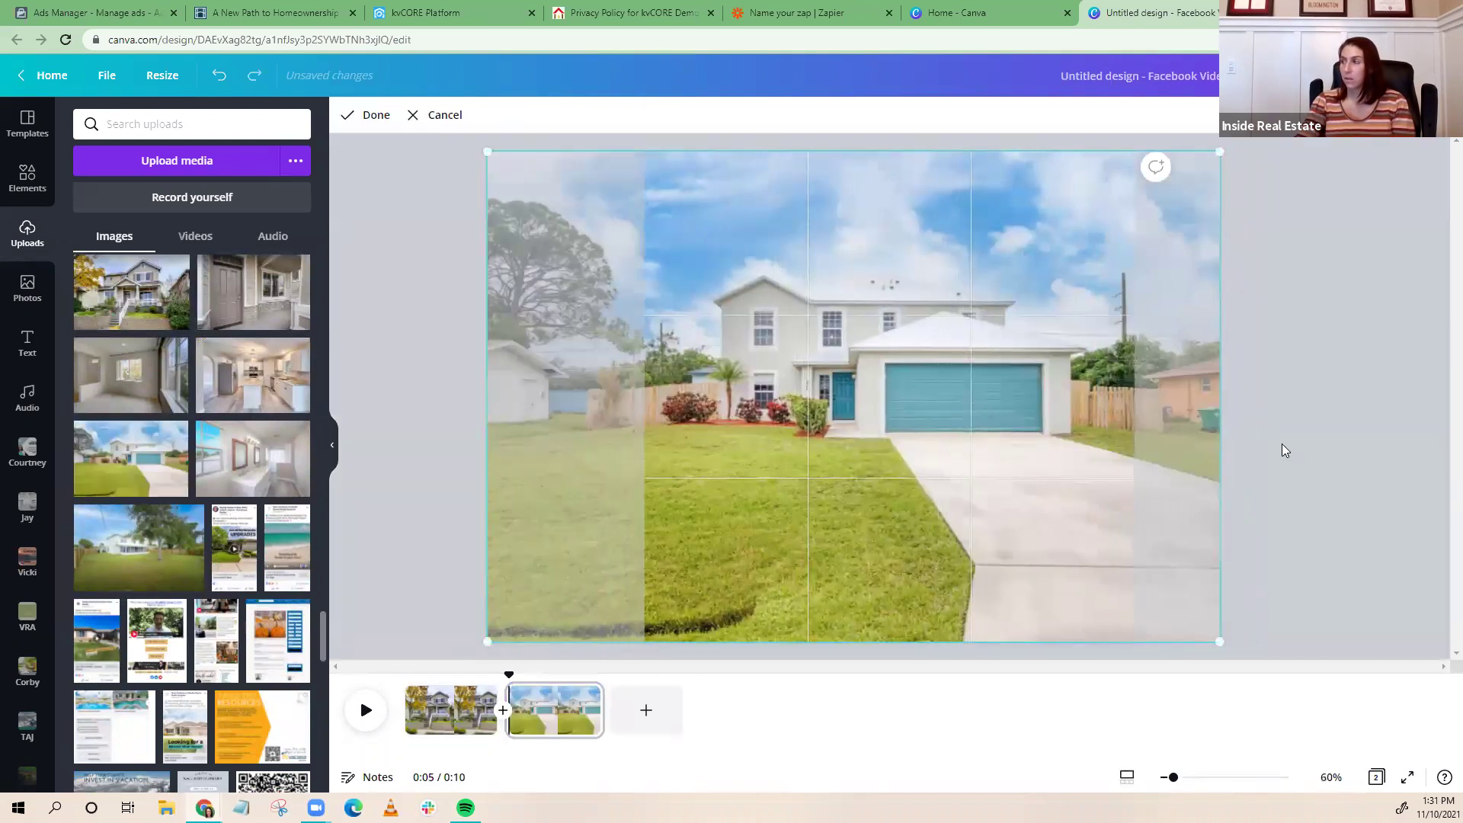
{"action": "left_click", "coordinate": [1282, 450]}
Add a third page and fill it with the uploaded photo of the gray stone house with a wooden front door
{"action": "left_click", "coordinate": [646, 710]}
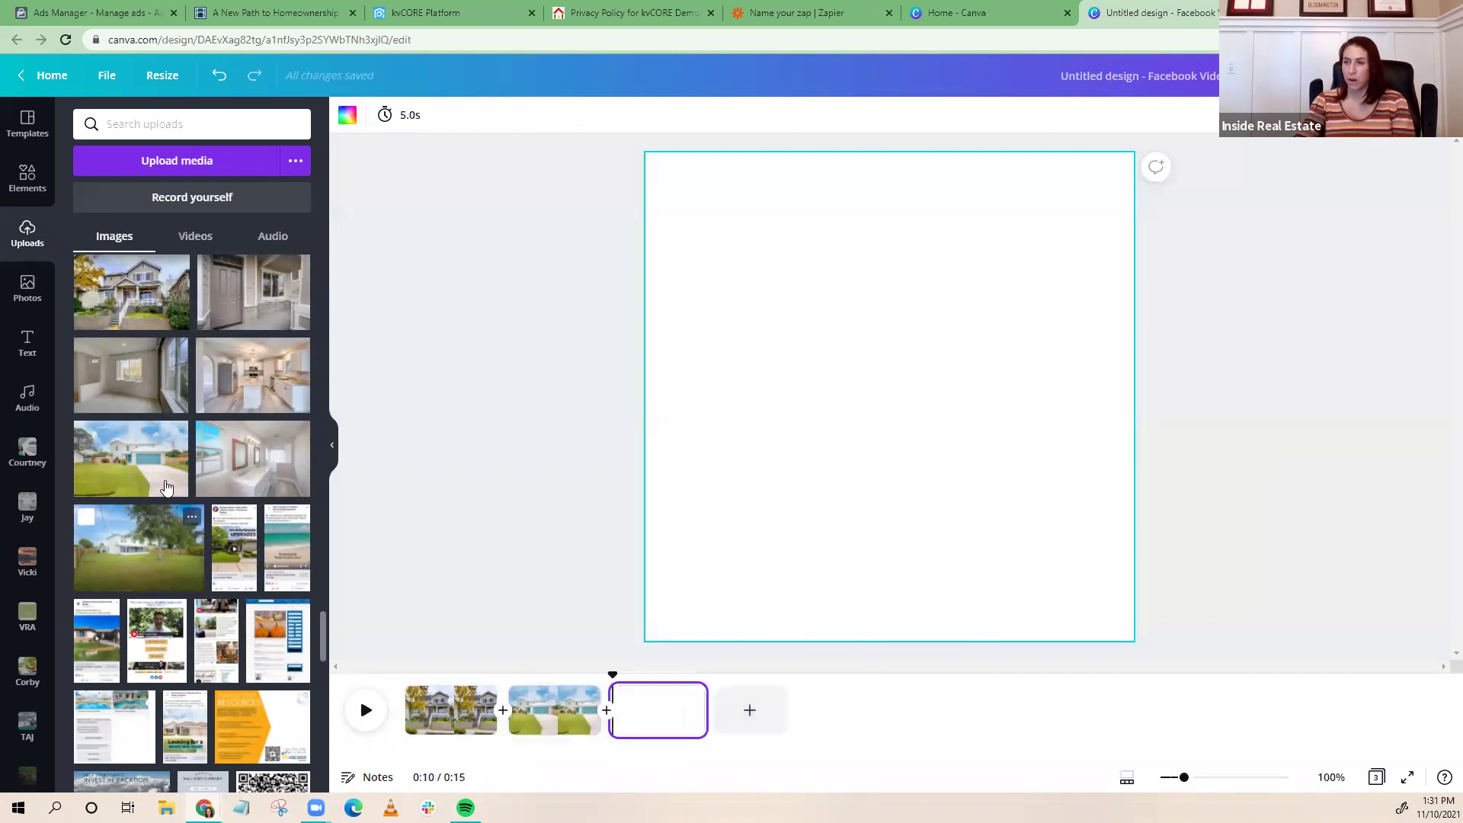
{"action": "scroll", "coordinate": [145, 520], "scroll_direction": "down", "scroll_amount": 15}
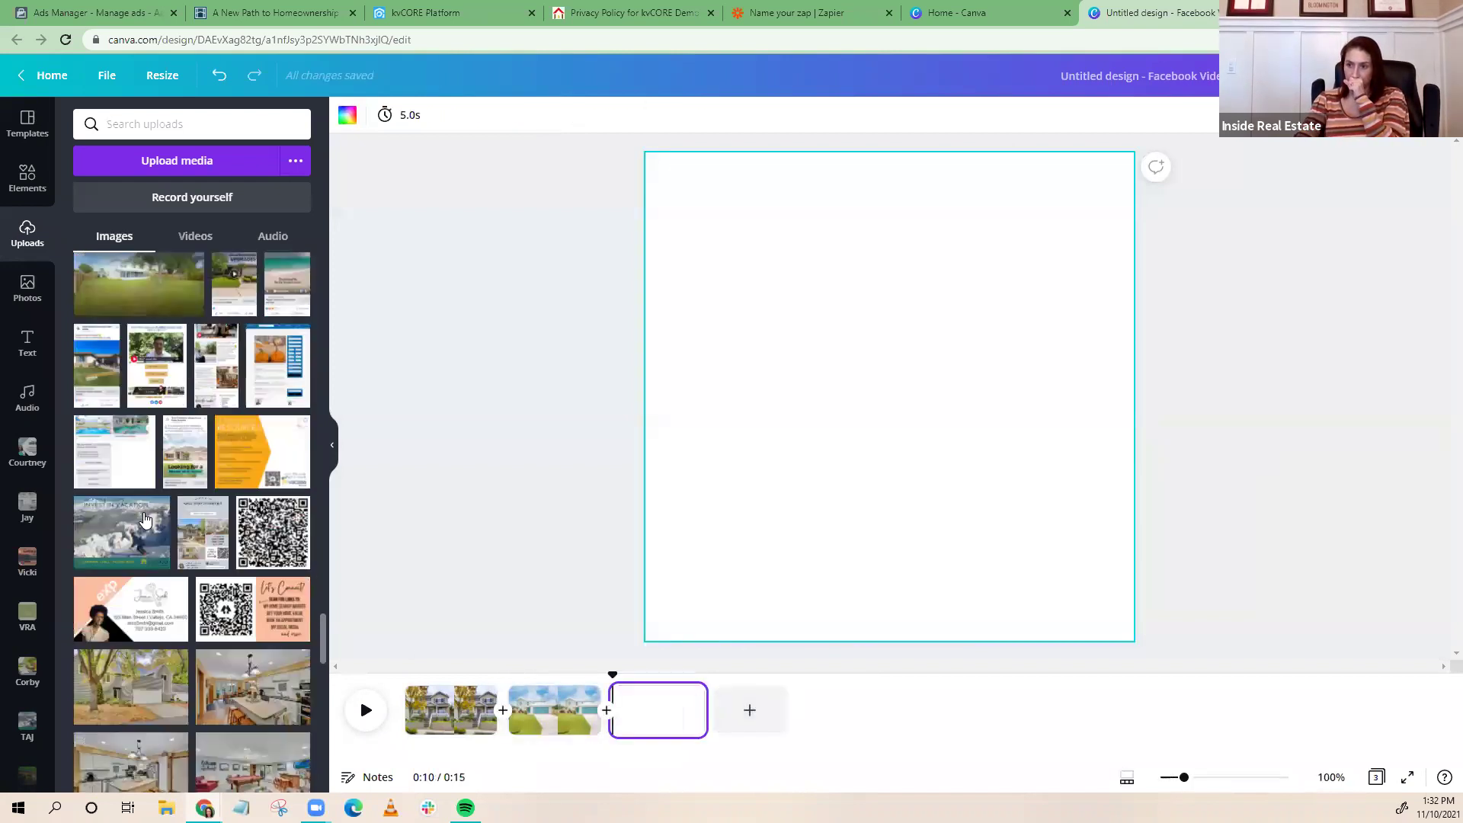
{"action": "scroll", "coordinate": [145, 519], "scroll_direction": "up", "scroll_amount": 4}
{"action": "left_click_drag", "start_coordinate": [142, 542], "coordinate": [703, 494]}
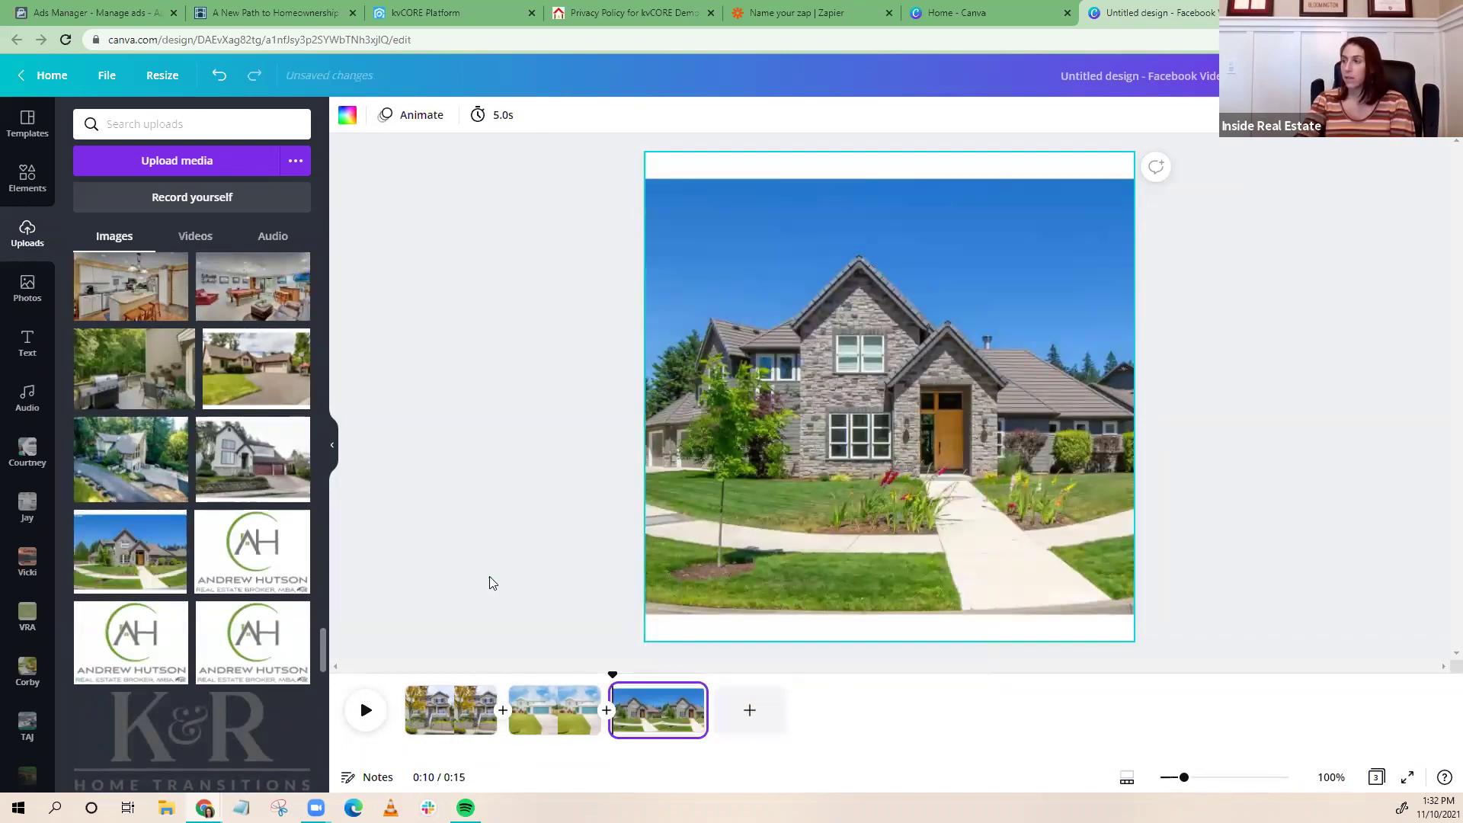
Enlarge the stone house photo within its frame to cover the white bands, and reposition it to center the house
{"action": "double_click", "coordinate": [878, 412]}
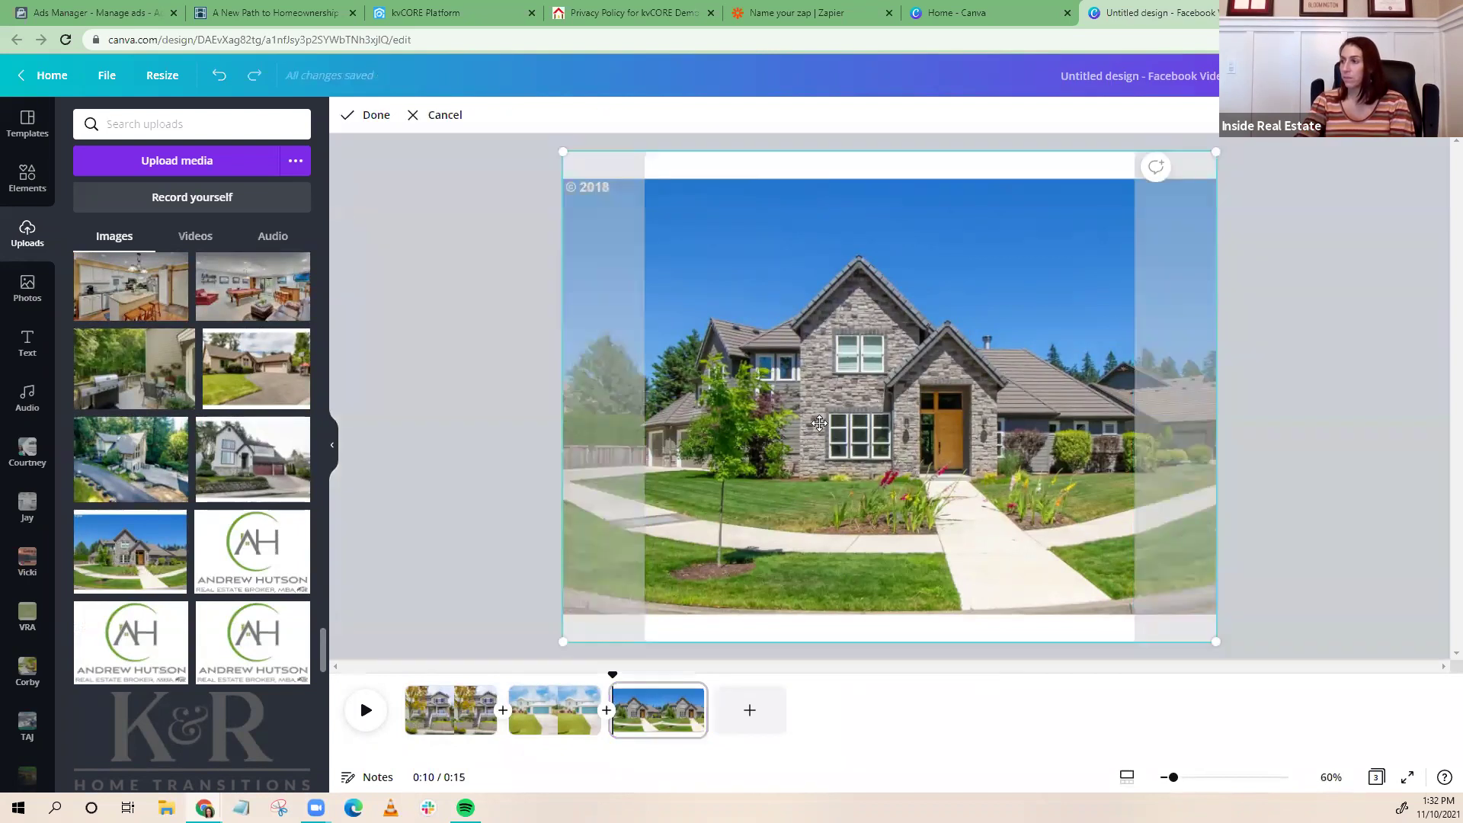
{"action": "left_click_drag", "start_coordinate": [536, 669], "coordinate": [520, 674]}
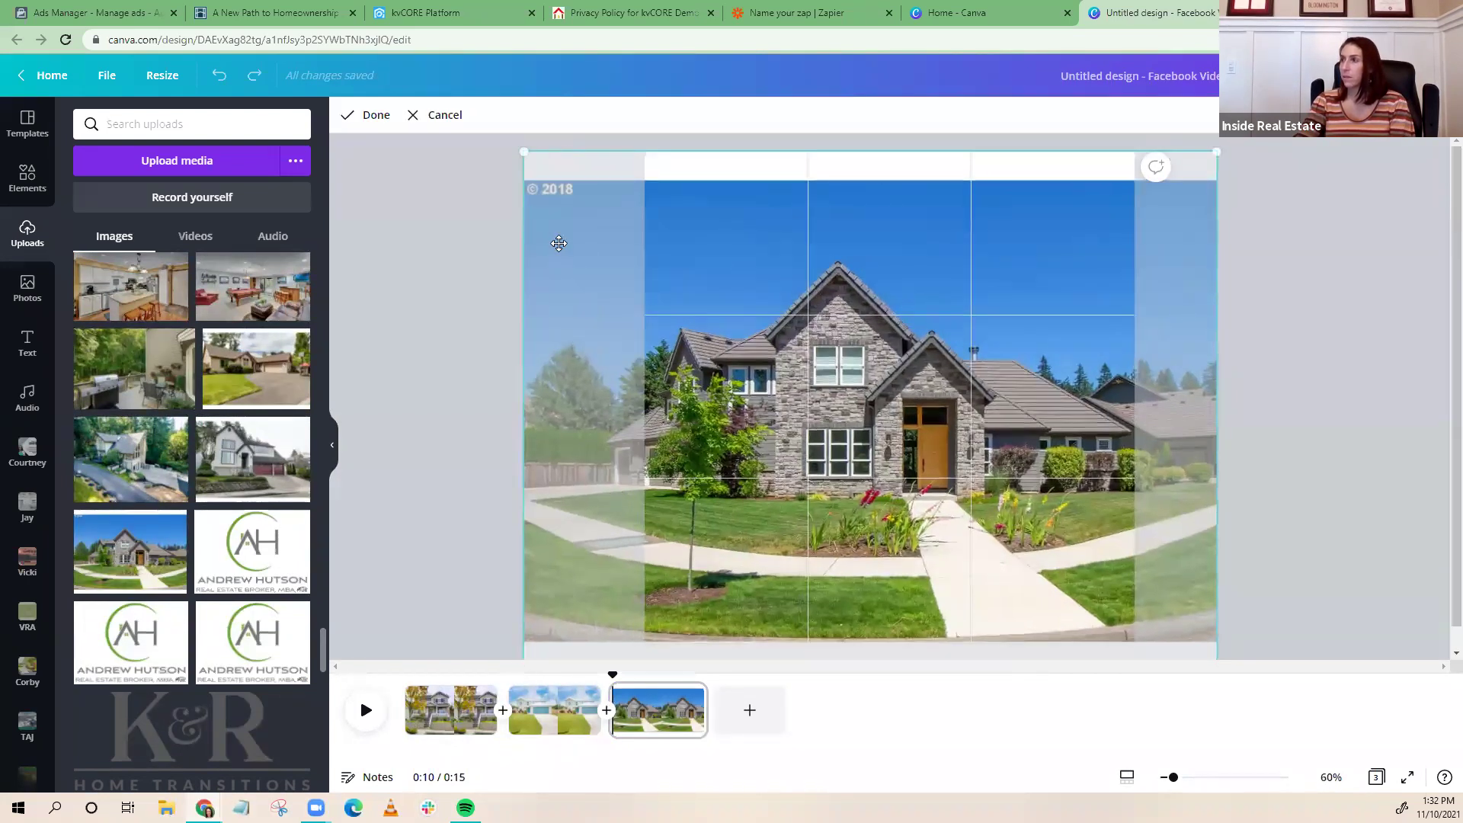
{"action": "left_click_drag", "start_coordinate": [524, 155], "coordinate": [494, 123]}
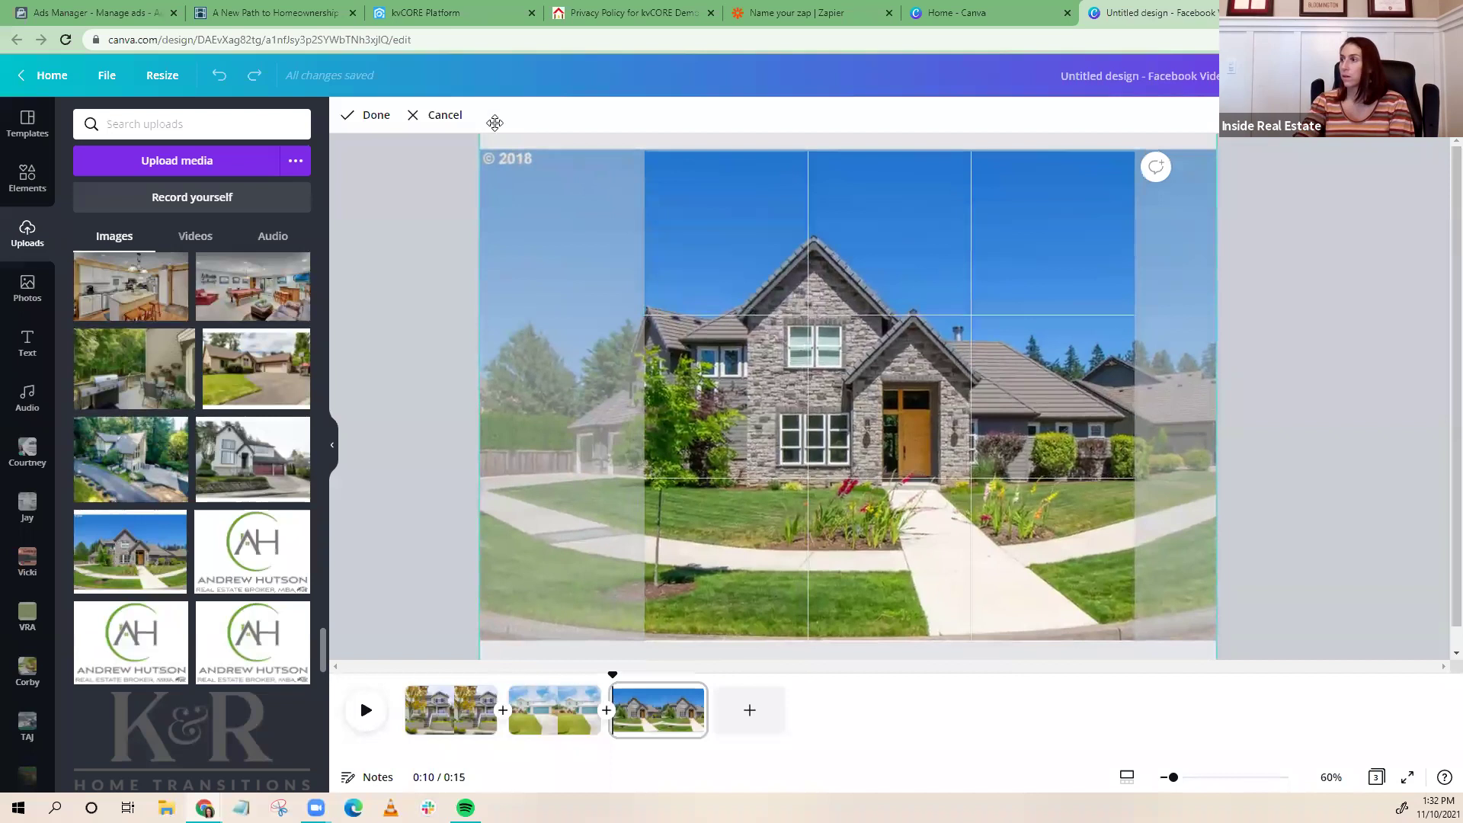
{"action": "left_click_drag", "start_coordinate": [917, 414], "coordinate": [950, 414]}
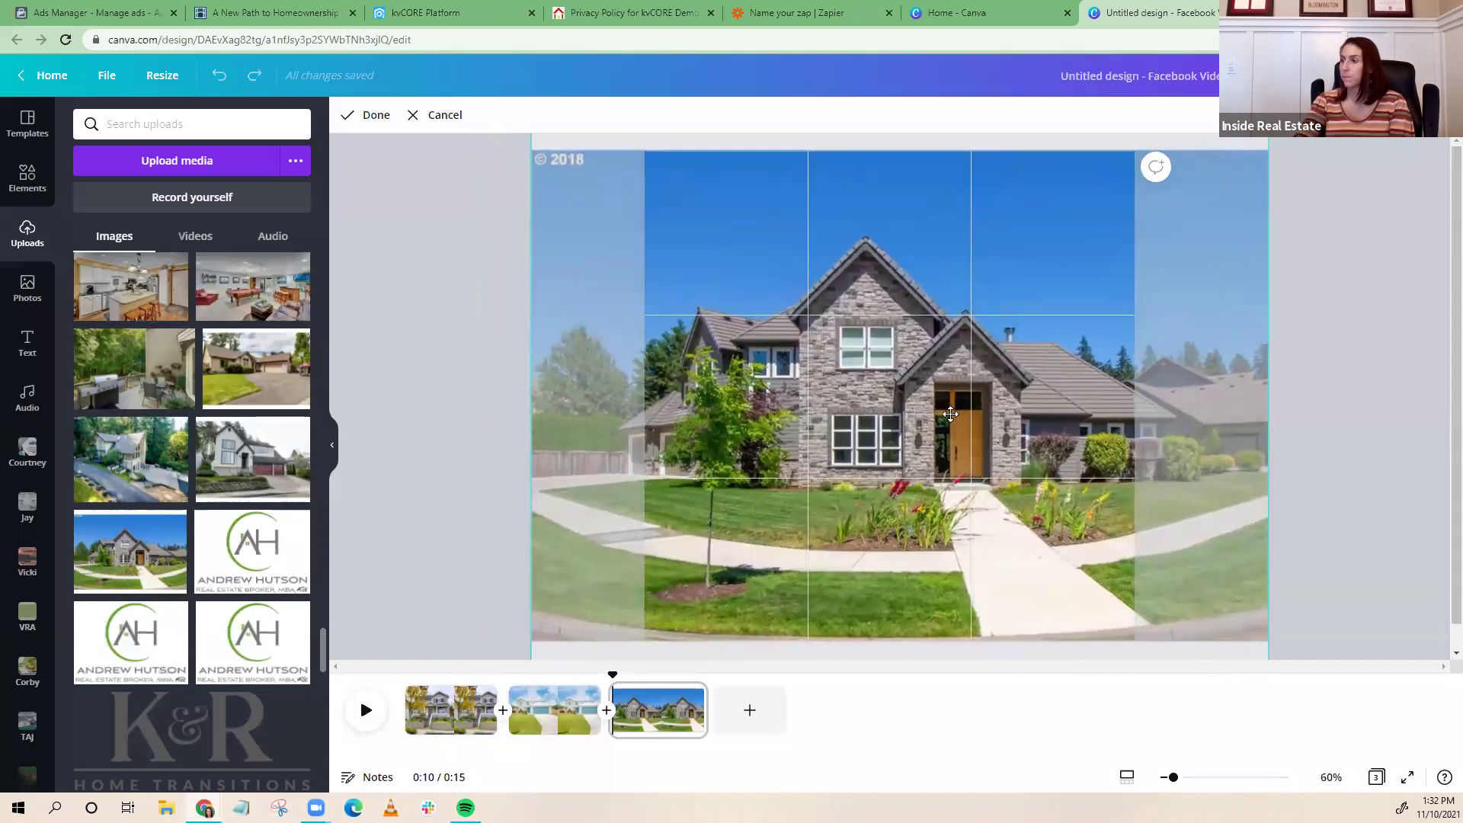
{"action": "left_click", "coordinate": [418, 406]}
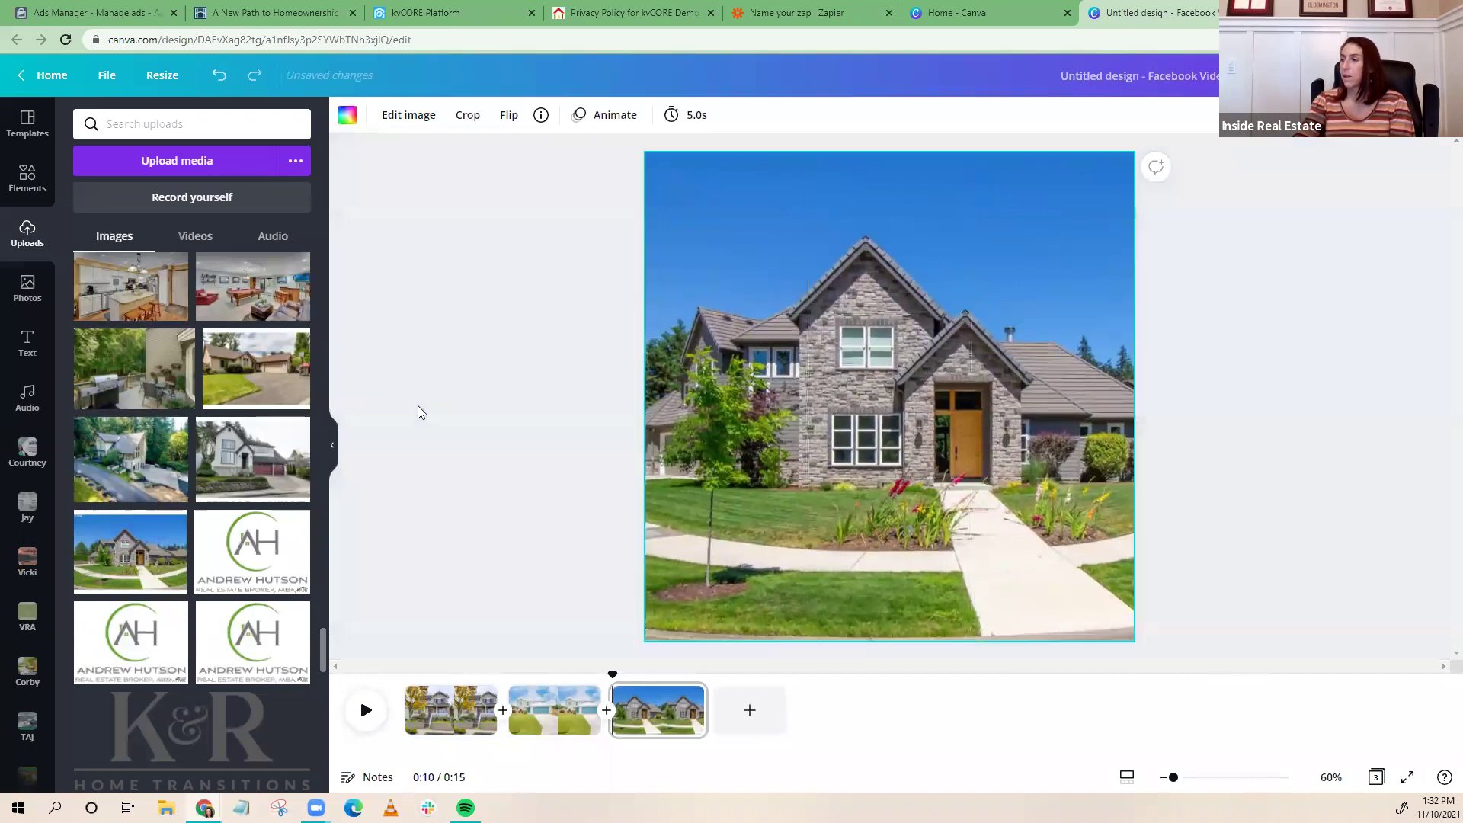
Add a square shape to the first page, flatten and widen it into a bar, and center it along the page's bottom edge
{"action": "left_click", "coordinate": [446, 709]}
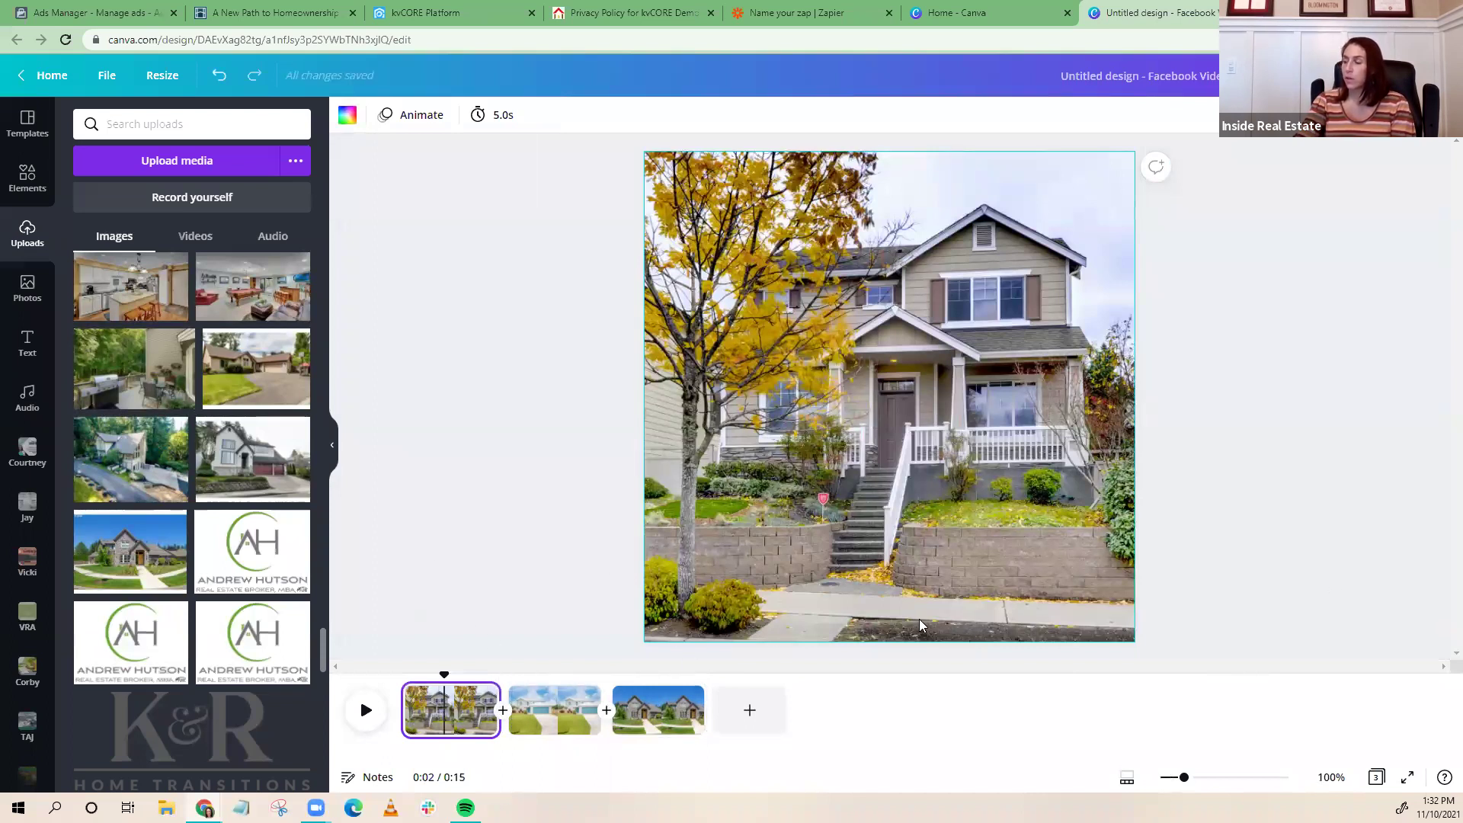
{"action": "left_click", "coordinate": [26, 181]}
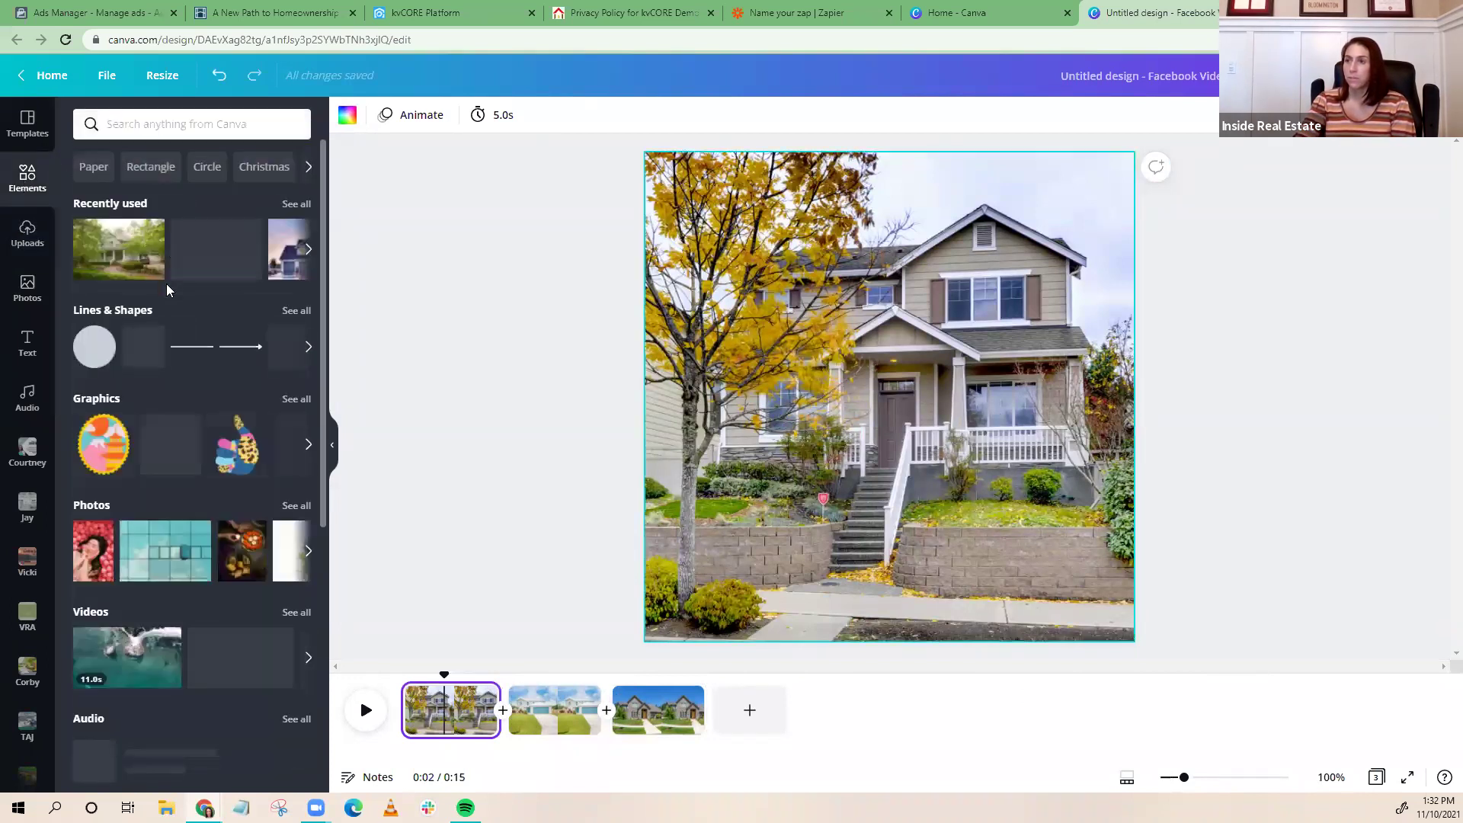
{"action": "left_click", "coordinate": [143, 347]}
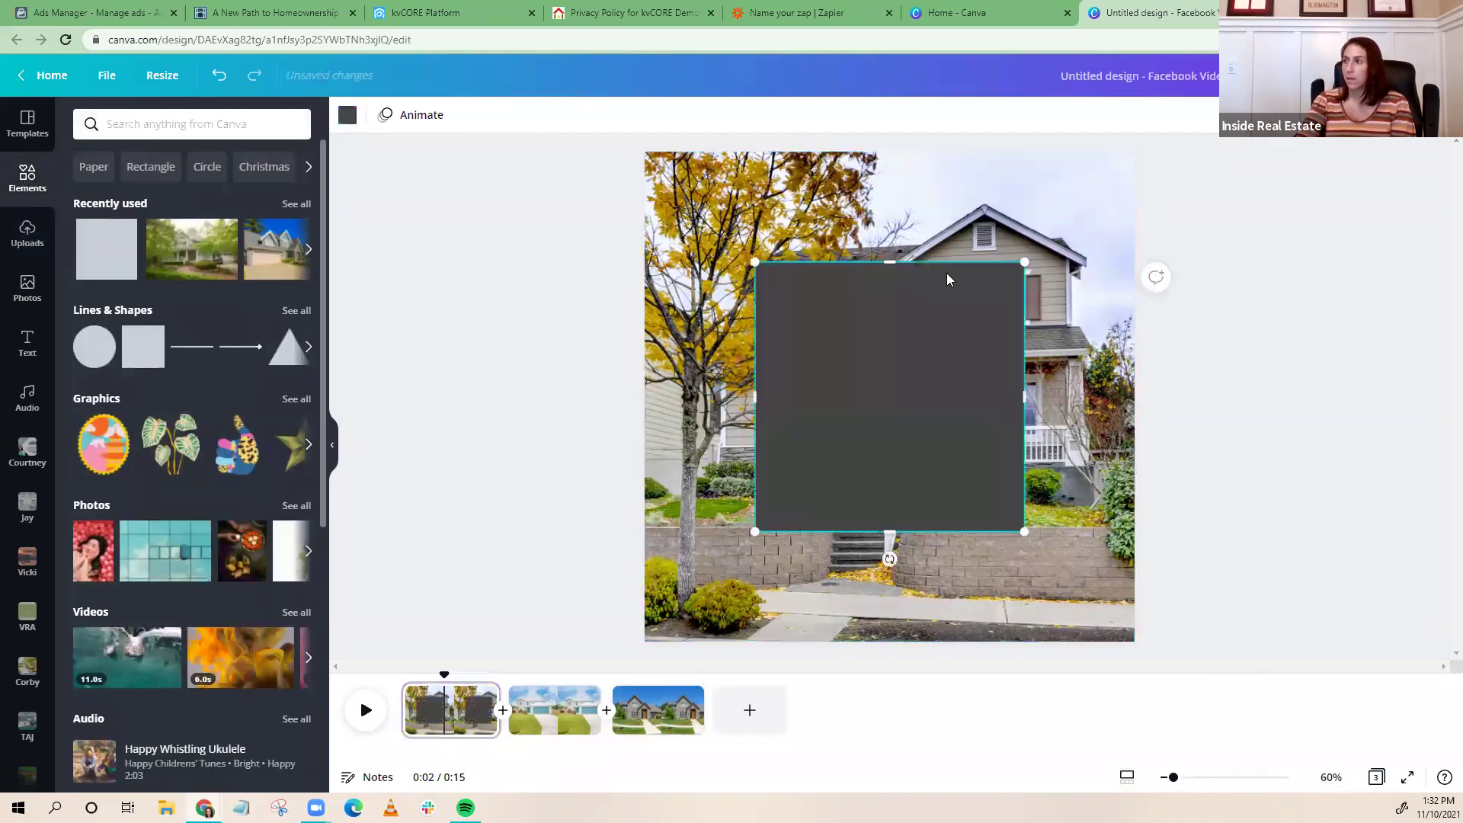
{"action": "left_click_drag", "start_coordinate": [896, 304], "coordinate": [890, 469]}
{"action": "left_click_drag", "start_coordinate": [731, 496], "coordinate": [700, 496]}
{"action": "left_click_drag", "start_coordinate": [901, 502], "coordinate": [909, 606]}
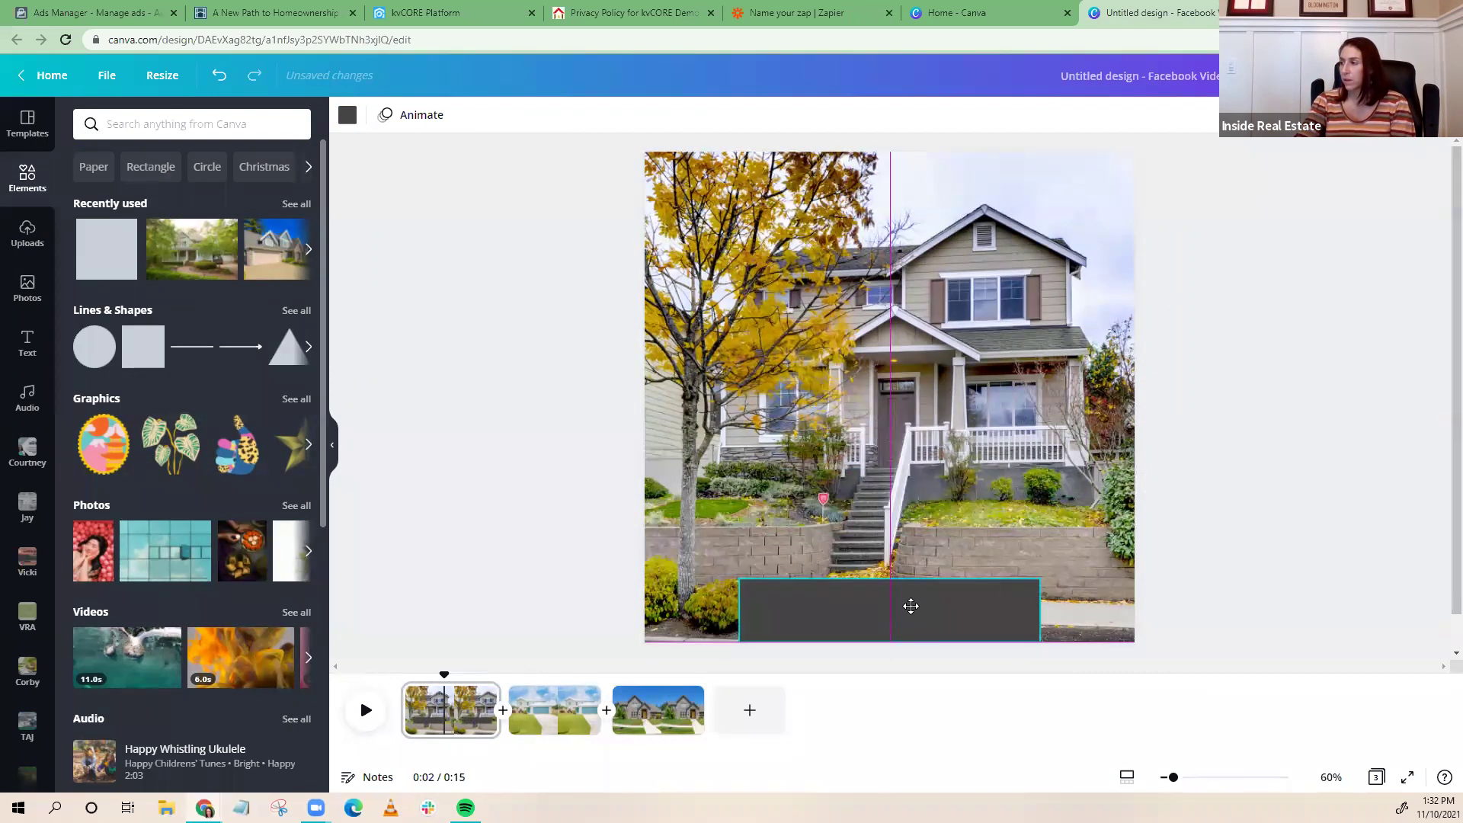
{"action": "left_click_drag", "start_coordinate": [909, 611], "coordinate": [909, 612]}
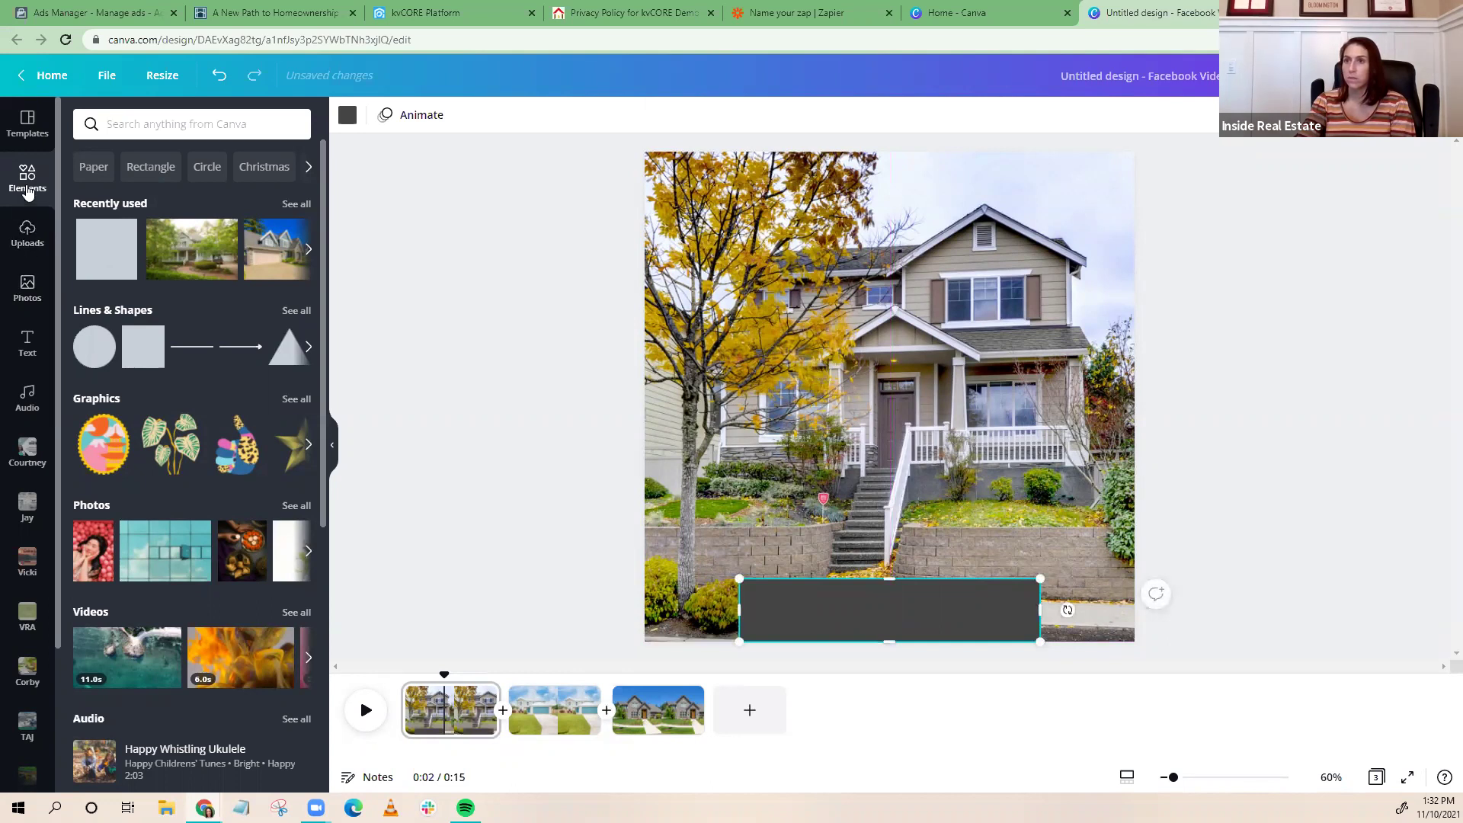
Add a heading reading "Lease to Own?" to the first page and color it white
{"action": "left_click", "coordinate": [38, 334]}
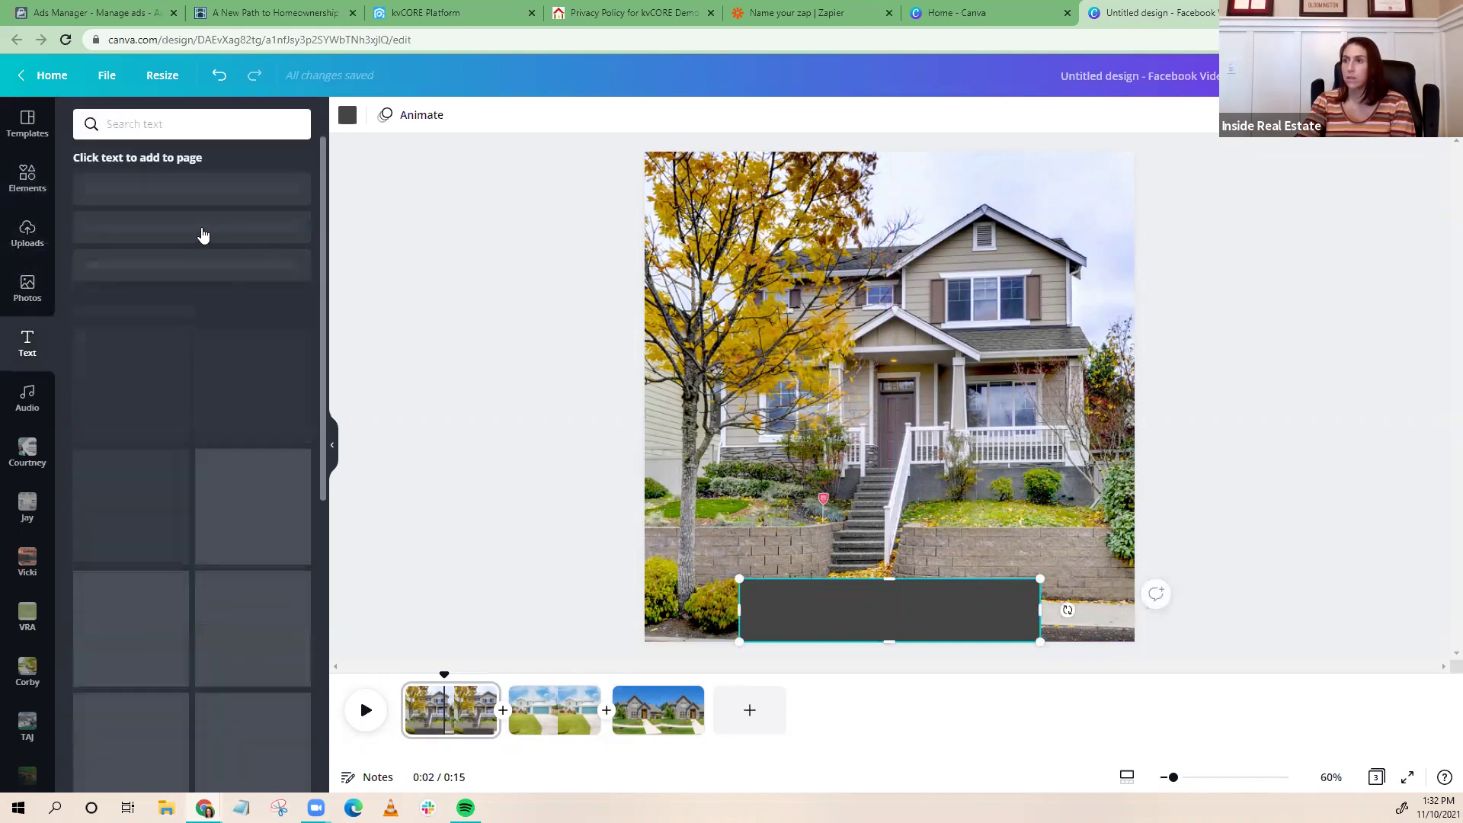
{"action": "left_click", "coordinate": [158, 208]}
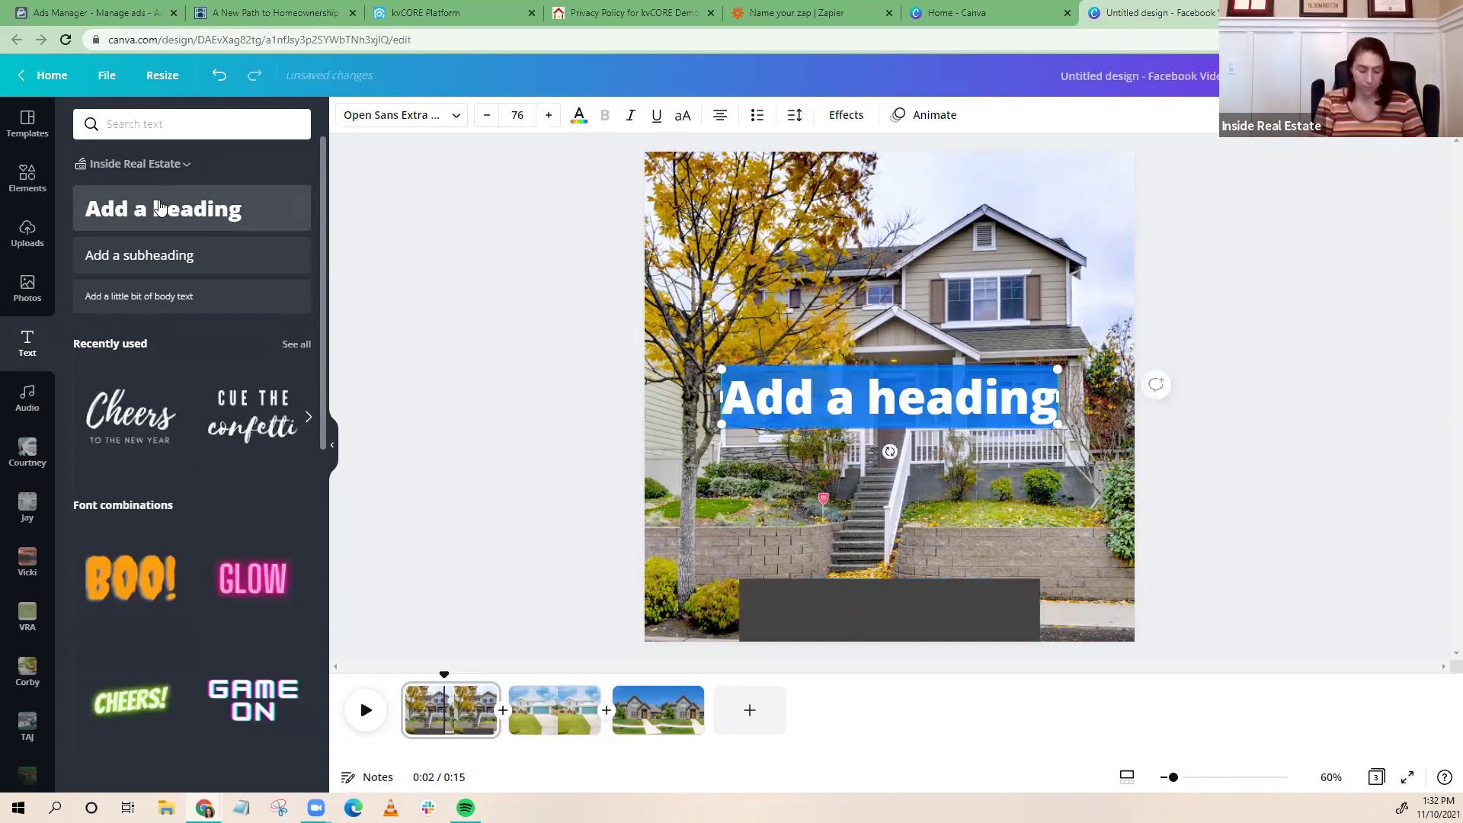
{"action": "type", "text": "Lease"}
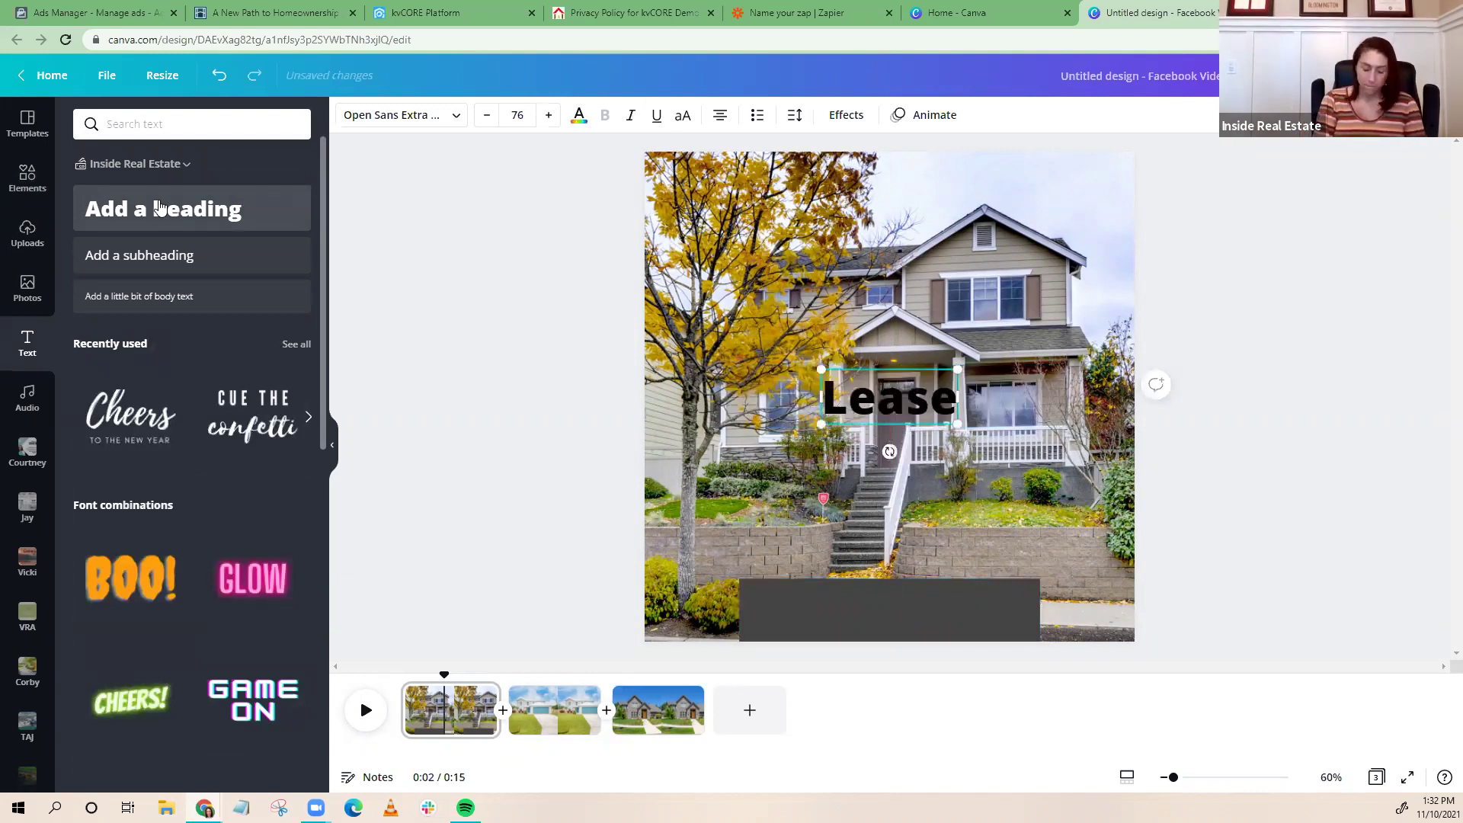
{"action": "type", "text": " to Own?"}
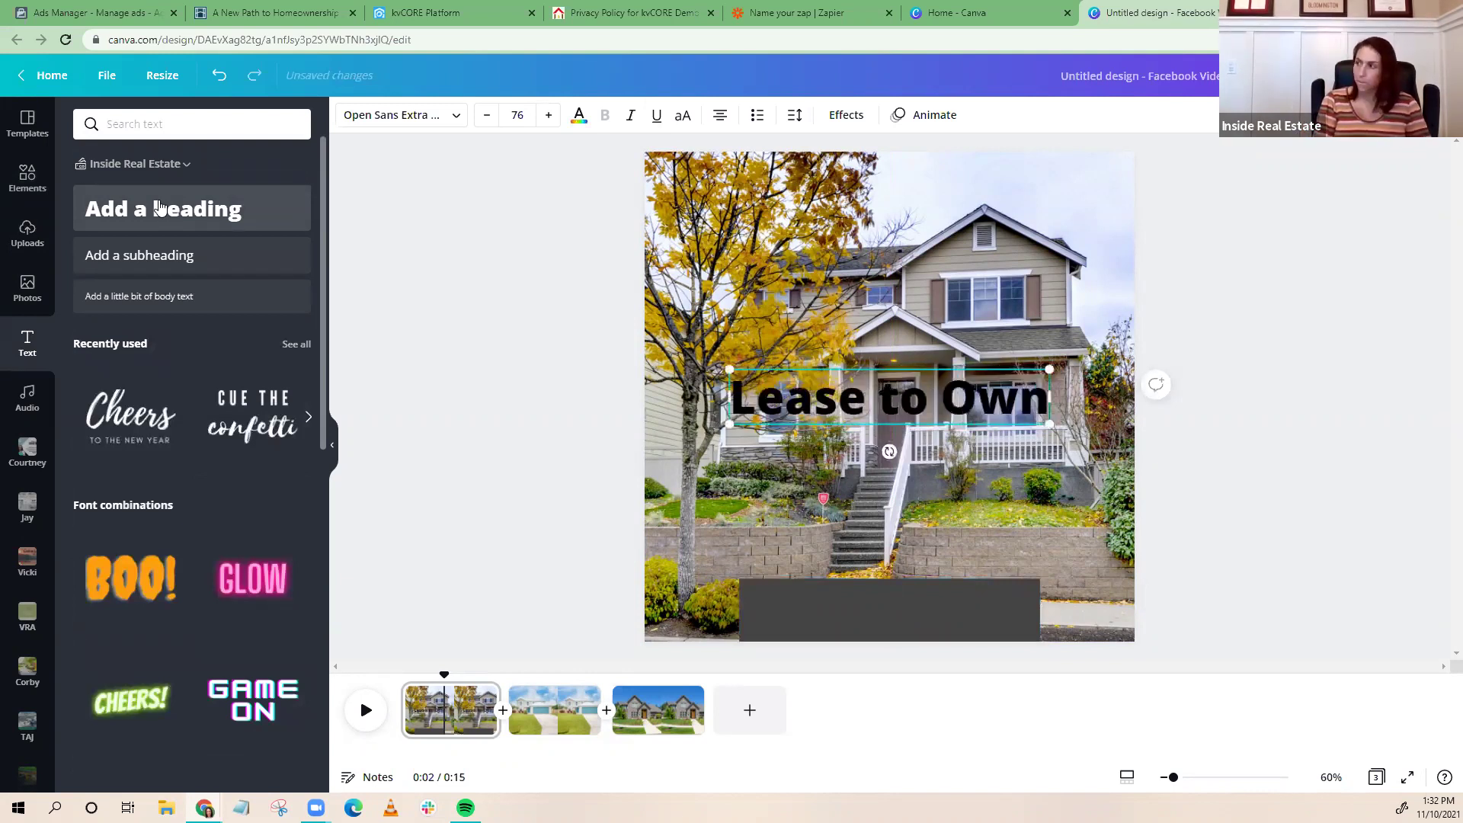
{"action": "left_click", "coordinate": [579, 115]}
{"action": "left_click", "coordinate": [167, 305]}
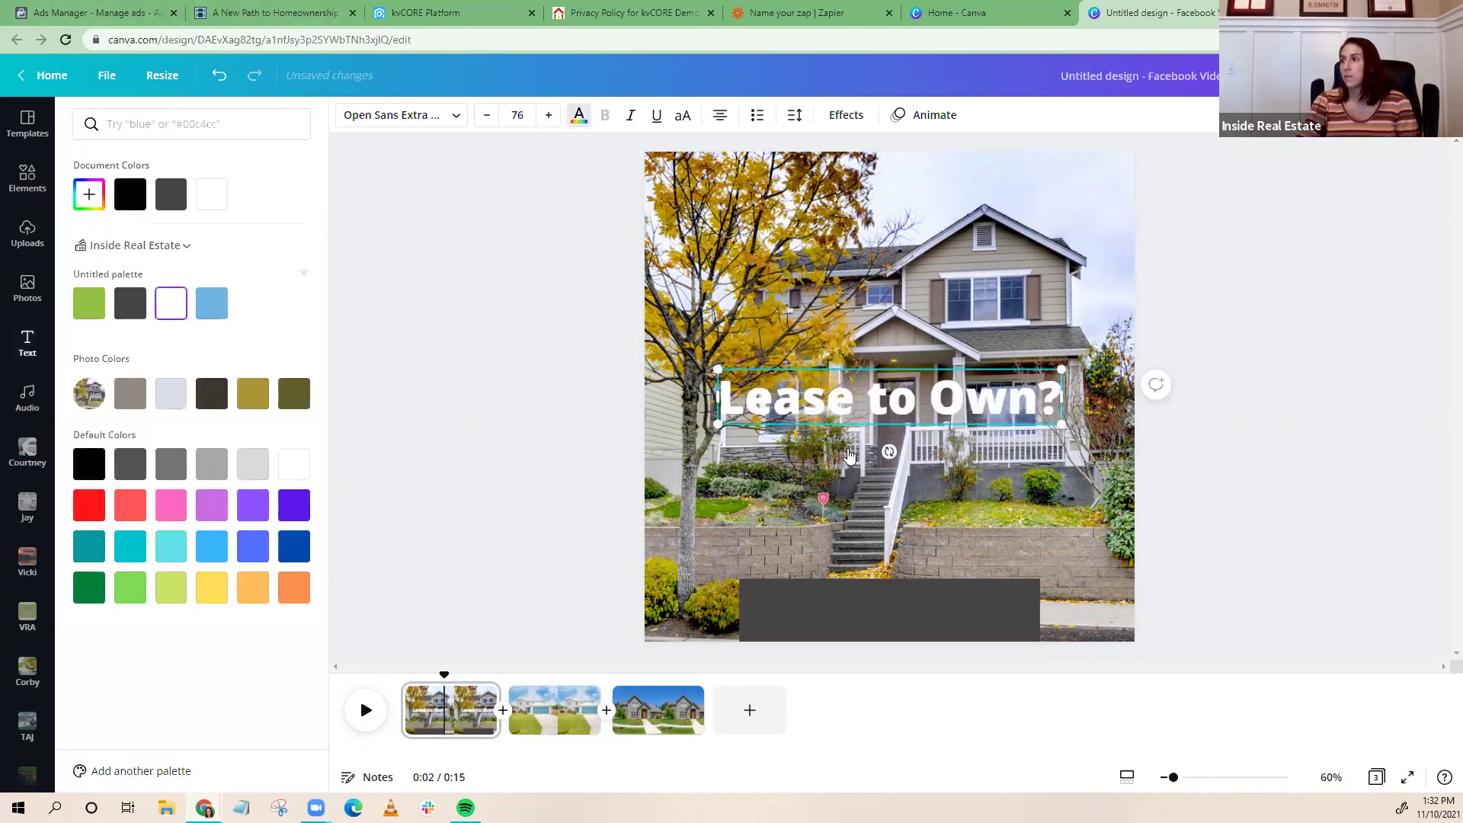
Shrink the "Lease to Own?" heading to about size 50.3, center it on the dark bar, and narrow the bar around the text
{"action": "left_click_drag", "start_coordinate": [726, 369], "coordinate": [842, 387]}
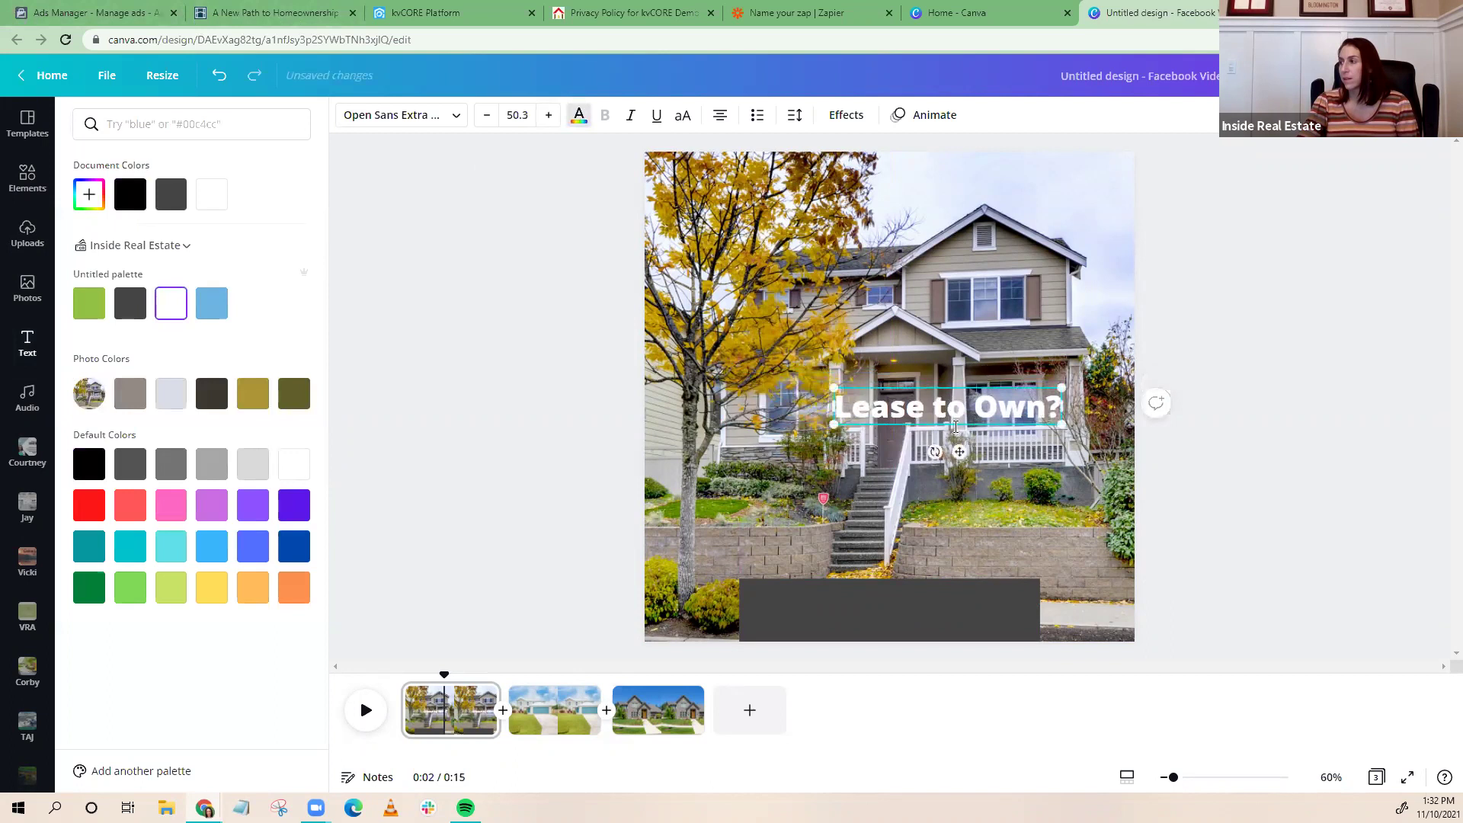
{"action": "left_click_drag", "start_coordinate": [958, 453], "coordinate": [902, 660]}
{"action": "left_click", "coordinate": [747, 583]}
{"action": "left_click_drag", "start_coordinate": [739, 579], "coordinate": [767, 584]}
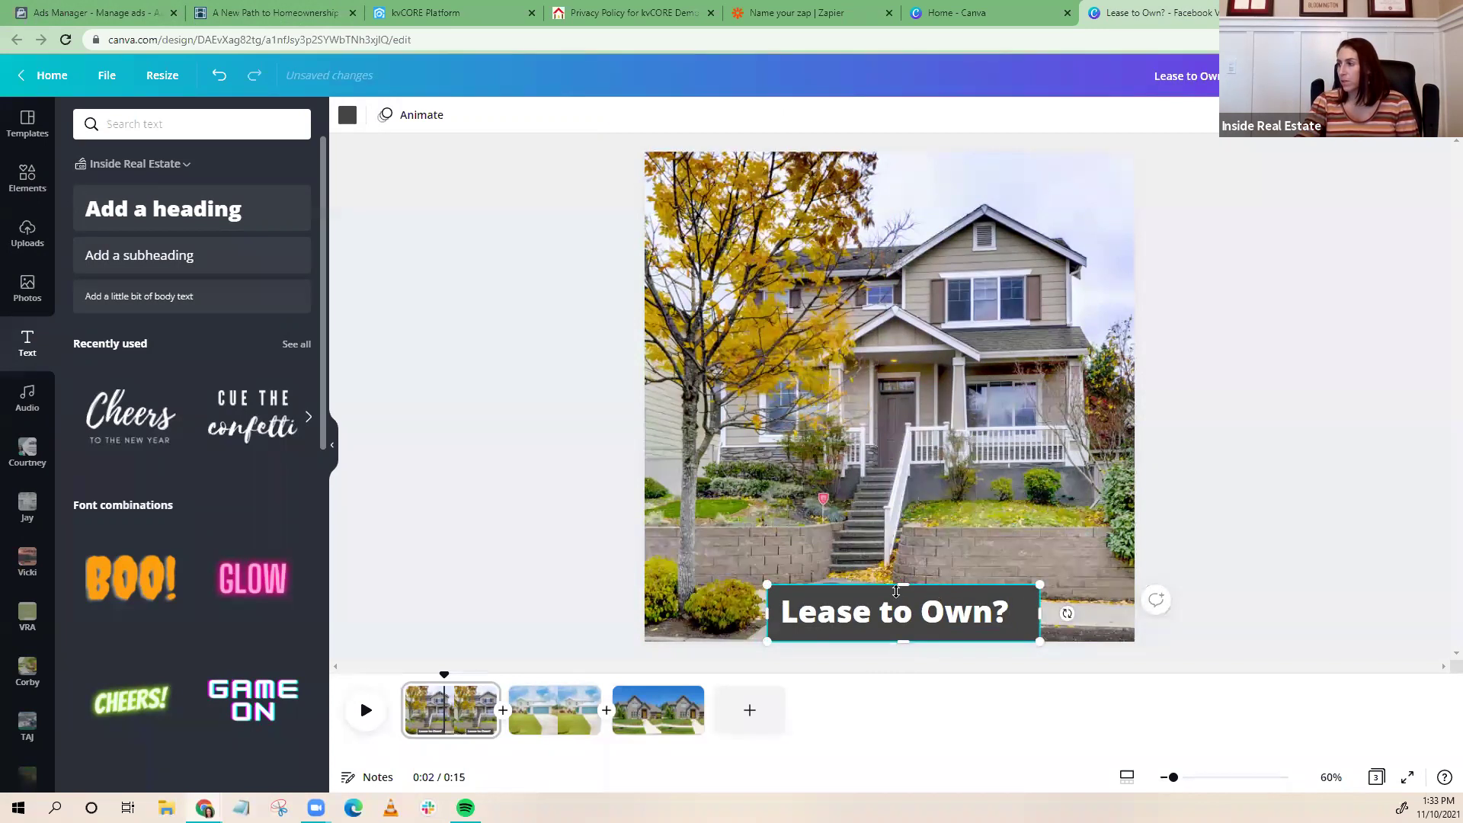
{"action": "left_click", "coordinate": [812, 632]}
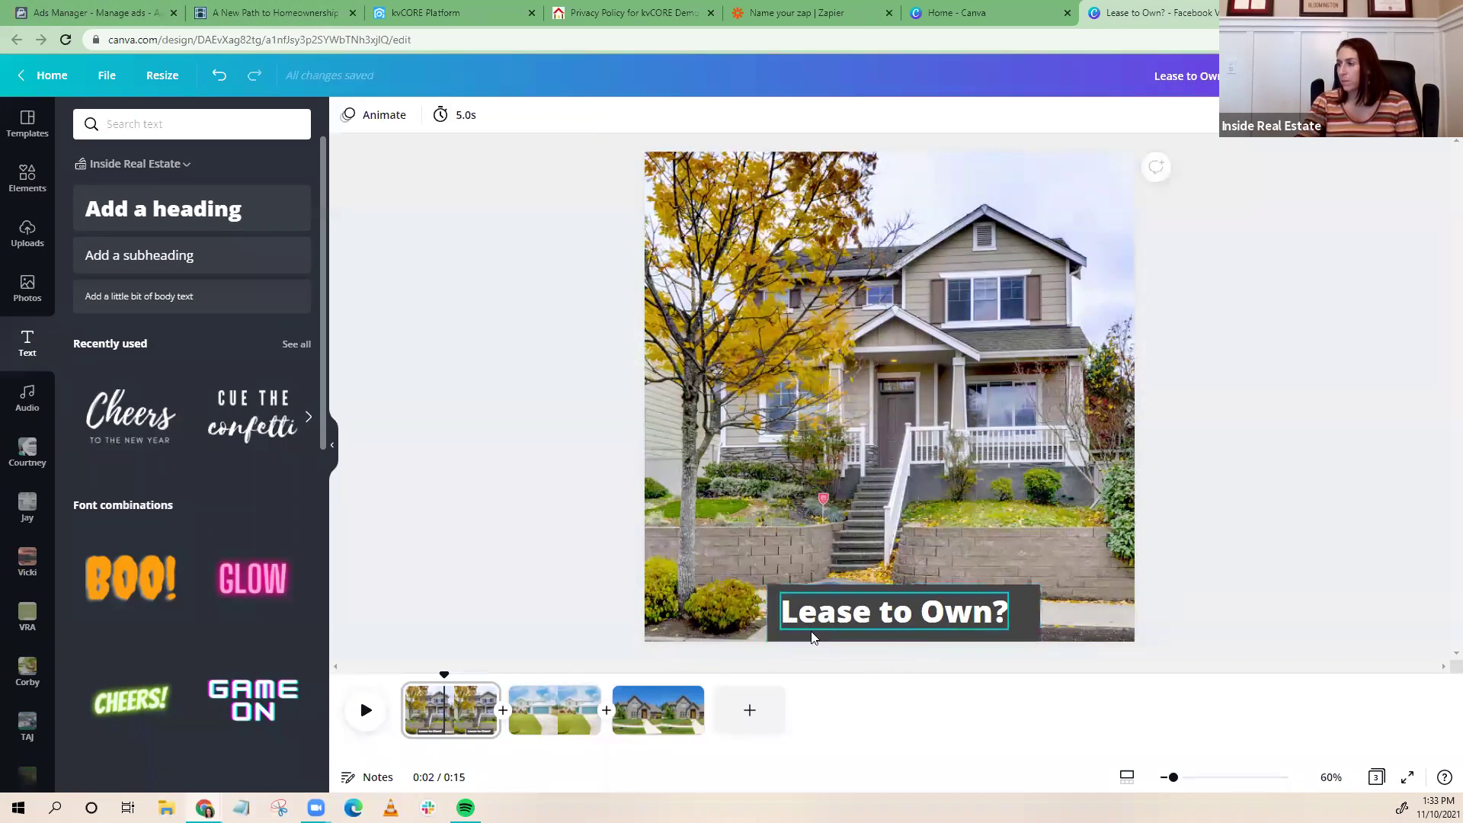
{"action": "left_click", "coordinate": [813, 635]}
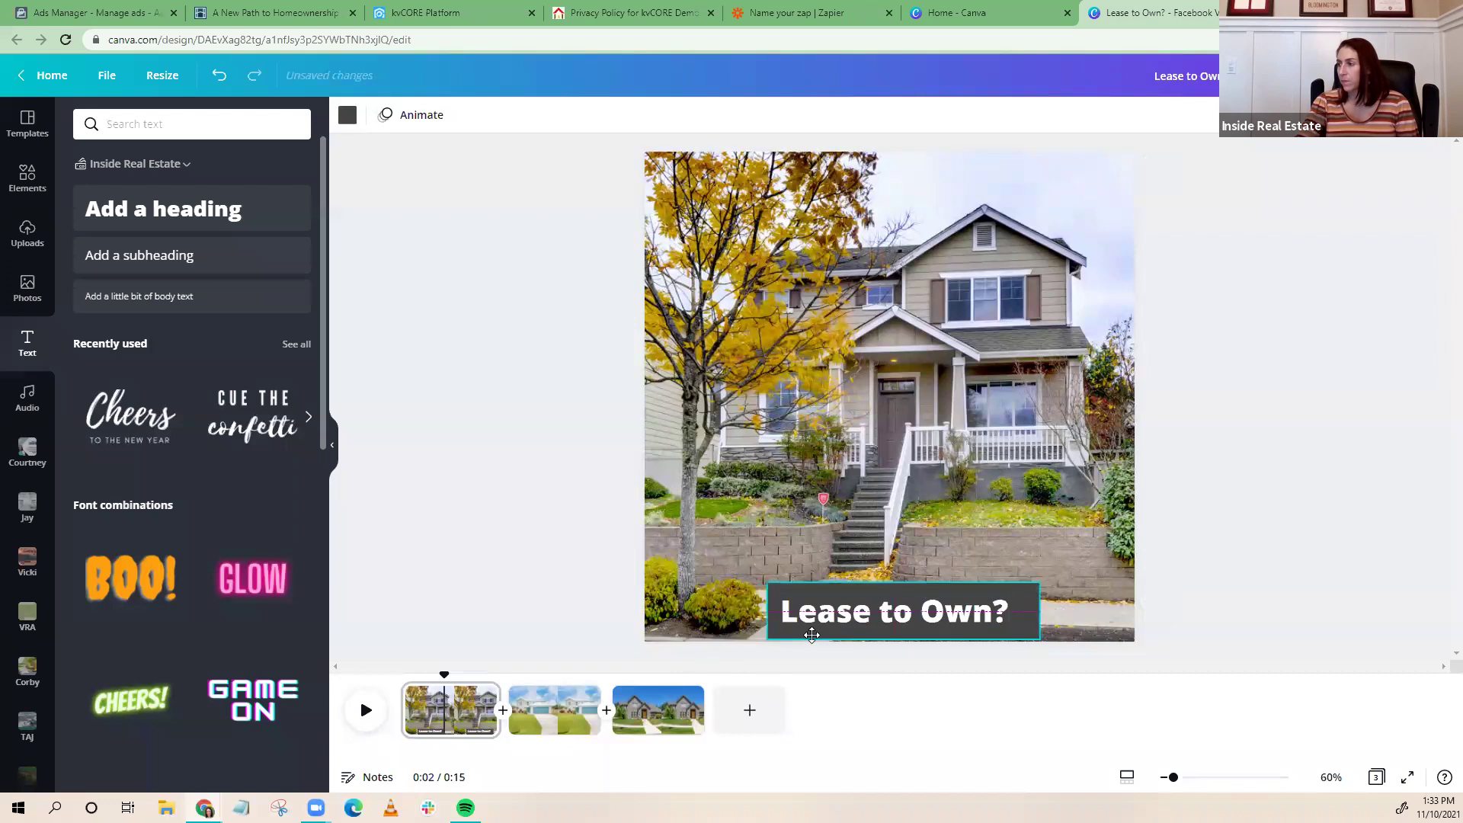
{"action": "left_click_drag", "start_coordinate": [902, 584], "coordinate": [904, 607]}
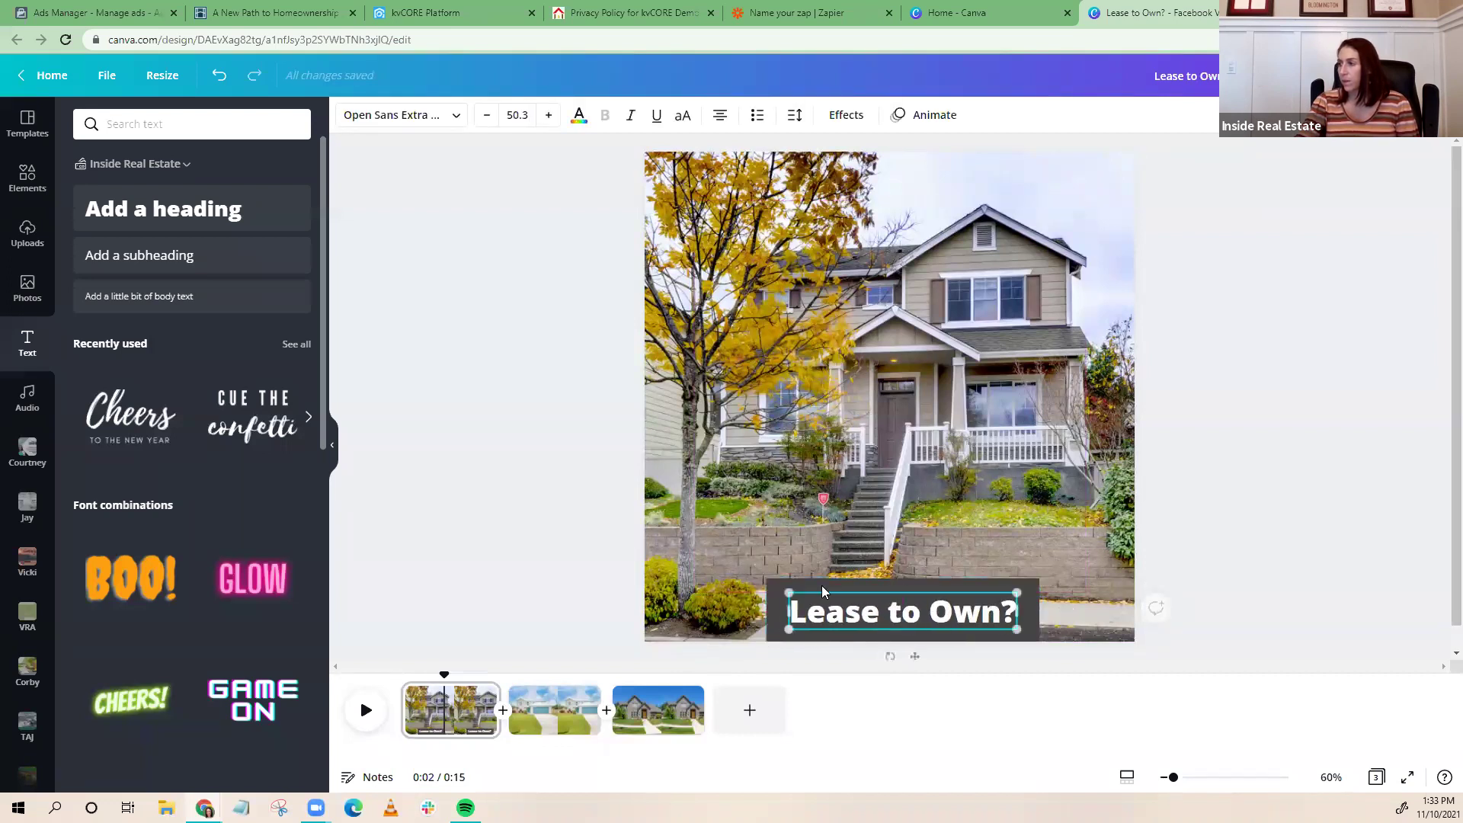
Add a second heading reading "Looking for" to the first page
{"action": "left_click", "coordinate": [185, 224]}
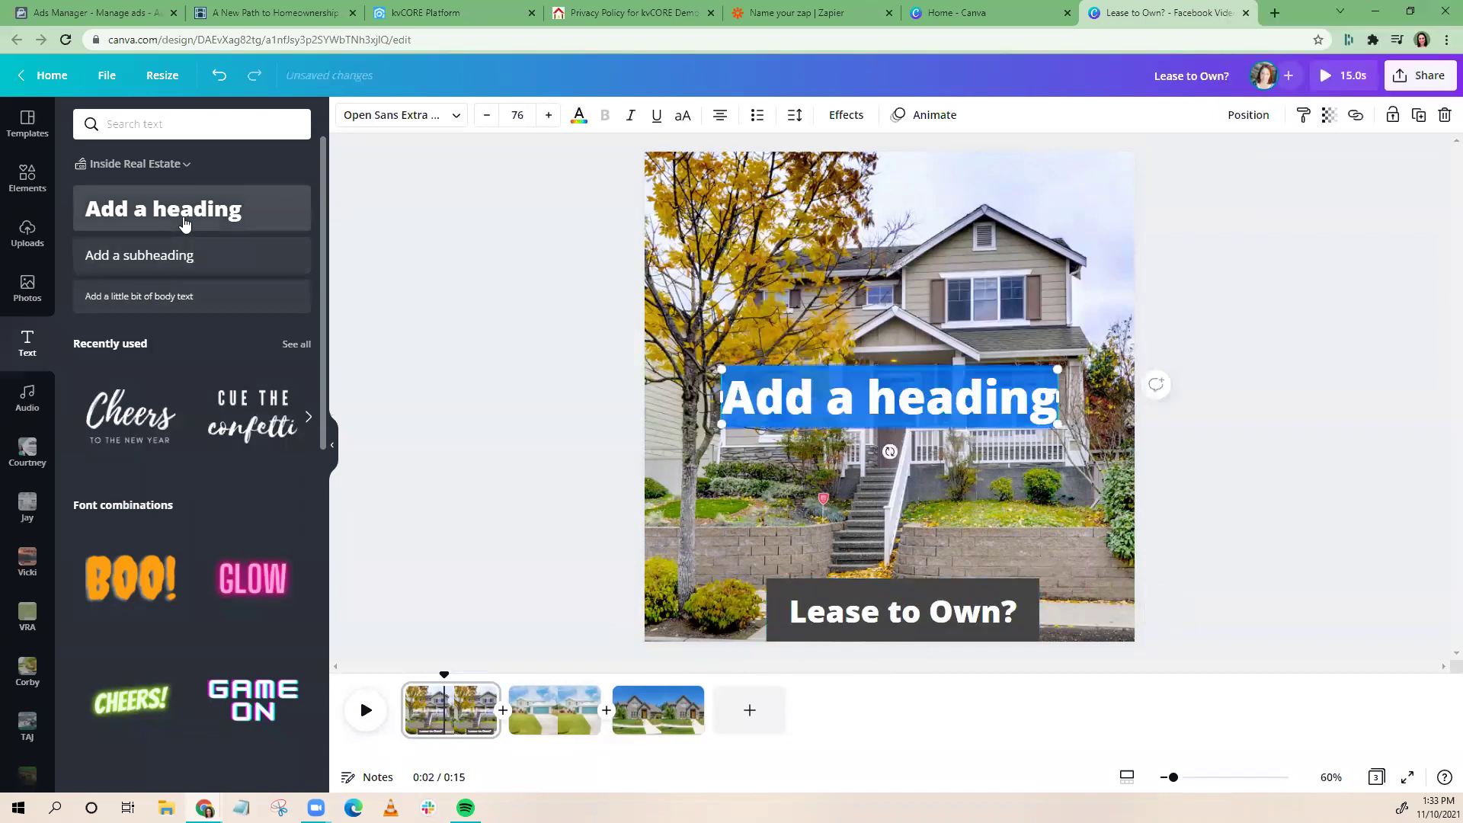
{"action": "type", "text": "Looking foi"}
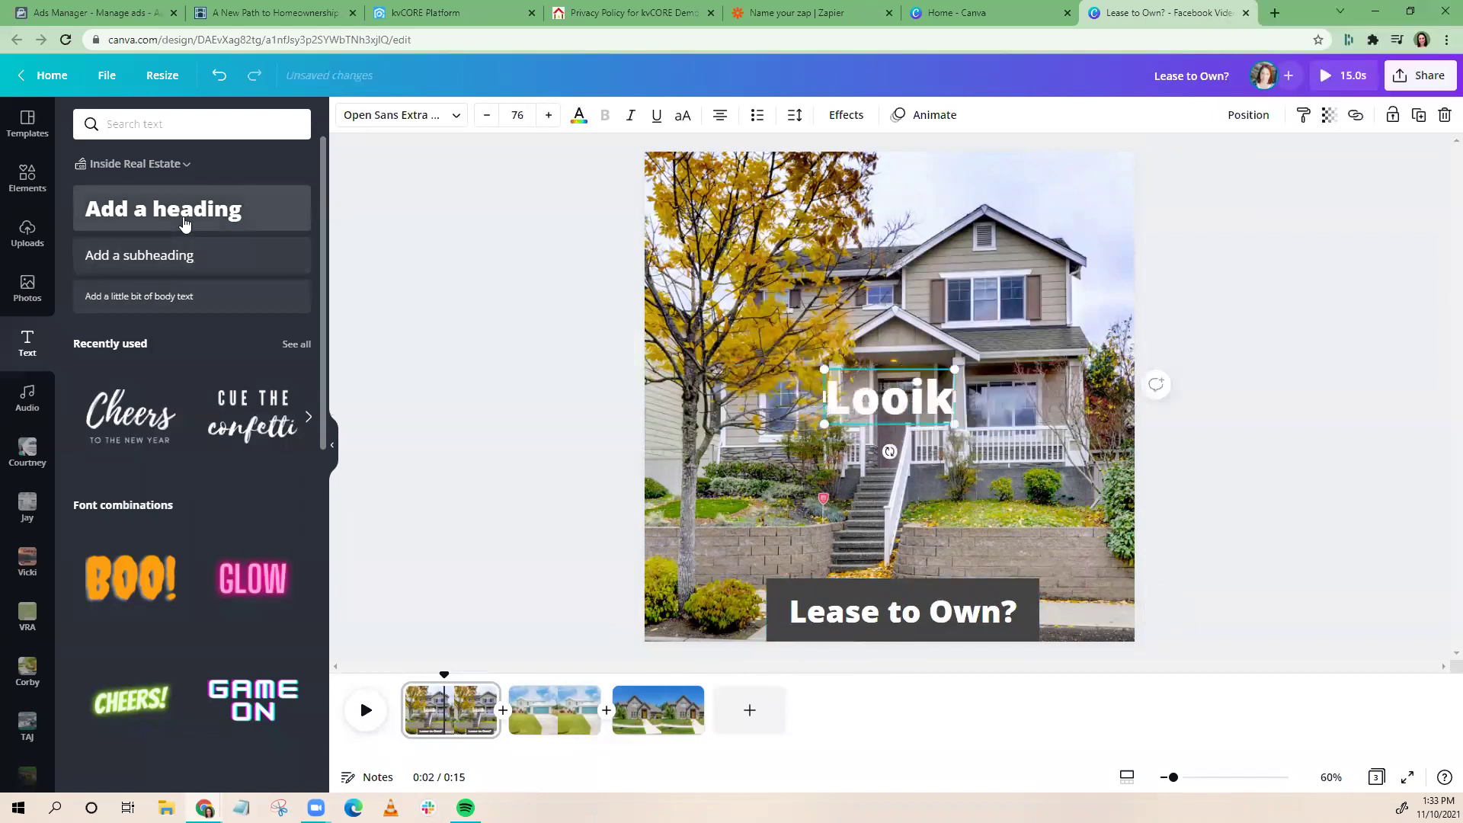
{"action": "type", "text": "r"}
{"action": "key", "text": "BackSpace"}
{"action": "key", "text": "BackSpace"}
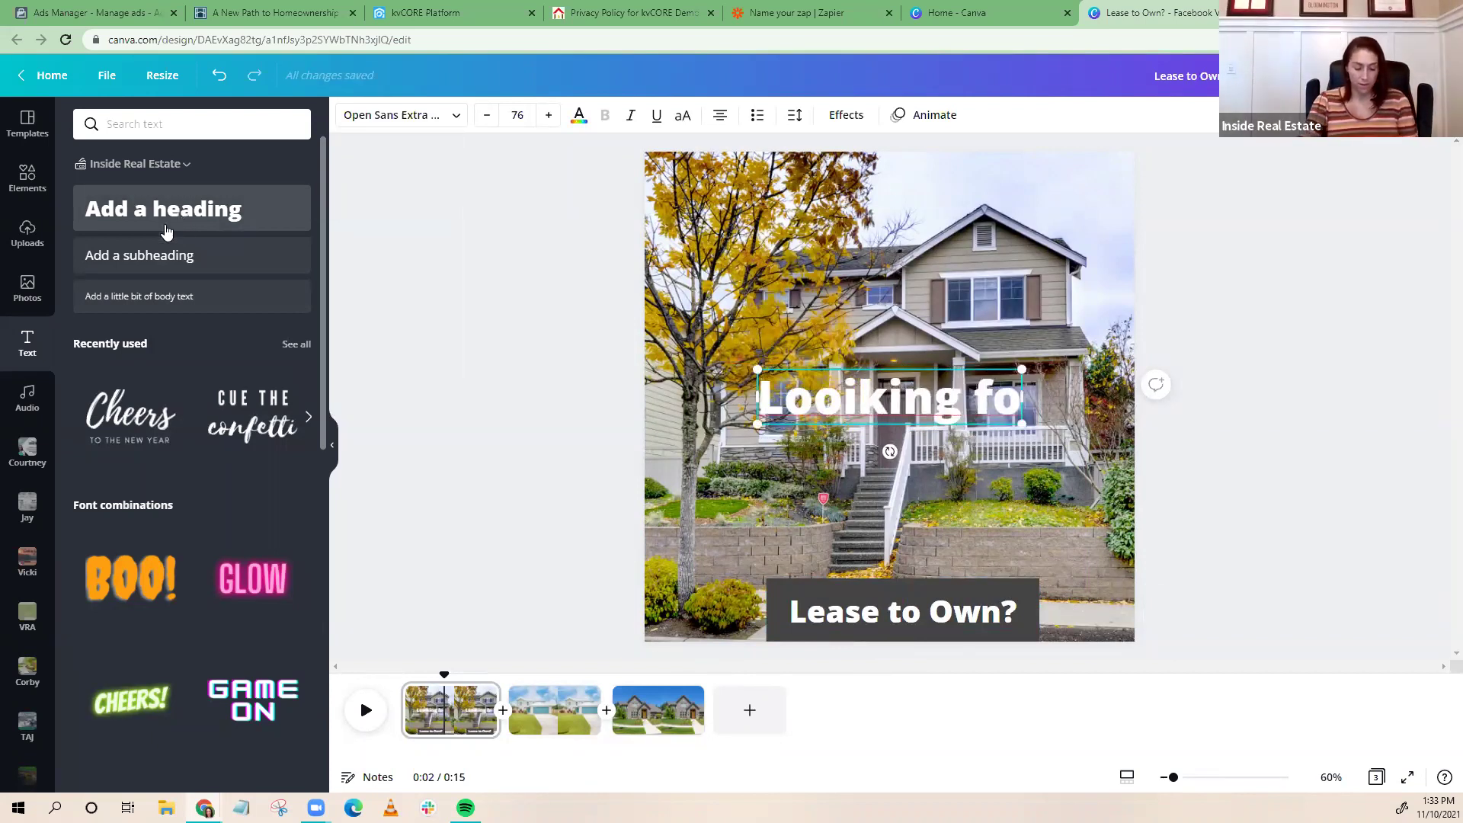
{"action": "type", "text": "f"}
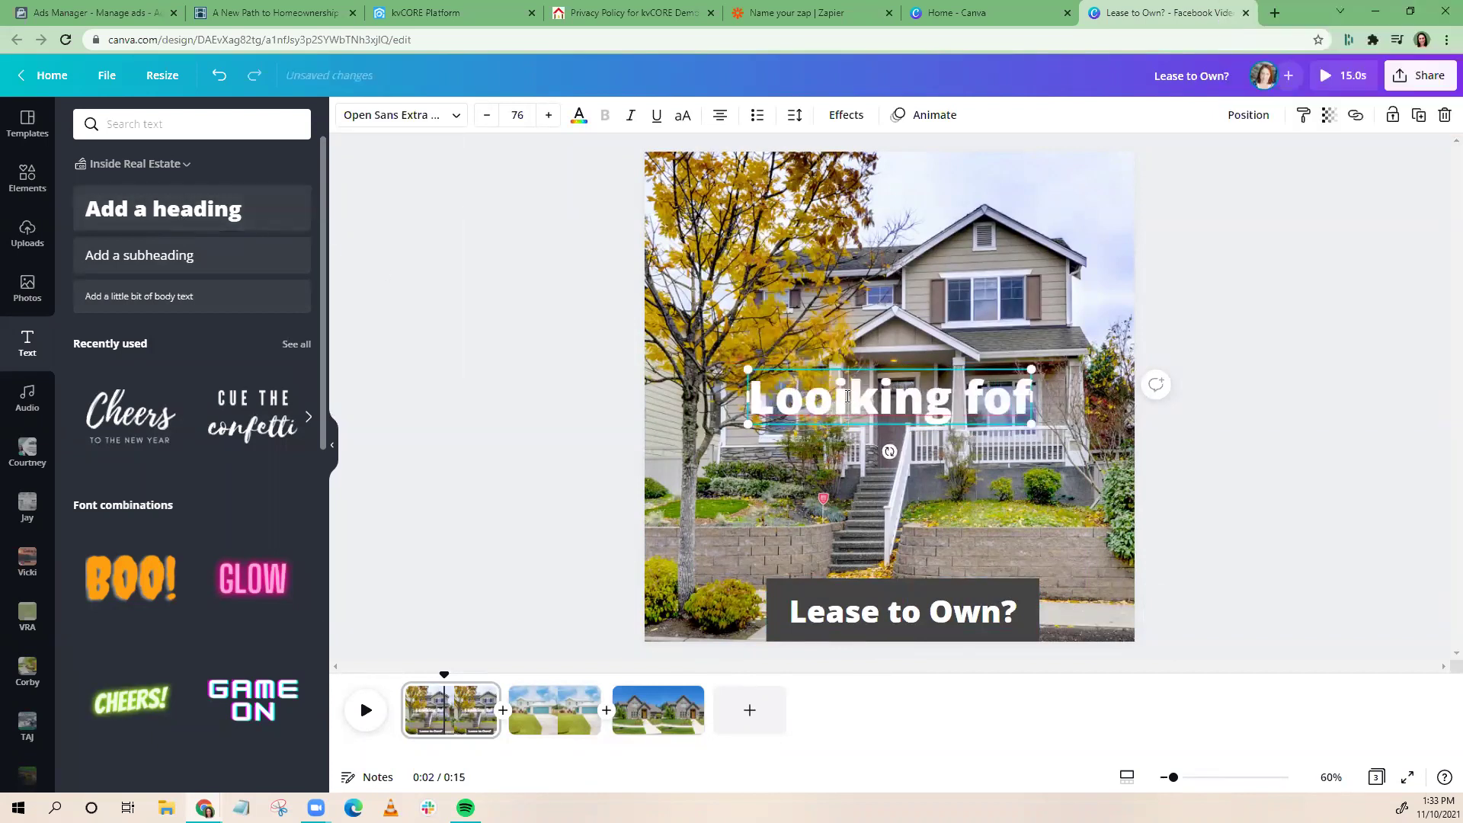
{"action": "key", "text": "BackSpace"}
{"action": "key", "text": "BackSpace"}
{"action": "type", "text": "r"}
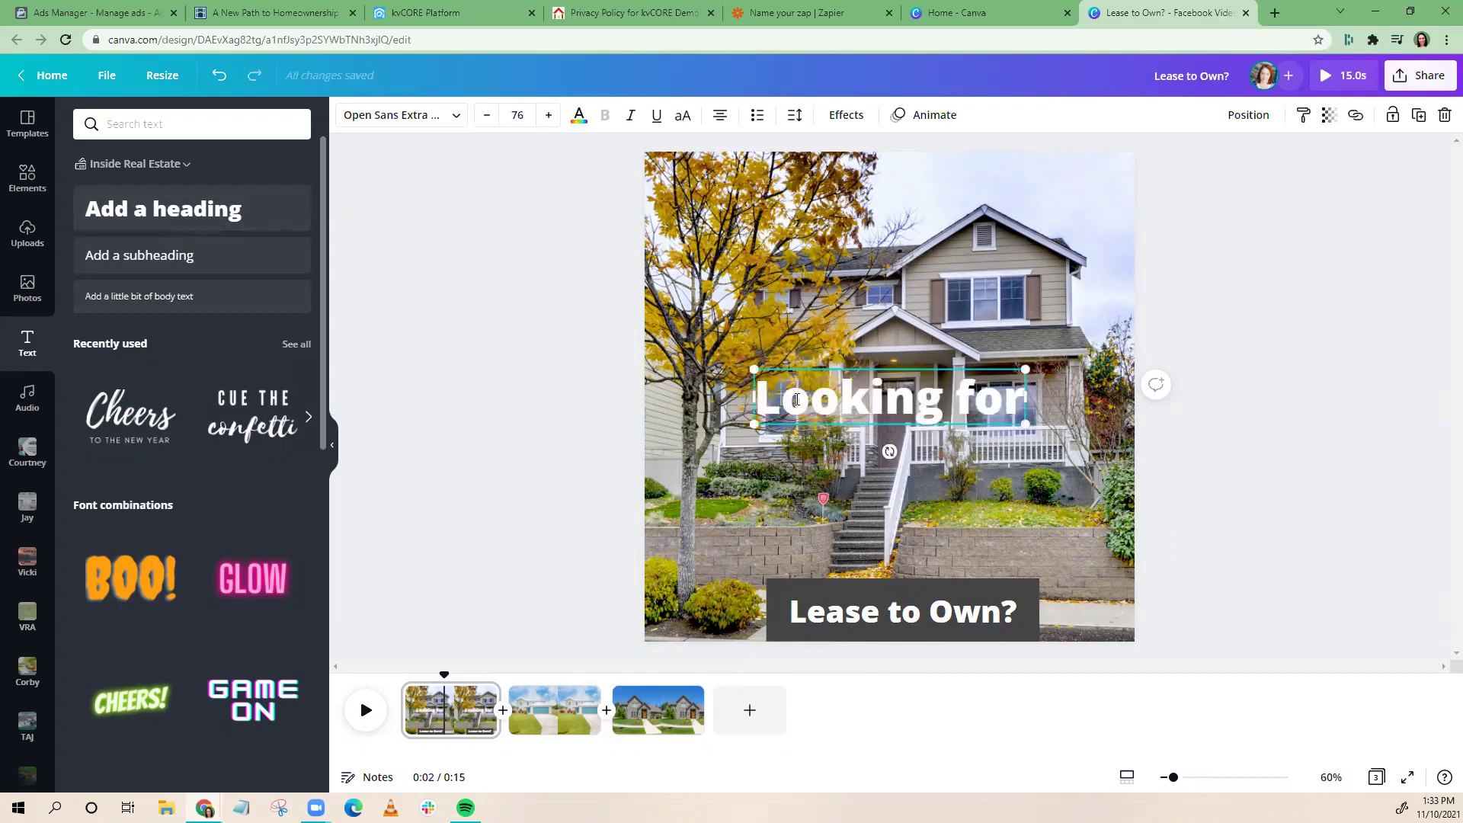
Change "Looking for" to the Brittany font, shrink it to about size 56.6, and place it above the dark bar
{"action": "left_click_drag", "start_coordinate": [754, 396], "coordinate": [1024, 404]}
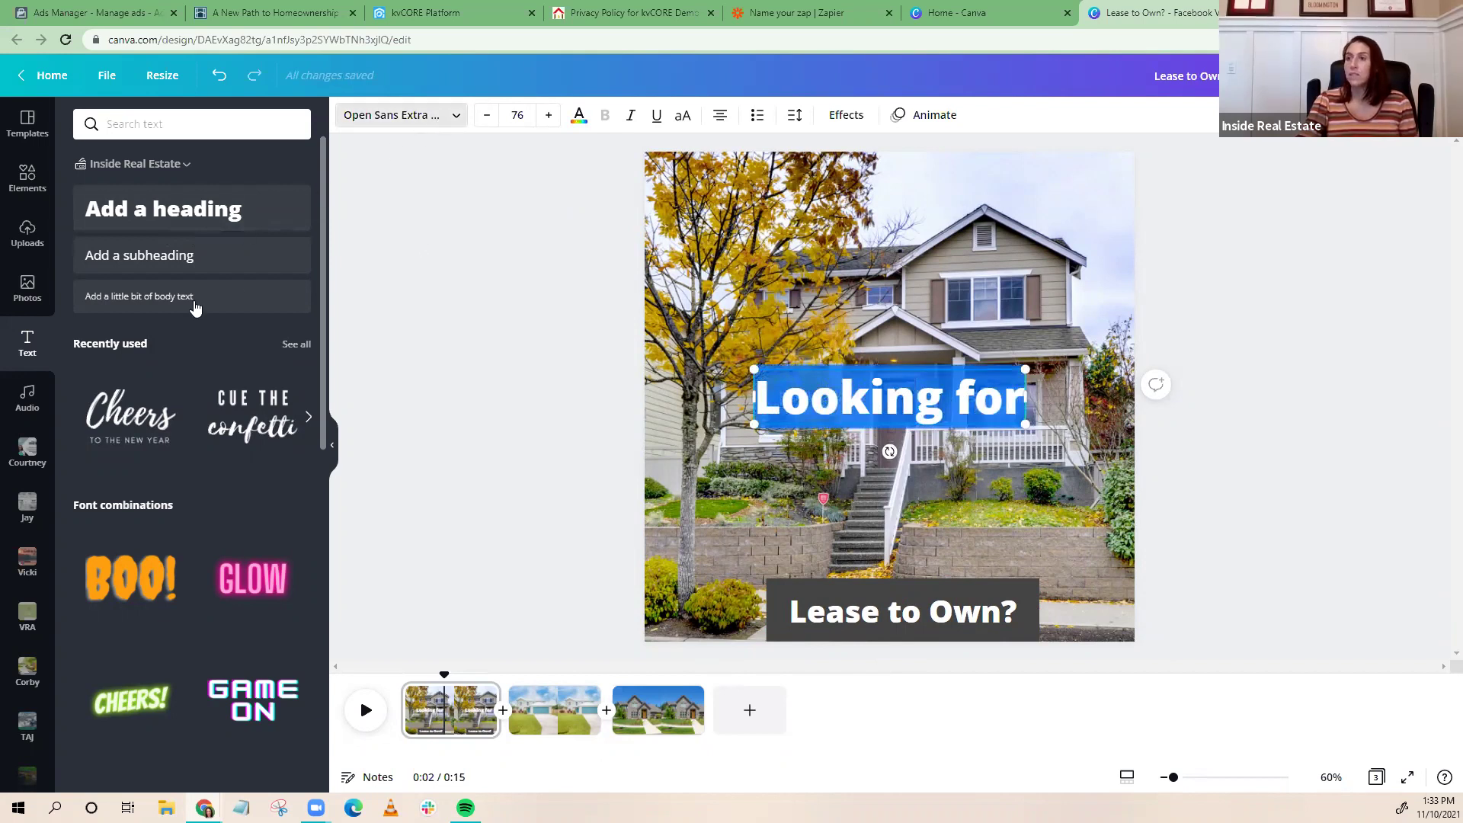
{"action": "left_click", "coordinate": [396, 115]}
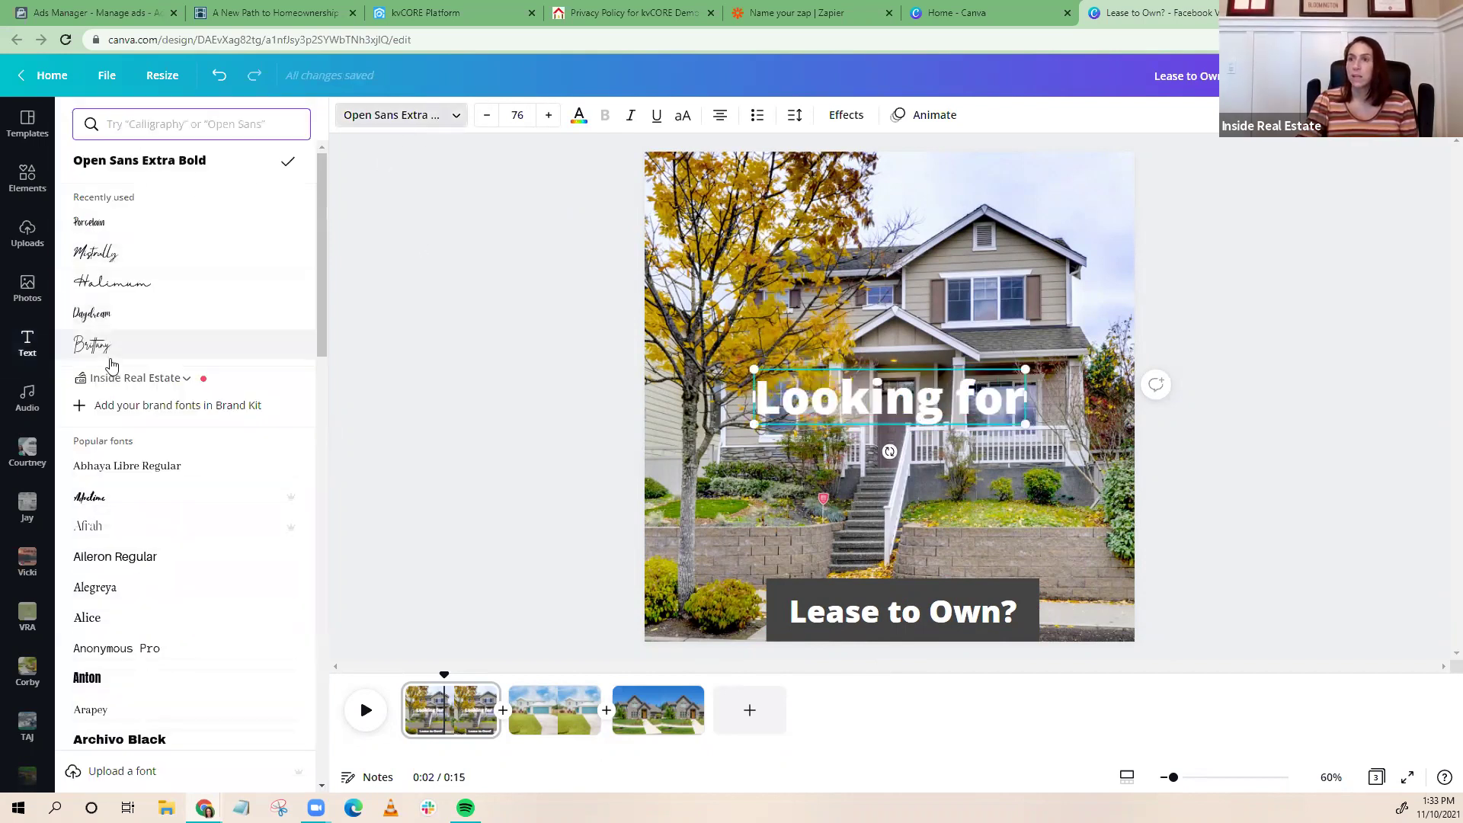
{"action": "left_click", "coordinate": [101, 348]}
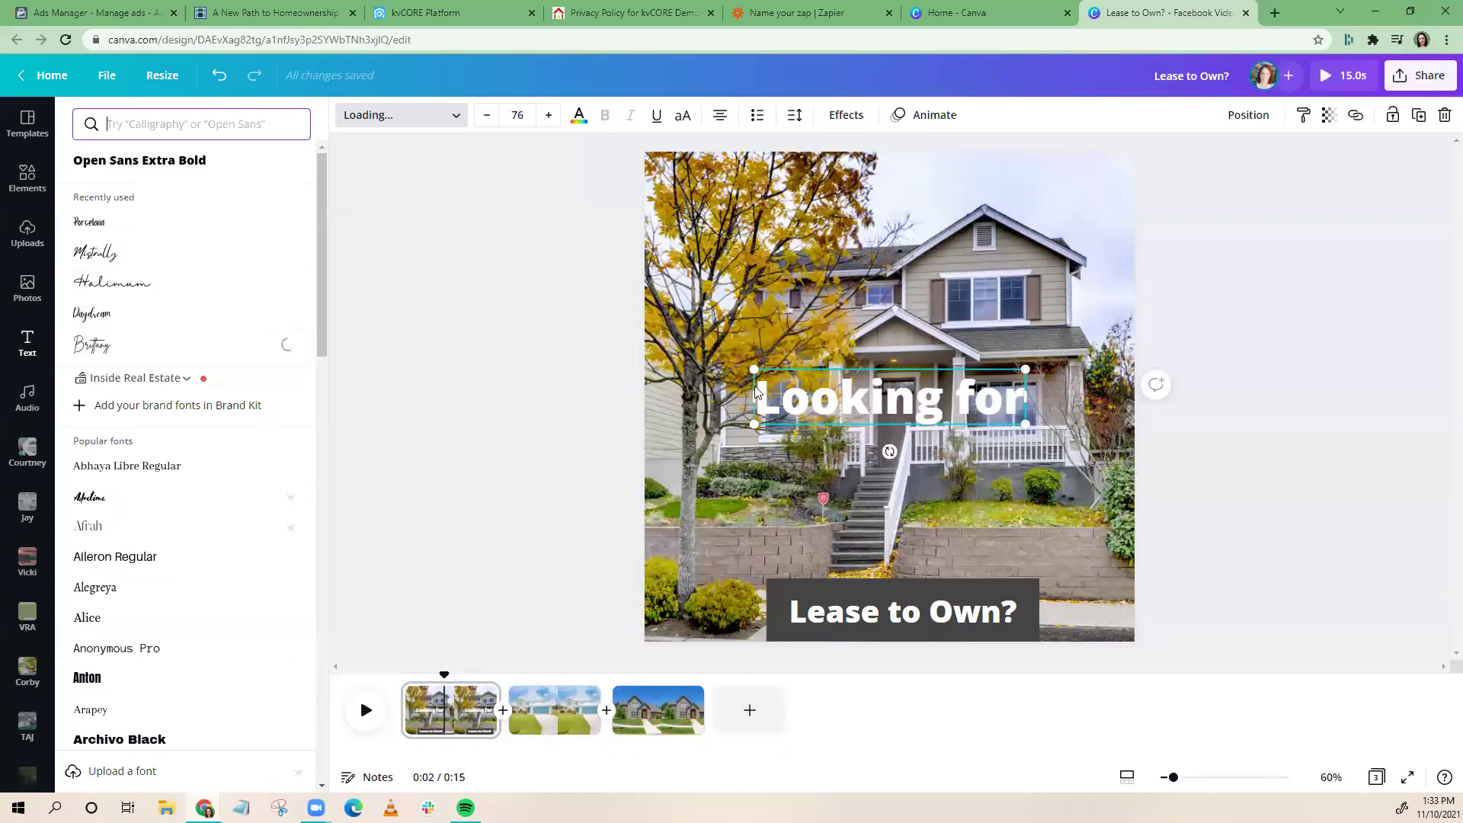
{"action": "left_click_drag", "start_coordinate": [913, 368], "coordinate": [913, 504]}
{"action": "left_click_drag", "start_coordinate": [798, 505], "coordinate": [846, 521]}
Extend the dark bar upward and lower "Looking for" onto it, just above "Lease to Own?"
{"action": "left_click", "coordinate": [822, 582]}
{"action": "left_click", "coordinate": [843, 586]}
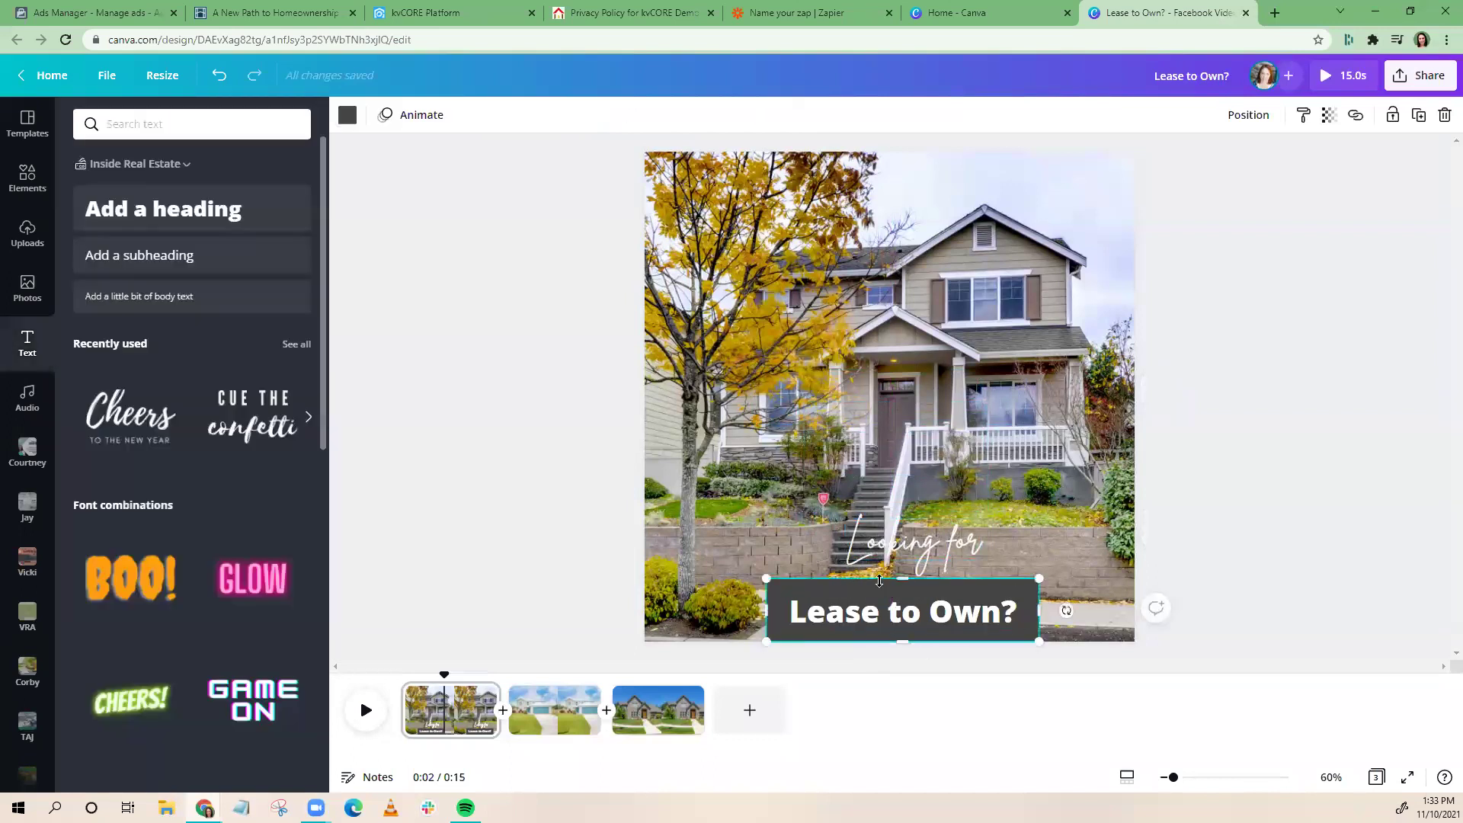
{"action": "mouse_move", "coordinate": [902, 579]}
{"action": "left_mouse_down"}
{"action": "mouse_move", "coordinate": [906, 533]}
{"action": "mouse_move", "coordinate": [896, 553]}
{"action": "mouse_move", "coordinate": [909, 556]}
{"action": "left_mouse_up"}
{"action": "left_click", "coordinate": [496, 582]}
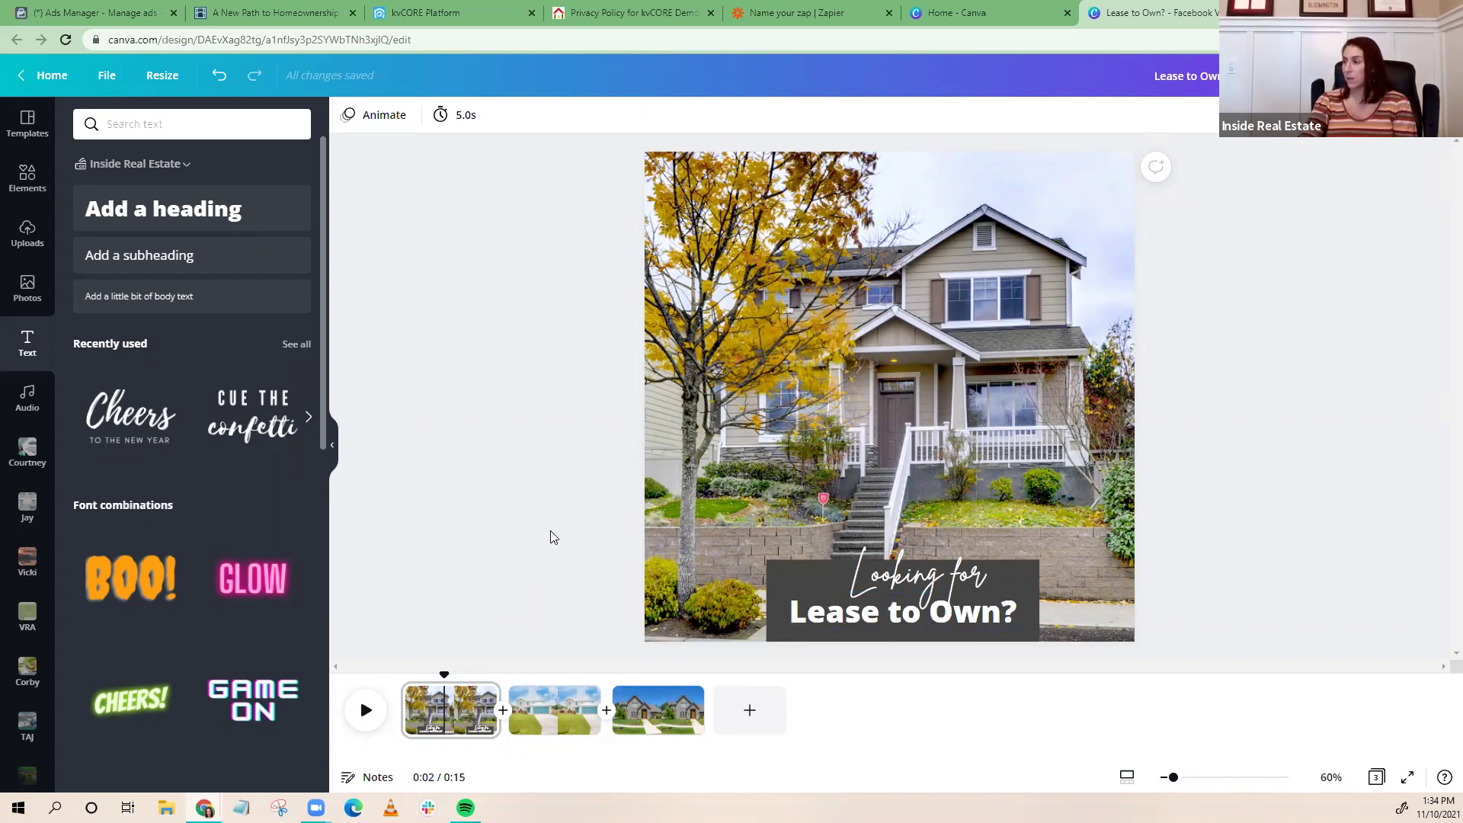
Copy the dark bar with both text lines from the first page and paste them onto the second page
{"action": "left_click_drag", "start_coordinate": [563, 537], "coordinate": [1079, 672]}
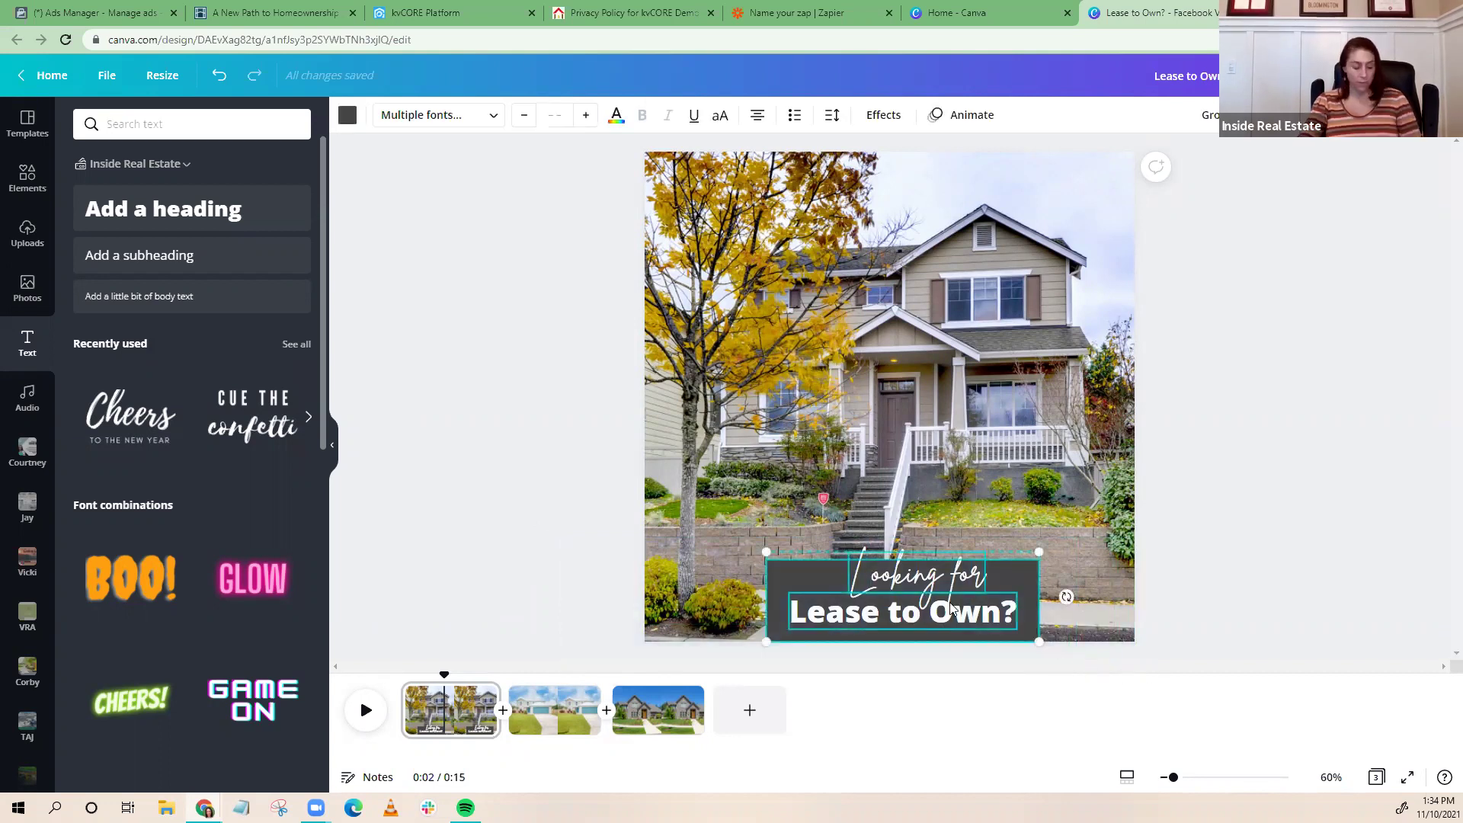
{"action": "left_click", "coordinate": [542, 713]}
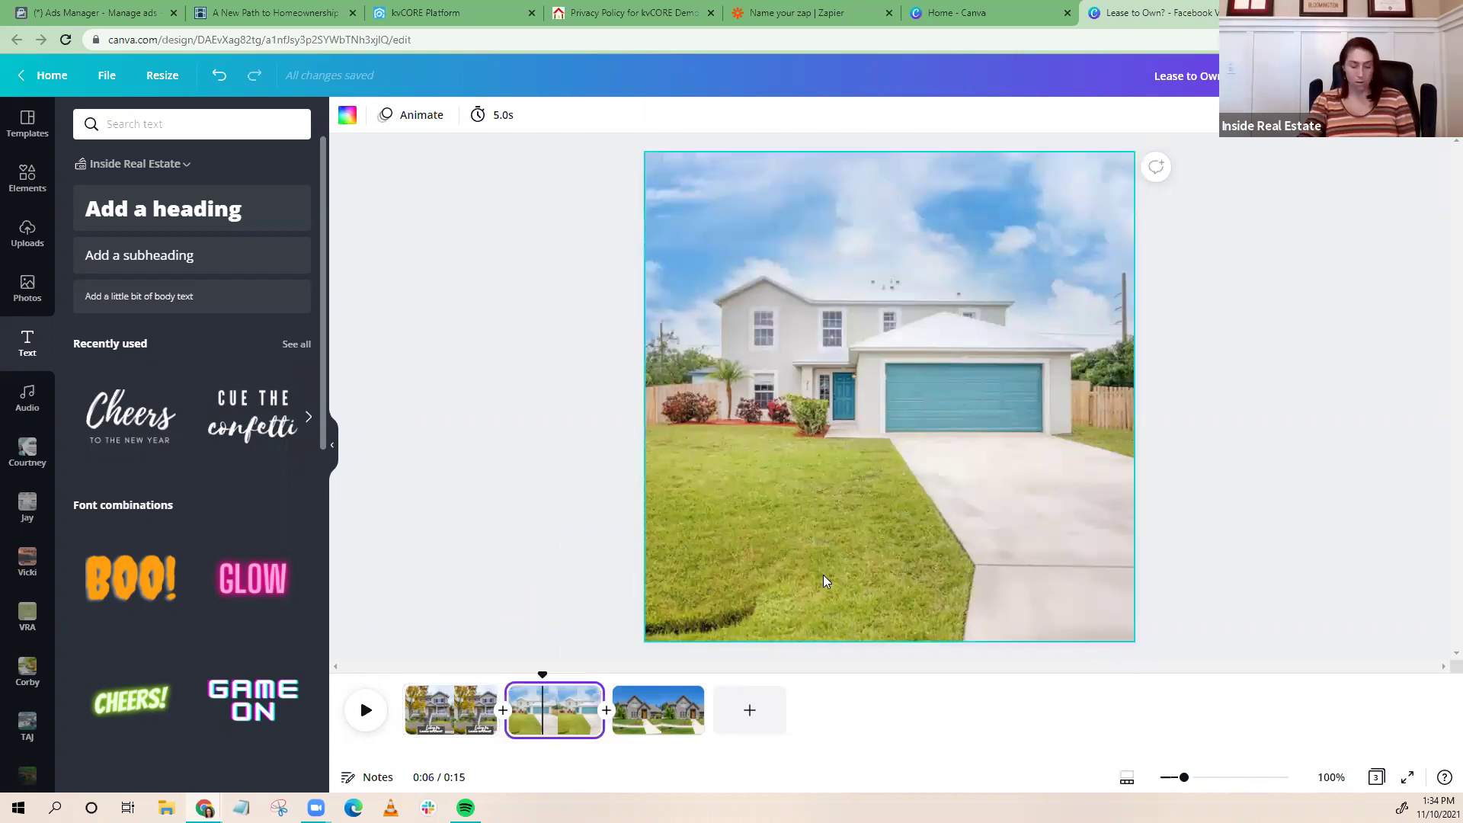
{"action": "key", "text": "ctrl+v"}
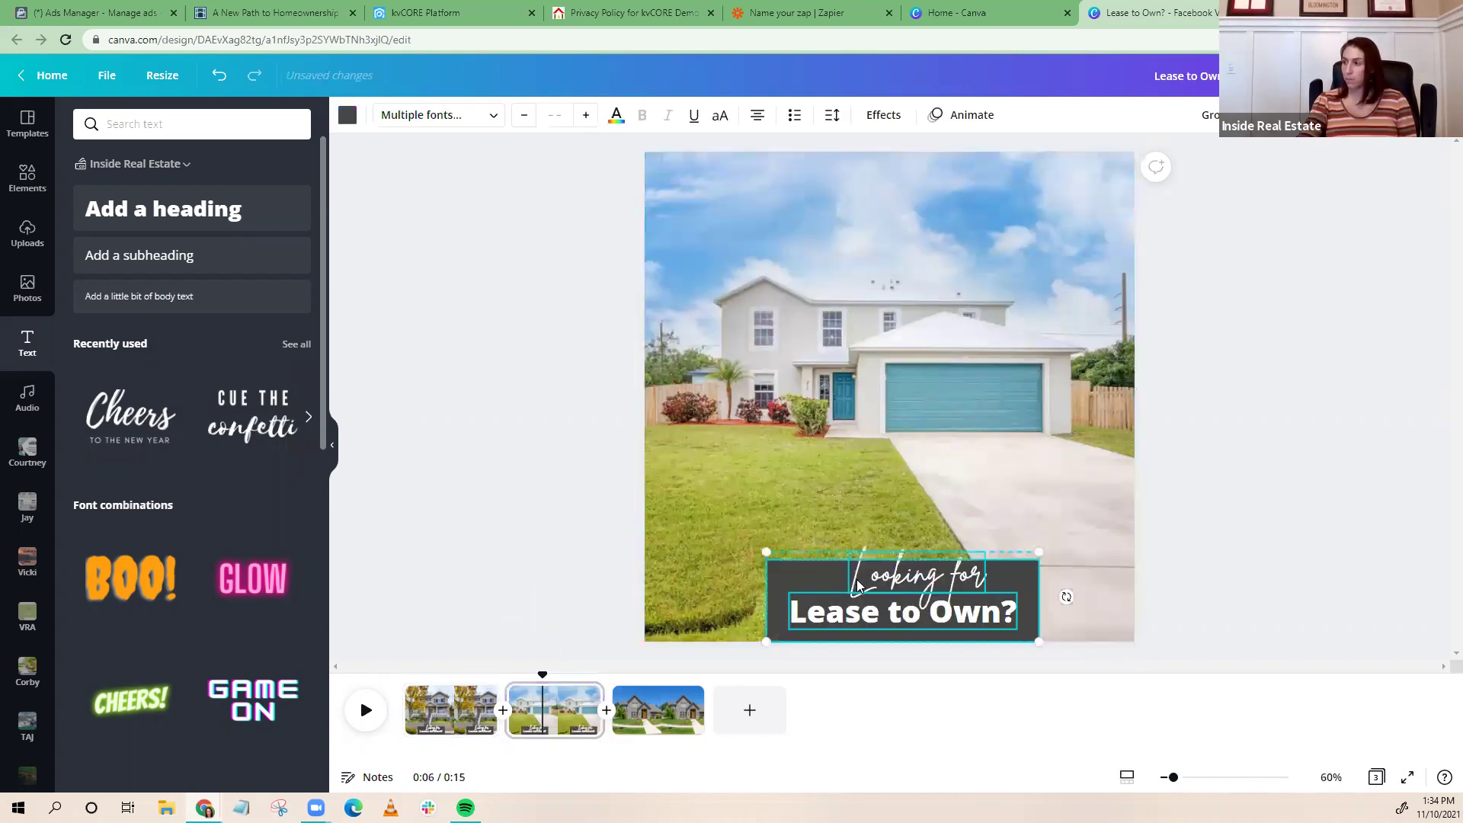
{"action": "left_click", "coordinate": [1090, 560]}
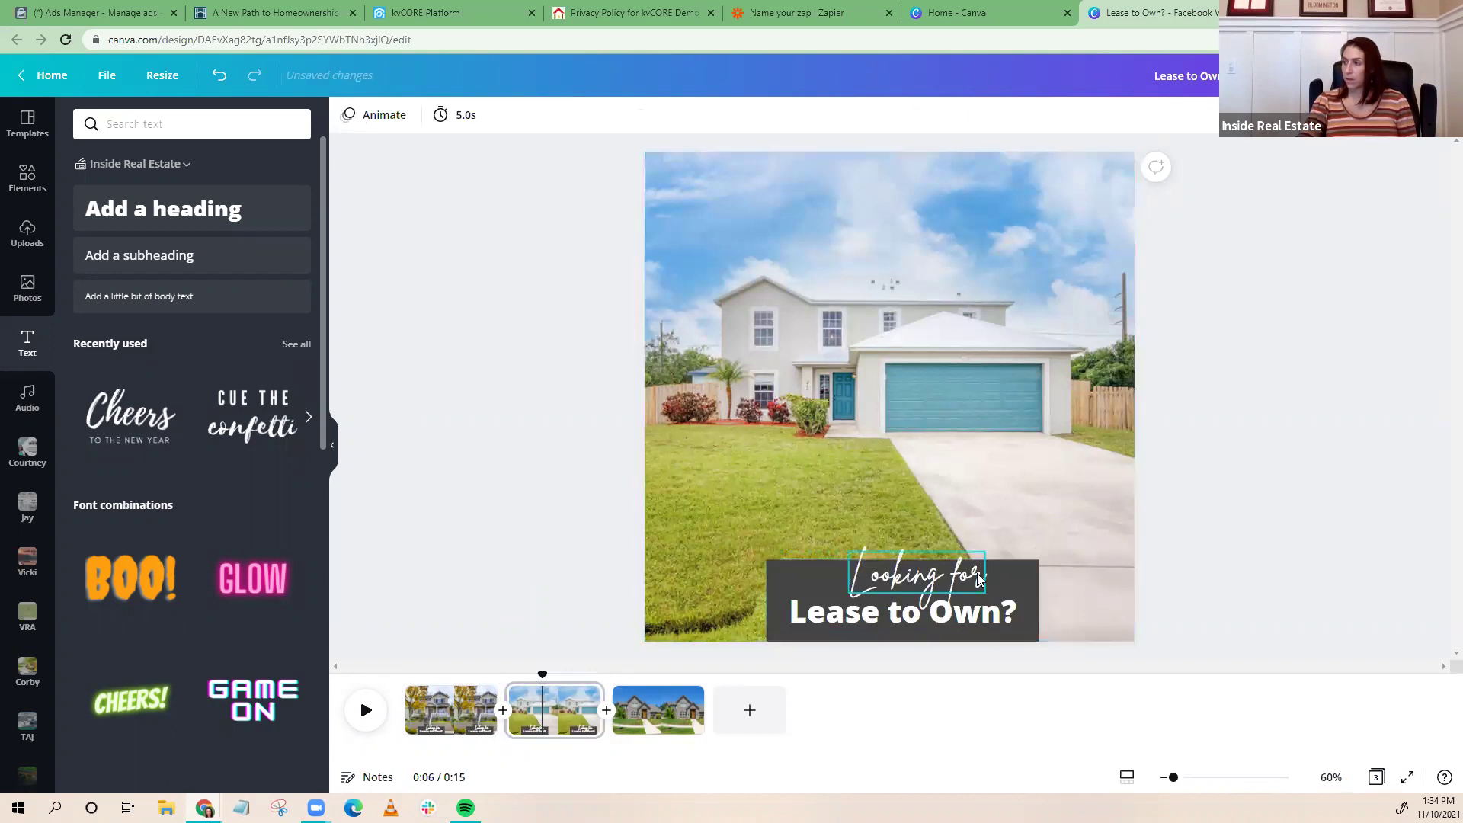
Replace the "Looking for" text on the second page with "Search our List"
{"action": "left_click", "coordinate": [857, 575]}
{"action": "left_click_drag", "start_coordinate": [858, 569], "coordinate": [983, 583]}
{"action": "type", "text": "Sea"}
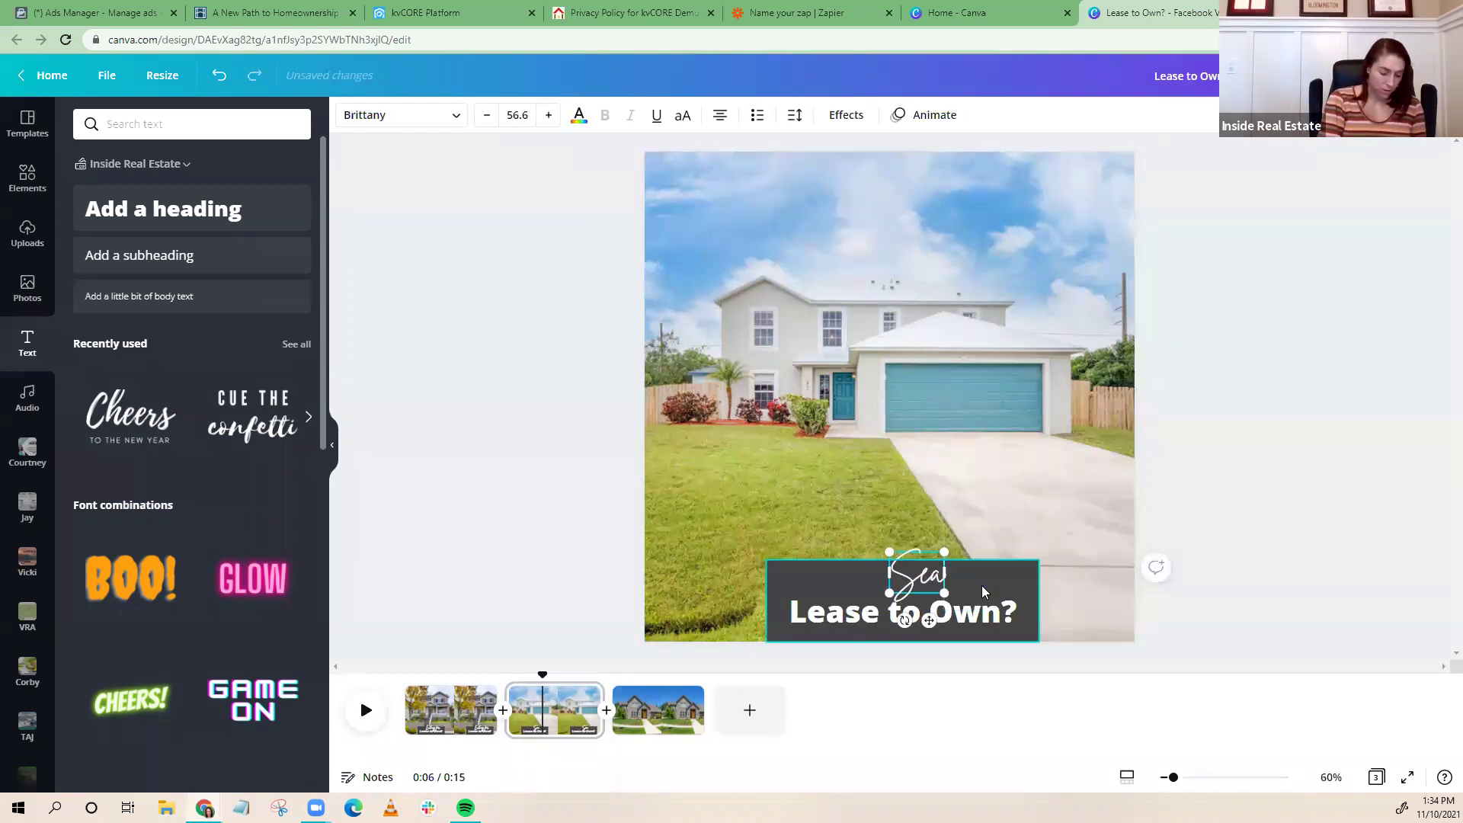
{"action": "type", "text": "rch our List"}
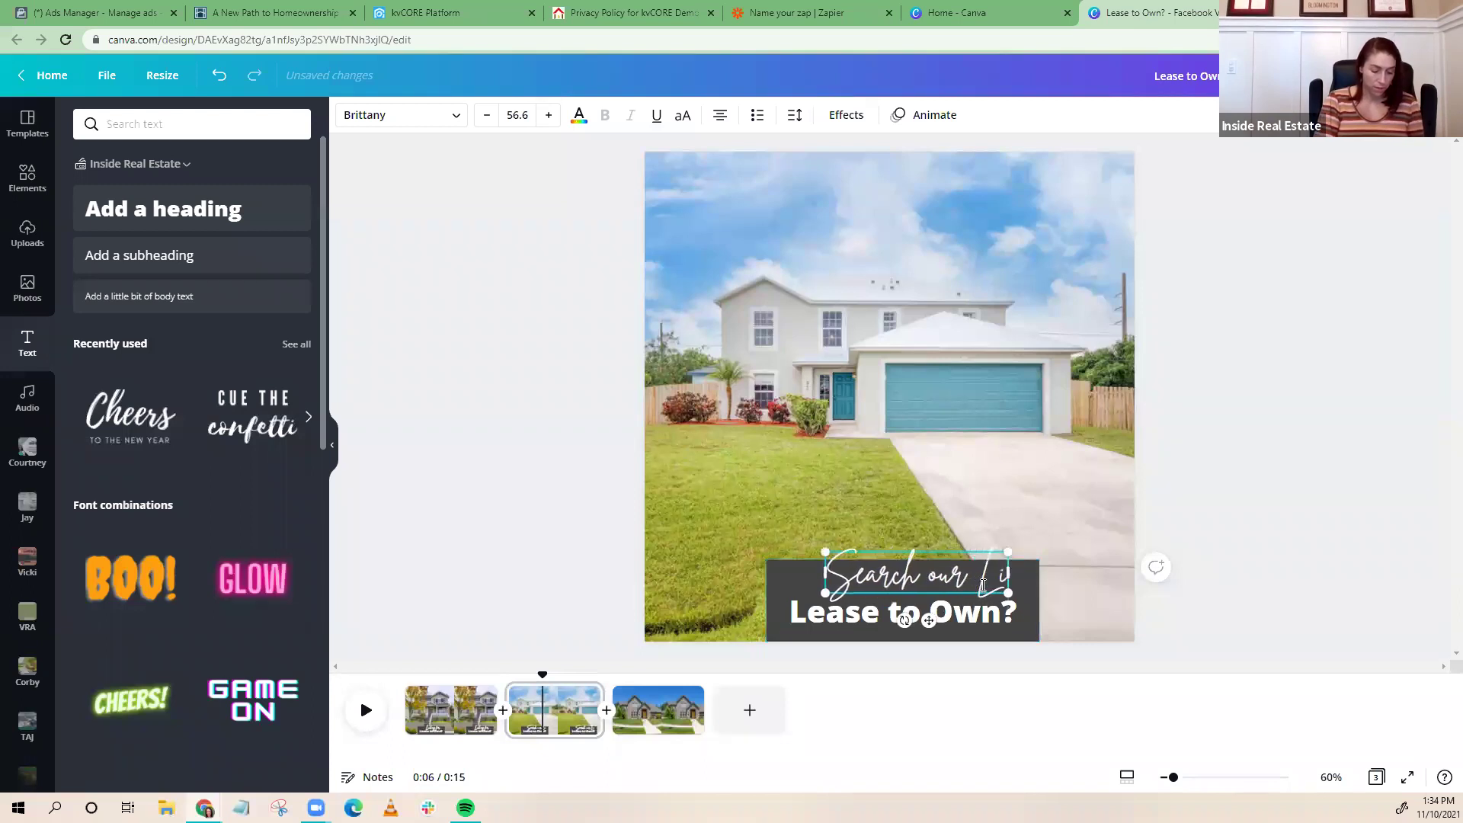
Replace the "Lease to Own?" text on the second page with "Of Qualifying Homes"
{"action": "left_click", "coordinate": [896, 609]}
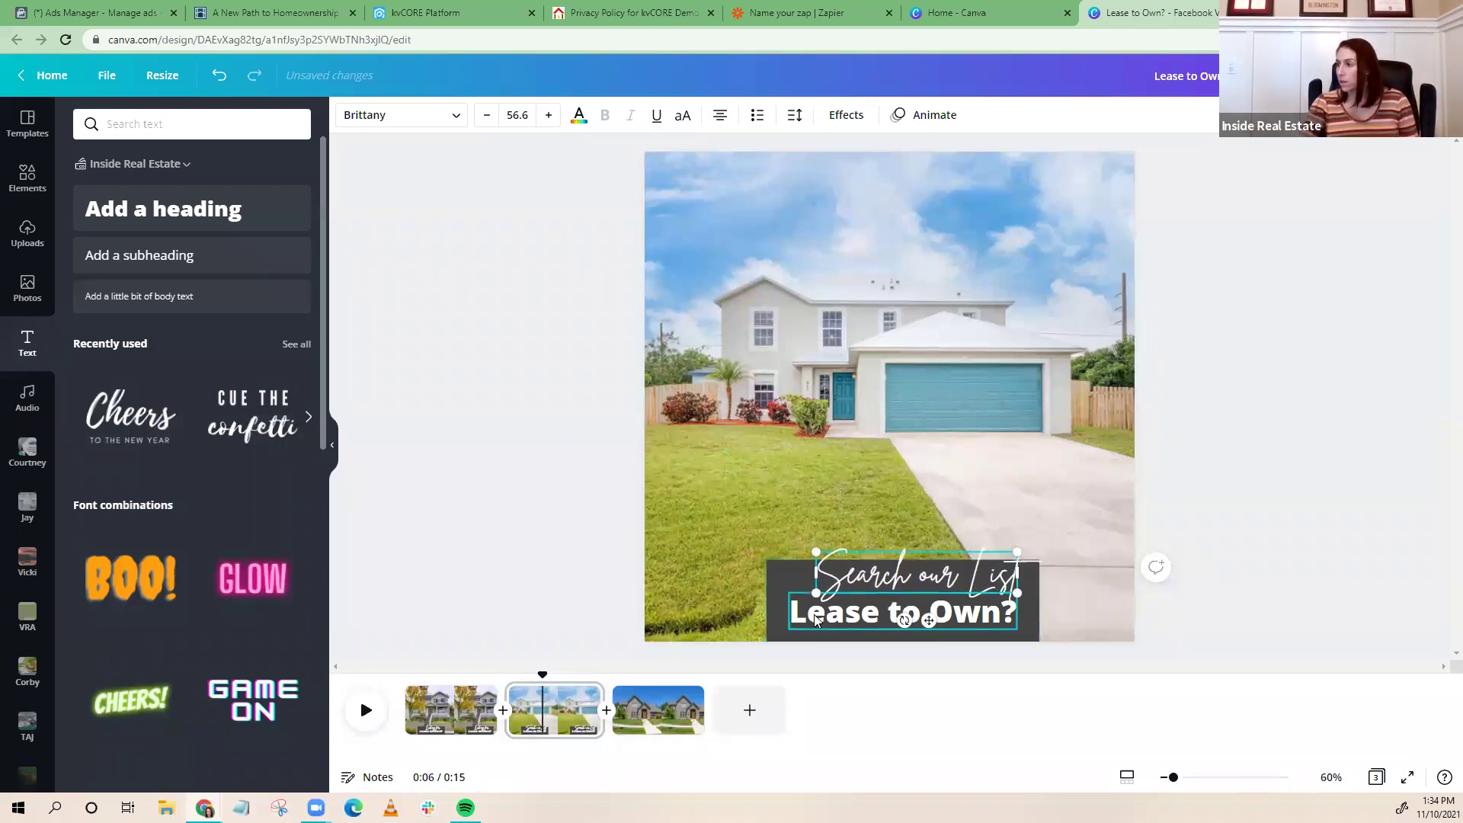
{"action": "left_click_drag", "start_coordinate": [797, 612], "coordinate": [1012, 614]}
{"action": "key", "text": "BackSpace"}
{"action": "type", "text": "Of Qui"}
{"action": "key", "text": "BackSpace"}
{"action": "type", "text": "al"}
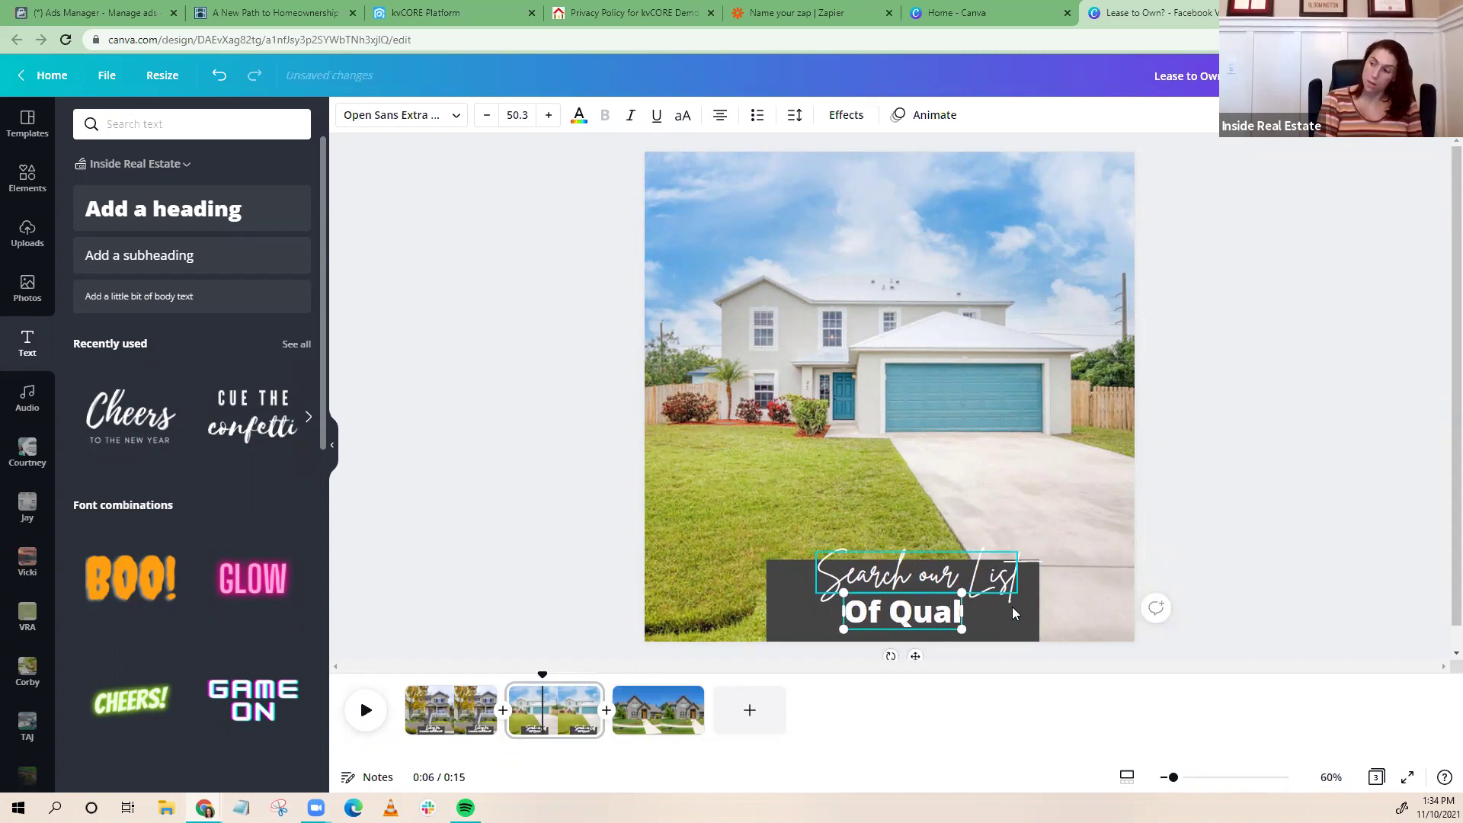
{"action": "type", "text": "y"}
{"action": "key", "text": "BackSpace"}
{"action": "type", "text": "ifu"}
{"action": "key", "text": "BackSpace"}
{"action": "type", "text": "ying H"}
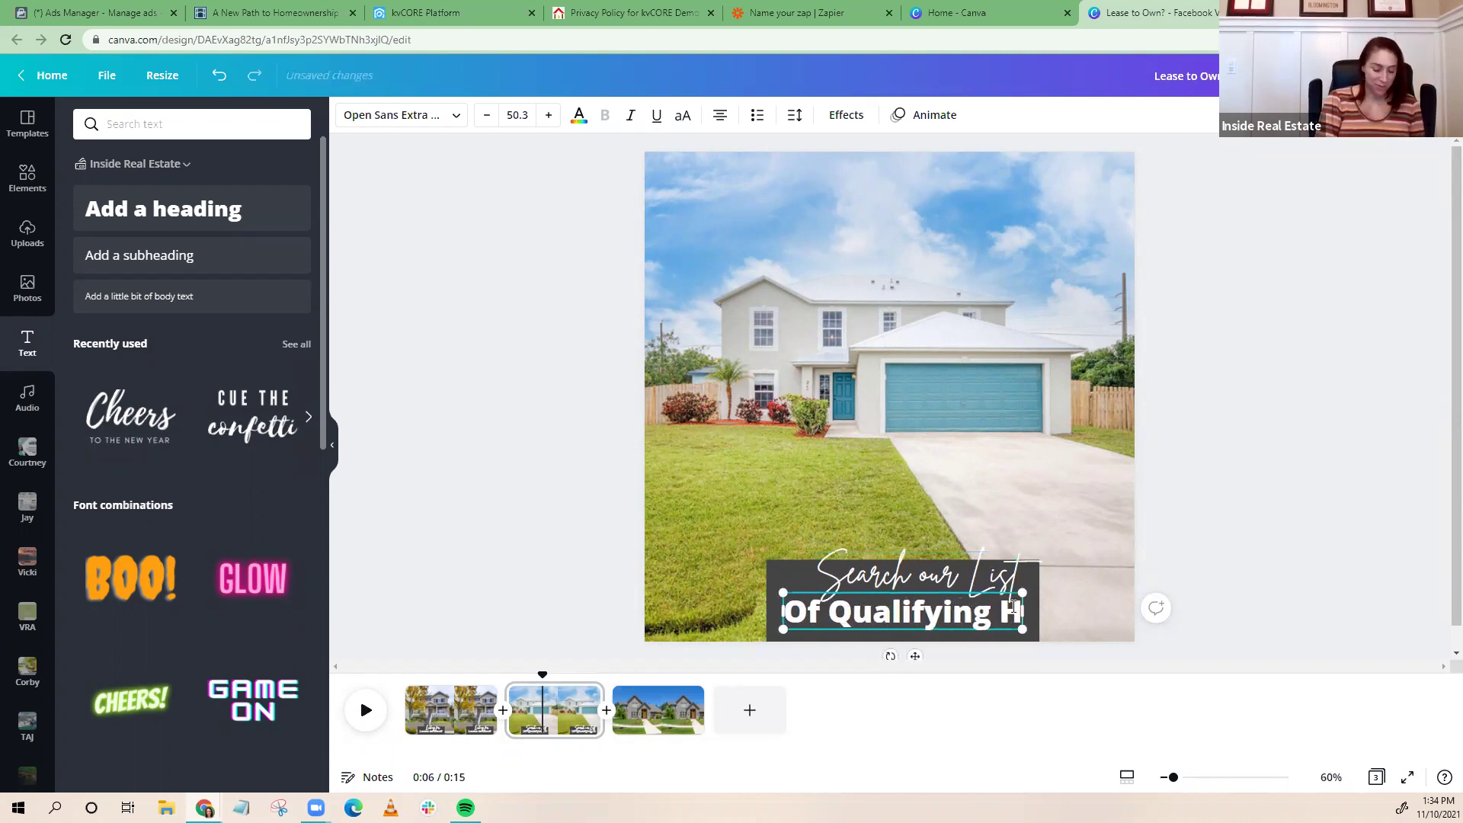
{"action": "type", "text": "omes"}
Widen the second page's dark bar on both sides to fit "Of Qualifying Homes", and center "Search our List" above that line
{"action": "left_click", "coordinate": [777, 572]}
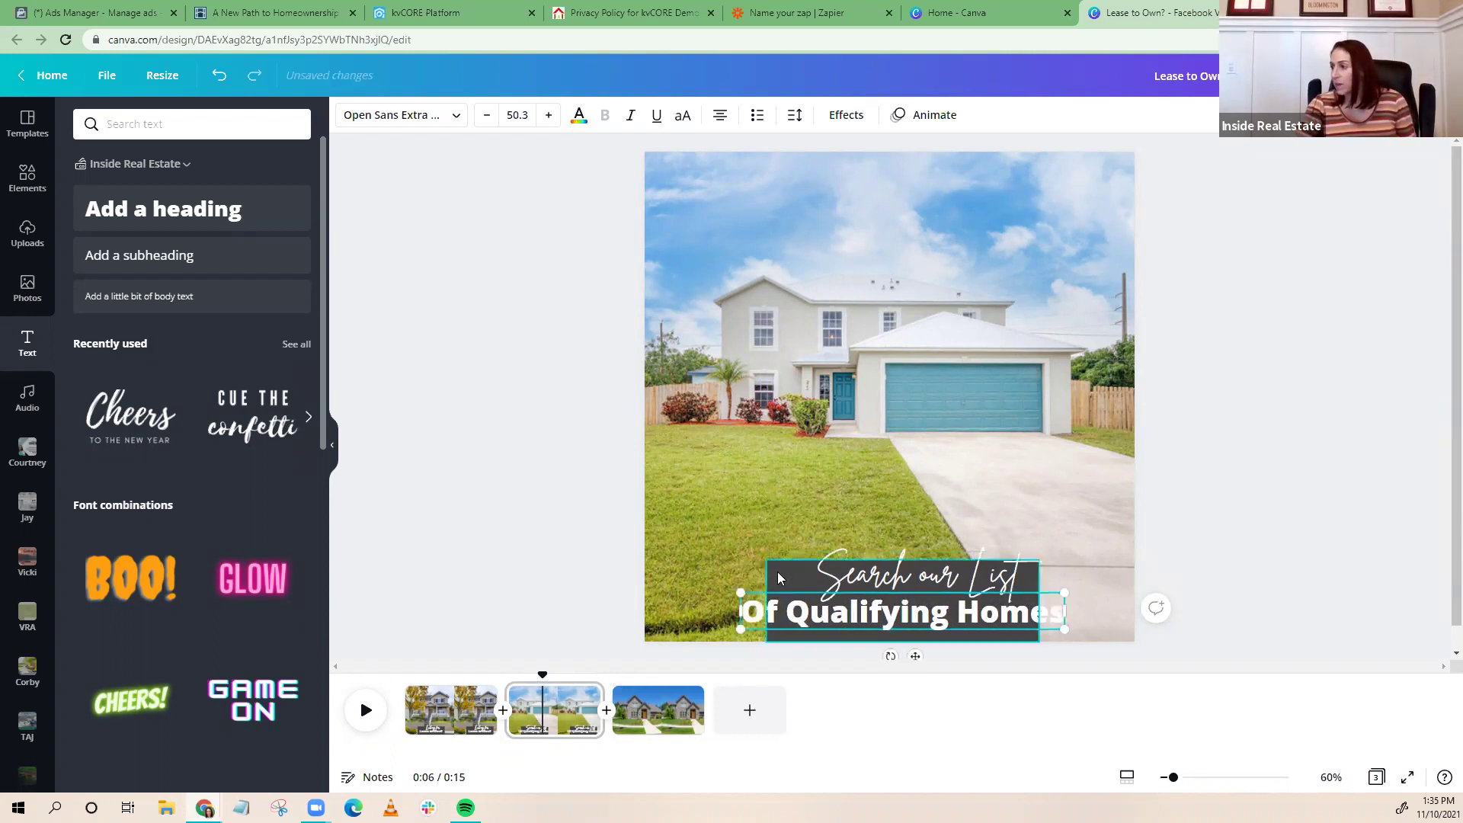
{"action": "left_click_drag", "start_coordinate": [762, 596], "coordinate": [725, 597]}
{"action": "left_click_drag", "start_coordinate": [1039, 598], "coordinate": [1108, 599]}
{"action": "left_click_drag", "start_coordinate": [905, 579], "coordinate": [897, 581]}
{"action": "left_click", "coordinate": [1246, 616]}
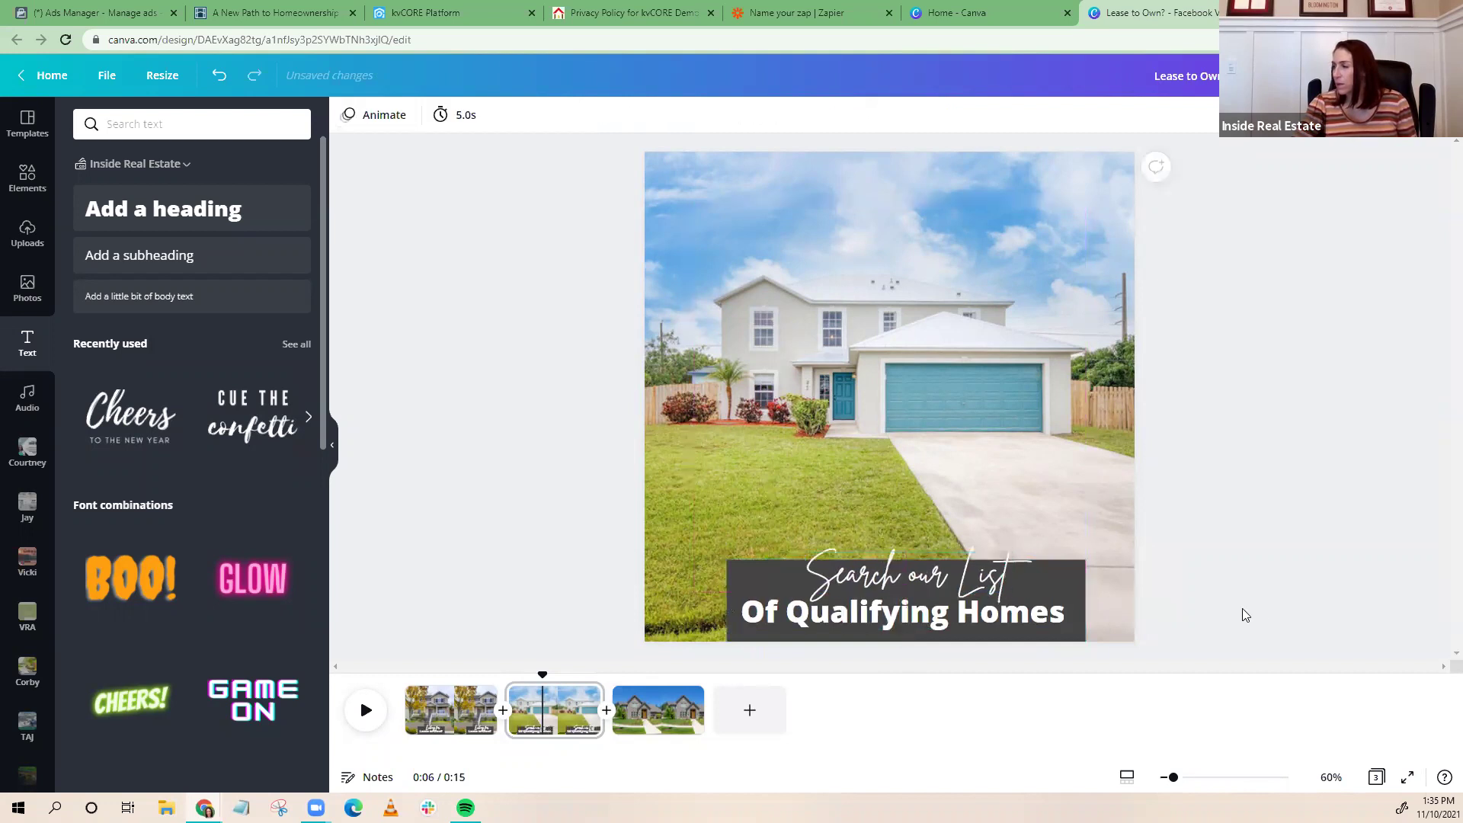
Paste the copied dark bar with "Looking for" and "Lease to Own?" onto the third page
{"action": "left_click", "coordinate": [670, 722]}
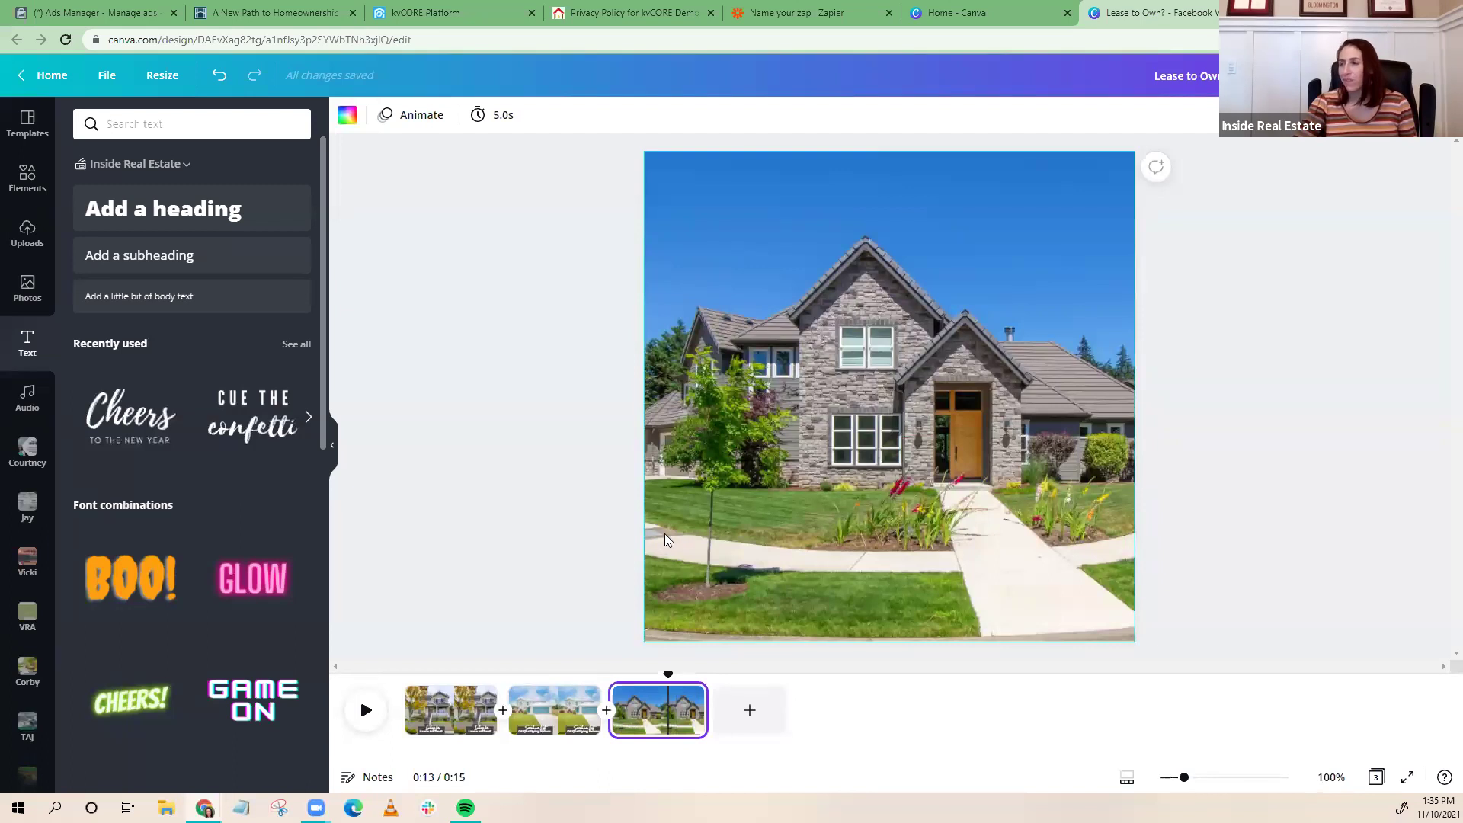
{"action": "right_click", "coordinate": [705, 526]}
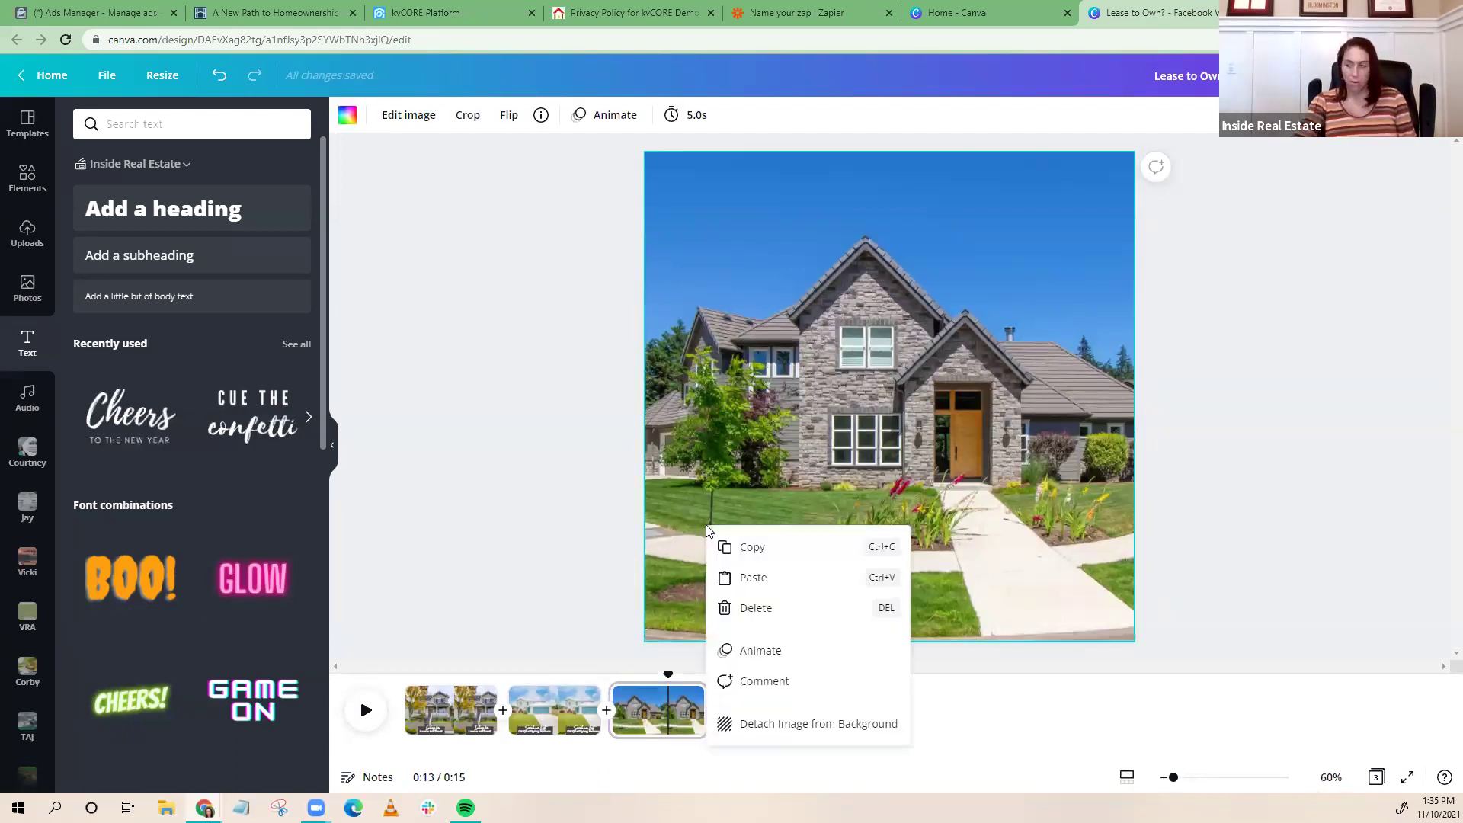
{"action": "key", "text": "ctrl+v"}
{"action": "right_click", "coordinate": [705, 524]}
{"action": "left_click", "coordinate": [1266, 576]}
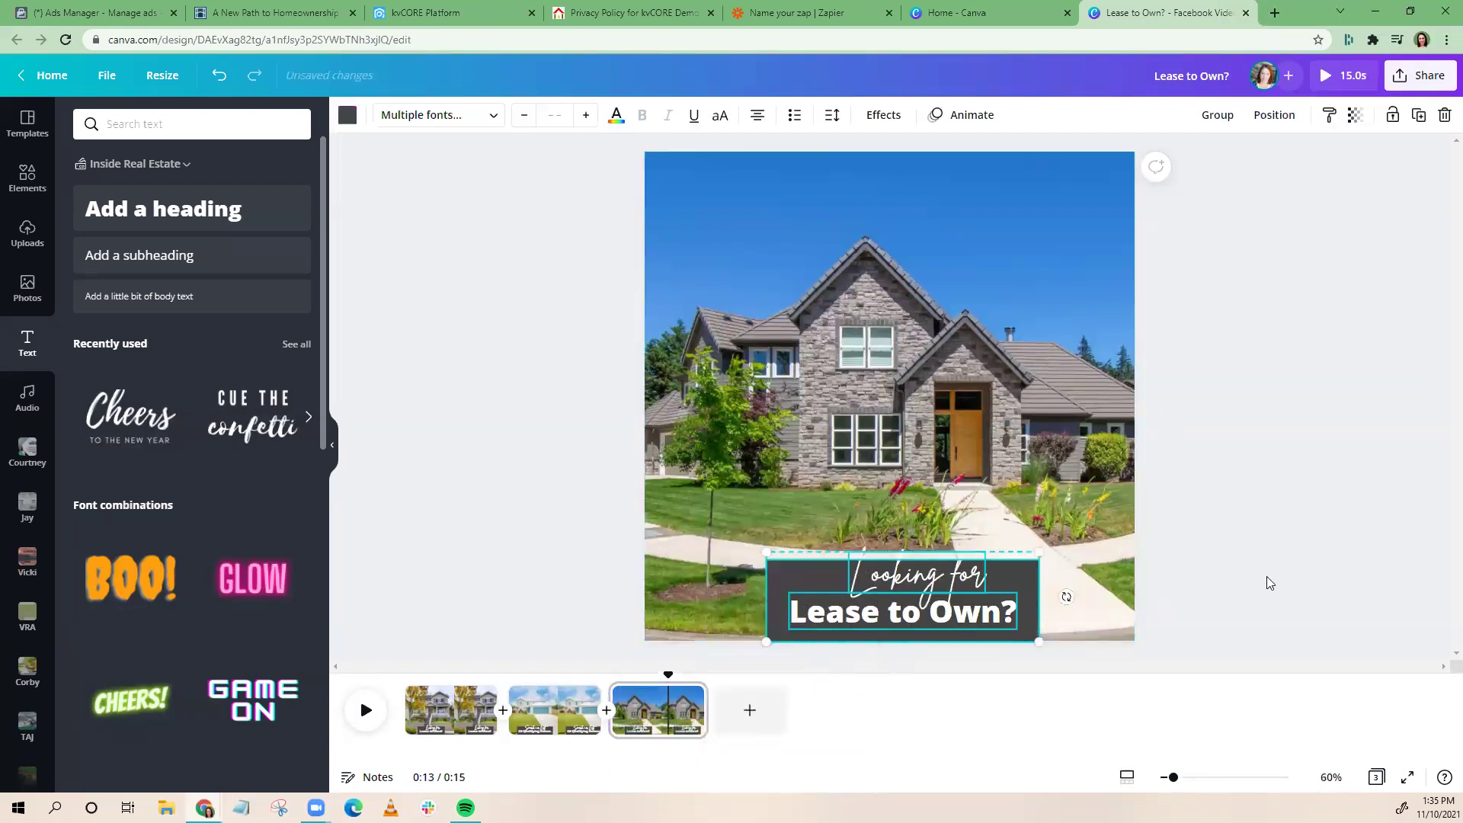
{"action": "left_click", "coordinate": [1266, 577]}
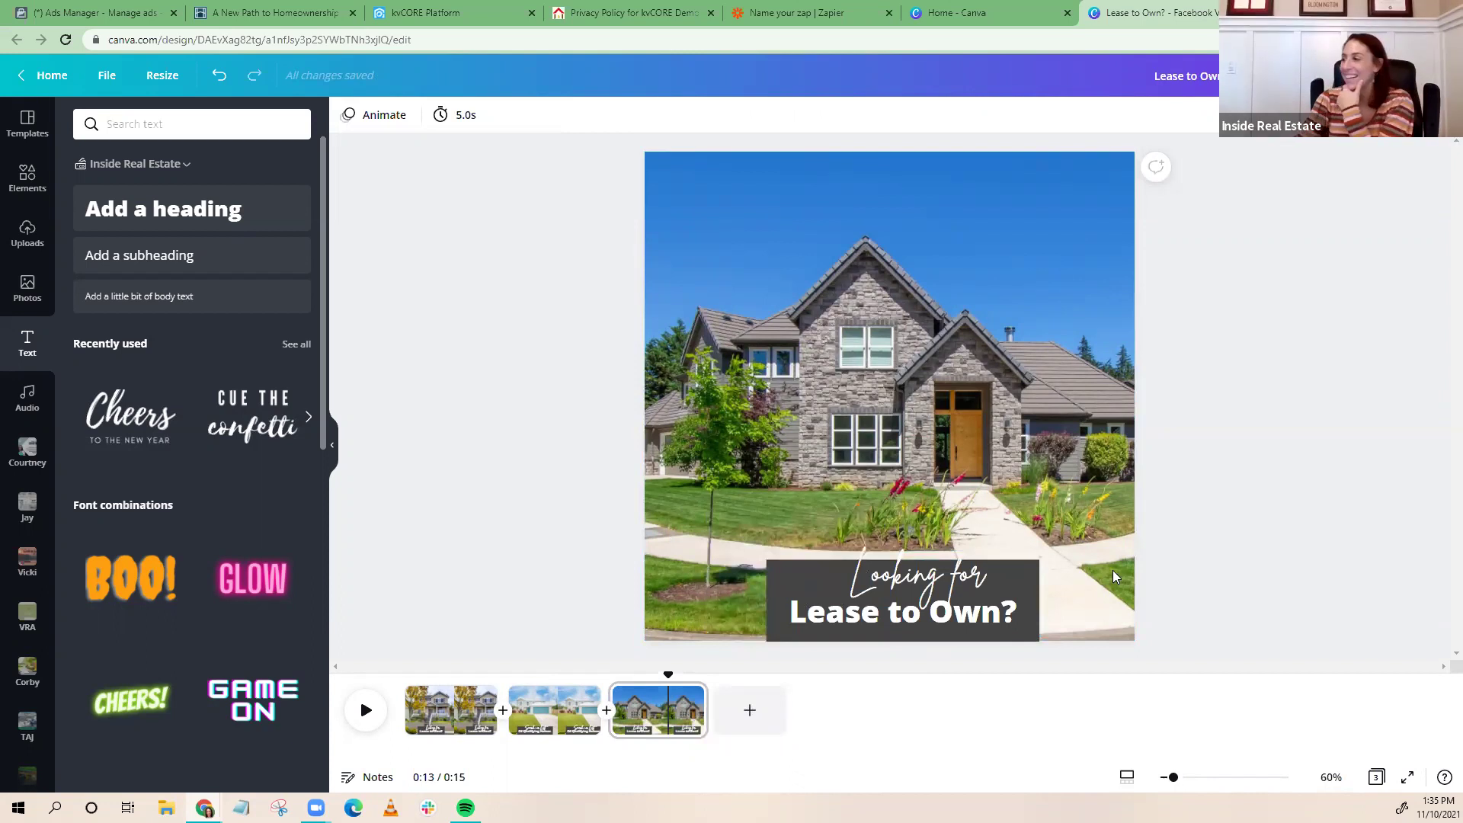
Replace the "Looking for" text on the third page with "with our Exclusive"
{"action": "left_click", "coordinate": [895, 579]}
{"action": "left_click_drag", "start_coordinate": [851, 578], "coordinate": [981, 577]}
{"action": "type", "text": "with our"}
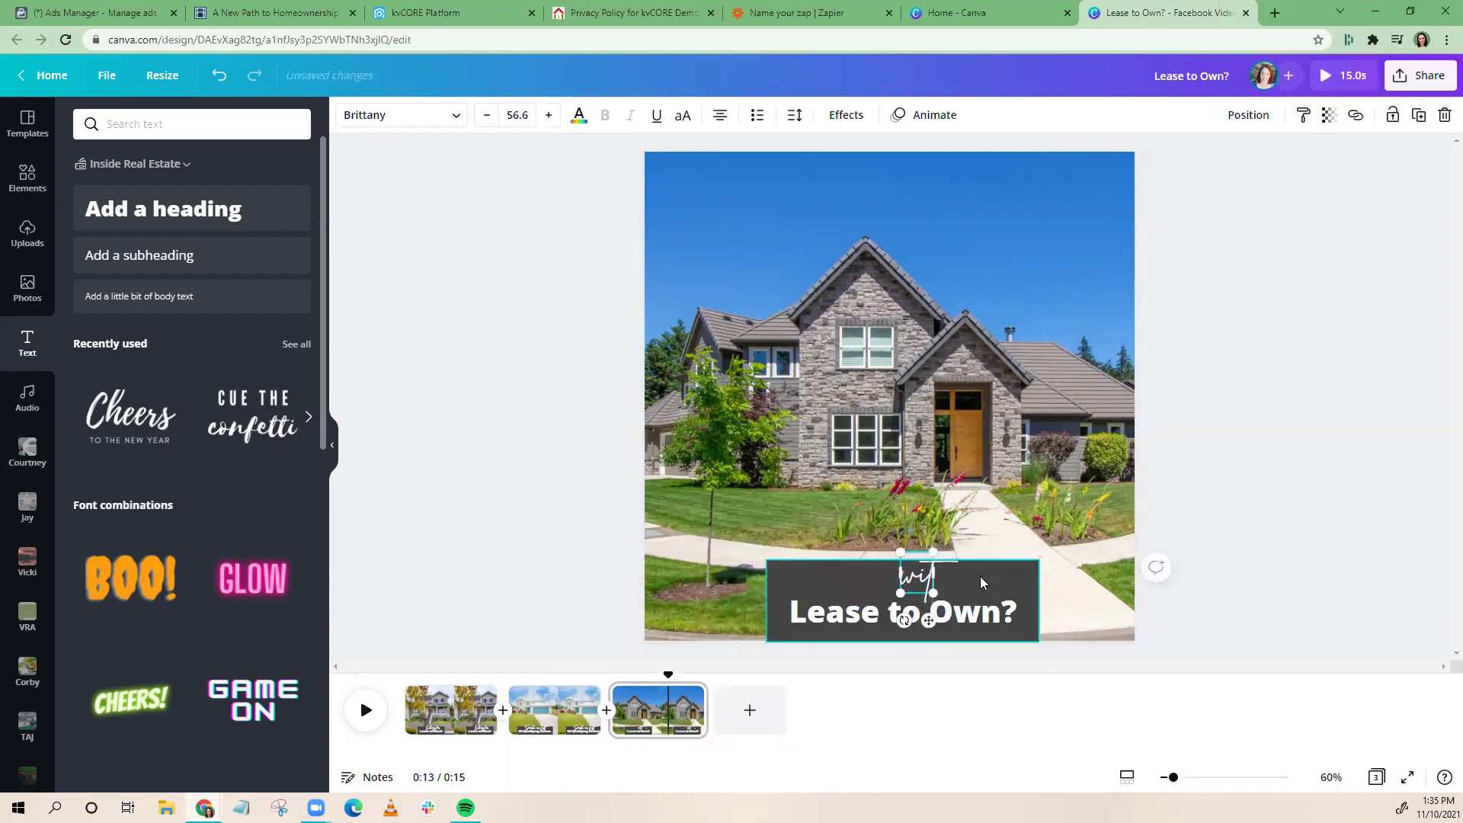
{"action": "type", "text": " Exclusi"}
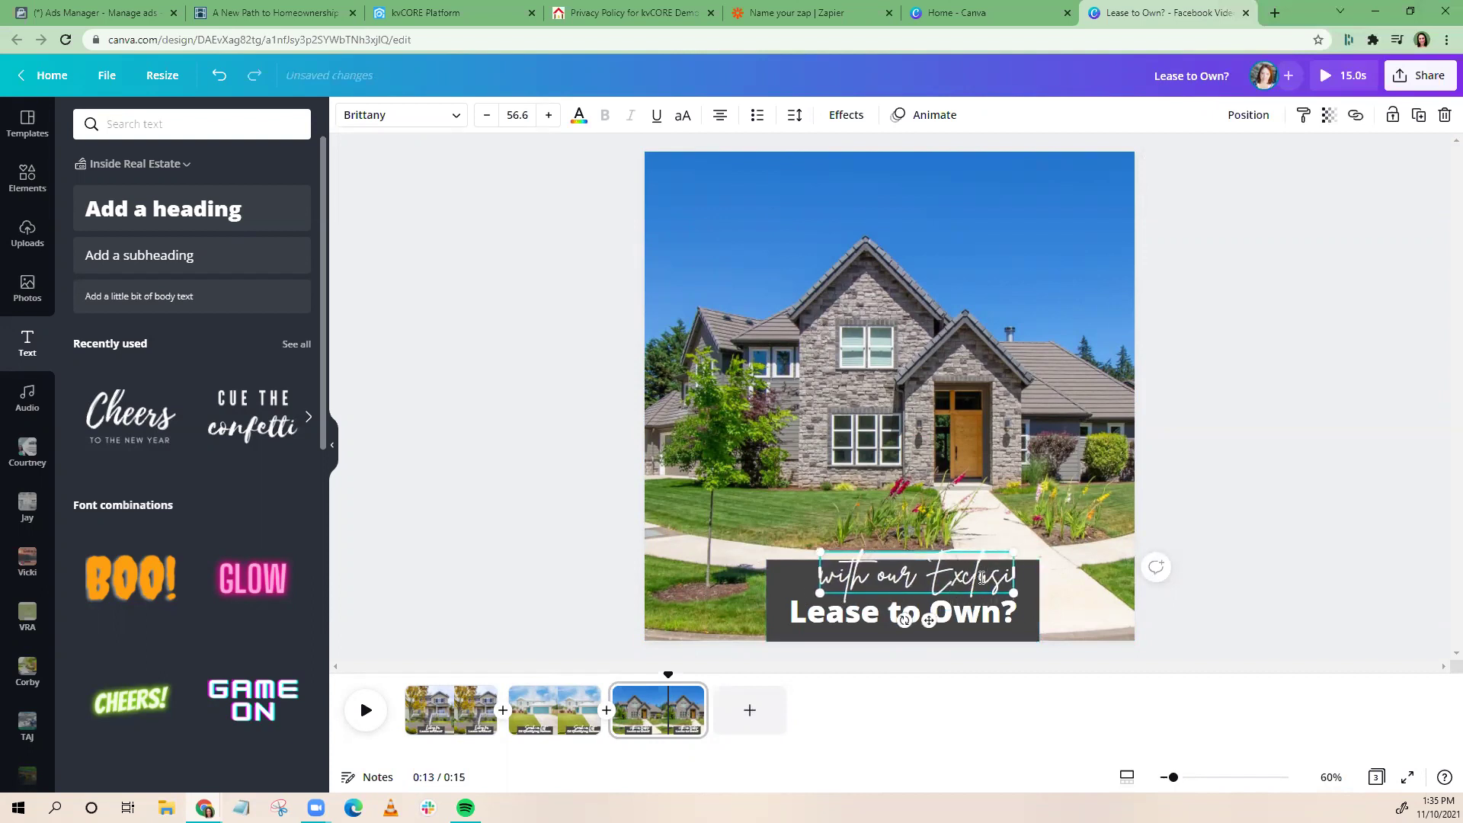
{"action": "type", "text": "ve"}
Replace the "Lease to Own?" text on the third page with "Program"
{"action": "left_click", "coordinate": [801, 611]}
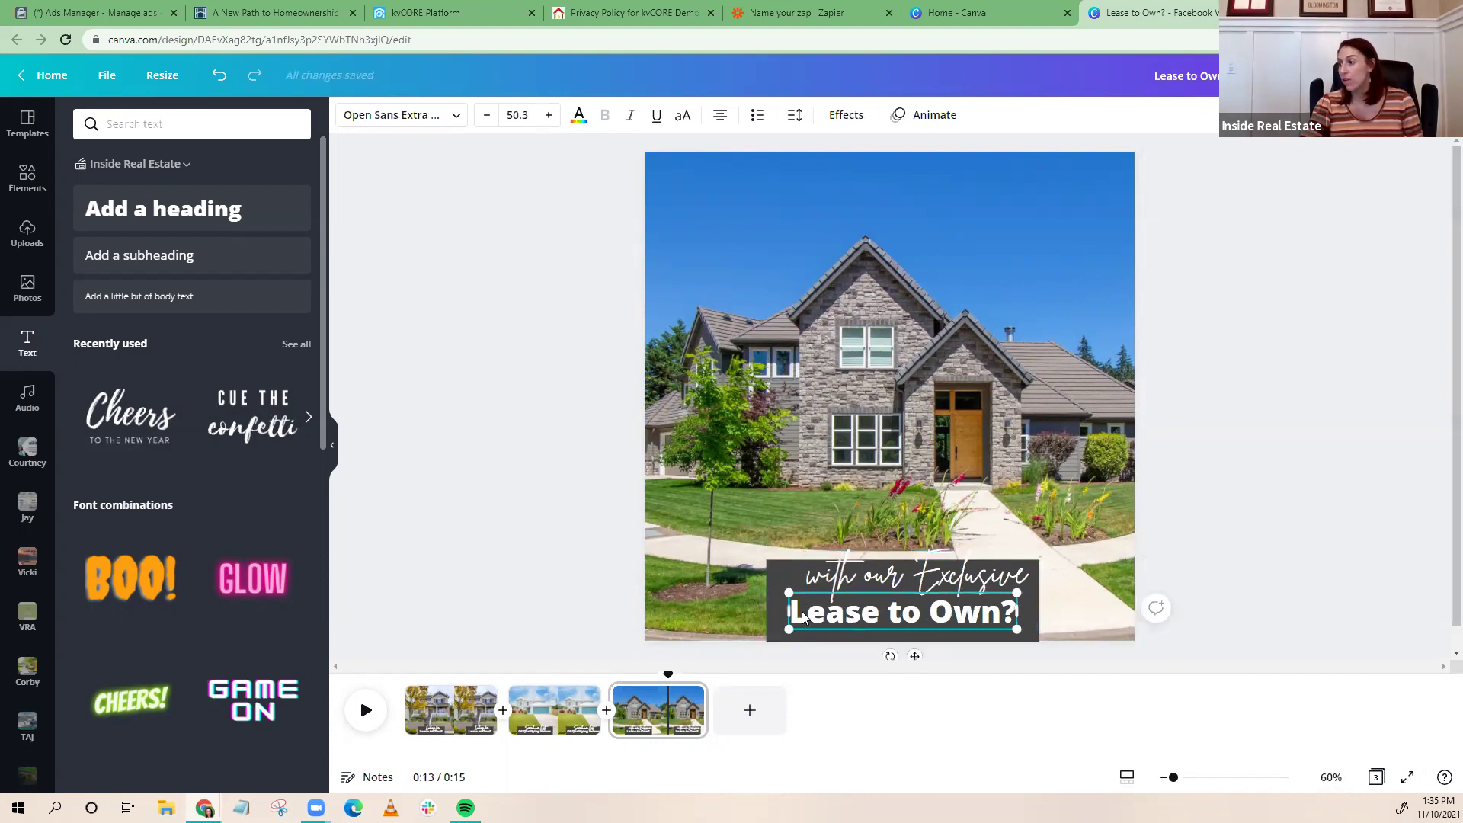
{"action": "left_click_drag", "start_coordinate": [789, 611], "coordinate": [1014, 616]}
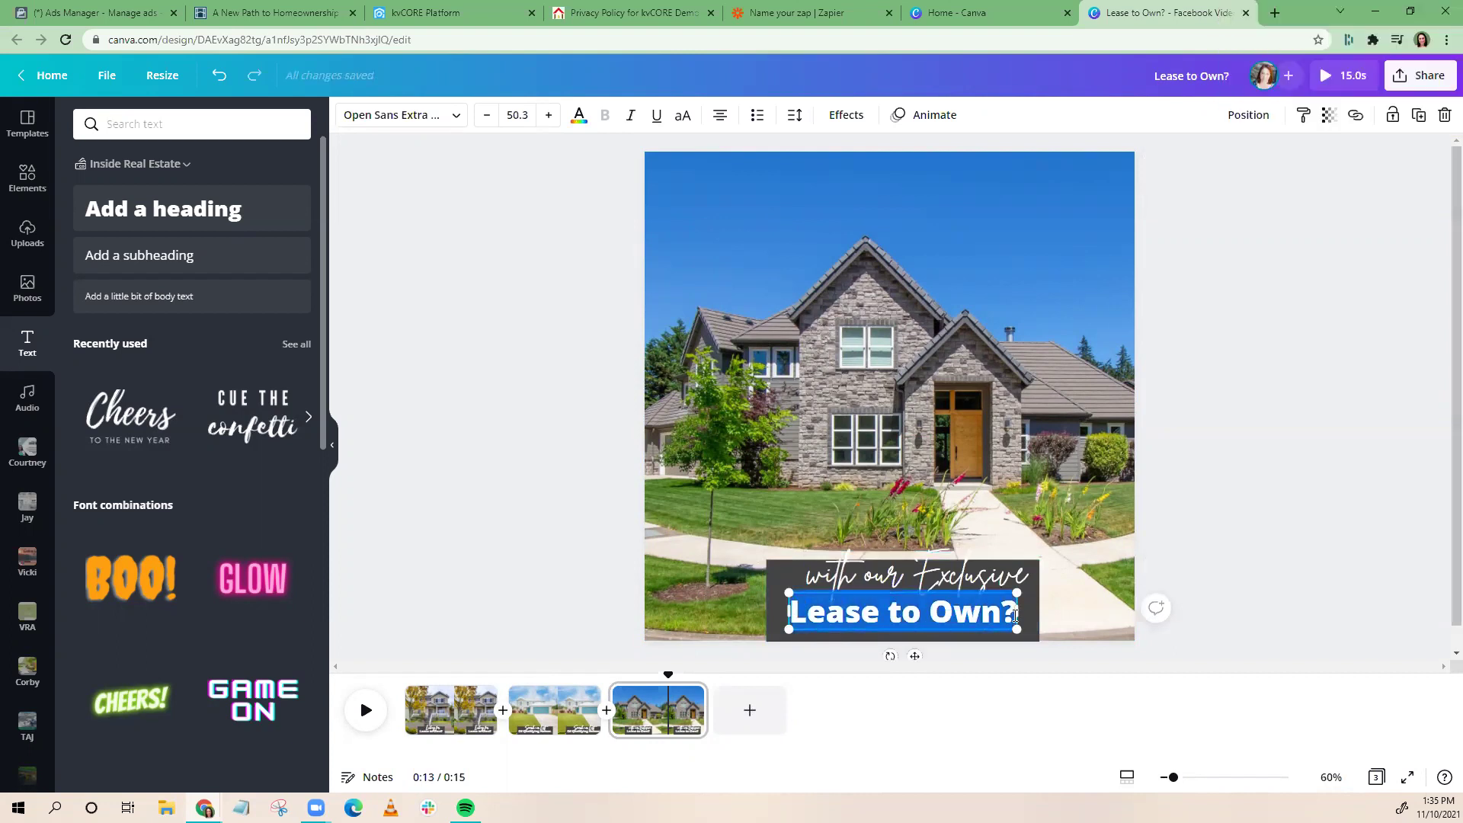
{"action": "type", "text": "Program"}
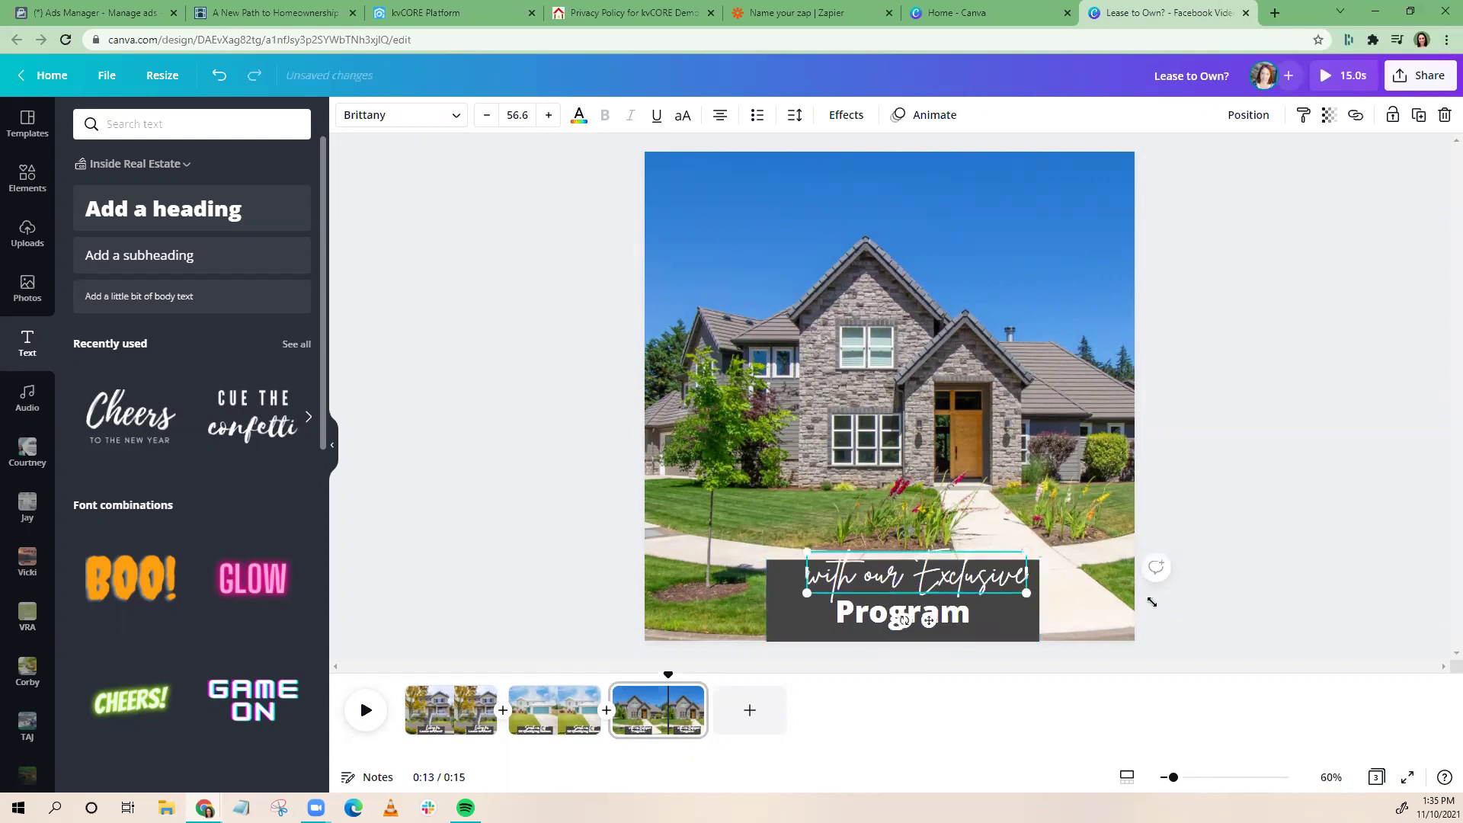
{"action": "left_click", "coordinate": [503, 562]}
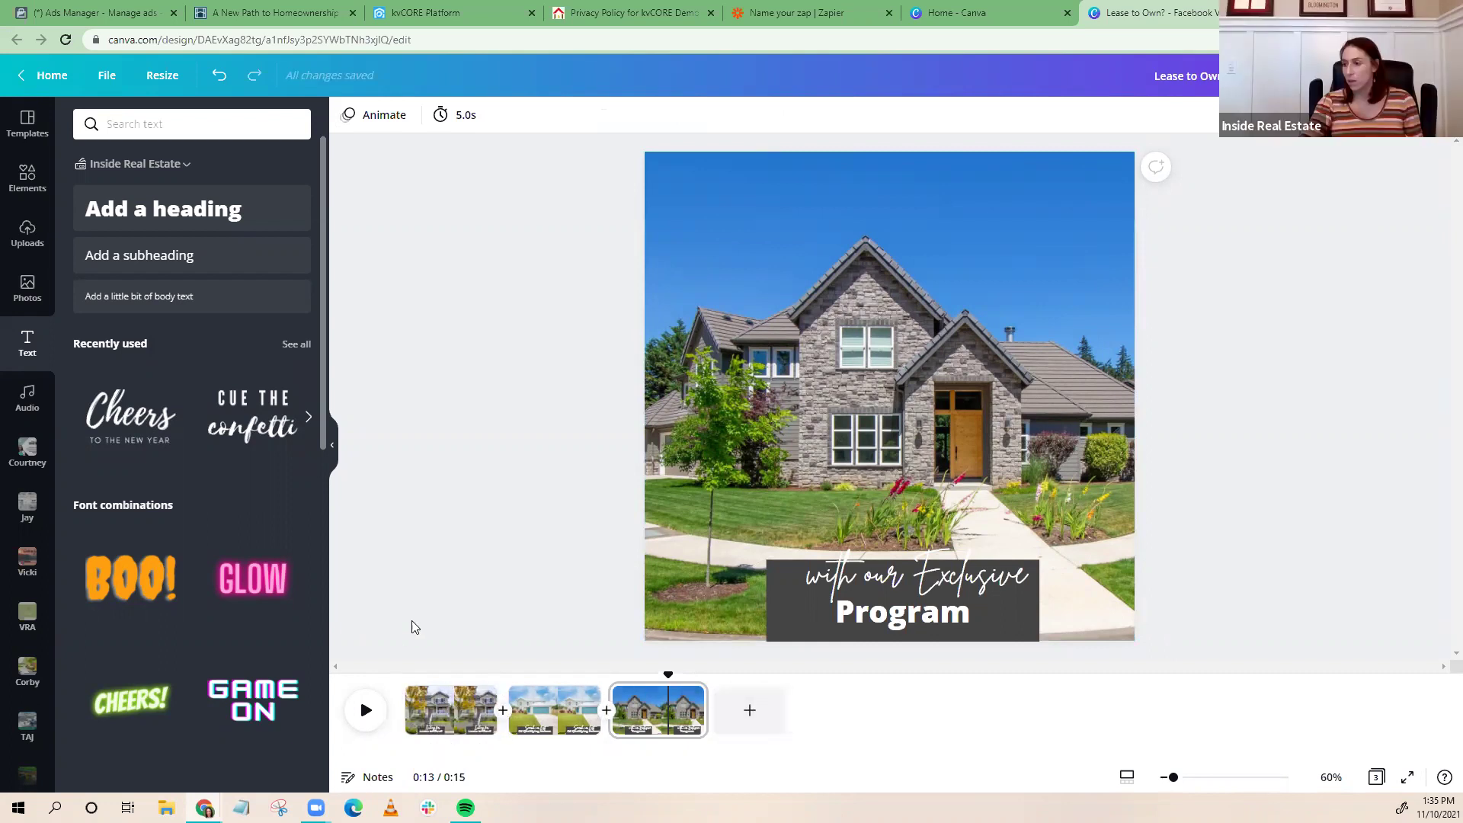
Apply the Baseline element animation to the first page's dark bar and both of its caption lines
{"action": "left_click", "coordinate": [450, 729]}
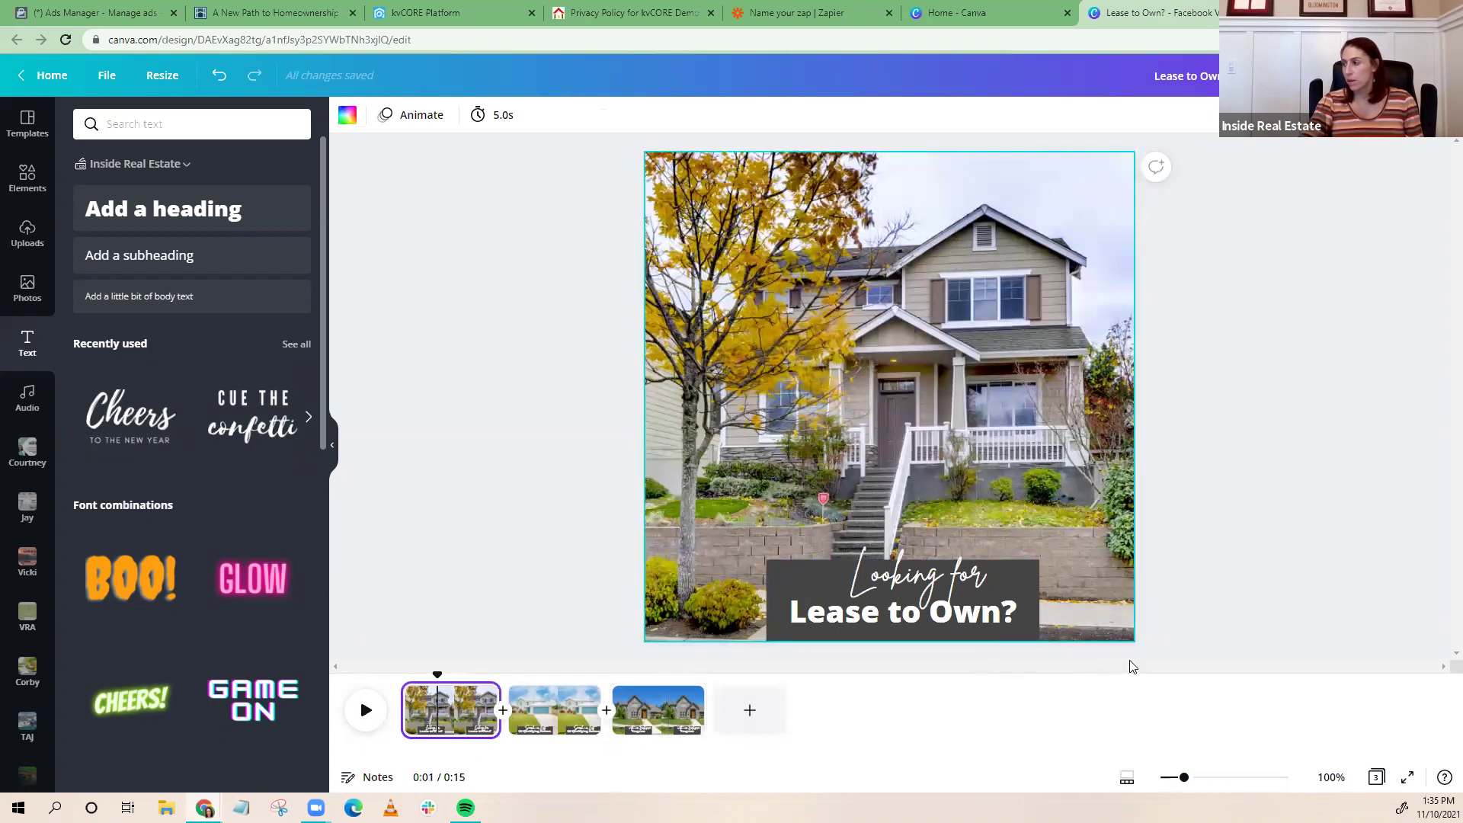
{"action": "left_click_drag", "start_coordinate": [582, 523], "coordinate": [1113, 664]}
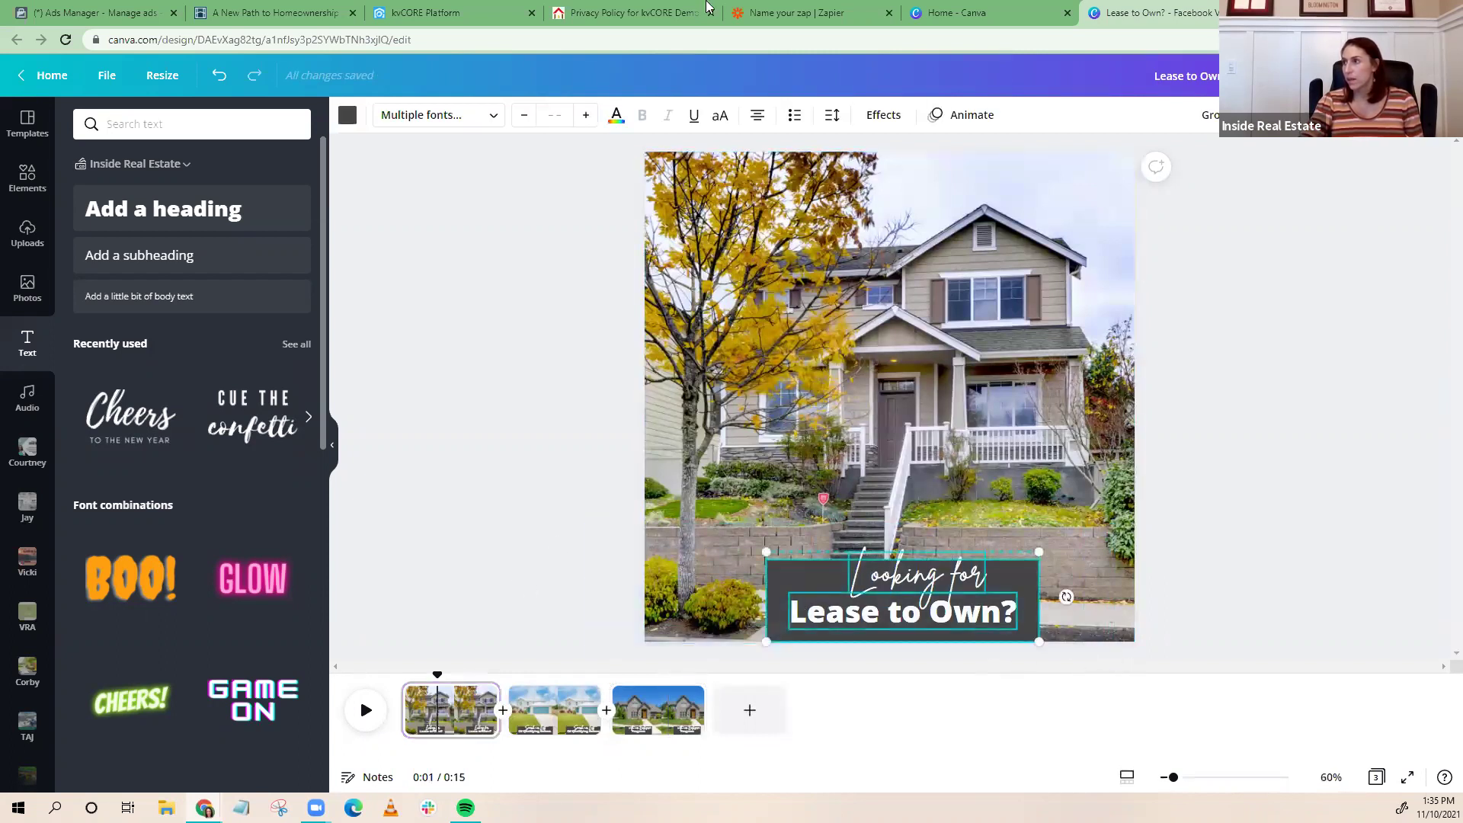
{"action": "left_click", "coordinate": [961, 118]}
{"action": "left_click", "coordinate": [106, 504]}
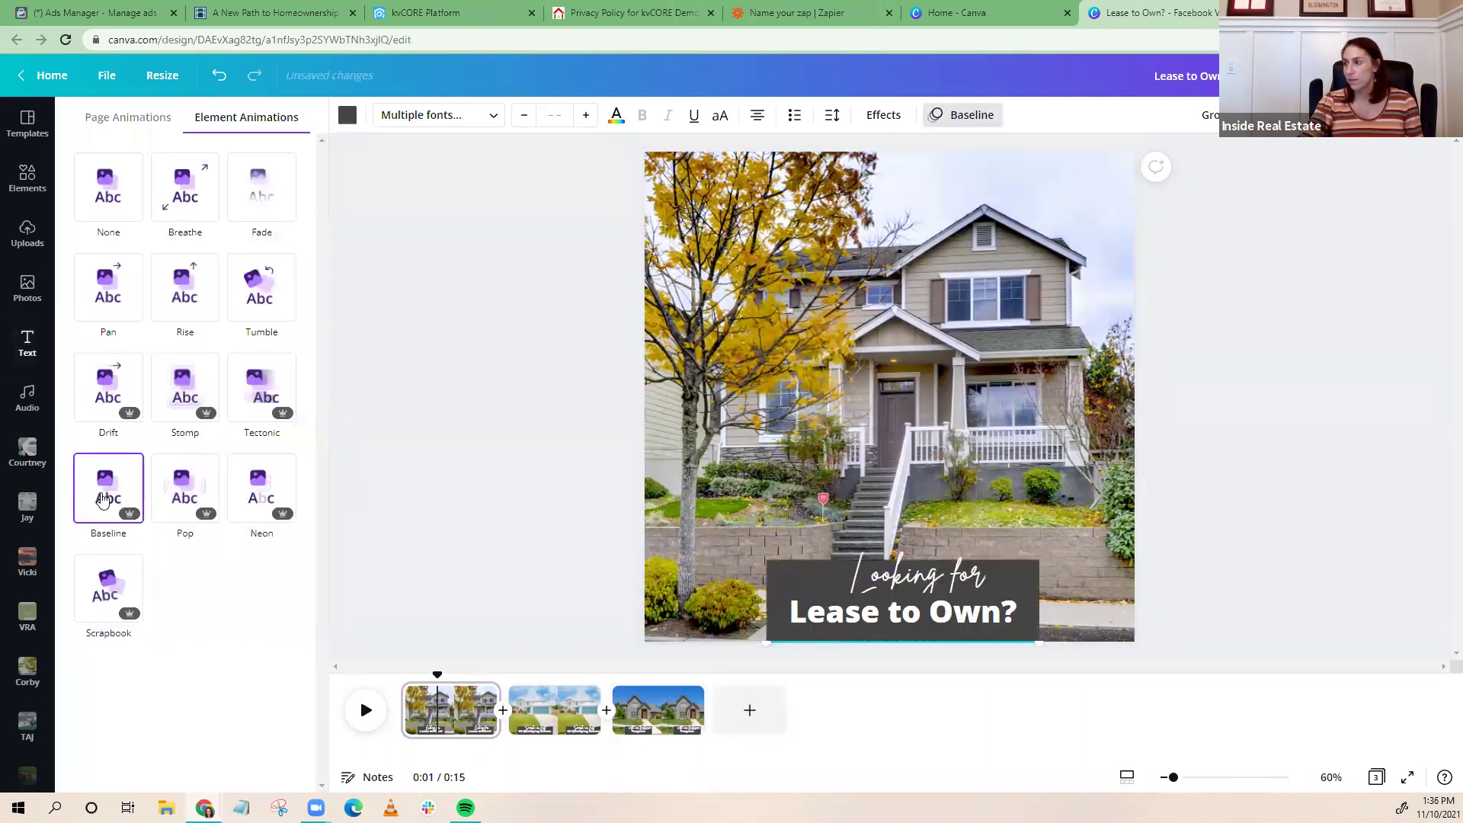
Apply the Baseline element animation to the second page's dark bar with "Search our List" and "Of Qualifying Homes"
{"action": "left_click", "coordinate": [552, 708]}
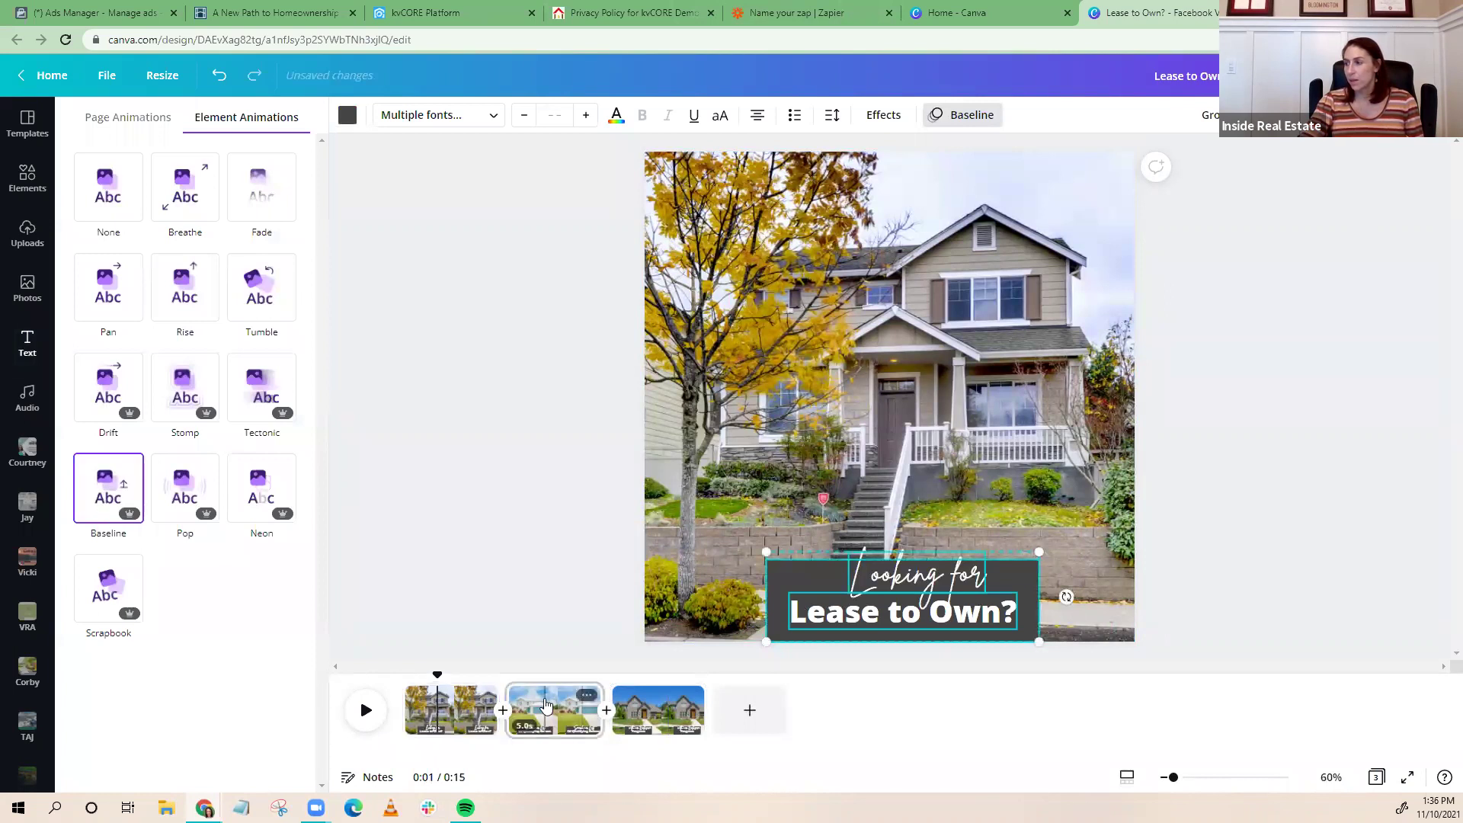
{"action": "left_click_drag", "start_coordinate": [600, 525], "coordinate": [1128, 652]}
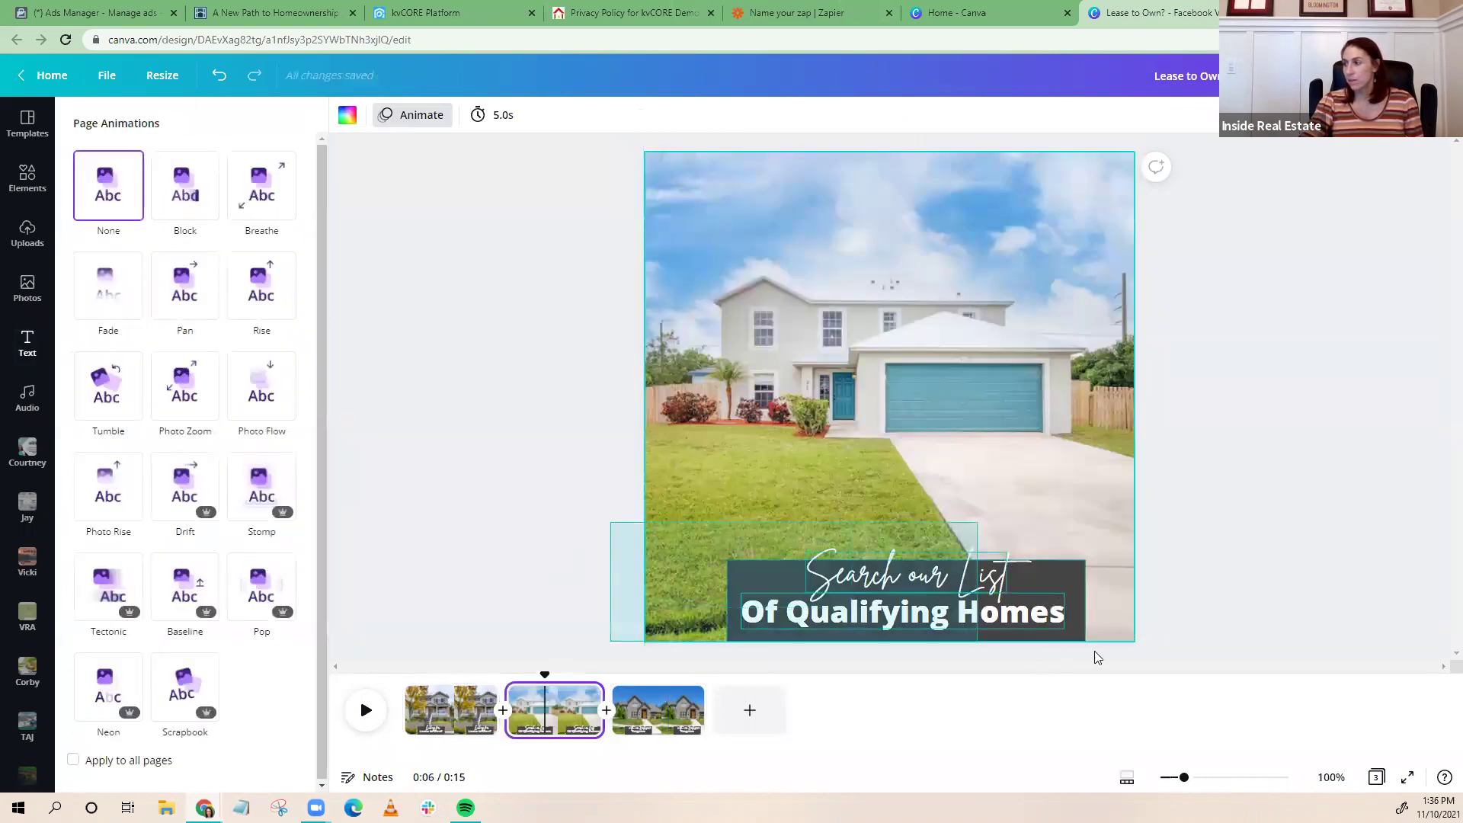
{"action": "left_click", "coordinate": [103, 504]}
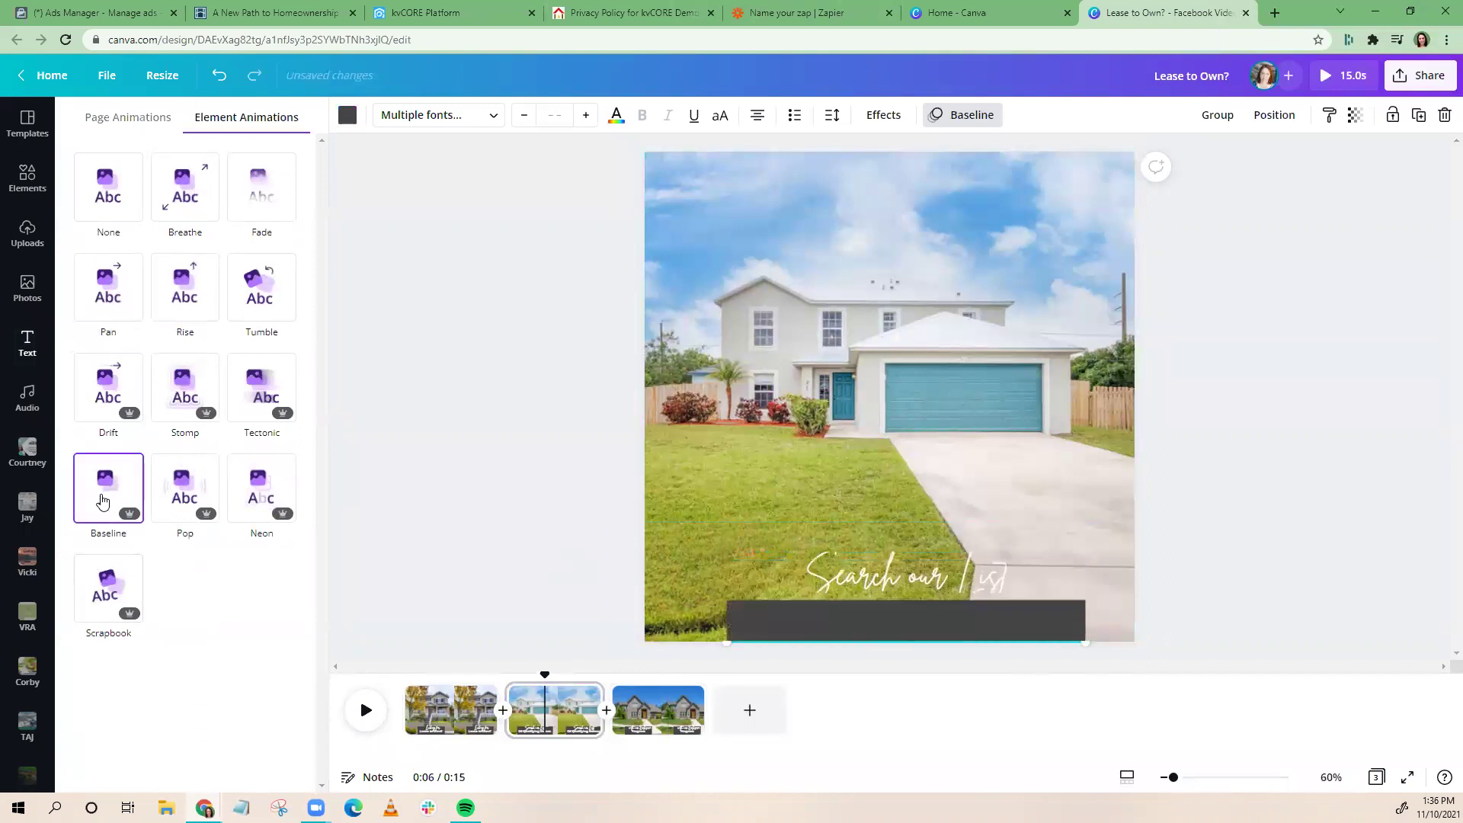
Apply the Baseline element animation to the third page's dark bar with "with our Exclusive" and "Program"
{"action": "left_click", "coordinate": [646, 708]}
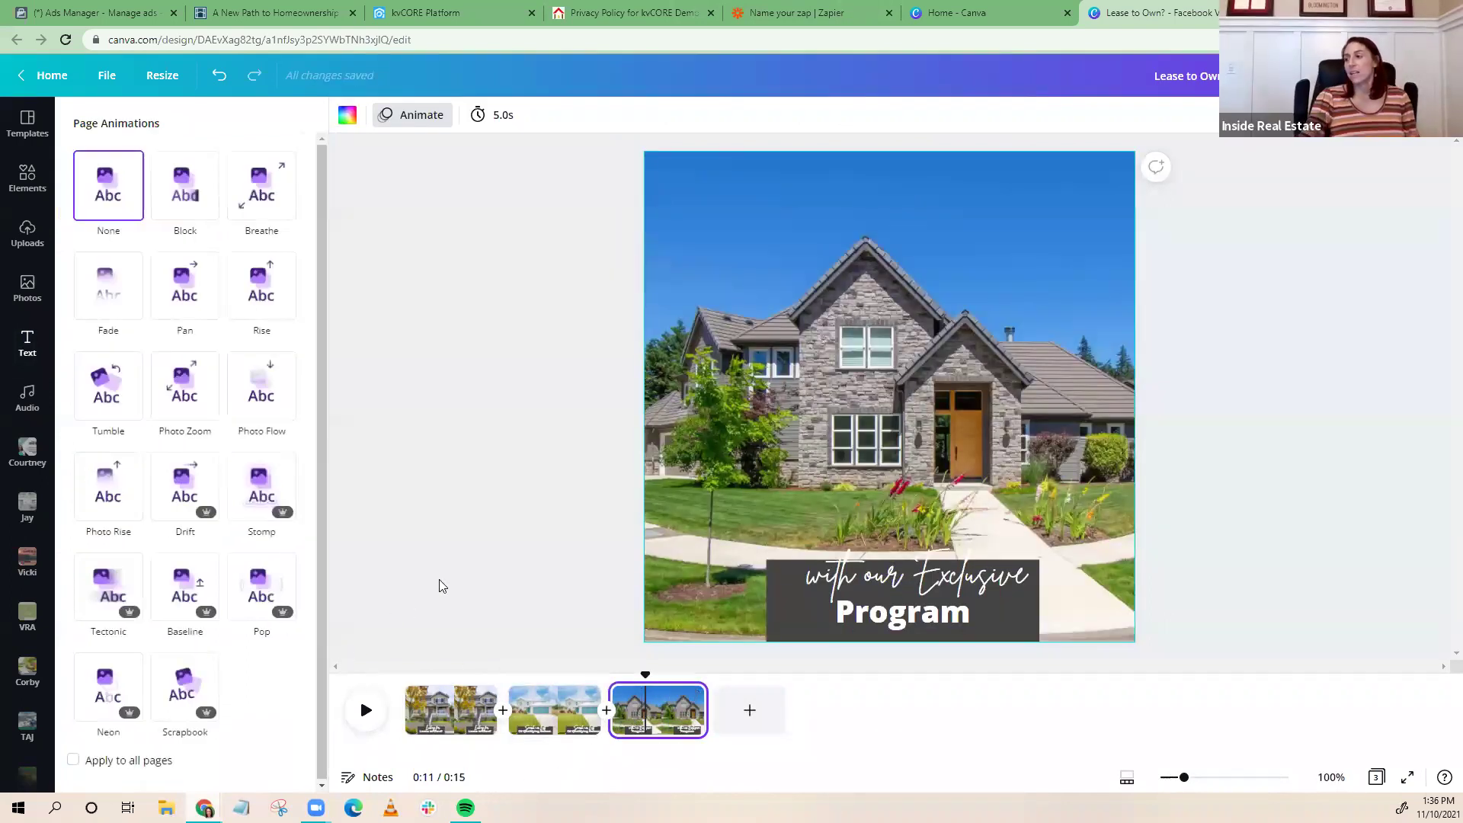
{"action": "left_click_drag", "start_coordinate": [566, 522], "coordinate": [1193, 673]}
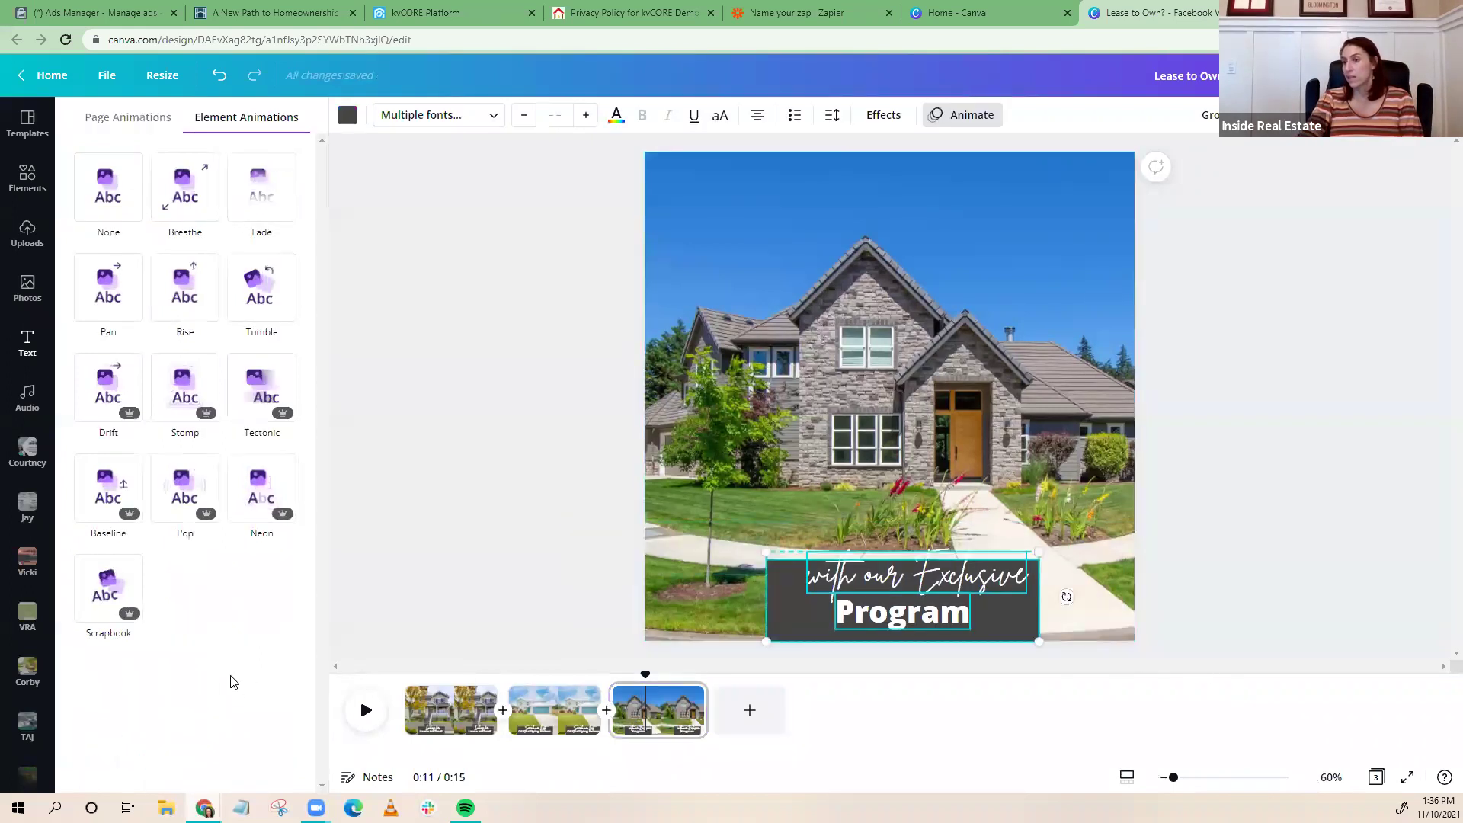
{"action": "left_click", "coordinate": [109, 496]}
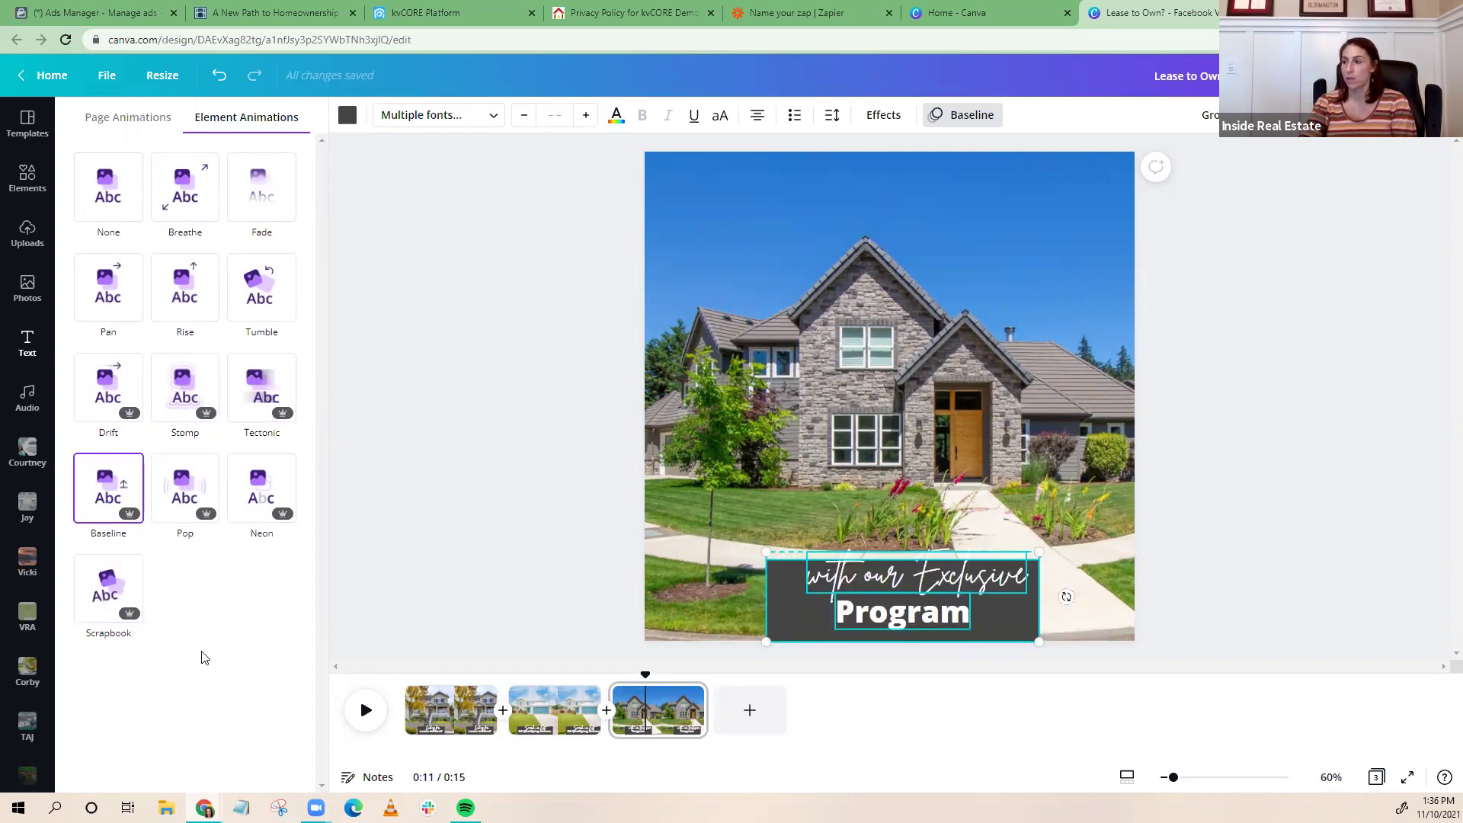
{"action": "key", "text": "Escape"}
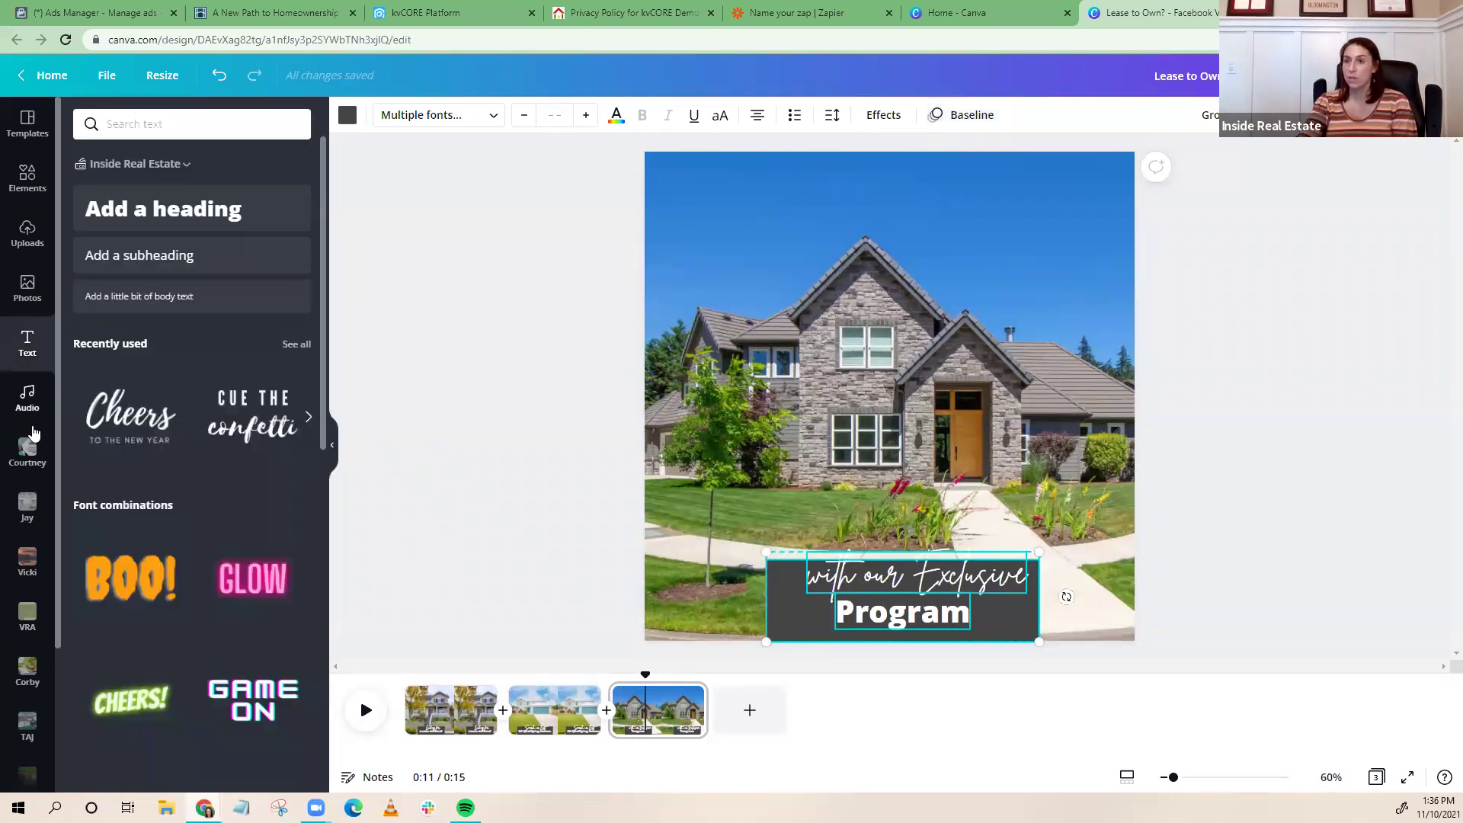
Open the audio library and listen to a preview of the track "Are You Having Fun"
{"action": "left_click", "coordinate": [23, 400]}
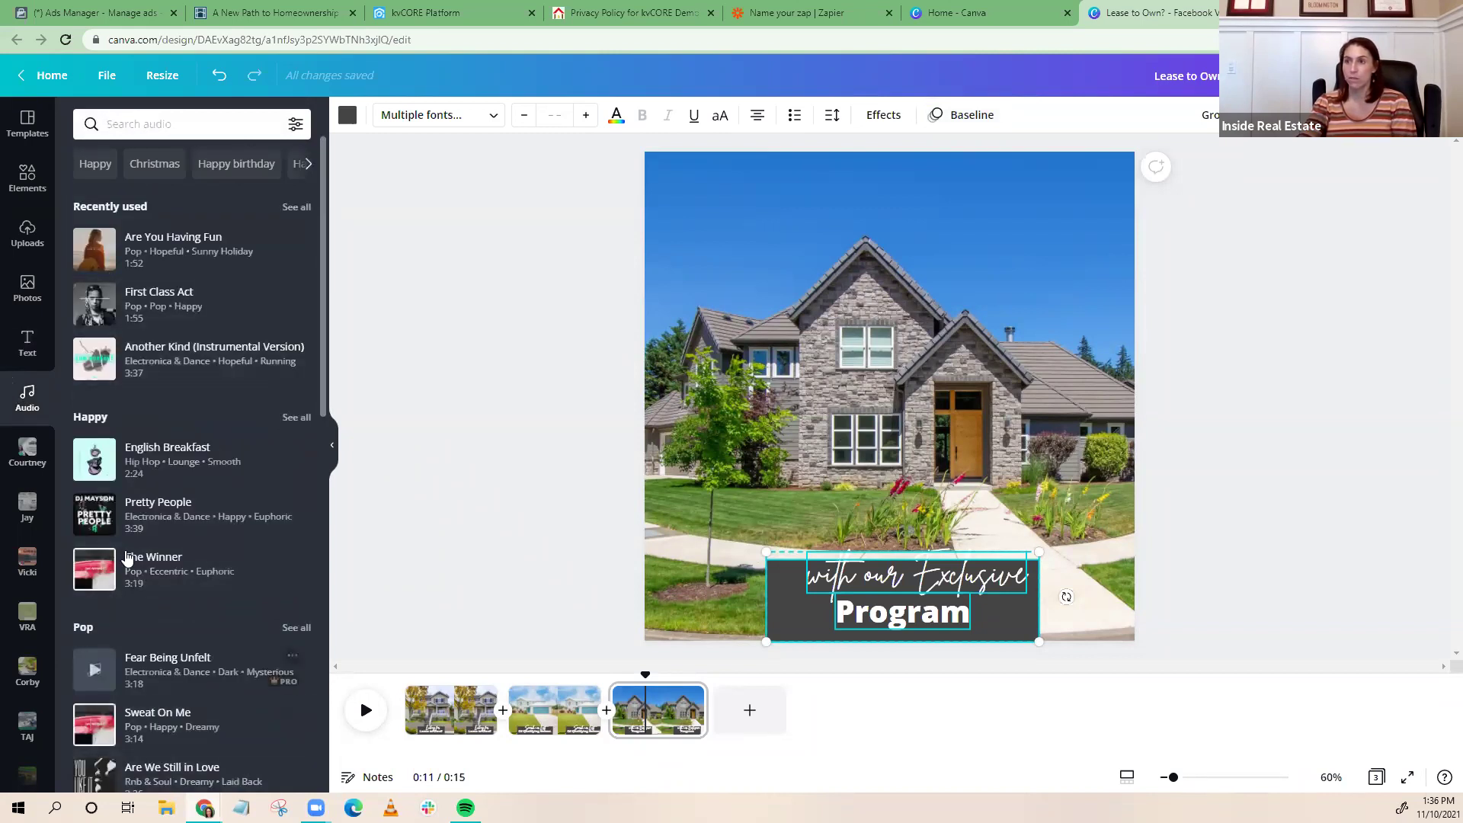
{"action": "mouse_move", "coordinate": [122, 253]}
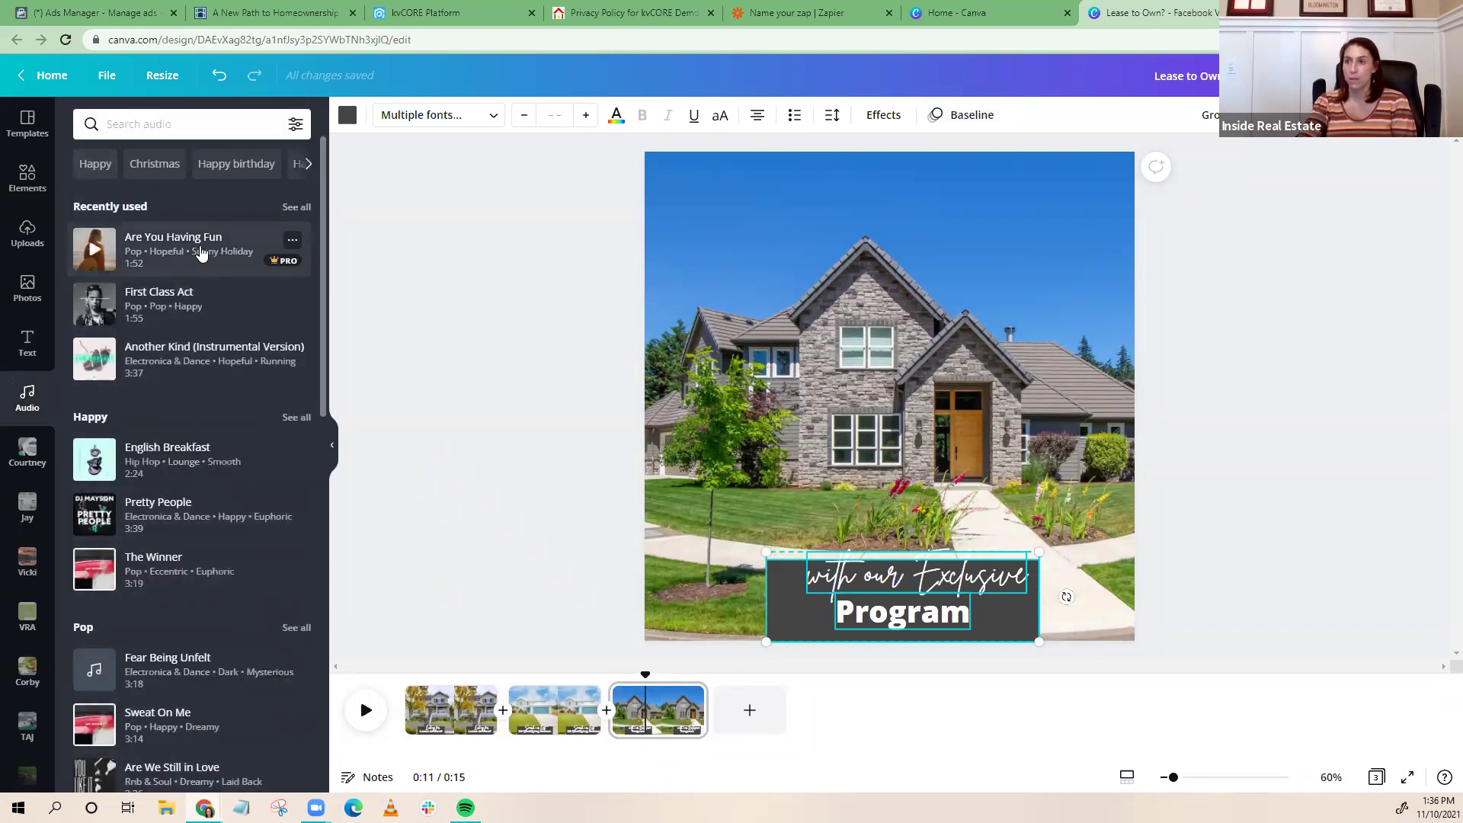
{"action": "left_click", "coordinate": [94, 252]}
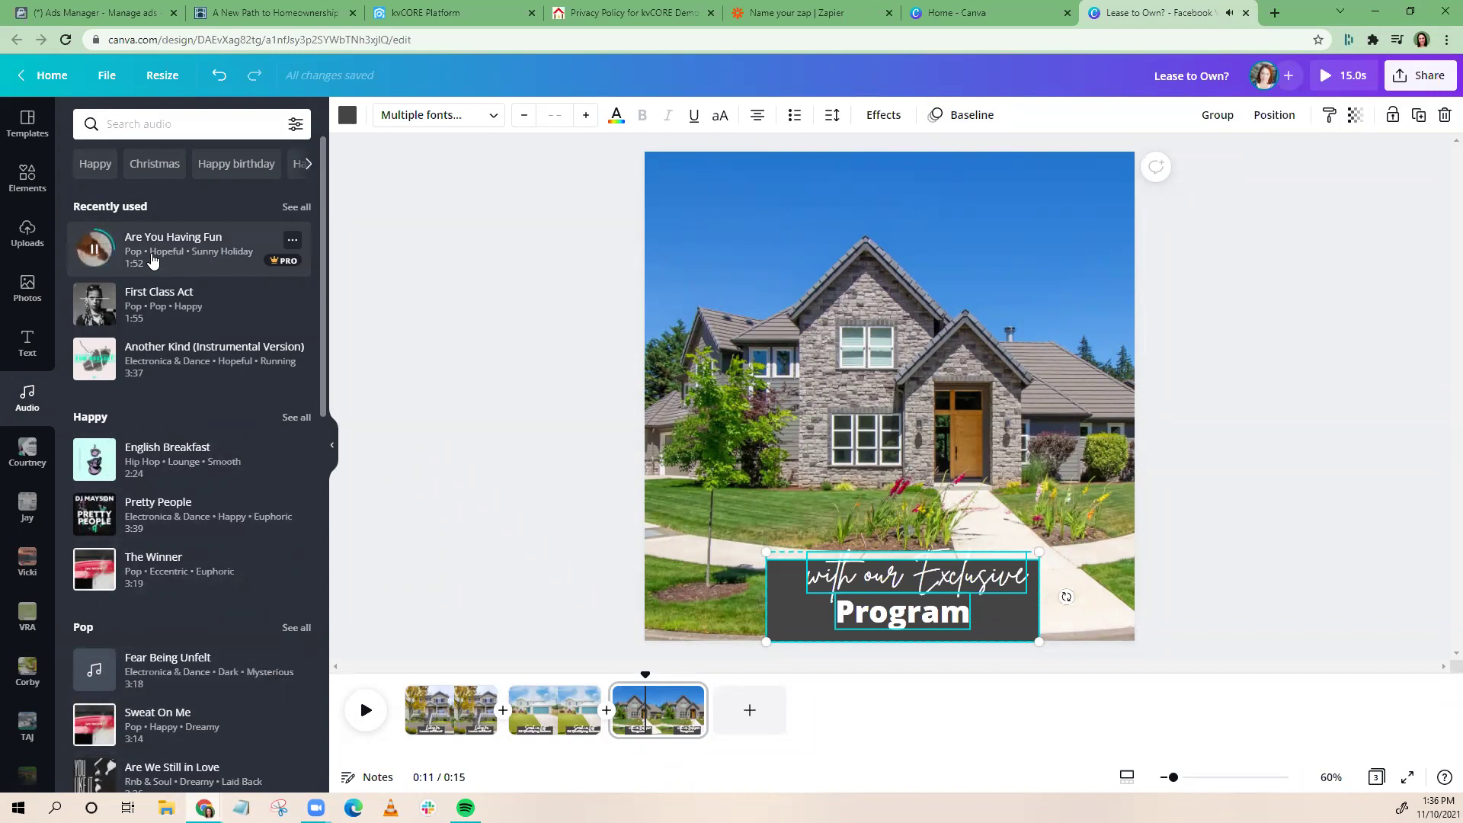
{"action": "left_click", "coordinate": [153, 261]}
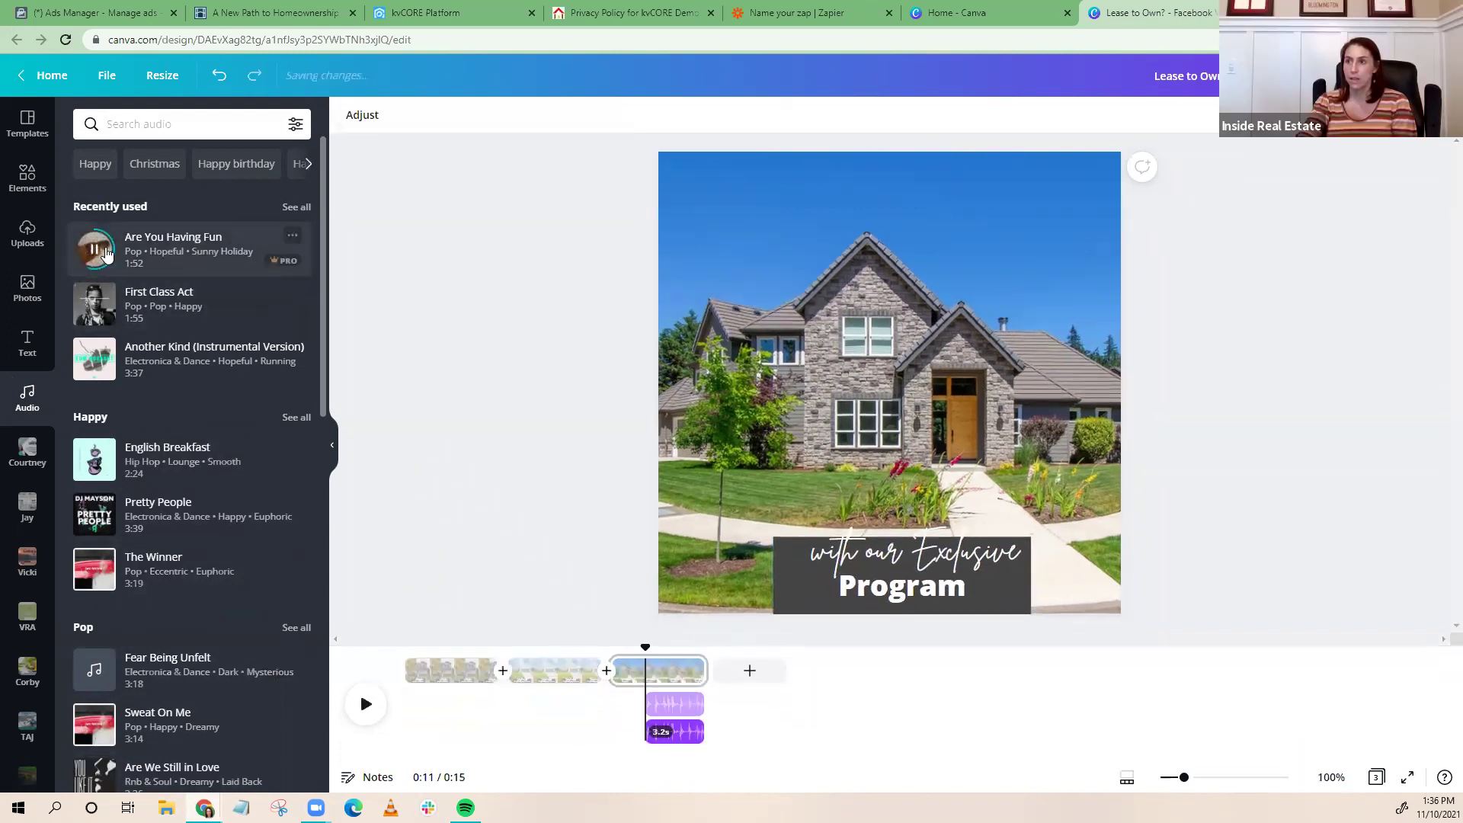
{"action": "left_click", "coordinate": [91, 252]}
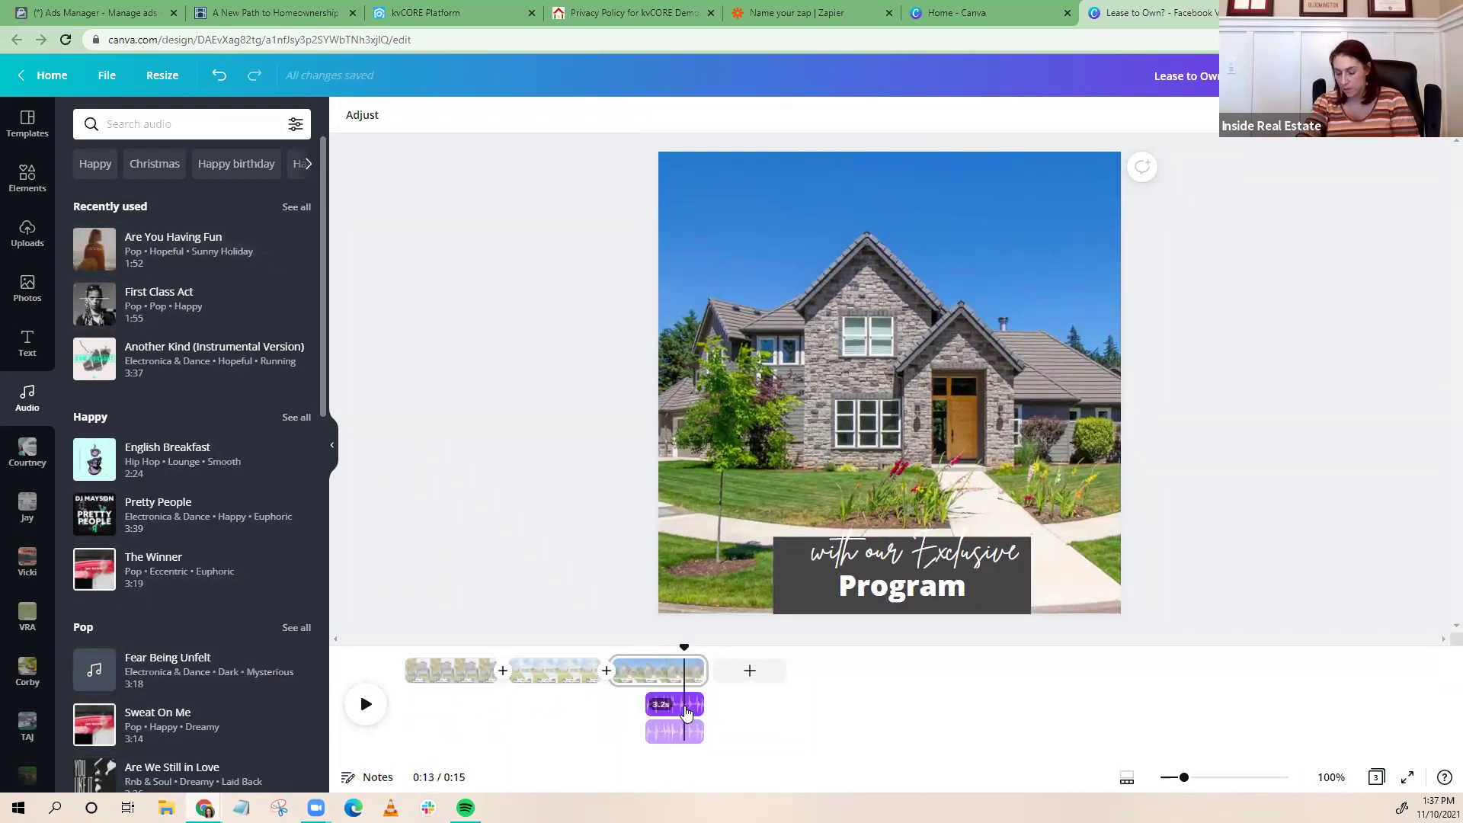
{"action": "left_click_drag", "start_coordinate": [685, 713], "coordinate": [671, 730]}
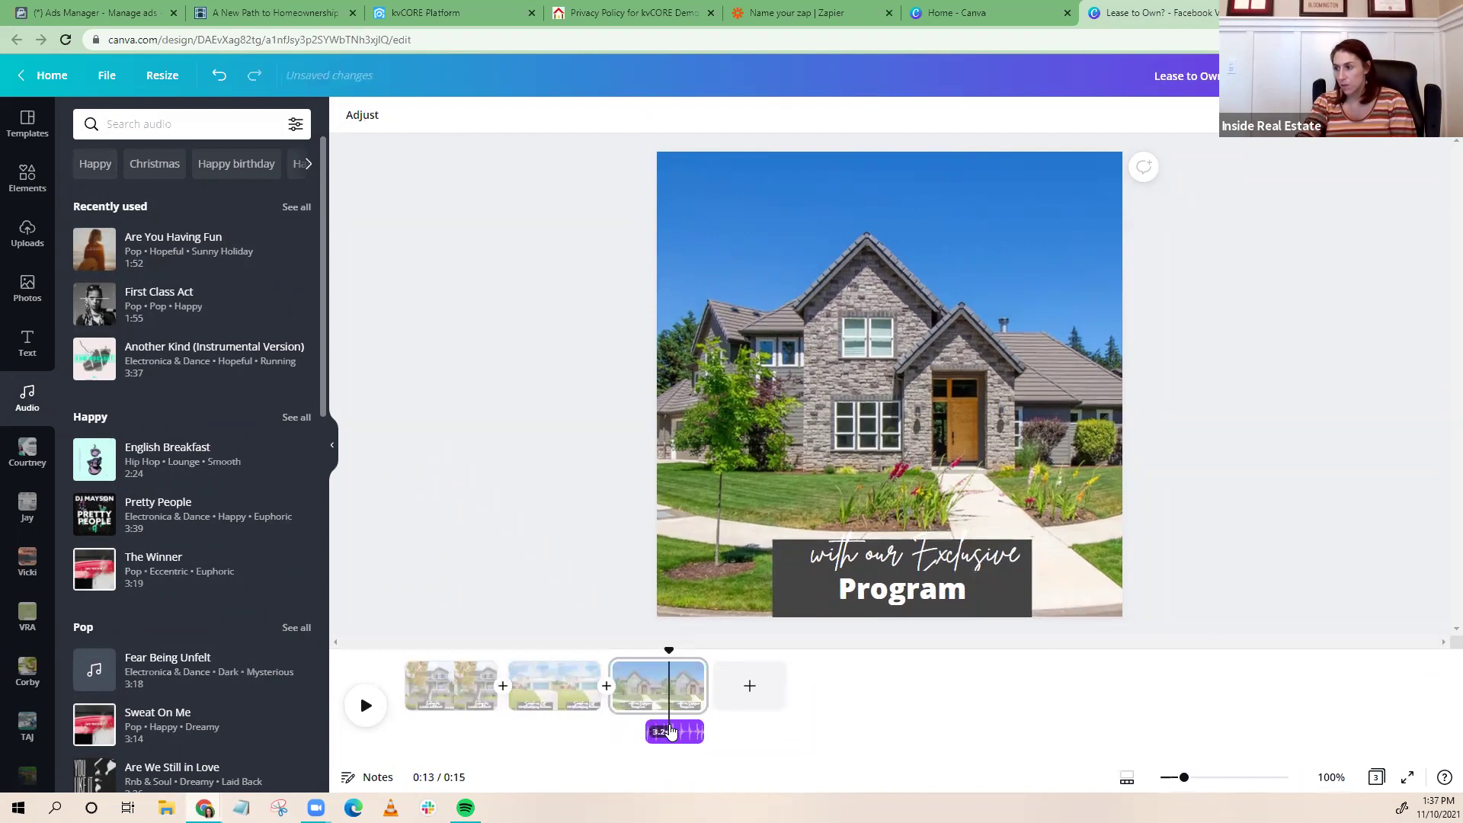
{"action": "left_click", "coordinate": [647, 672]}
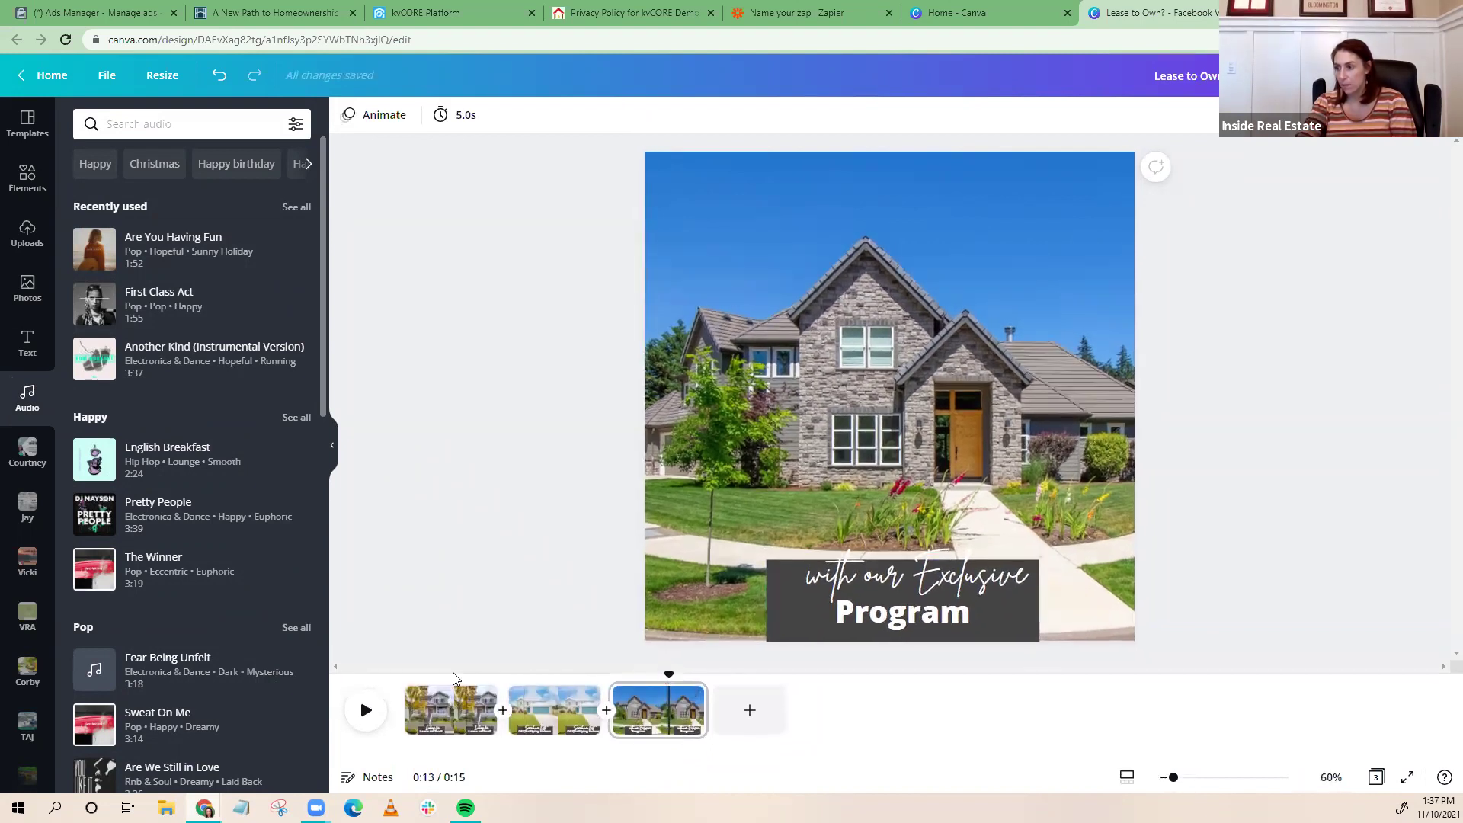
Add the track "Are You Having Fun" from the start of the video across all three pages, and play the result
{"action": "left_click", "coordinate": [403, 724]}
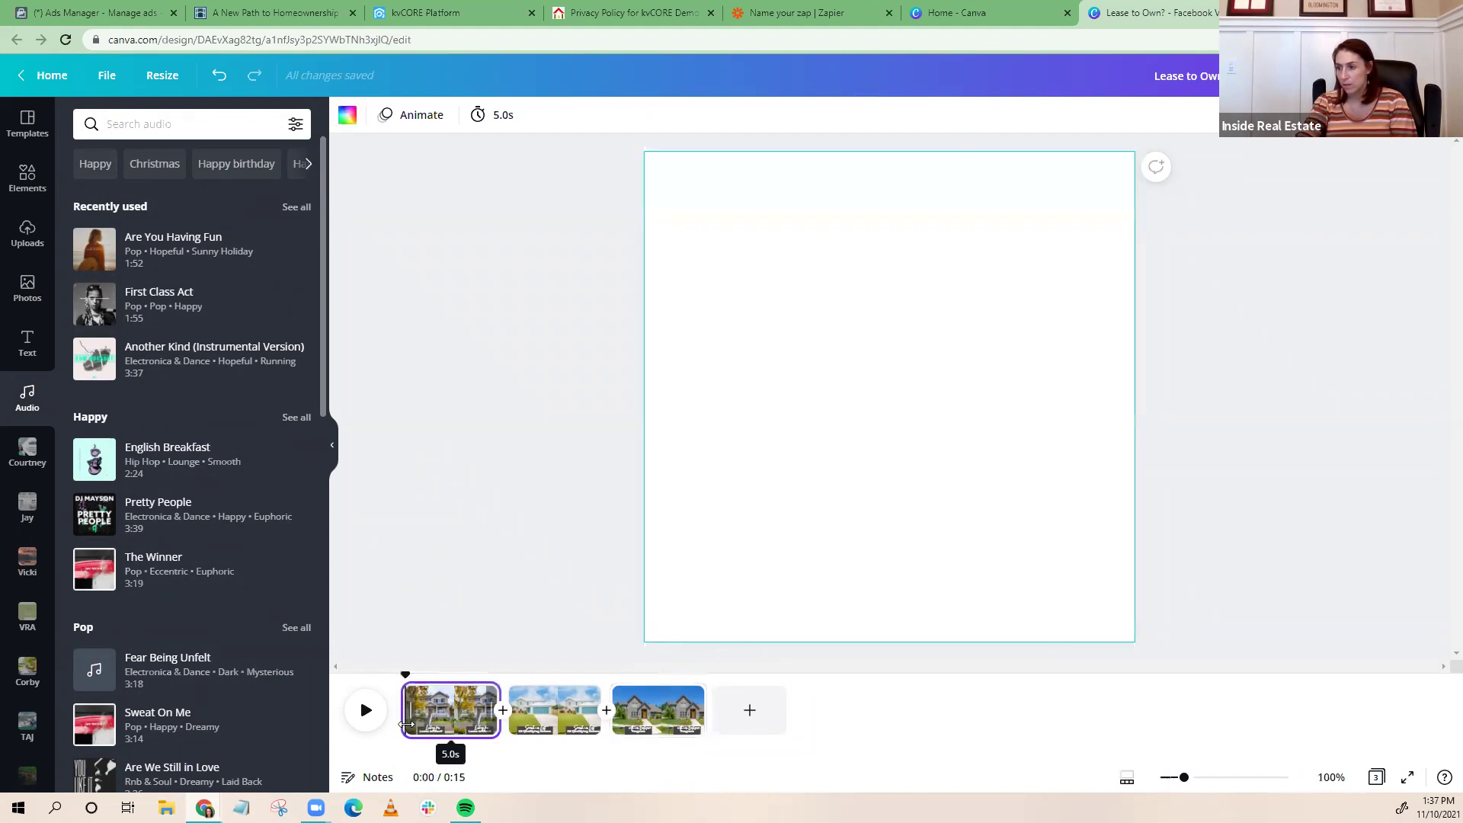
{"action": "left_click", "coordinate": [114, 257]}
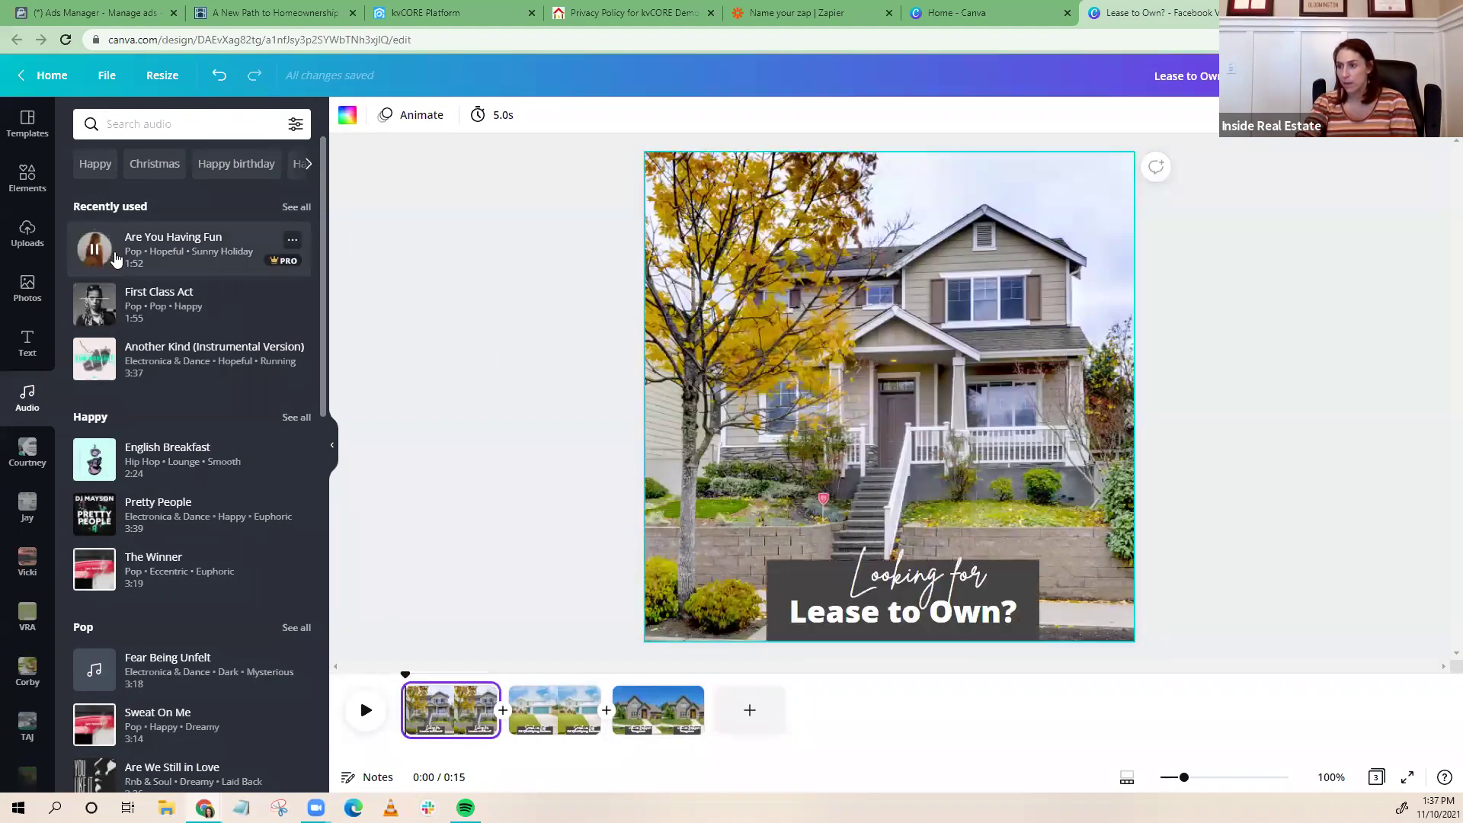
{"action": "left_click", "coordinate": [158, 255]}
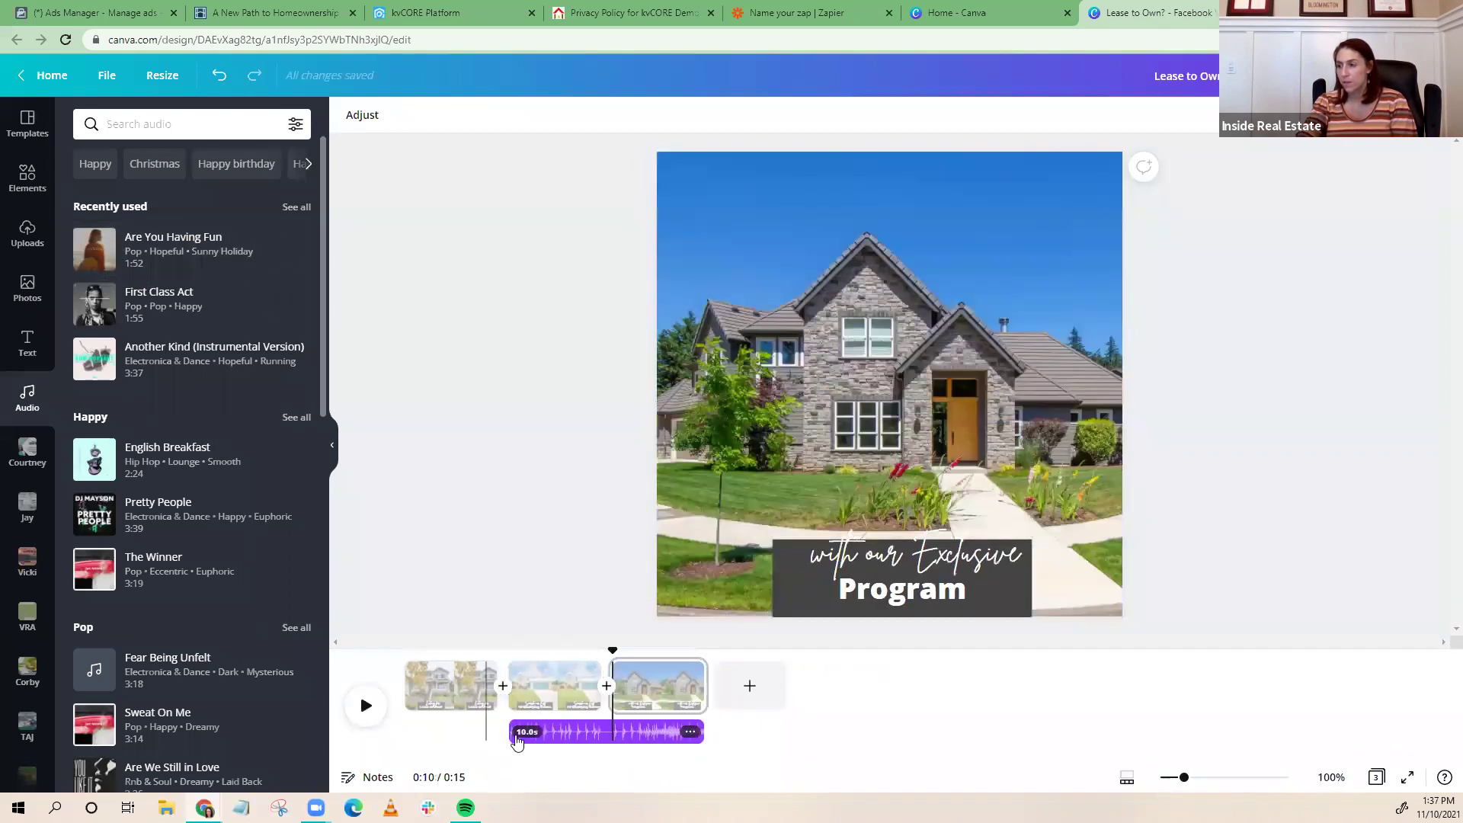
{"action": "left_click_drag", "start_coordinate": [564, 727], "coordinate": [529, 732]}
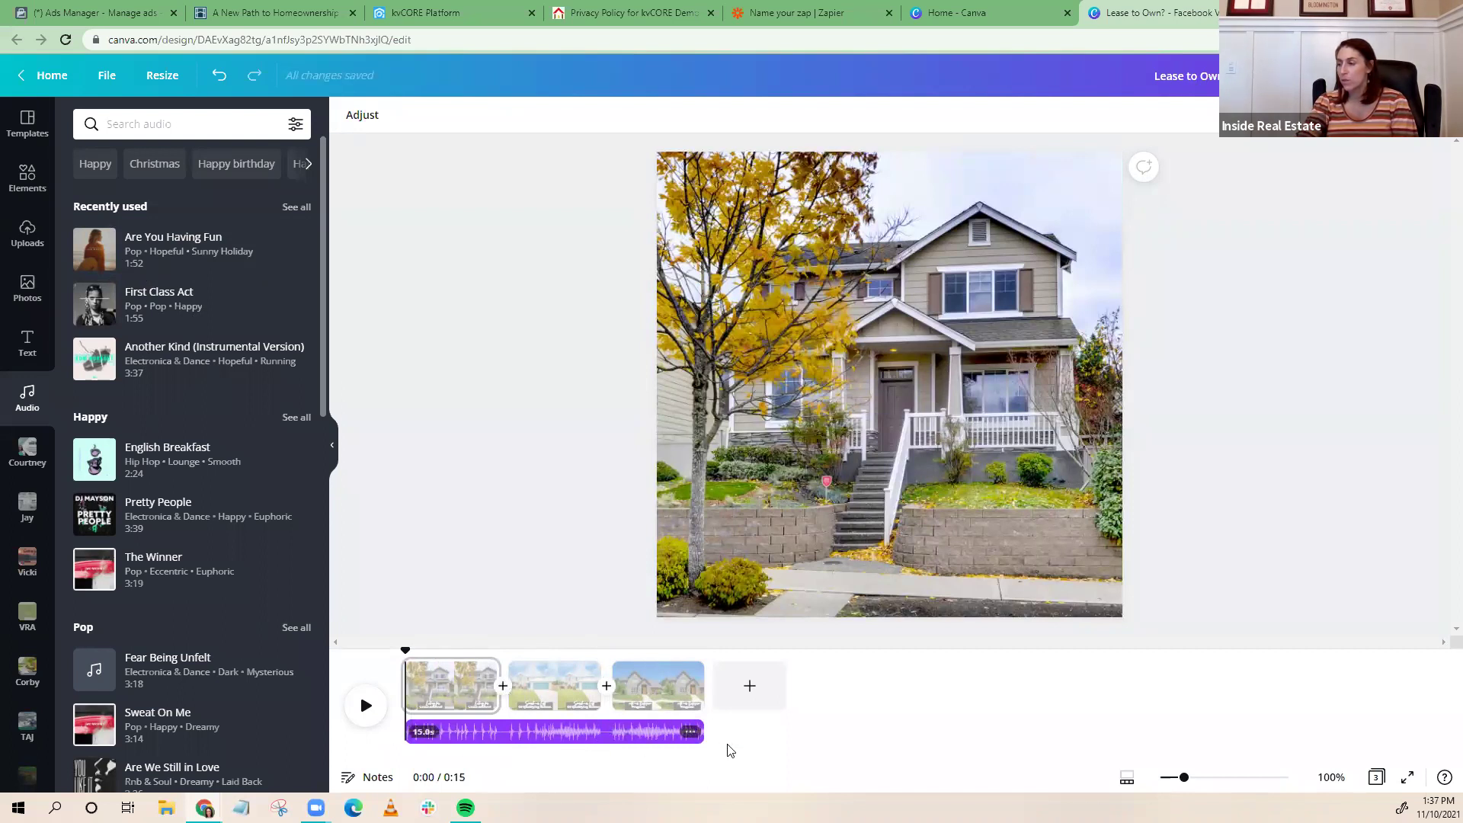
{"action": "left_click", "coordinate": [366, 707]}
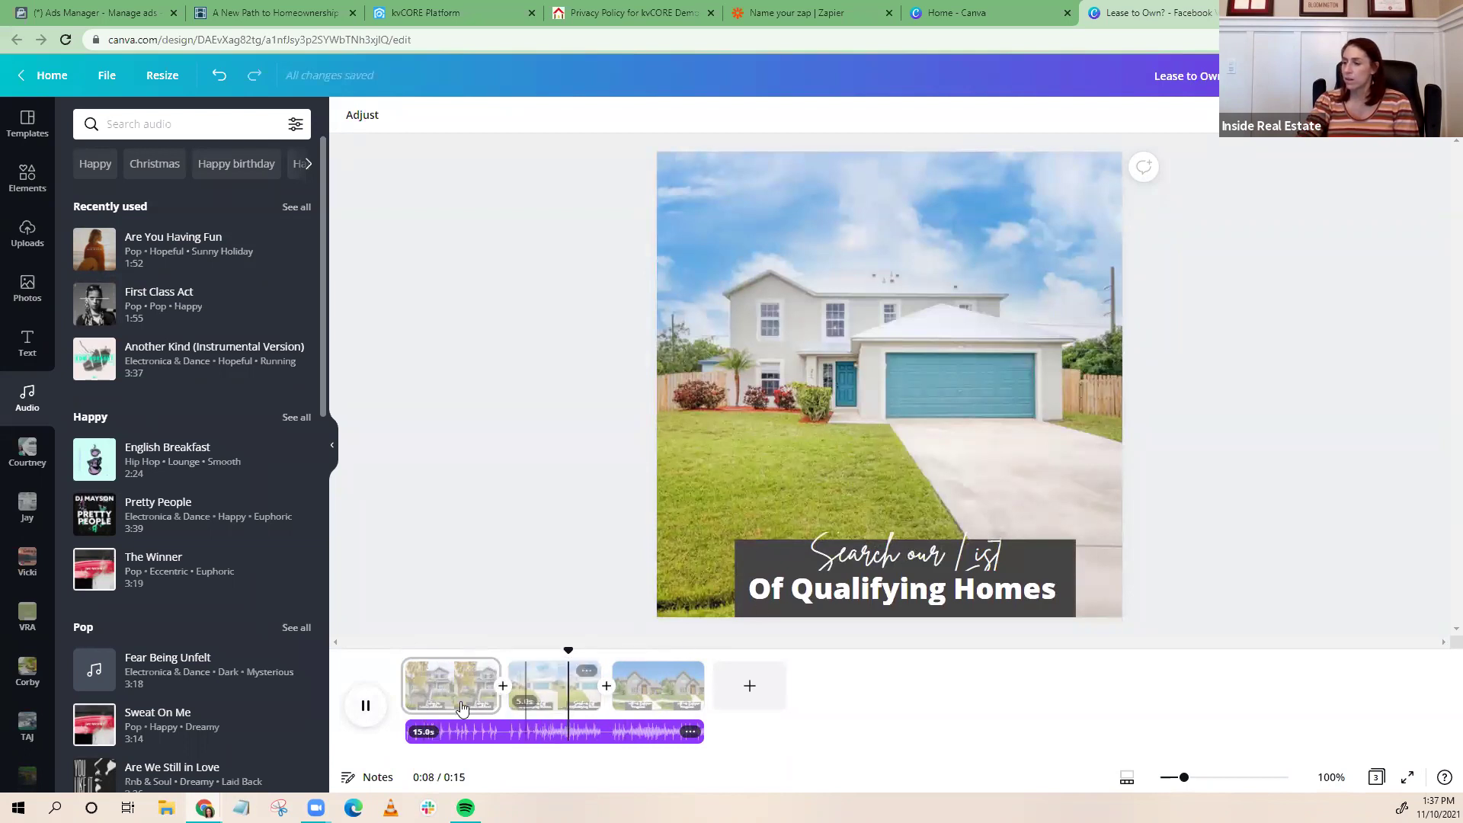
{"action": "left_click", "coordinate": [367, 707]}
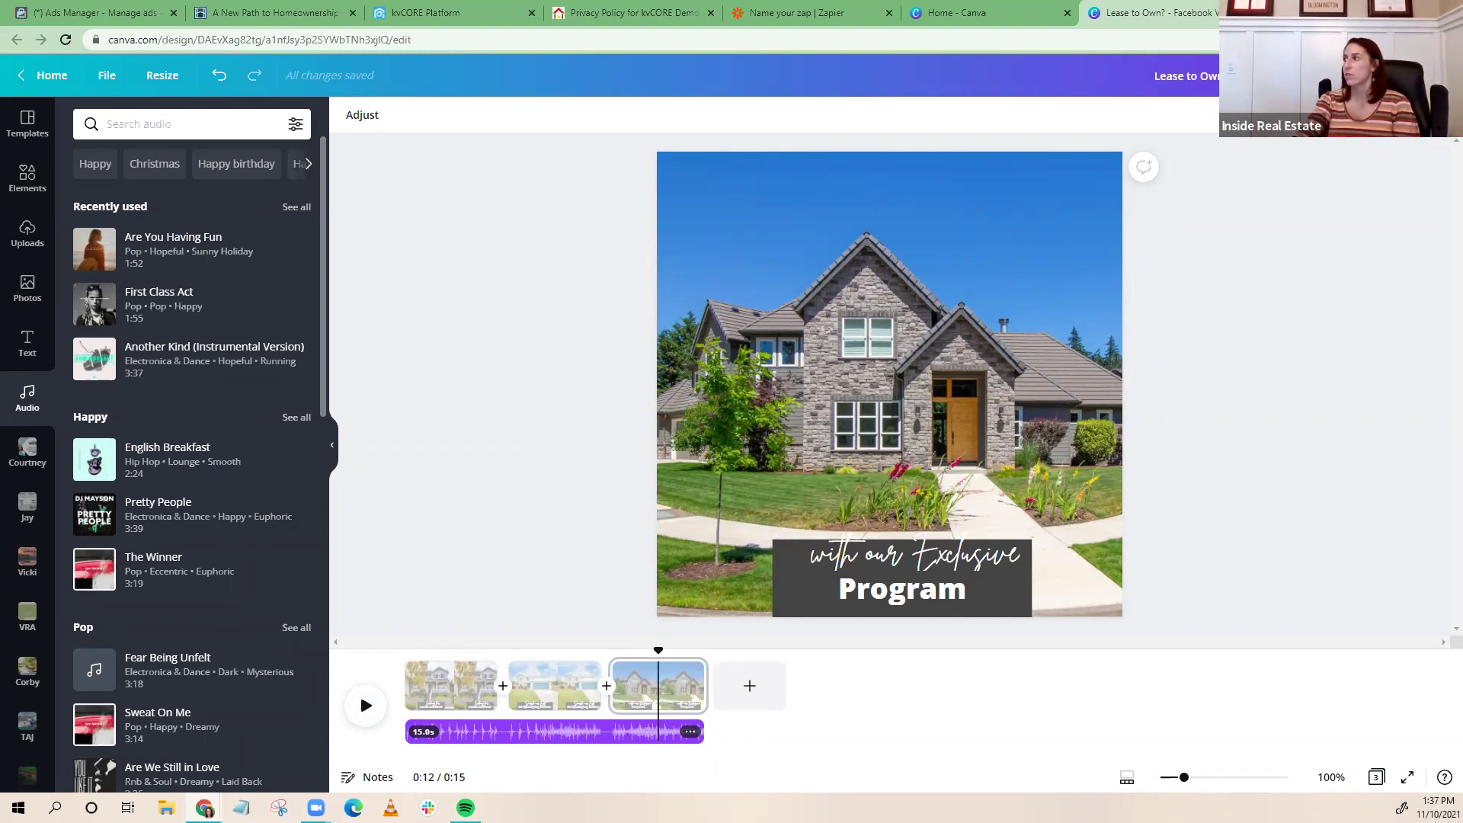
Open the video's download options showing MP4 Video and all pages, and close them without downloading
{"action": "left_click", "coordinate": [1410, 75]}
{"action": "left_click", "coordinate": [1265, 329]}
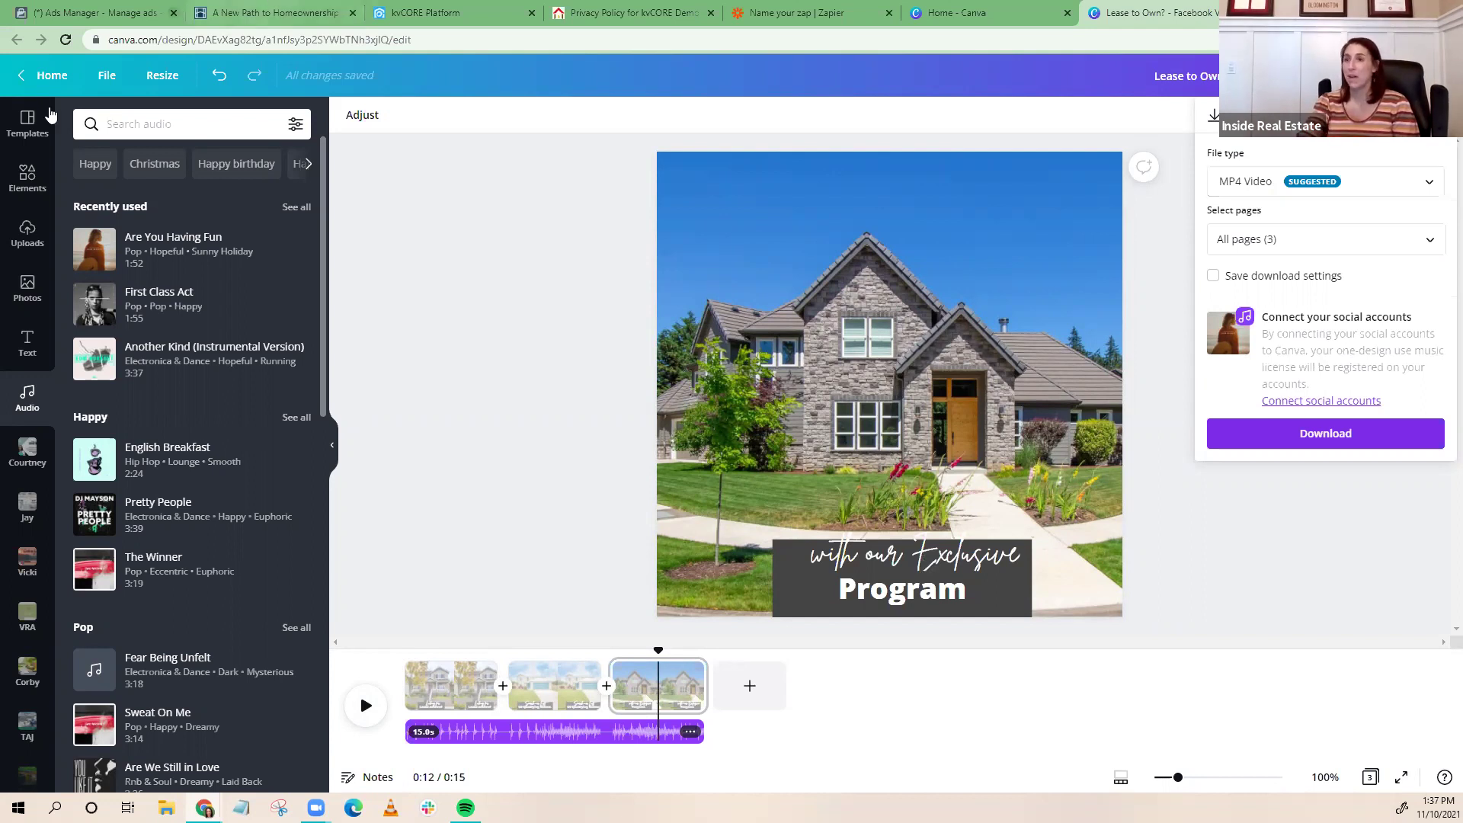
{"action": "left_click", "coordinate": [28, 177]}
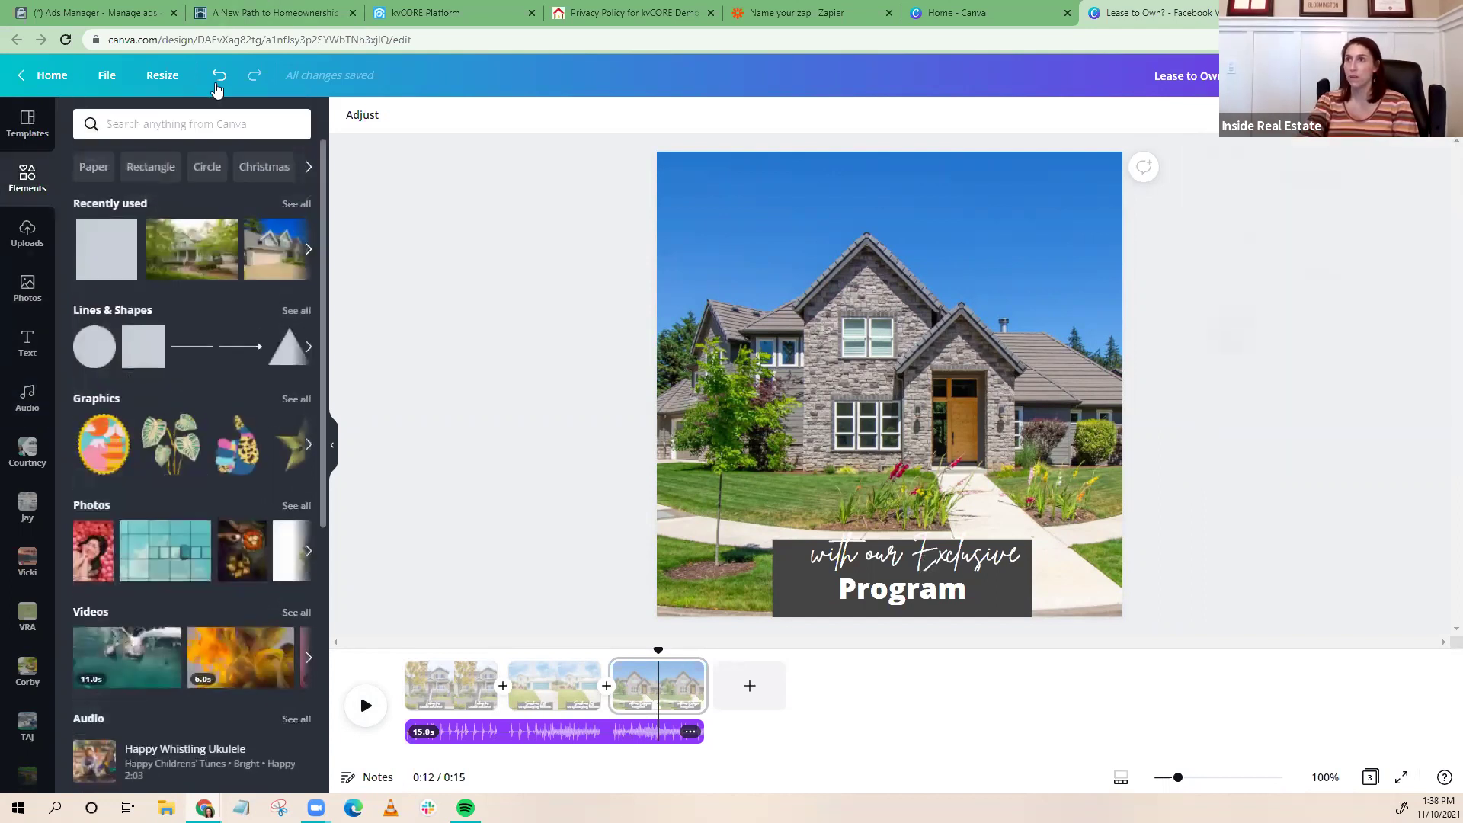
Create a blank Instagram Post design from the social media formats on the home page and browse its templates
{"action": "left_click", "coordinate": [54, 77]}
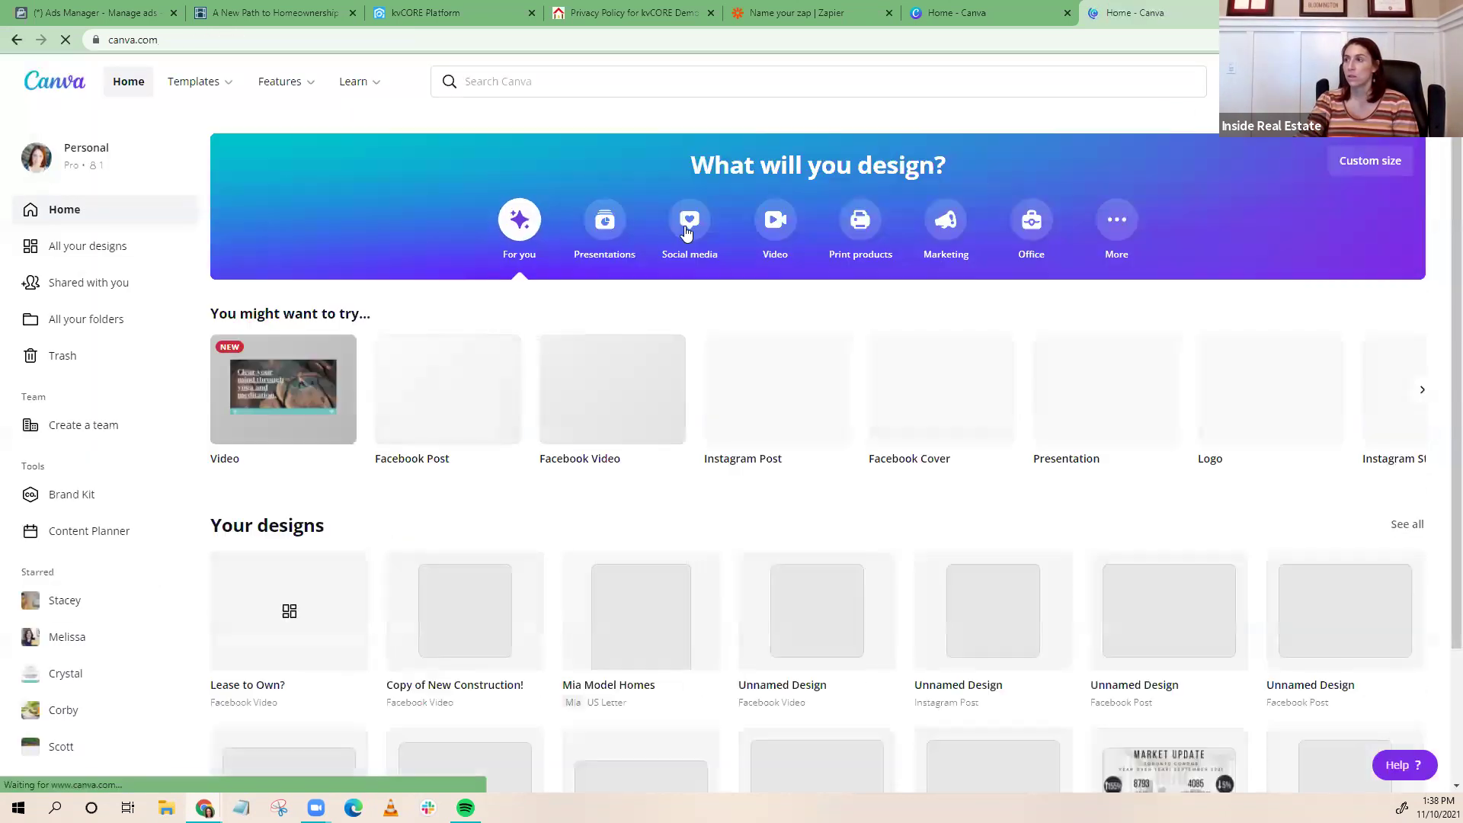
{"action": "left_click", "coordinate": [686, 222]}
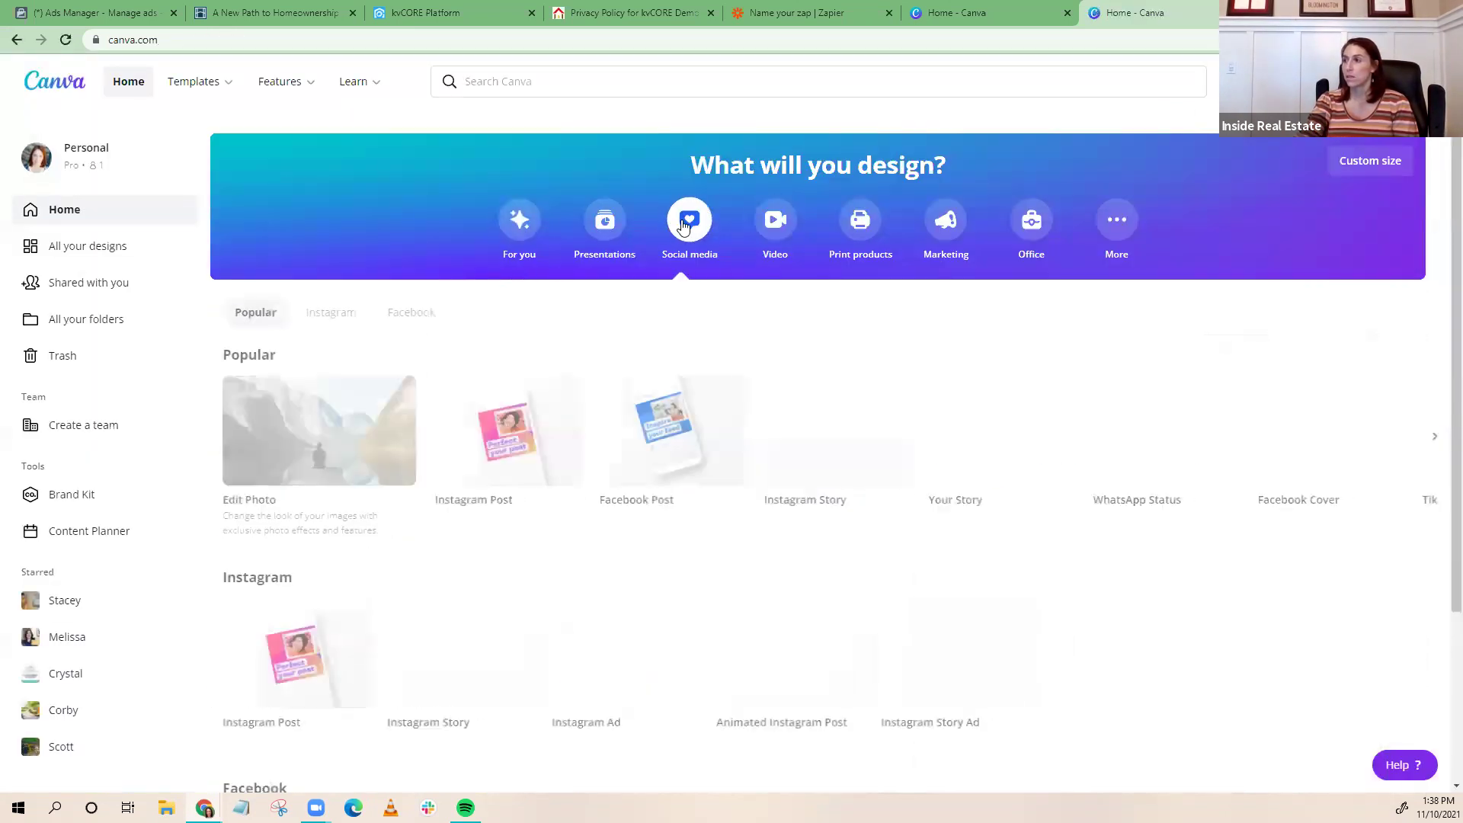
{"action": "left_click", "coordinate": [491, 455]}
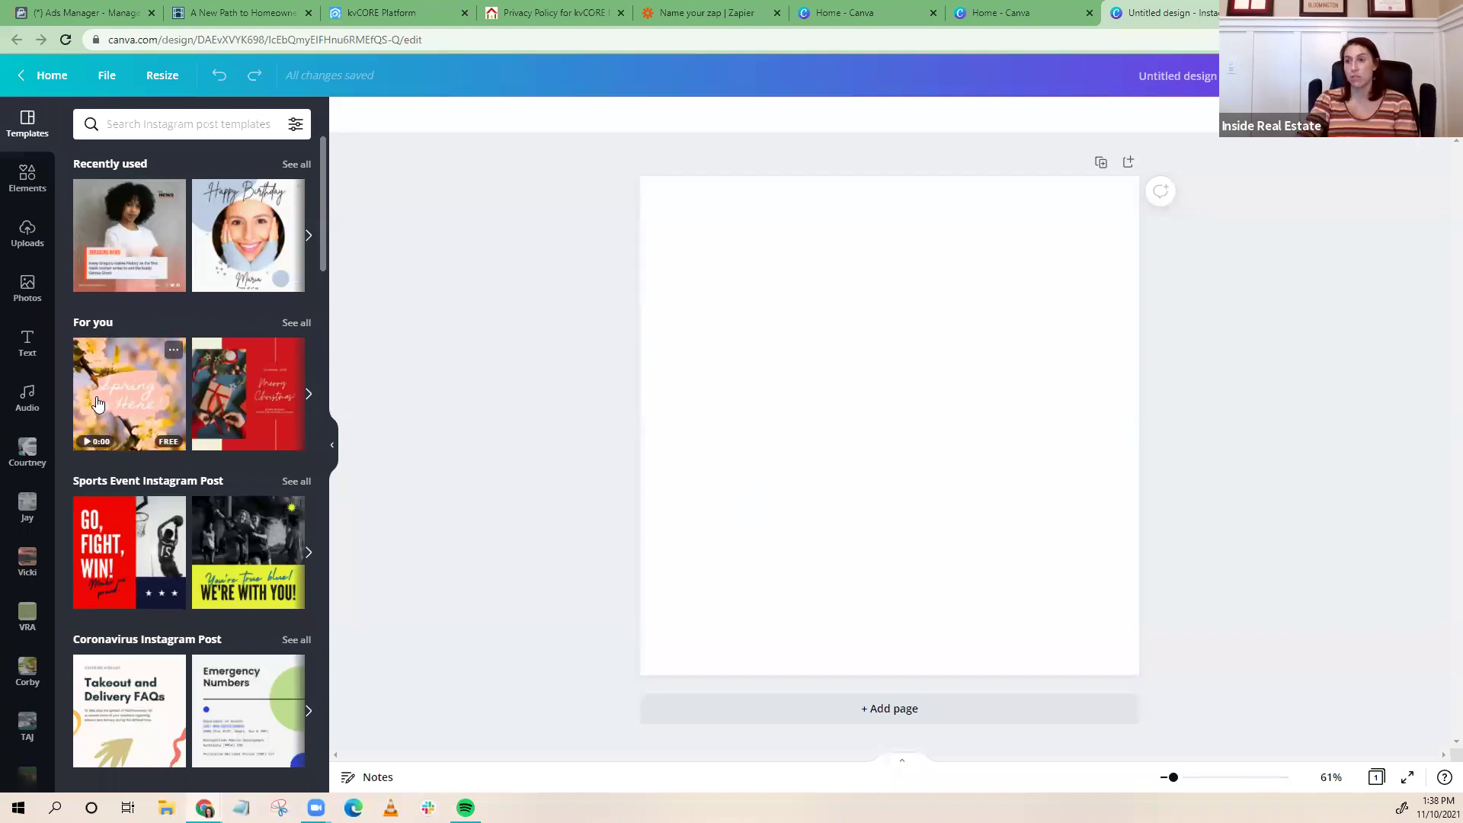
{"action": "scroll", "coordinate": [123, 619], "scroll_direction": "down", "scroll_amount": 3}
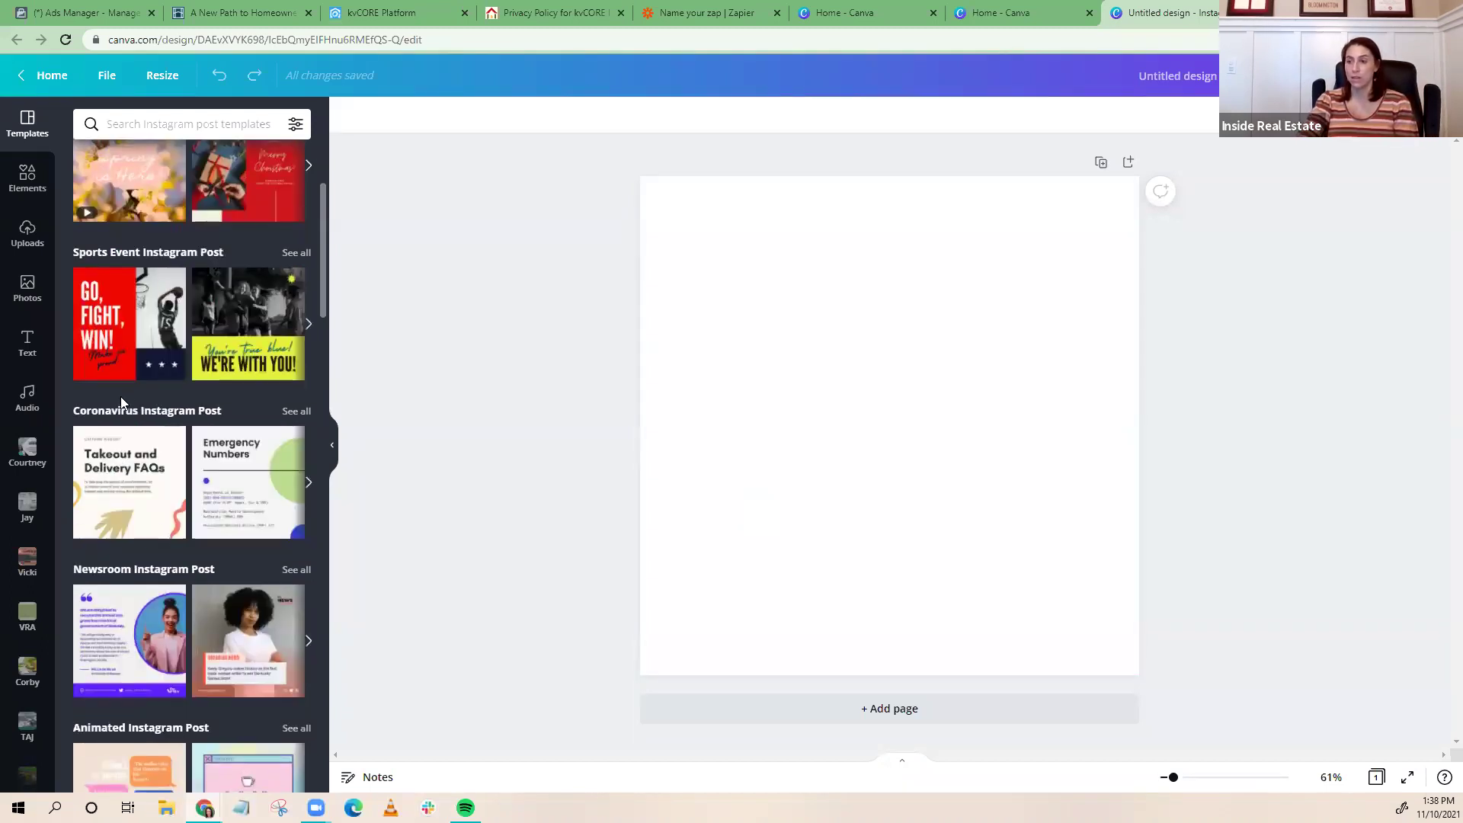
Apply the animated "Spring is Here!" template from the For you templates to the blank Instagram post
{"action": "scroll", "coordinate": [123, 619], "scroll_direction": "up", "scroll_amount": 3}
{"action": "left_click_drag", "start_coordinate": [130, 394], "coordinate": [662, 426]}
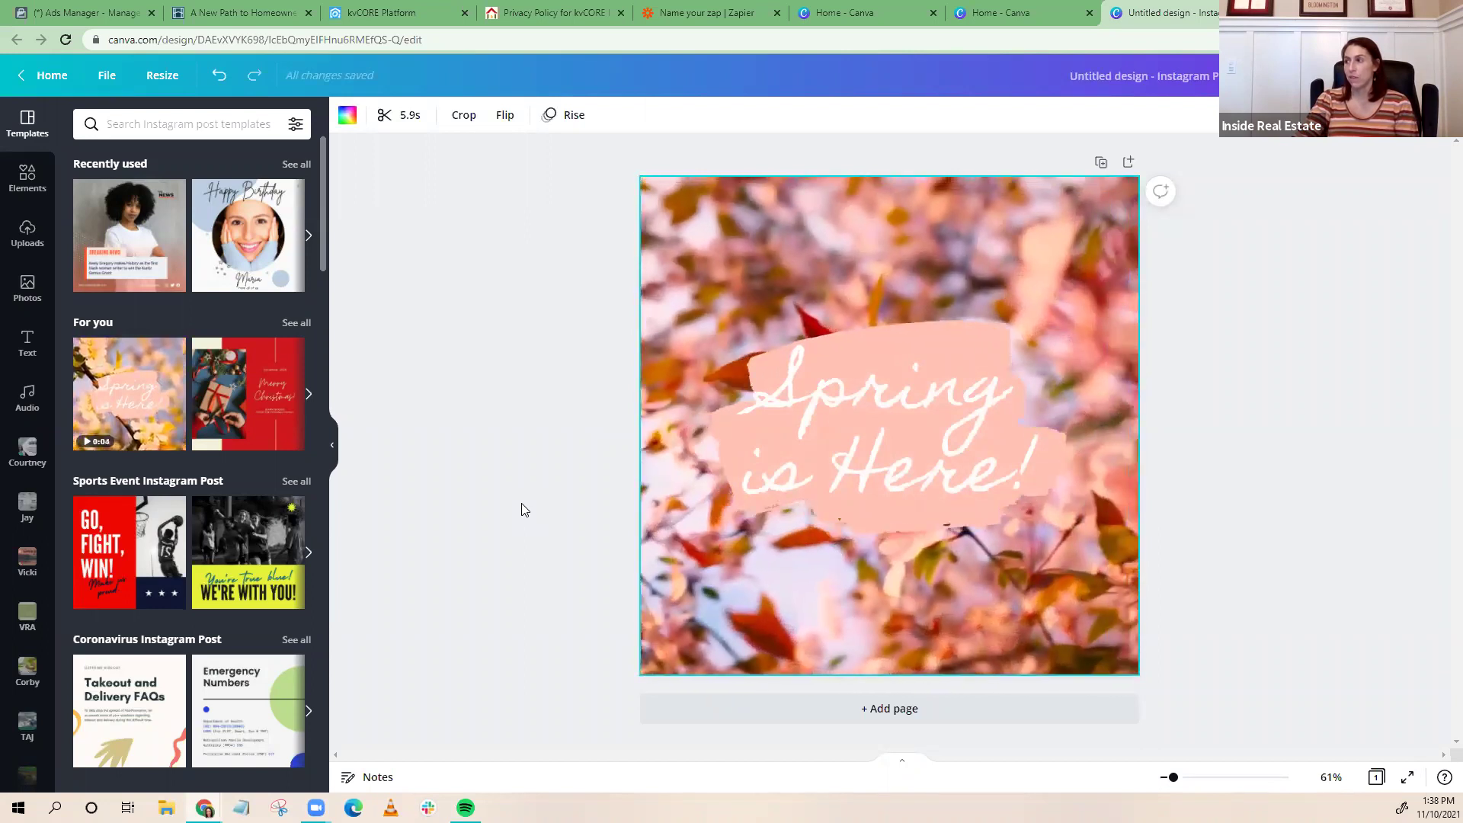
{"action": "scroll", "coordinate": [191, 457], "scroll_direction": "down", "scroll_amount": 3}
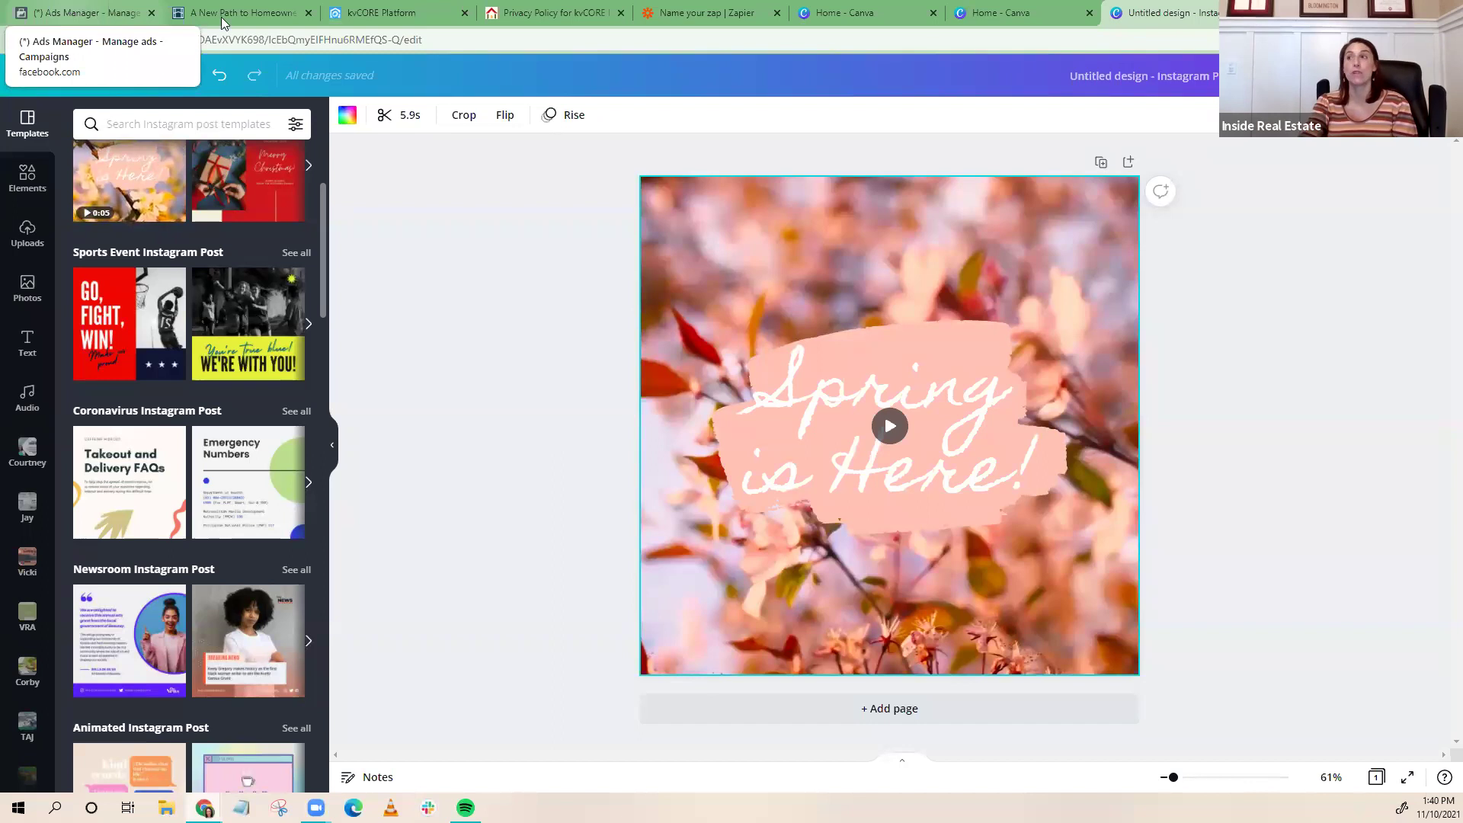
Switch to Zapier and leave the Zap editor for the list of Zaps
{"action": "left_click", "coordinate": [686, 12]}
{"action": "left_click", "coordinate": [22, 104]}
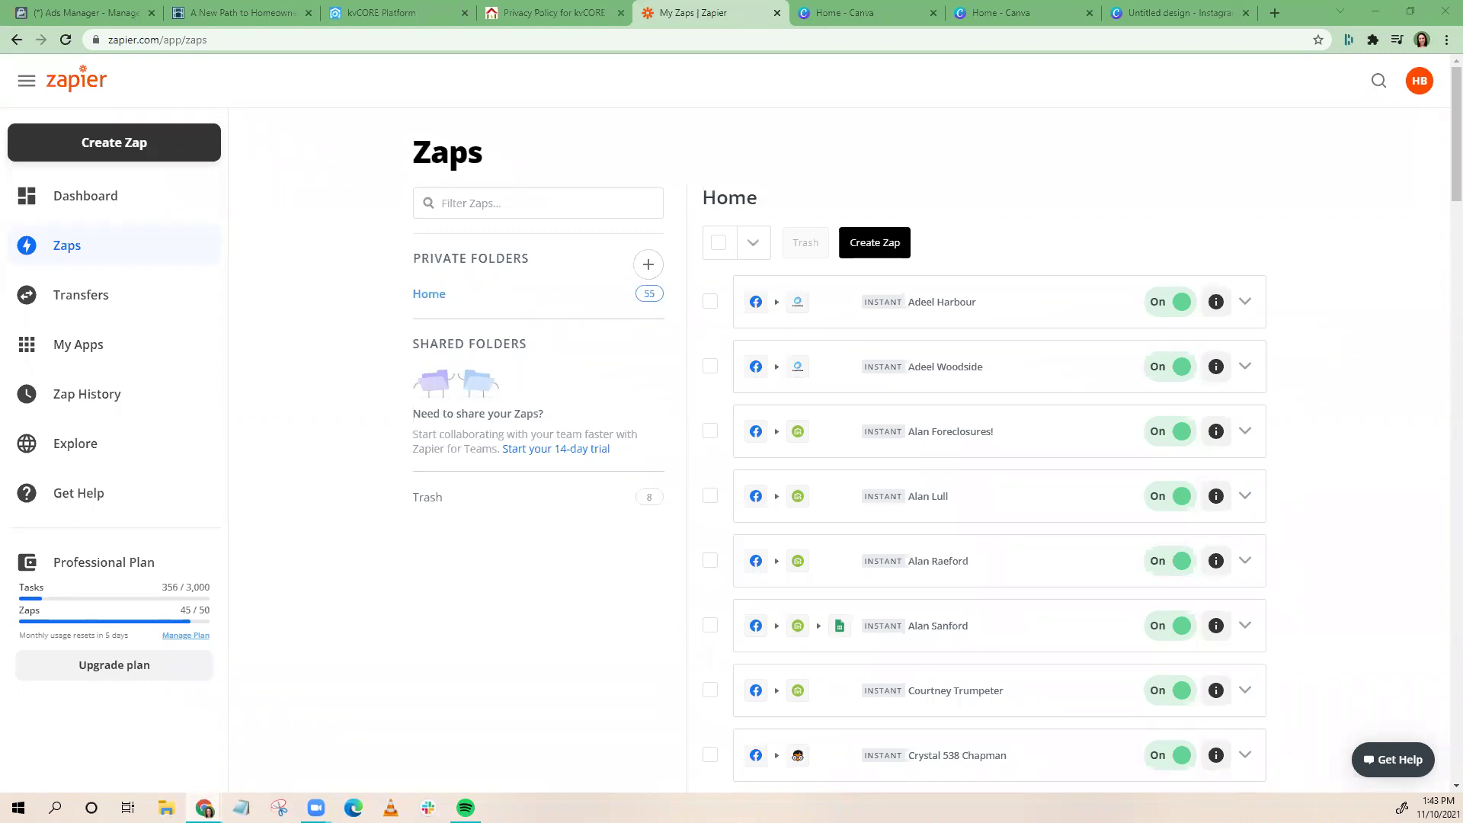
Switch to kvCORE, go to Smart CRM and open the record of a lead generated by Single Squeeze Social
{"action": "left_click", "coordinate": [396, 12]}
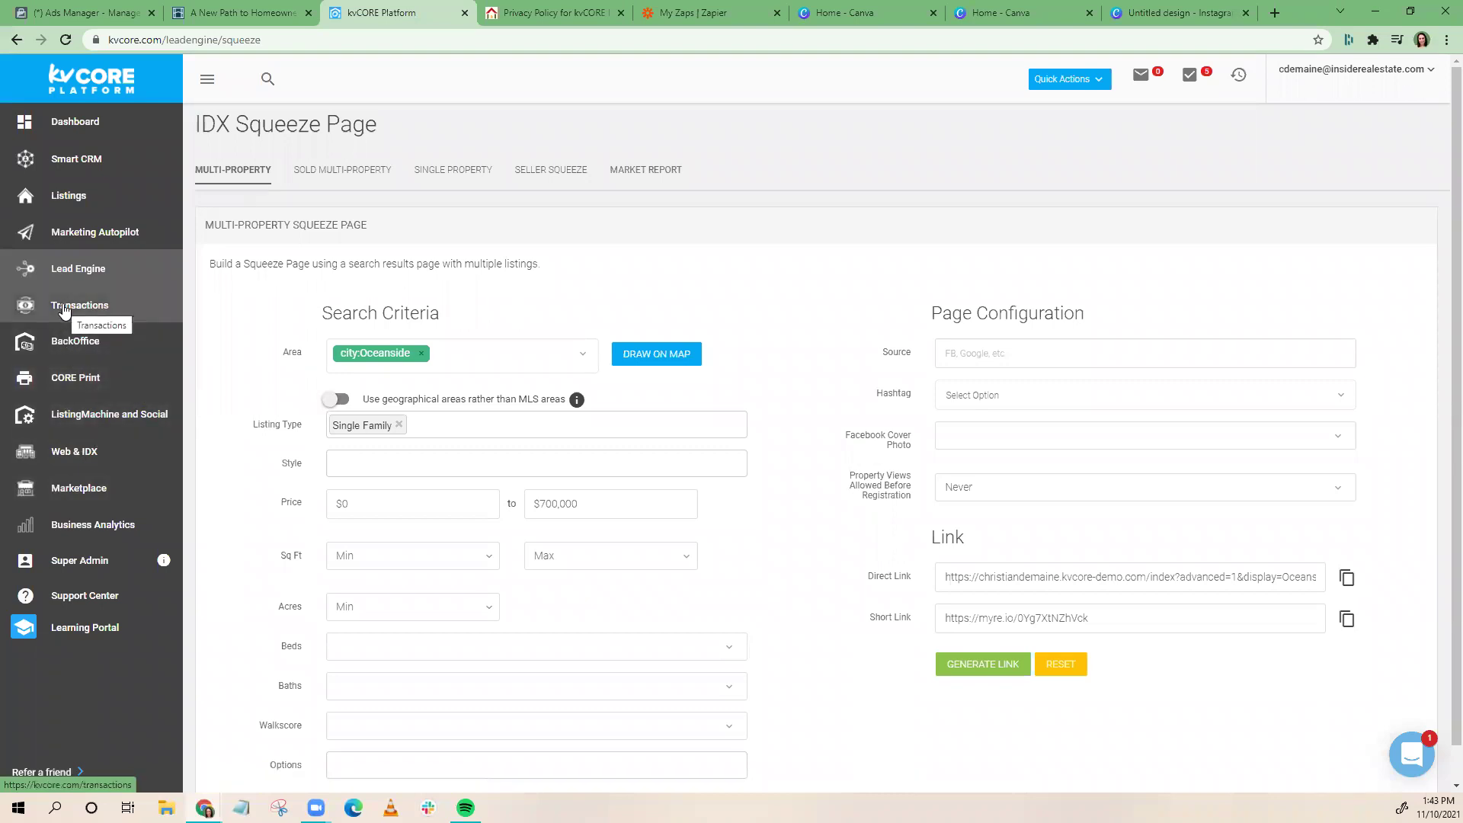
{"action": "left_click", "coordinate": [65, 163]}
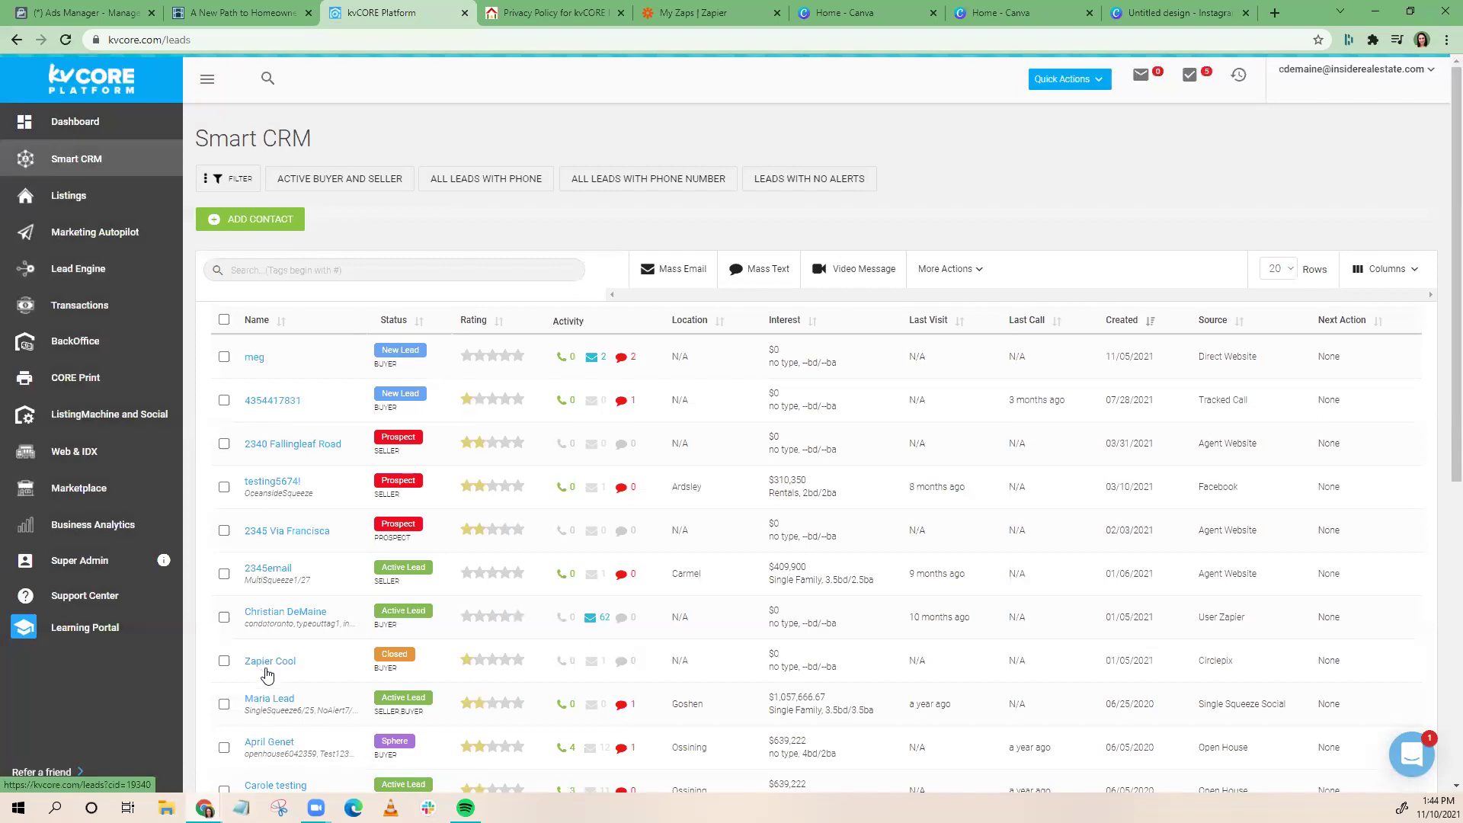
{"action": "scroll", "coordinate": [263, 655], "scroll_direction": "down", "scroll_amount": 2}
{"action": "left_click", "coordinate": [256, 554]}
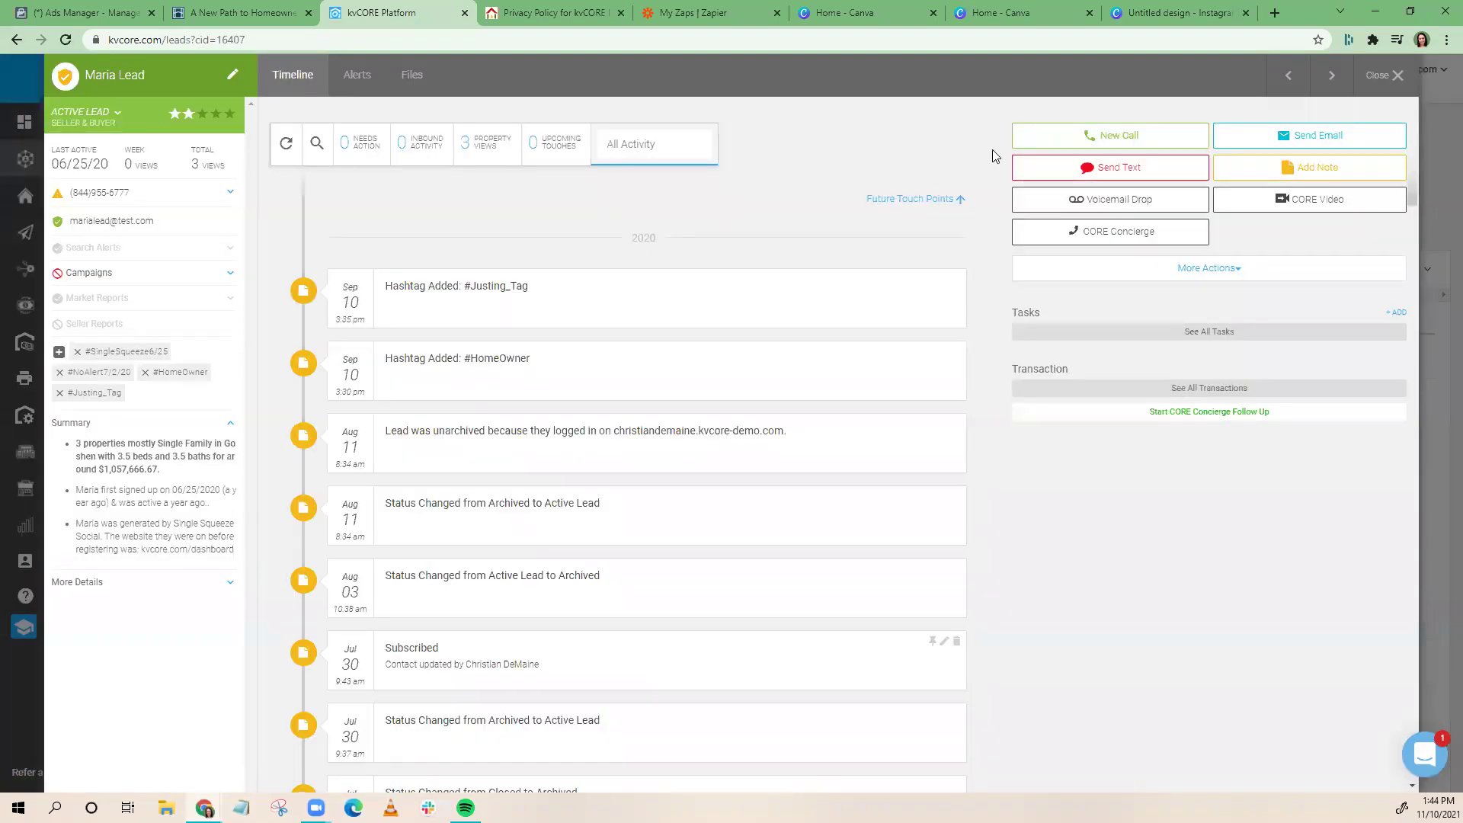
View the New Call options for the lead, and close them and the lead's record without calling
{"action": "left_click", "coordinate": [1103, 141]}
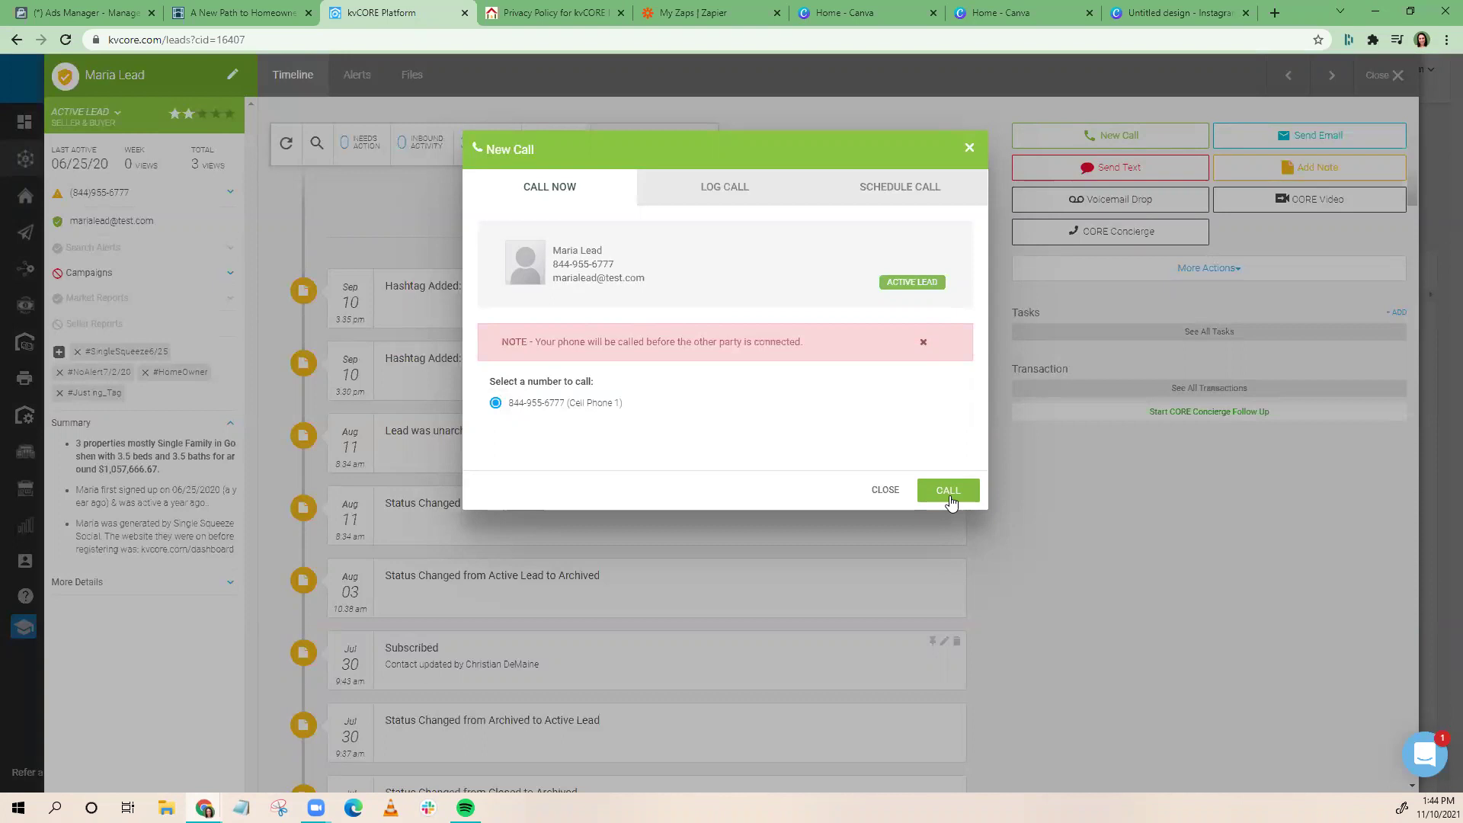
{"action": "left_click", "coordinate": [969, 148]}
{"action": "left_click", "coordinate": [1384, 75]}
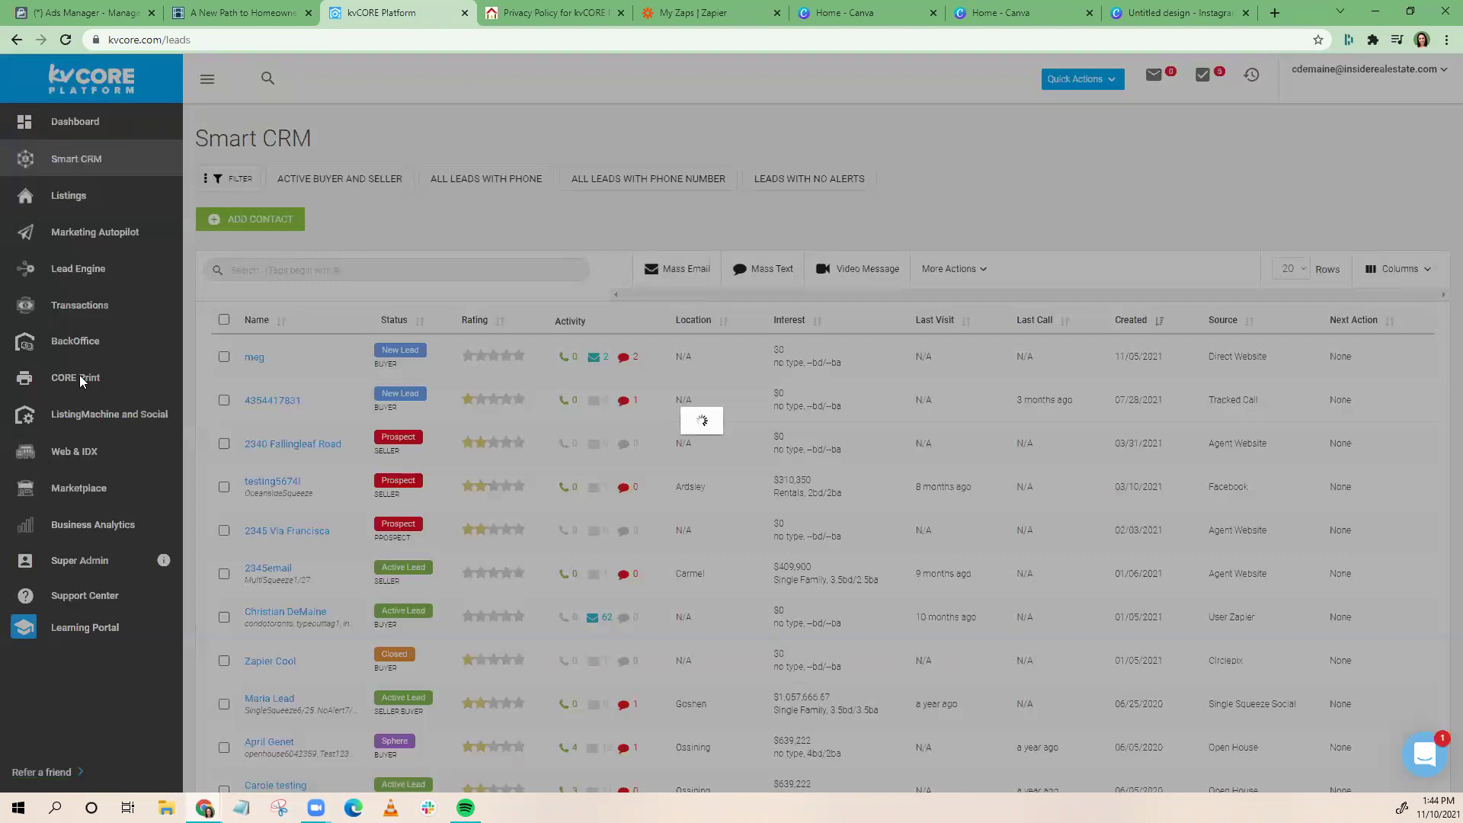
Open the live training calendar from the kvCORE dashboard and view the upcoming training events
{"action": "left_click", "coordinate": [95, 125]}
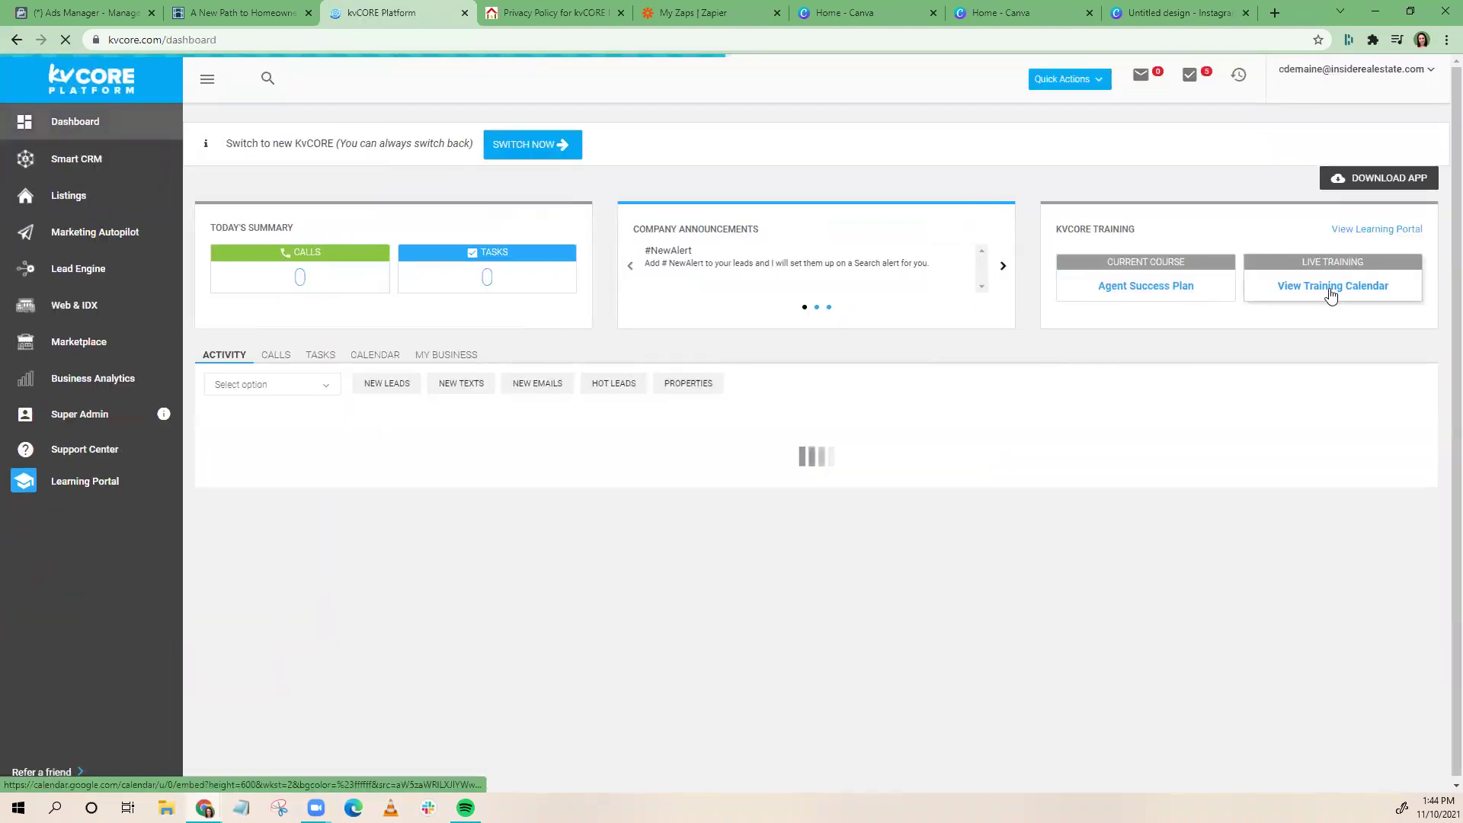
{"action": "left_click", "coordinate": [1330, 287]}
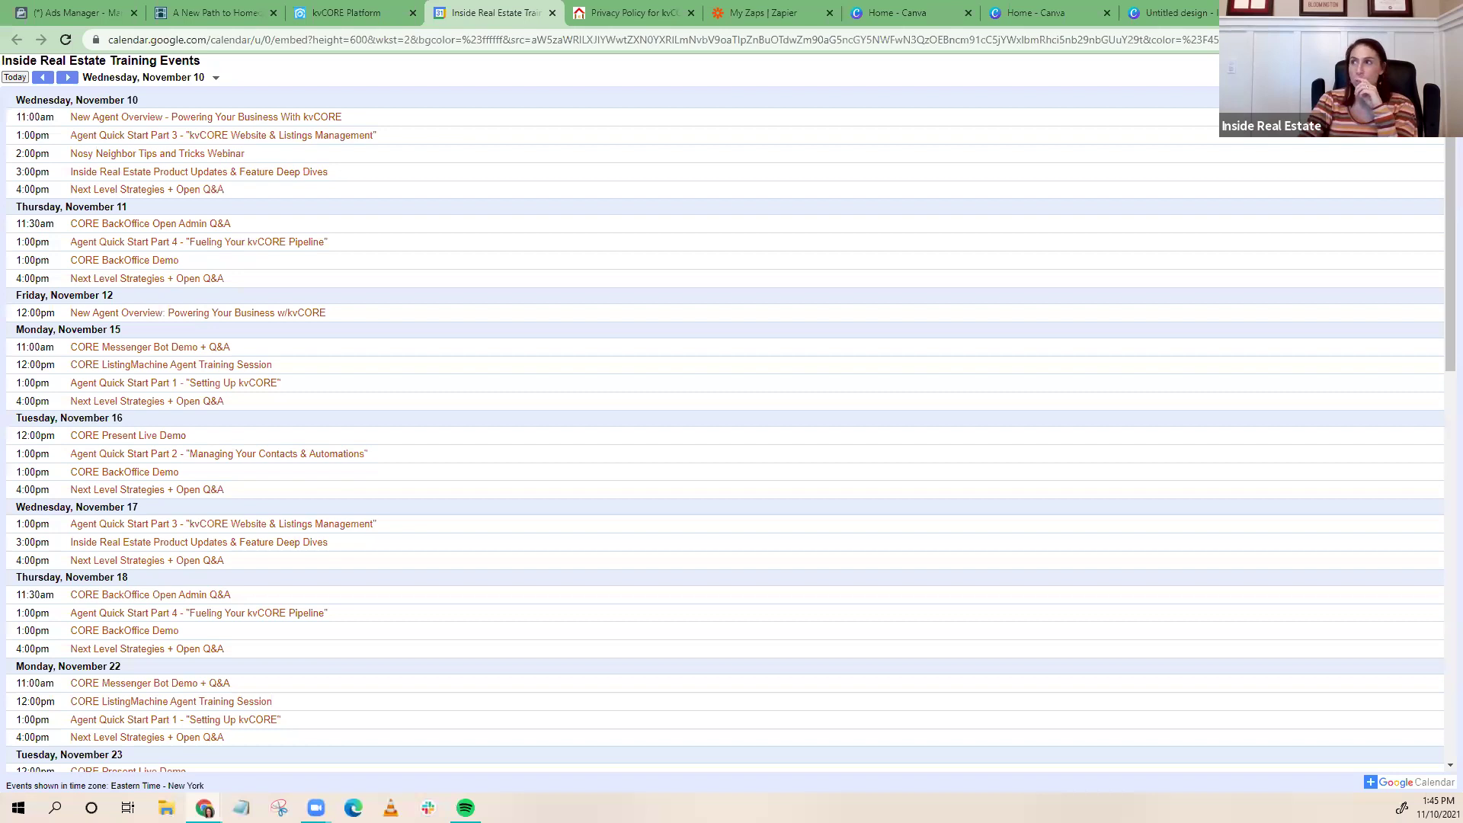
Check the Zaps list in Zapier briefly and open Facebook in a new browser tab
{"action": "left_click", "coordinate": [762, 13]}
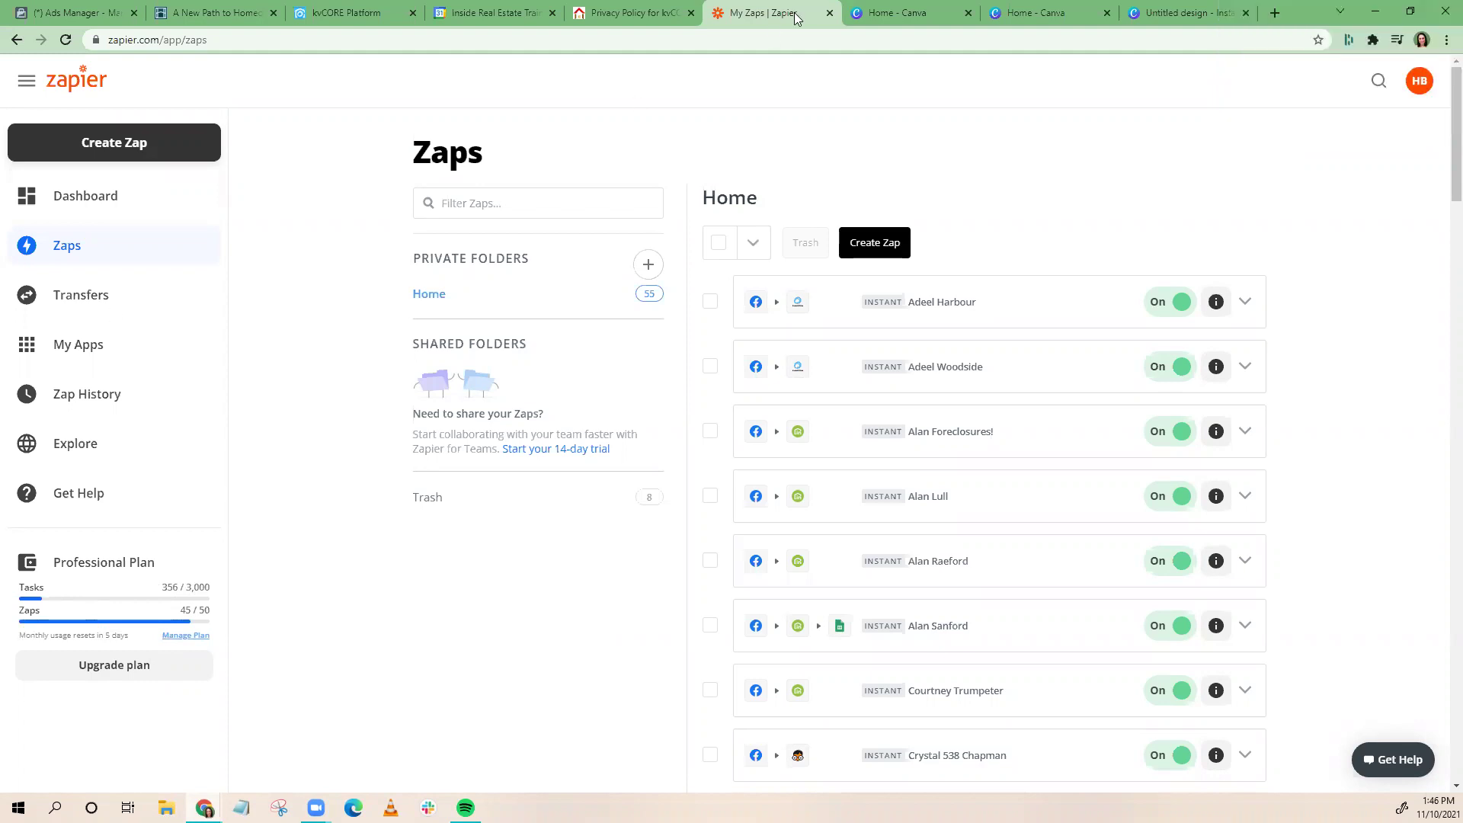
{"action": "left_click", "coordinate": [1274, 13]}
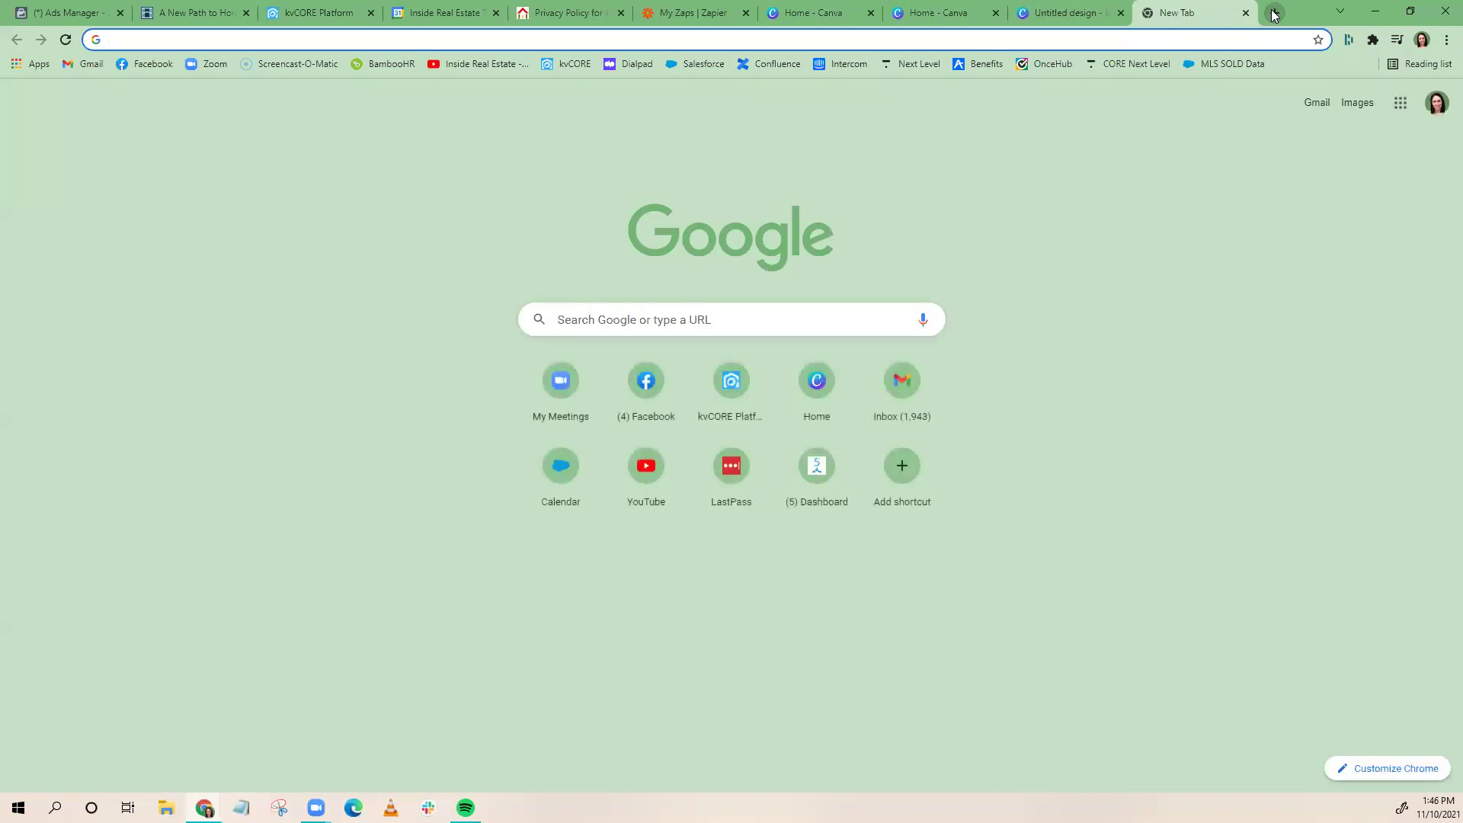
{"action": "type", "text": "face"}
{"action": "key", "text": "Return"}
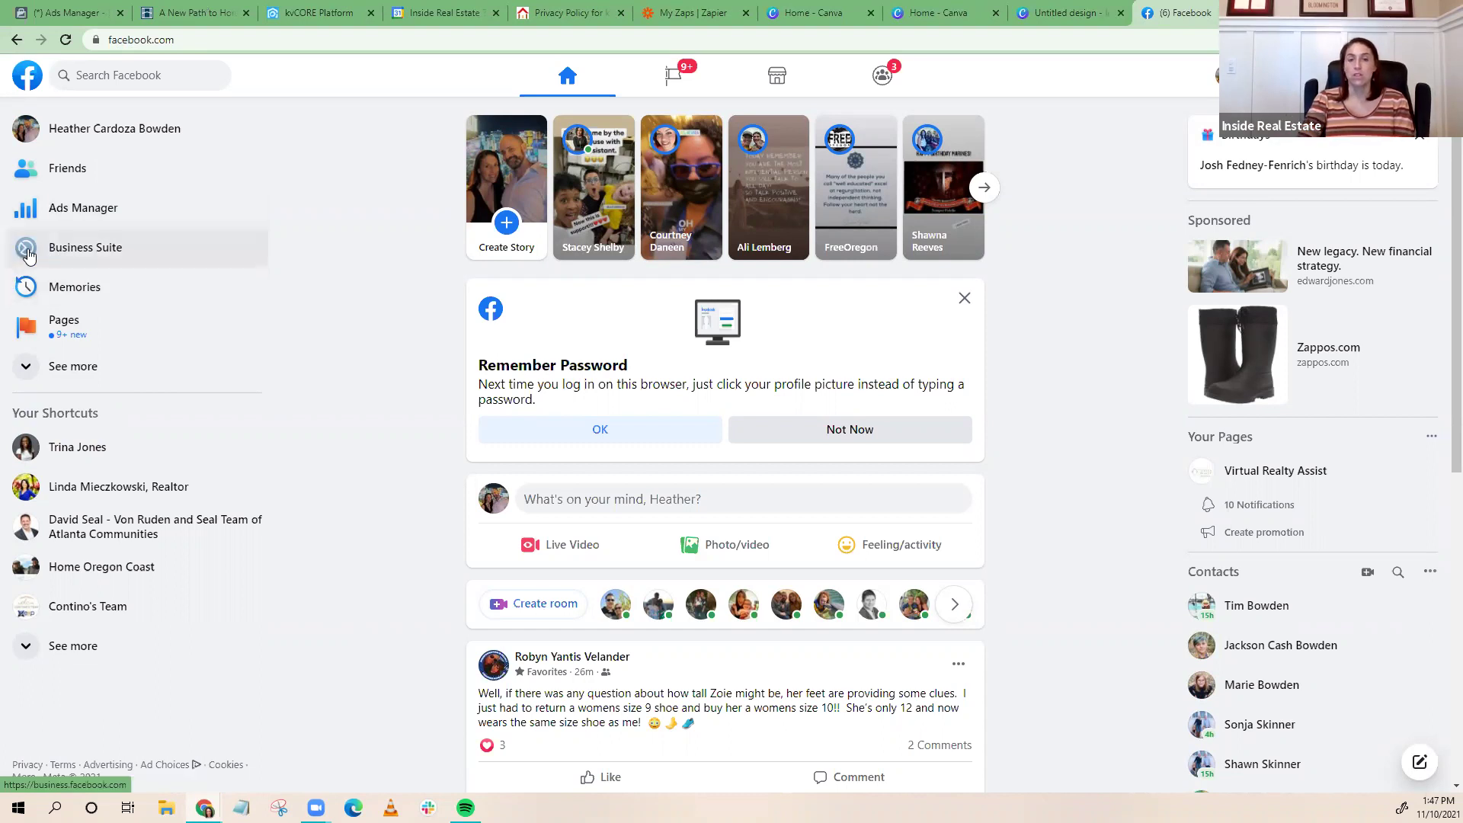
{"action": "left_click", "coordinate": [62, 212]}
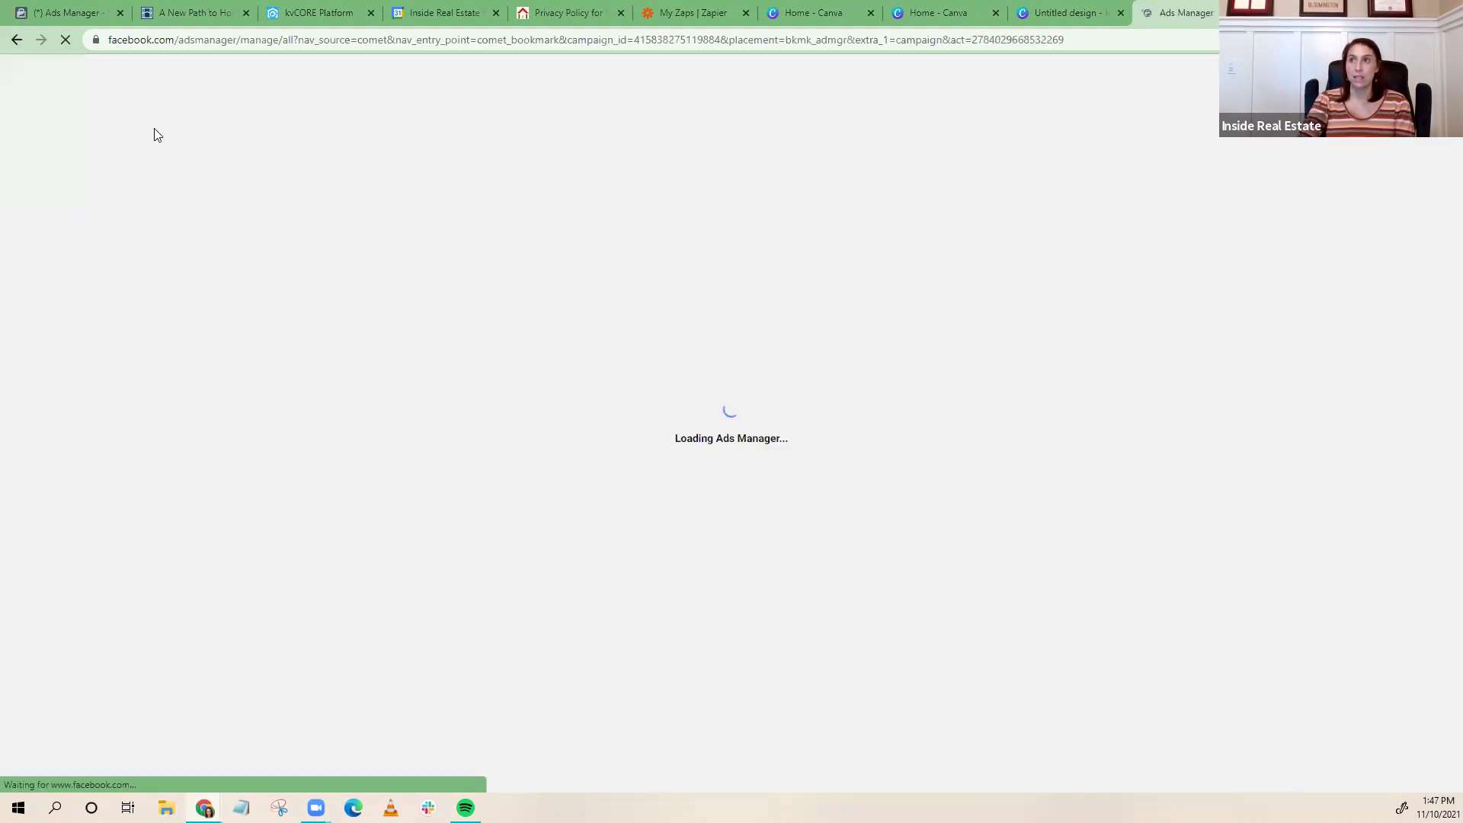
{"action": "left_click_drag", "start_coordinate": [246, 40], "coordinate": [826, 36]}
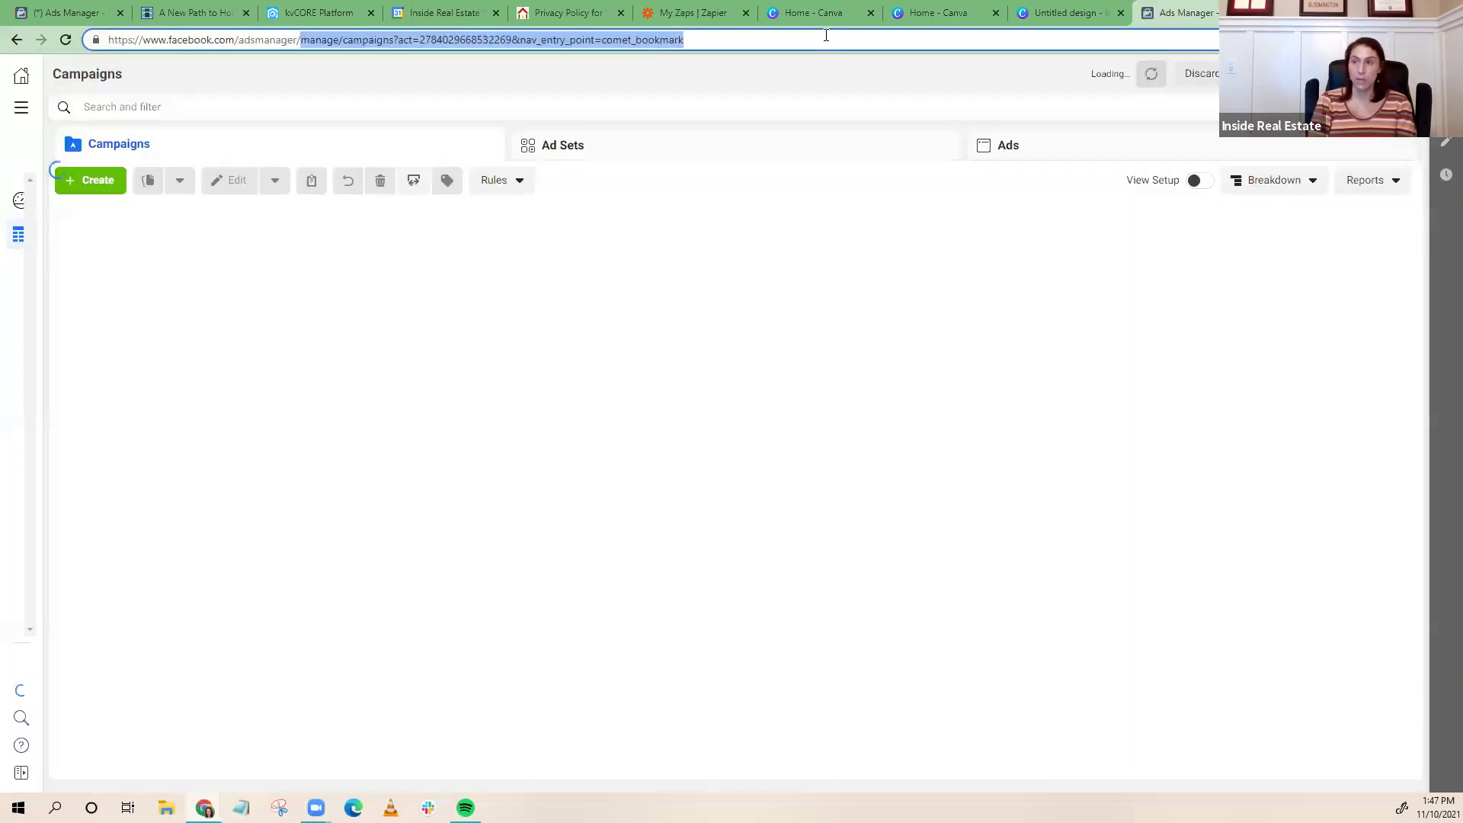
{"action": "key", "text": "BackSpace"}
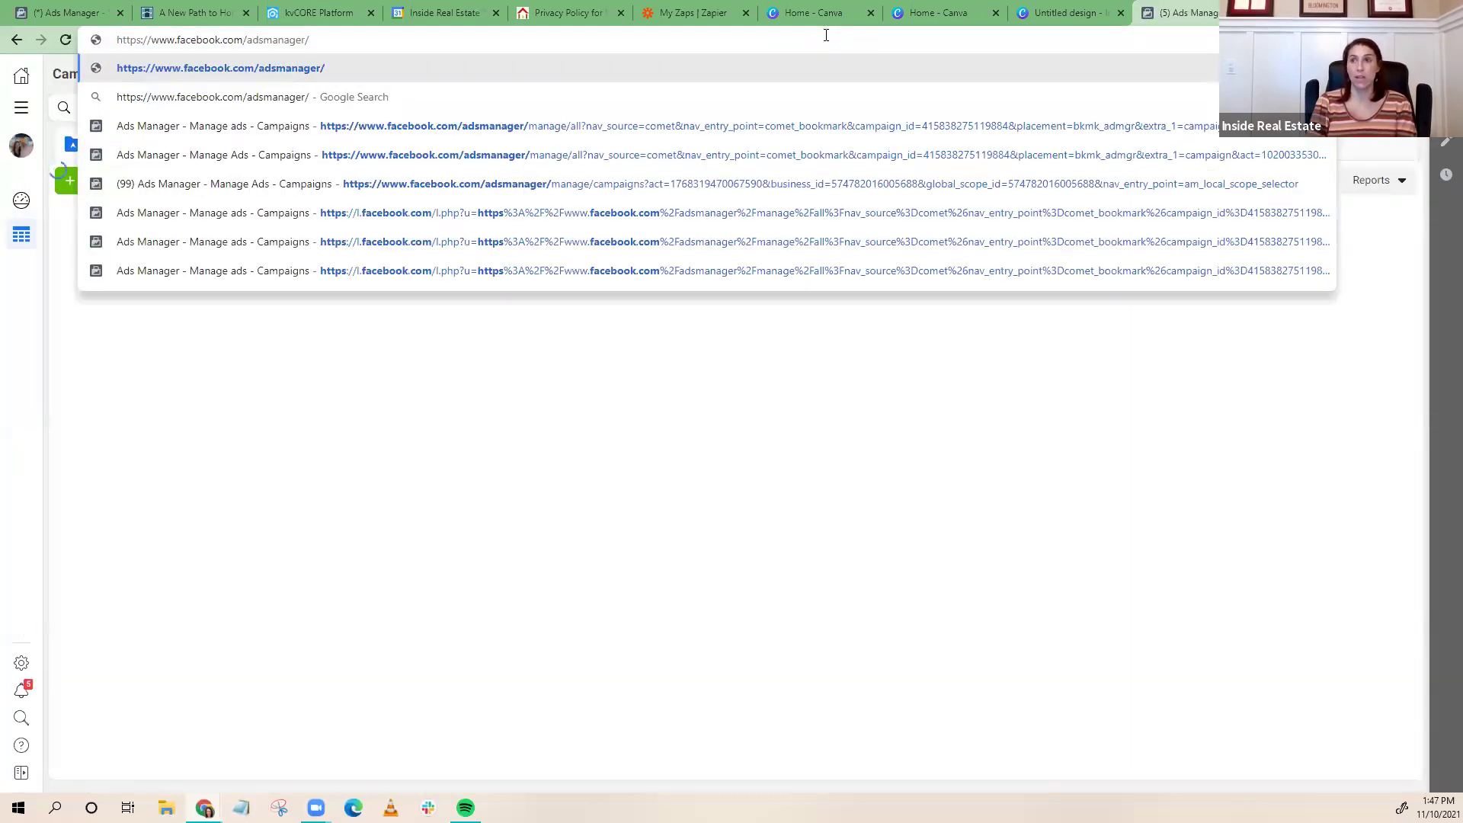
Open the Facebook home page in another tab, and select the shortened address on the Ads Manager tab
{"action": "key", "text": "ctrl+t"}
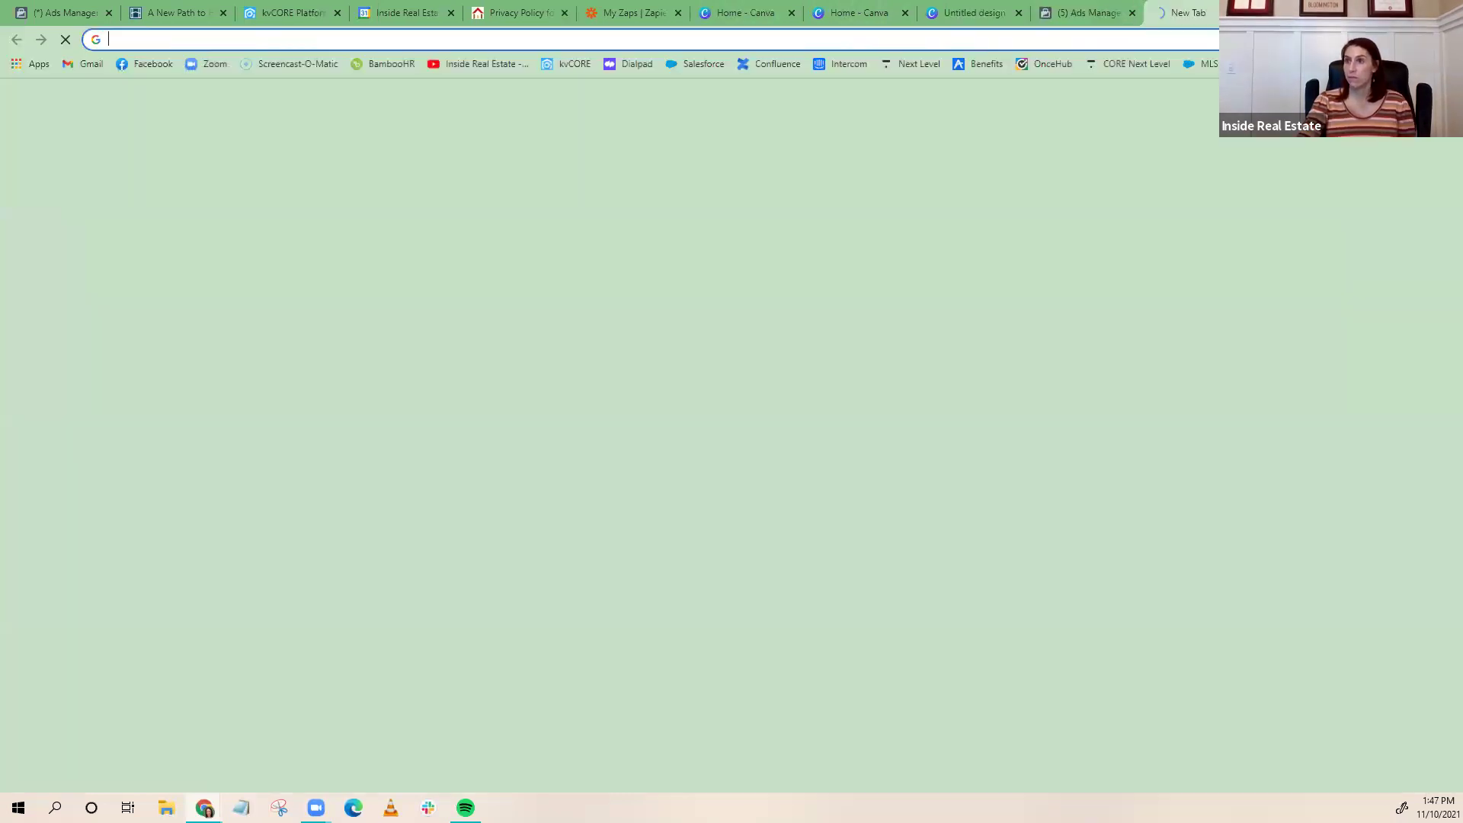
{"action": "left_click", "coordinate": [143, 64]}
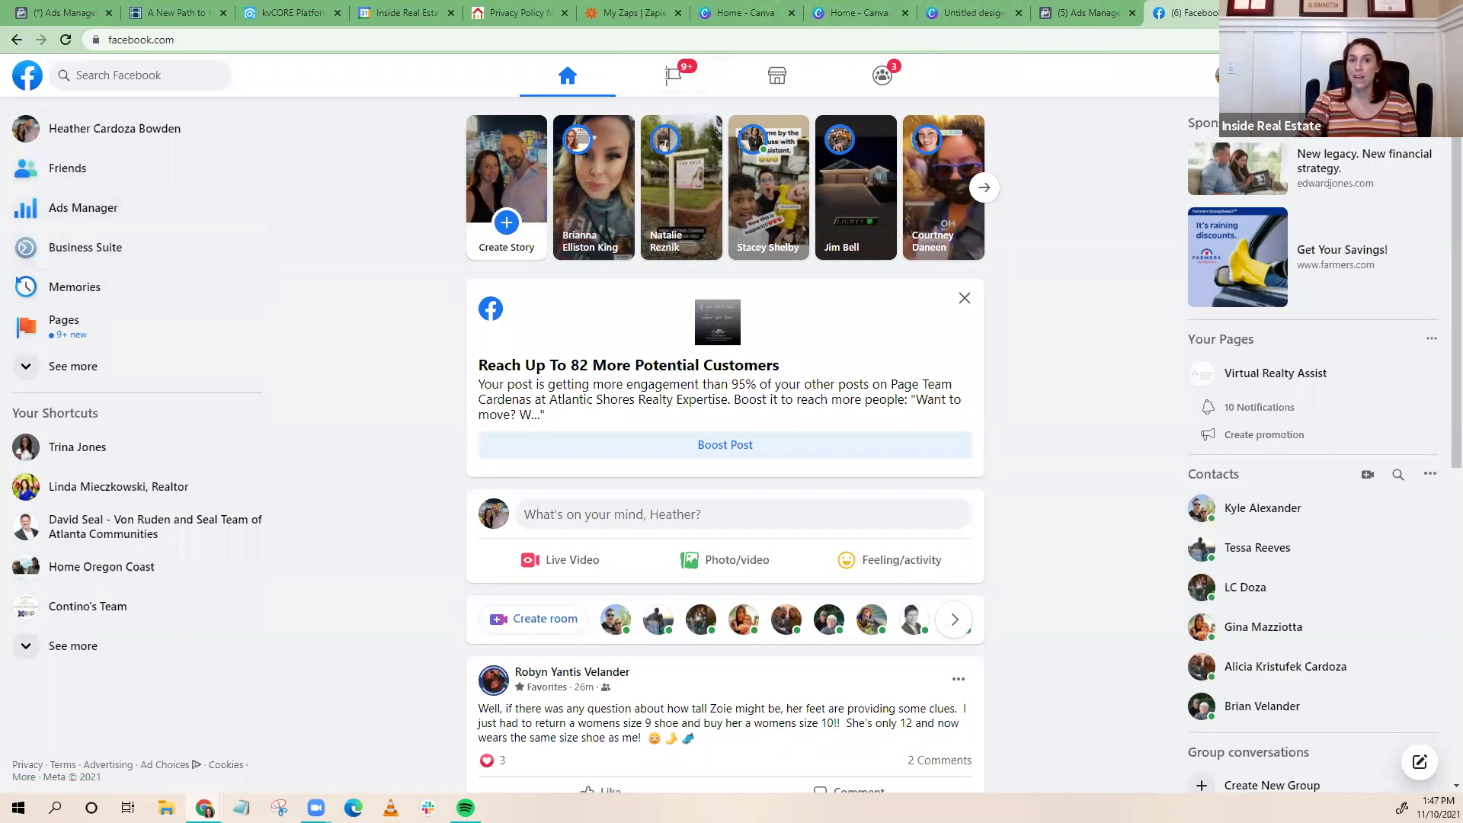
{"action": "left_click", "coordinate": [1082, 13]}
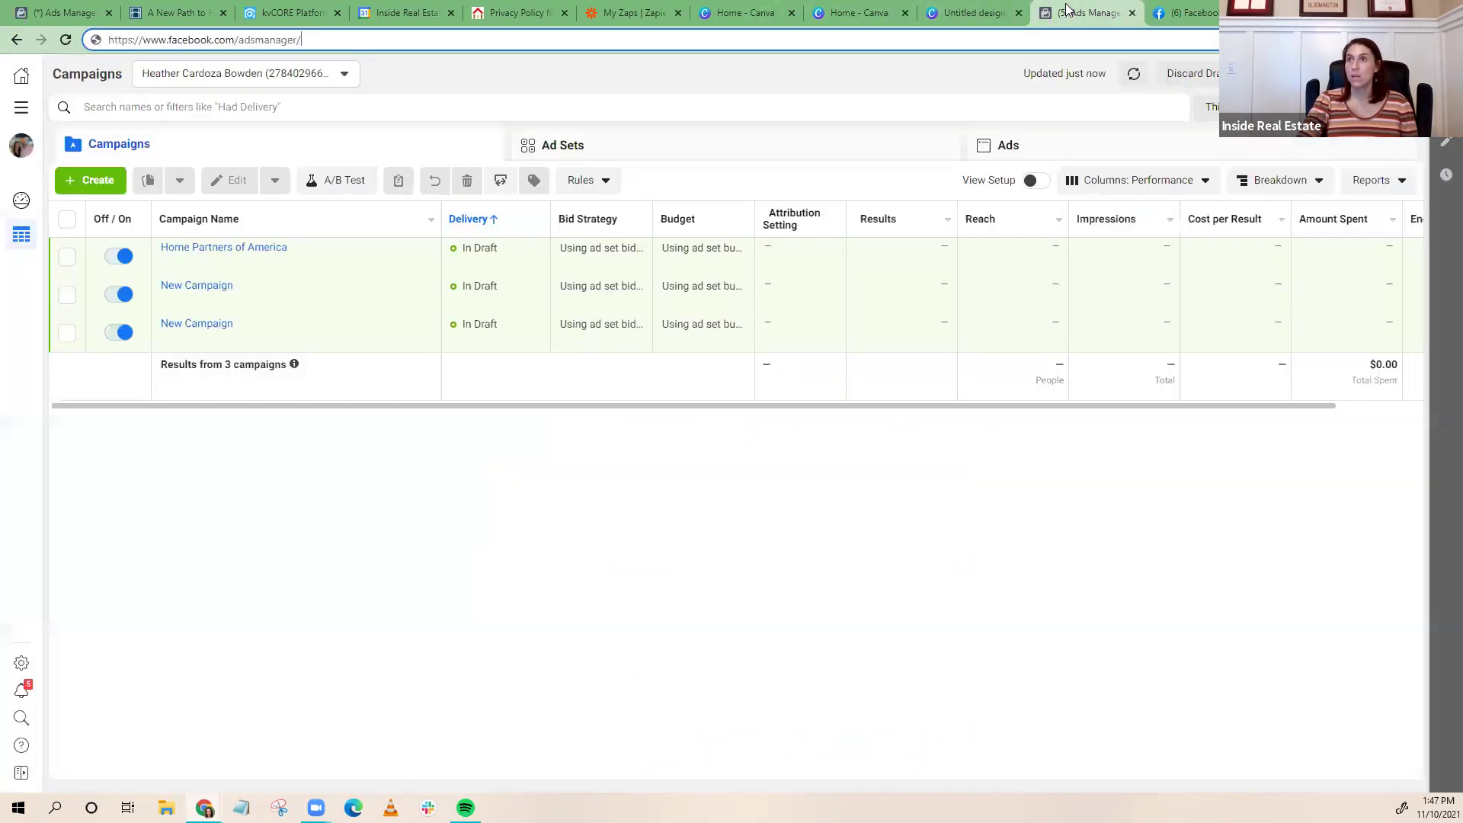
{"action": "left_click", "coordinate": [245, 38]}
{"action": "left_click_drag", "start_coordinate": [302, 39], "coordinate": [107, 40]}
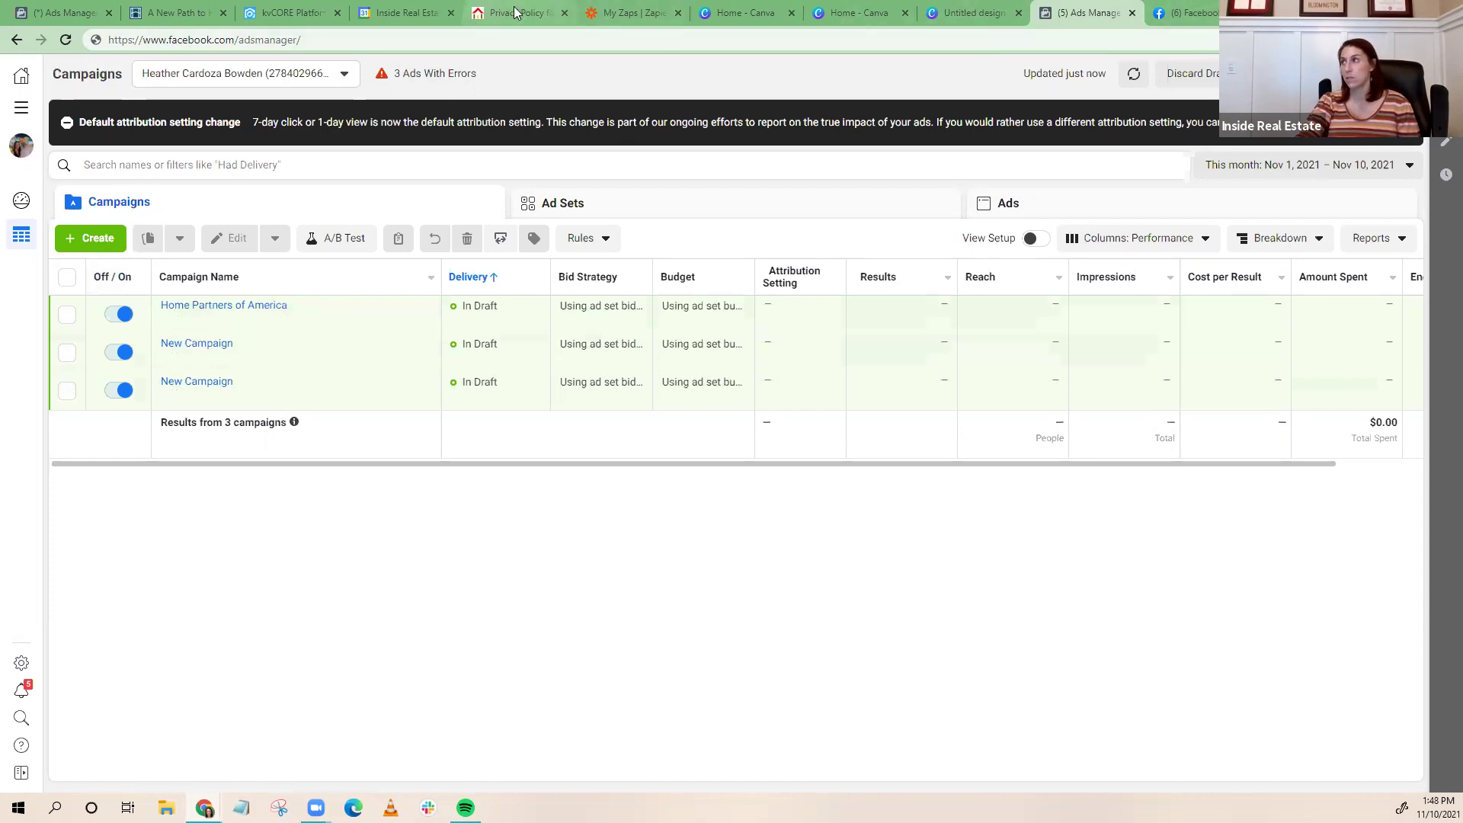
Open Business Suite from the Facebook home page and view its ads summary
{"action": "left_click", "coordinate": [1192, 7]}
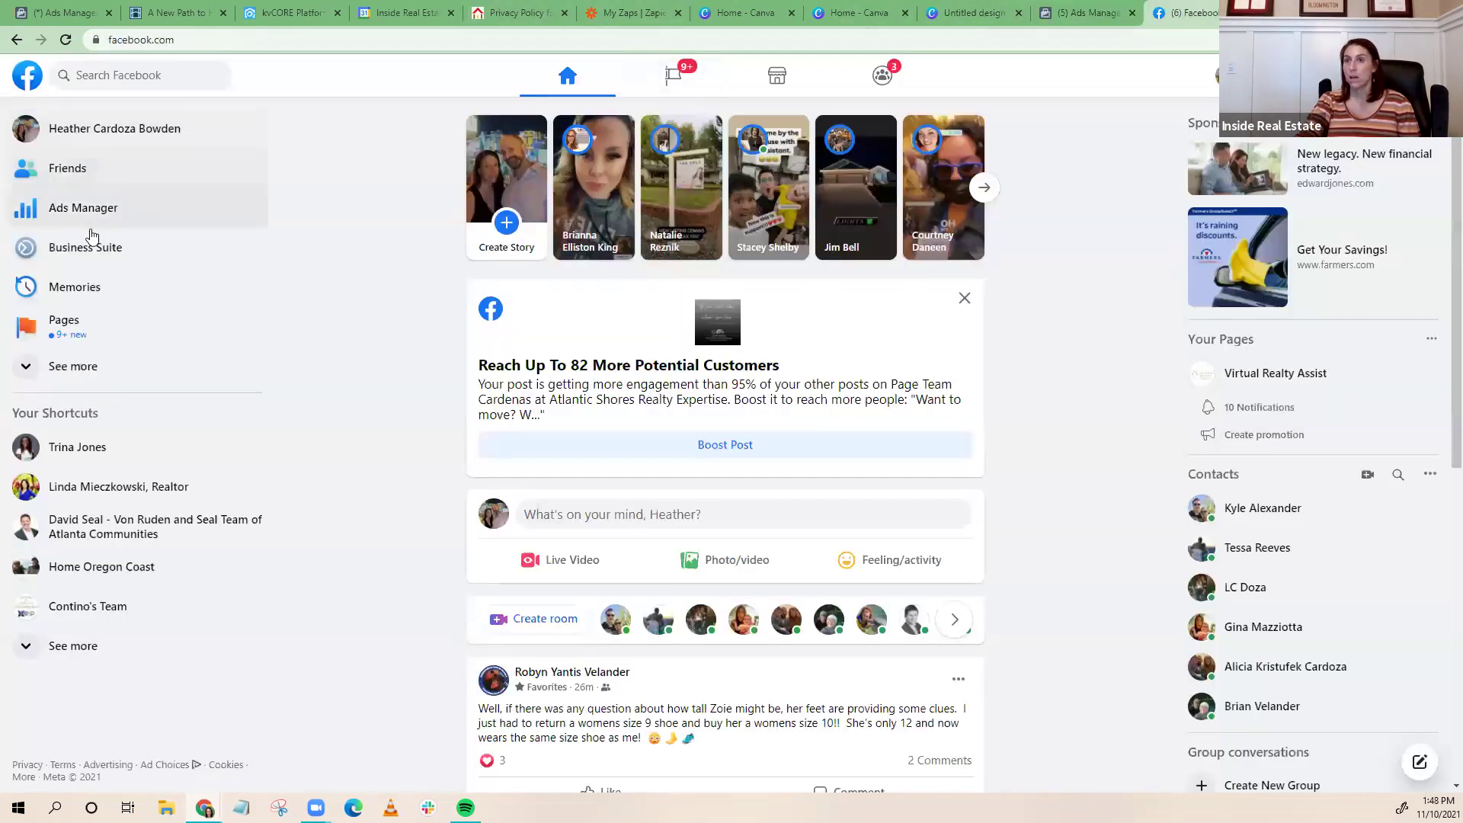
{"action": "left_click", "coordinate": [74, 249]}
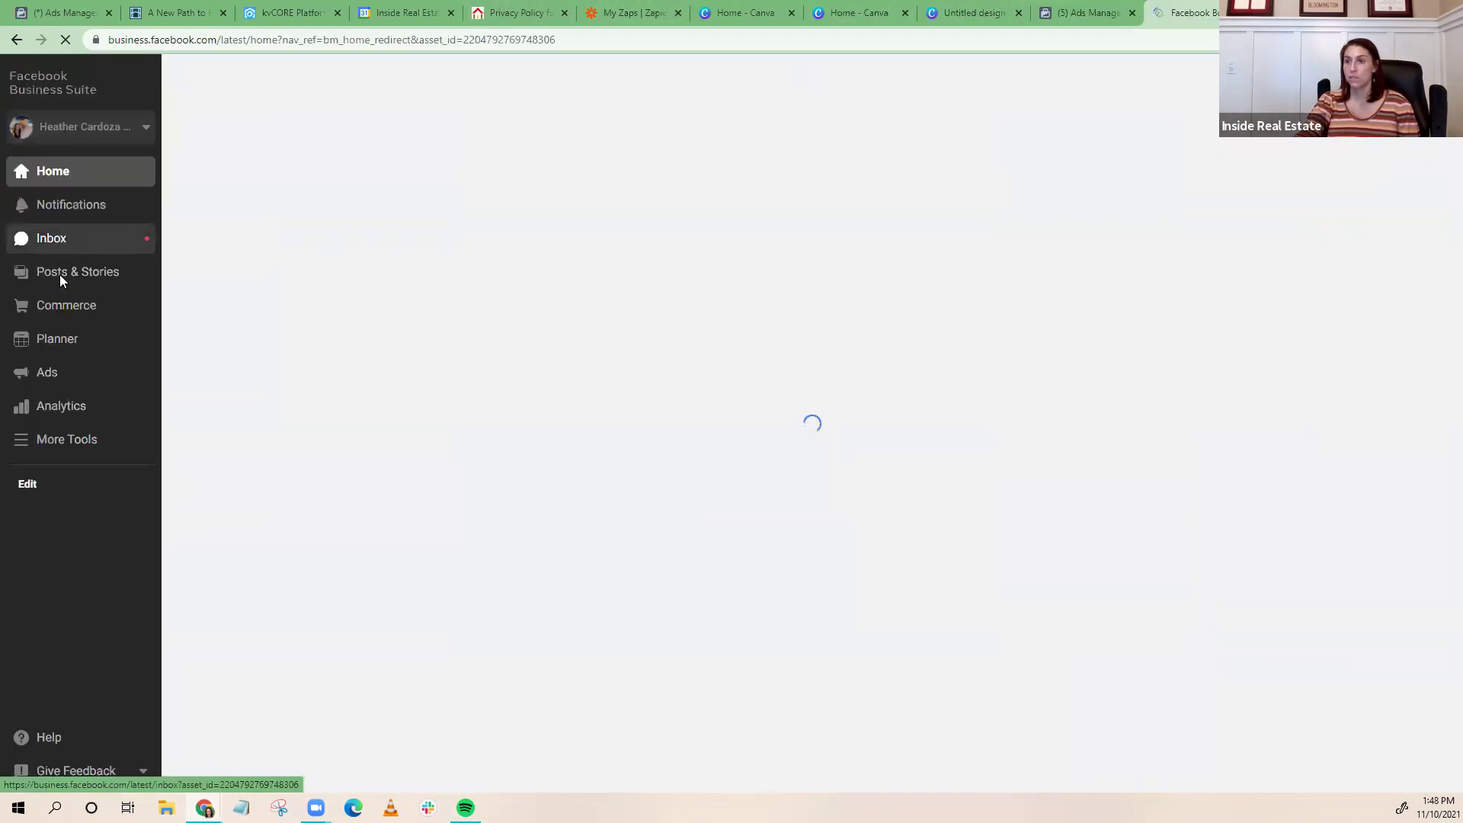
{"action": "left_click", "coordinate": [31, 371]}
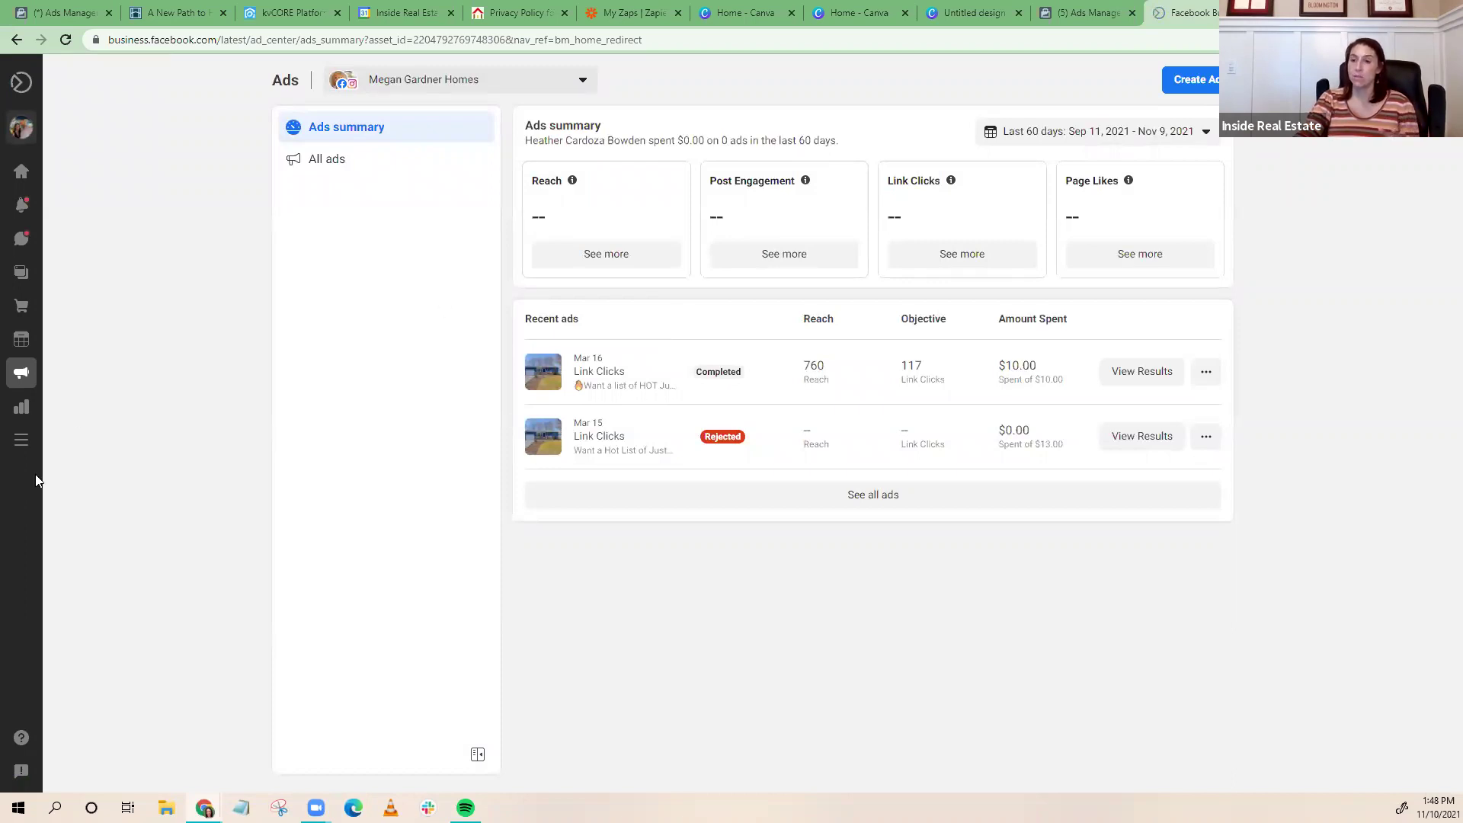
Show how to reach Ads Manager from Business Suite's additional tools, and return to the tools list
{"action": "left_click", "coordinate": [21, 446]}
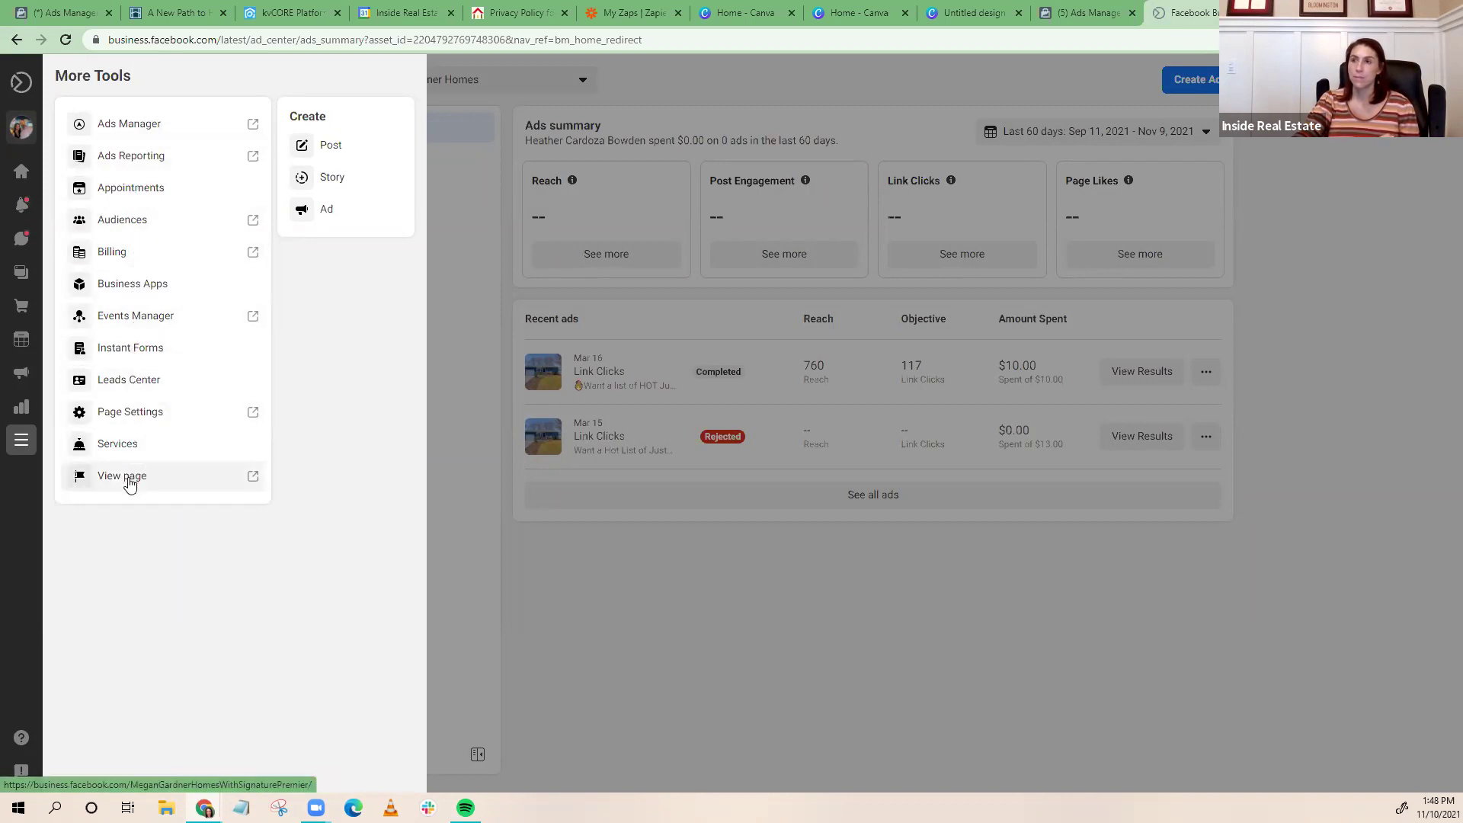
{"action": "left_click", "coordinate": [130, 125]}
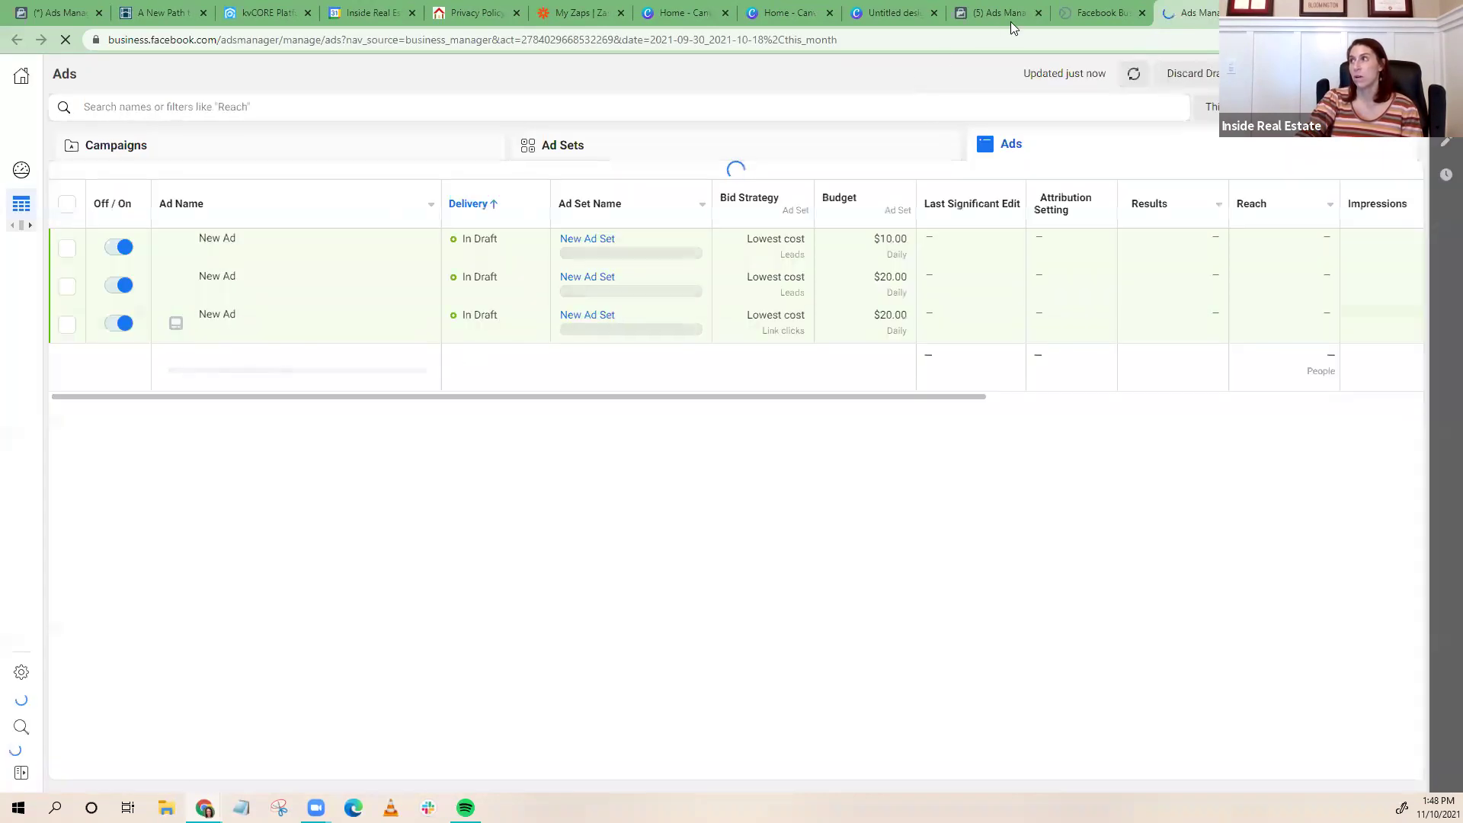
{"action": "key", "text": "ctrl+shift+Tab"}
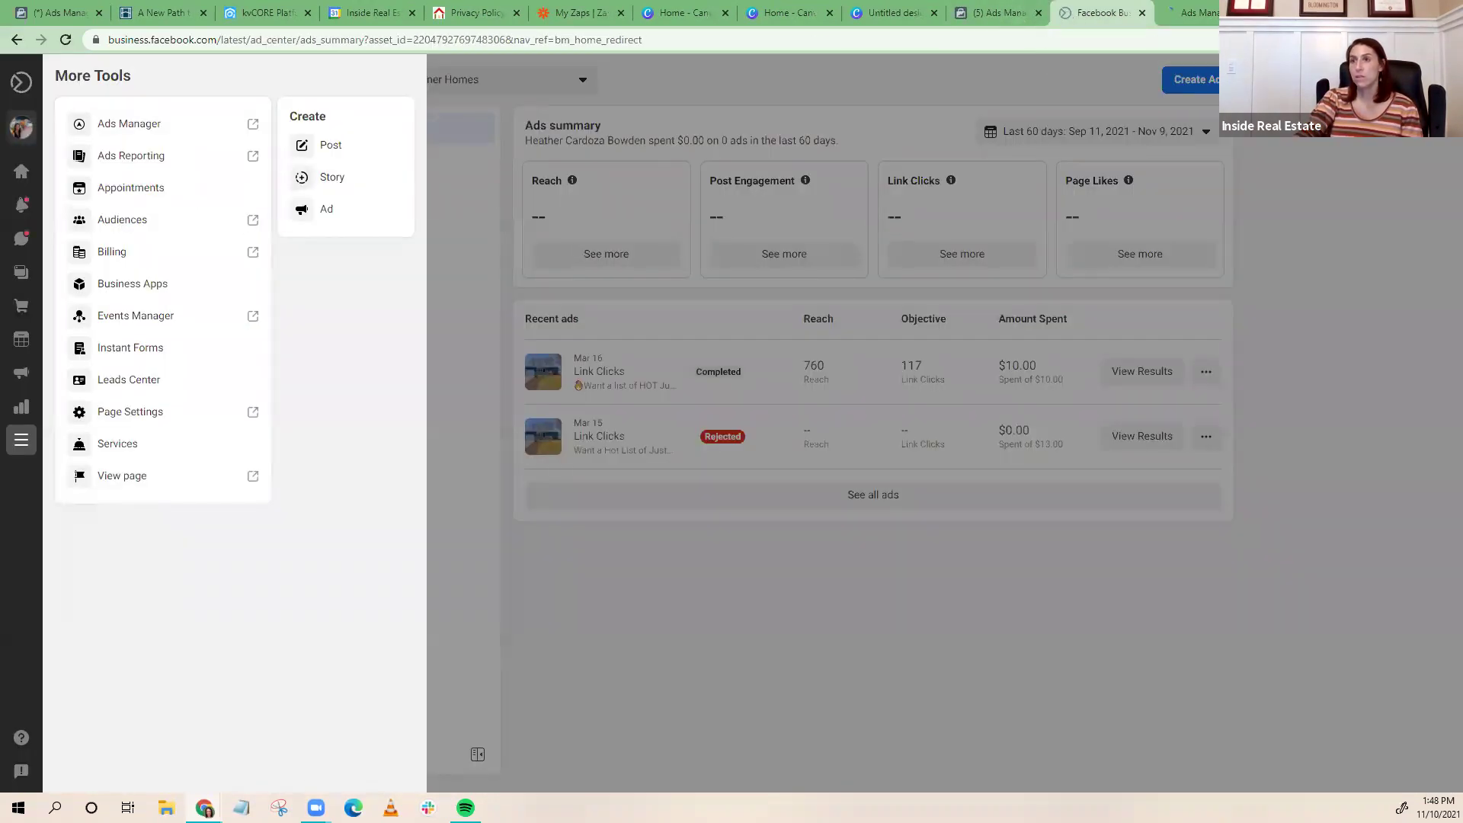
{"action": "left_click", "coordinate": [254, 124]}
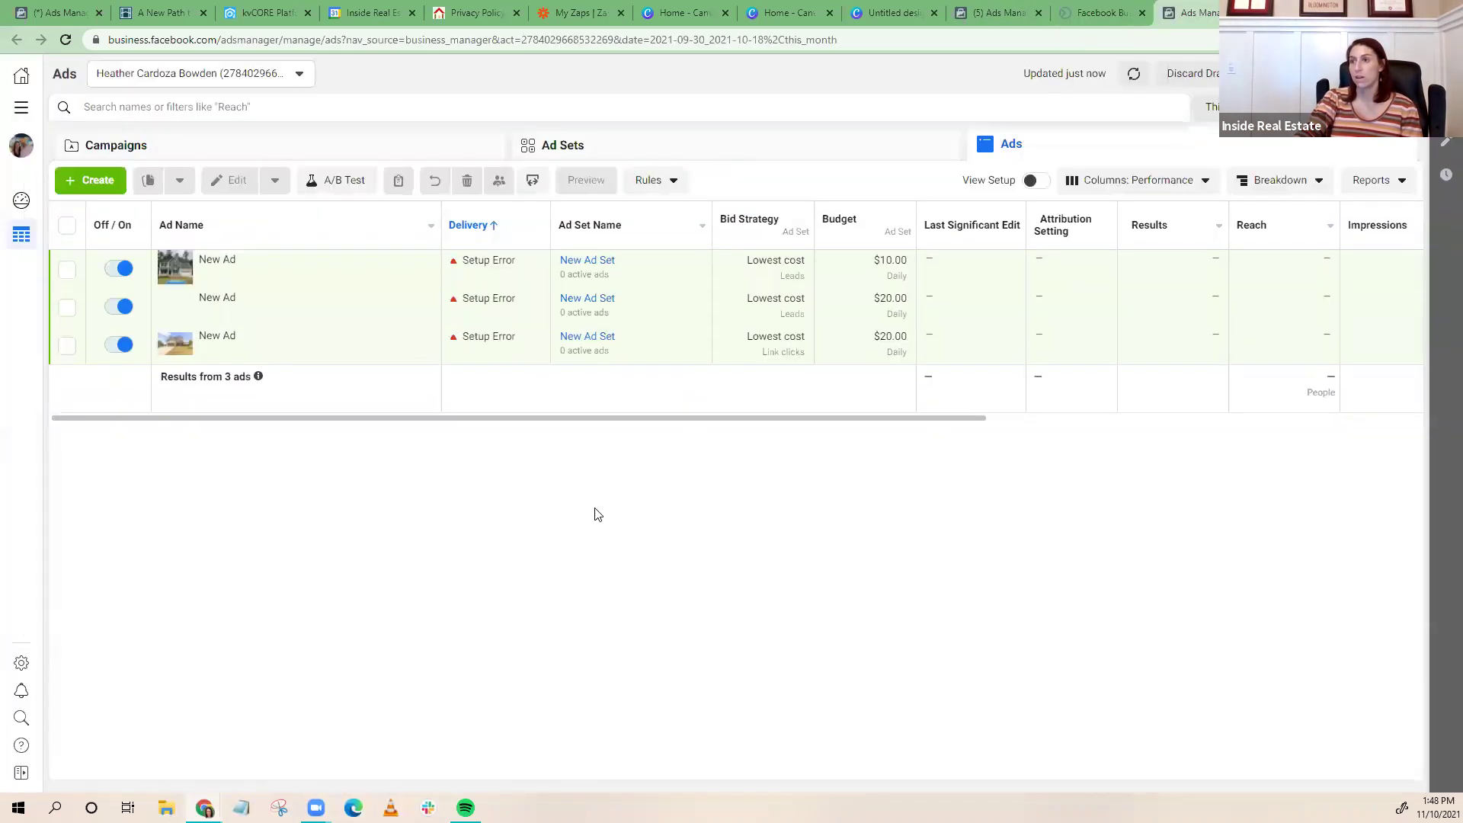
{"action": "left_click", "coordinate": [1077, 12]}
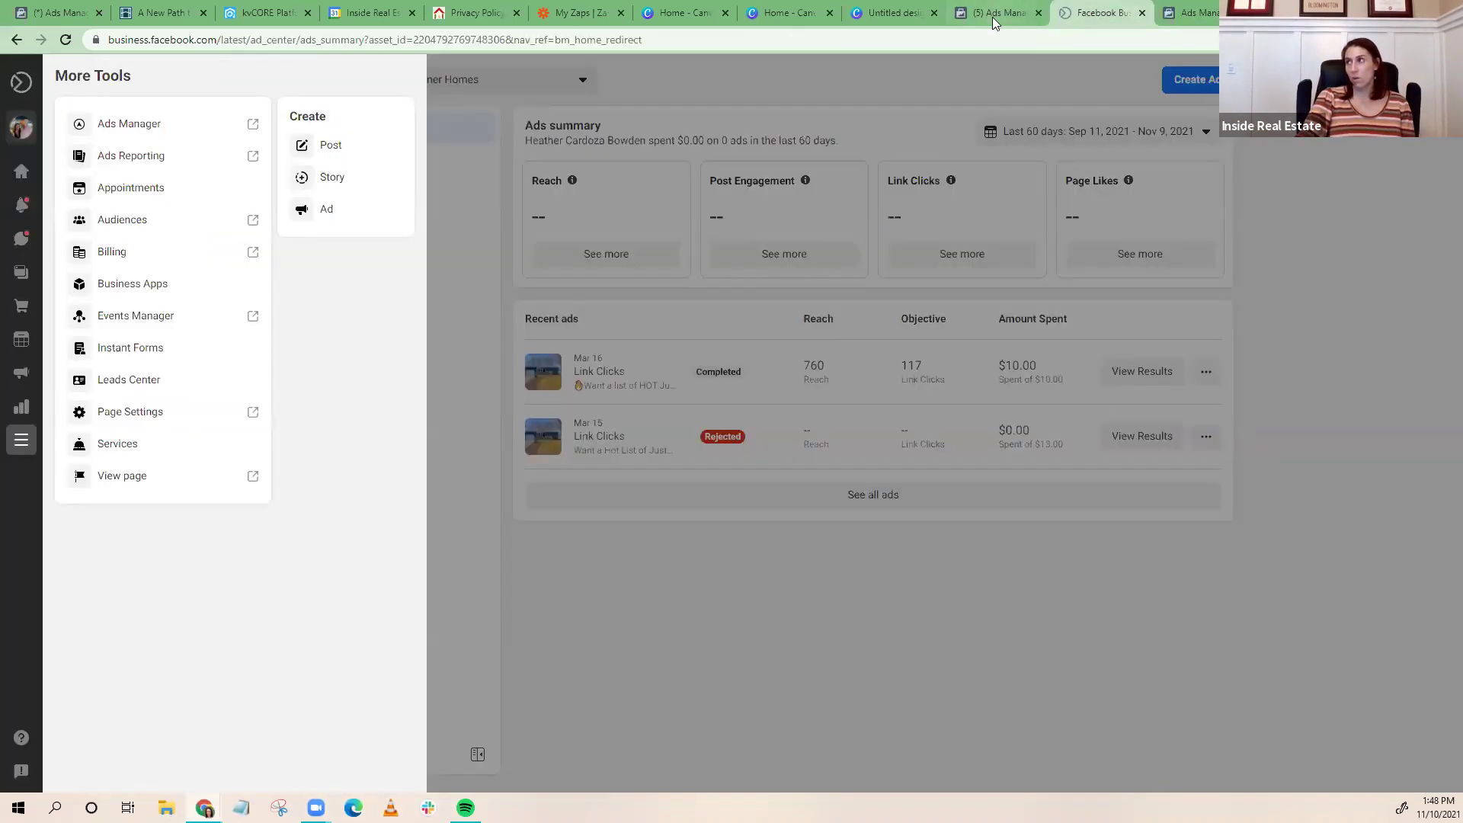
Return to the earlier Ads Manager campaigns tab and highlight its web address
{"action": "left_click", "coordinate": [990, 14]}
{"action": "left_click", "coordinate": [345, 40]}
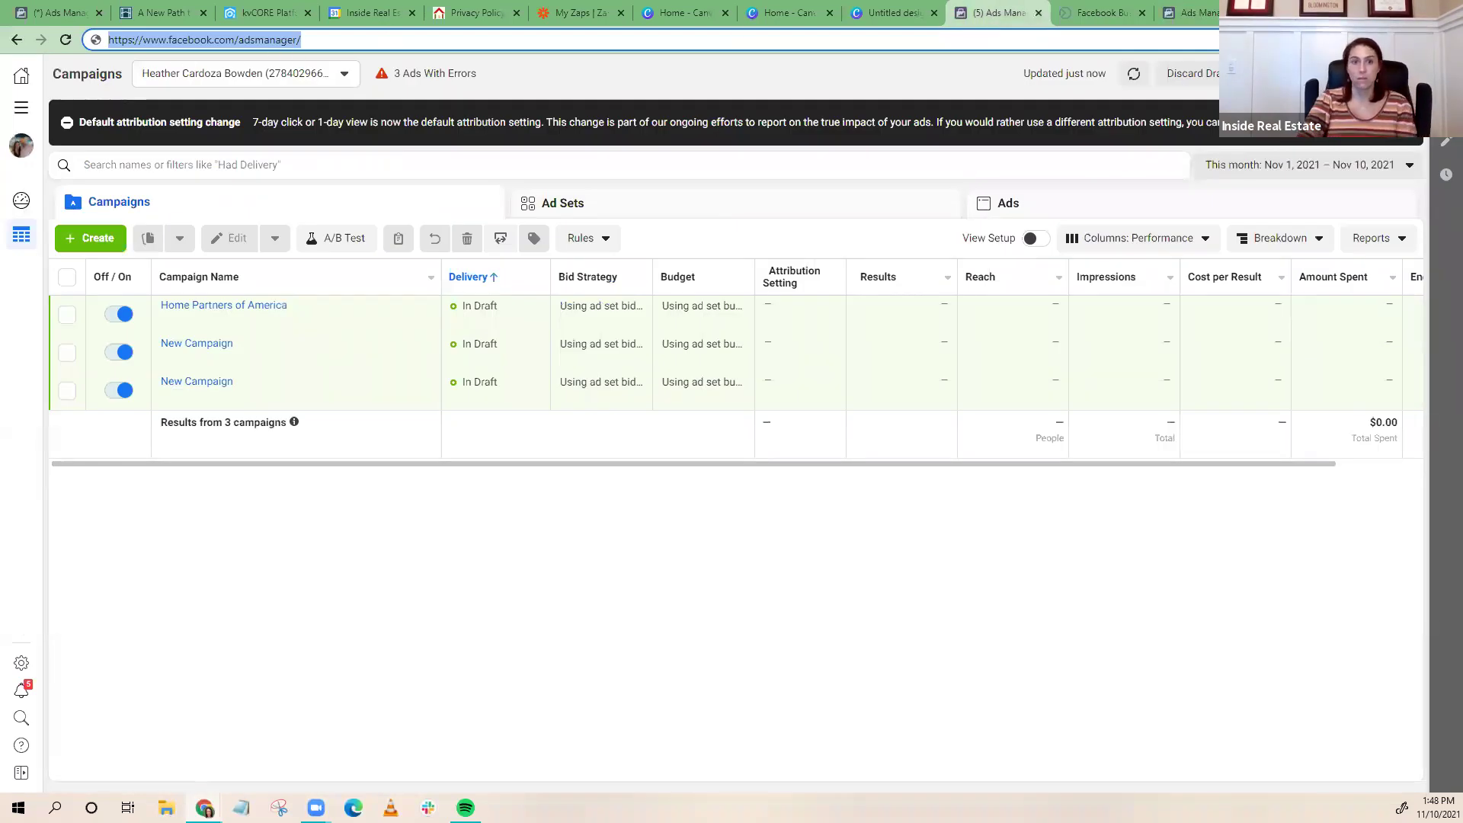
{"action": "key", "text": "Escape"}
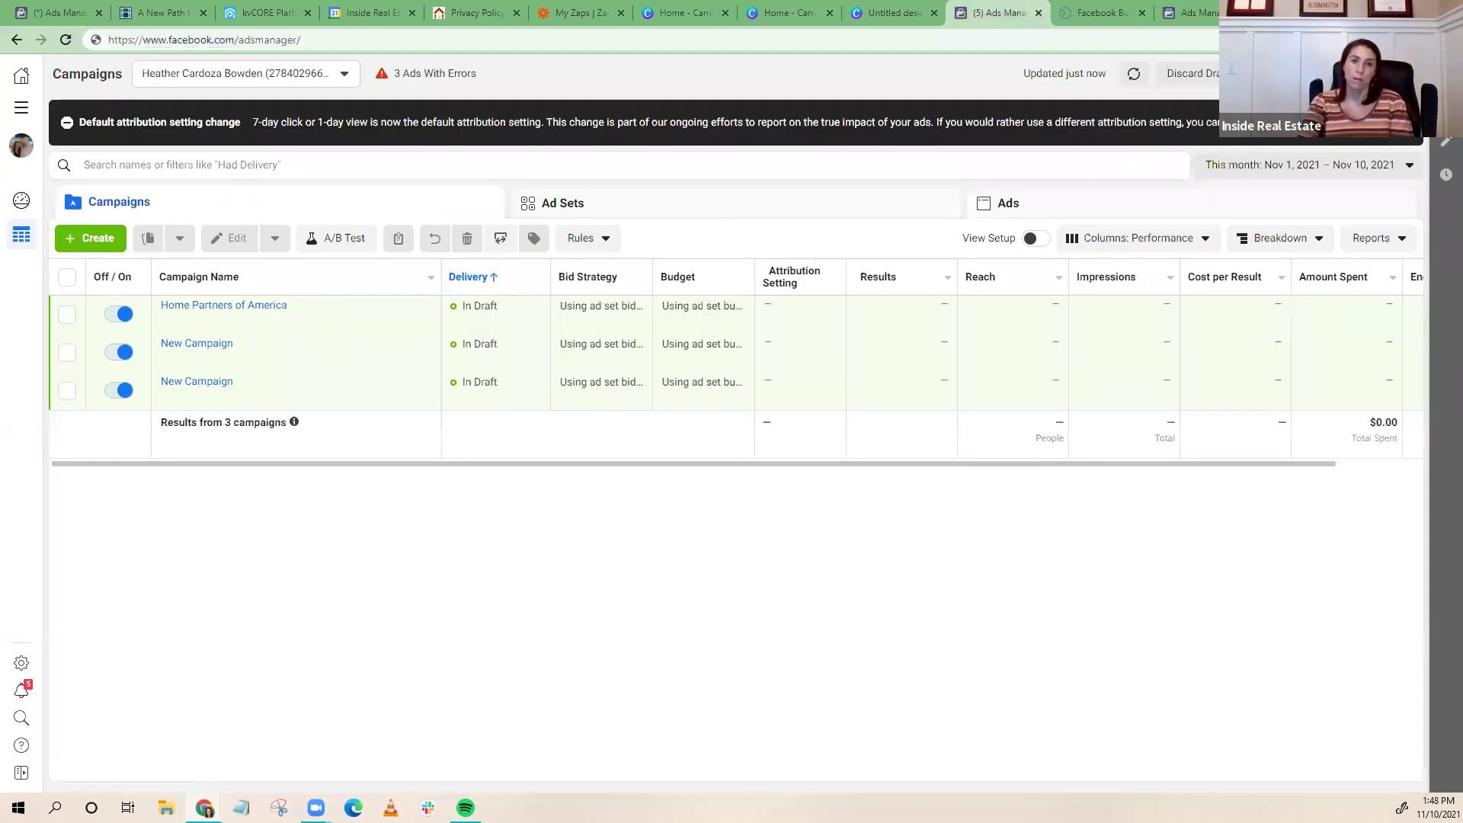